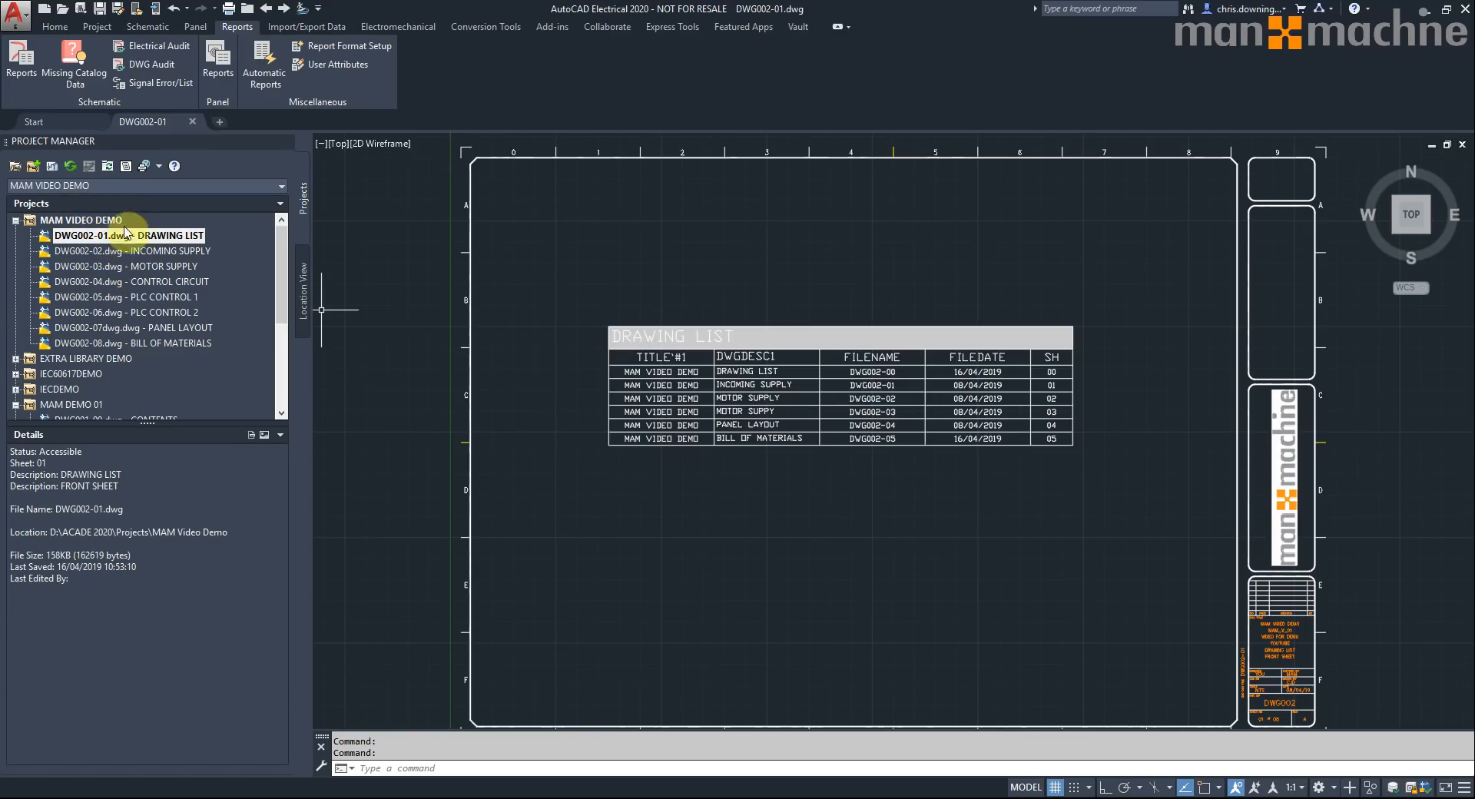
# - Examine the MAM VIDEO DEMO project's folder location, database path and project description details
pyautogui.click(81, 235)
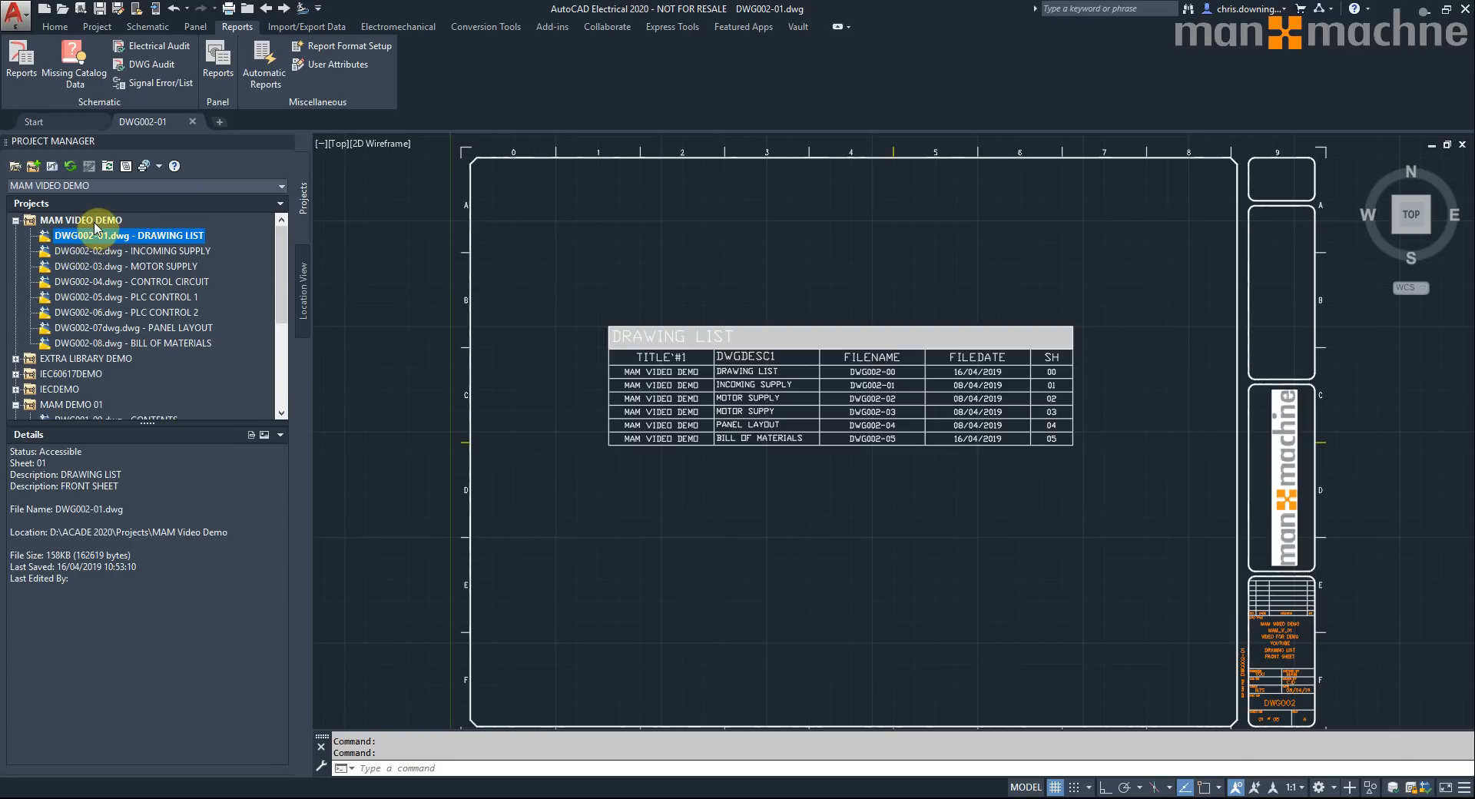
pyautogui.click(76, 220)
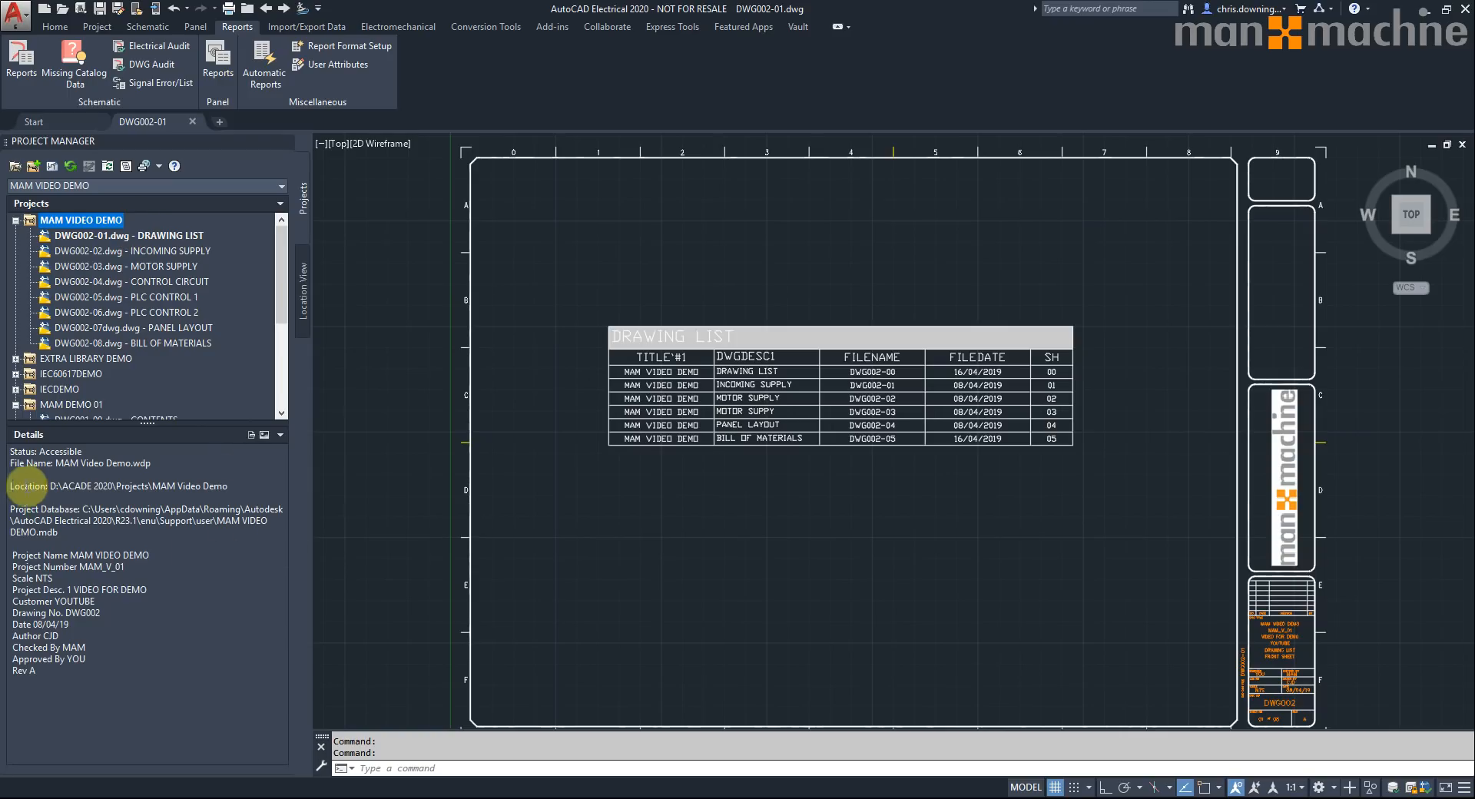
pyautogui.moveTo(32, 487); pyautogui.dragTo(261, 498)
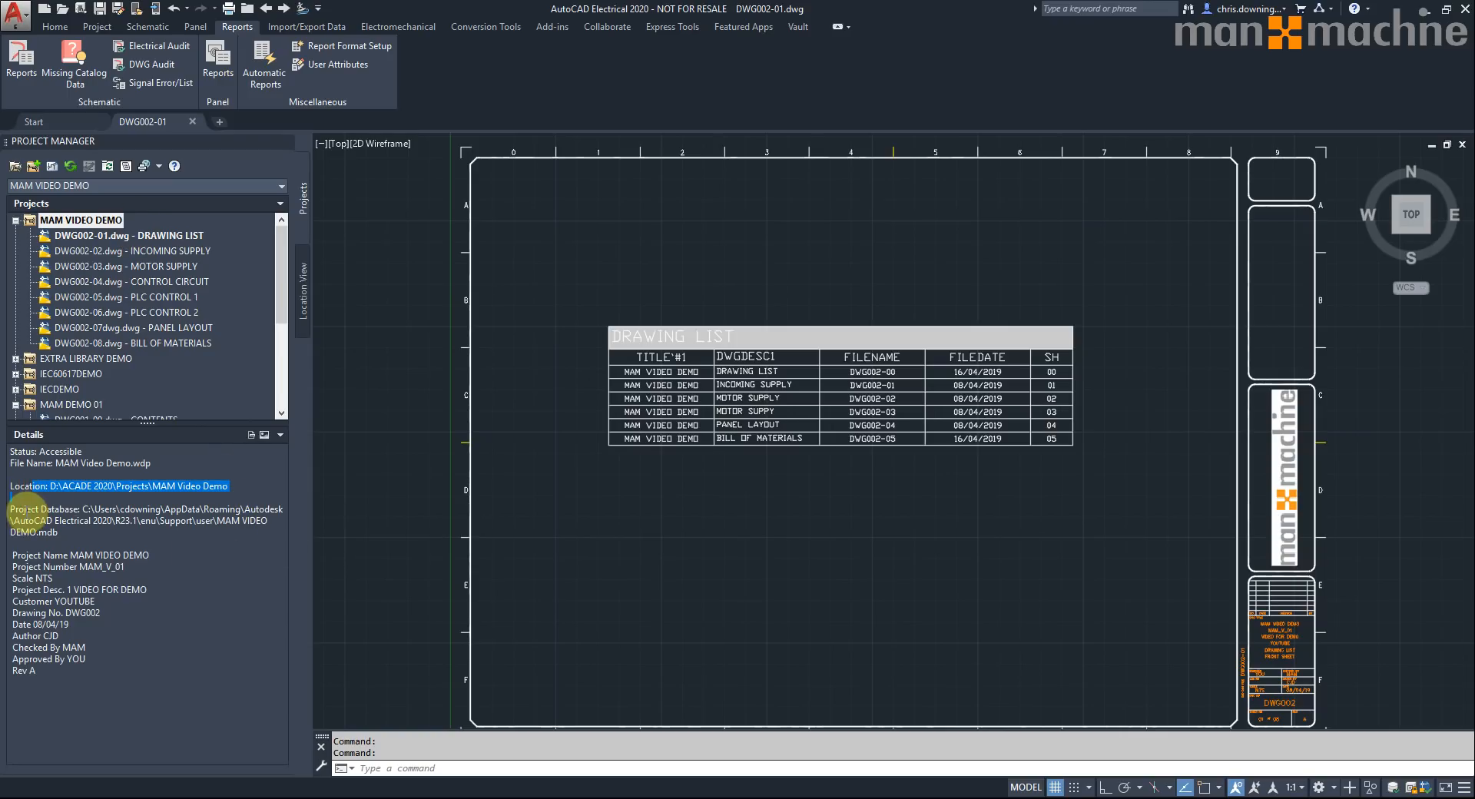
pyautogui.moveTo(15, 509); pyautogui.dragTo(61, 541)
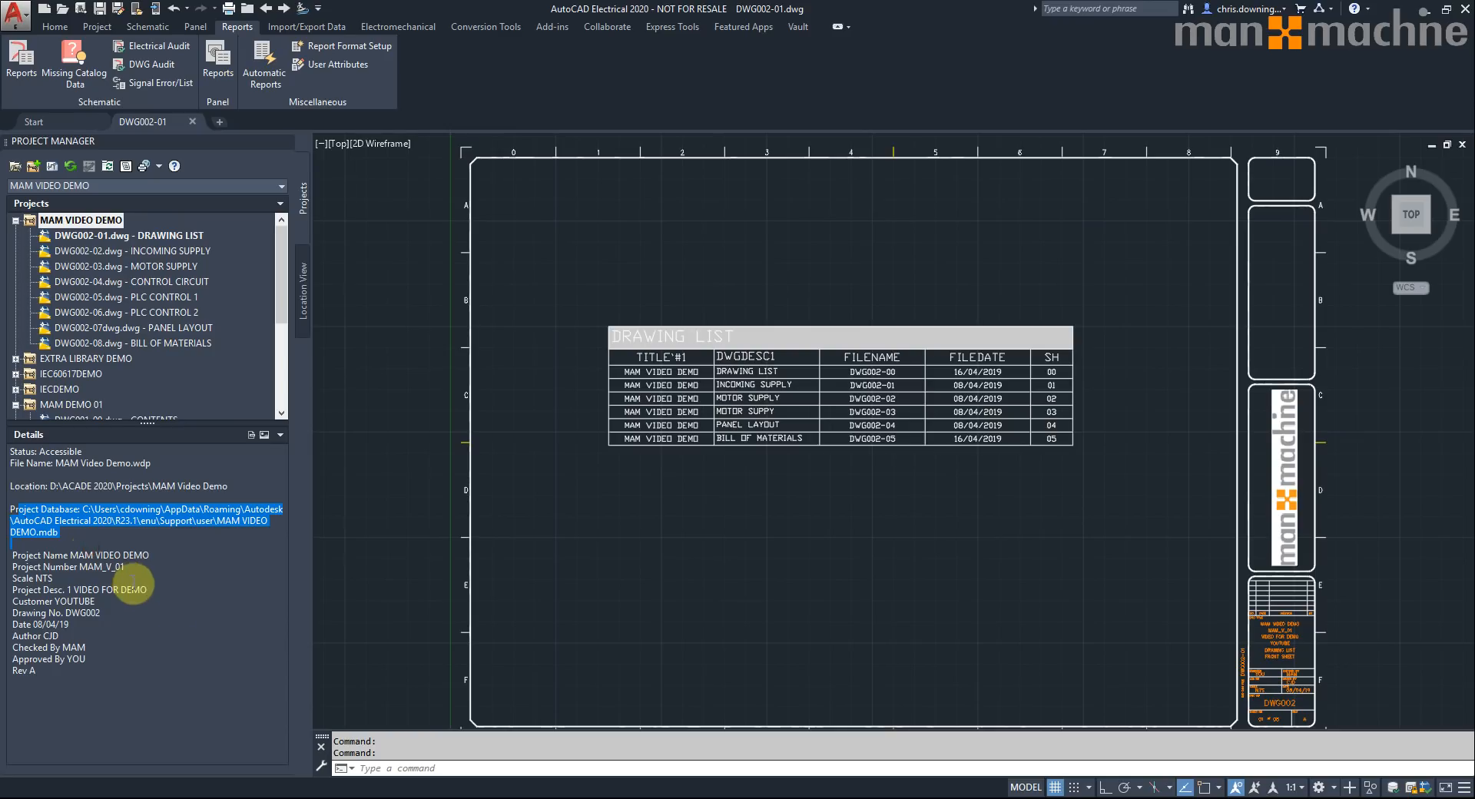
pyautogui.moveTo(40, 674); pyautogui.dragTo(3, 554)
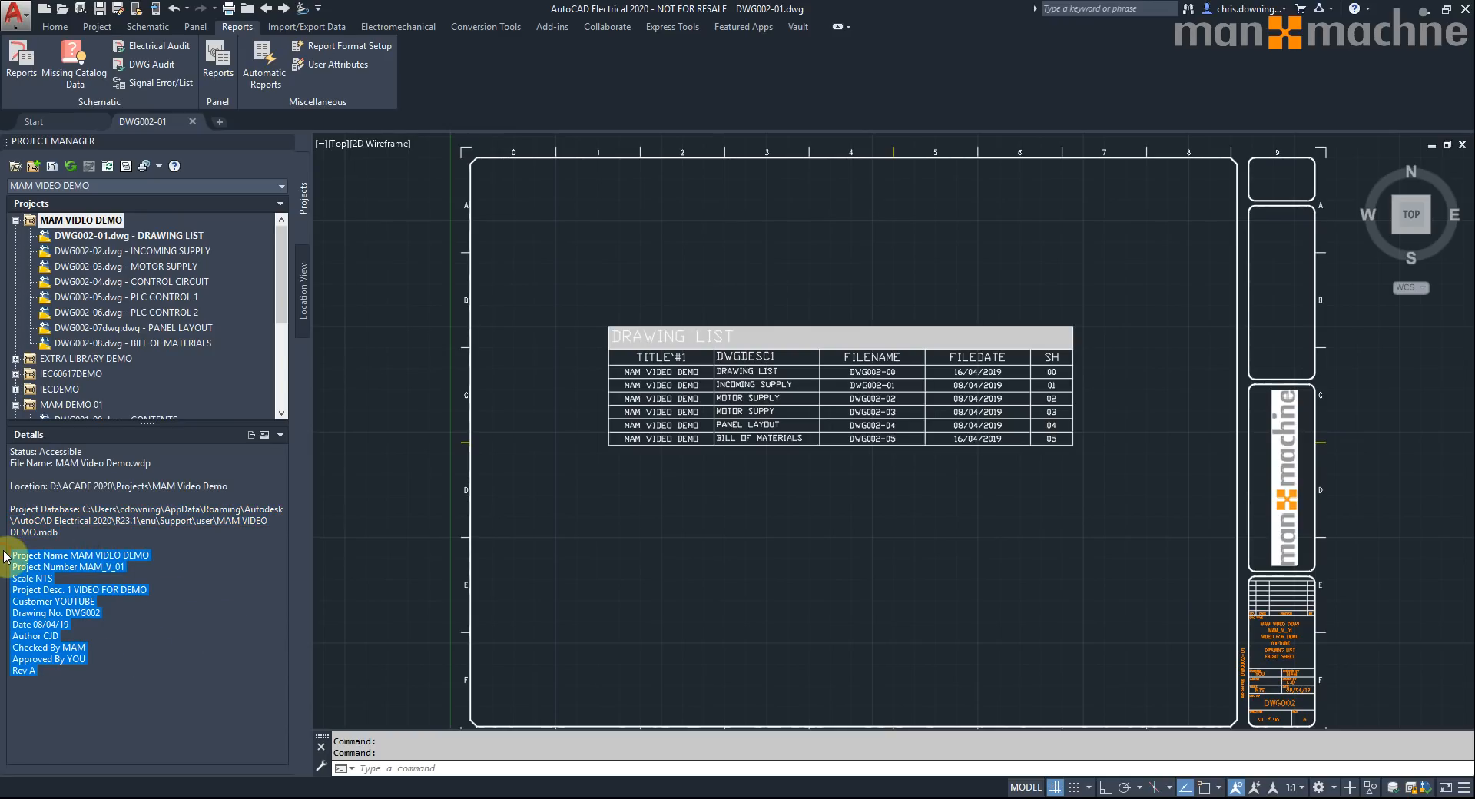
pyautogui.click(149, 358)
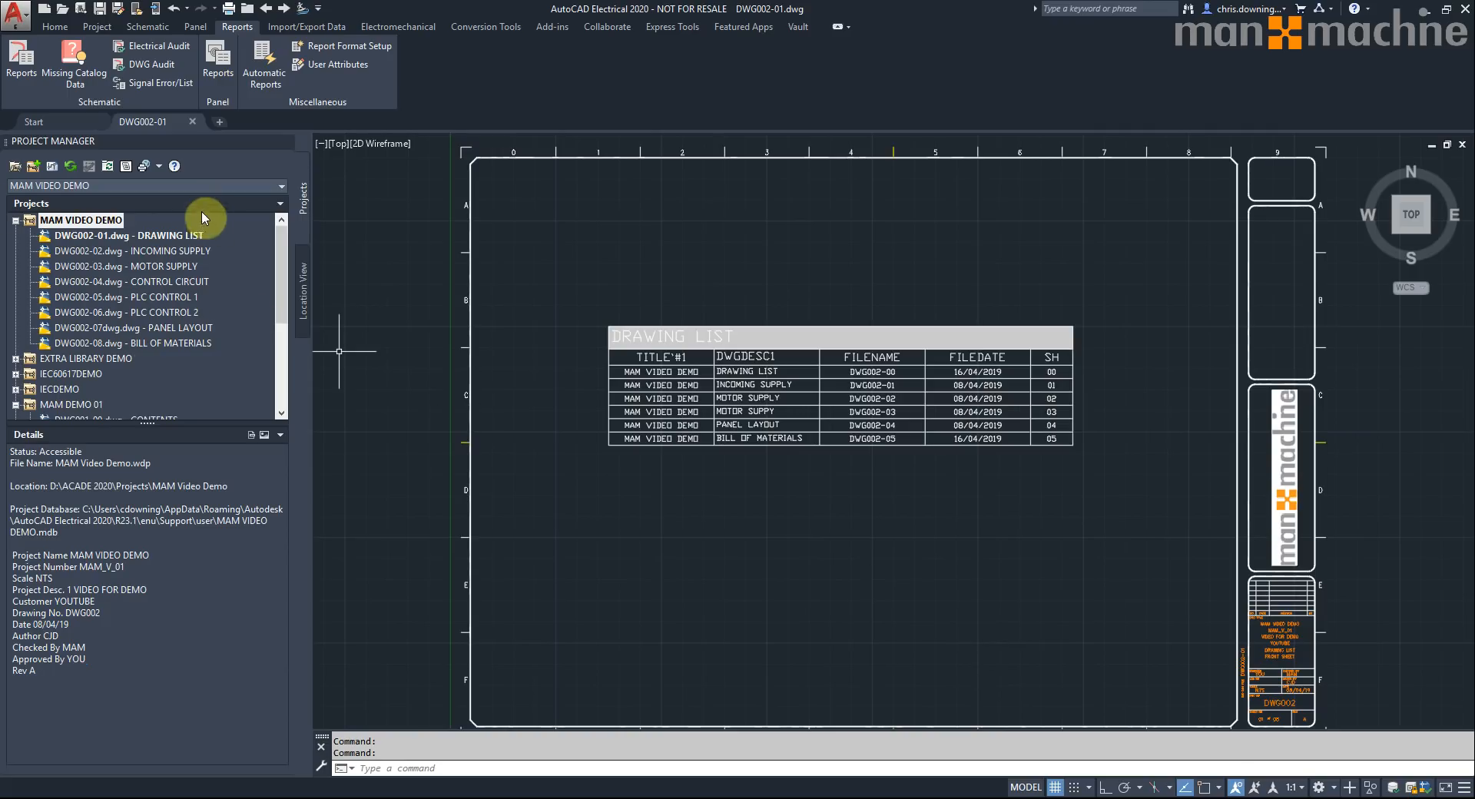
# - Check the file details of the drawing list, incoming supply and motor supply drawings in the MAM VIDEO DEMO project
pyautogui.click(205, 238)
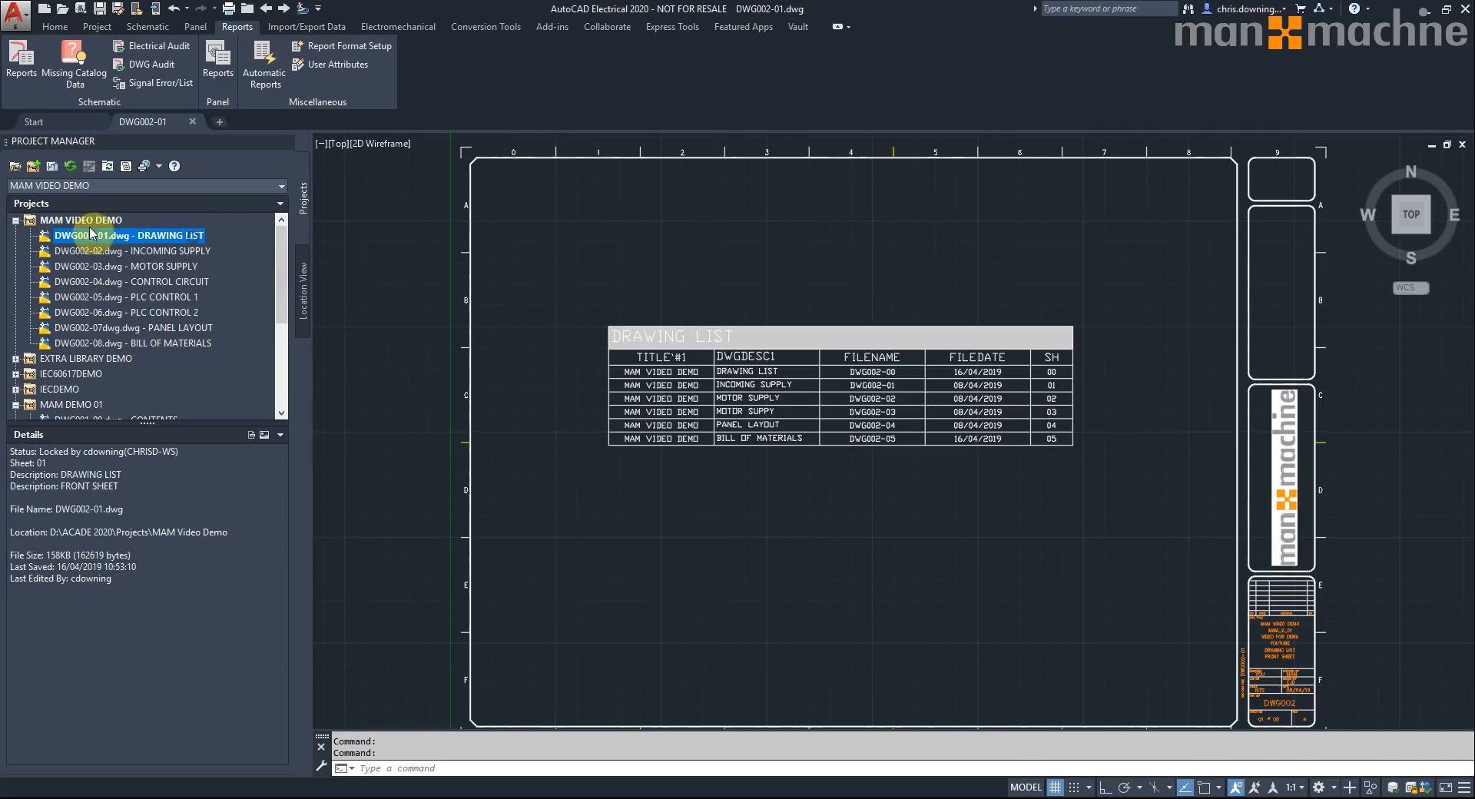
pyautogui.click(162, 252)
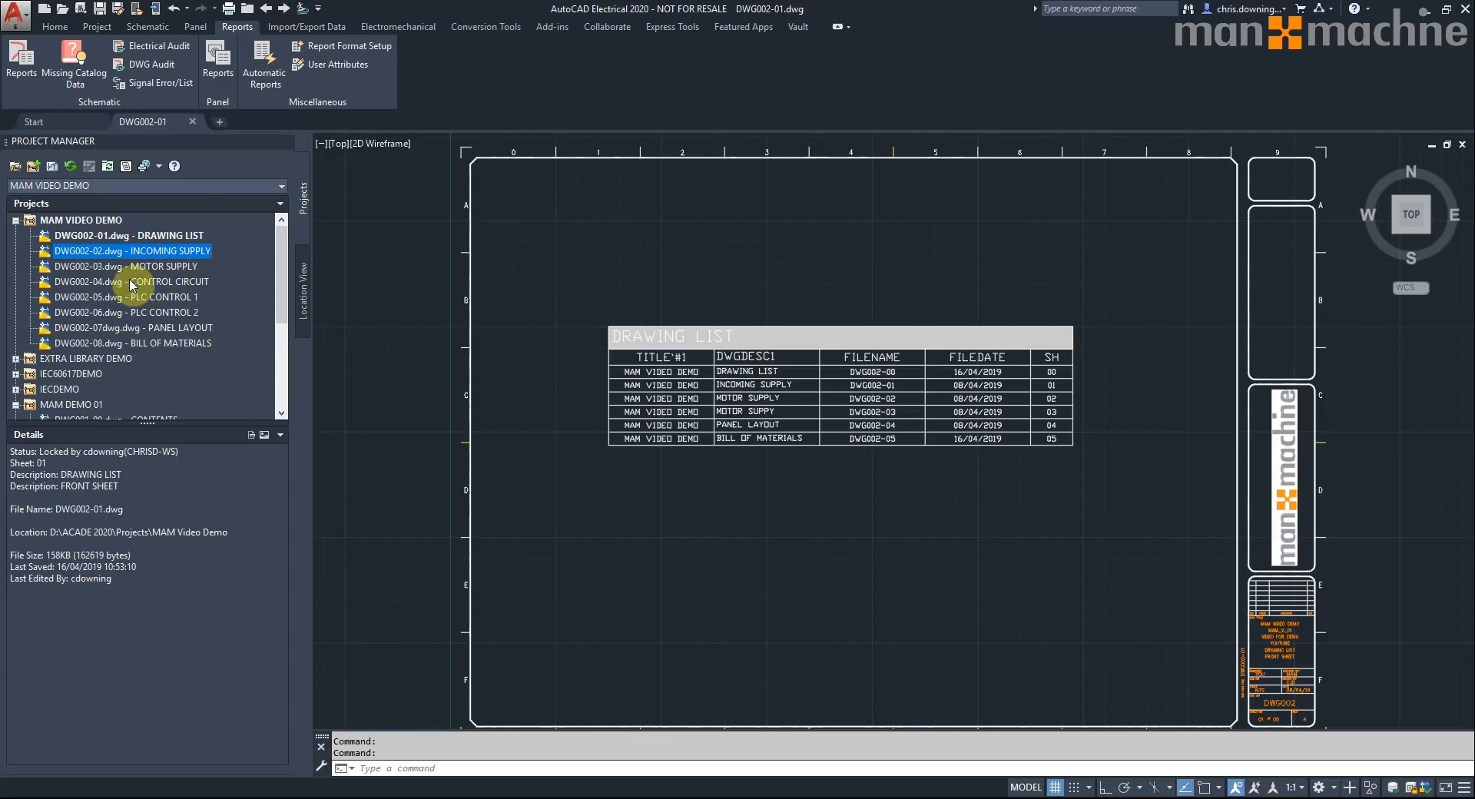
pyautogui.click(89, 282)
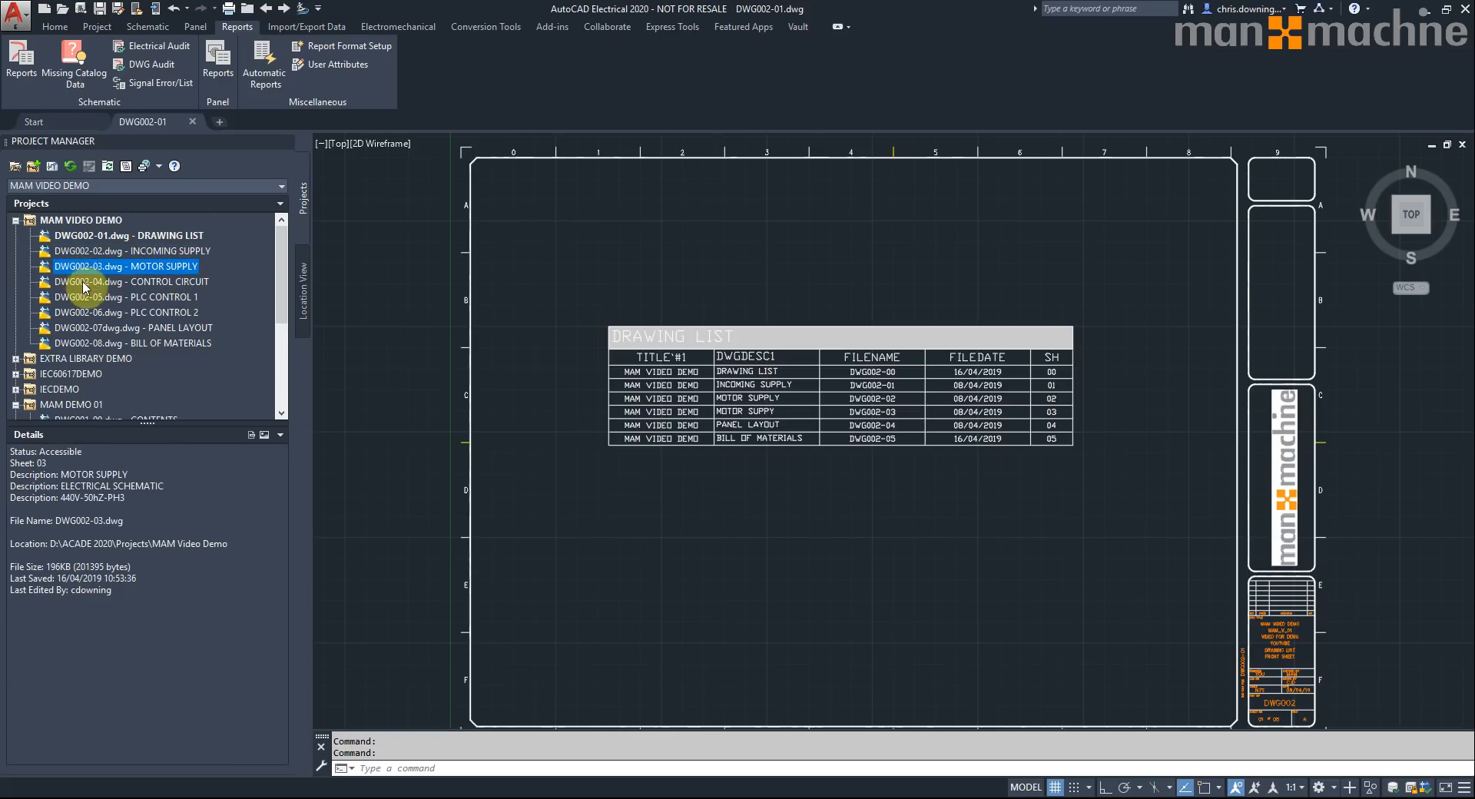
pyautogui.click(173, 235)
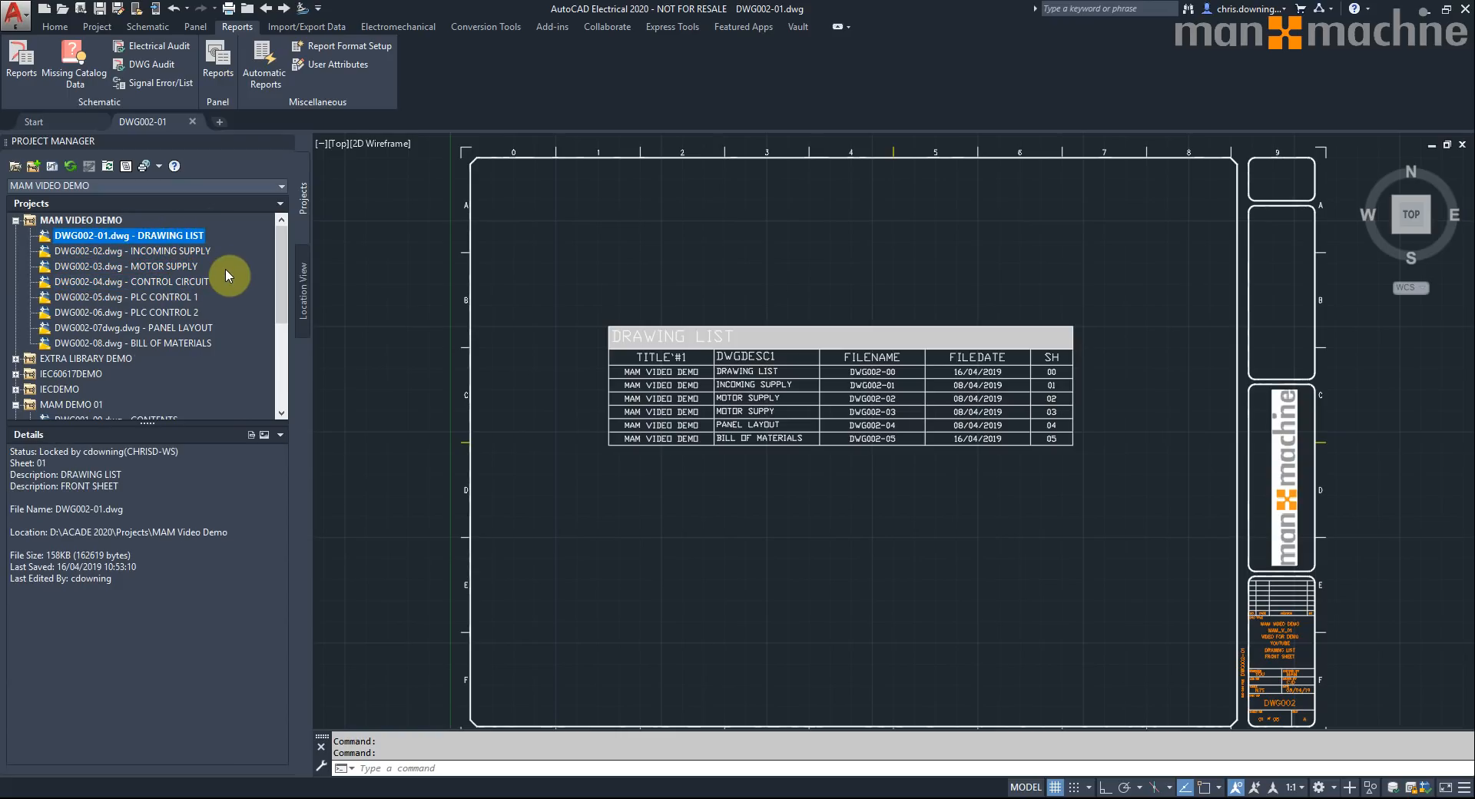
# - Generate a new Drawing List Report covering all drawings in the MAM VIDEO DEMO project
pyautogui.rightClick(104, 220)
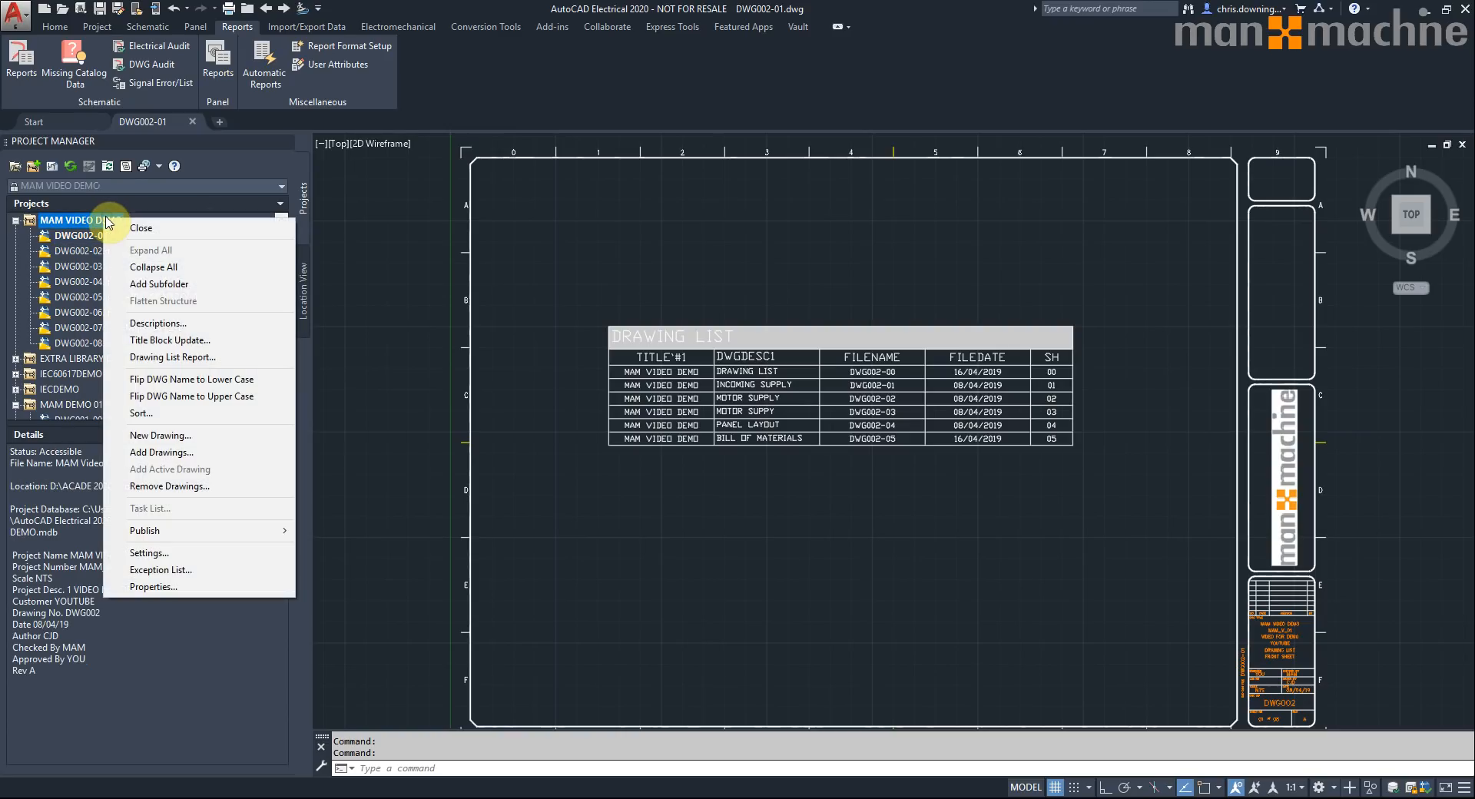
pyautogui.click(204, 359)
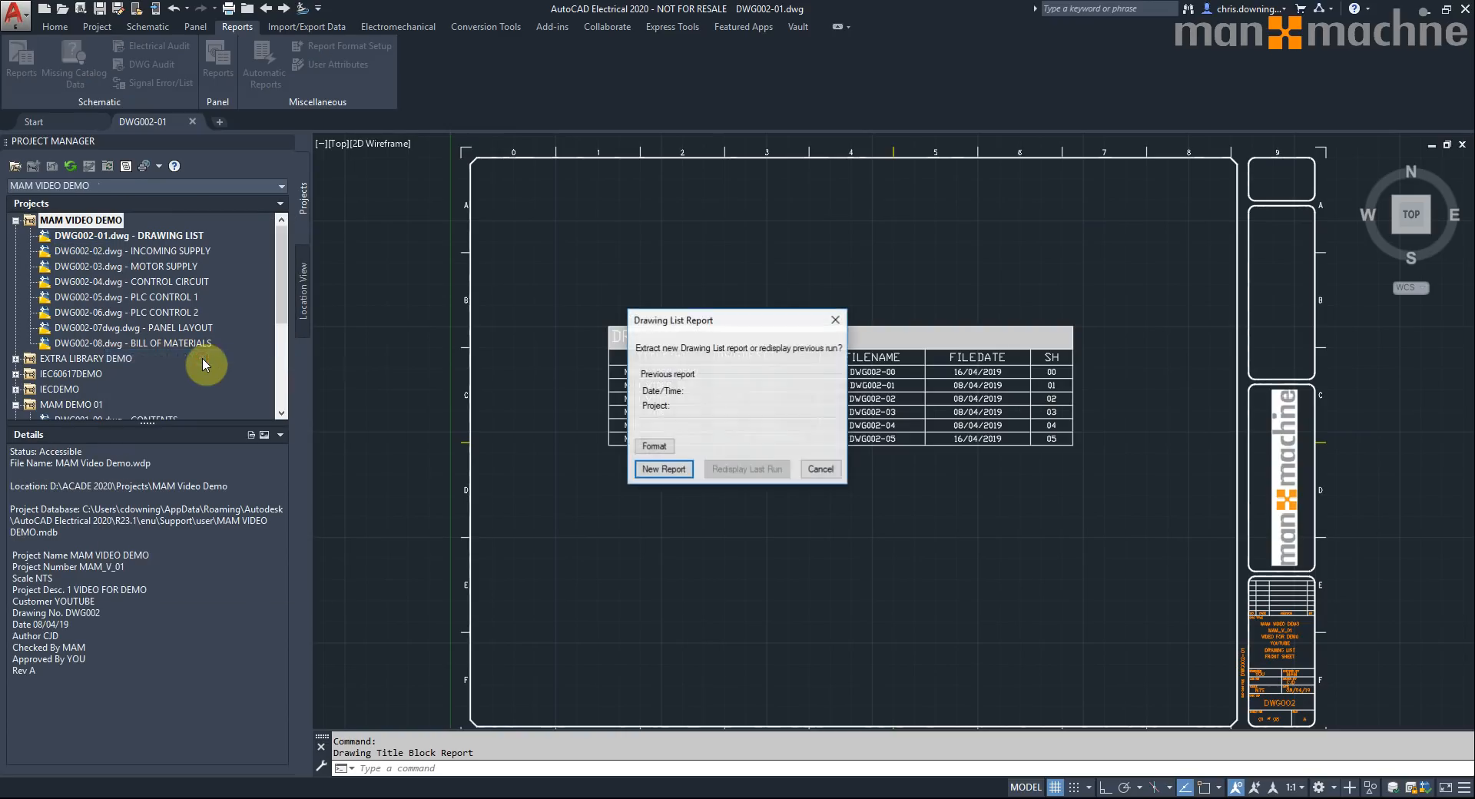
pyautogui.click(662, 469)
pyautogui.click(523, 401)
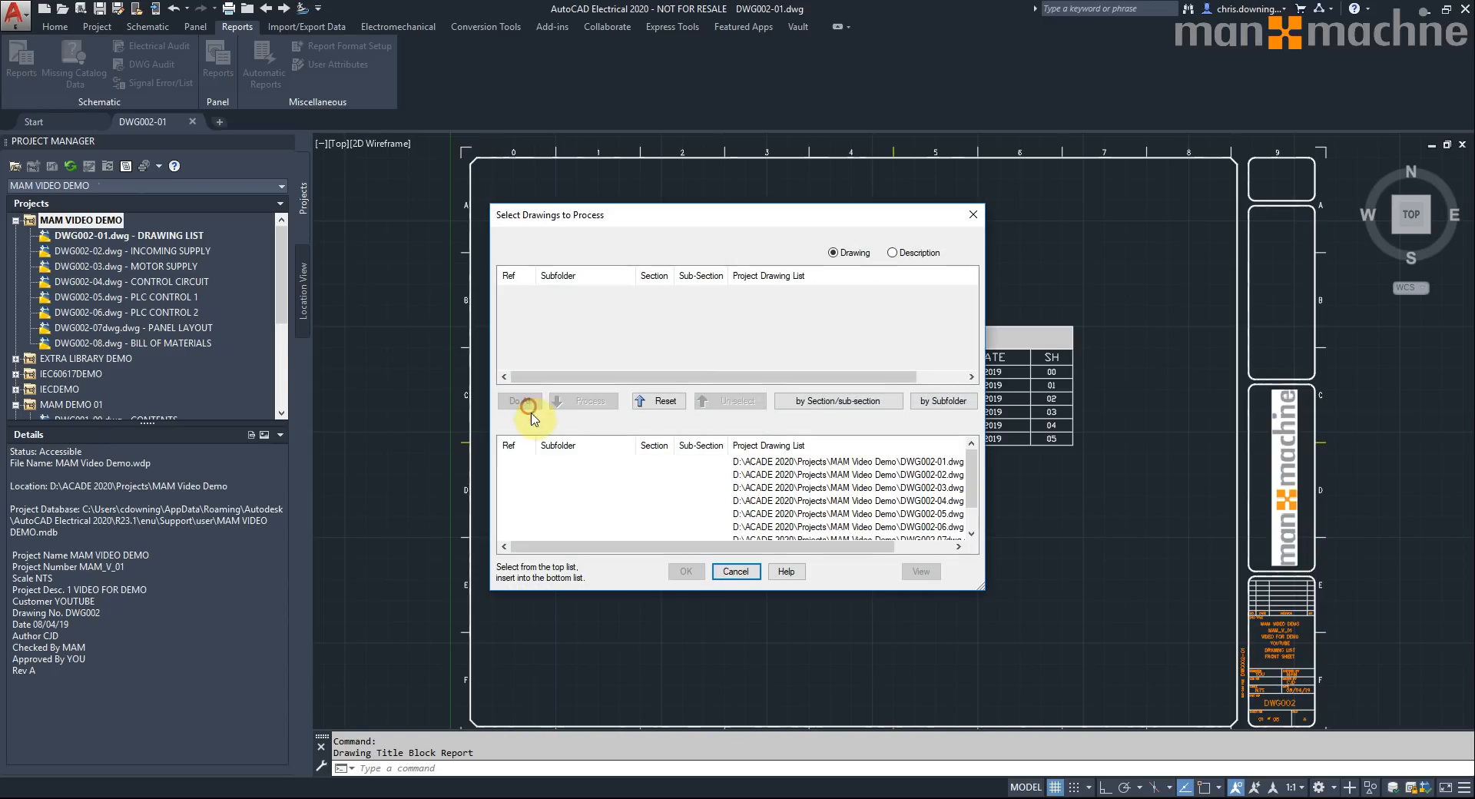
pyautogui.click(686, 571)
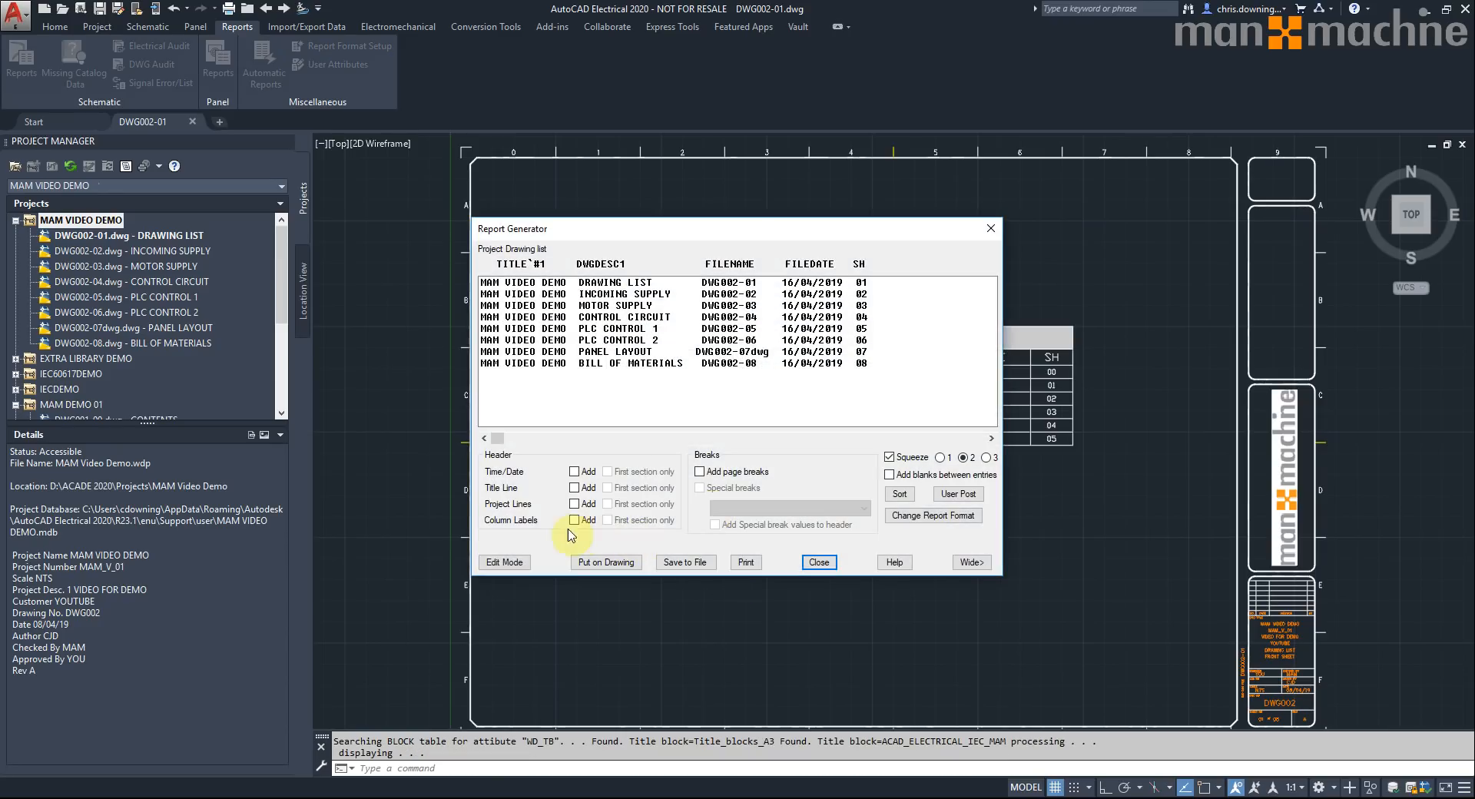
# - Put the report on the drawing by updating the existing DRAWING LIST table, and close the report generator
pyautogui.click(606, 561)
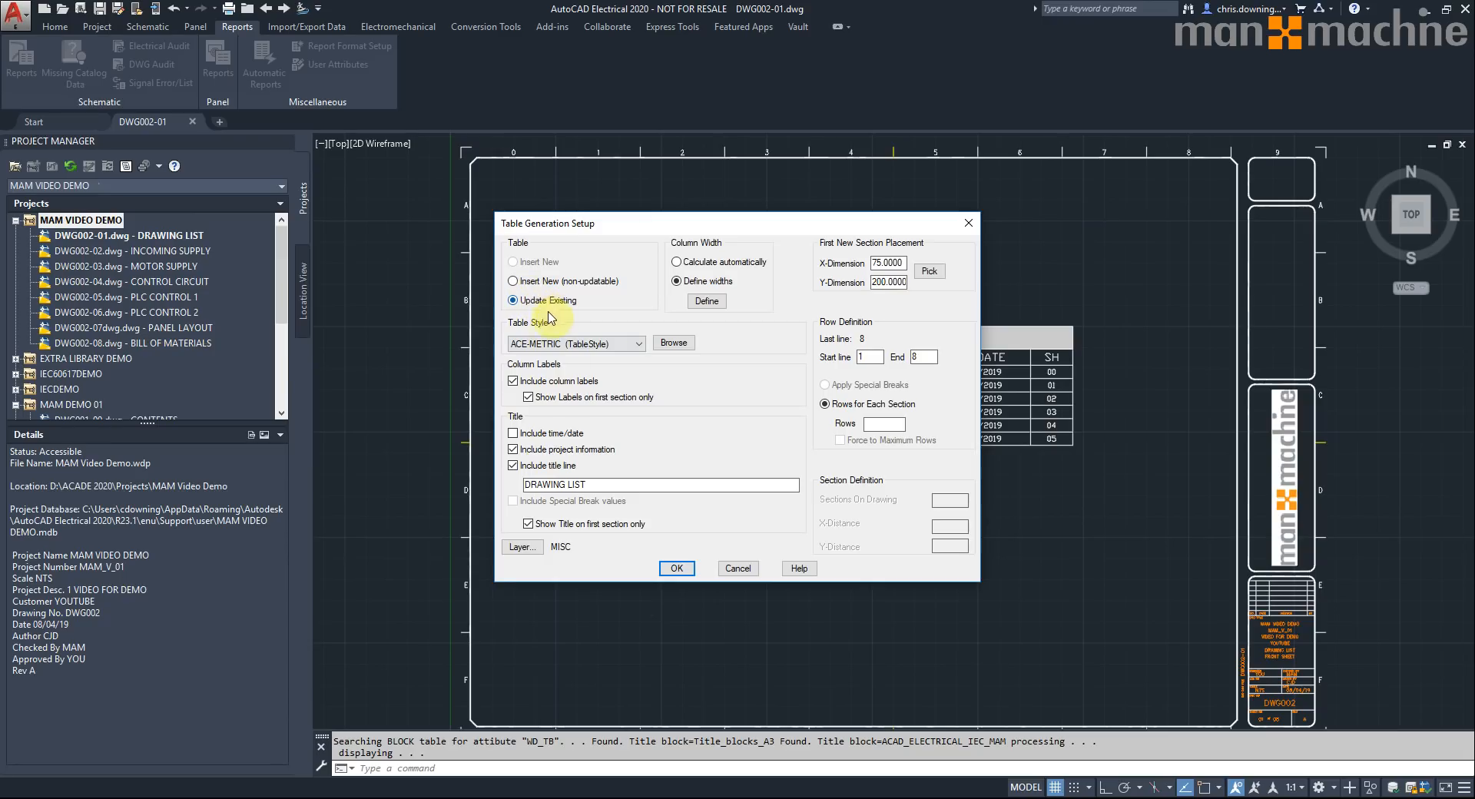
pyautogui.click(677, 567)
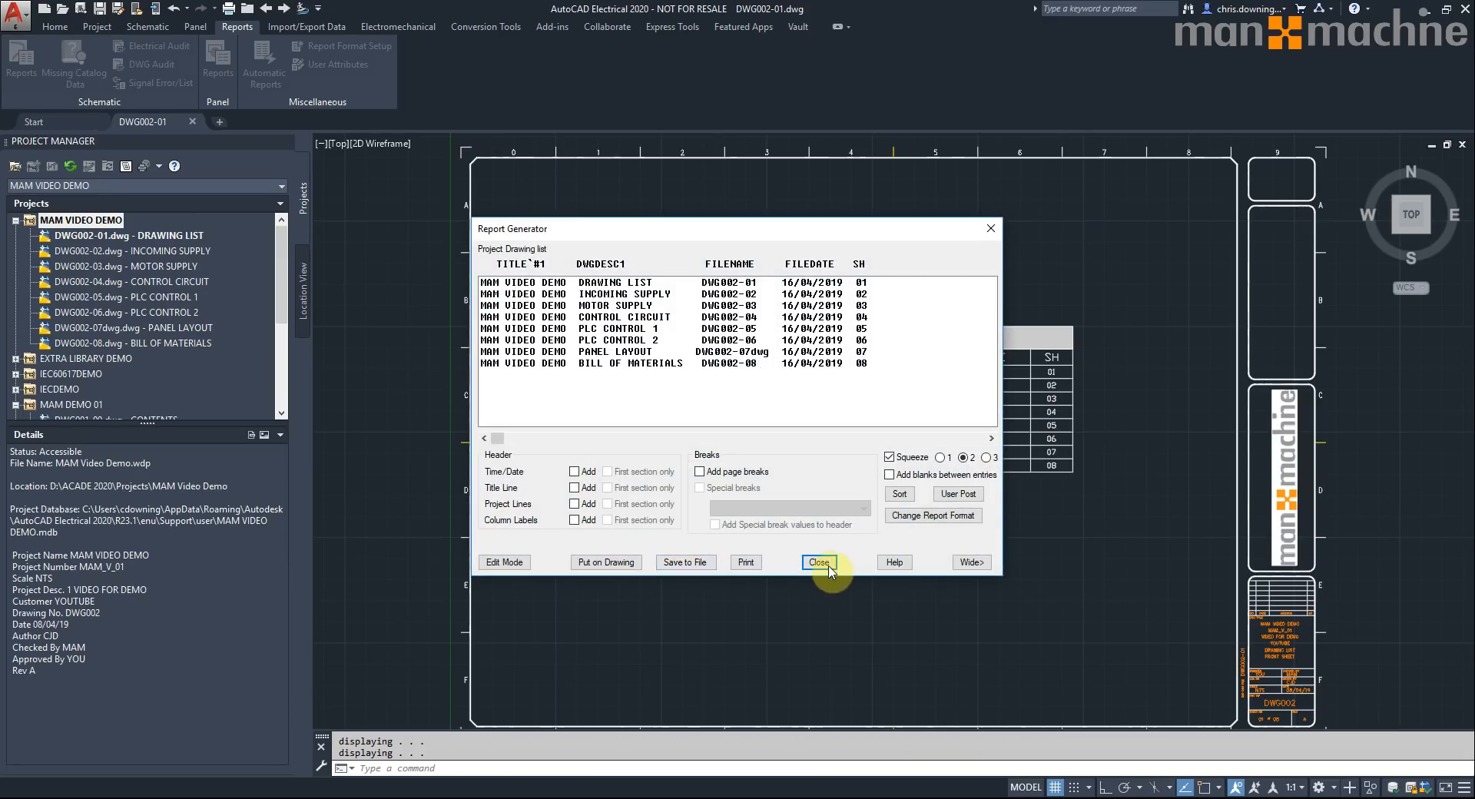
pyautogui.click(819, 562)
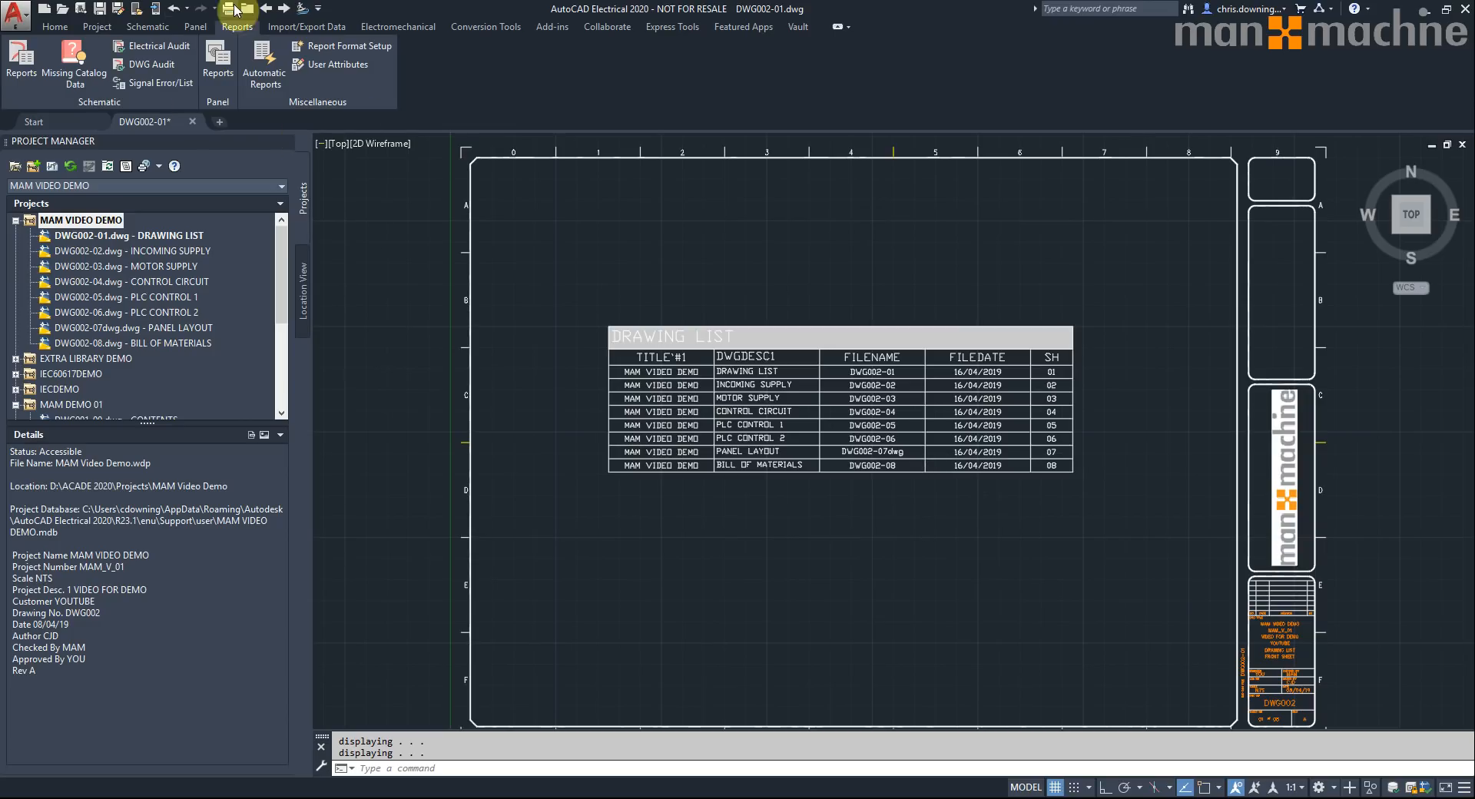
# - Go to the next project drawing, DWG002-02, give breaker -QA1 the description MOTOR 1 and update its linked components
pyautogui.click(284, 8)
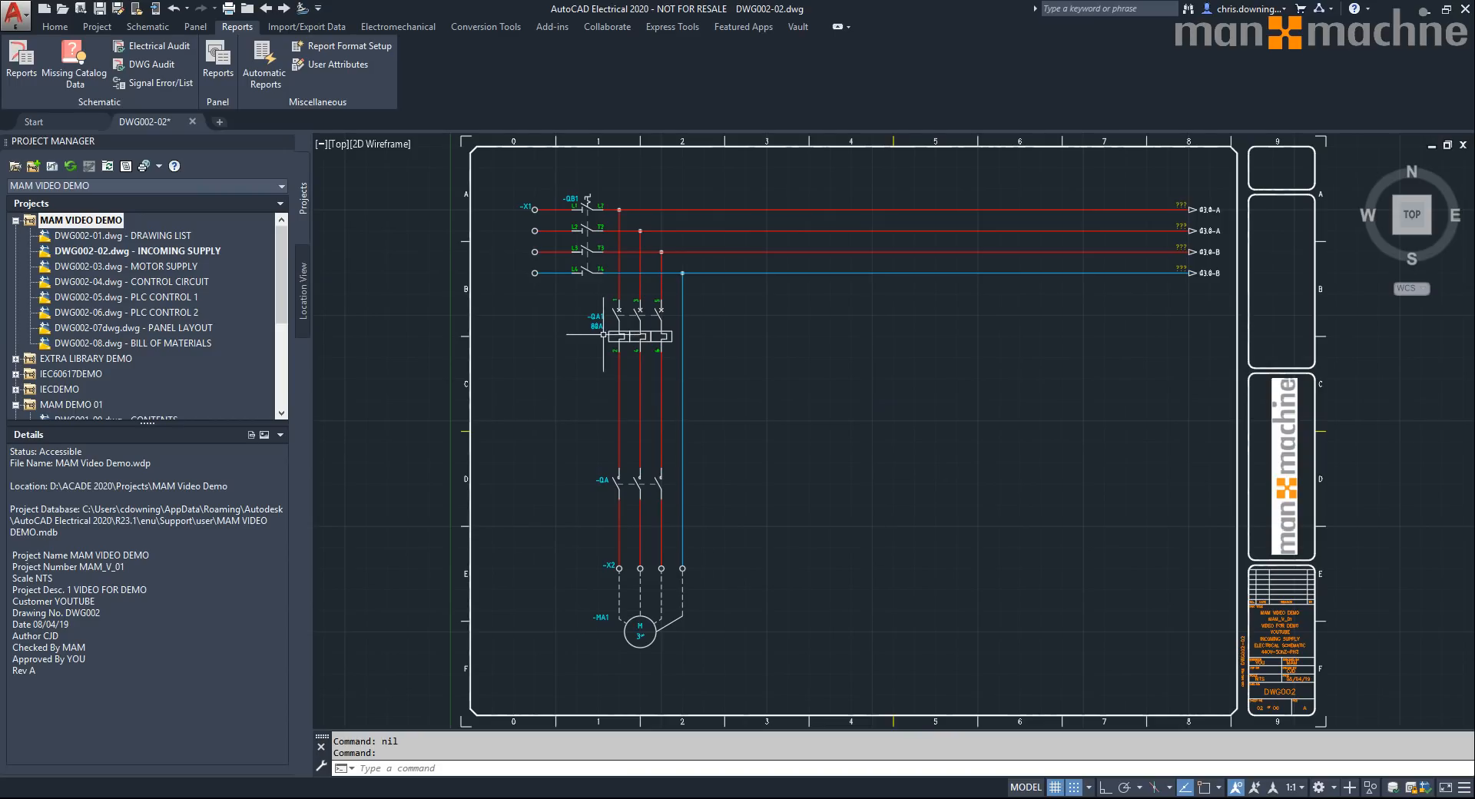
pyautogui.rightClick(618, 337)
pyautogui.click(617, 293)
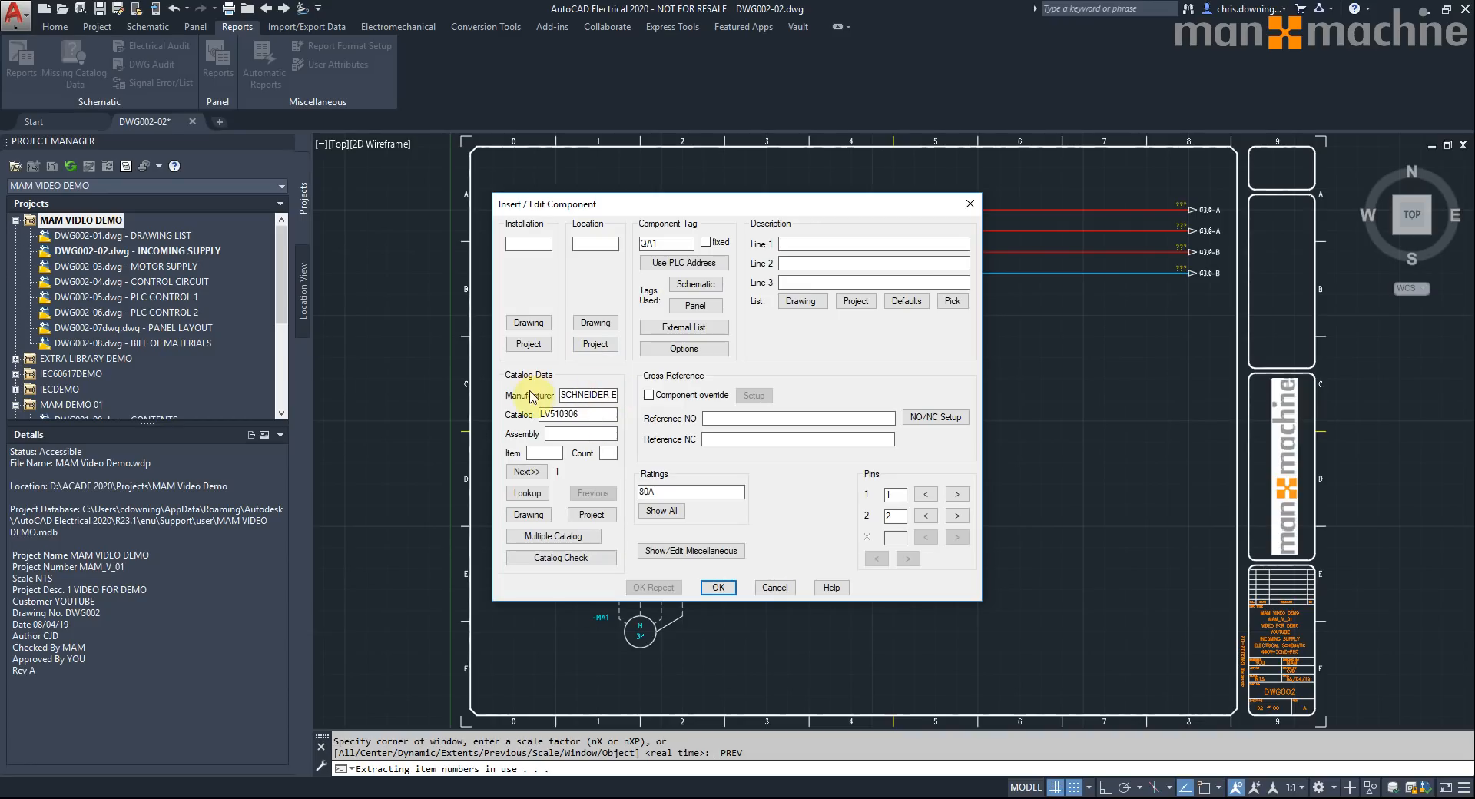
pyautogui.click(587, 415)
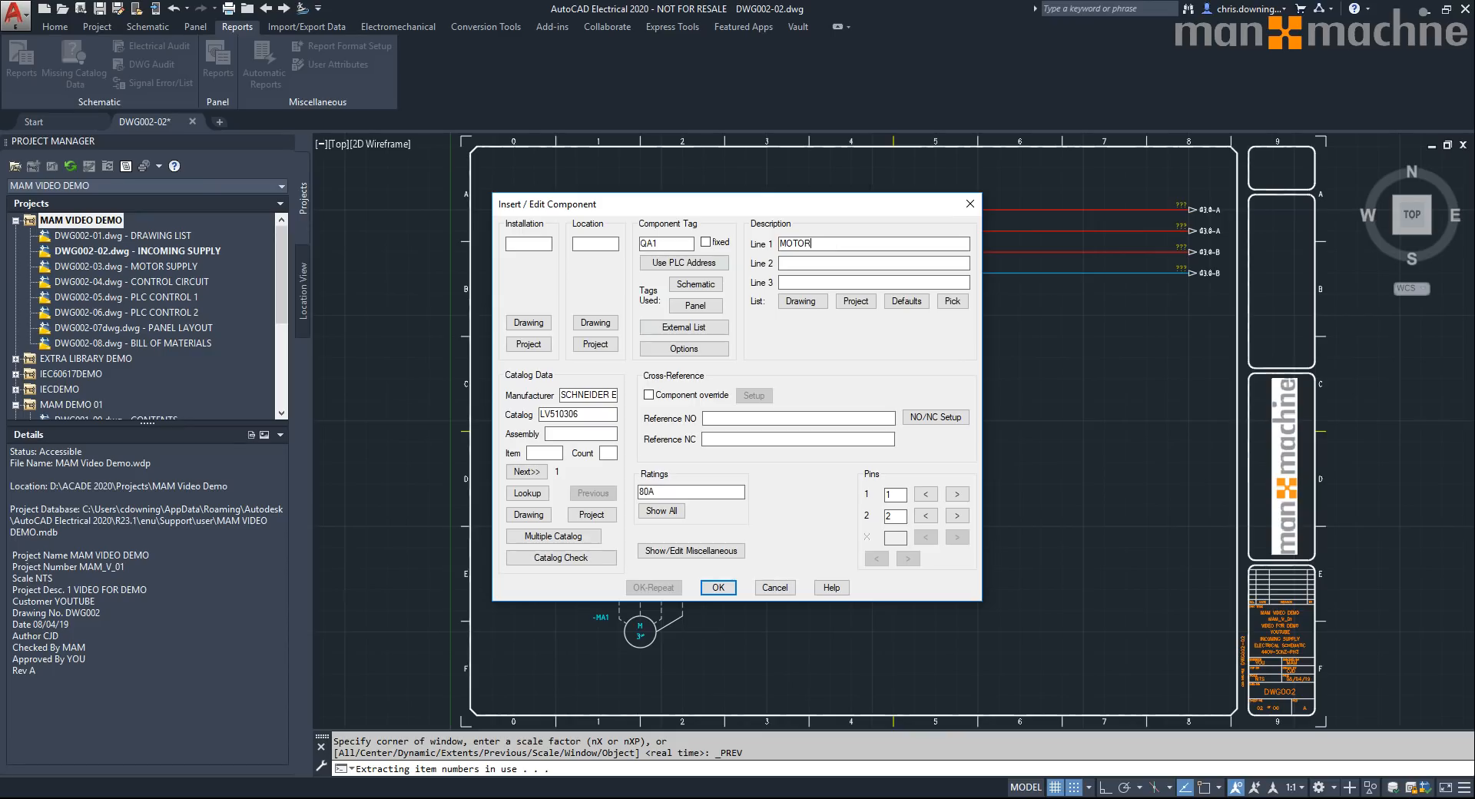
pyautogui.click(717, 589)
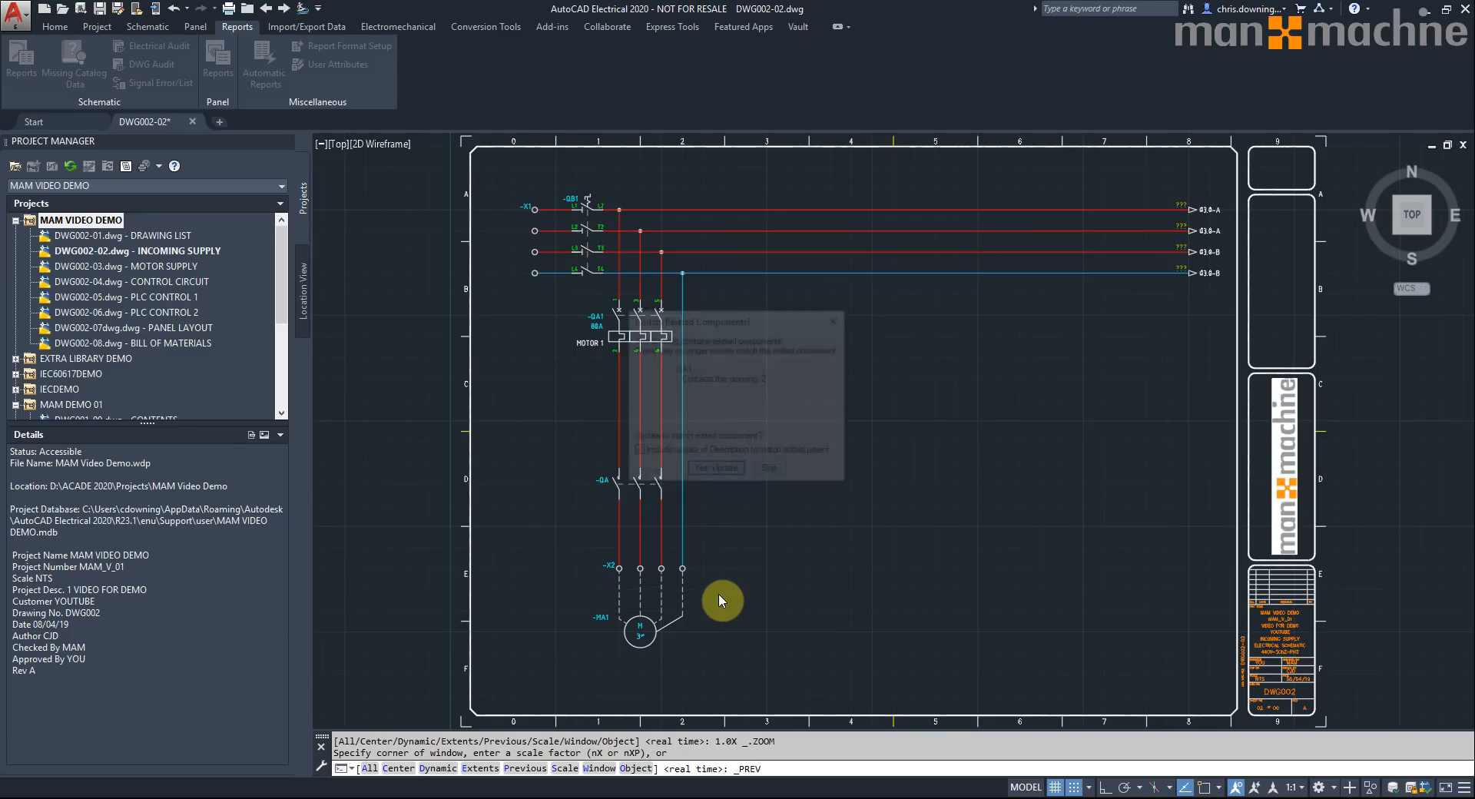
pyautogui.click(726, 469)
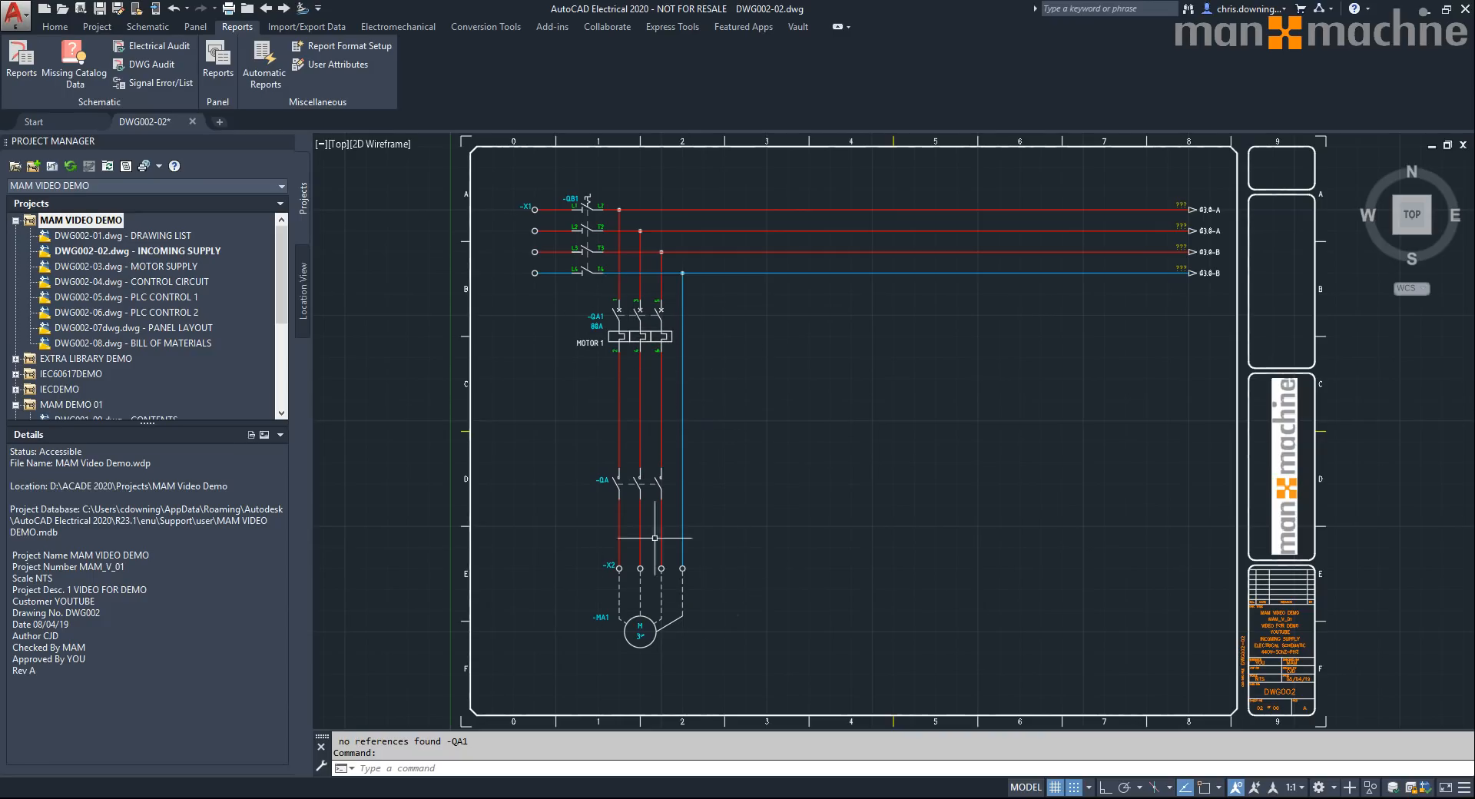
# - Scoot the -QA contactor and its linked poles down the wires to just above the -X2 terminals
pyautogui.rightClick(616, 483)
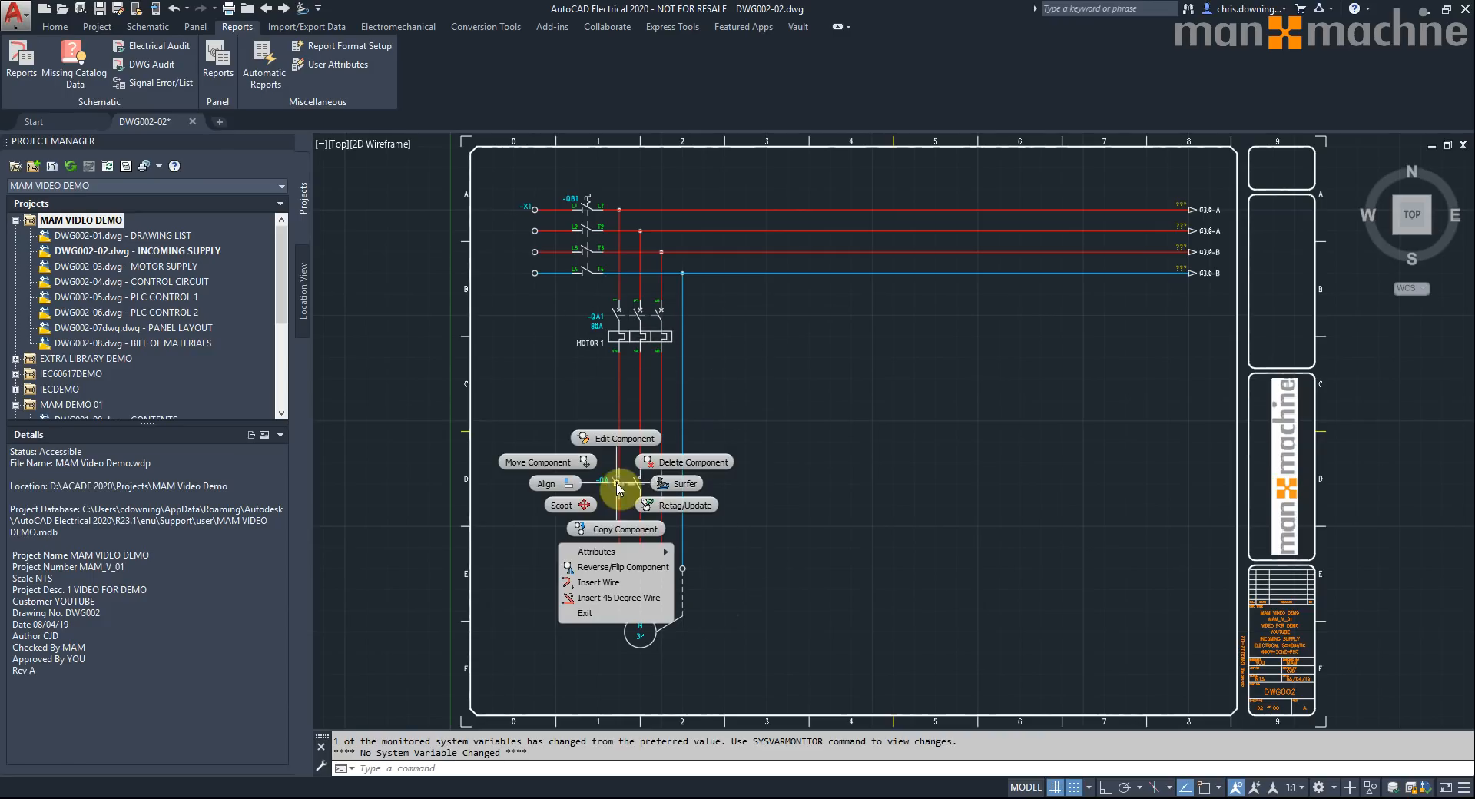
pyautogui.click(575, 500)
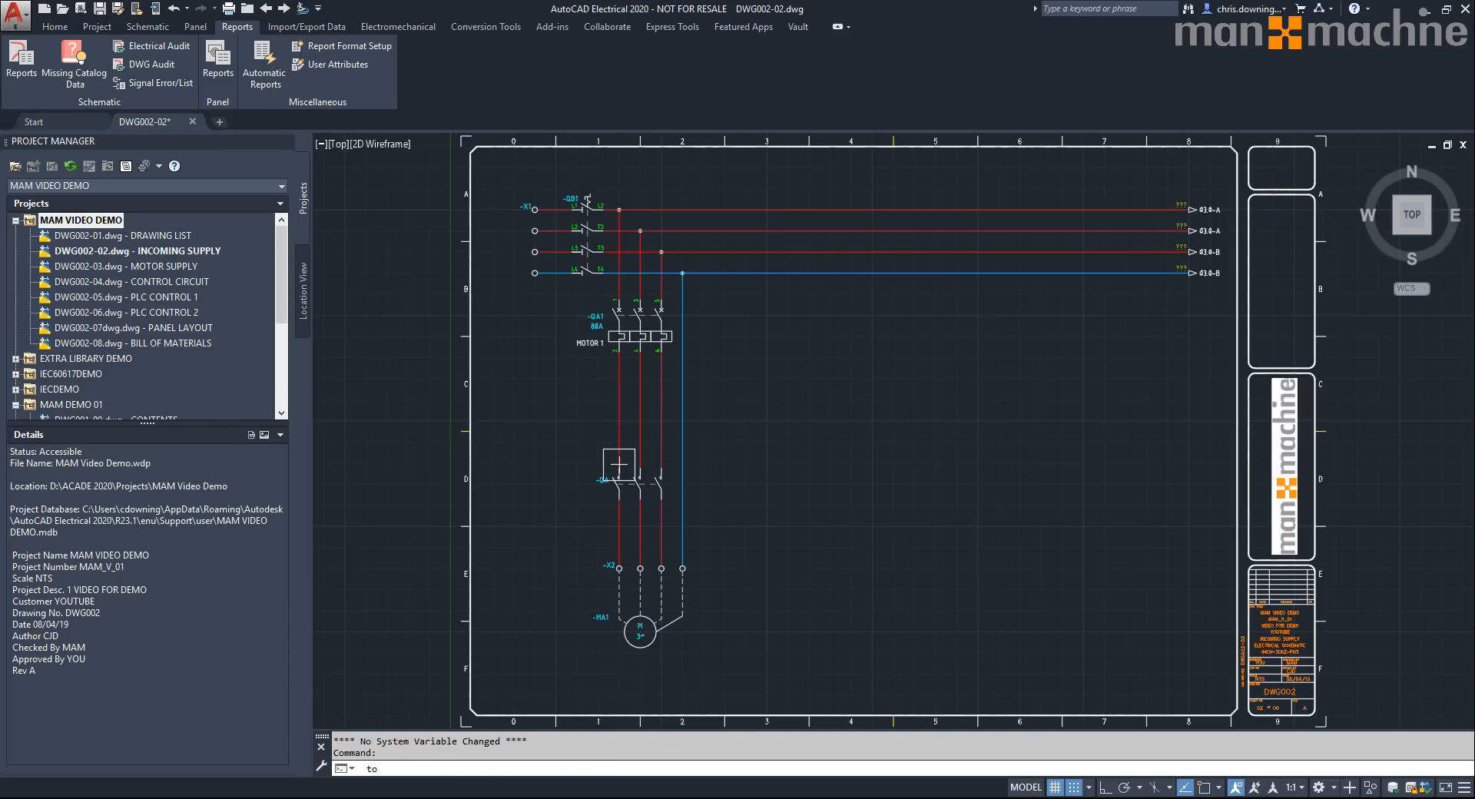
pyautogui.rightClick(620, 494)
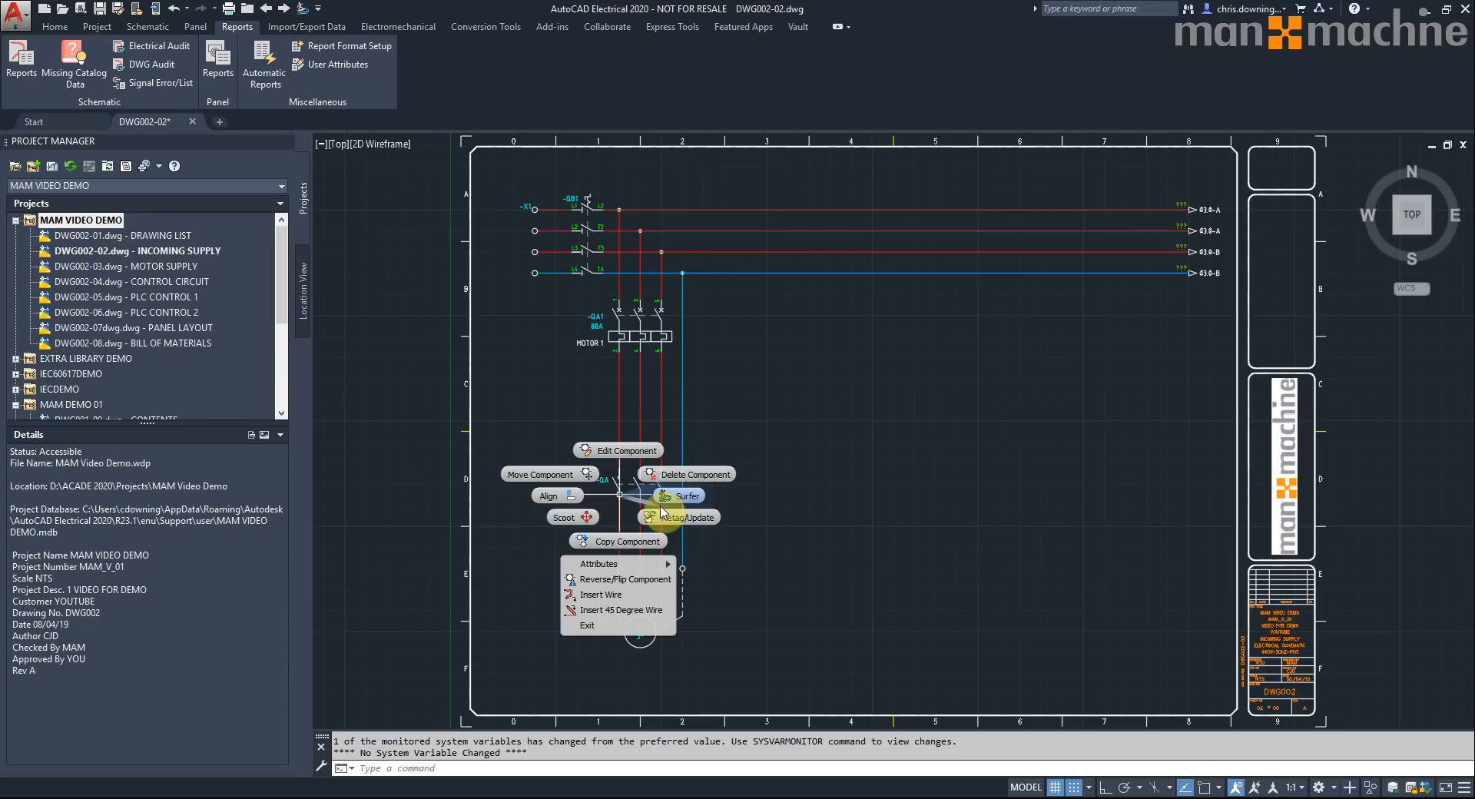
pyautogui.click(564, 517)
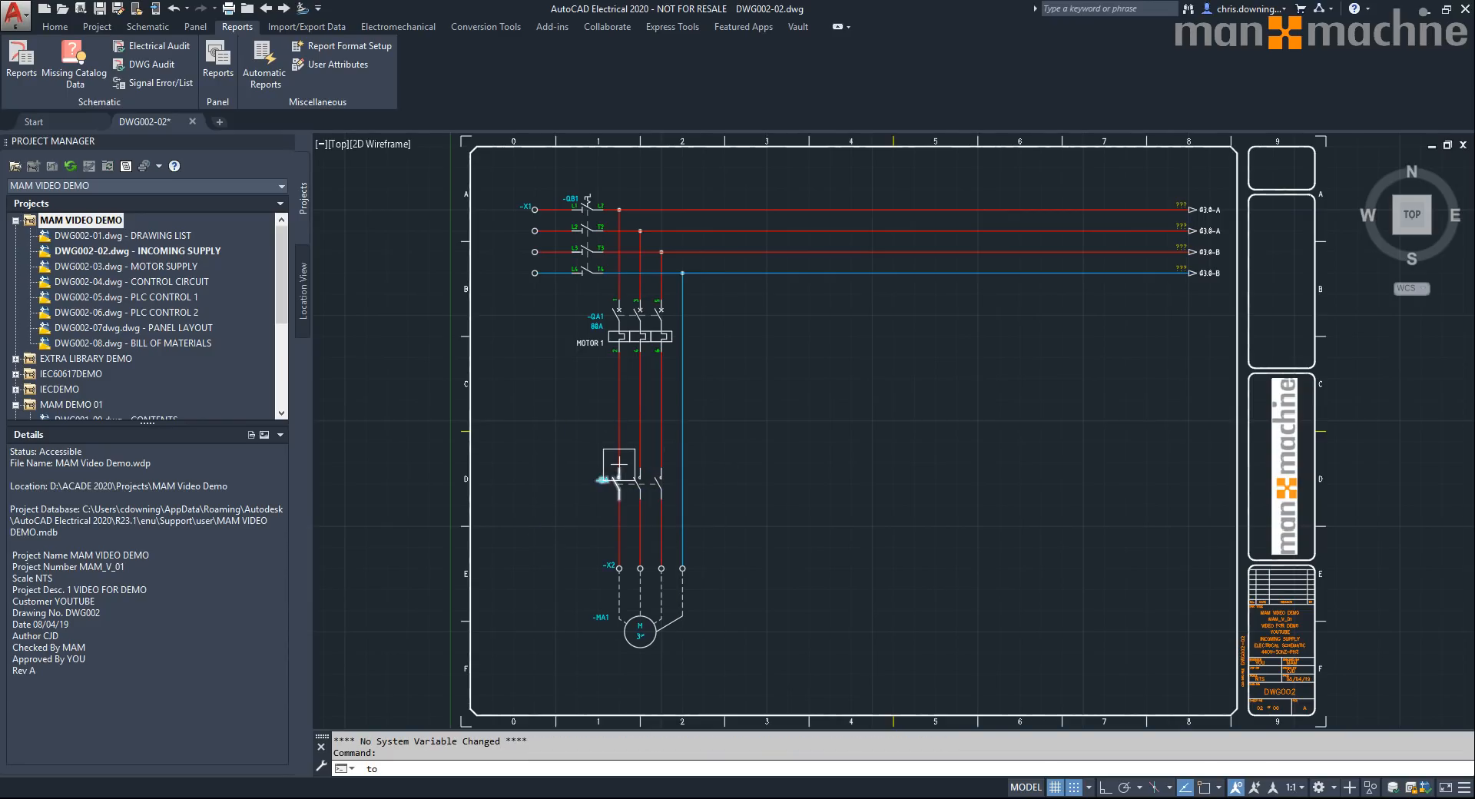
pyautogui.click(595, 554)
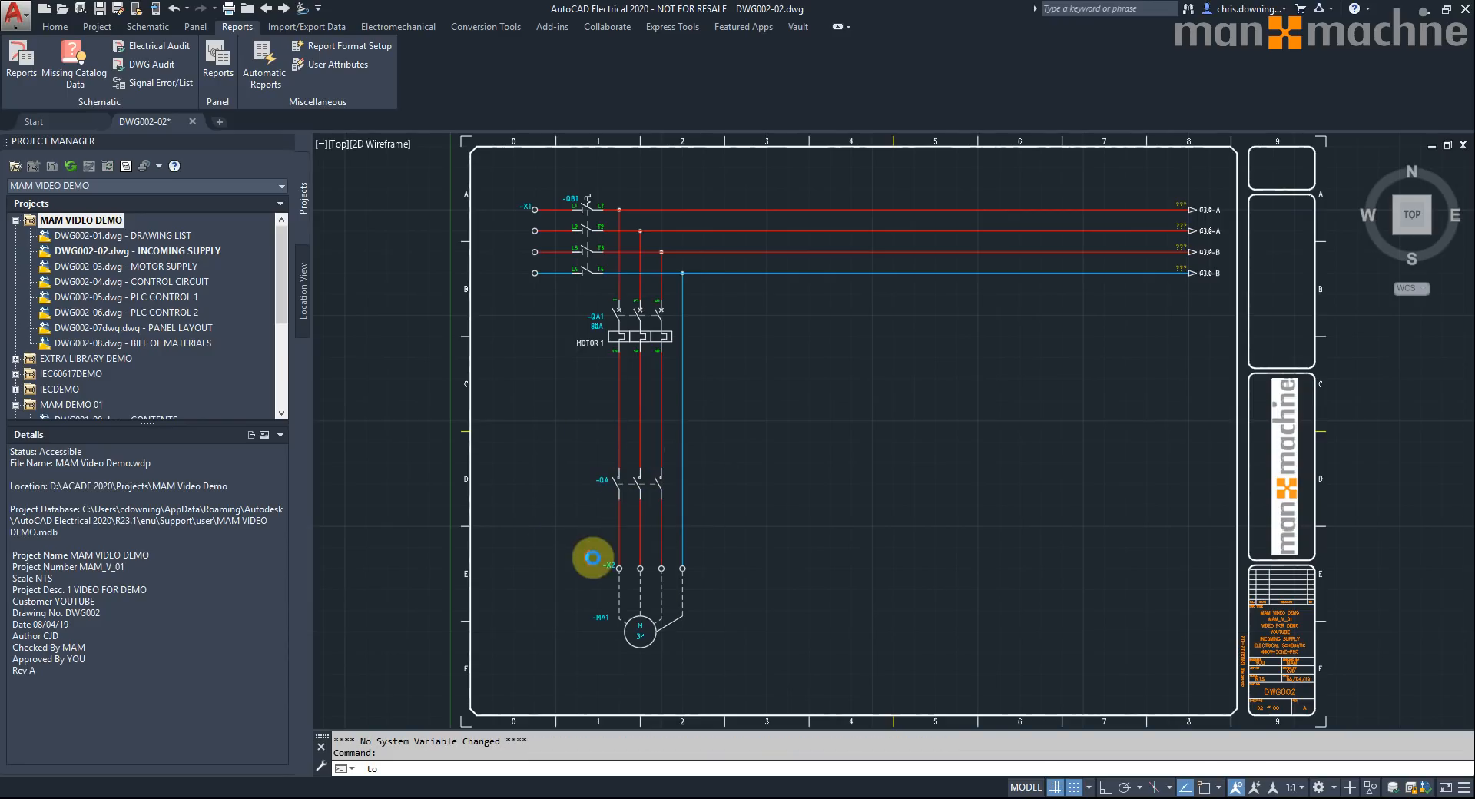
pyautogui.click(714, 415)
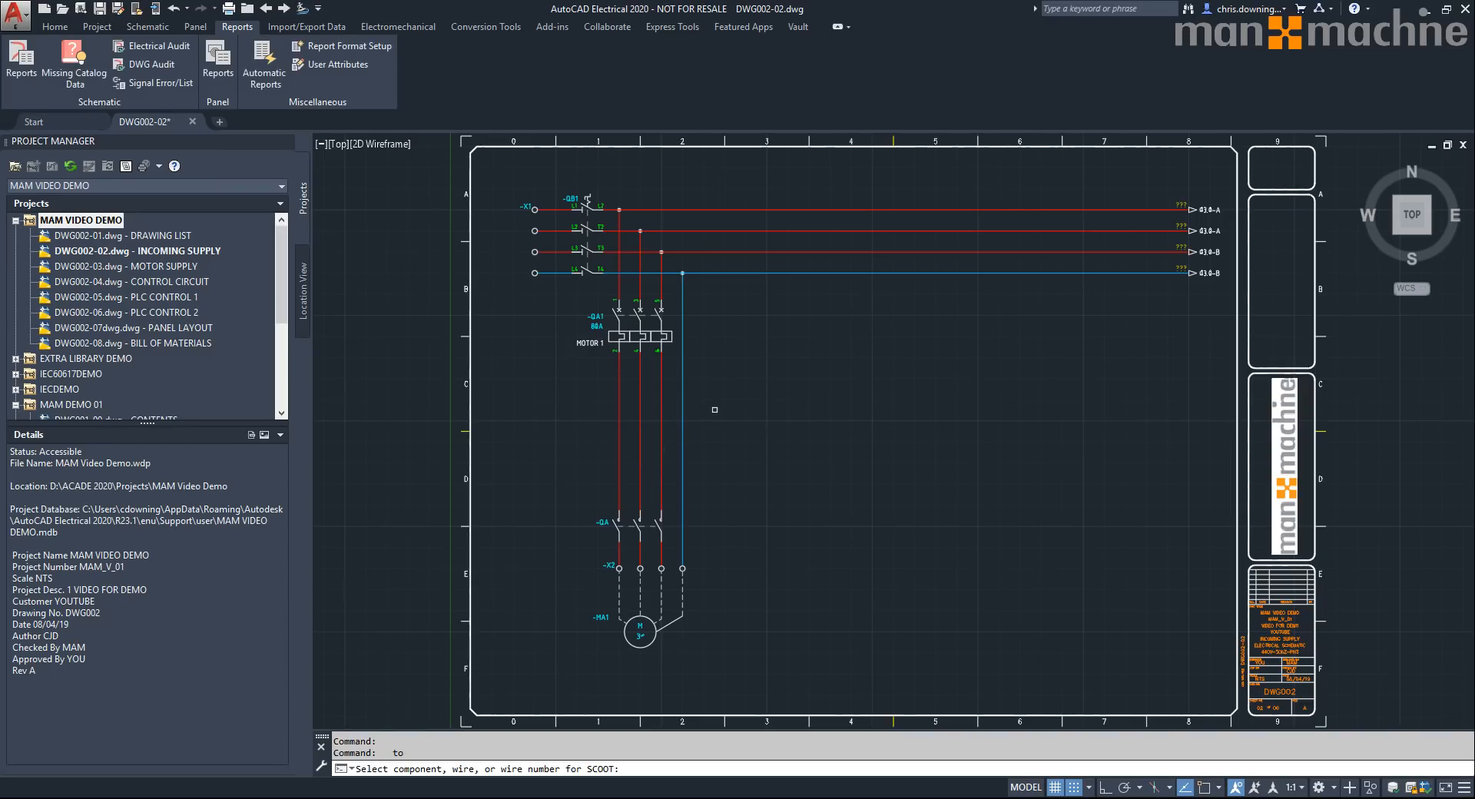
# - Scoot the -QA1 breaker and its linked poles down the wires to about row C
pyautogui.click(604, 343)
pyautogui.click(618, 381)
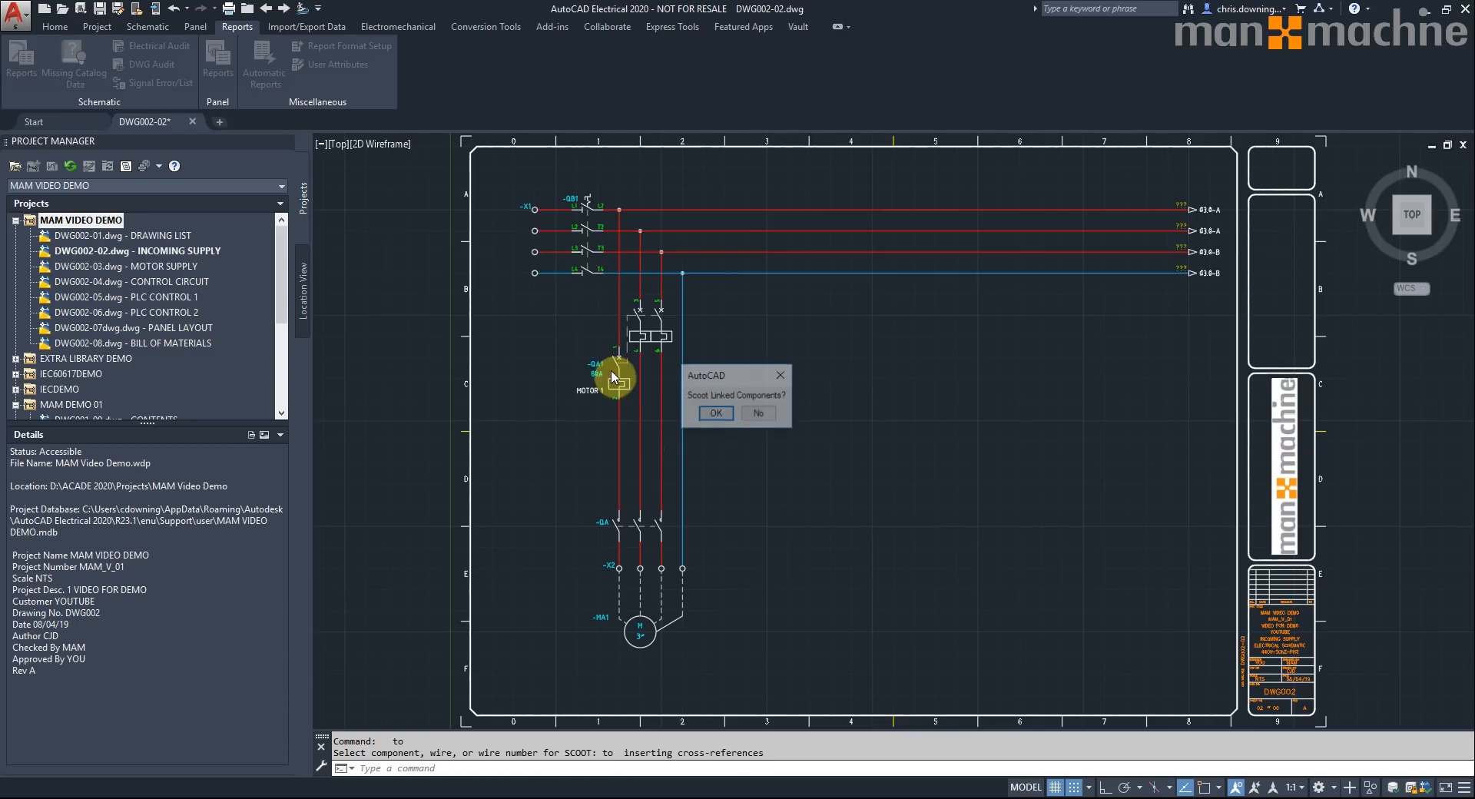
pyautogui.click(718, 412)
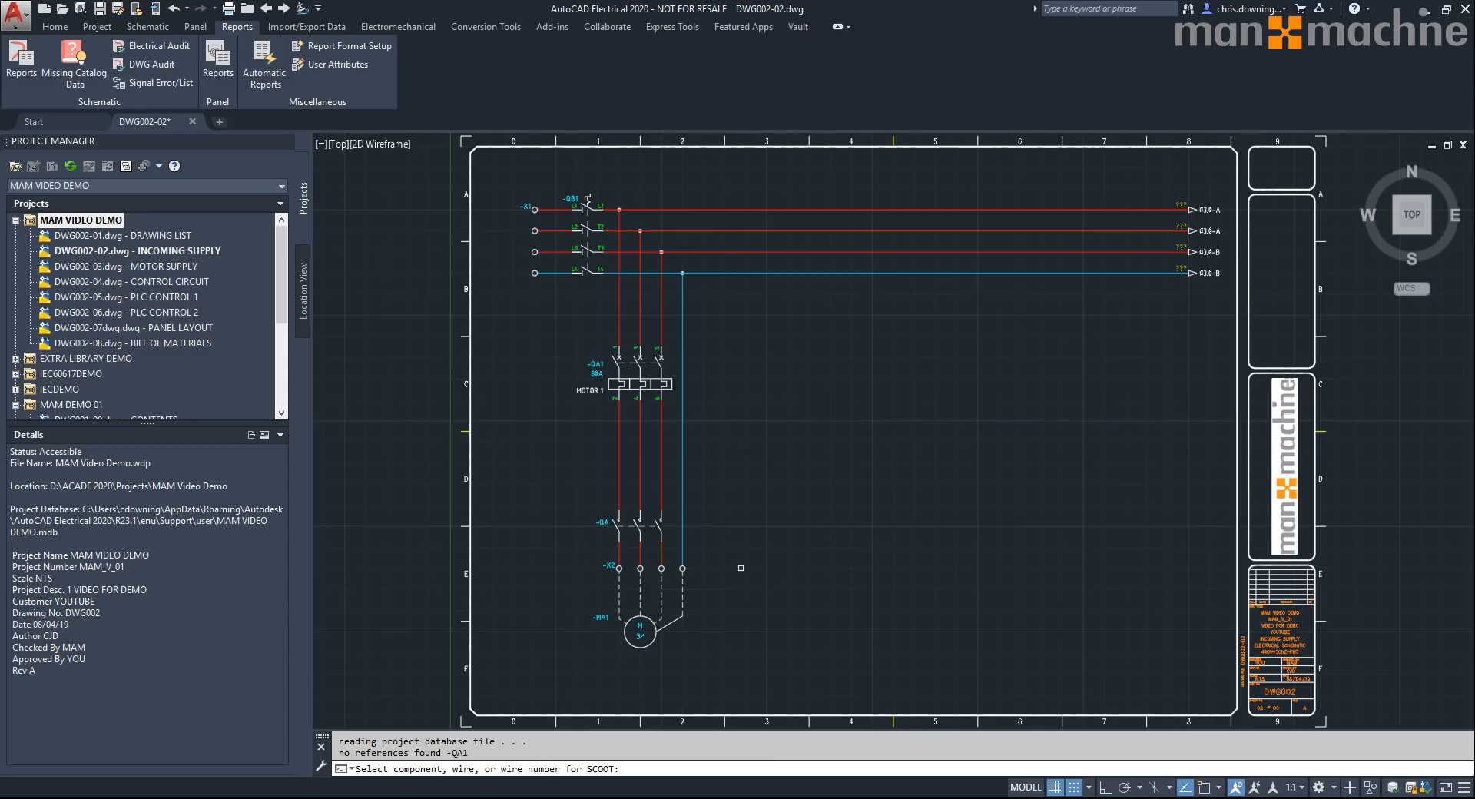
# - Move the three-pole -QA contactor up the wires as a circuit, to just below the -QA1 breaker
pyautogui.click(158, 28)
pyautogui.click(300, 90)
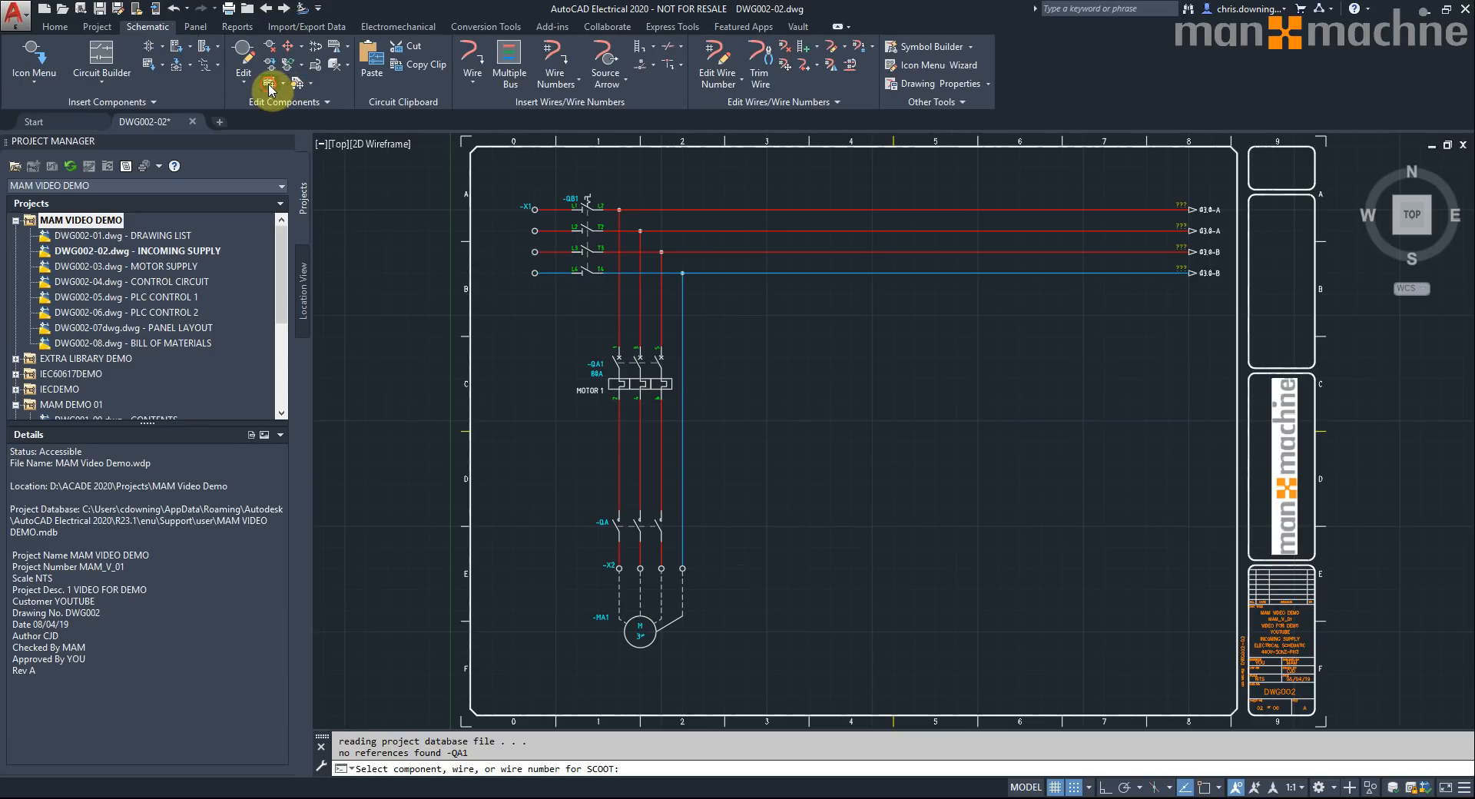
pyautogui.click(548, 472)
pyautogui.click(829, 531)
pyautogui.press('Return')
pyautogui.click(736, 503)
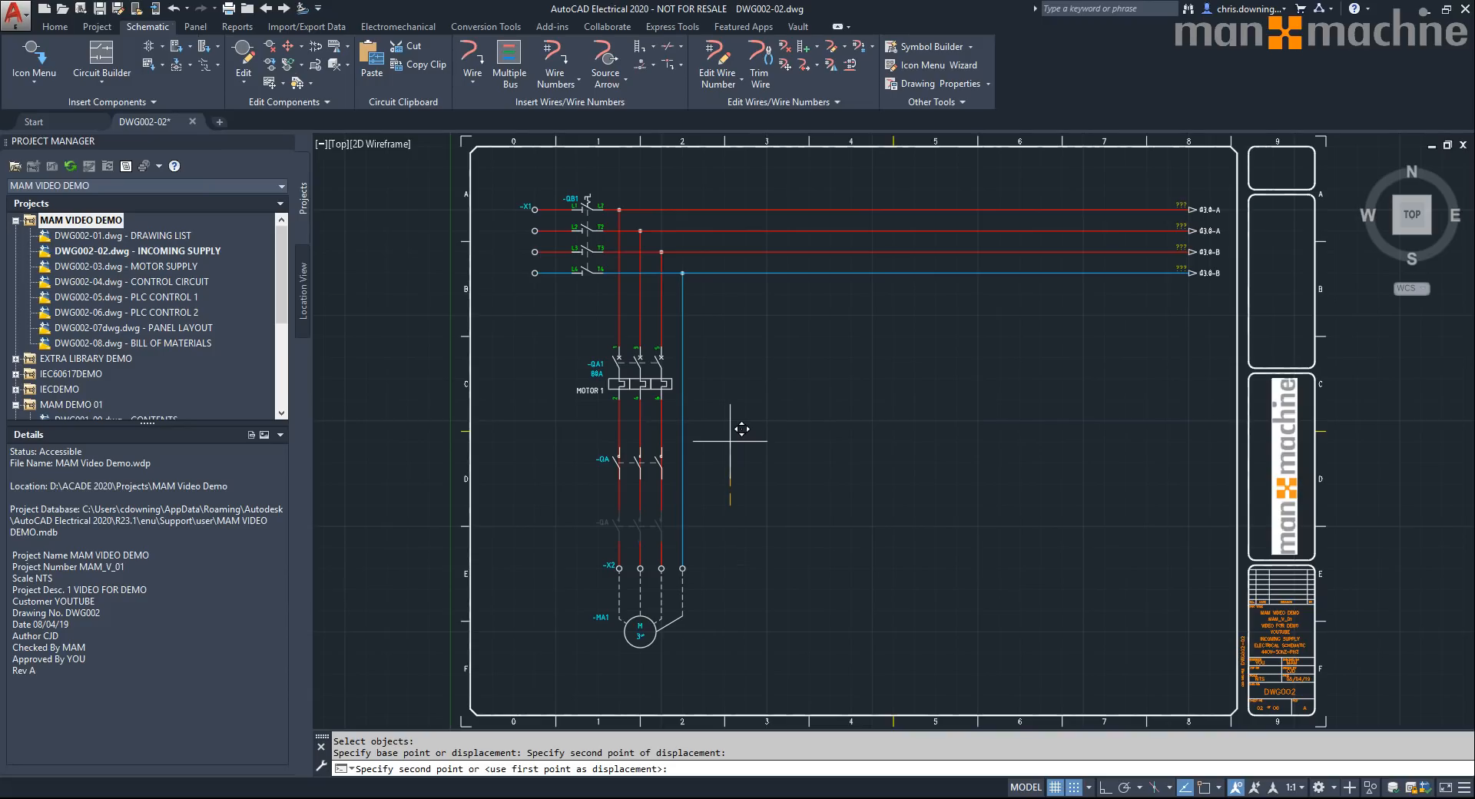
pyautogui.press('Escape')
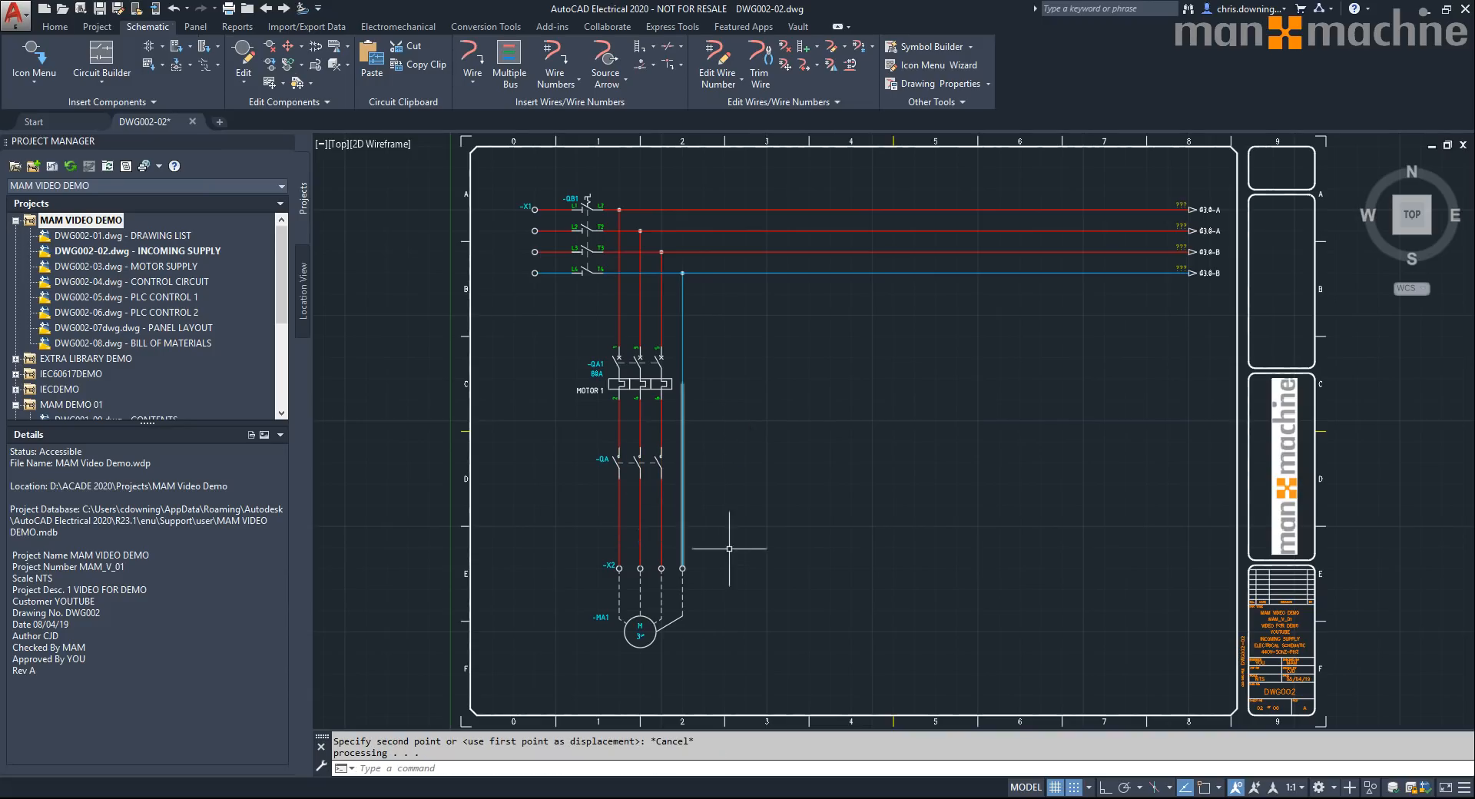
pyautogui.scroll(2, 636, 525)
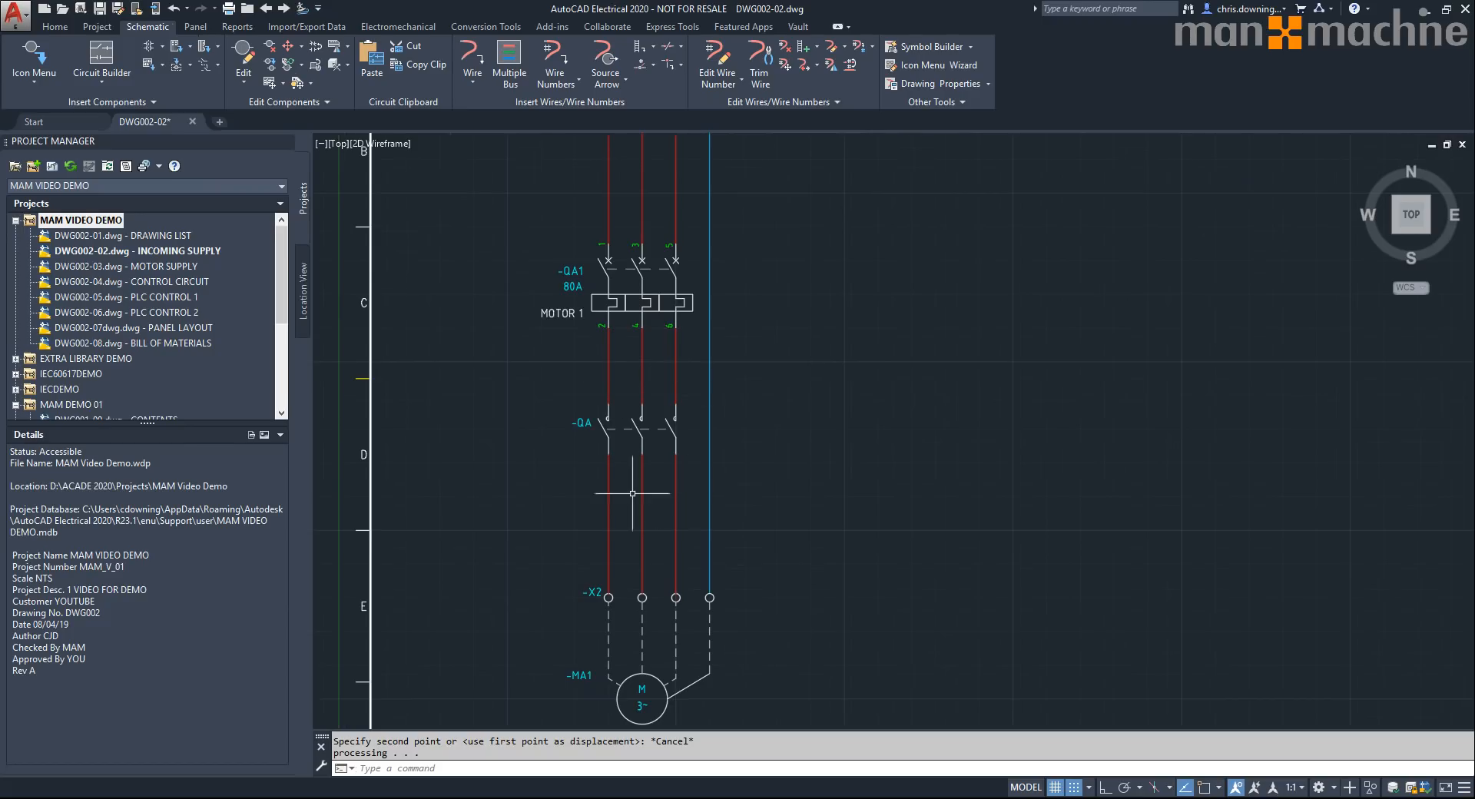
pyautogui.moveTo(784, 521); pyautogui.dragTo(744, 529, button='middle')
pyautogui.scroll(-2, 768, 529)
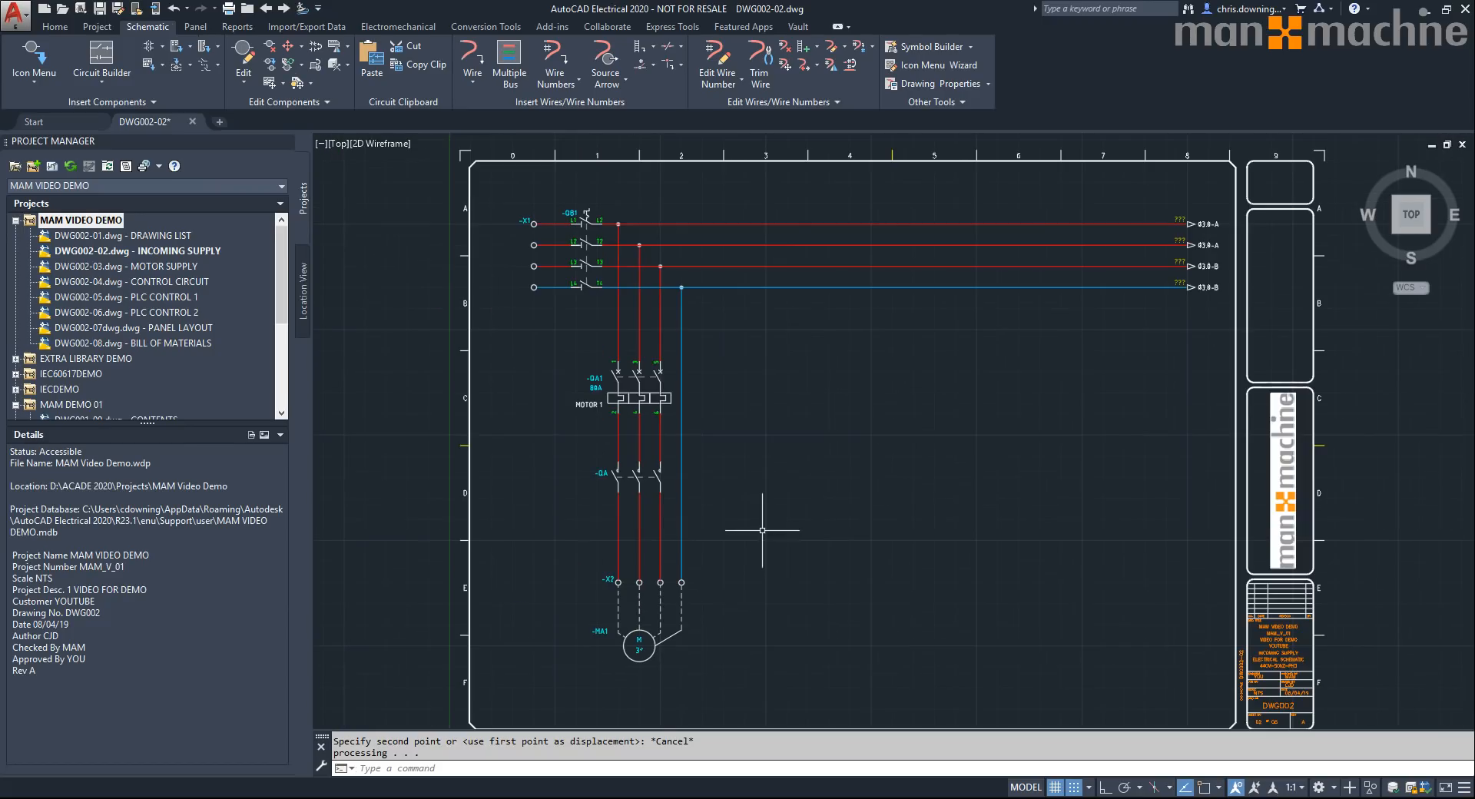
# - Scoot the first -X2 terminal up its wire to just above row E
pyautogui.click(287, 53)
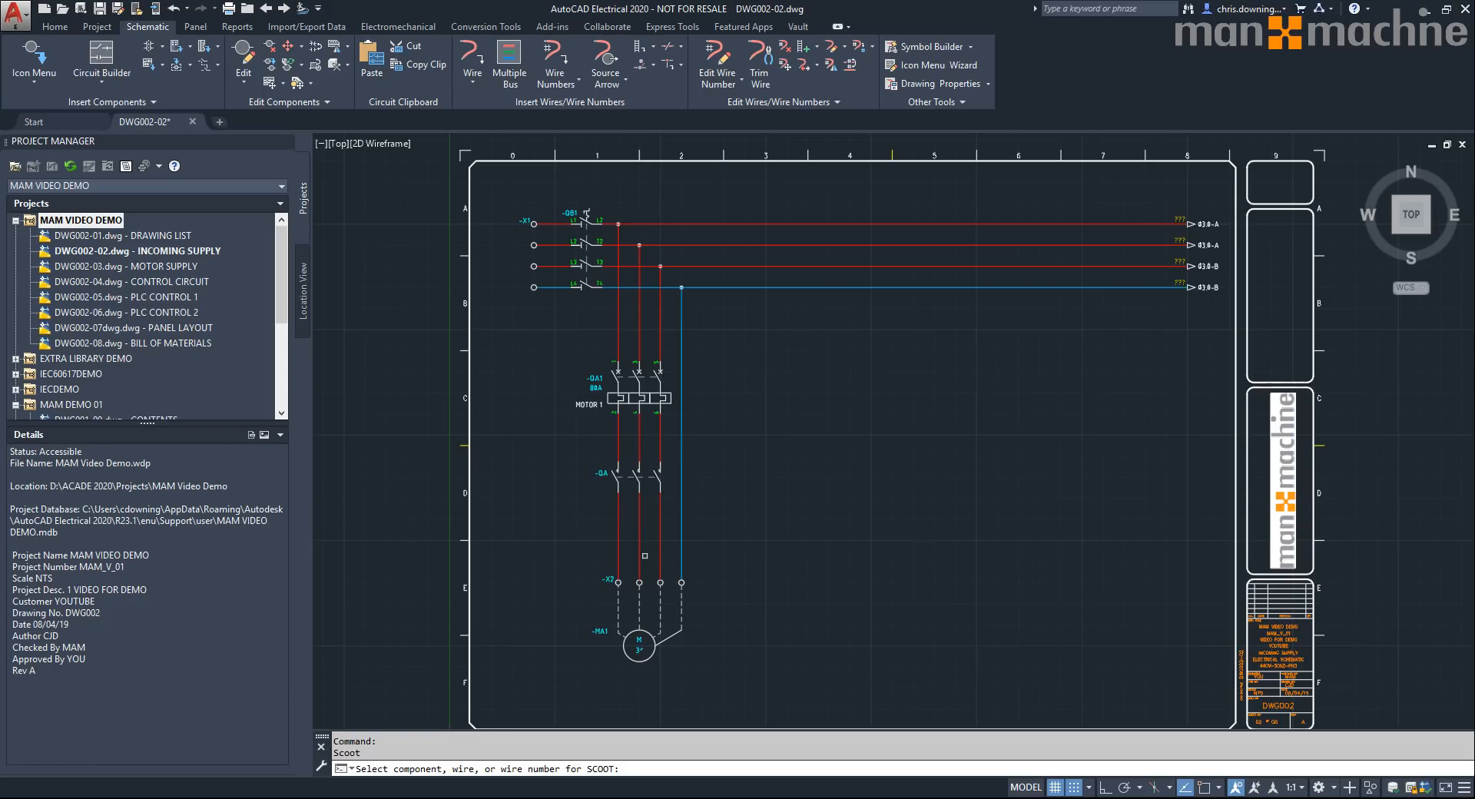
pyautogui.click(618, 540)
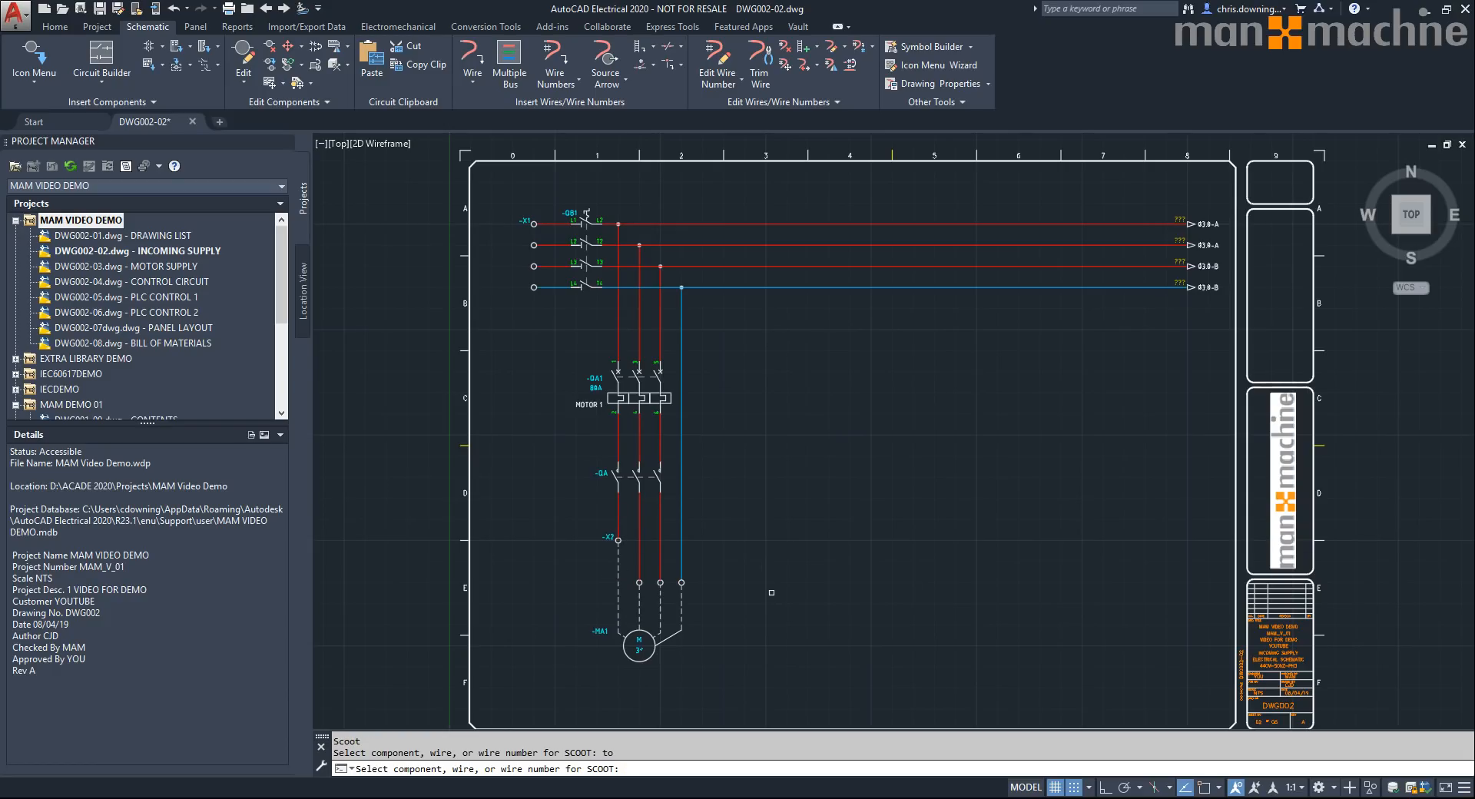
pyautogui.press('Escape')
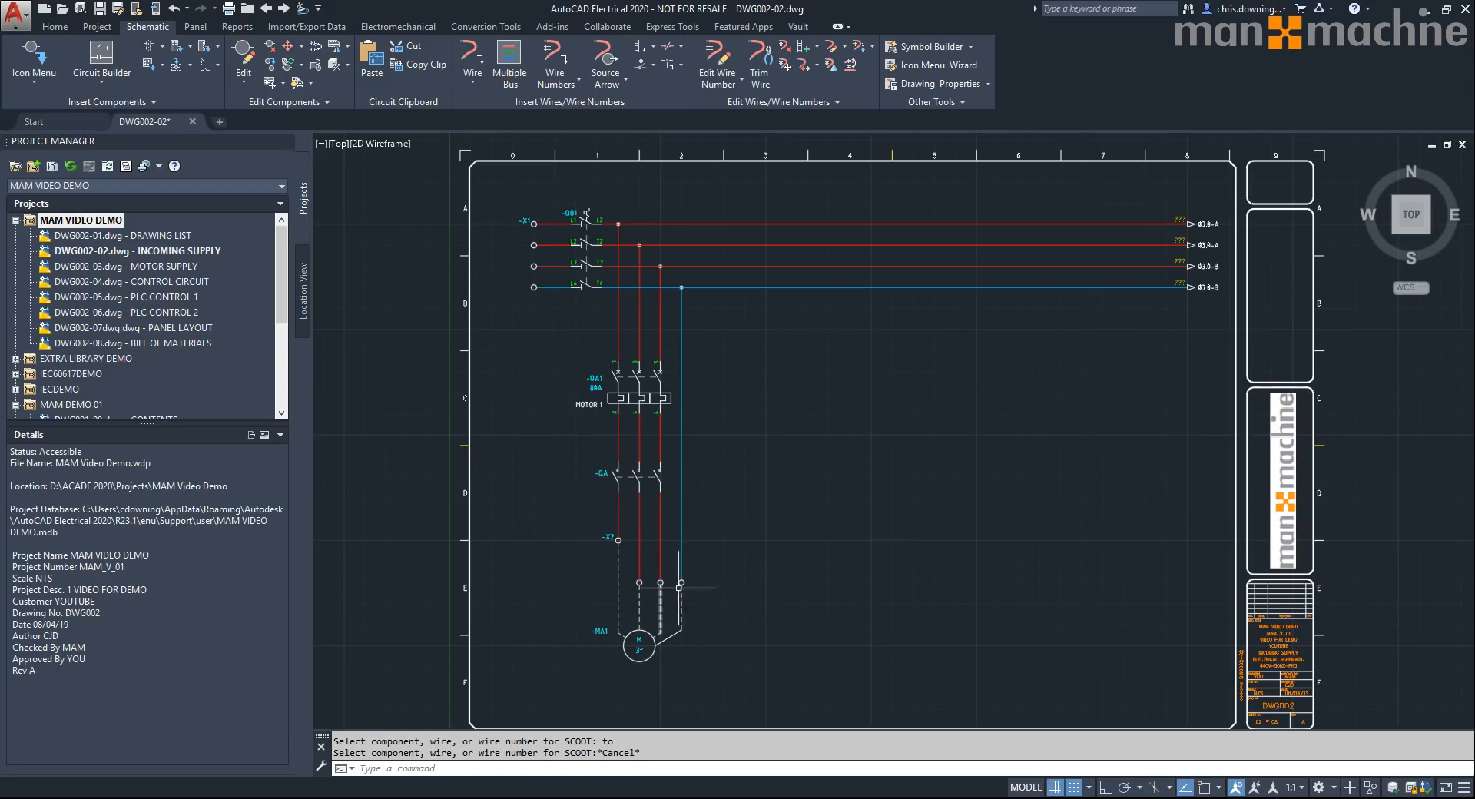
# - Align the other three -X2 terminals horizontally with the repositioned first terminal
pyautogui.click(304, 59)
pyautogui.click(322, 123)
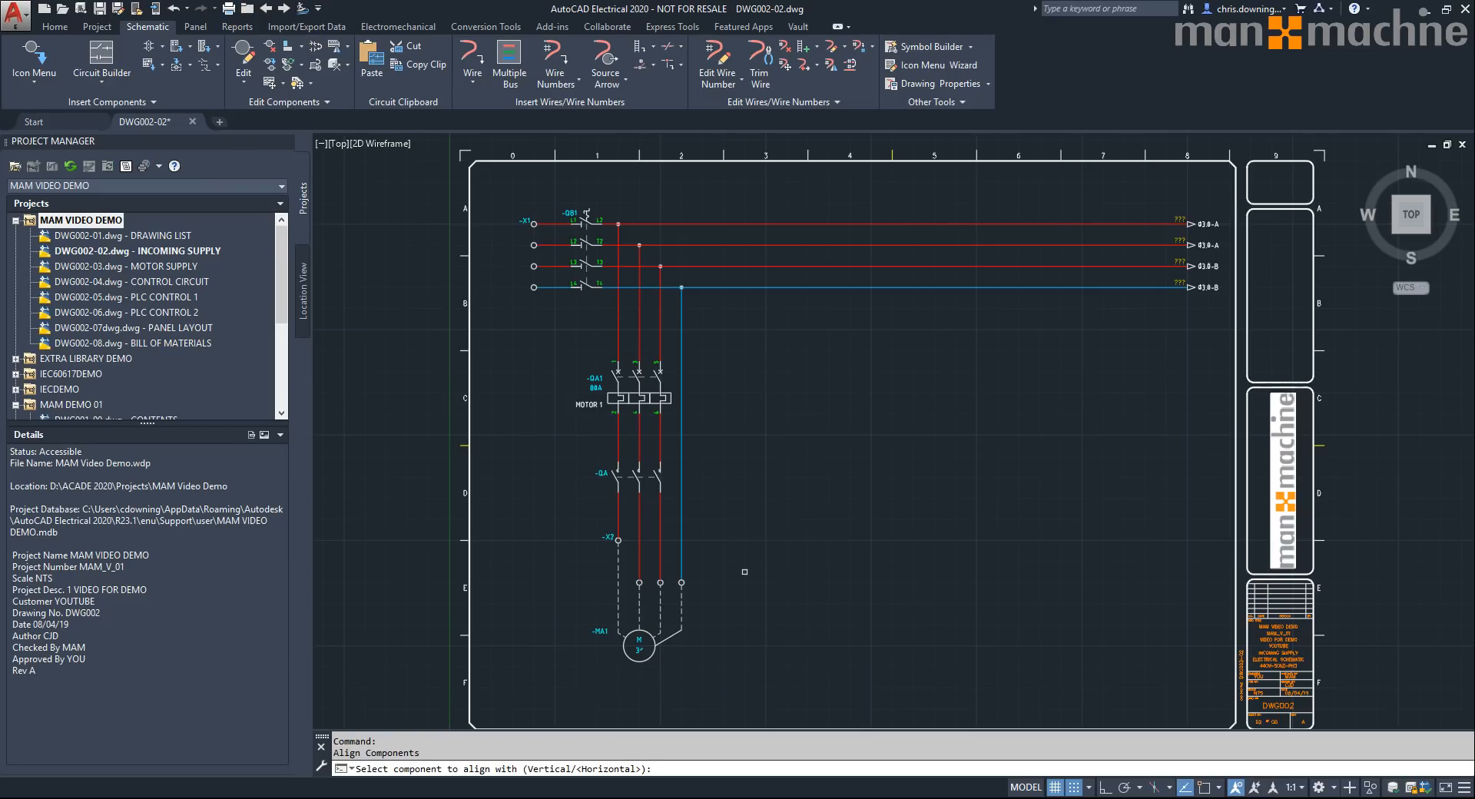
pyautogui.click(618, 540)
pyautogui.click(576, 523)
pyautogui.click(818, 652)
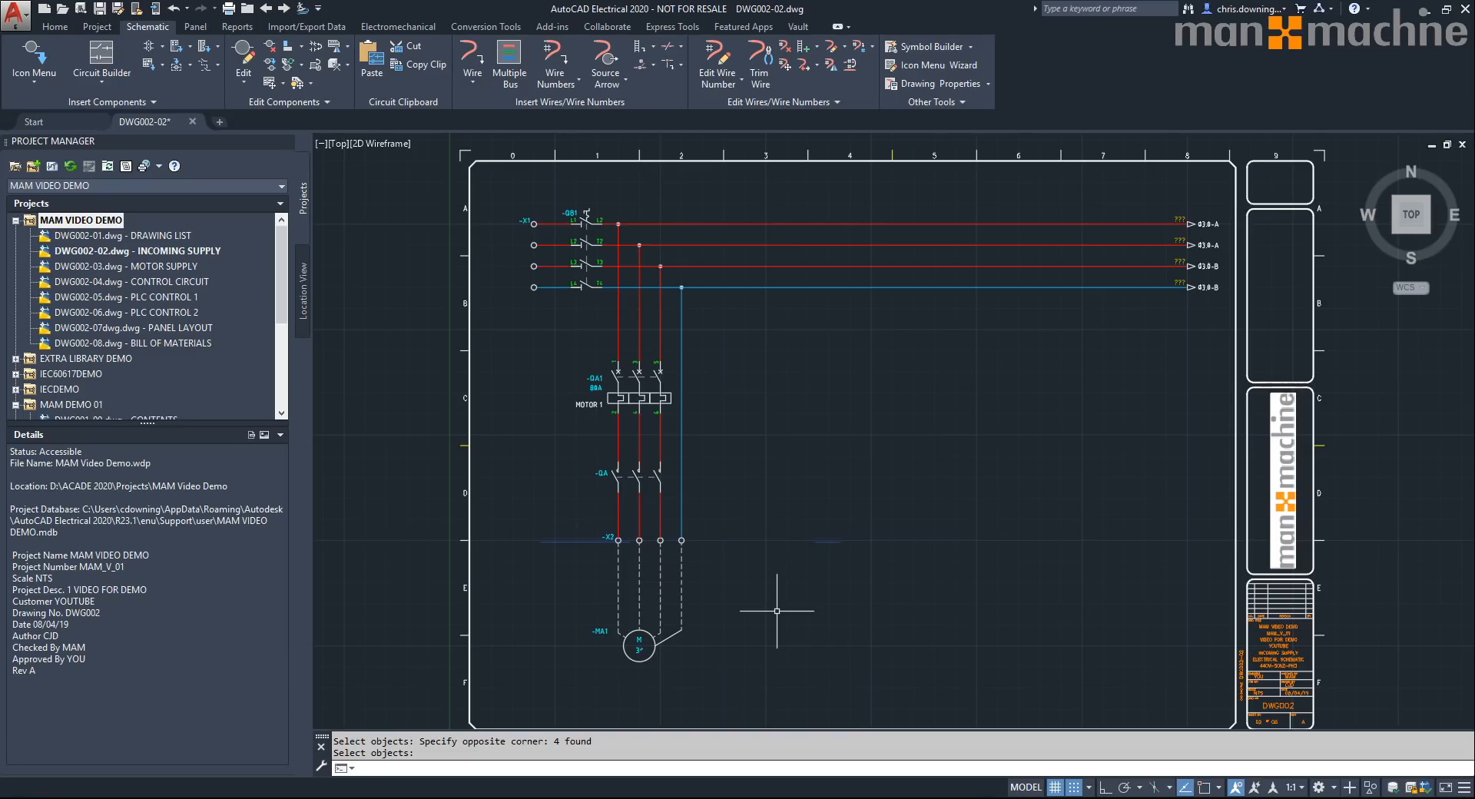
# - Edit motor -MA1 and set line 1 of its description to MOTOR 1
pyautogui.rightClick(639, 667)
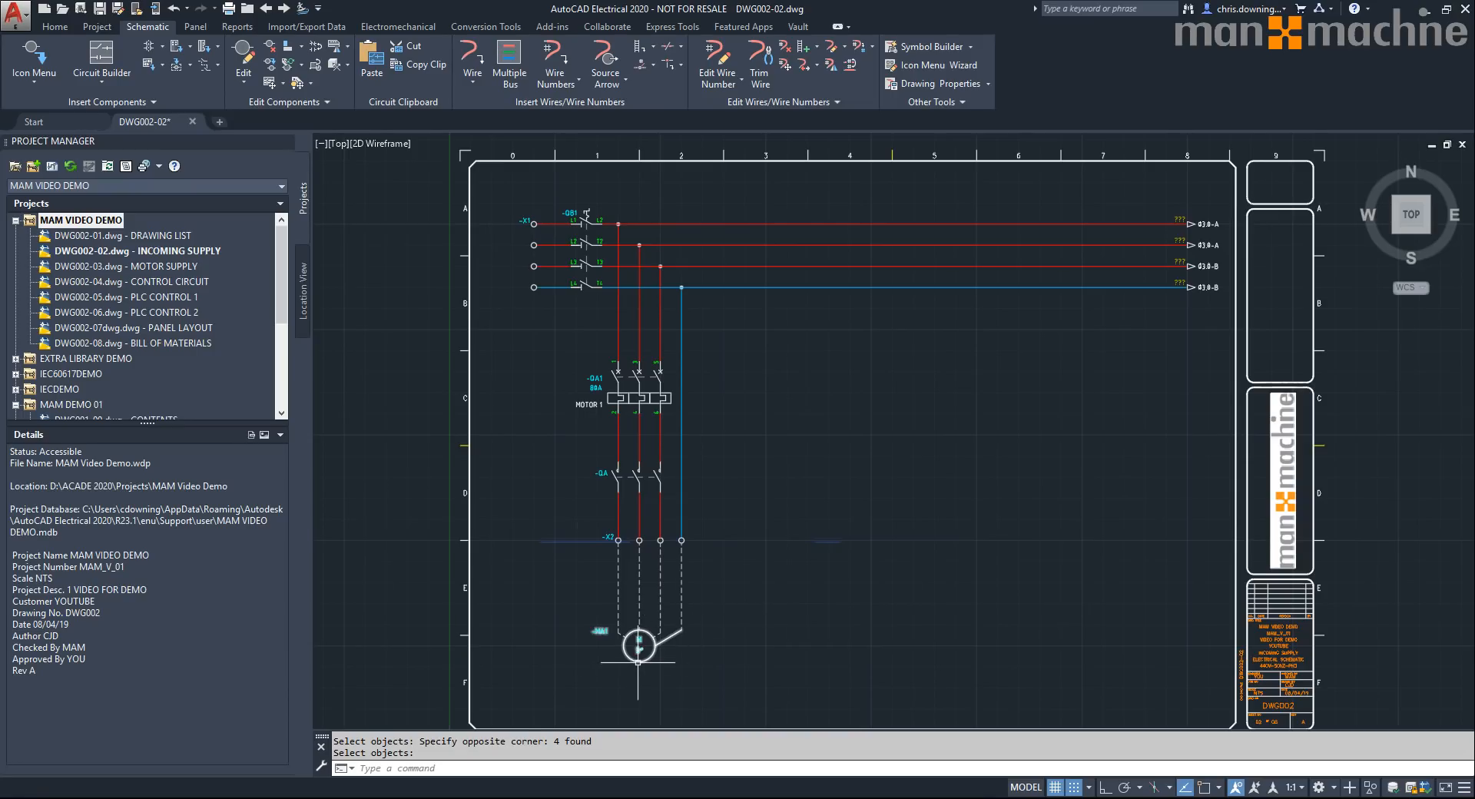
pyautogui.click(645, 618)
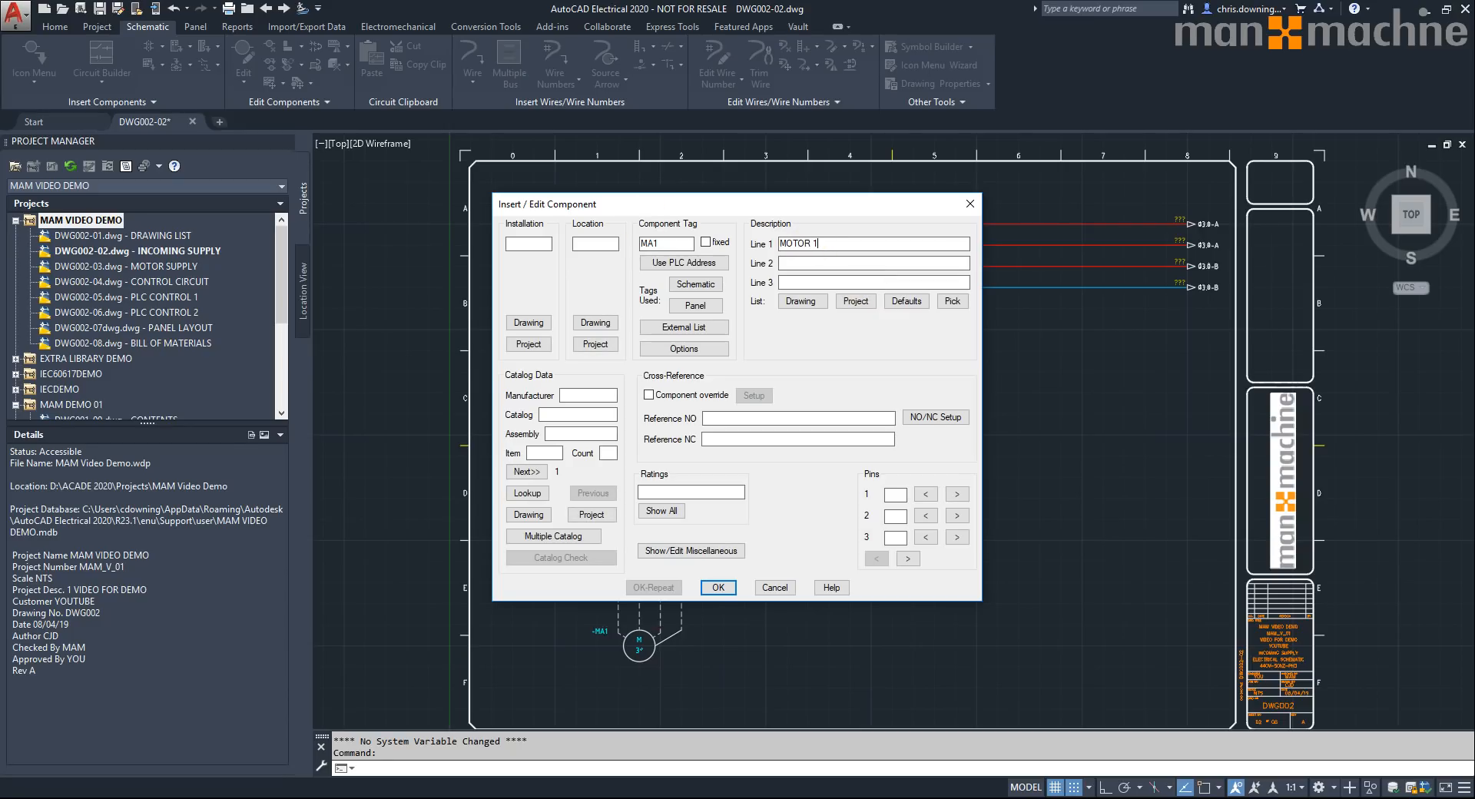
pyautogui.click(719, 588)
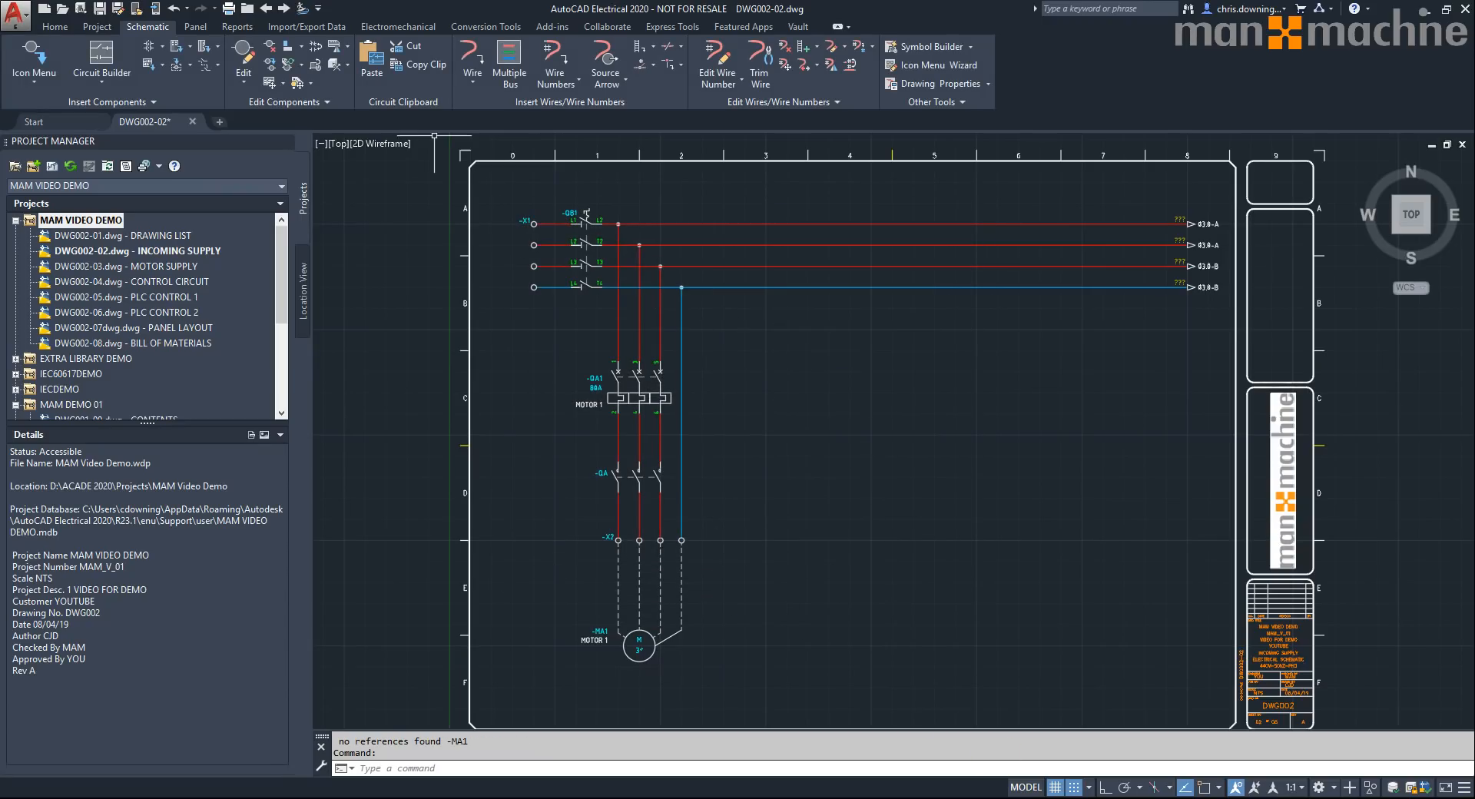
# - Copy the whole motor circuit, including its supply connections, three times along the supply lines near columns 3, 5 and 7, with increased terminal numbers
pyautogui.click(283, 82)
pyautogui.click(302, 119)
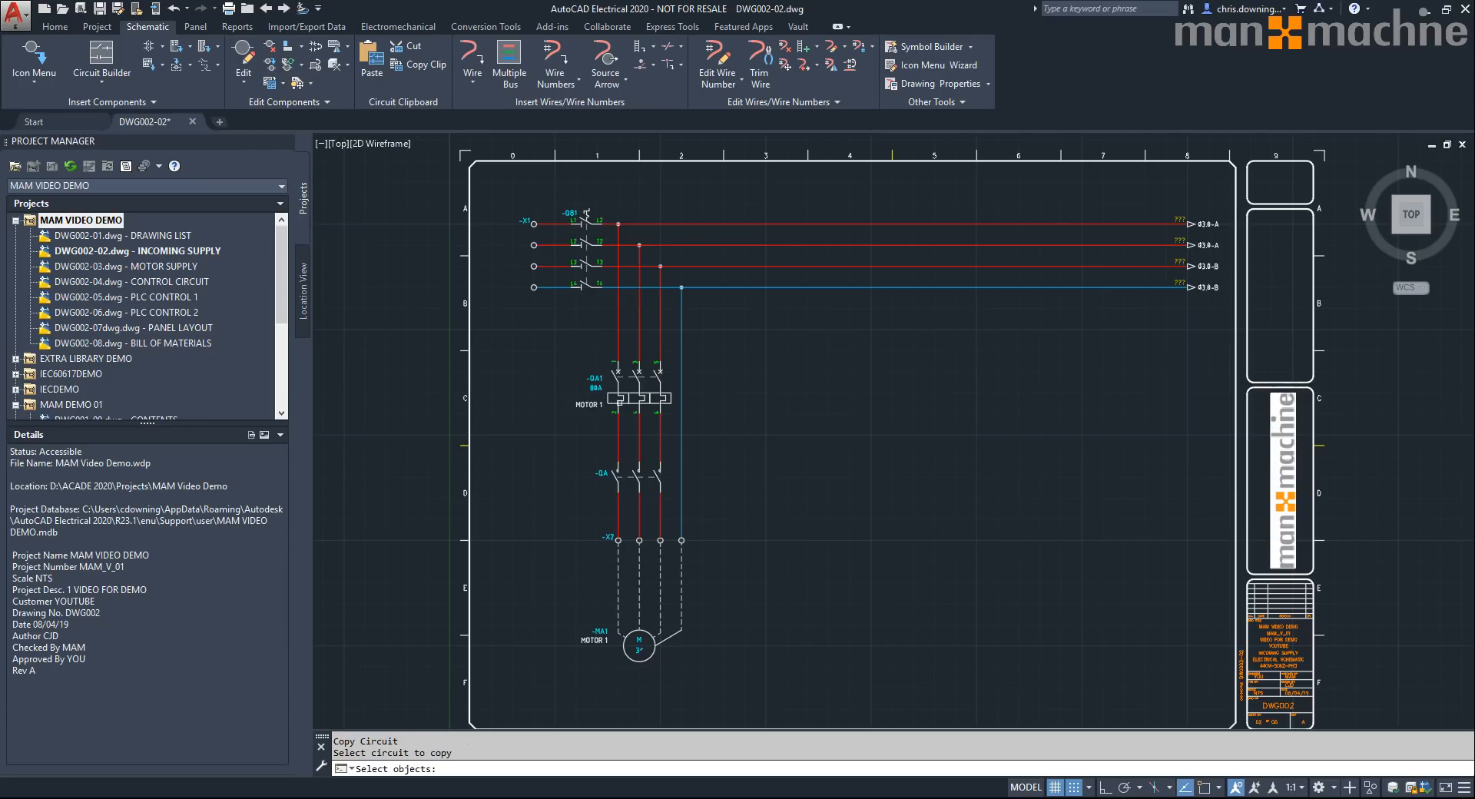
pyautogui.click(546, 332)
pyautogui.click(811, 715)
pyautogui.click(609, 199)
pyautogui.click(775, 424)
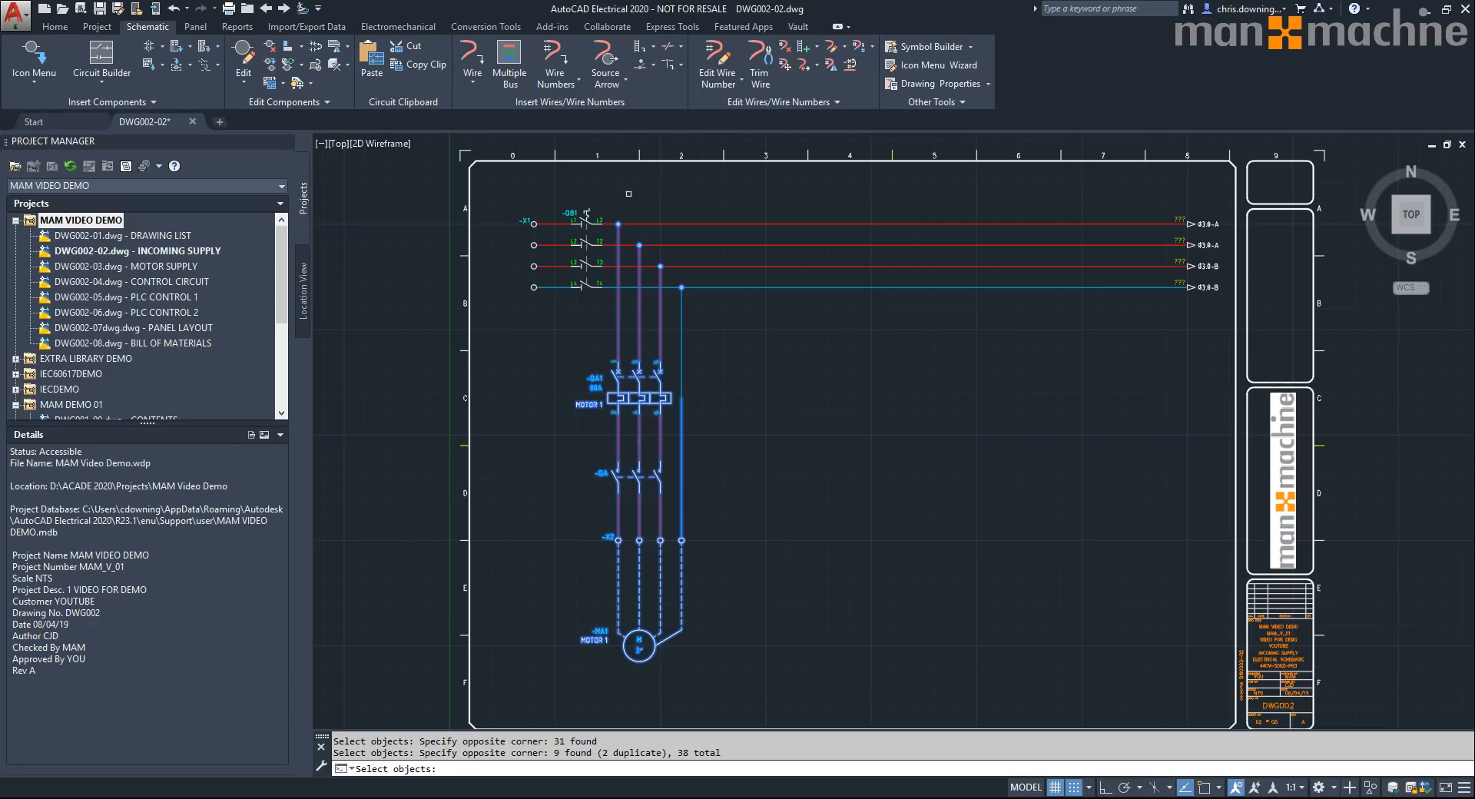
pyautogui.press('Return')
pyautogui.click(619, 224)
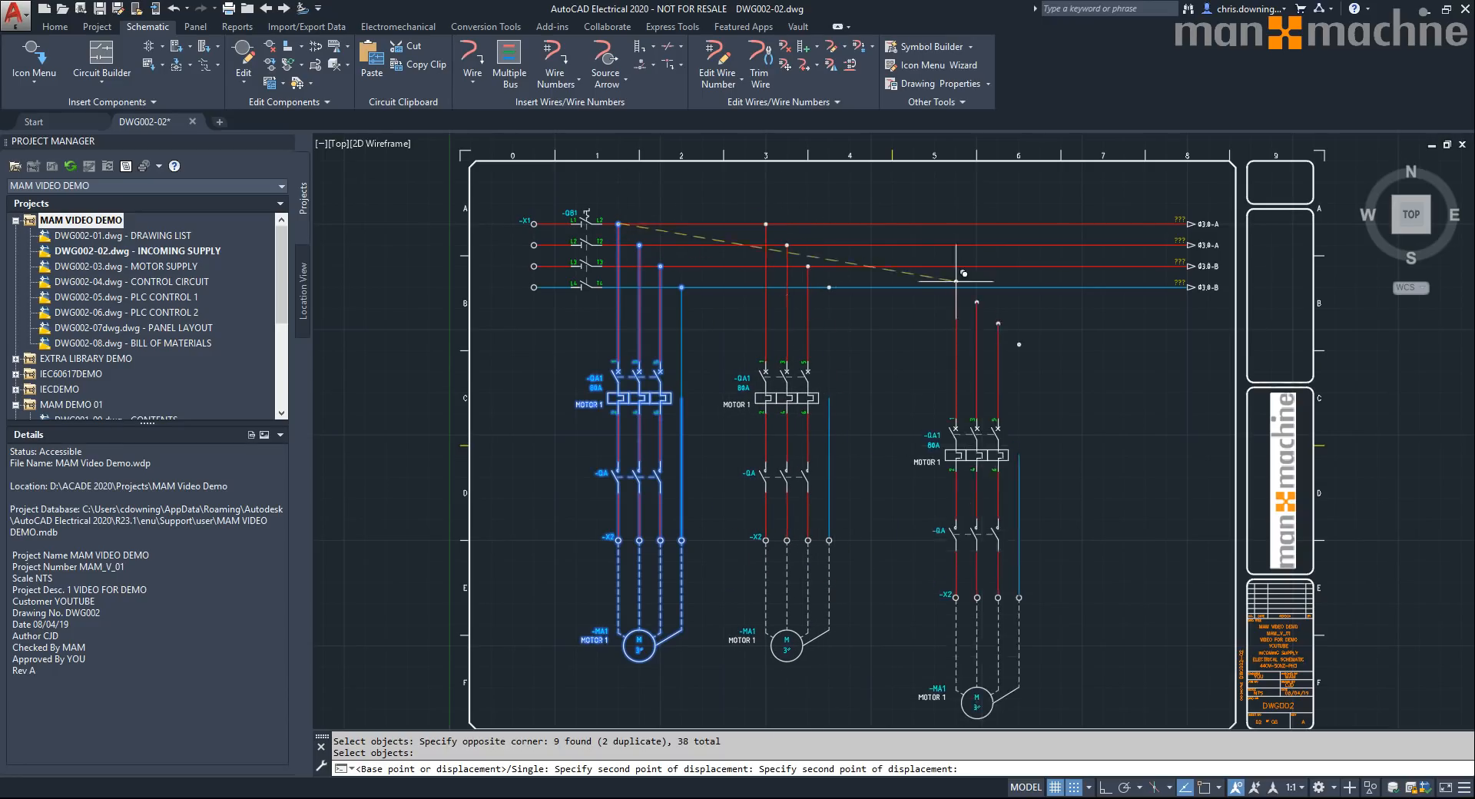
pyautogui.click(934, 224)
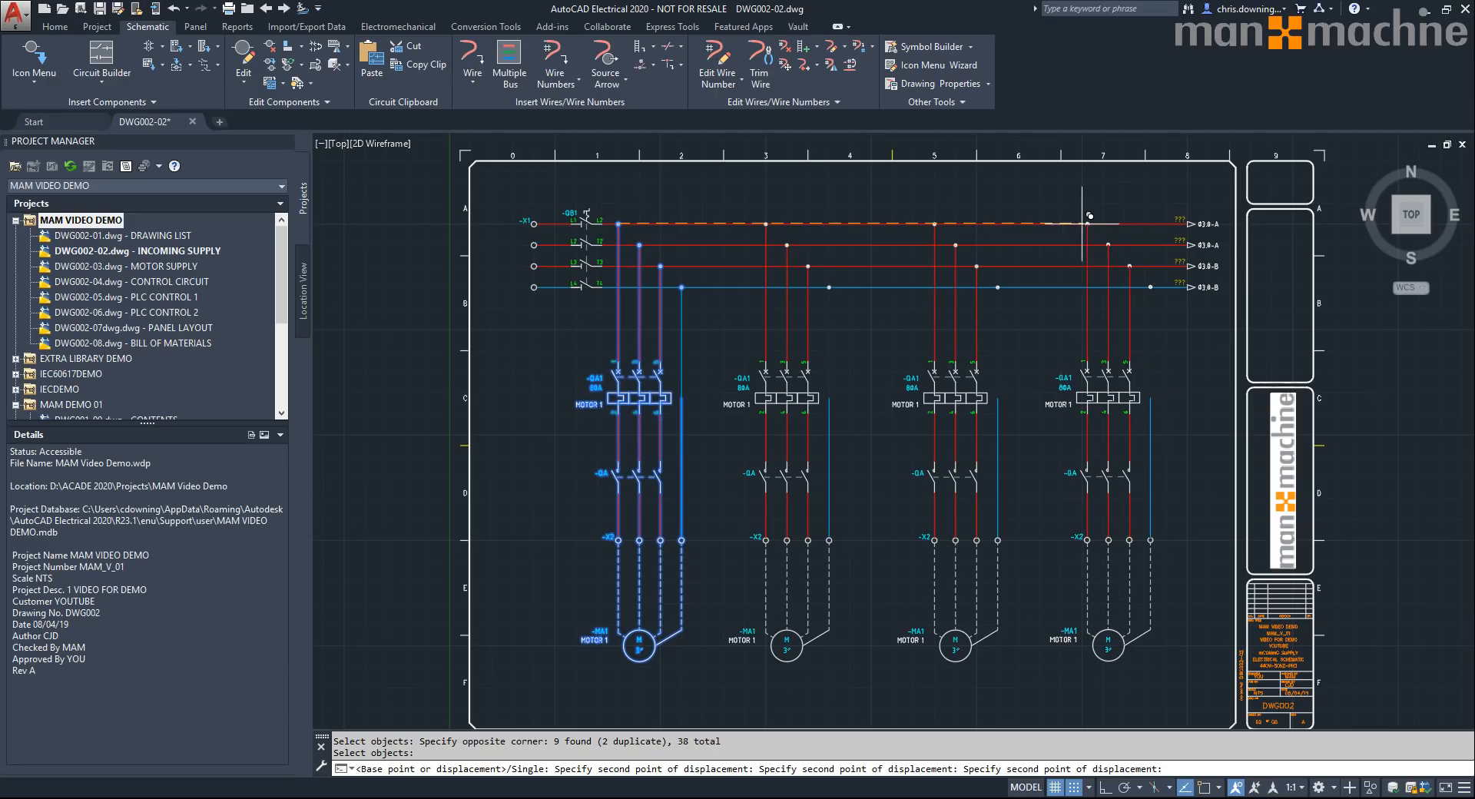
pyautogui.click(1082, 224)
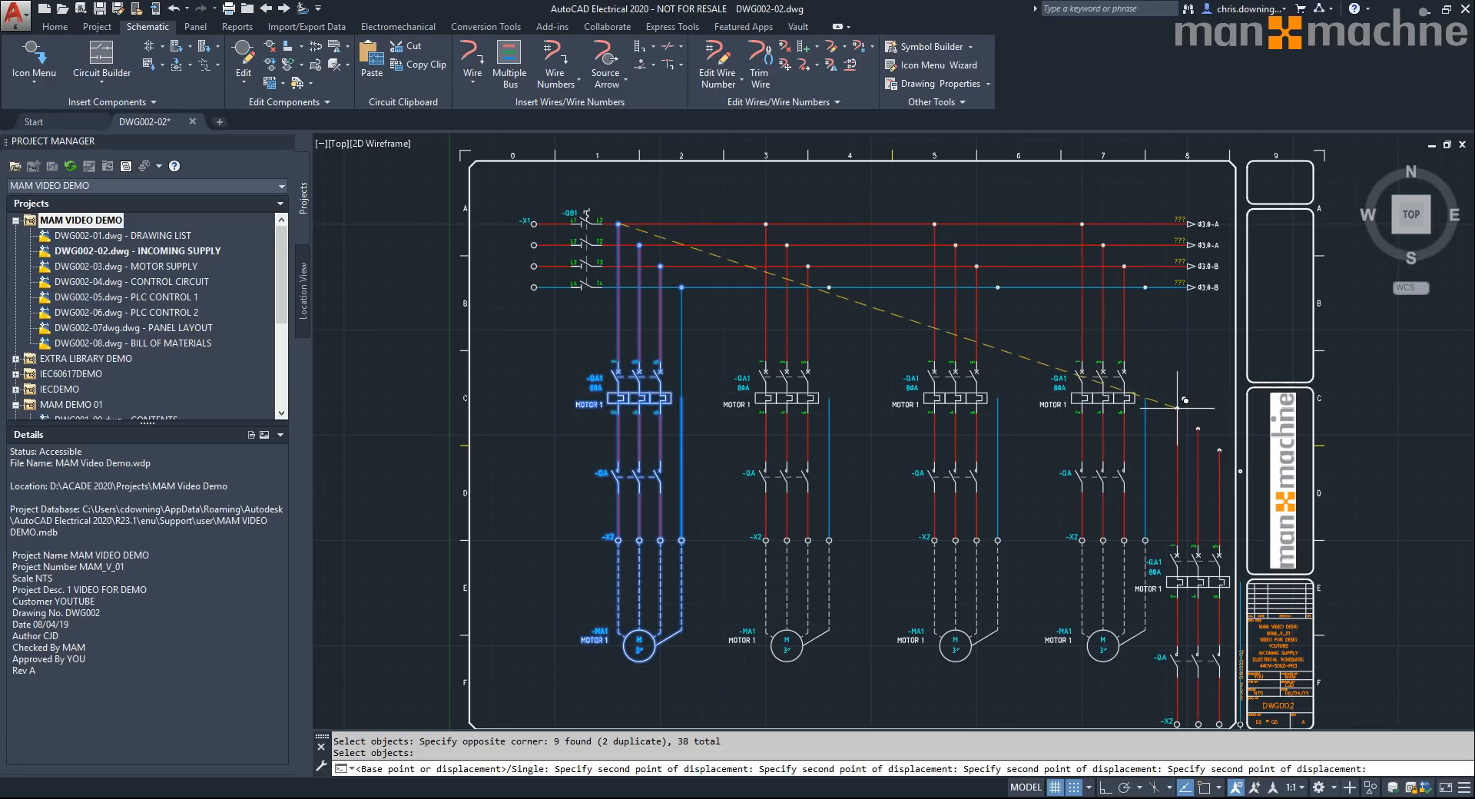
pyautogui.press('Return')
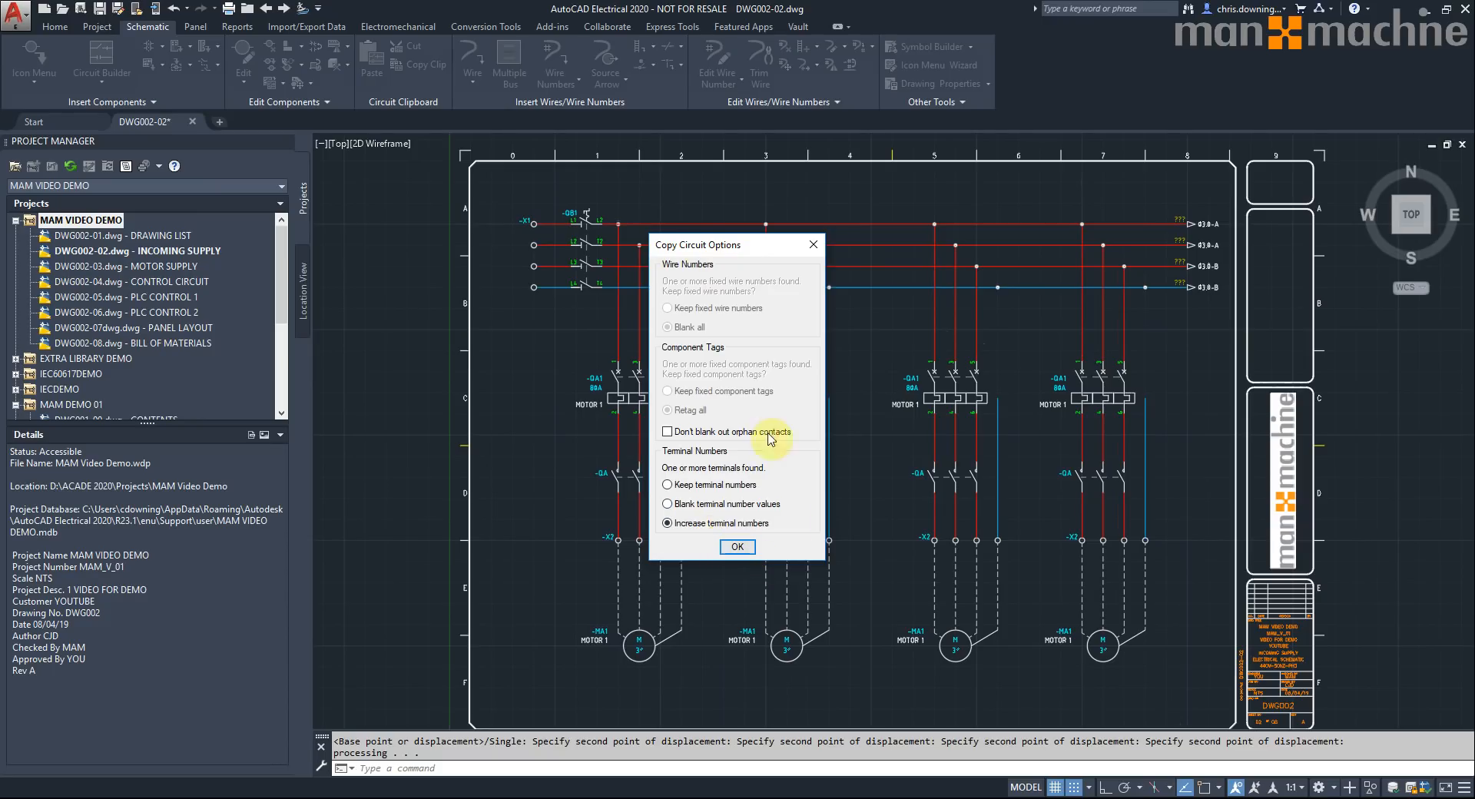
pyautogui.click(739, 547)
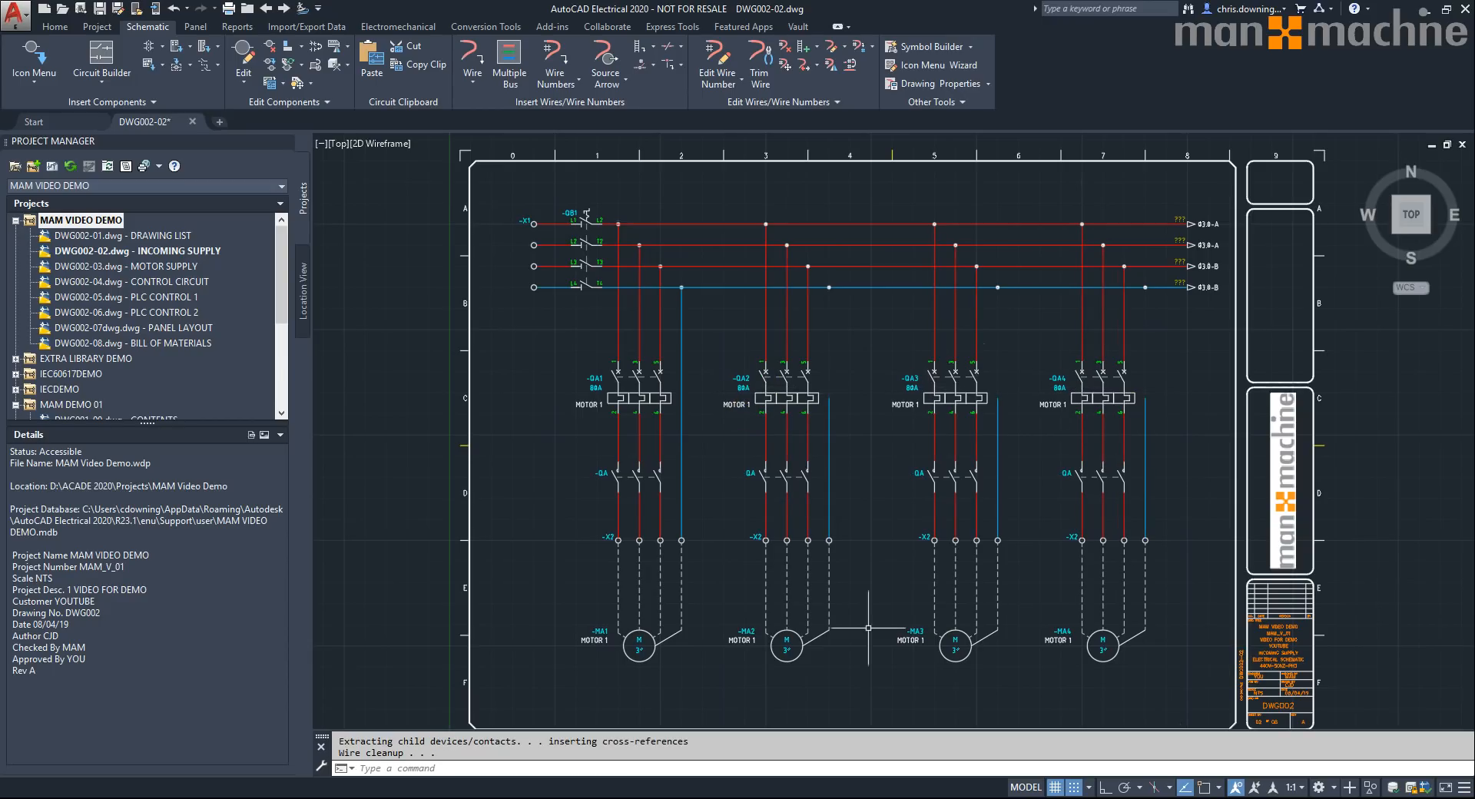
# - Stretch the blue neutral wires of the three copied motor circuits up to the blue supply line
pyautogui.scroll(2, 868, 687)
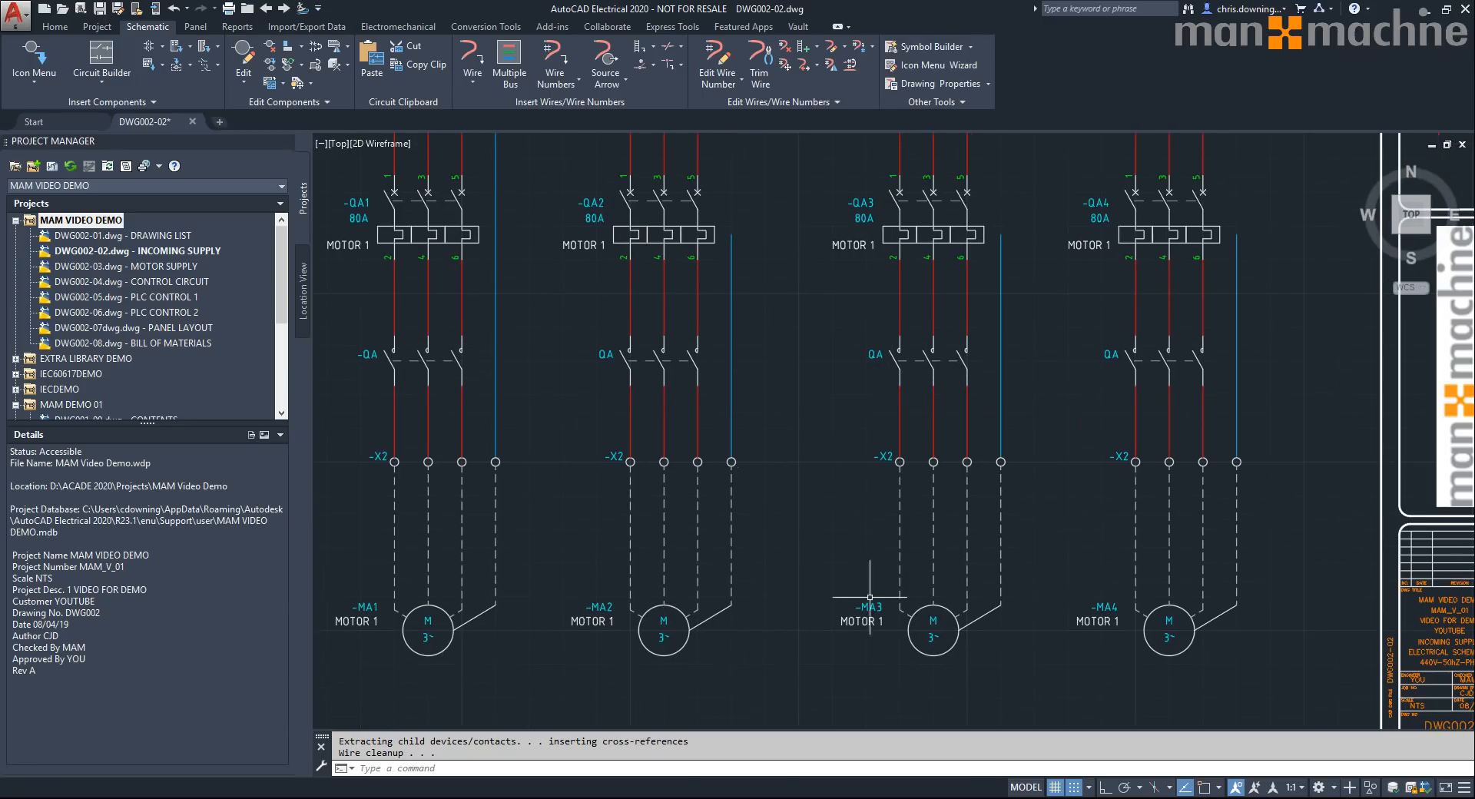
pyautogui.scroll(-2, 1048, 542)
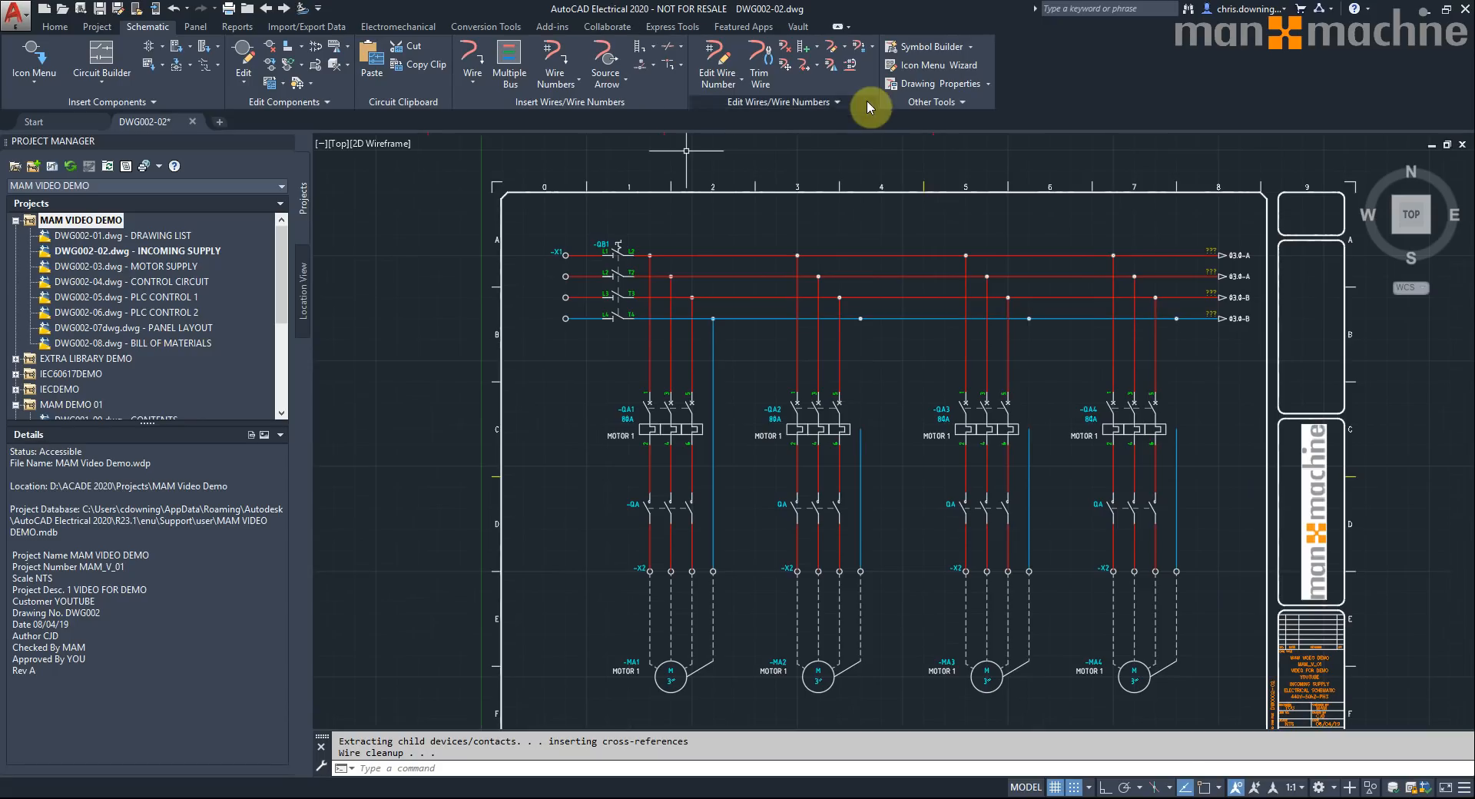
pyautogui.click(801, 65)
pyautogui.click(860, 433)
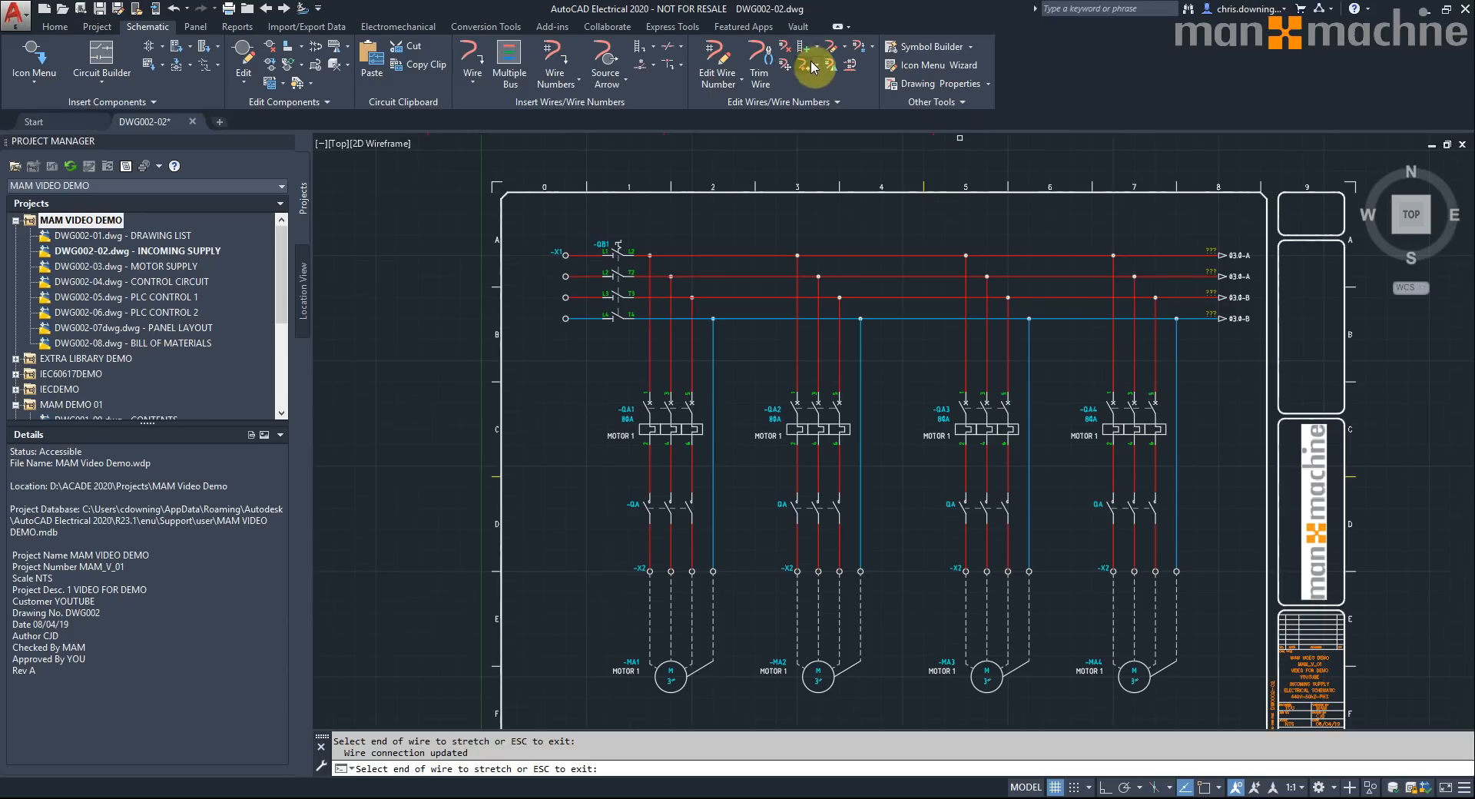
pyautogui.press('Escape')
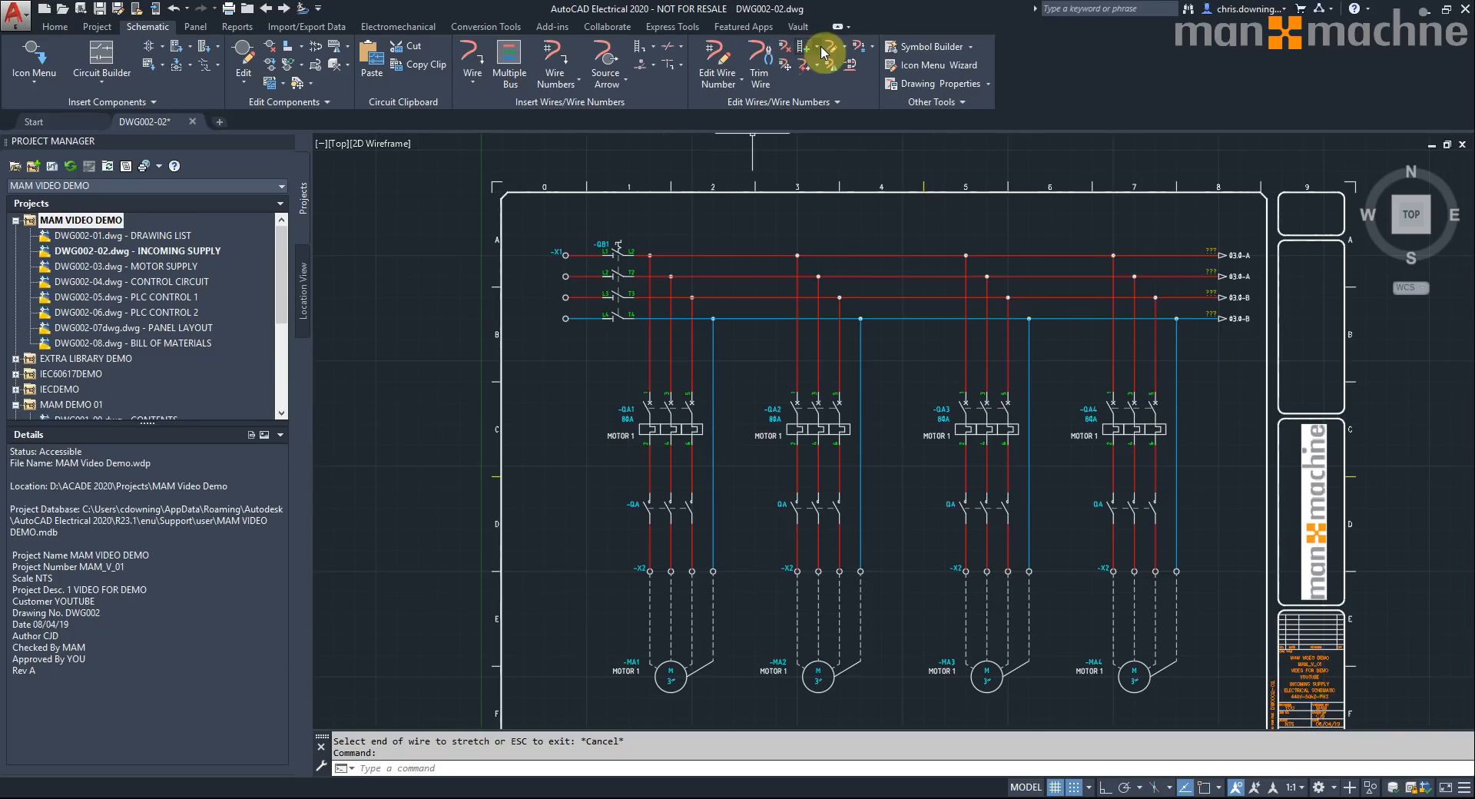
# - Trim the upper part of the first motor circuit's blue wire and stretch the remaining wire back up to the blue supply line
pyautogui.click(759, 53)
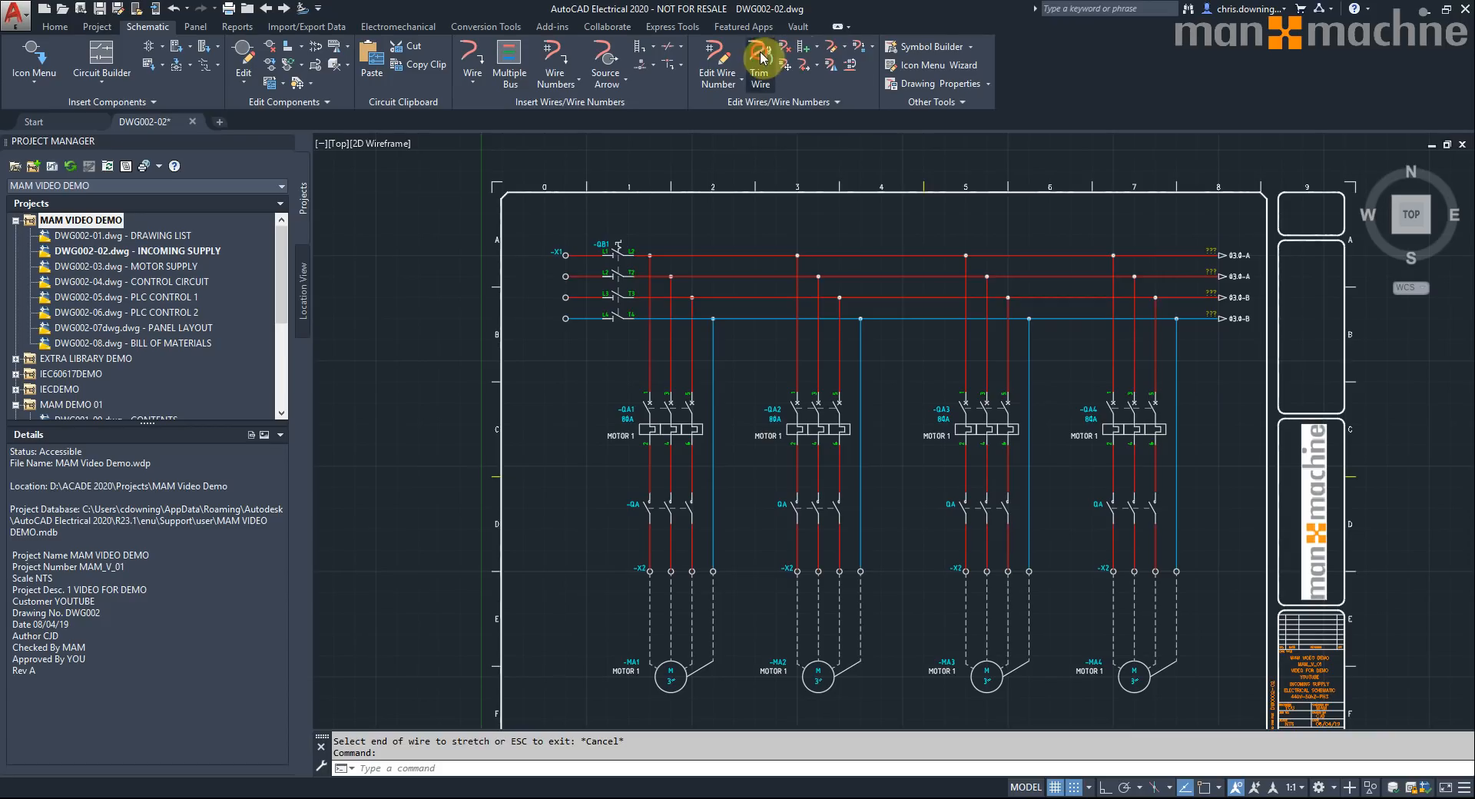
pyautogui.click(713, 360)
pyautogui.press('Escape')
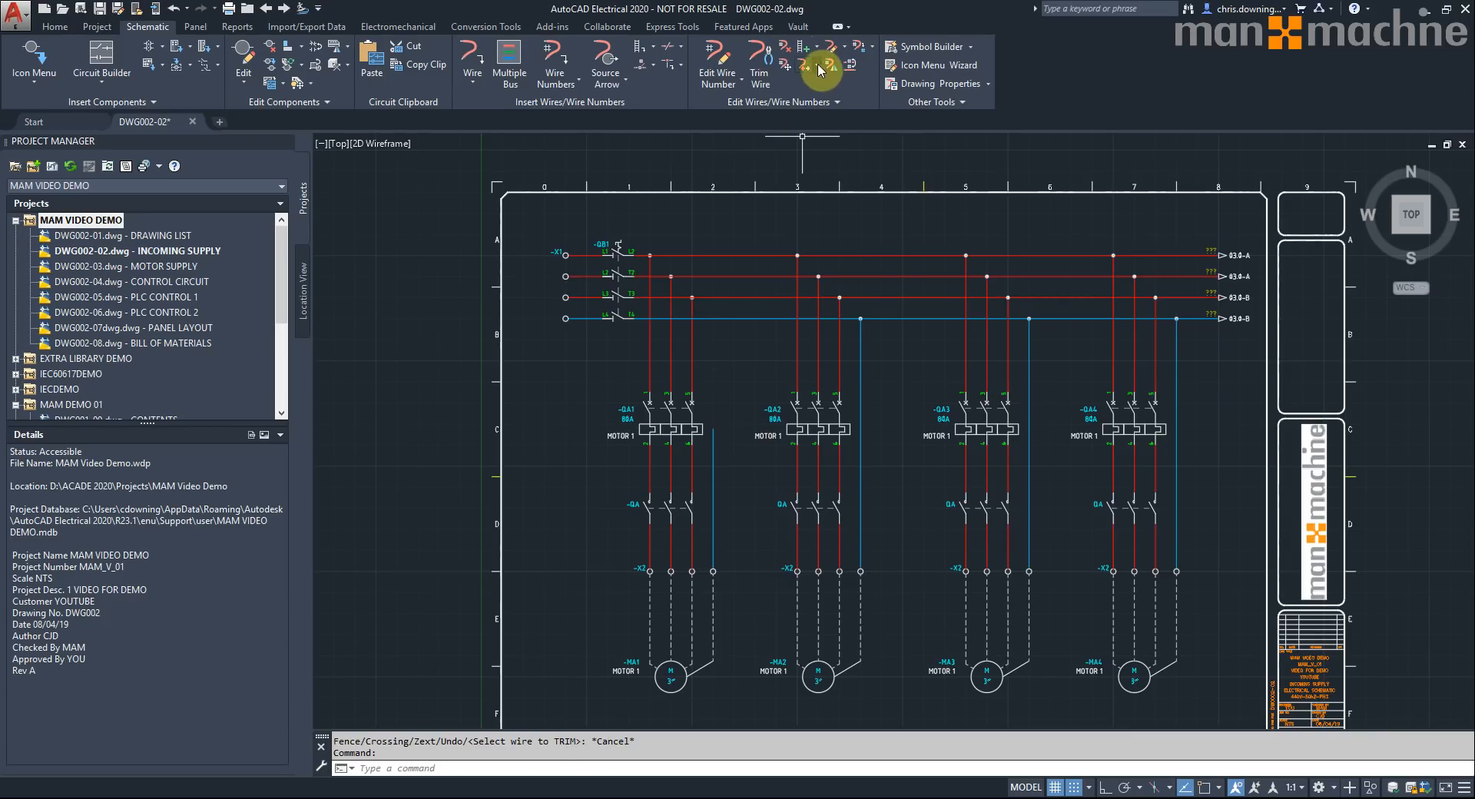
pyautogui.click(807, 69)
pyautogui.click(714, 431)
pyautogui.press('Escape')
# - Open the IEC 60617 schematic symbols menu in the Icon Menu Wizard
pyautogui.moveTo(1088, 406); pyautogui.dragTo(947, 362, button='middle')
pyautogui.middleClick(946, 362)
pyautogui.middleClick(946, 361)
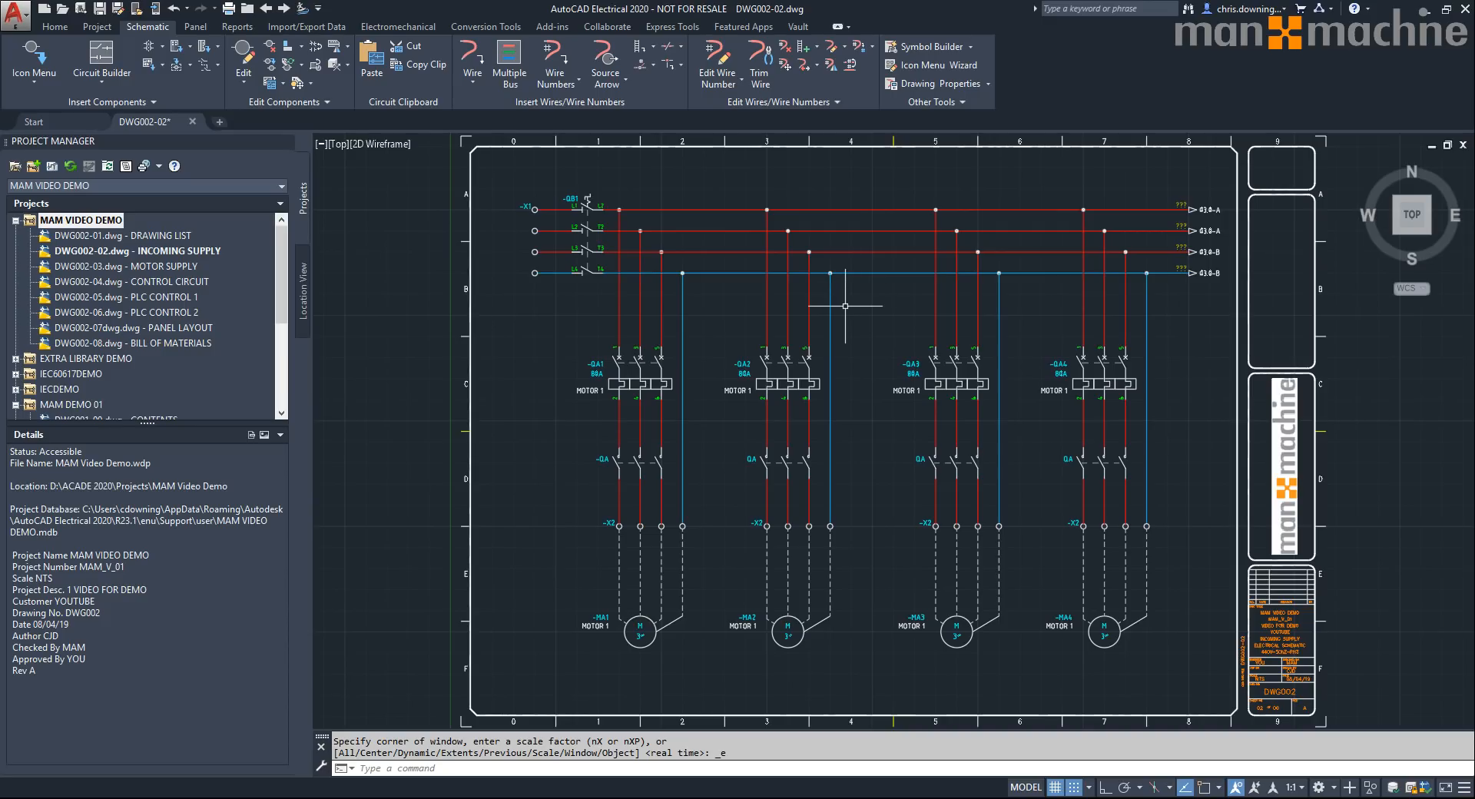
pyautogui.click(944, 67)
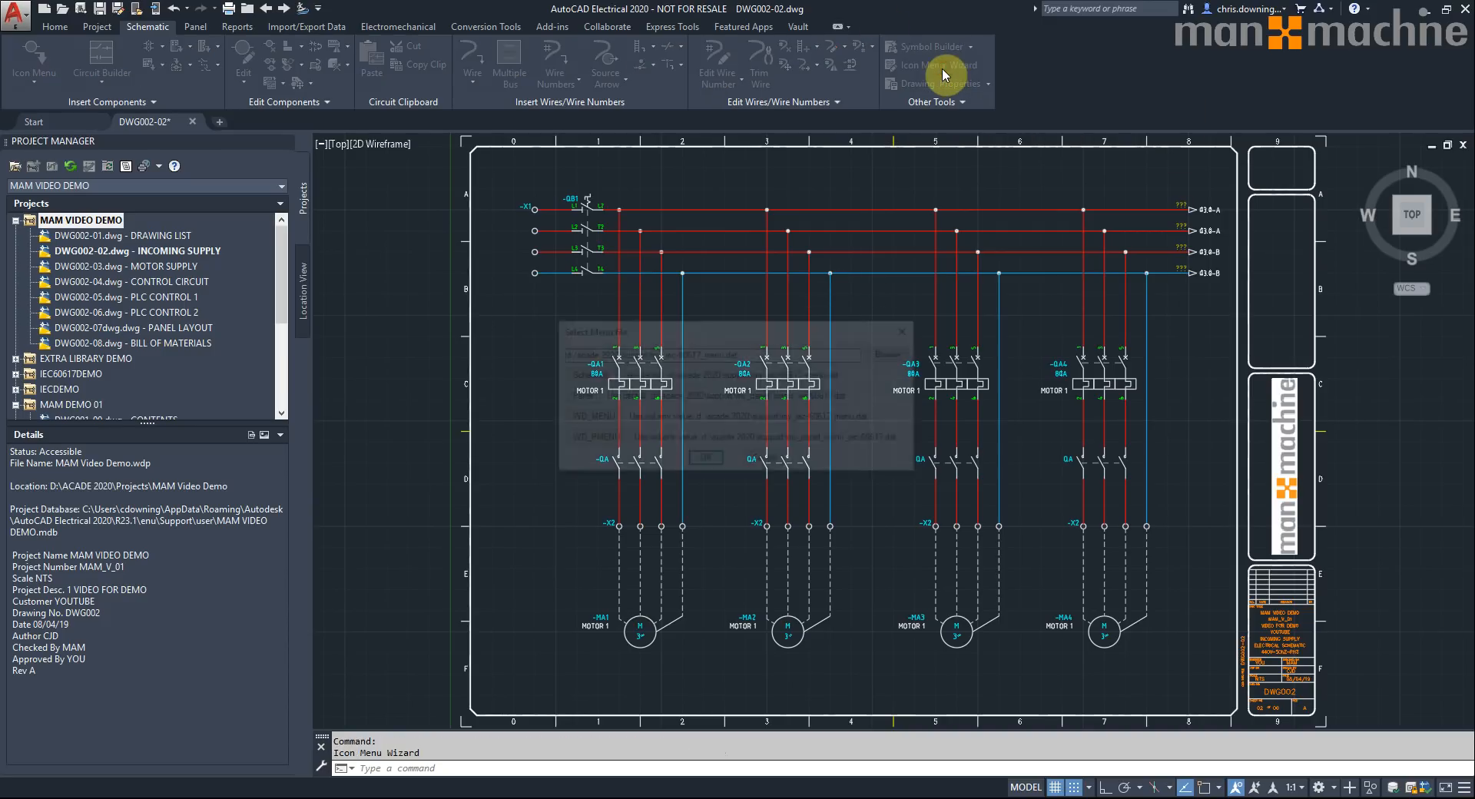
pyautogui.click(717, 465)
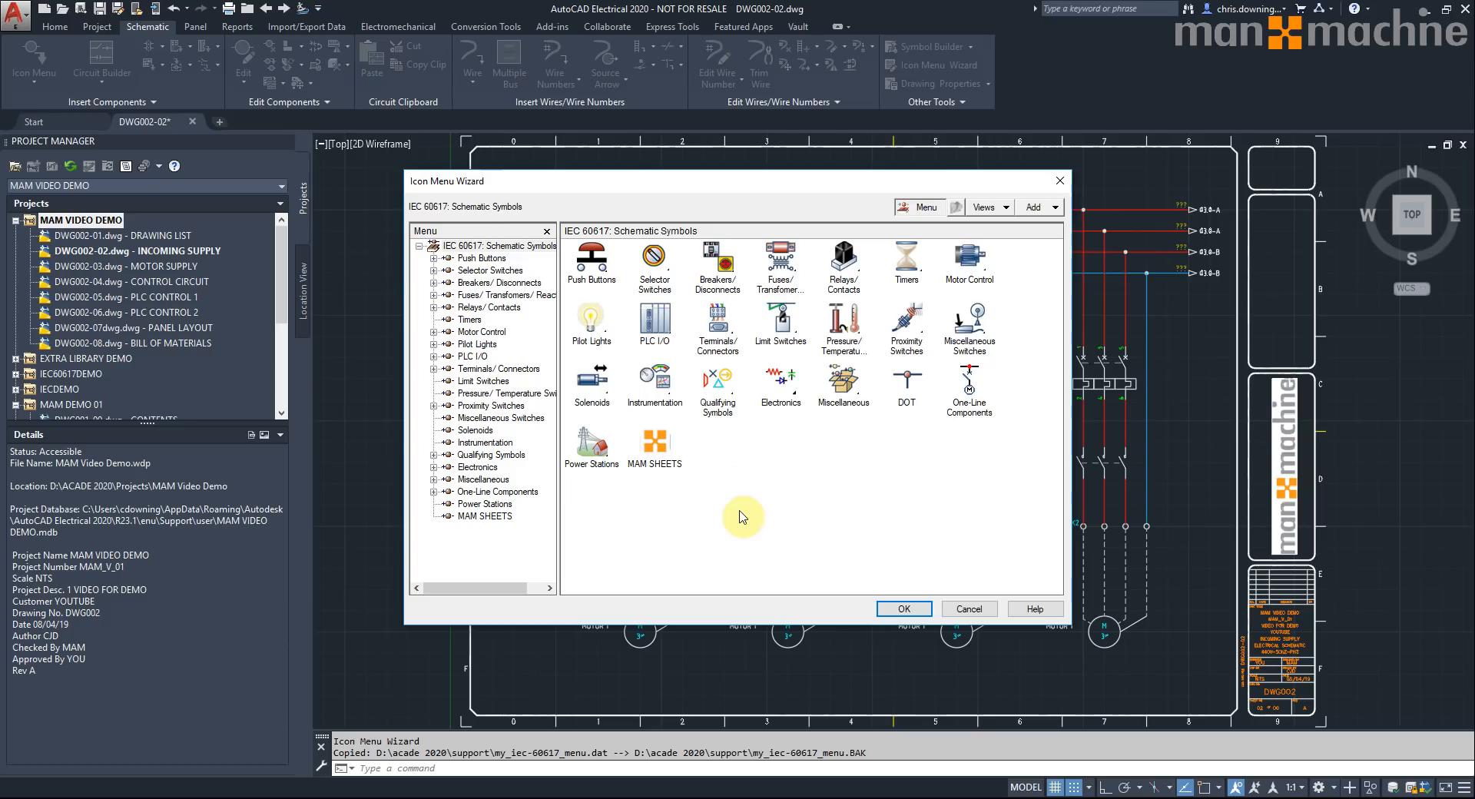
# - Create a submenu named MAM CIRCUITS with MAM.PNG as its icon image, replacing the existing image file
pyautogui.click(1040, 216)
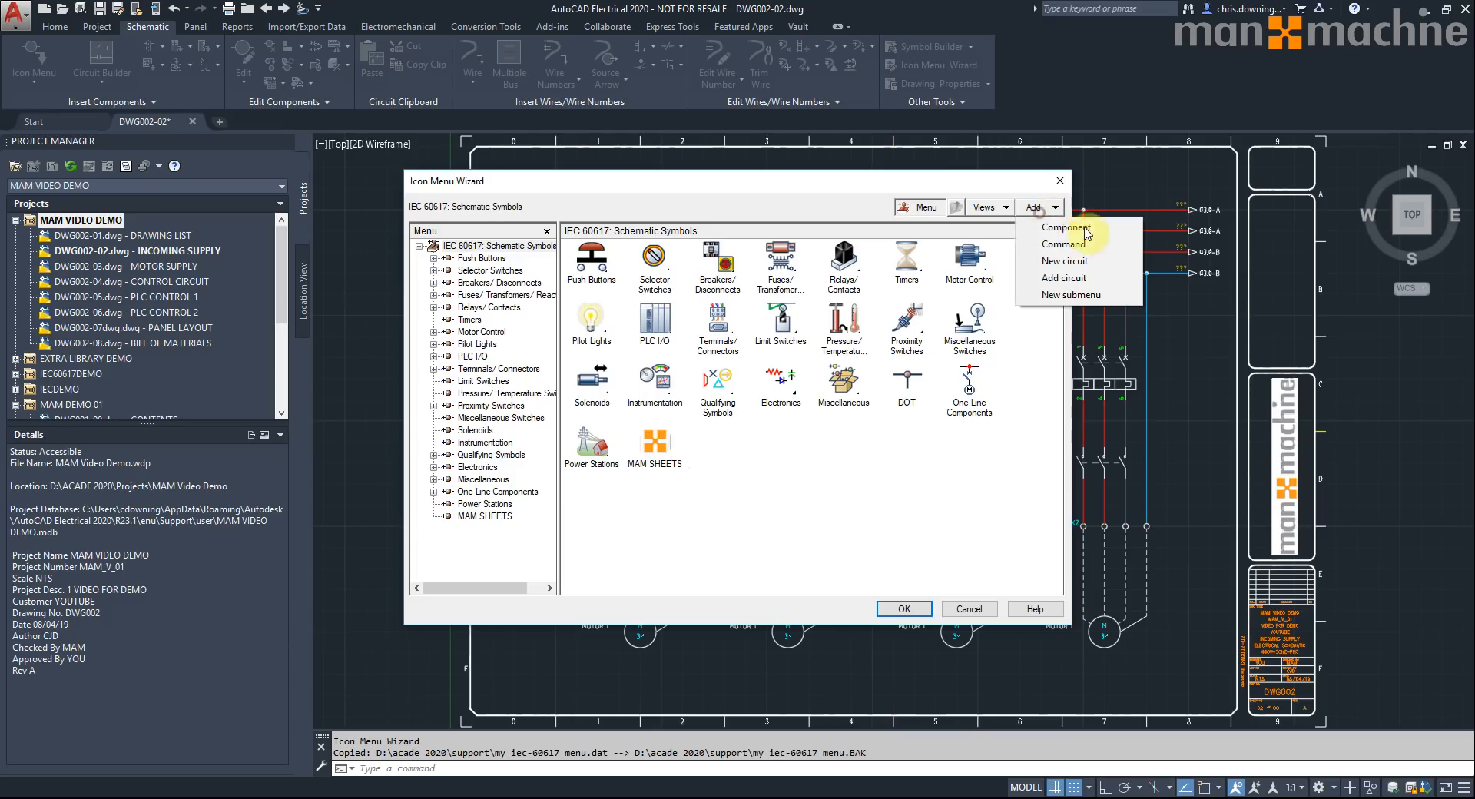
pyautogui.click(1088, 301)
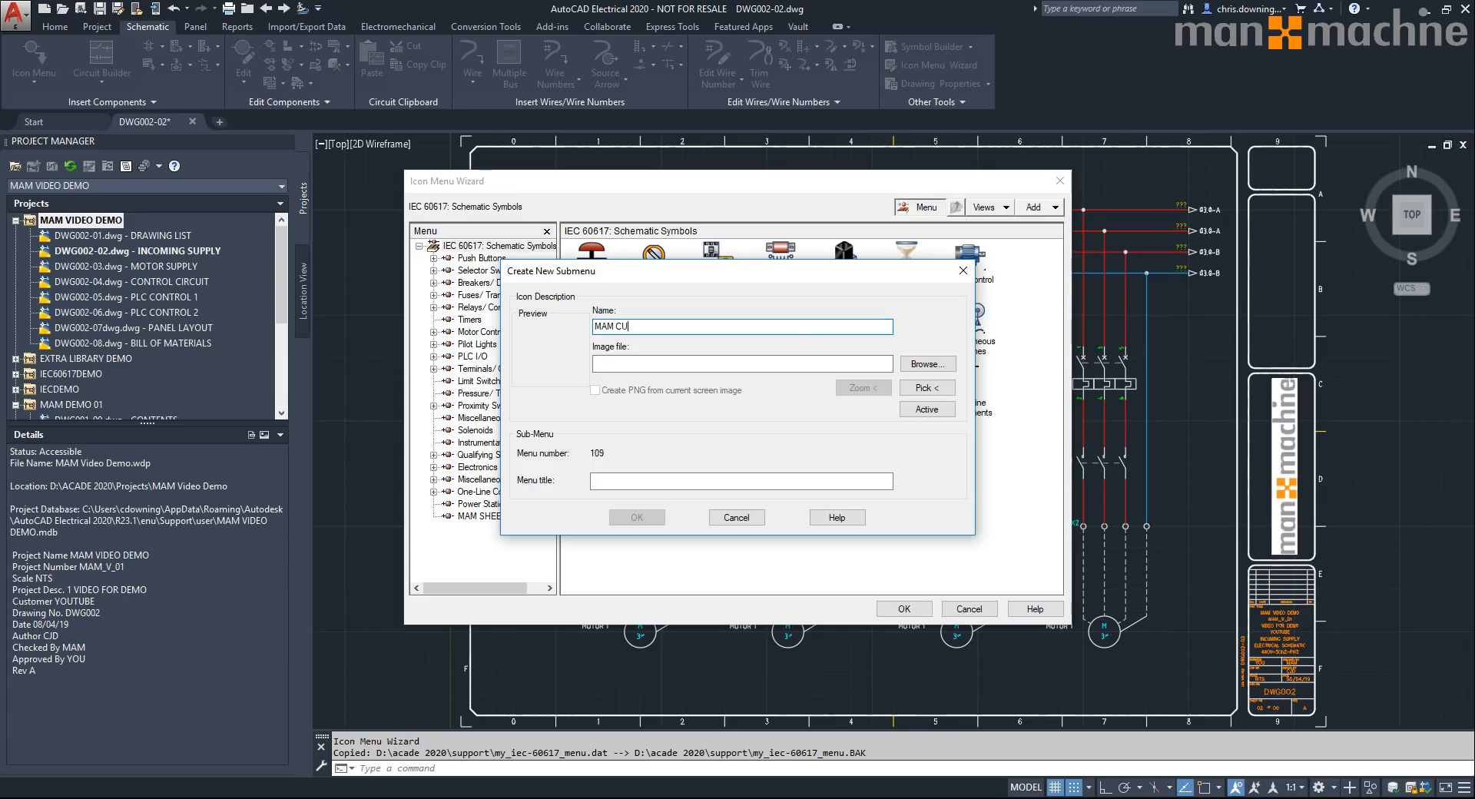
pyautogui.click(635, 327)
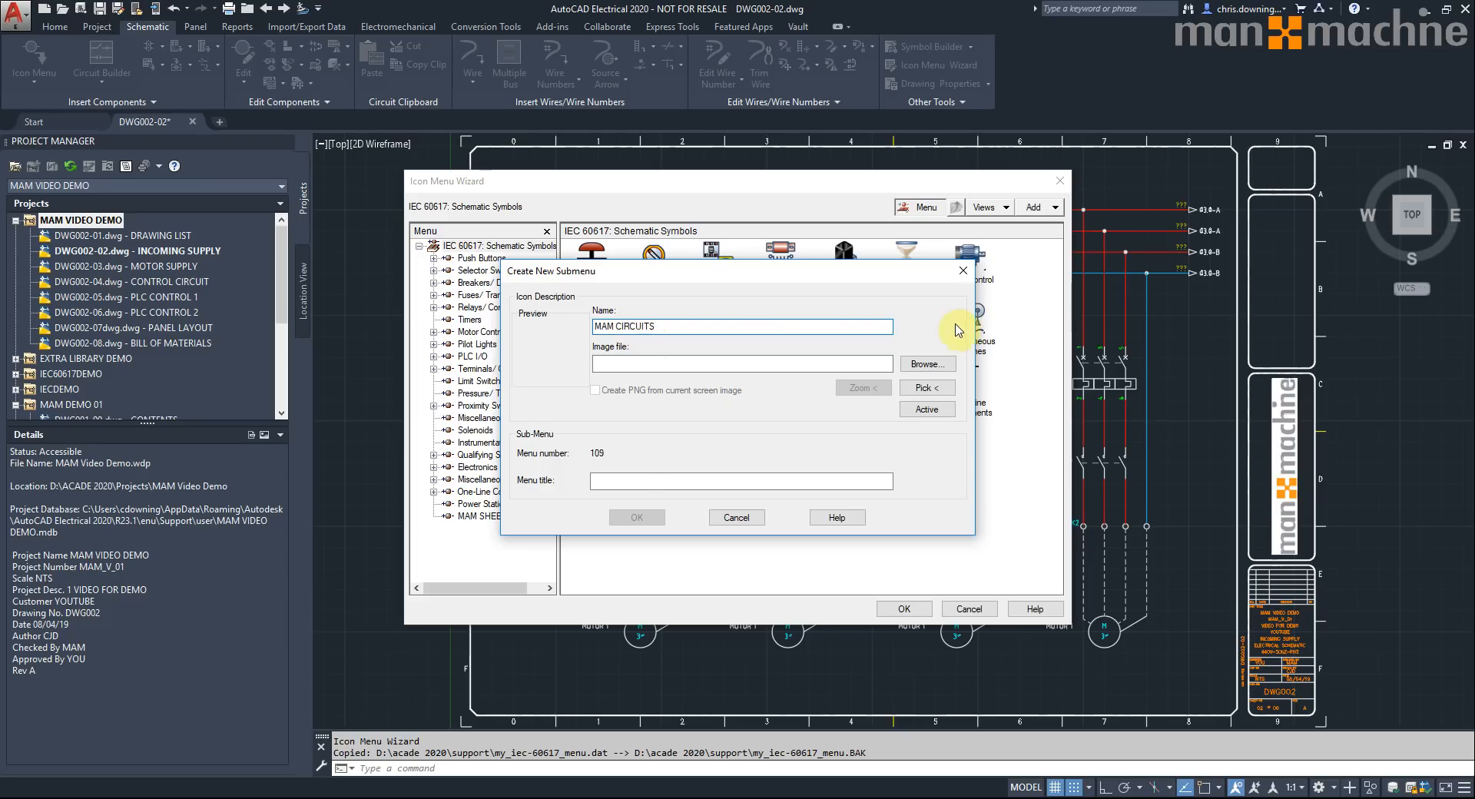
pyautogui.click(940, 365)
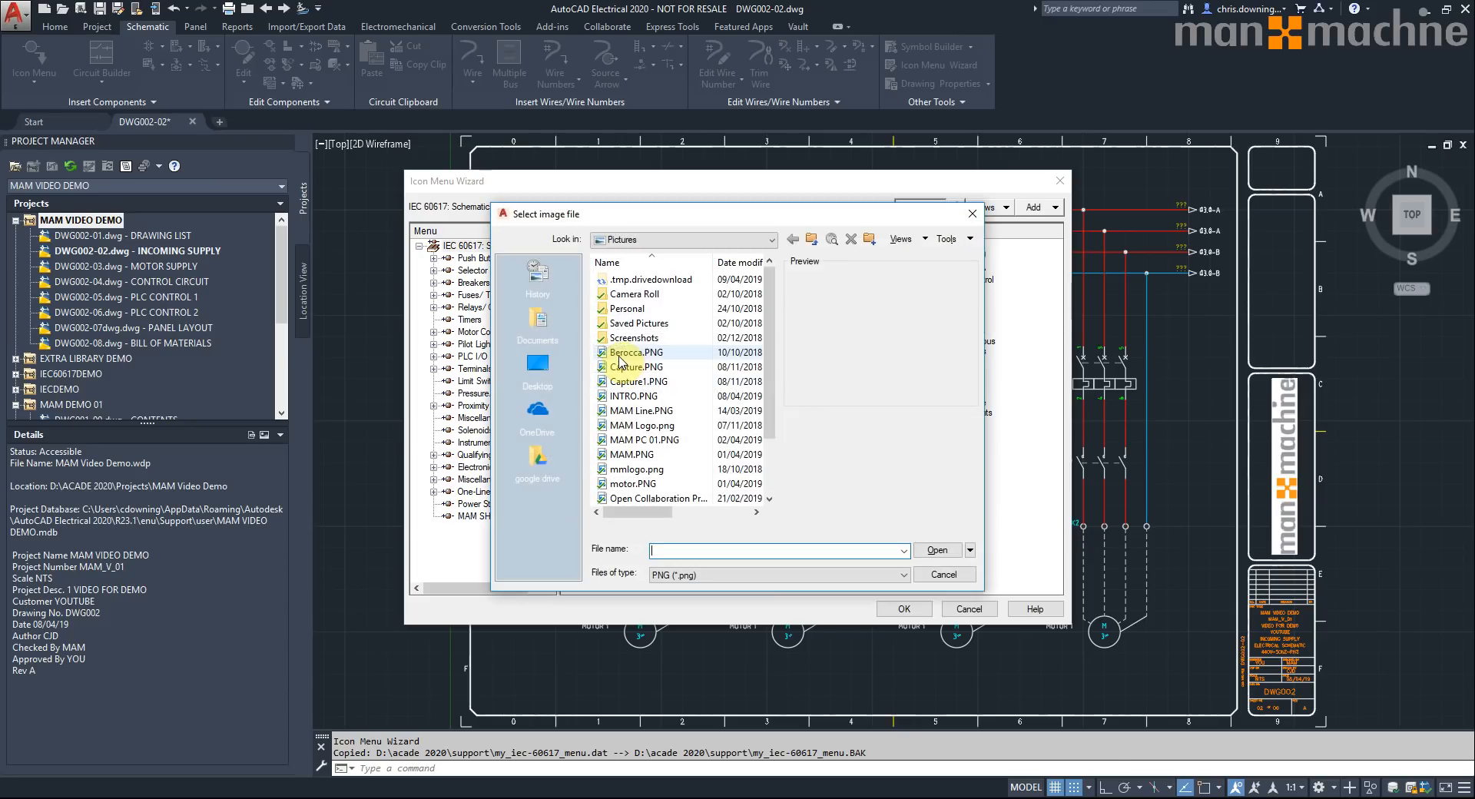
pyautogui.click(644, 412)
pyautogui.click(645, 425)
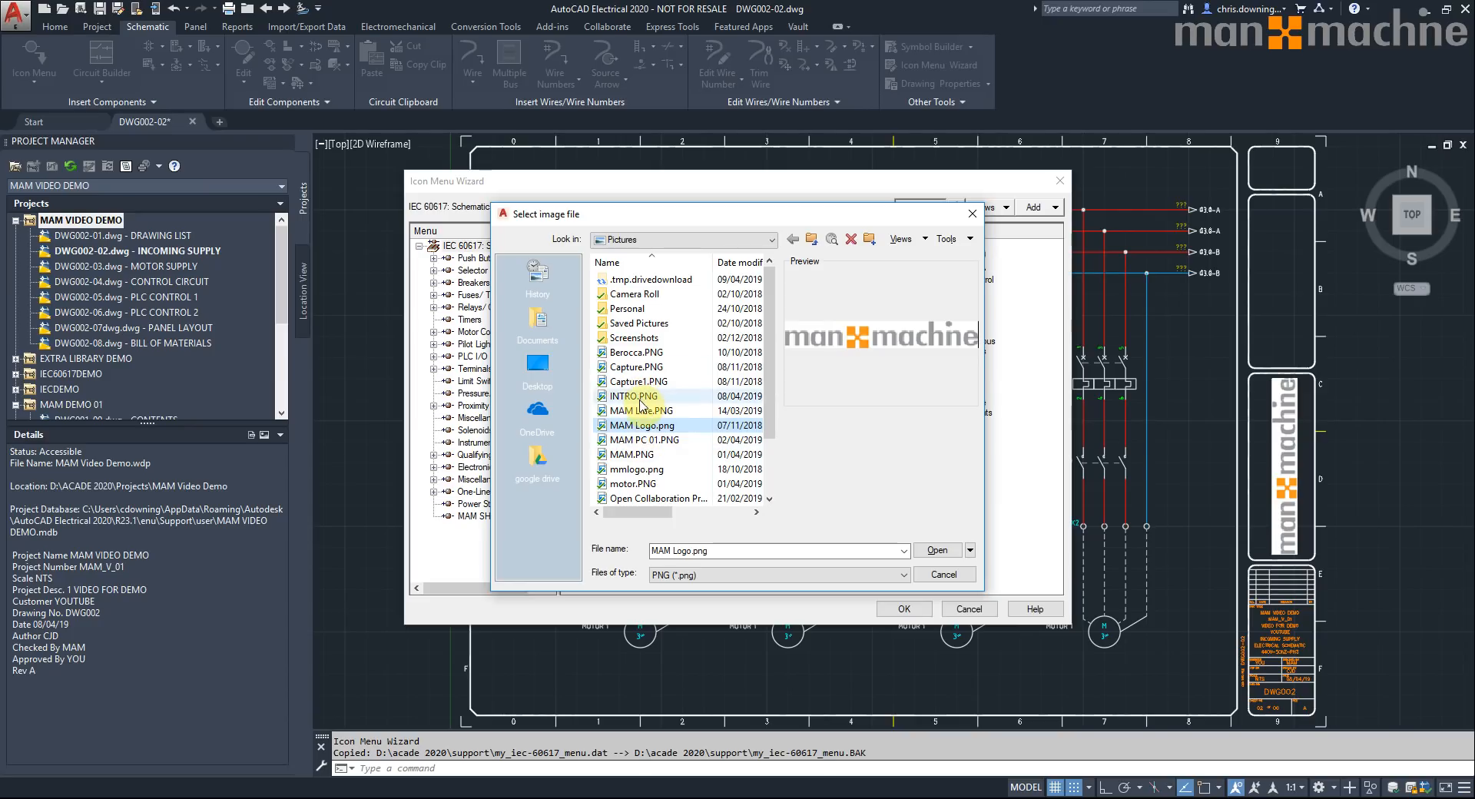
pyautogui.click(637, 455)
pyautogui.click(937, 550)
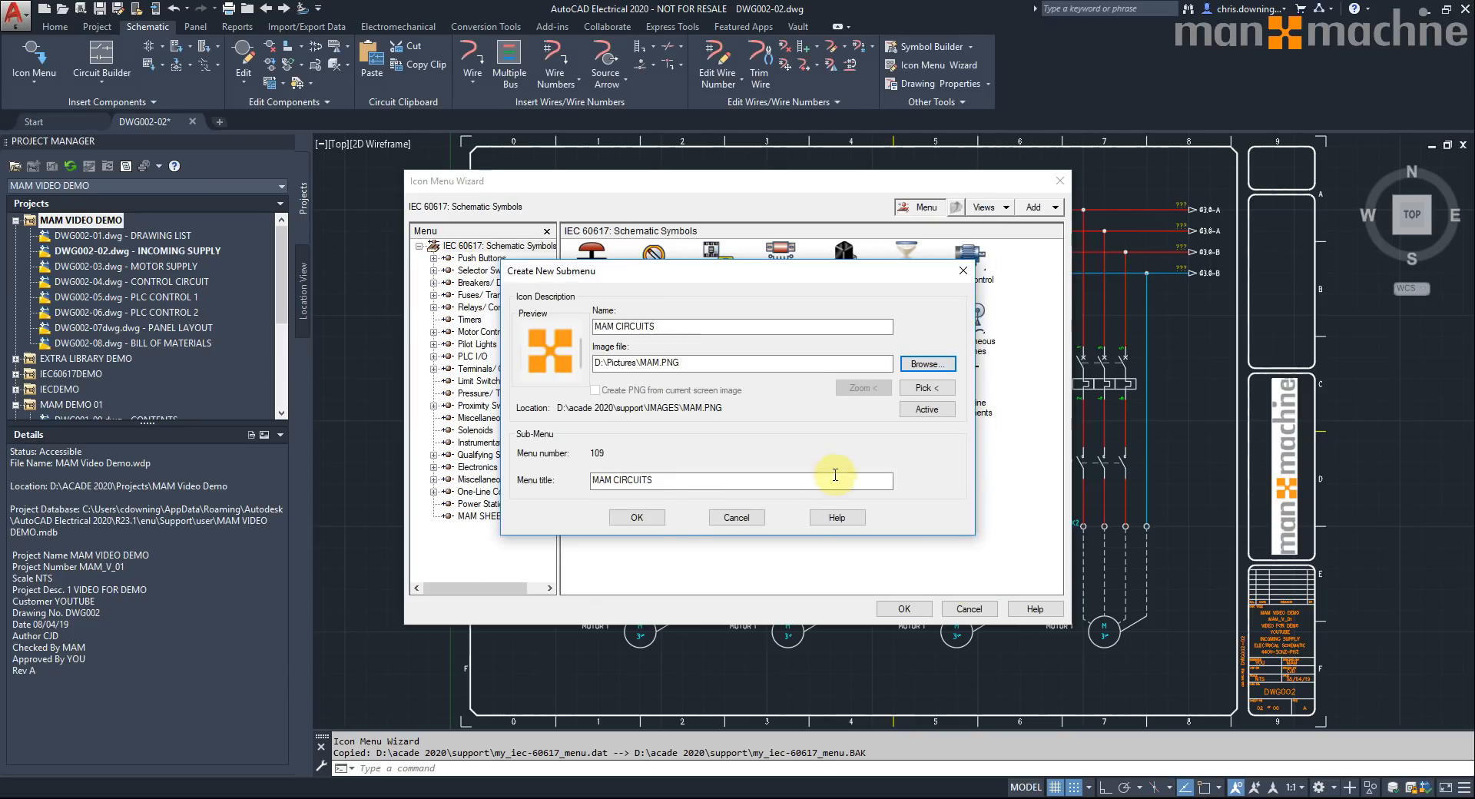
pyautogui.click(651, 526)
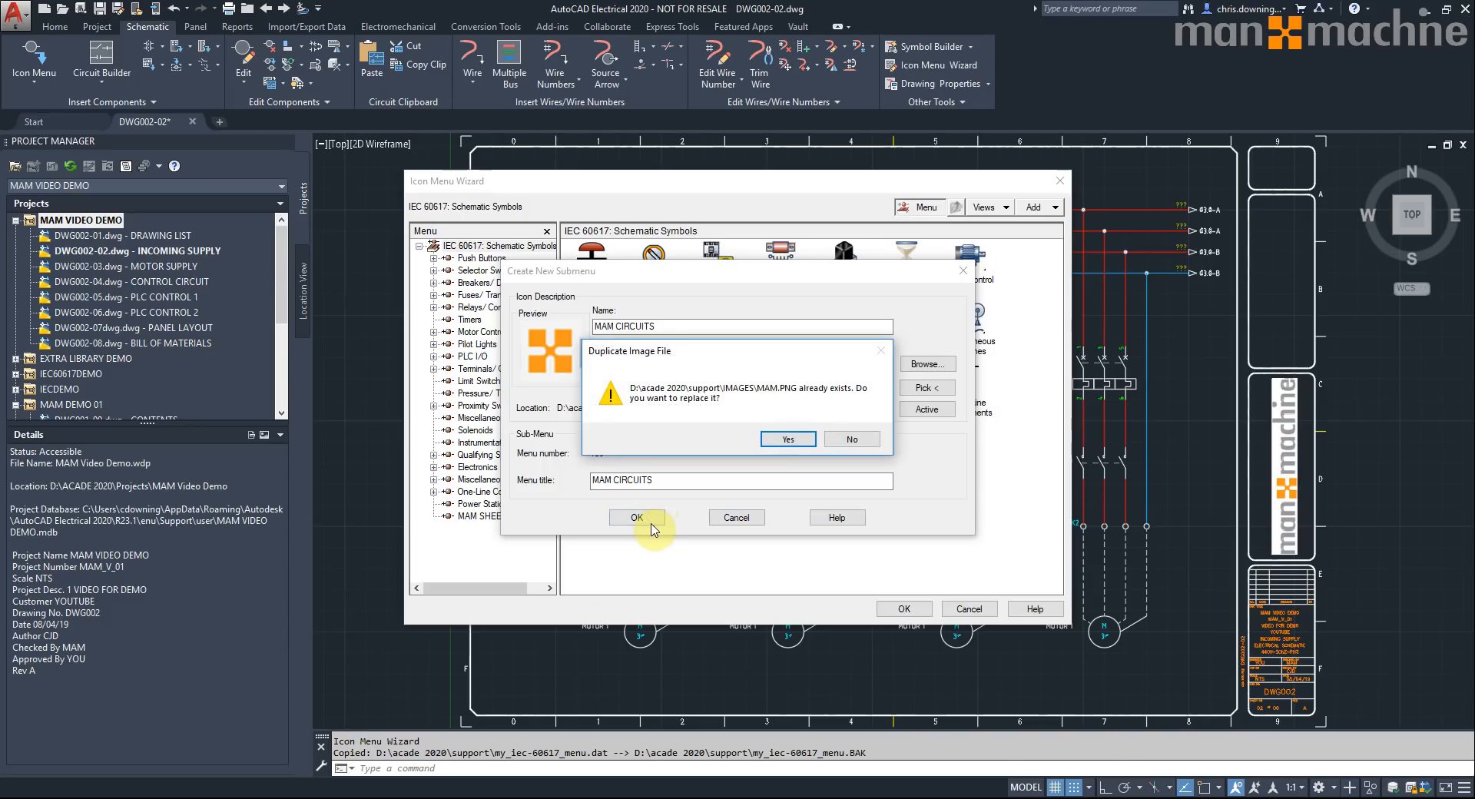
pyautogui.click(791, 440)
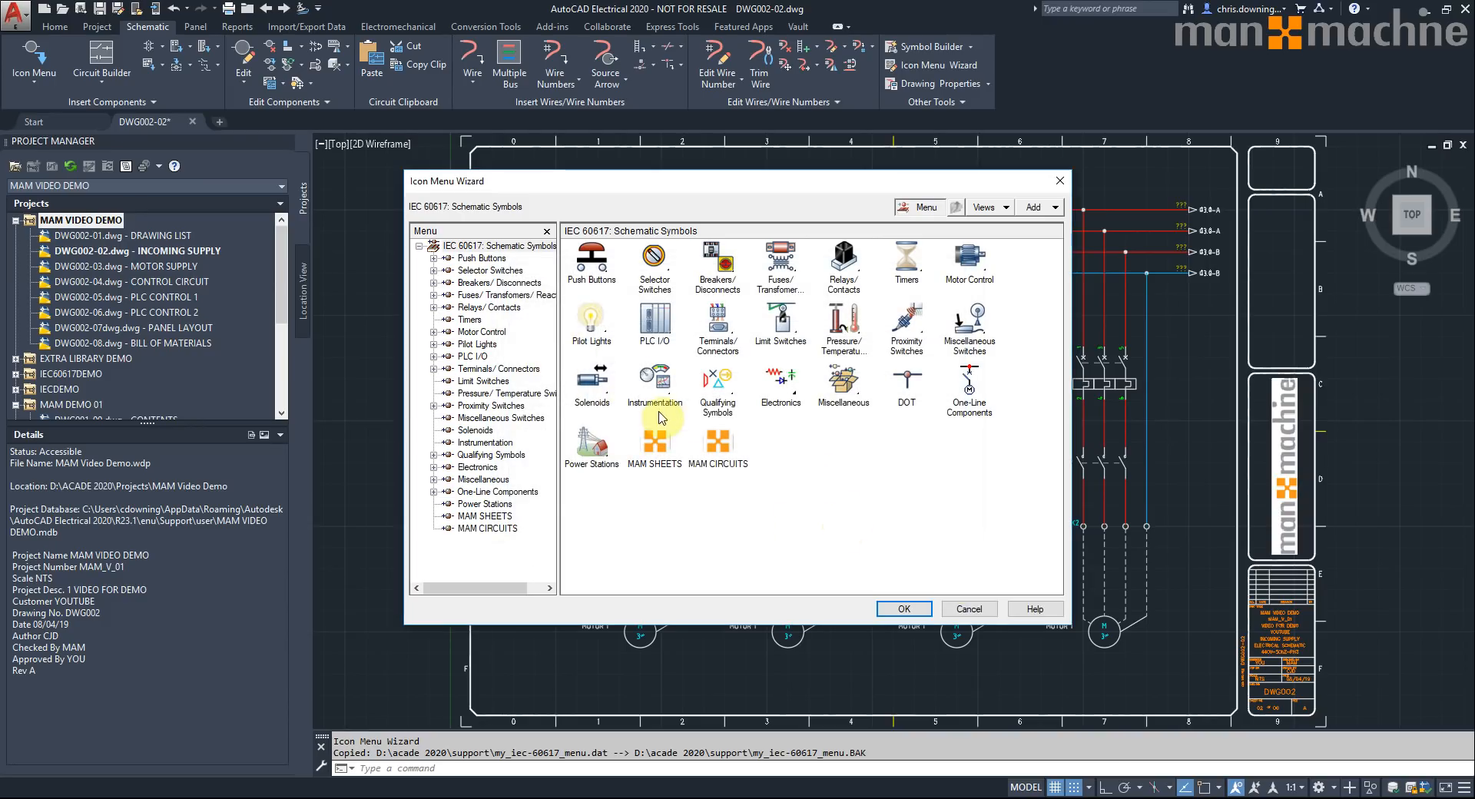
# - Start a new circuit in the MAM CIRCUITS submenu, named MOTOR CIRCUIT (X4) with motor.PNG as its icon image
pyautogui.click(726, 445)
pyautogui.doubleClick(726, 445)
pyautogui.click(1048, 204)
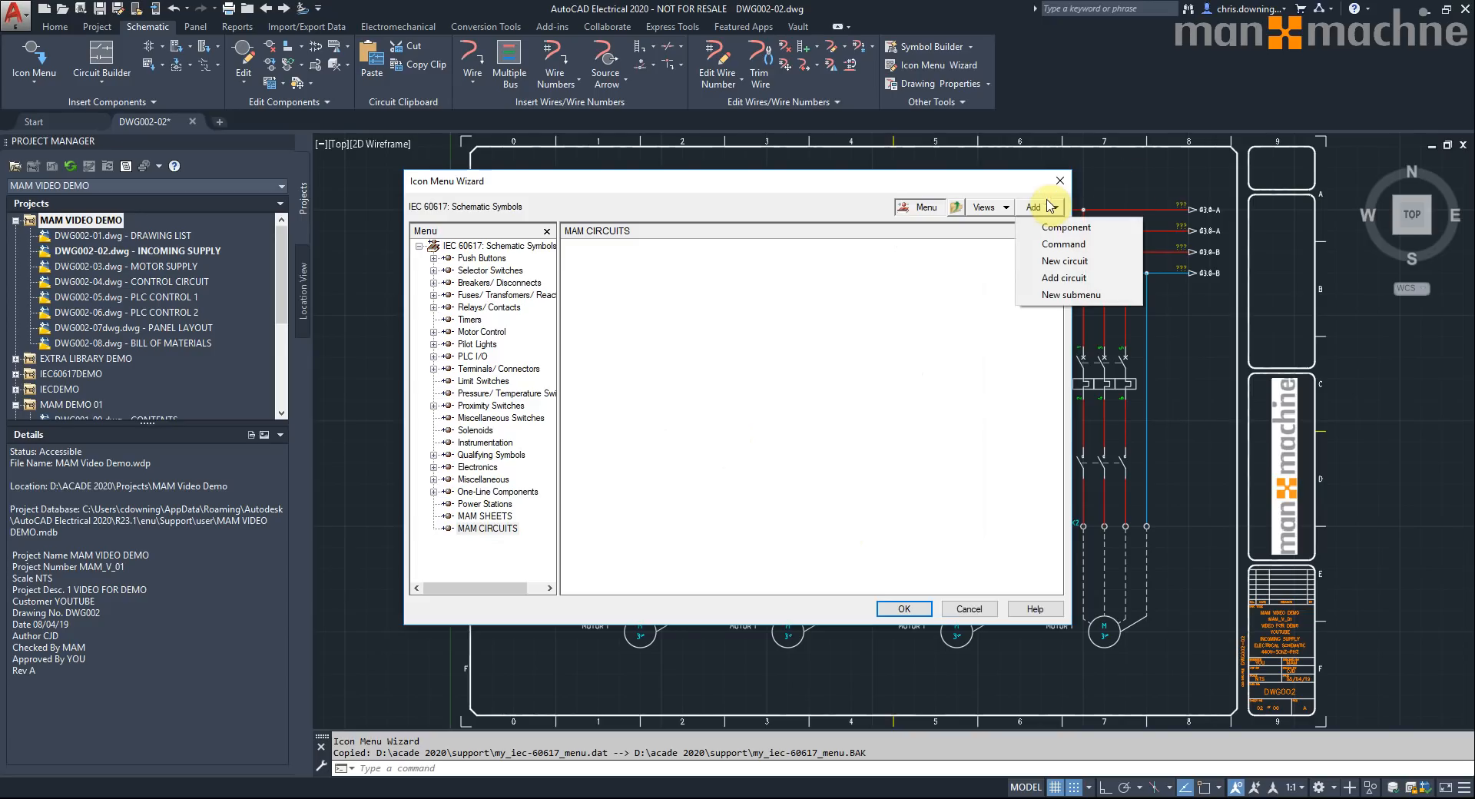
pyautogui.click(1091, 264)
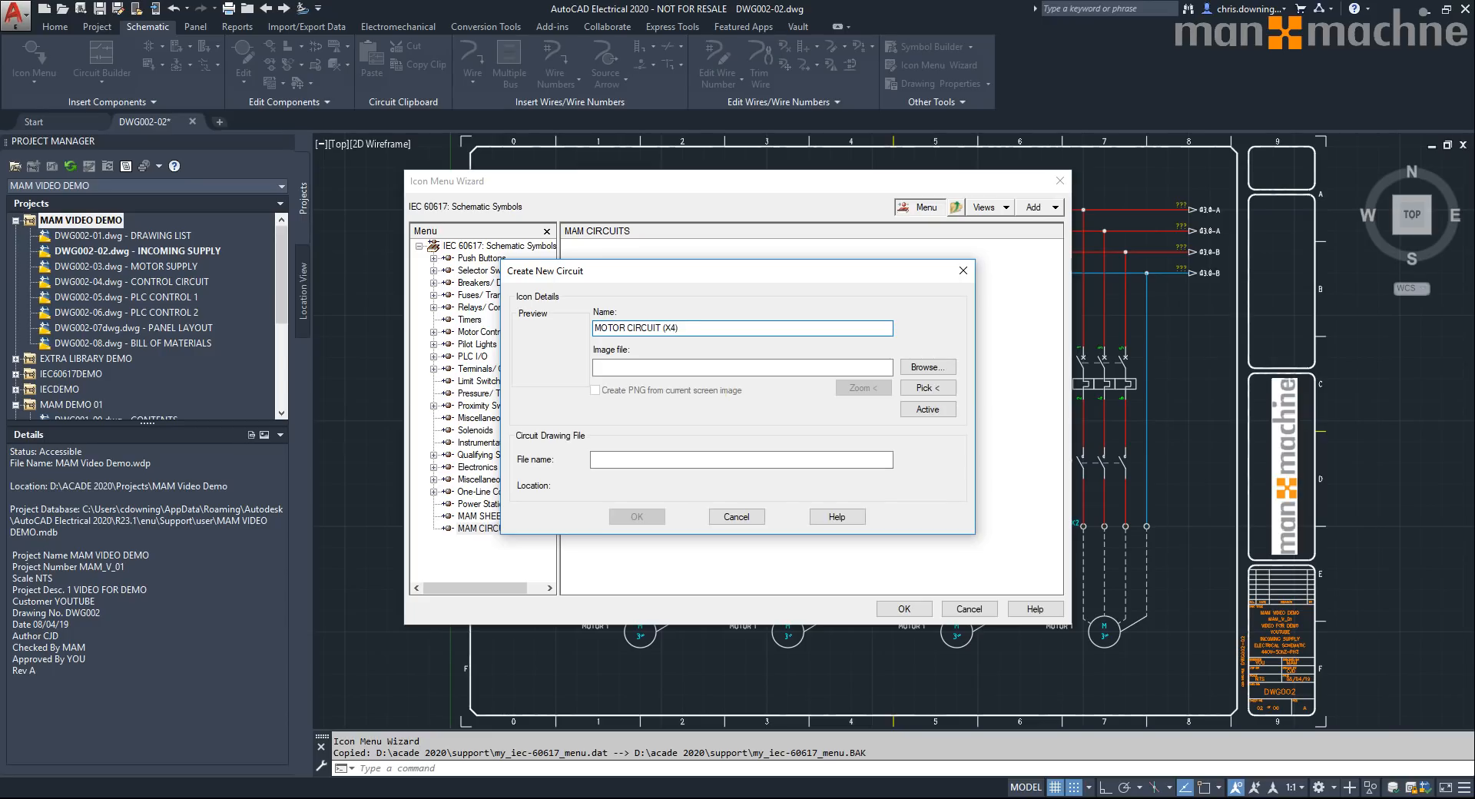
pyautogui.click(927, 367)
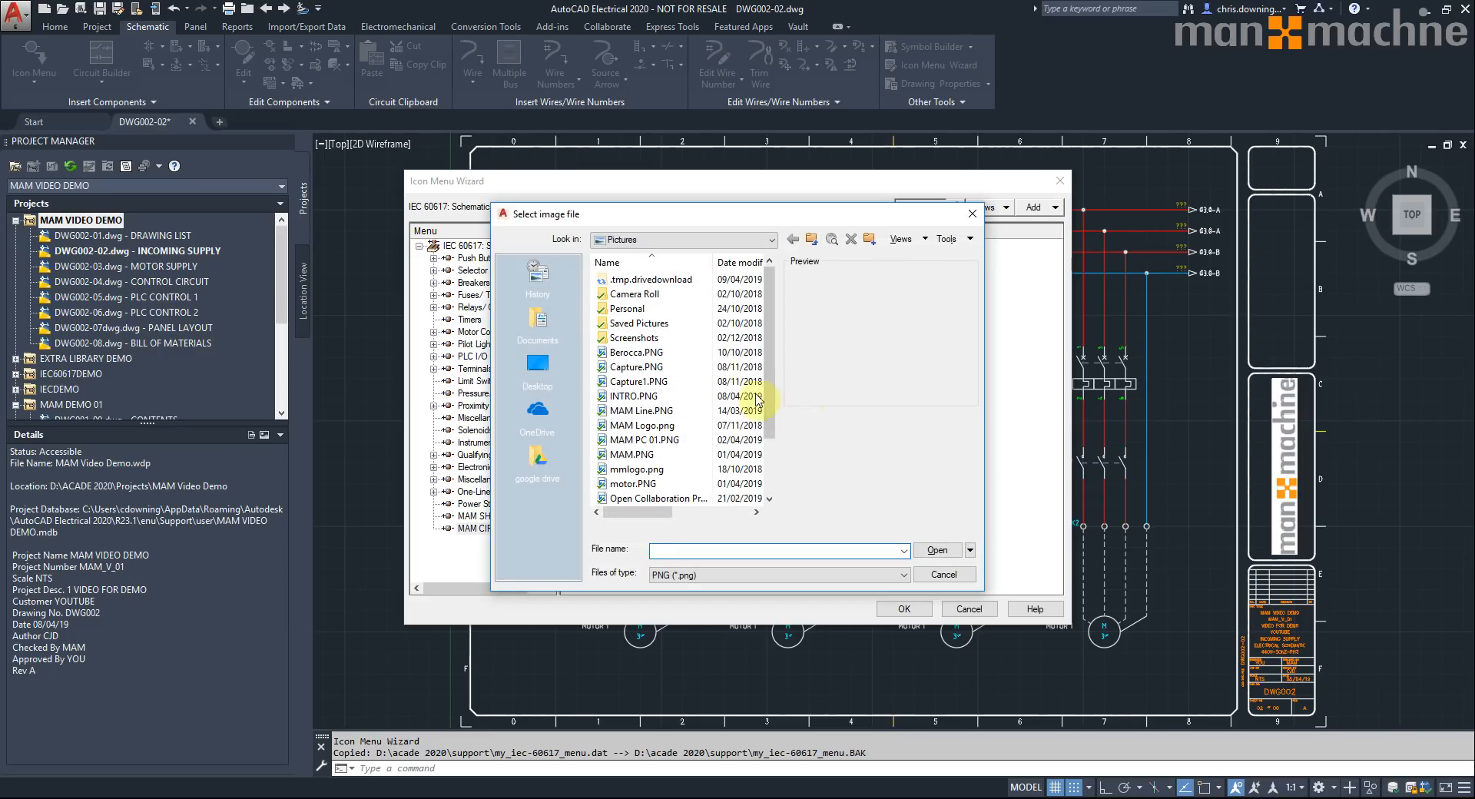
pyautogui.click(638, 485)
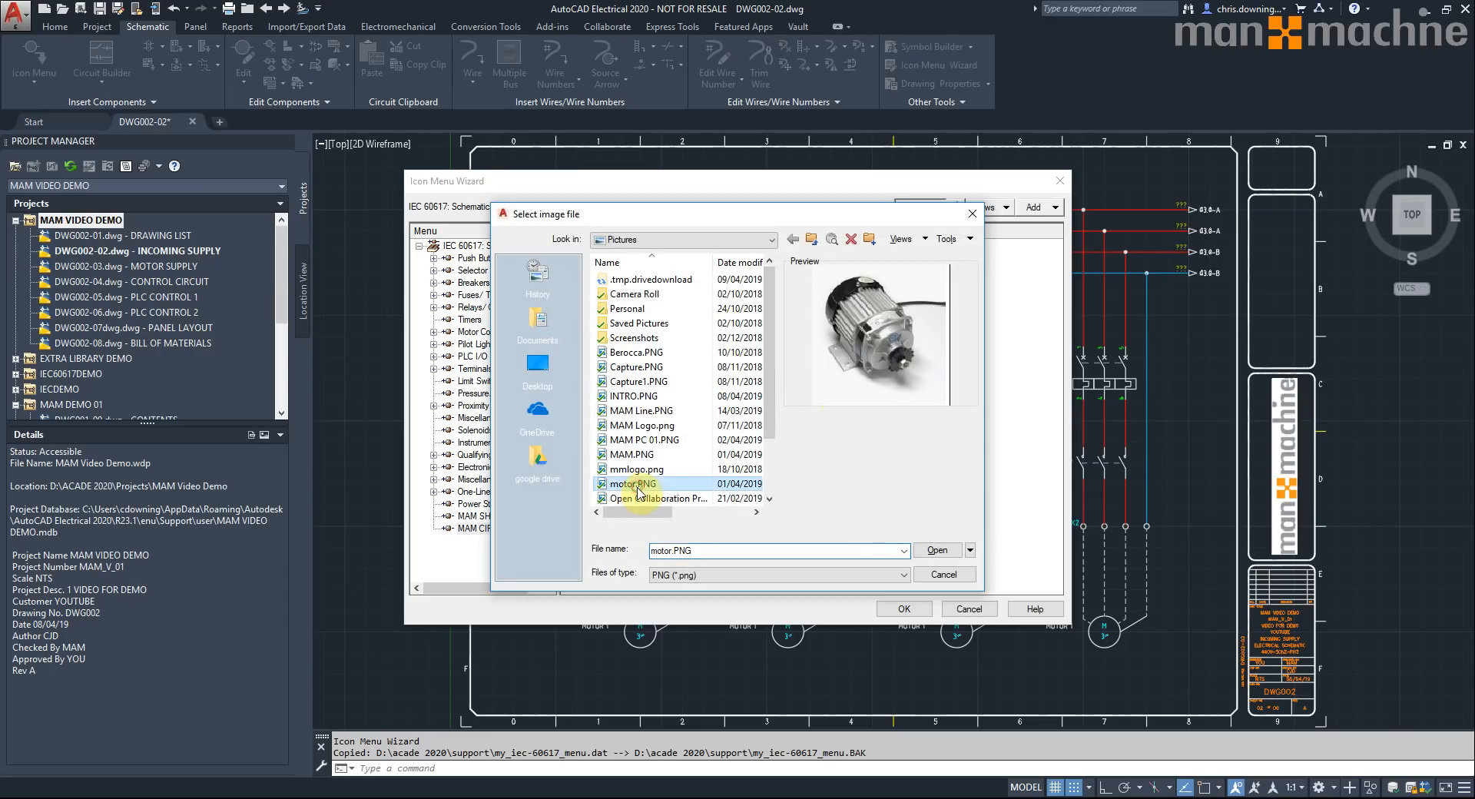
pyautogui.click(938, 551)
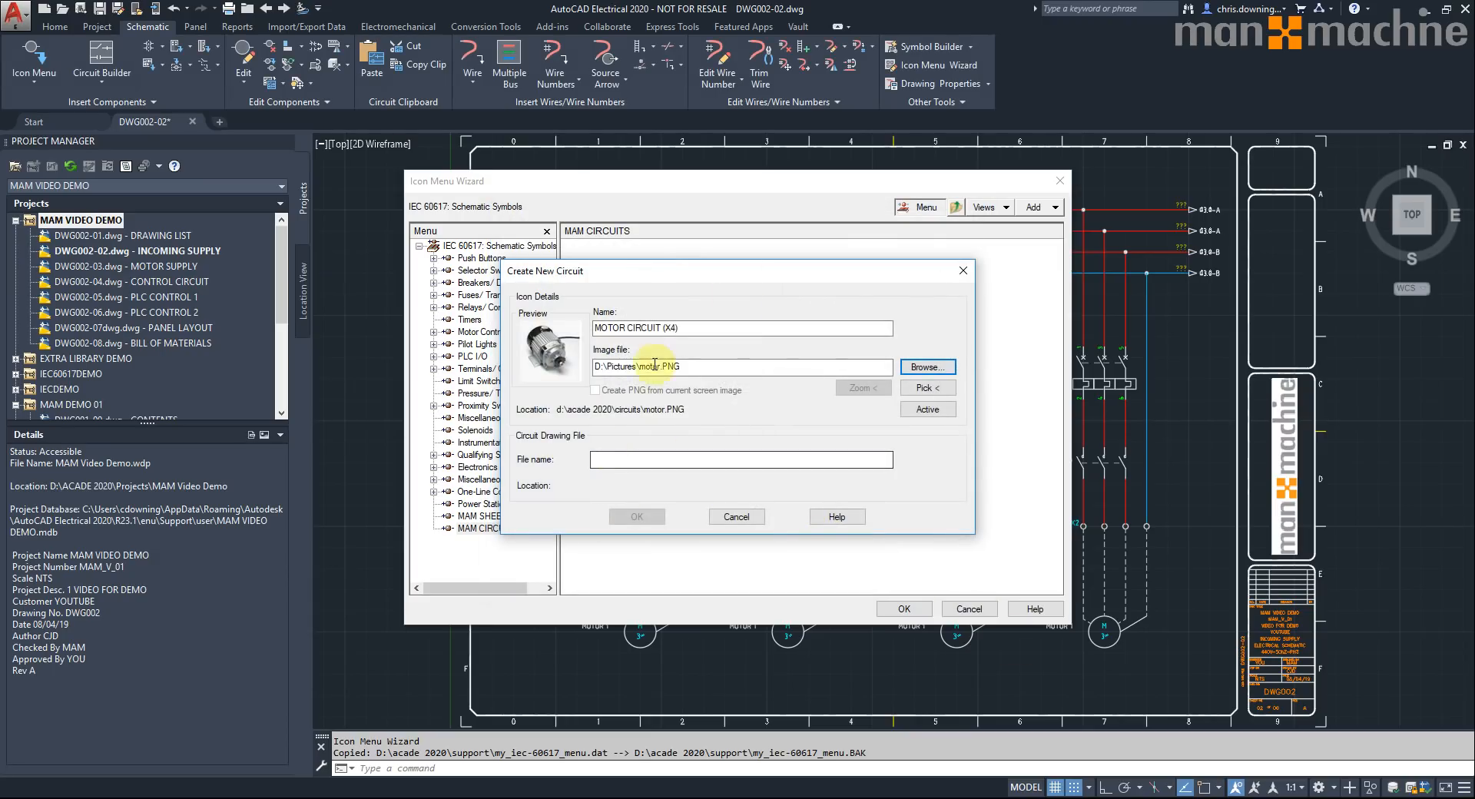
# - Set the circuit drawing's file name to MOTOR CIRCUIT (X4) and accept the new circuit, replacing the existing image file
pyautogui.tripleClick(731, 325)
pyautogui.hotkey('ctrl', 'c')
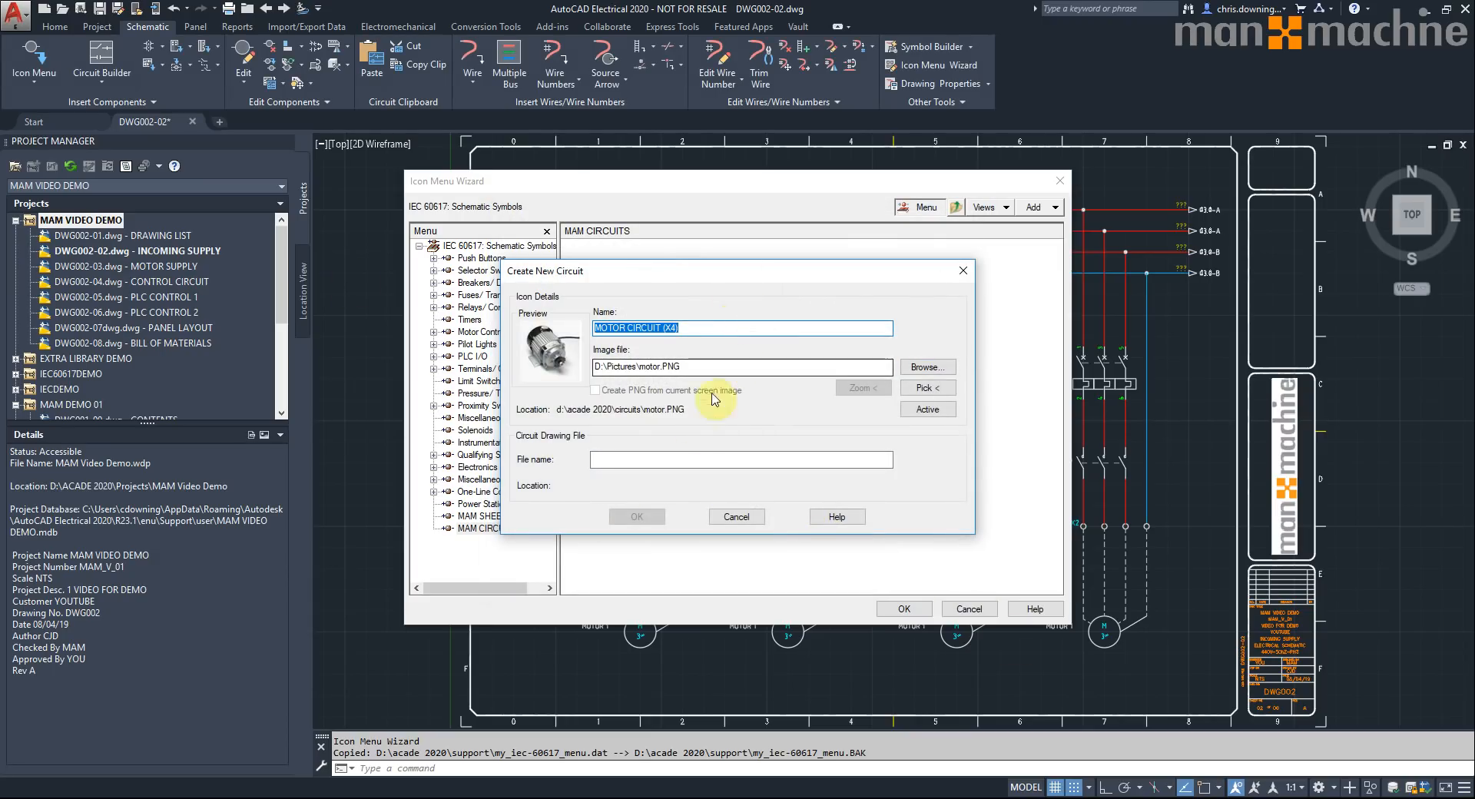
pyautogui.click(686, 459)
pyautogui.hotkey('ctrl', 'v')
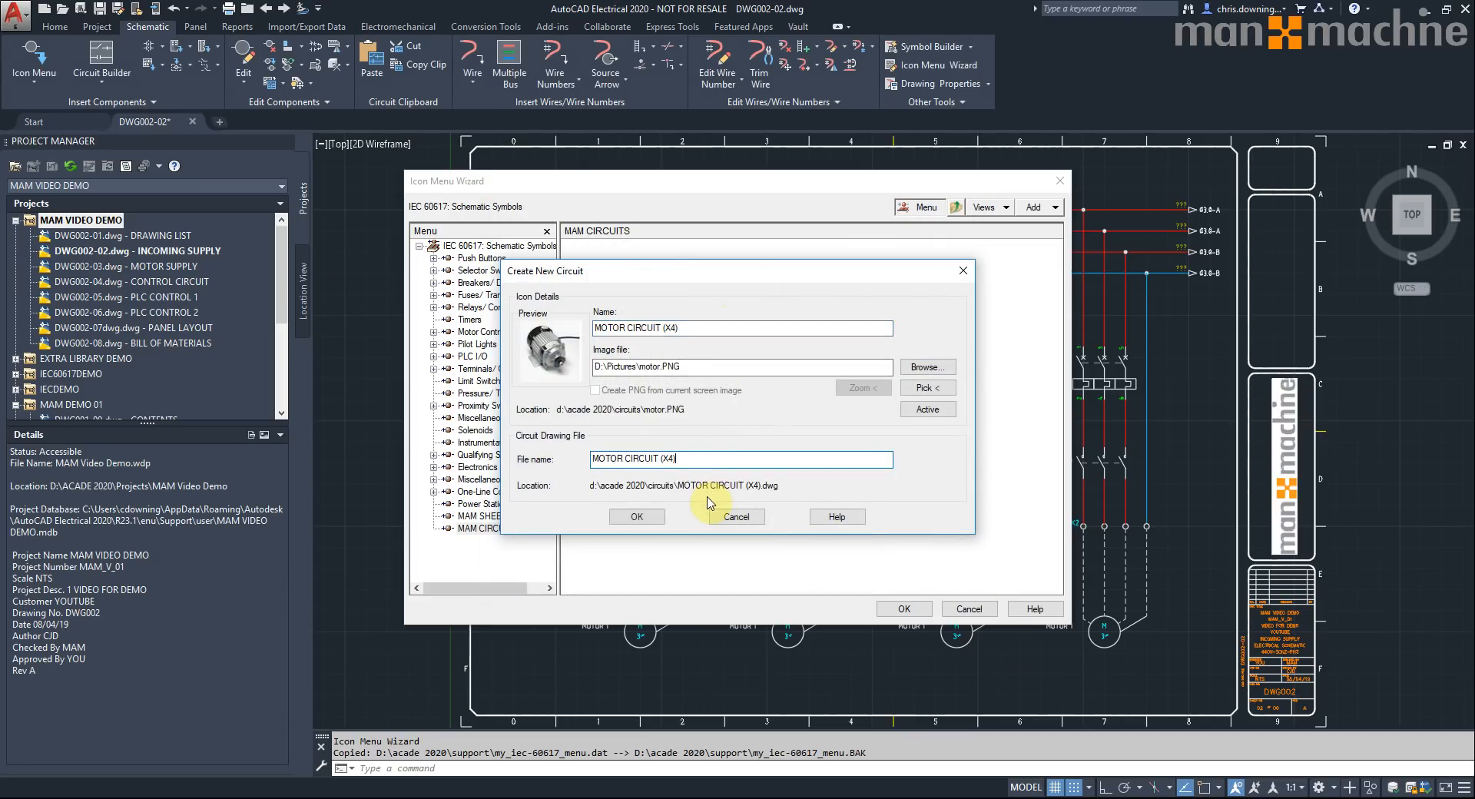
pyautogui.click(646, 516)
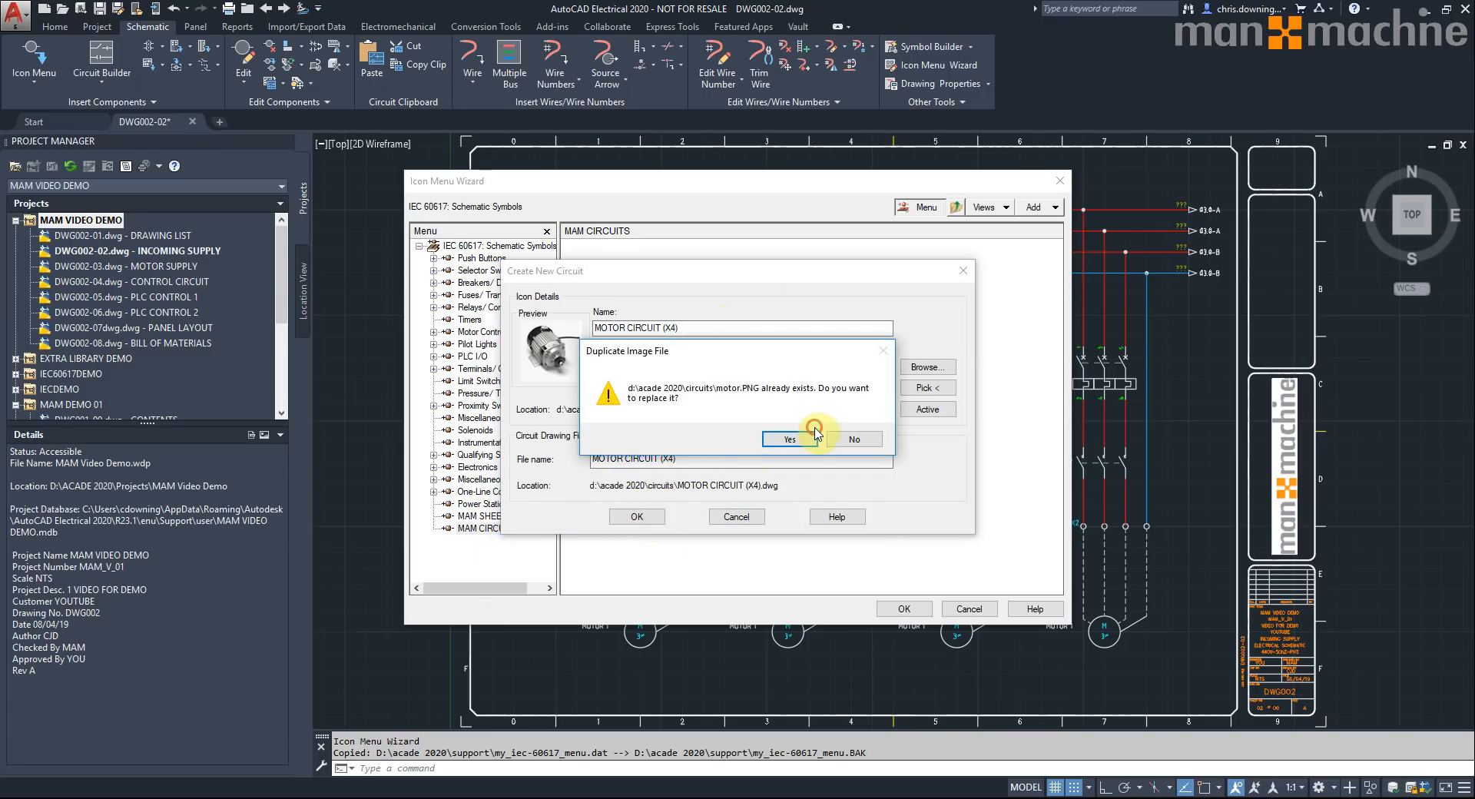
pyautogui.press('Return')
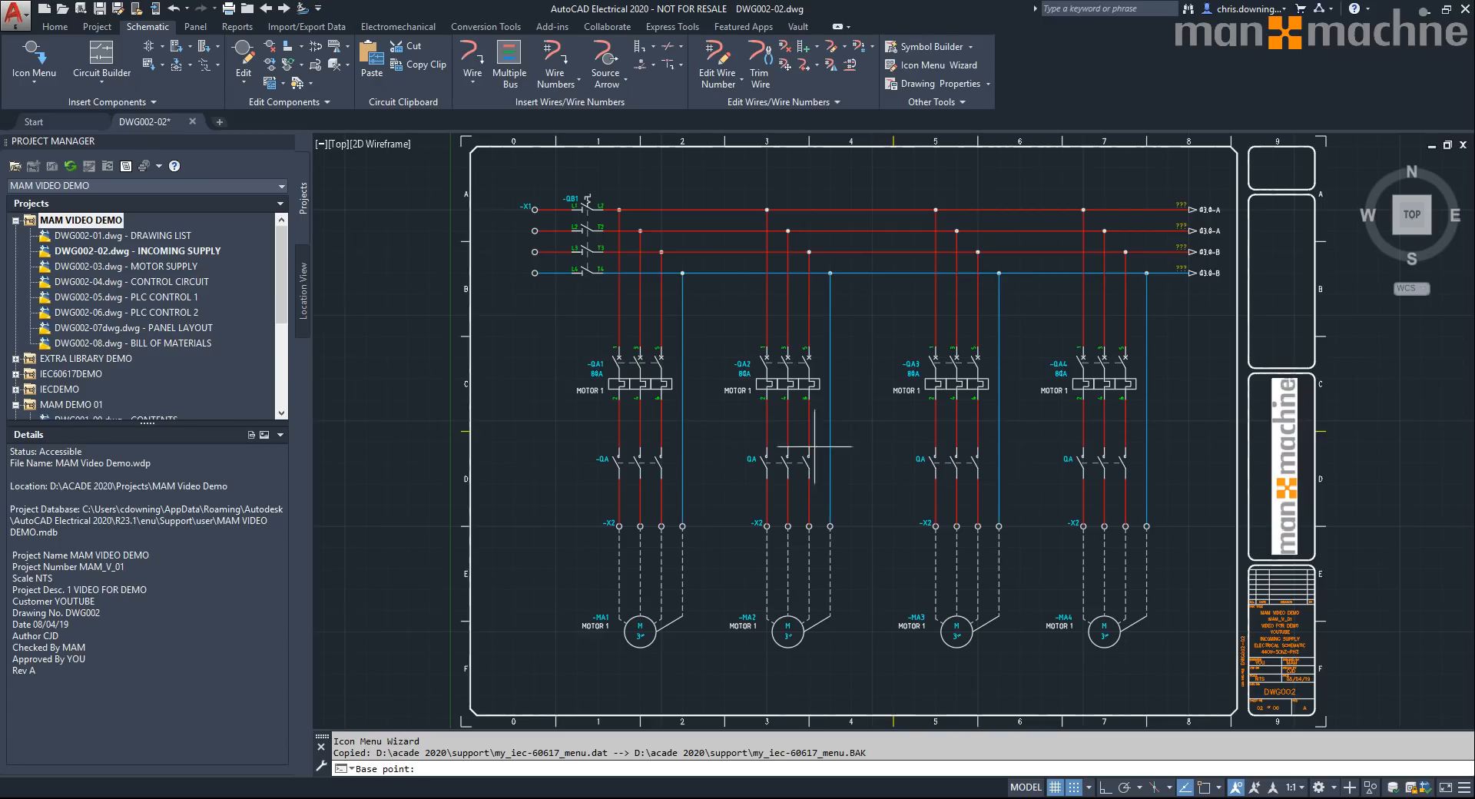
# - Save all four motor circuits with their wire connection dots as the new circuit, based at the first circuit's junction on the uppermost supply line
pyautogui.click(619, 209)
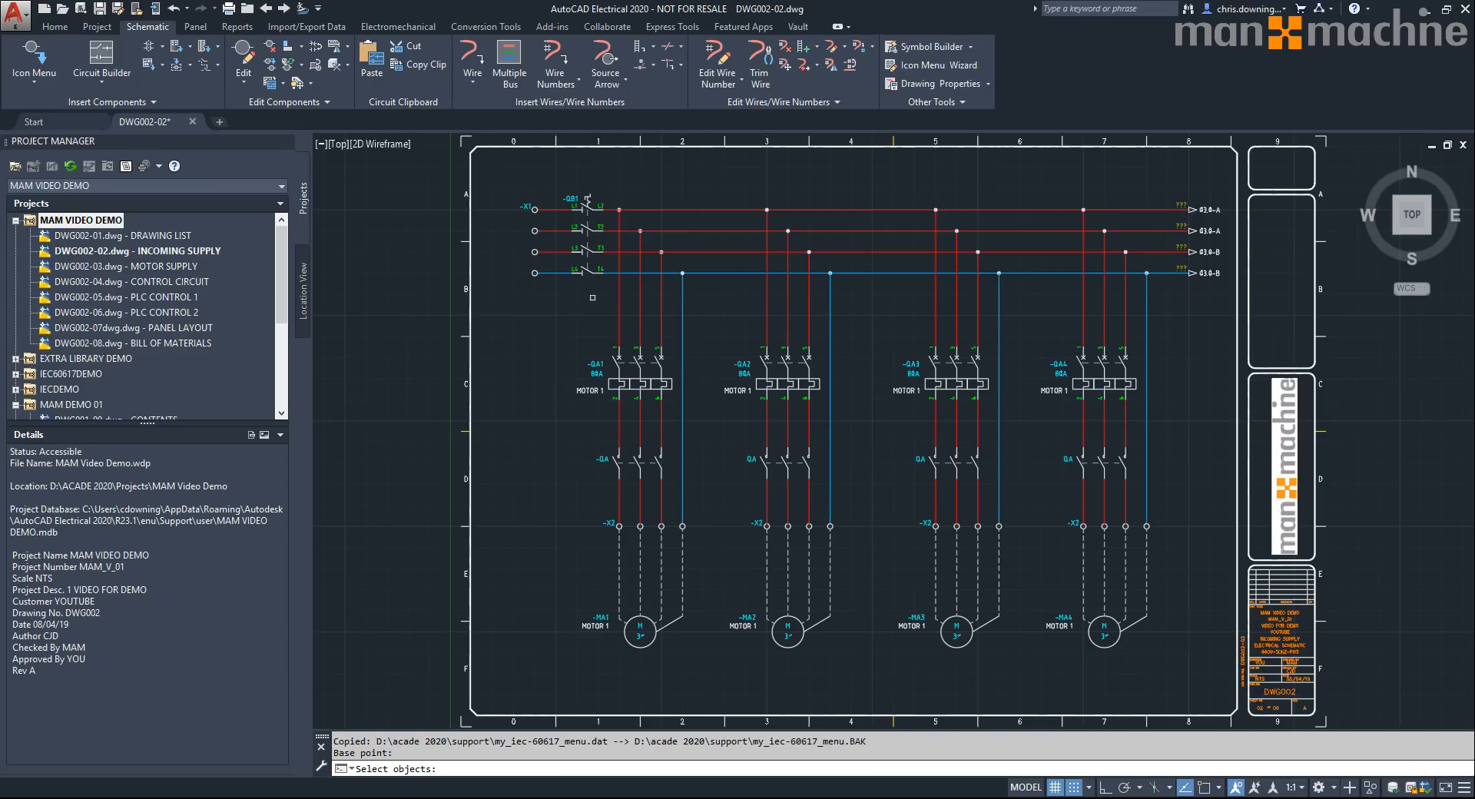
pyautogui.click(1179, 340)
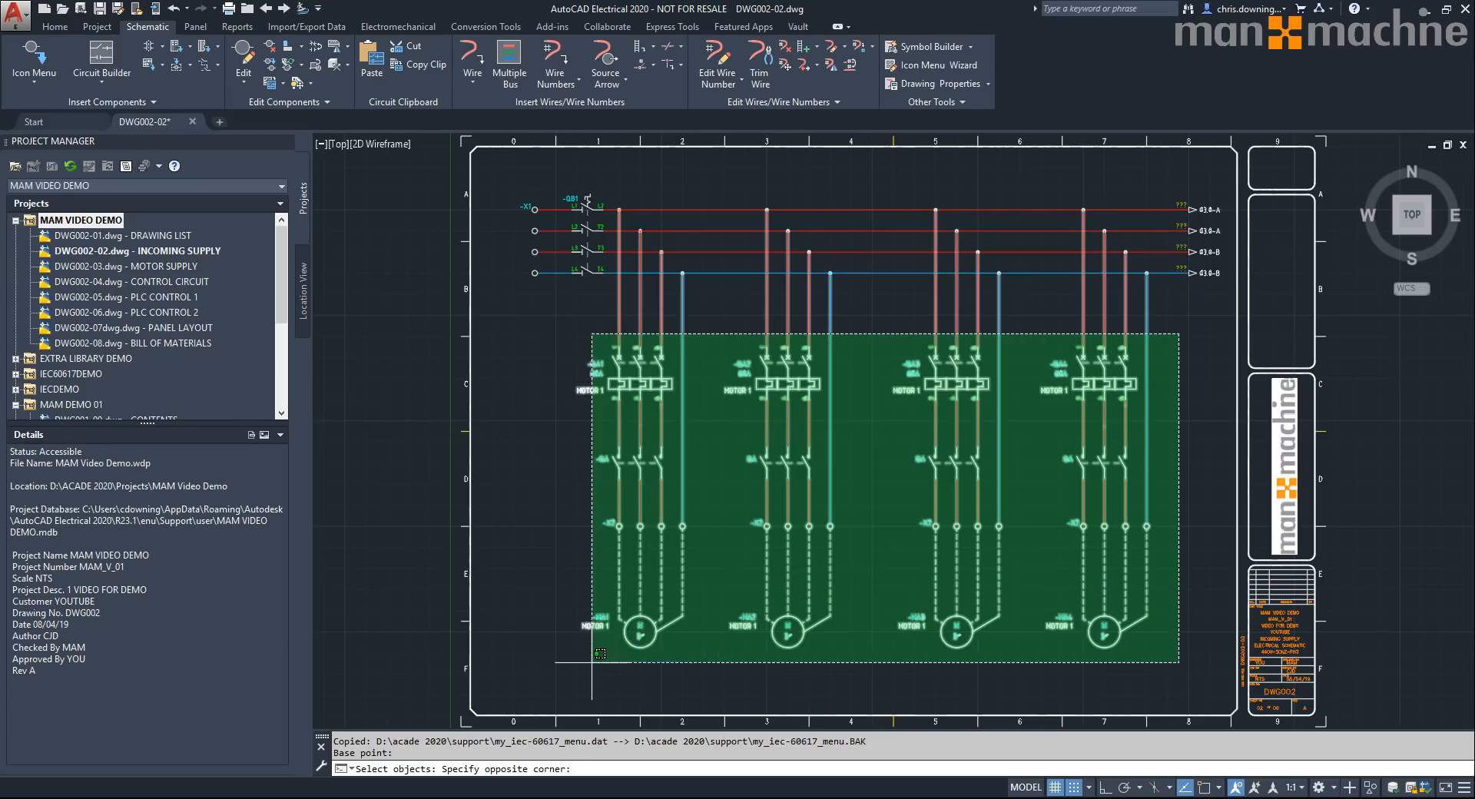
pyautogui.click(592, 664)
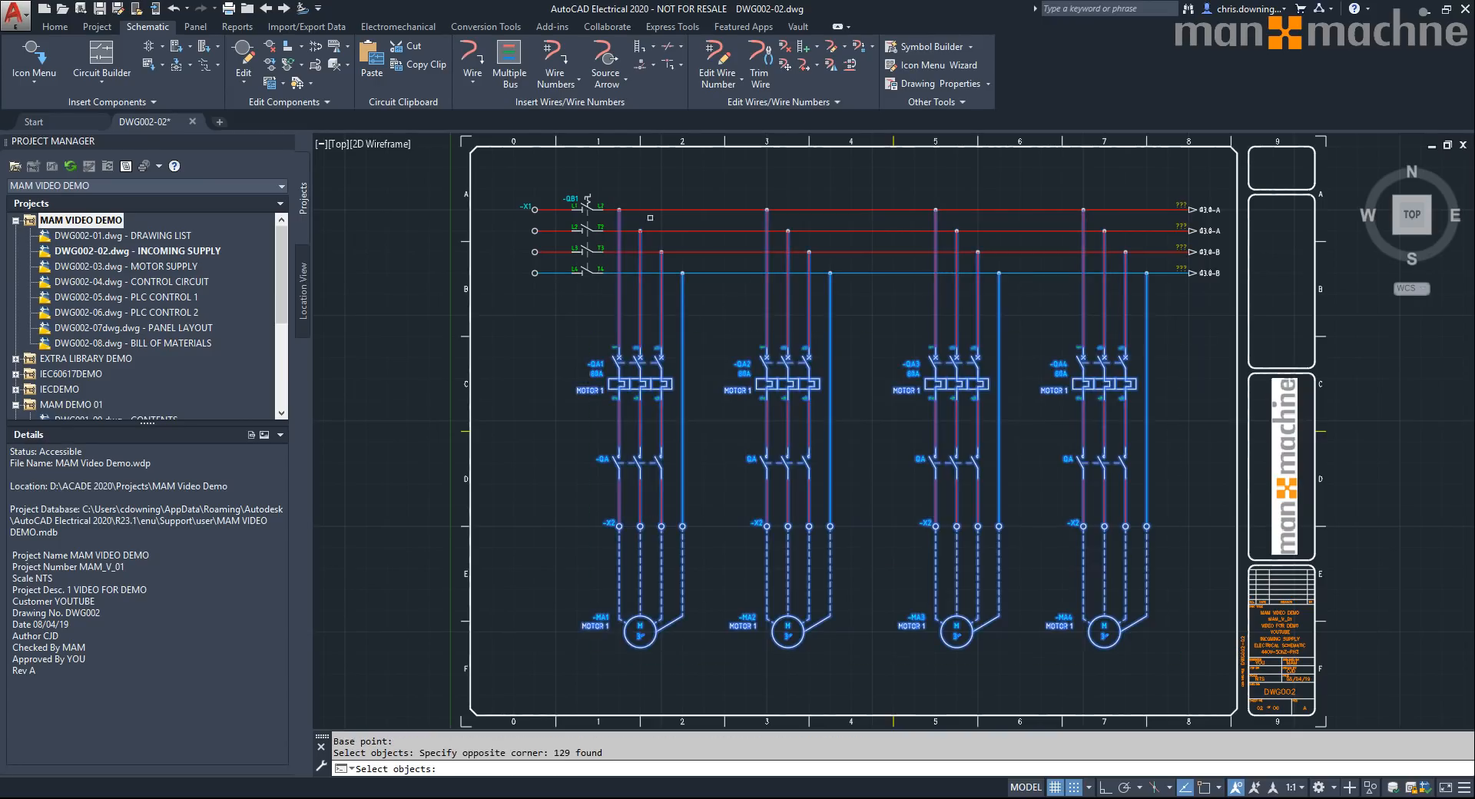
pyautogui.click(611, 179)
pyautogui.click(1158, 340)
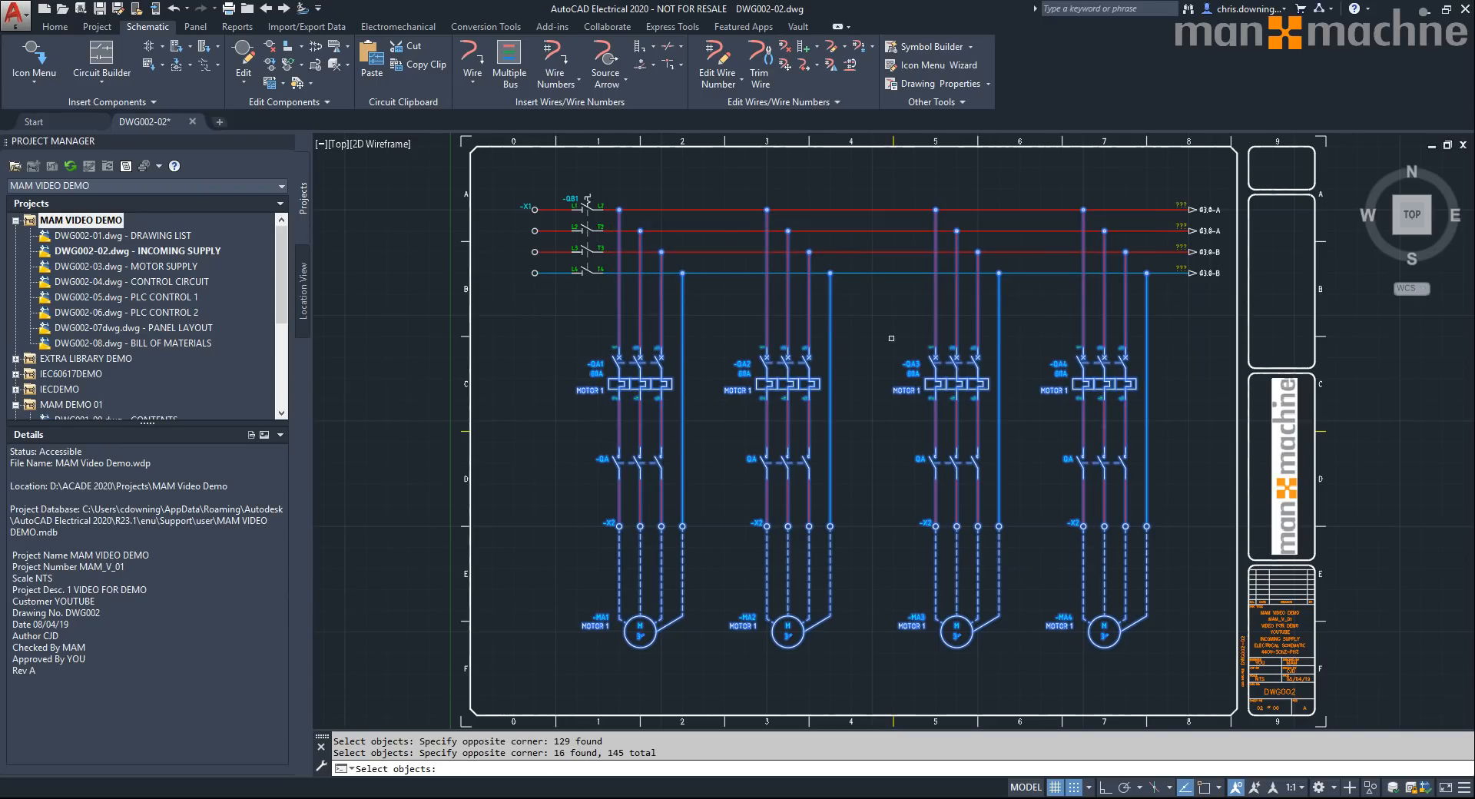
pyautogui.press('Return')
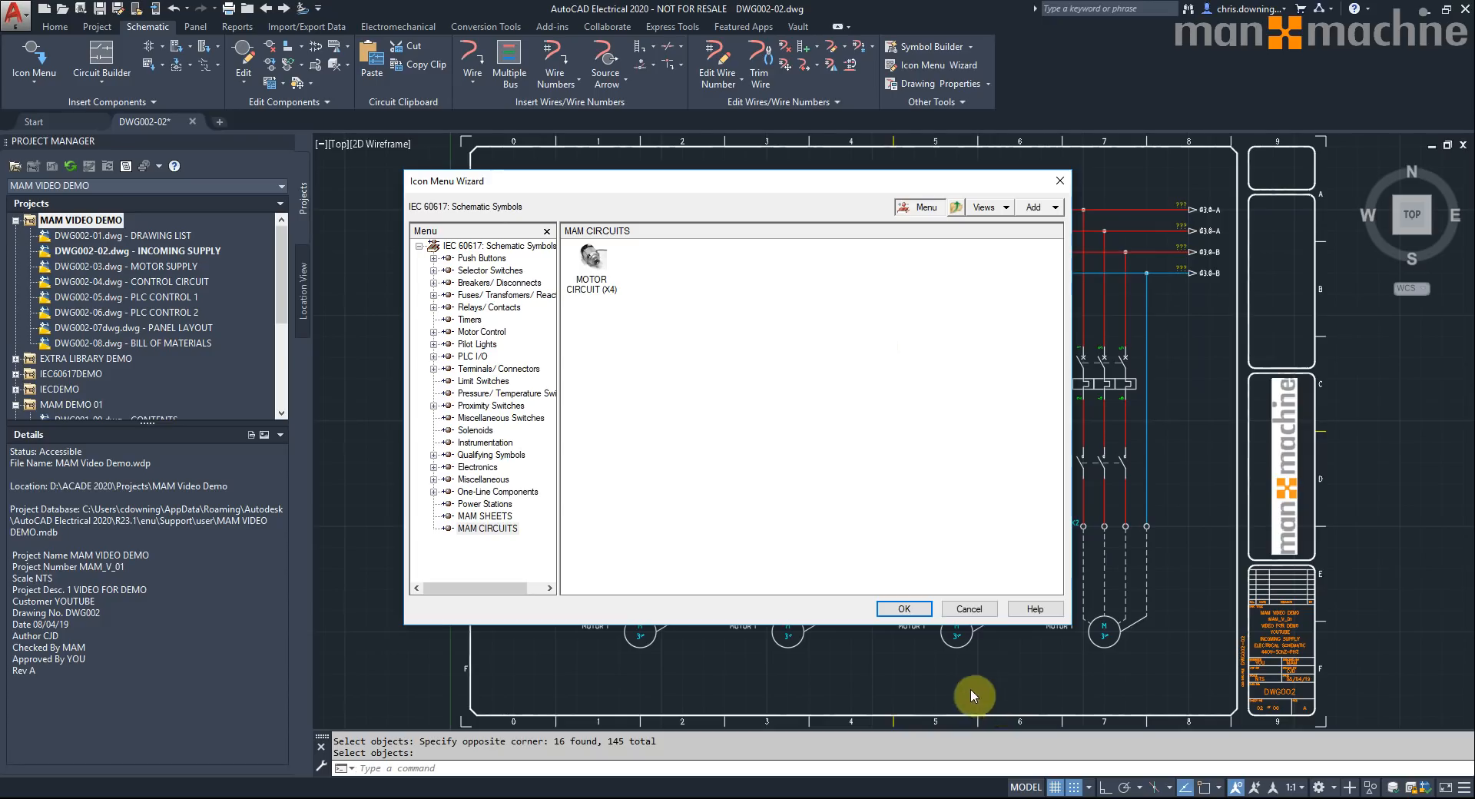
pyautogui.click(918, 609)
# - Open the next project drawing, DWG002-03, and browse the Push Buttons and Motor Control symbols among the insertable schematic components
pyautogui.click(284, 9)
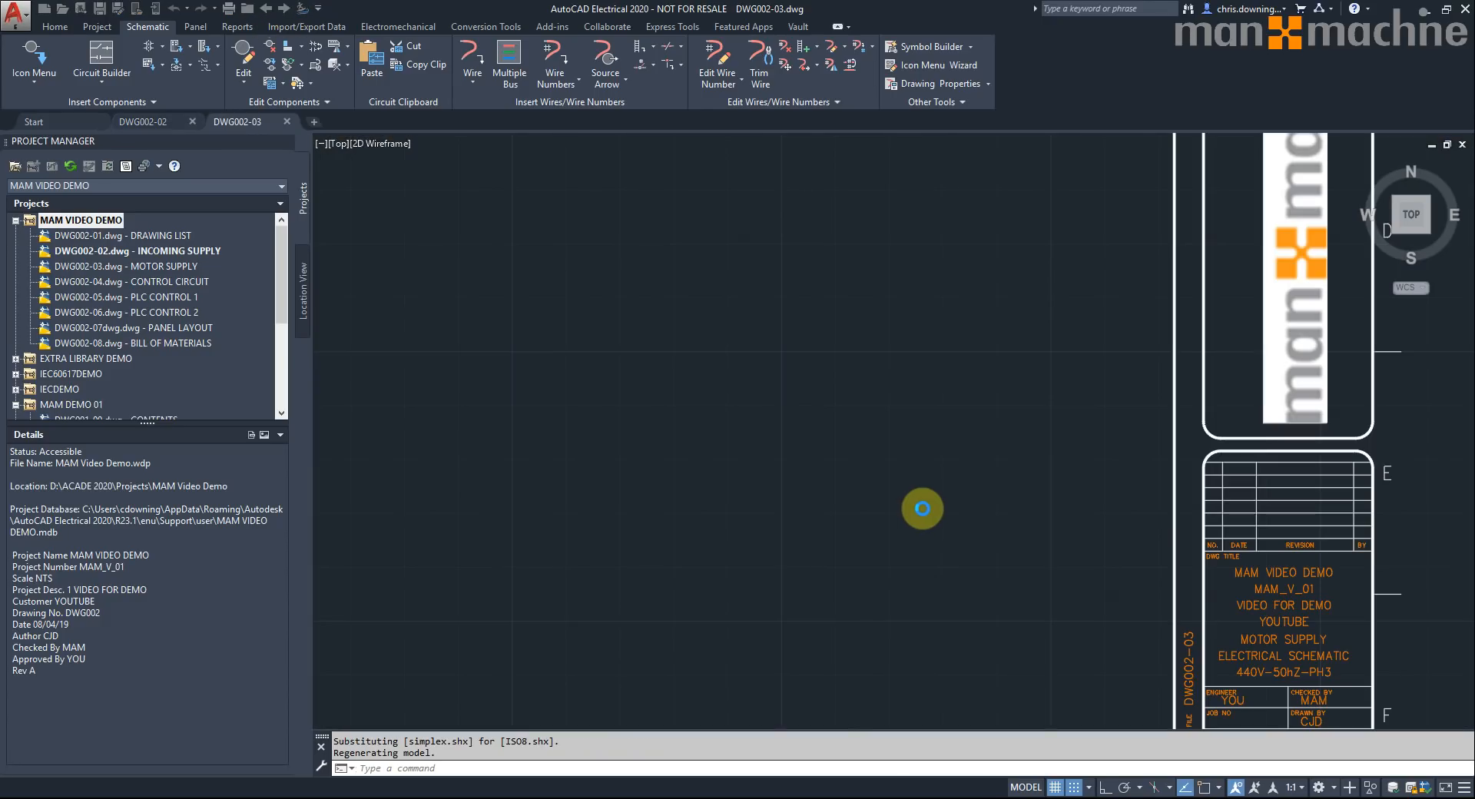
pyautogui.click(57, 70)
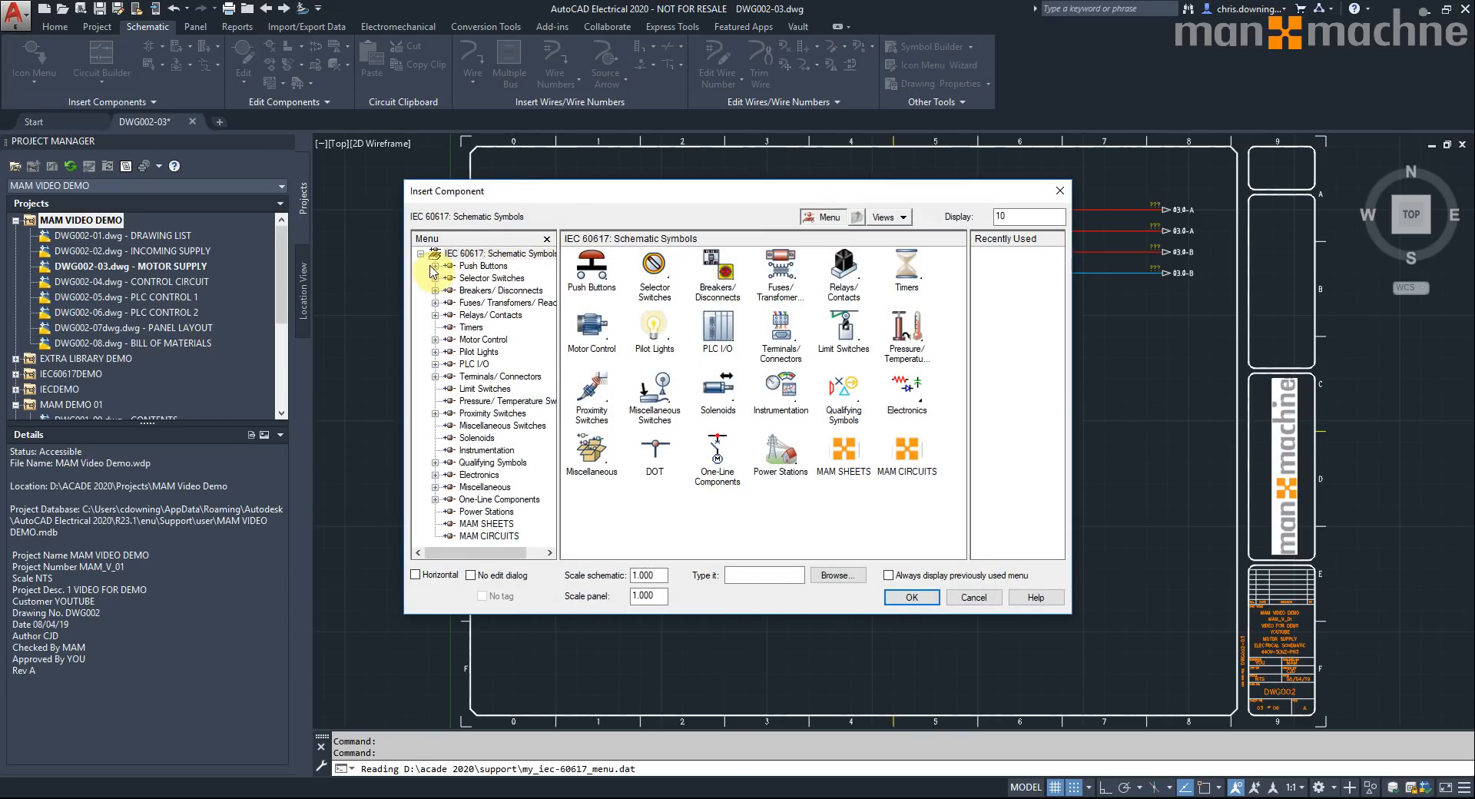
pyautogui.click(484, 266)
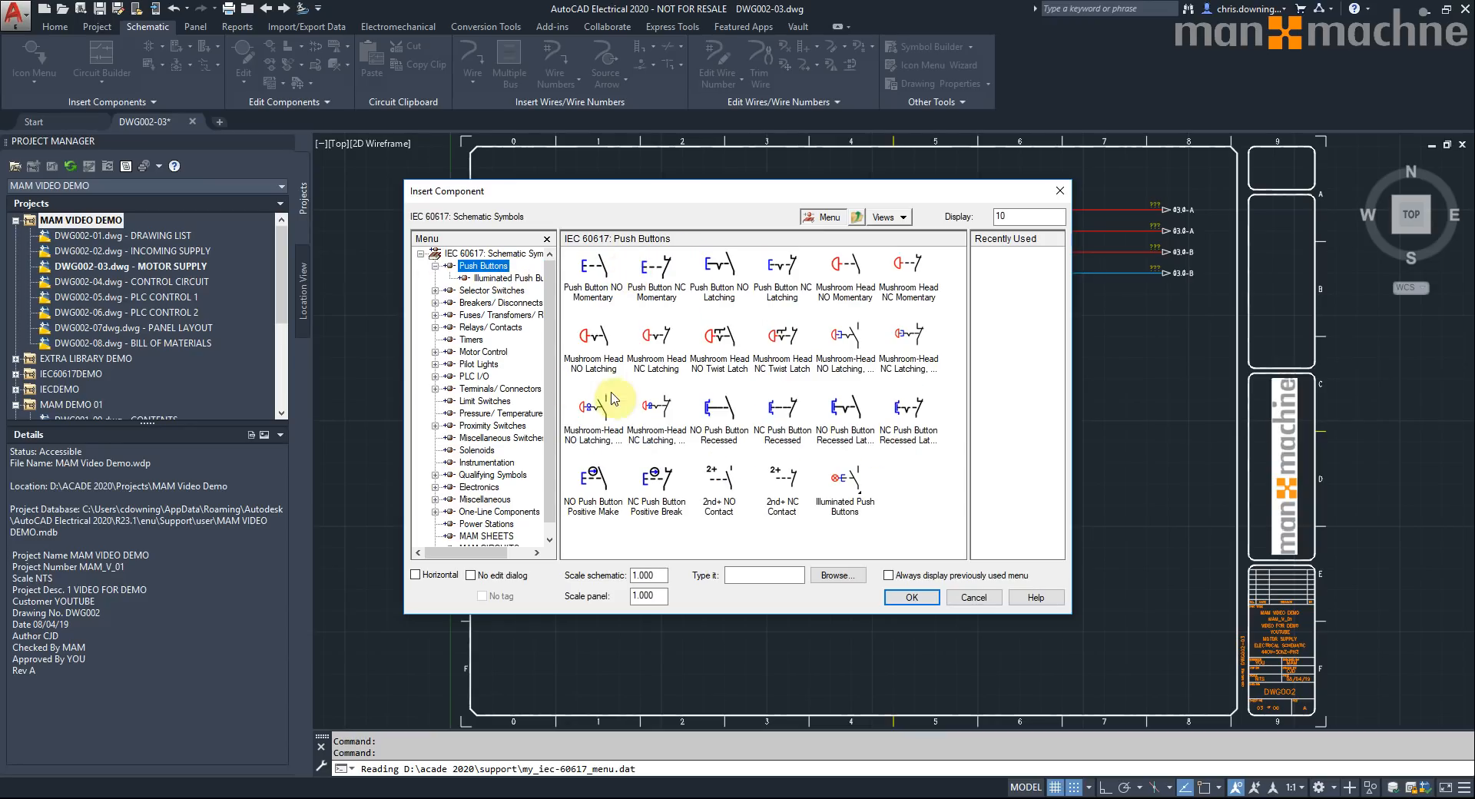
pyautogui.click(483, 352)
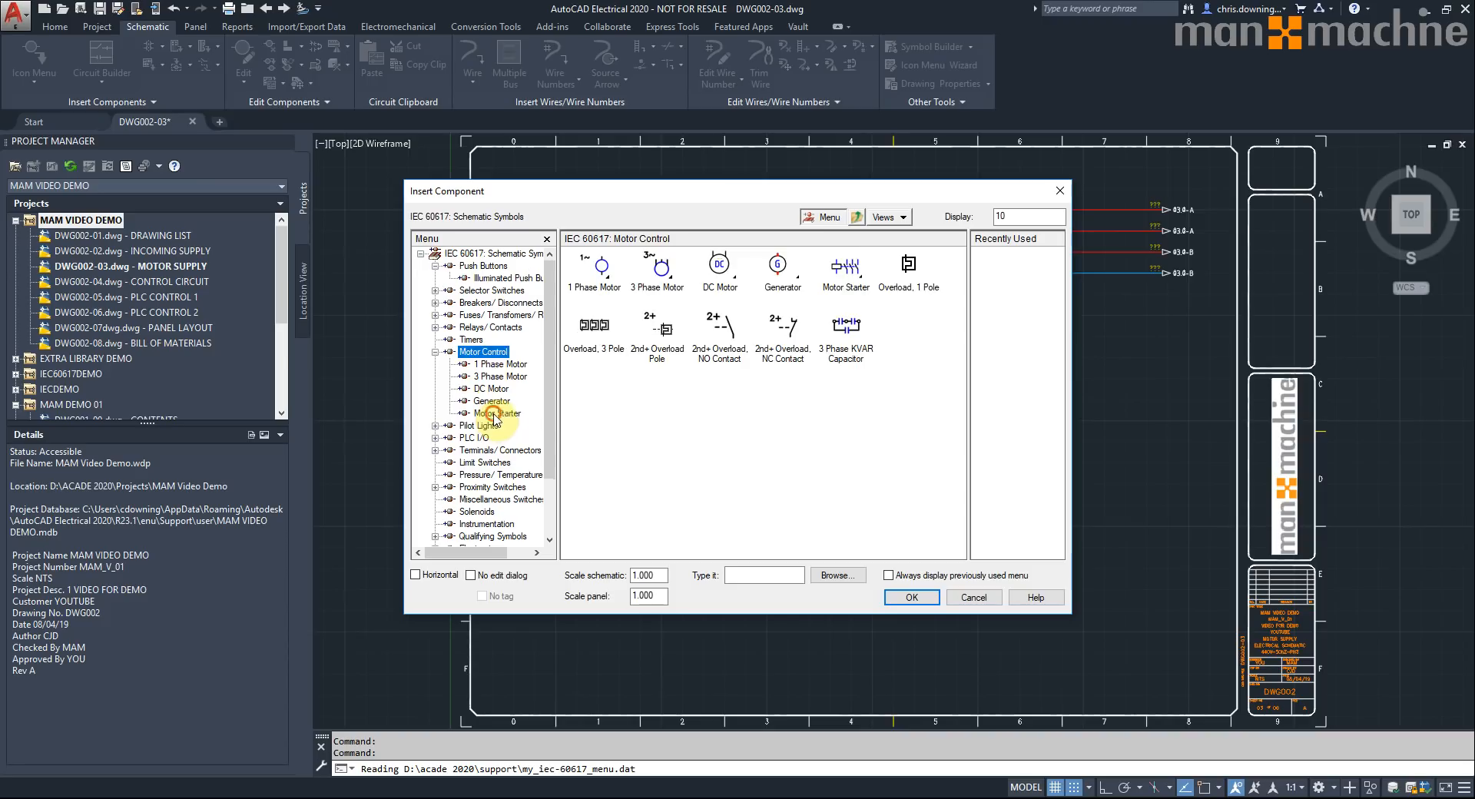
pyautogui.click(494, 414)
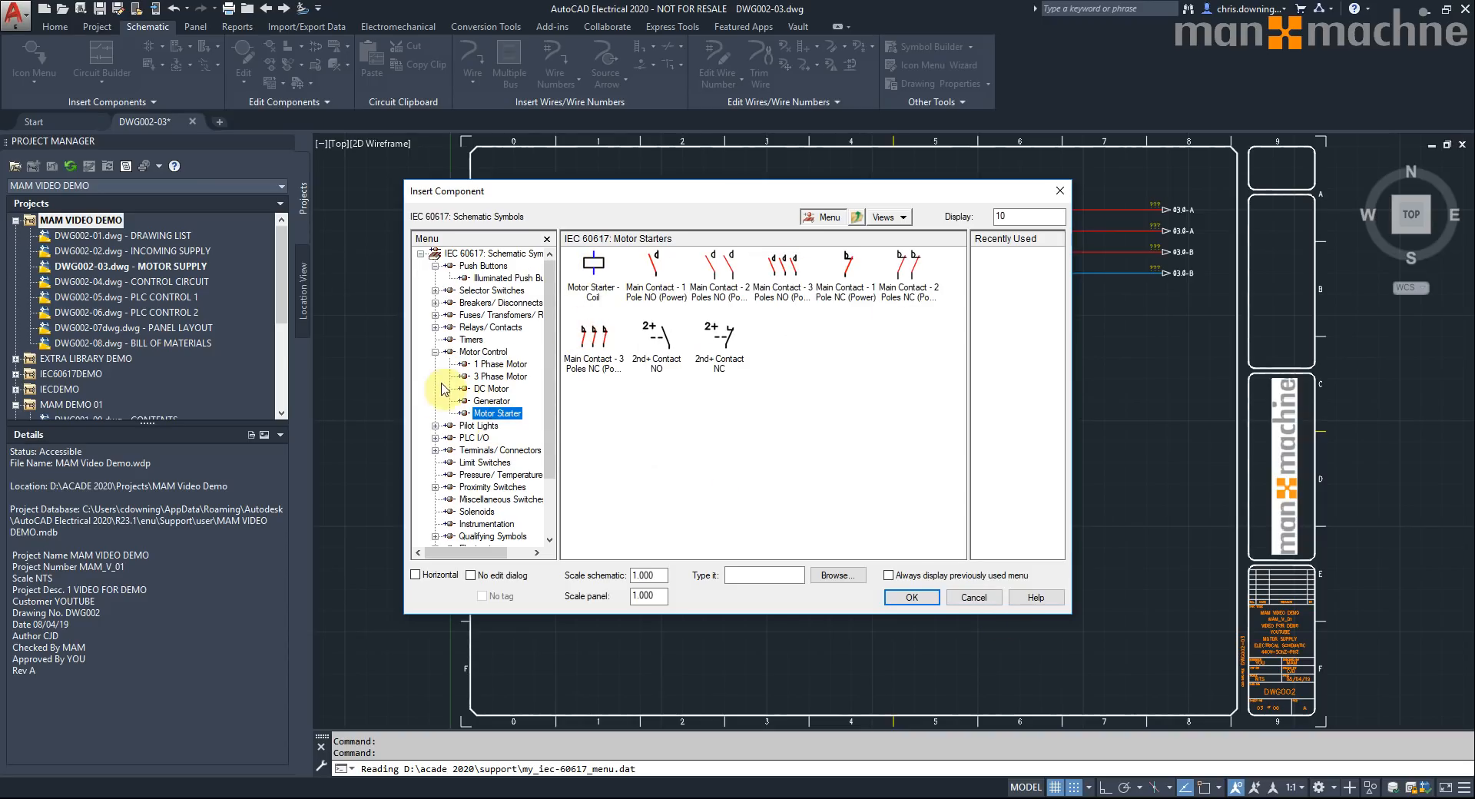
pyautogui.click(435, 351)
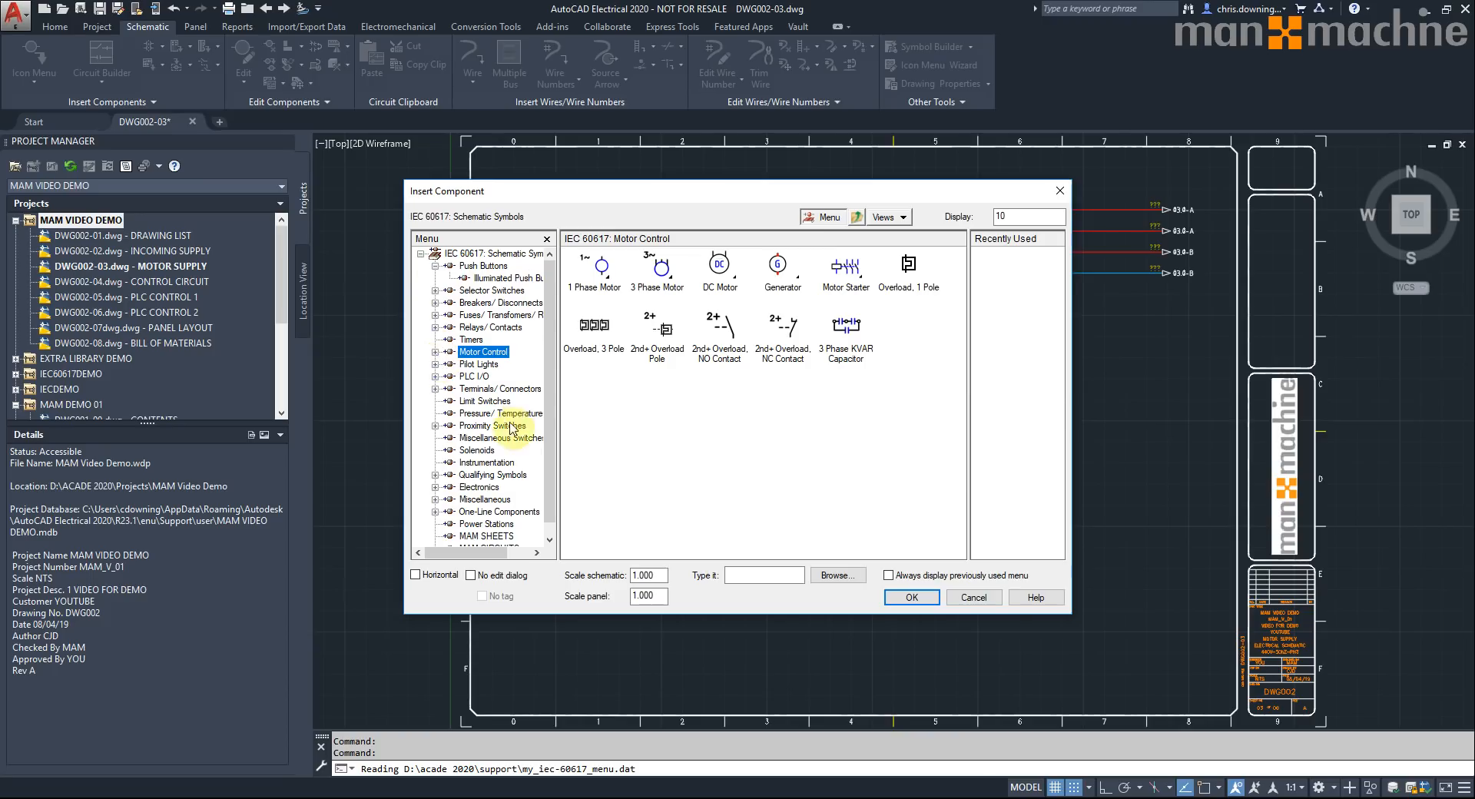
pyautogui.click(484, 254)
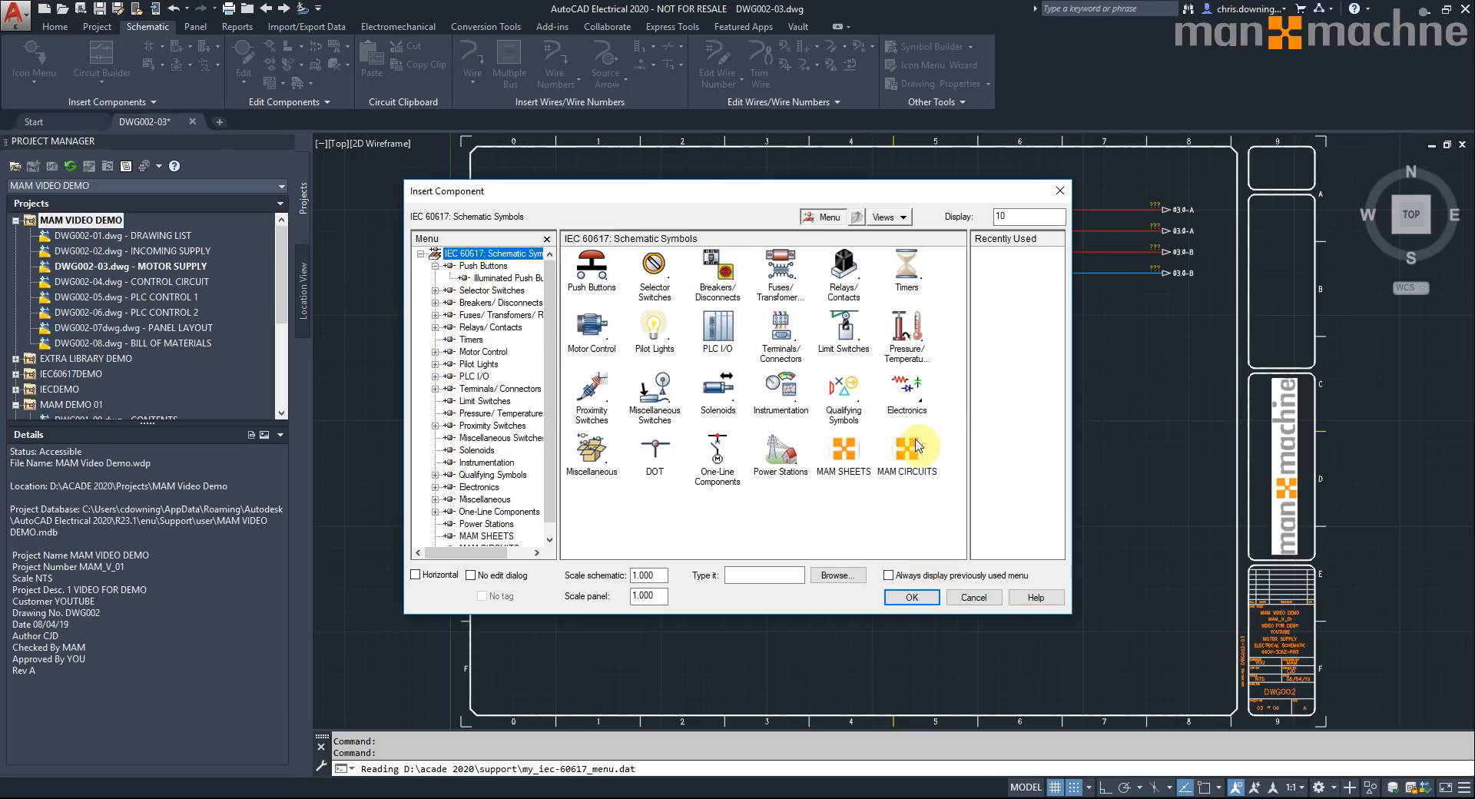
# - Insert MOTOR CIRCUIT (X4) from MAM CIRCUITS at scale 1, placing it on the uppermost red supply line near its start
pyautogui.click(915, 460)
pyautogui.click(601, 285)
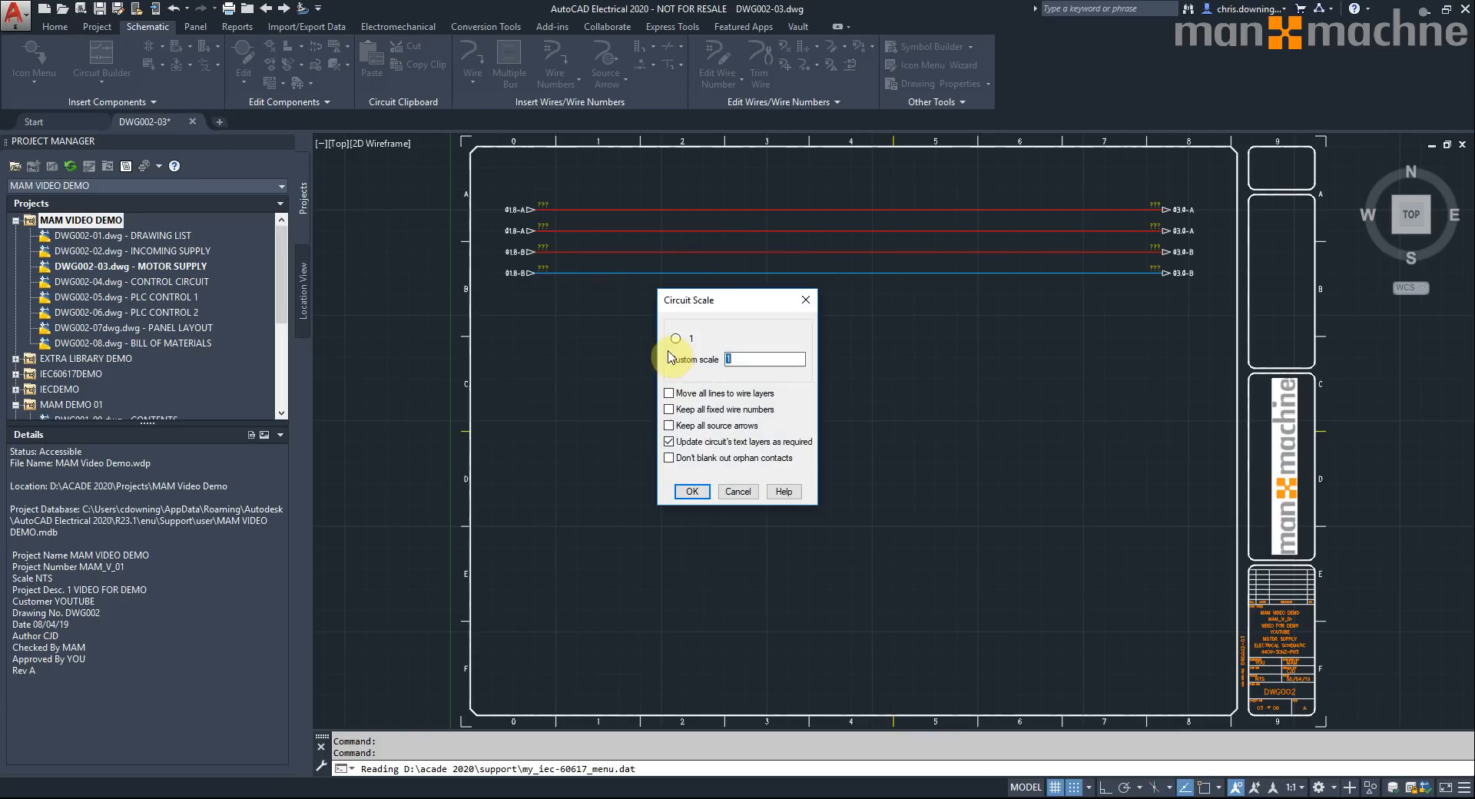
pyautogui.click(692, 491)
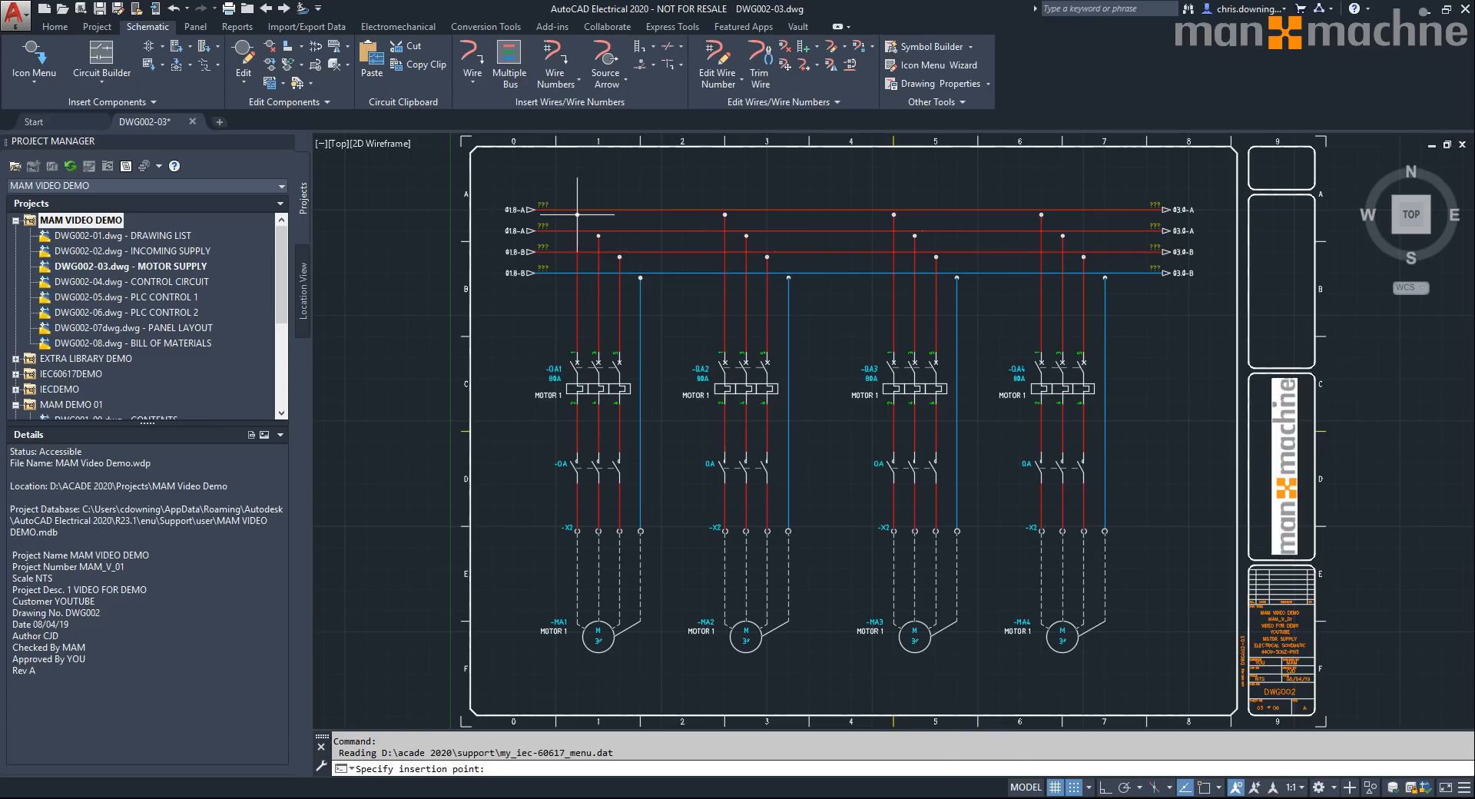
pyautogui.click(577, 210)
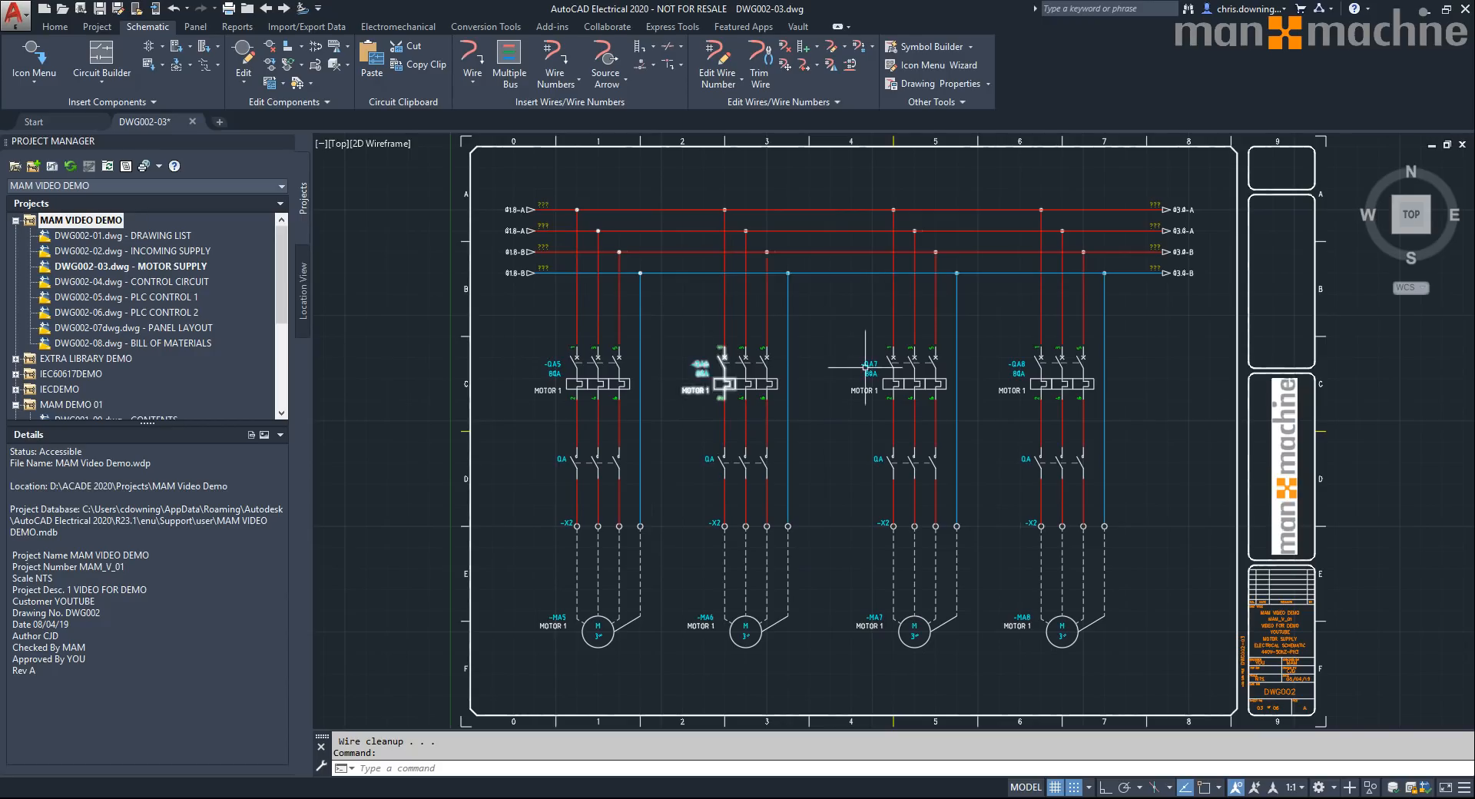
# - Examine the component tags and wire connections of the four inserted motor circuits, ending with the whole sheet in view
pyautogui.scroll(2, 1064, 392)
pyautogui.scroll(2, 396, 413)
pyautogui.scroll(-2, 998, 378)
pyautogui.moveTo(1048, 423); pyautogui.dragTo(944, 239, button='middle')
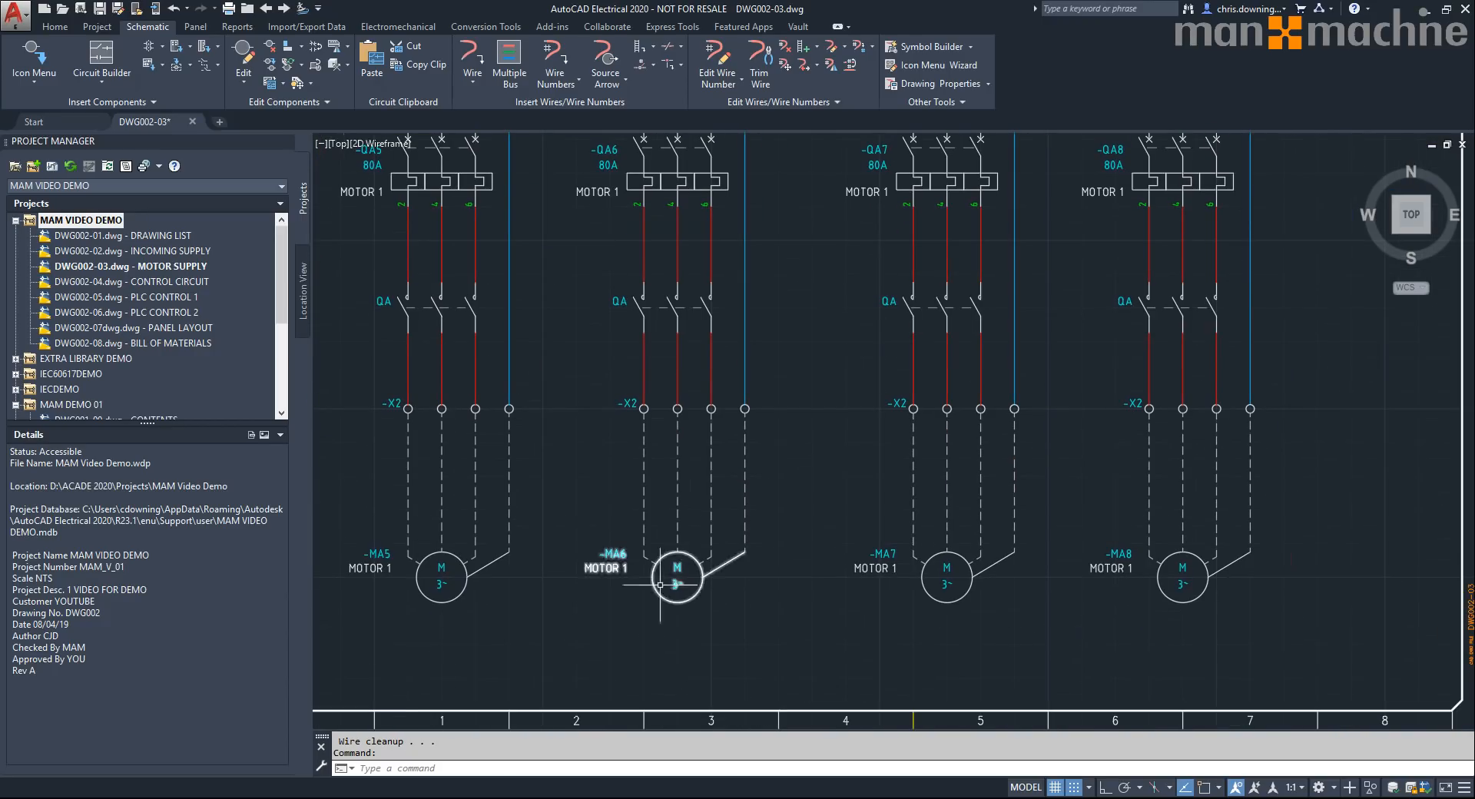
pyautogui.moveTo(1264, 630); pyautogui.dragTo(1229, 647, button='middle')
pyautogui.scroll(-2, 1228, 646)
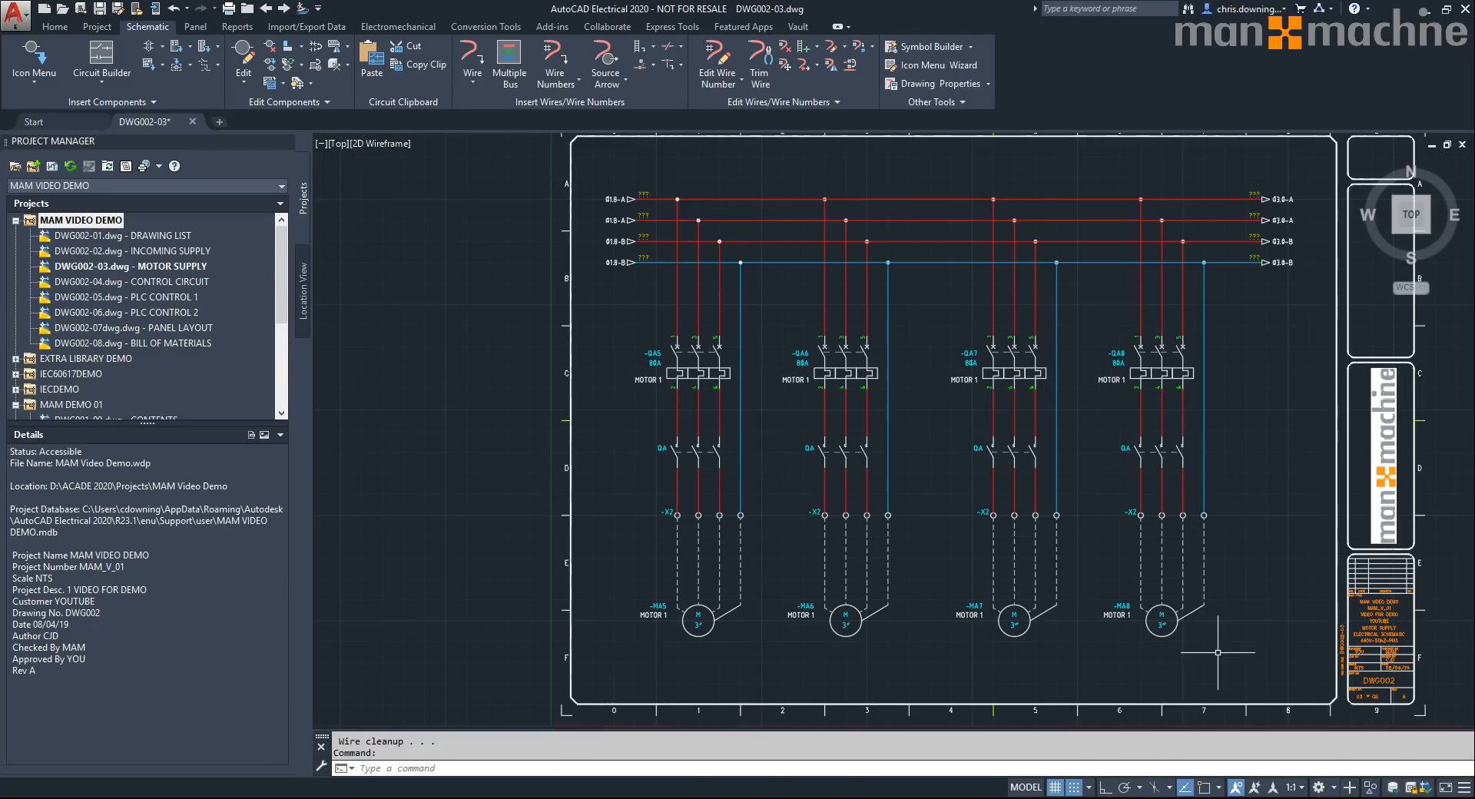
pyautogui.middleClick(1094, 561)
pyautogui.middleClick(1094, 561)
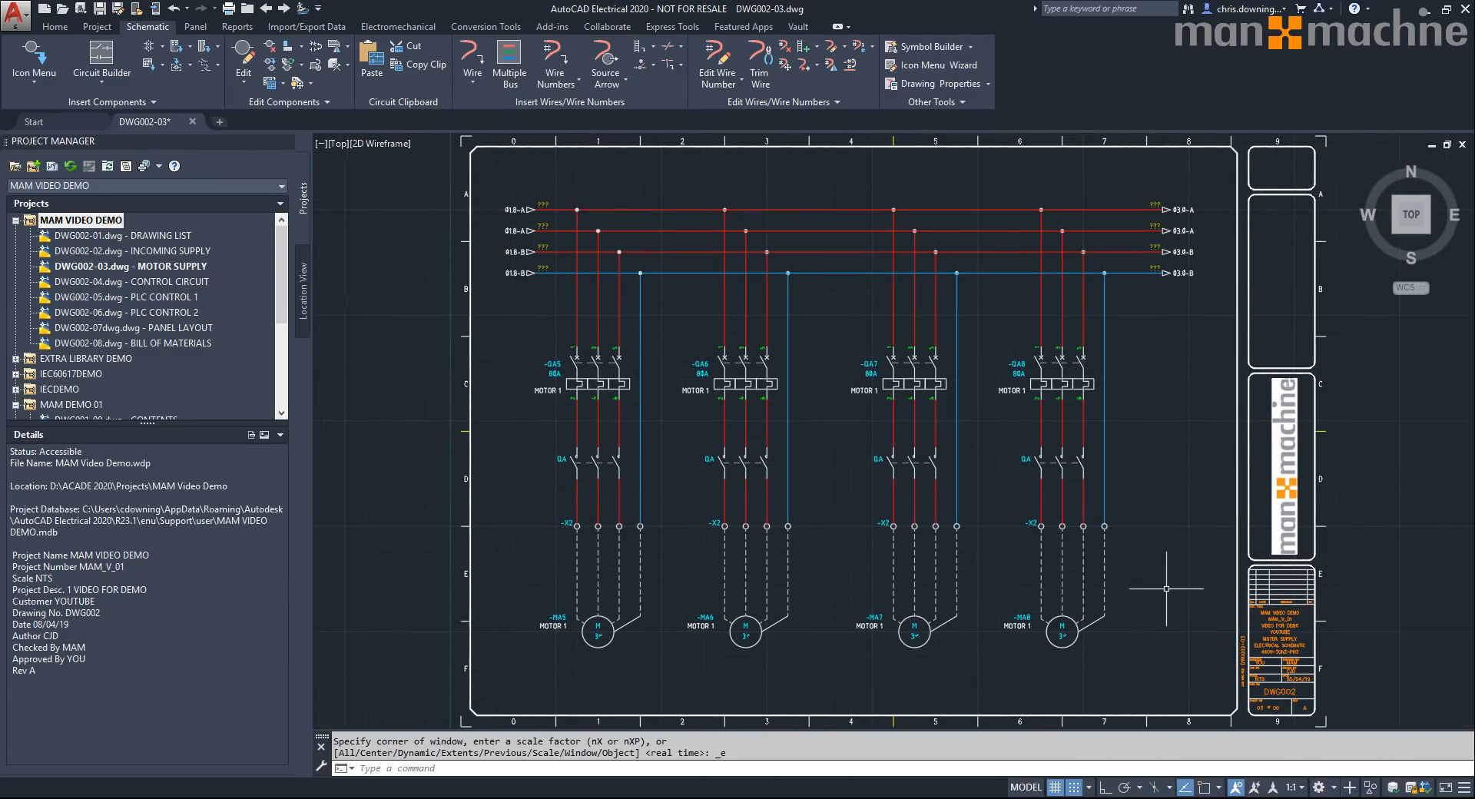
# - Return to drawing DWG002-02, display the Properties palette docked beside the Project Manager, and clear the selection
pyautogui.click(267, 10)
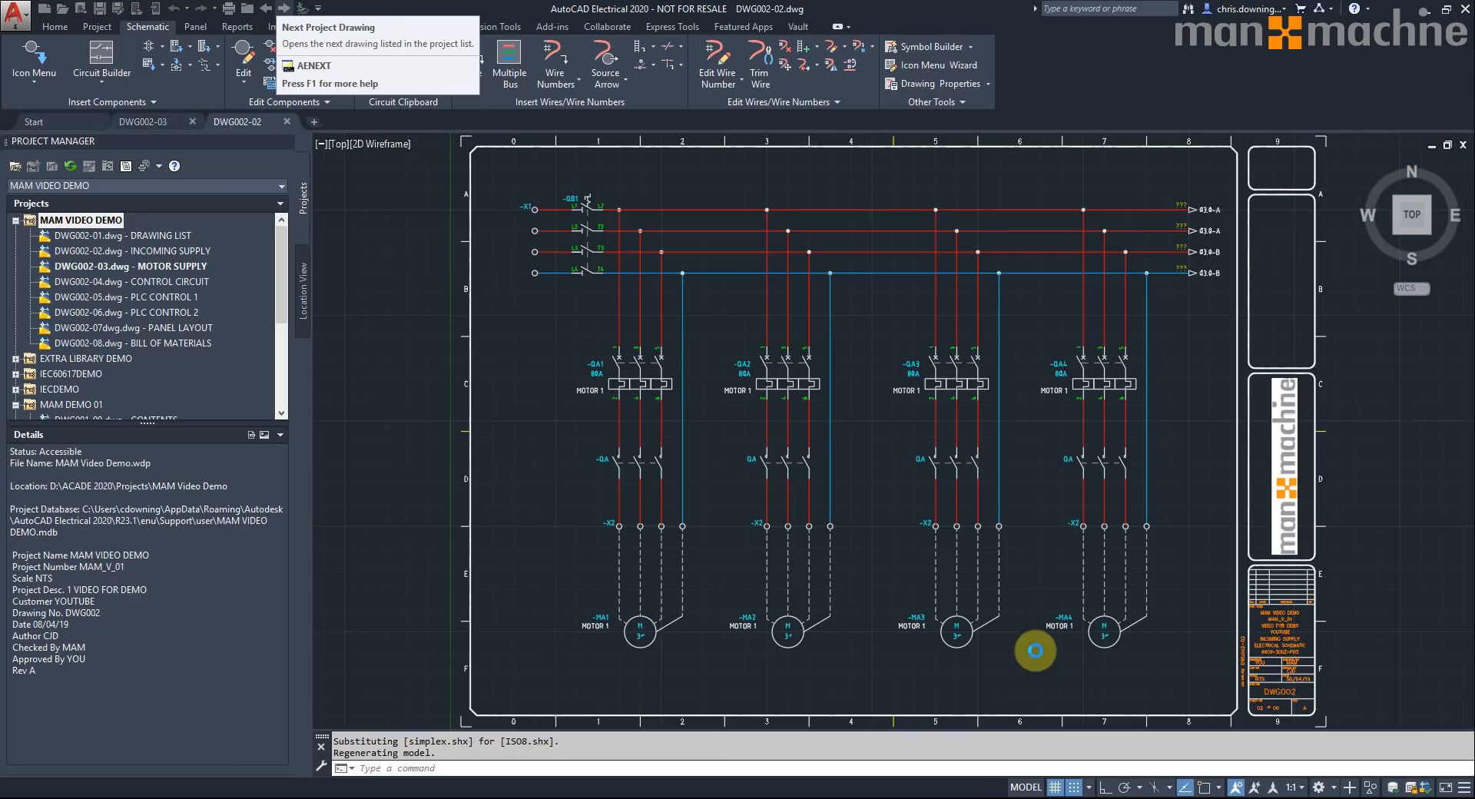
pyautogui.click(701, 338)
pyautogui.click(731, 605)
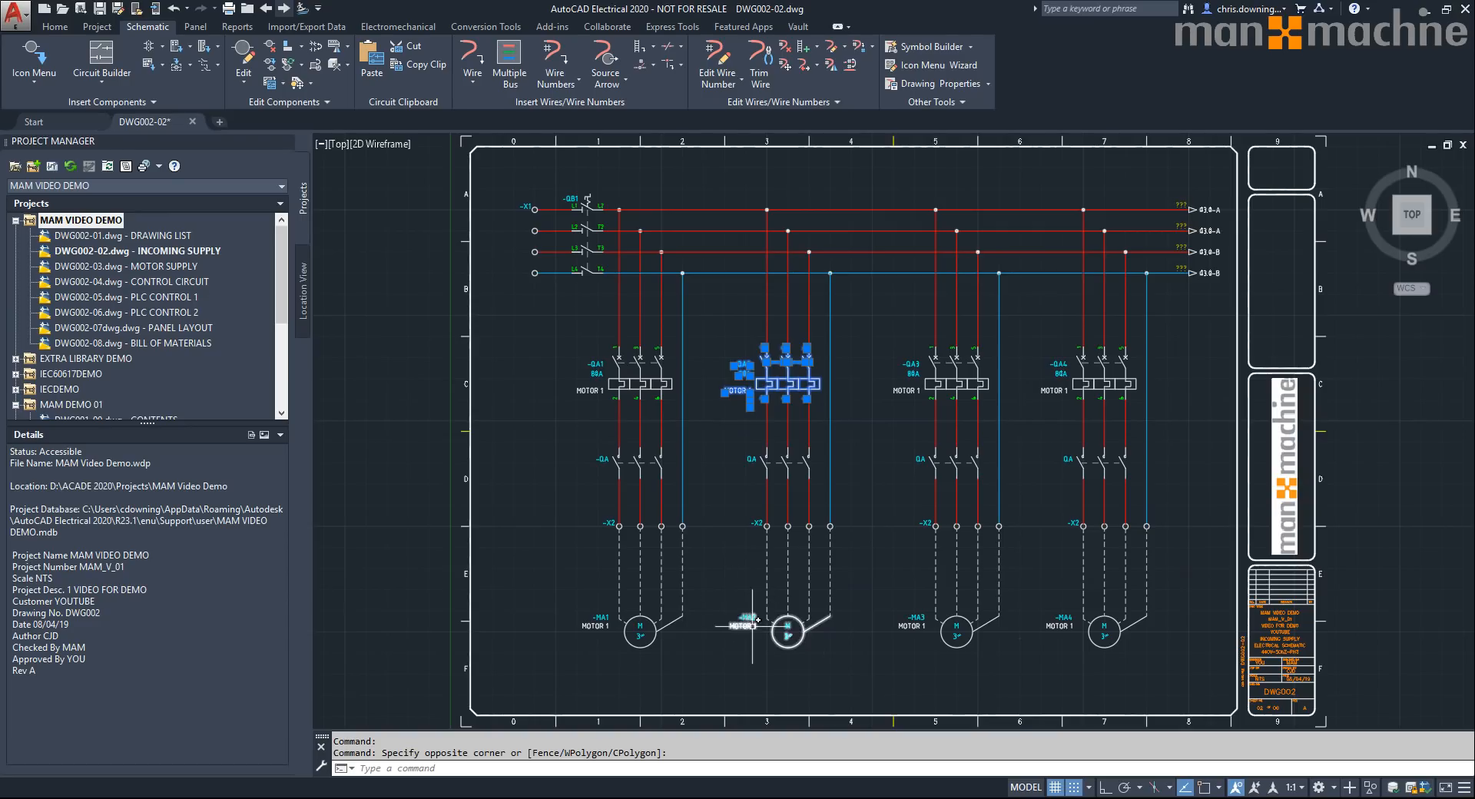
pyautogui.click(812, 683)
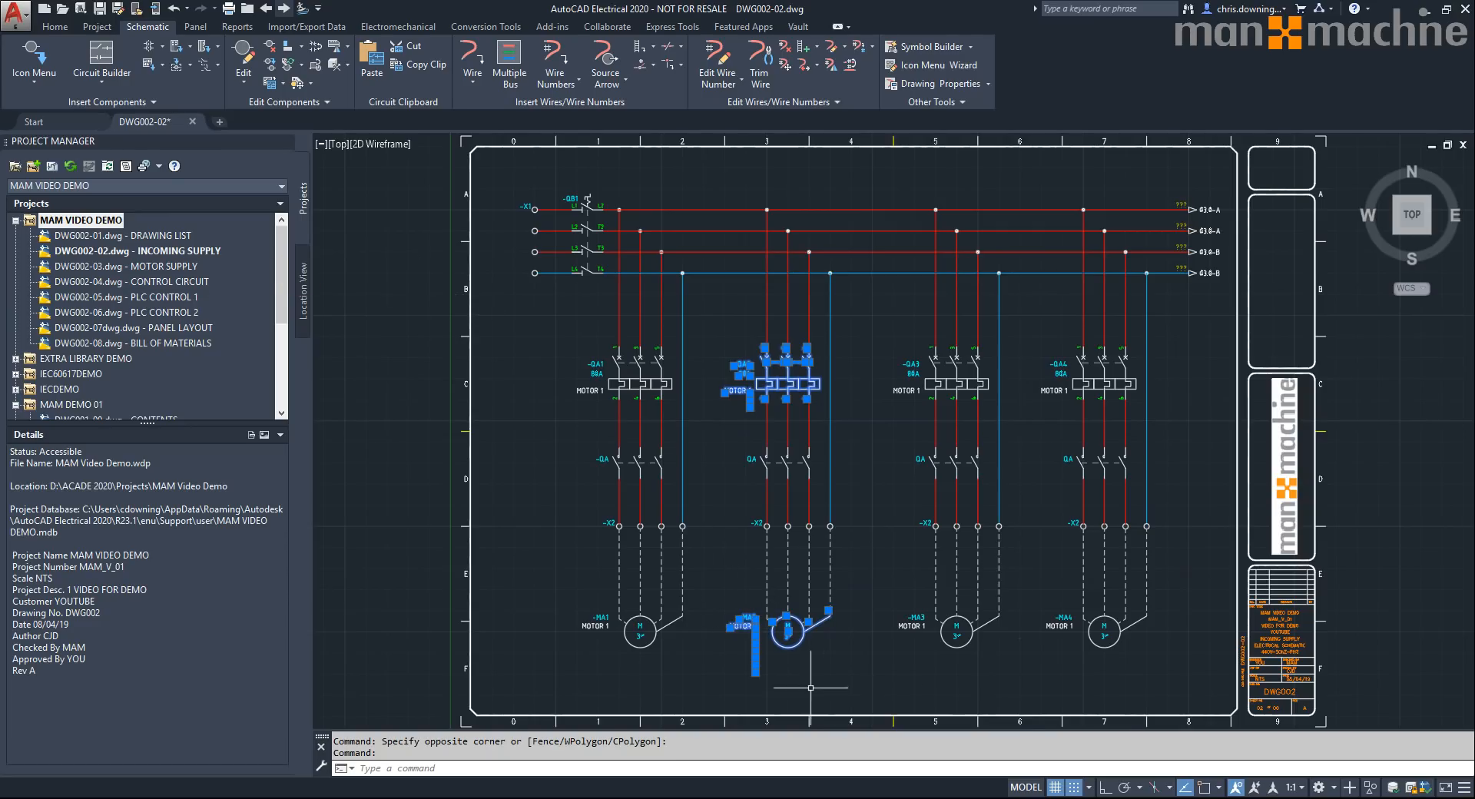
pyautogui.hotkey('ctrl', '1')
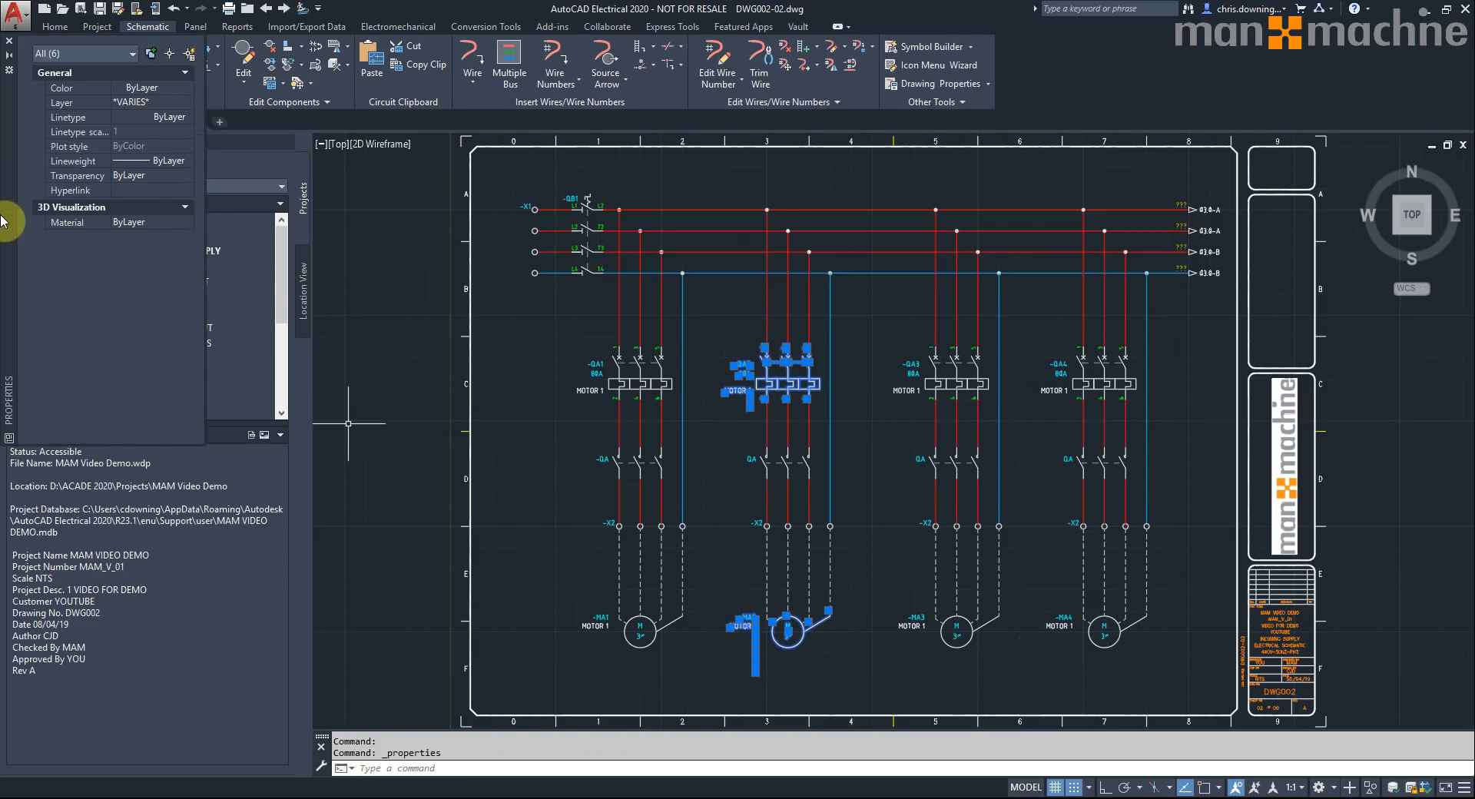
pyautogui.moveTo(12, 256)
pyautogui.mouseDown()
pyautogui.moveTo(352, 381)
pyautogui.moveTo(327, 392)
pyautogui.mouseUp()
pyautogui.press('Escape')
# - Set the DESC1 attribute of the second circuit's breaker and motor symbols to MOTOR 2
pyautogui.click(899, 381)
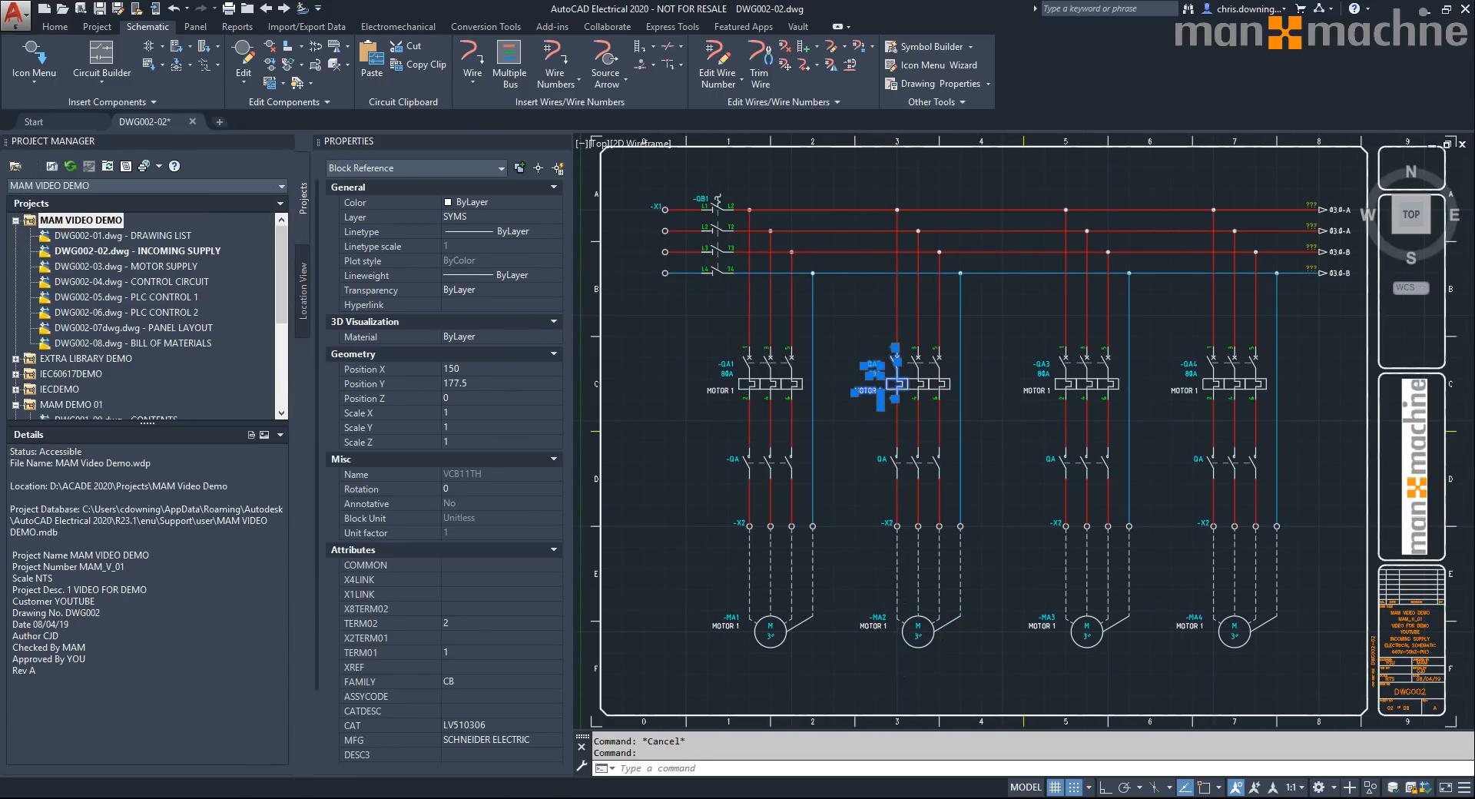
pyautogui.click(917, 632)
pyautogui.scroll(-1, 476, 653)
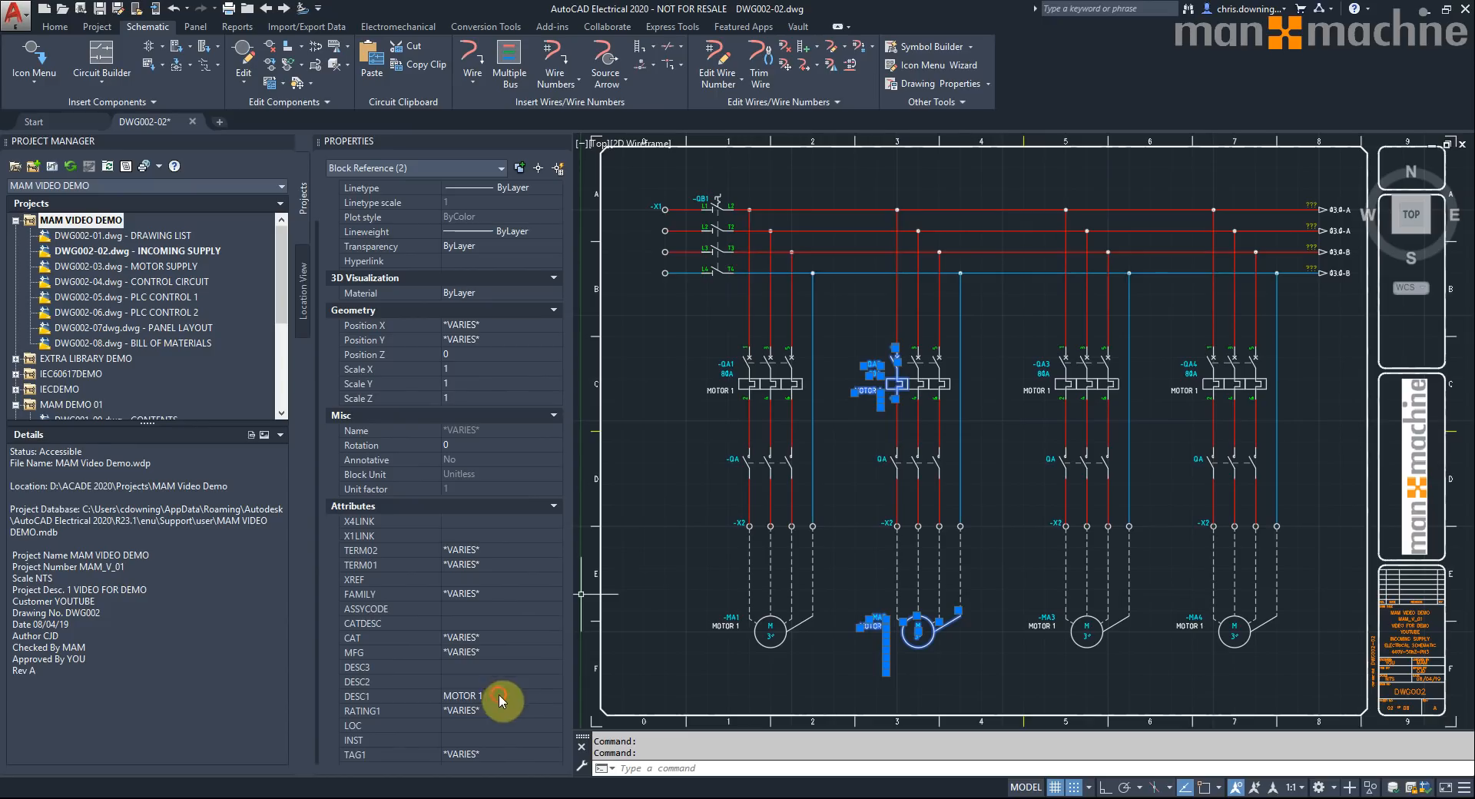
pyautogui.write('2')
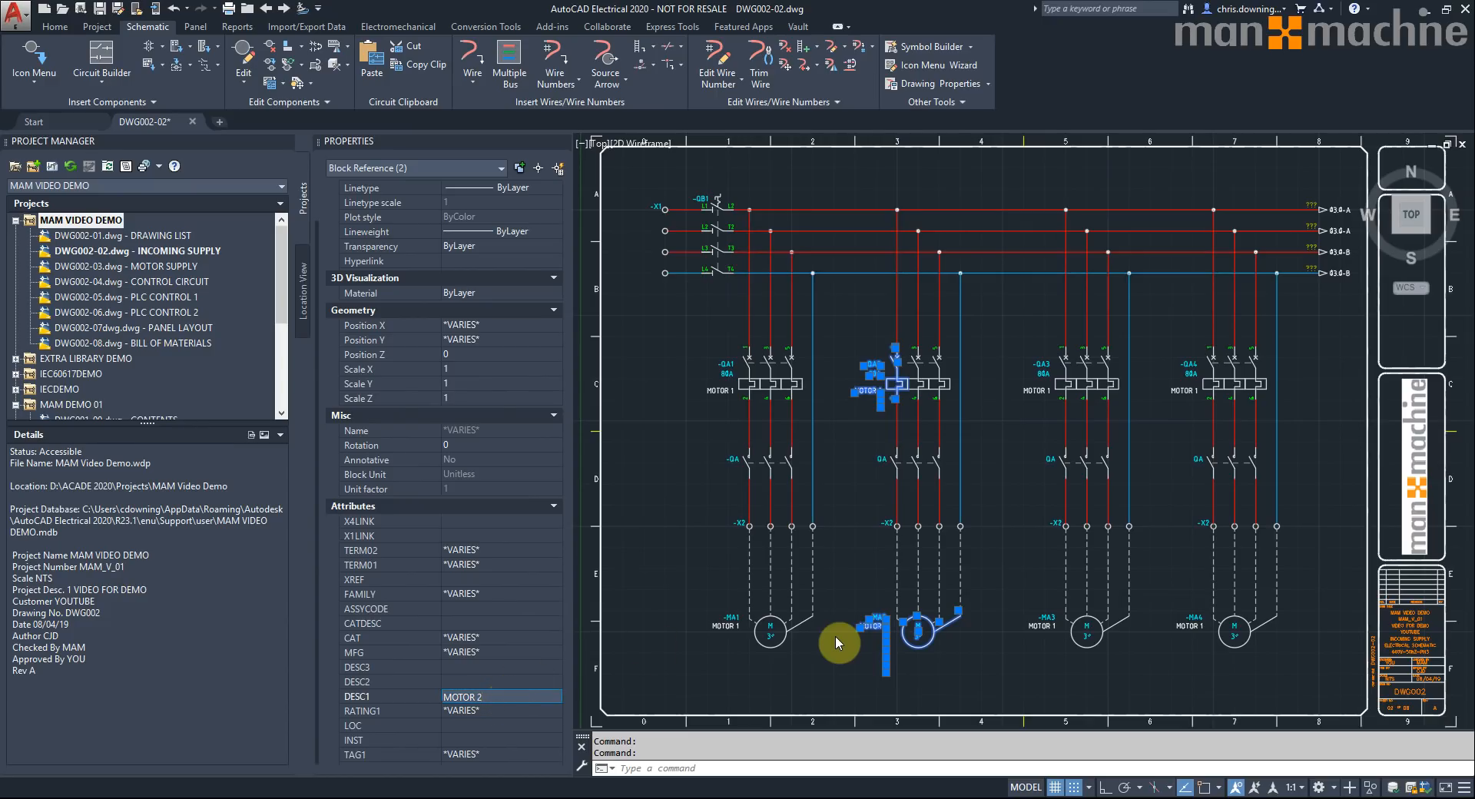
pyautogui.press('Return')
pyautogui.press('Escape')
# - Set the DESC1 attribute of the third circuit's breaker and motor symbols to MOTOR 3
pyautogui.click(1046, 380)
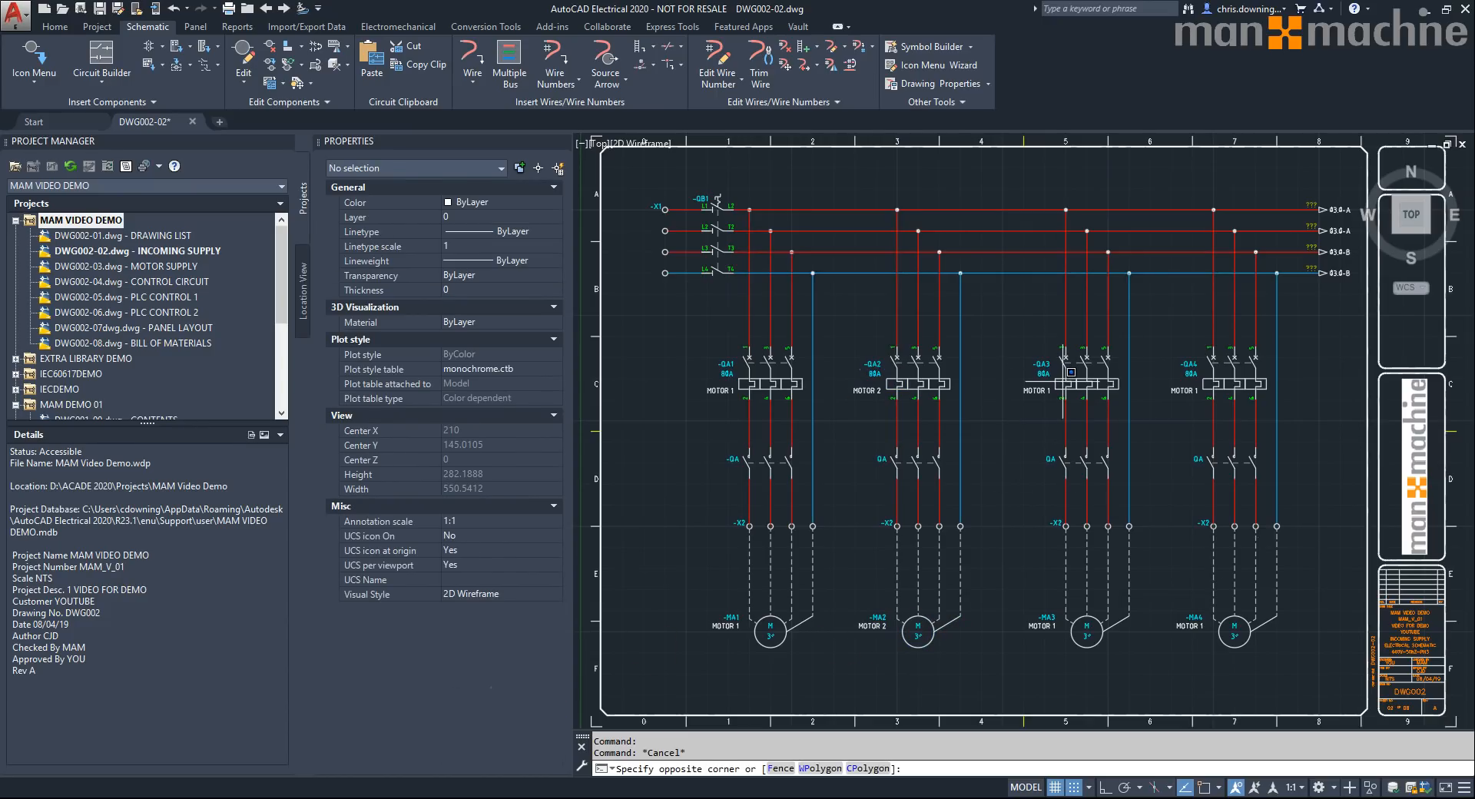
pyautogui.click(1073, 642)
pyautogui.click(507, 740)
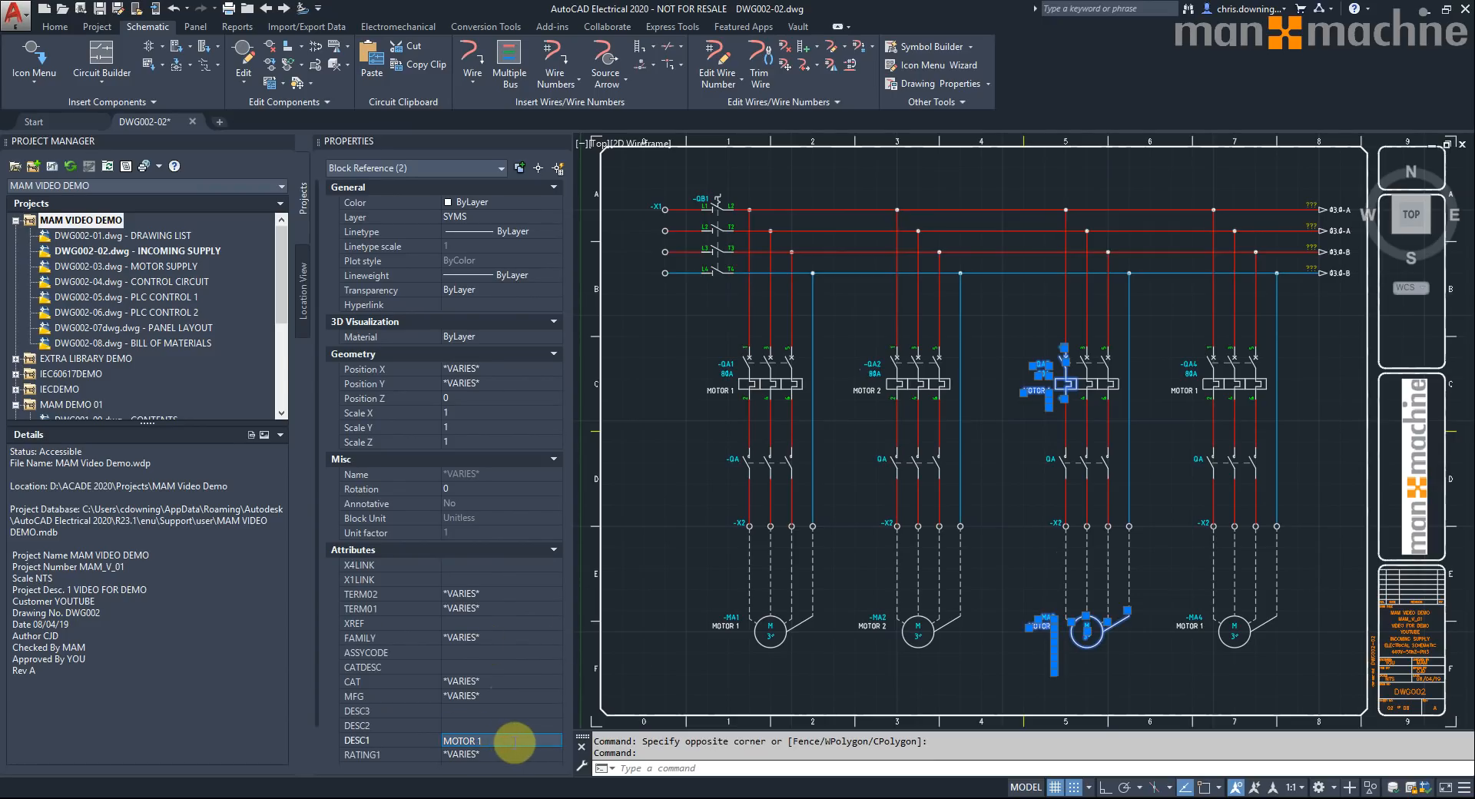
pyautogui.write('3')
pyautogui.press('Return')
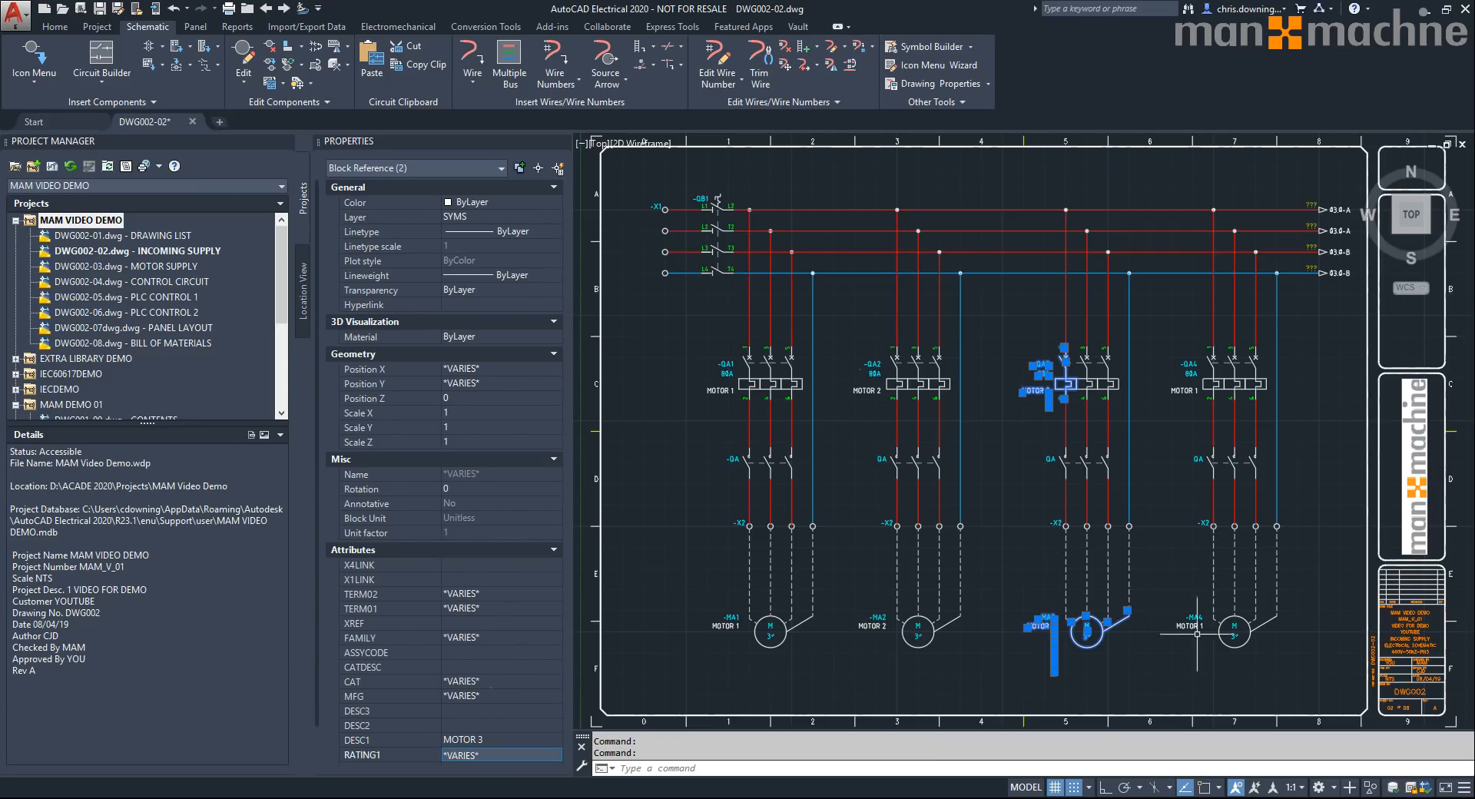
pyautogui.press('Escape')
# - Set the DESC1 attribute of the fourth circuit's breaker and of its motor symbol to MOTOR 4
pyautogui.click(1211, 371)
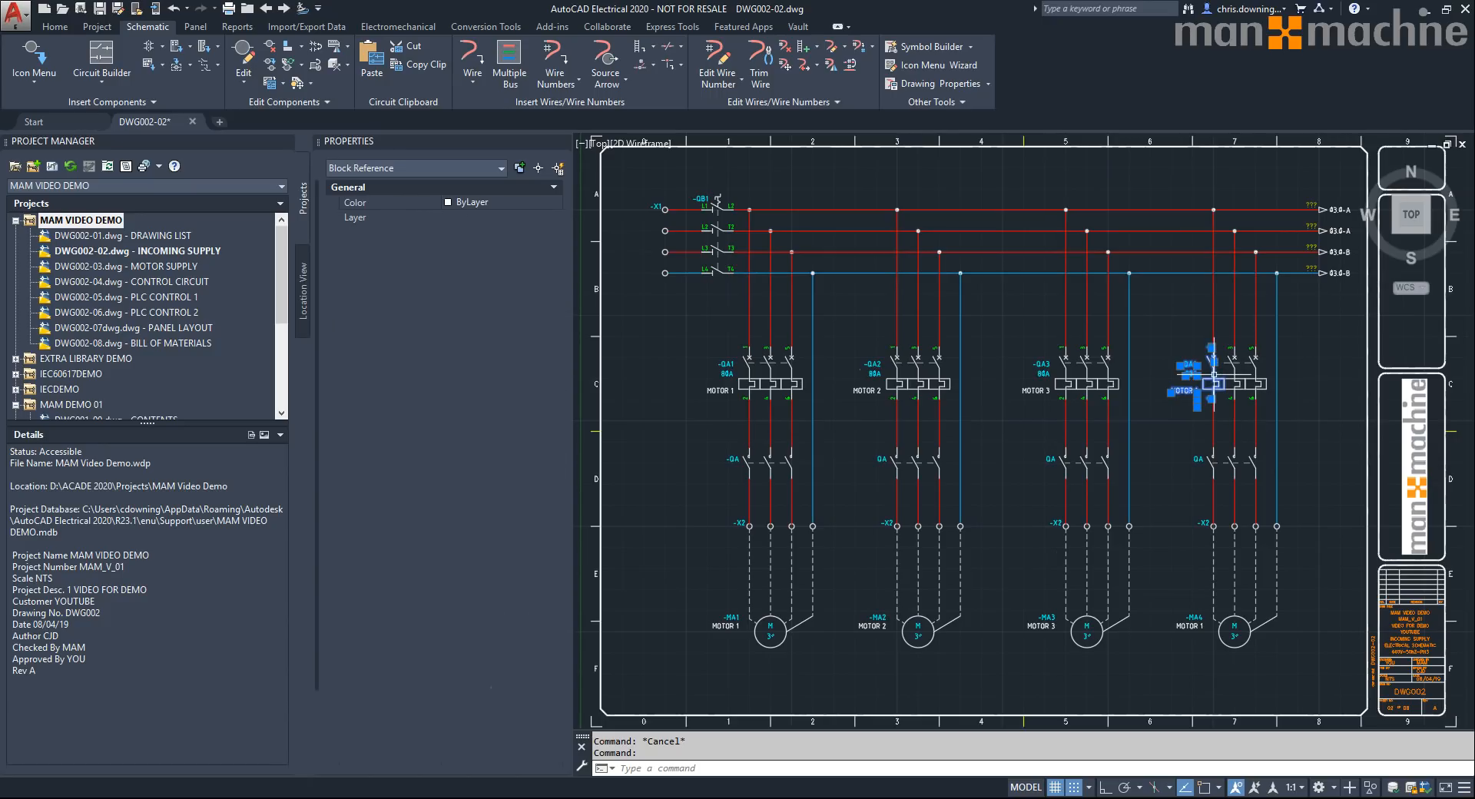
pyautogui.scroll(-2, 504, 680)
pyautogui.click(501, 696)
pyautogui.write('4')
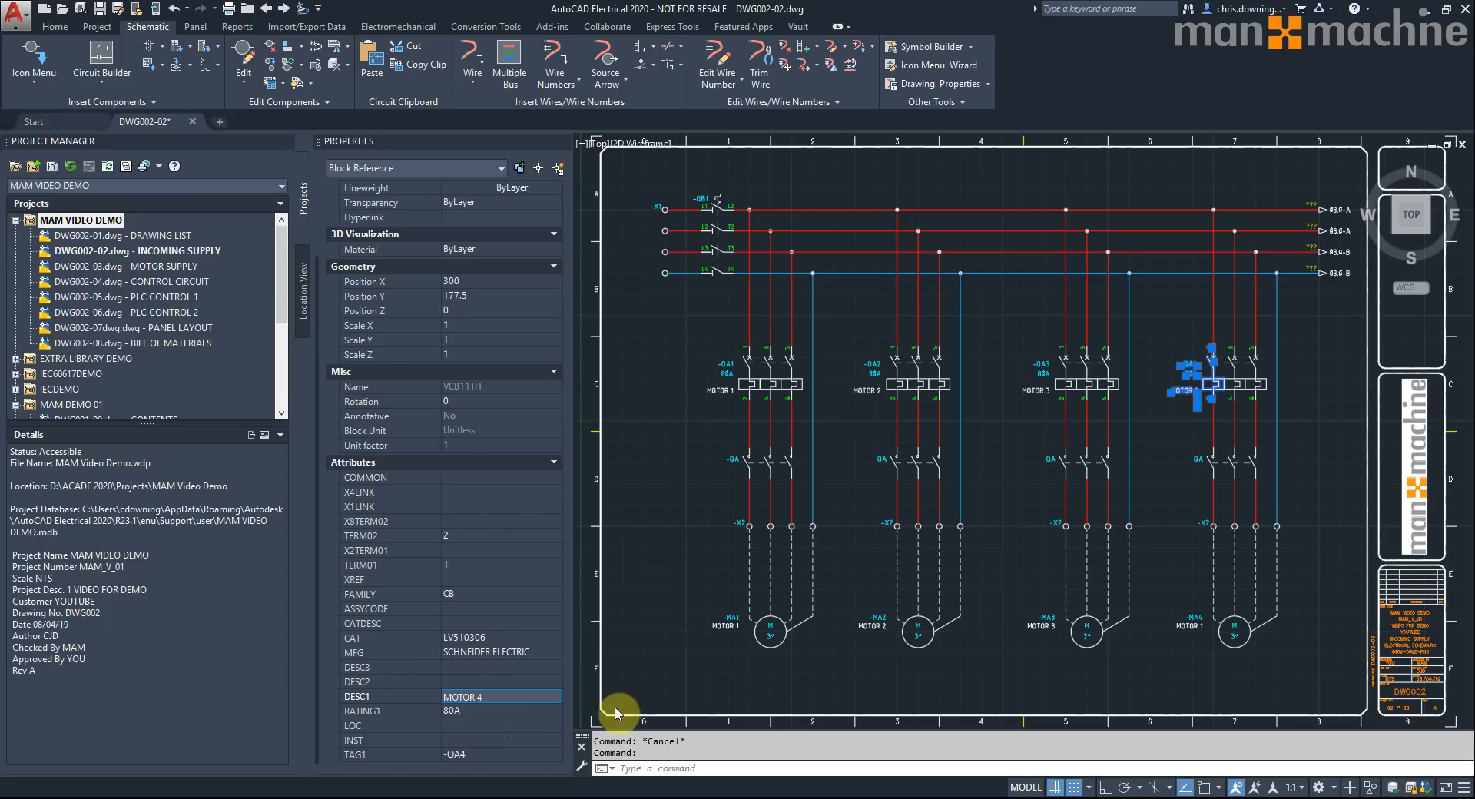
pyautogui.press('Escape')
pyautogui.click(1185, 619)
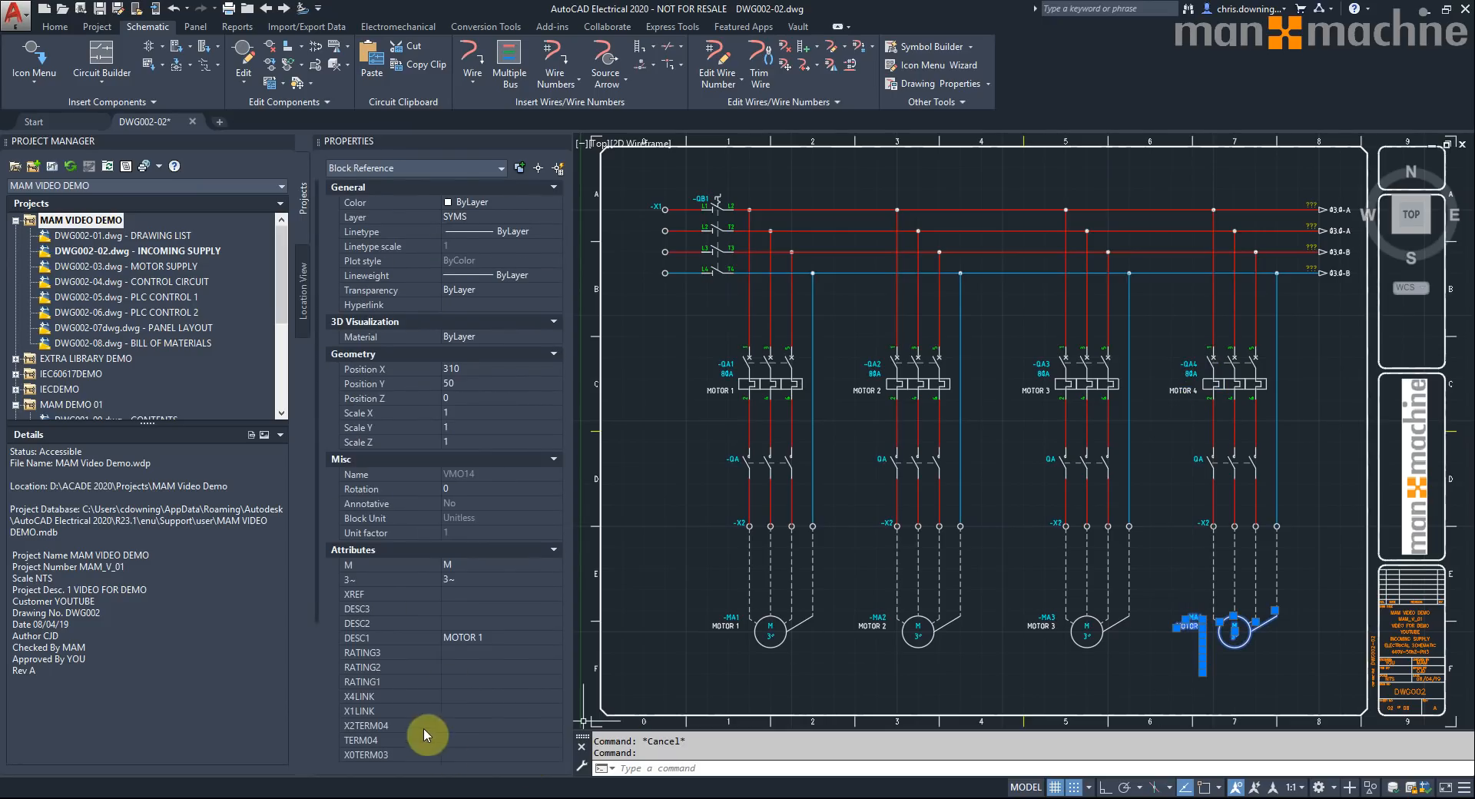
pyautogui.click(522, 630)
pyautogui.write('4')
pyautogui.press('Return')
pyautogui.press('Escape')
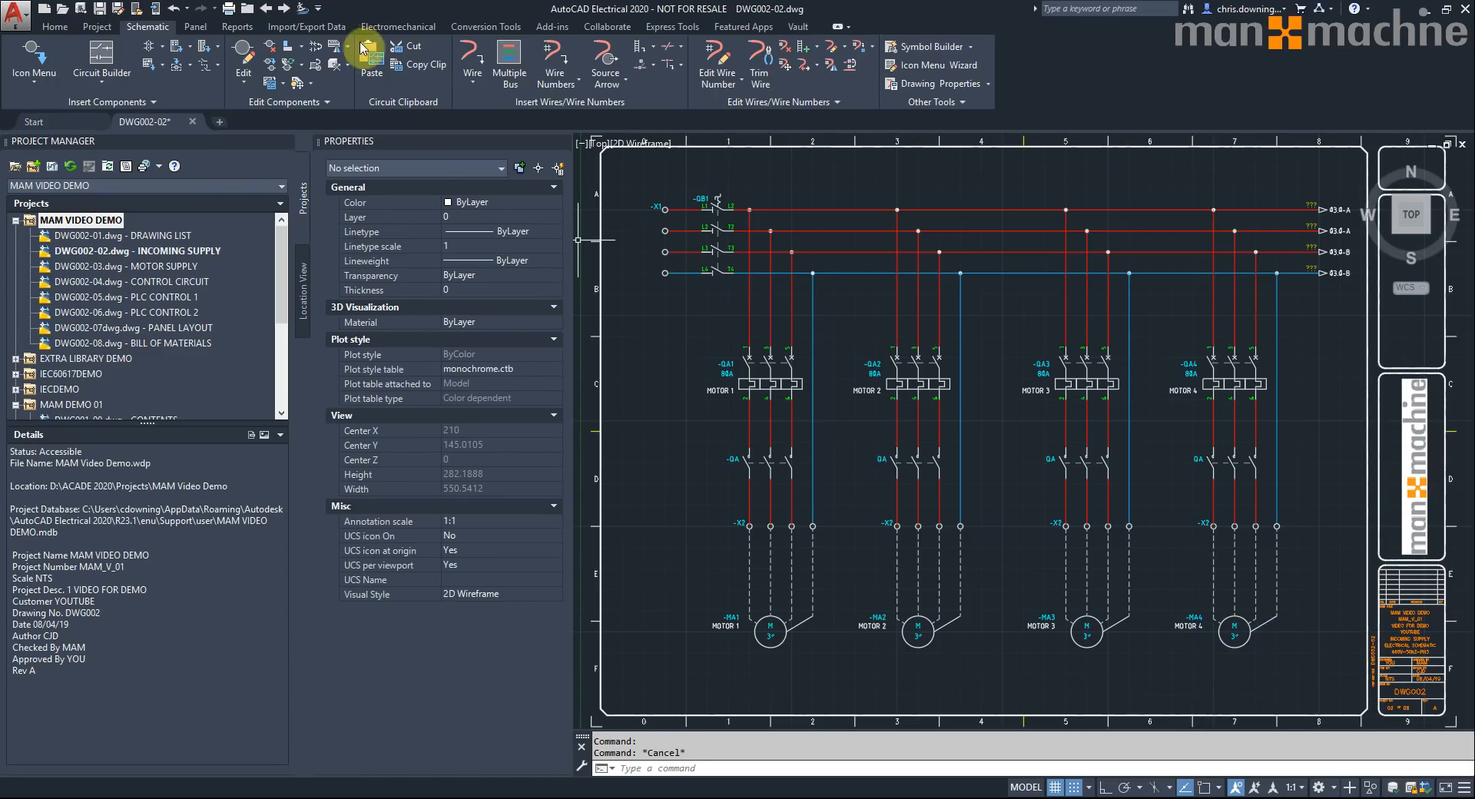
# - Go to drawing DWG002-03 and apply Retag/Update to the four destination arrows at the start of the supply lines
pyautogui.click(284, 8)
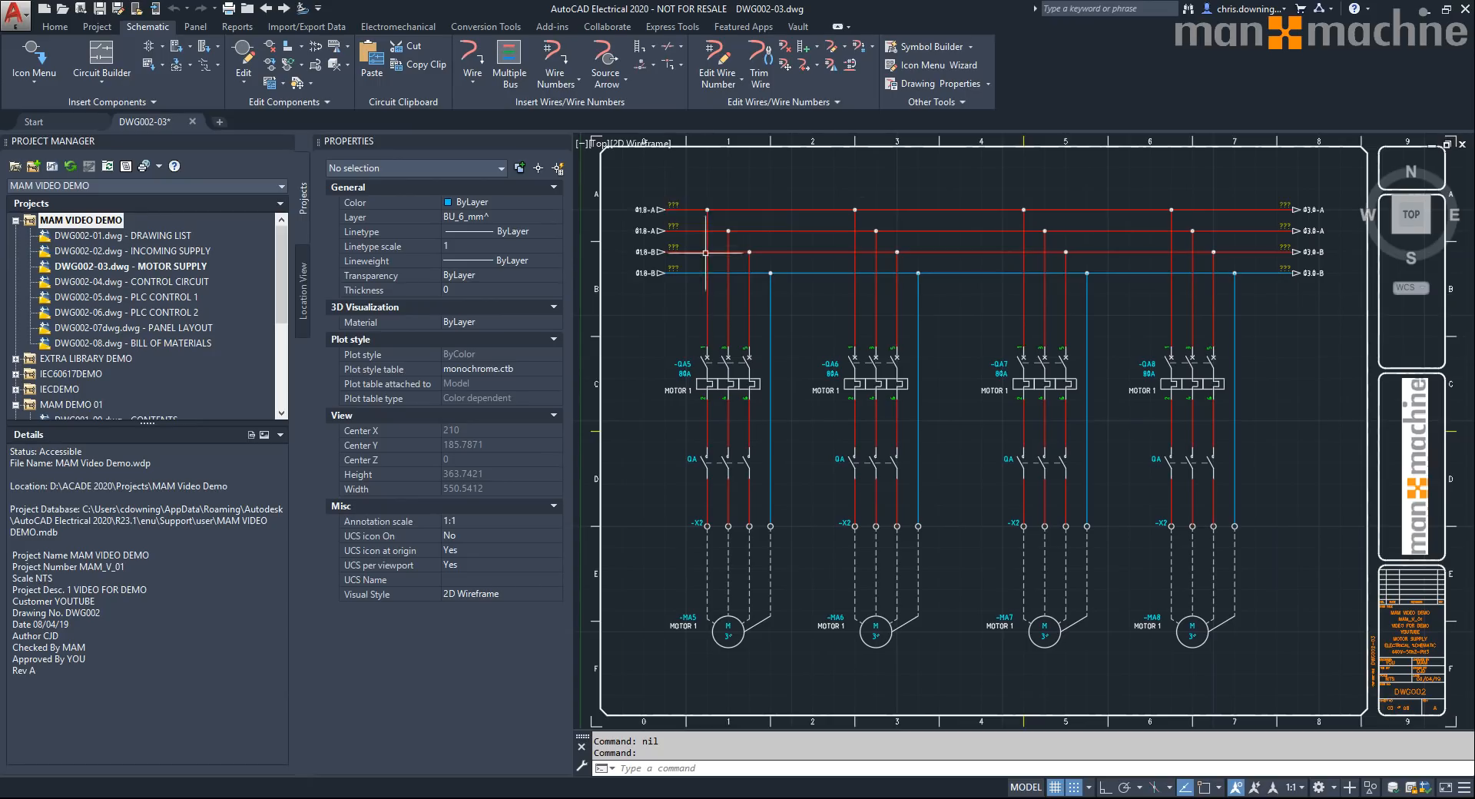
pyautogui.rightClick(642, 204)
pyautogui.click(698, 227)
pyautogui.rightClick(652, 232)
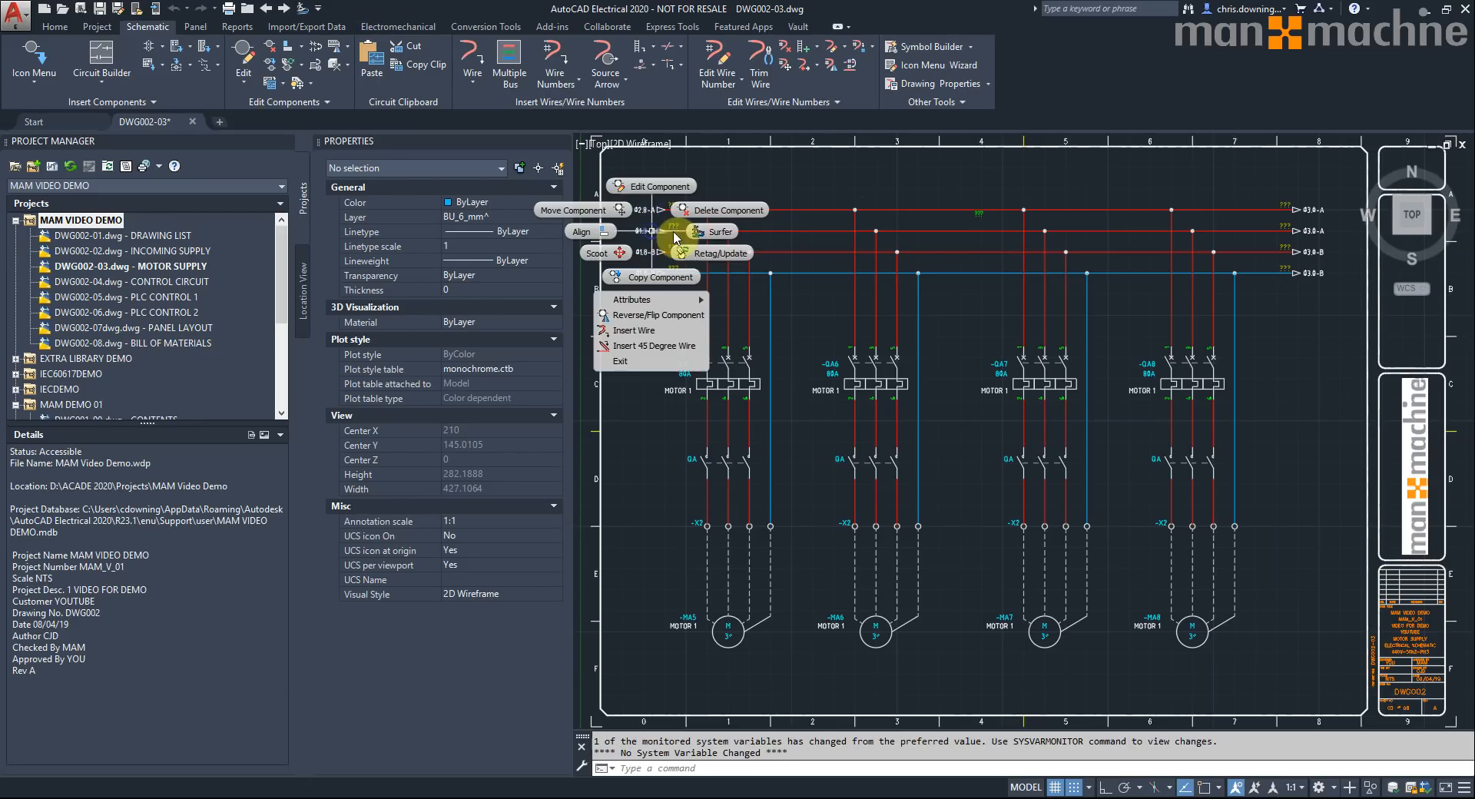
pyautogui.click(675, 238)
pyautogui.rightClick(656, 255)
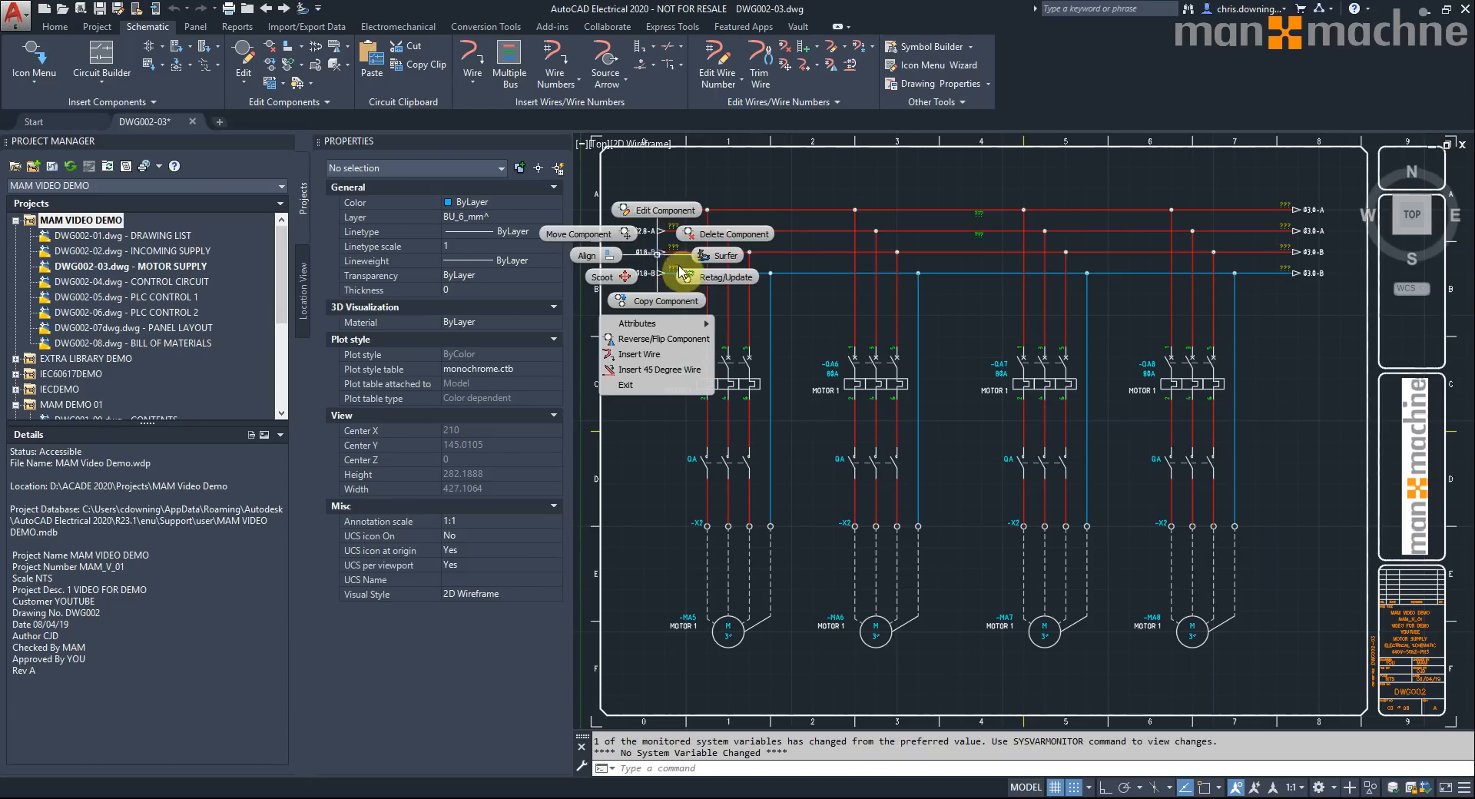
pyautogui.click(679, 270)
pyautogui.rightClick(657, 285)
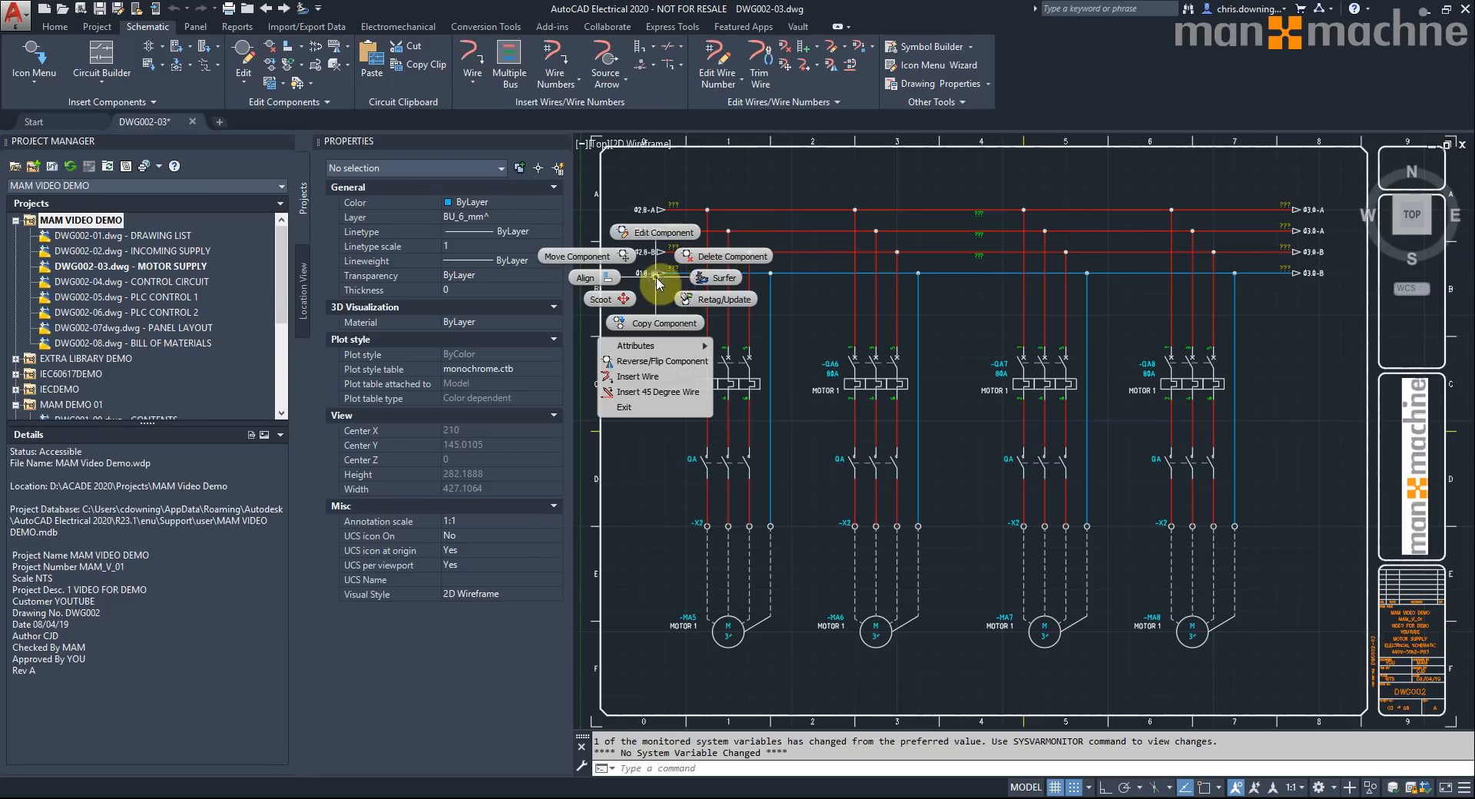
pyautogui.click(698, 290)
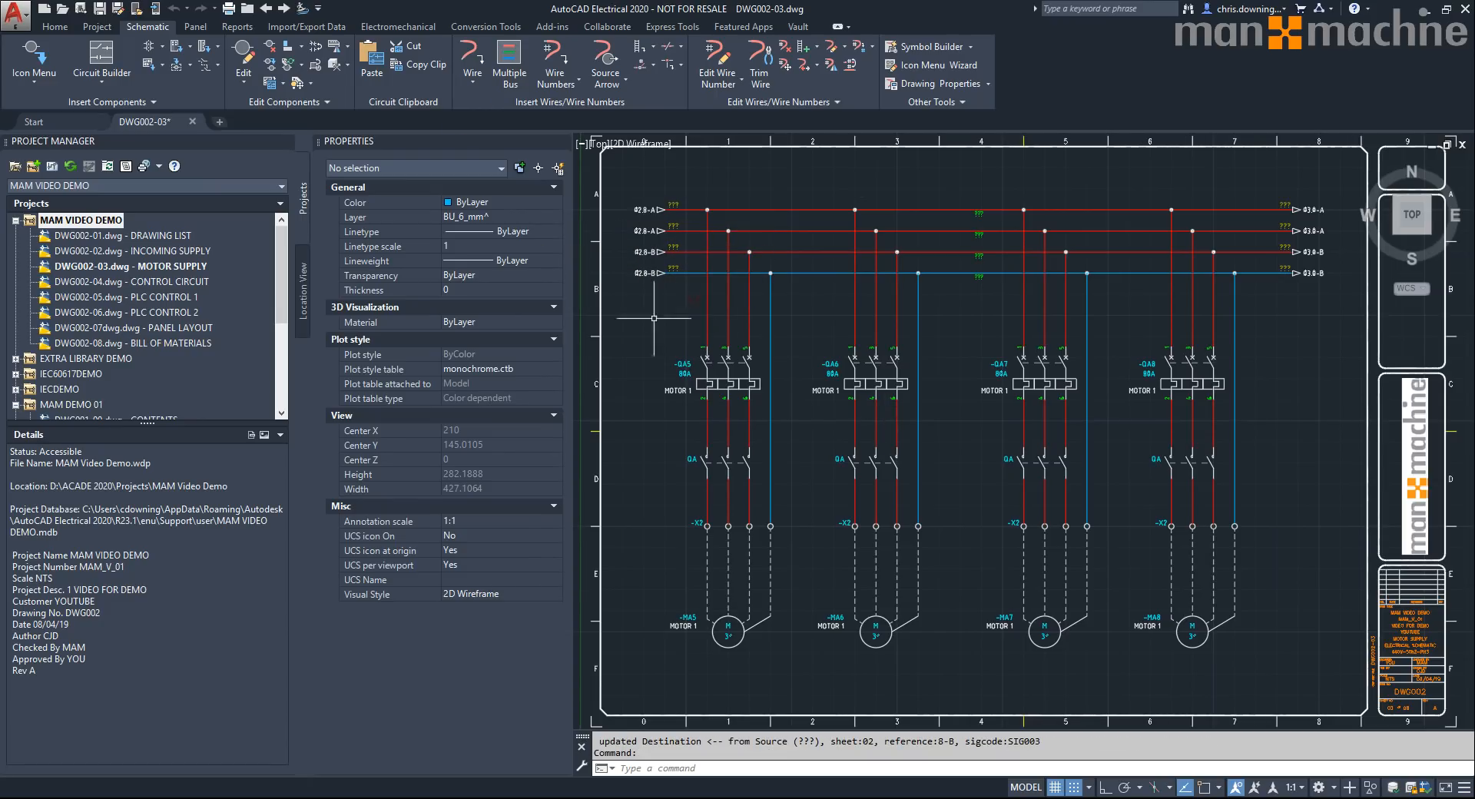
# - Return to drawing DWG002-02 and number its wires drawing-wide with Tag/retag all, Sequential from 1, and the wire layer format overrides
pyautogui.click(268, 9)
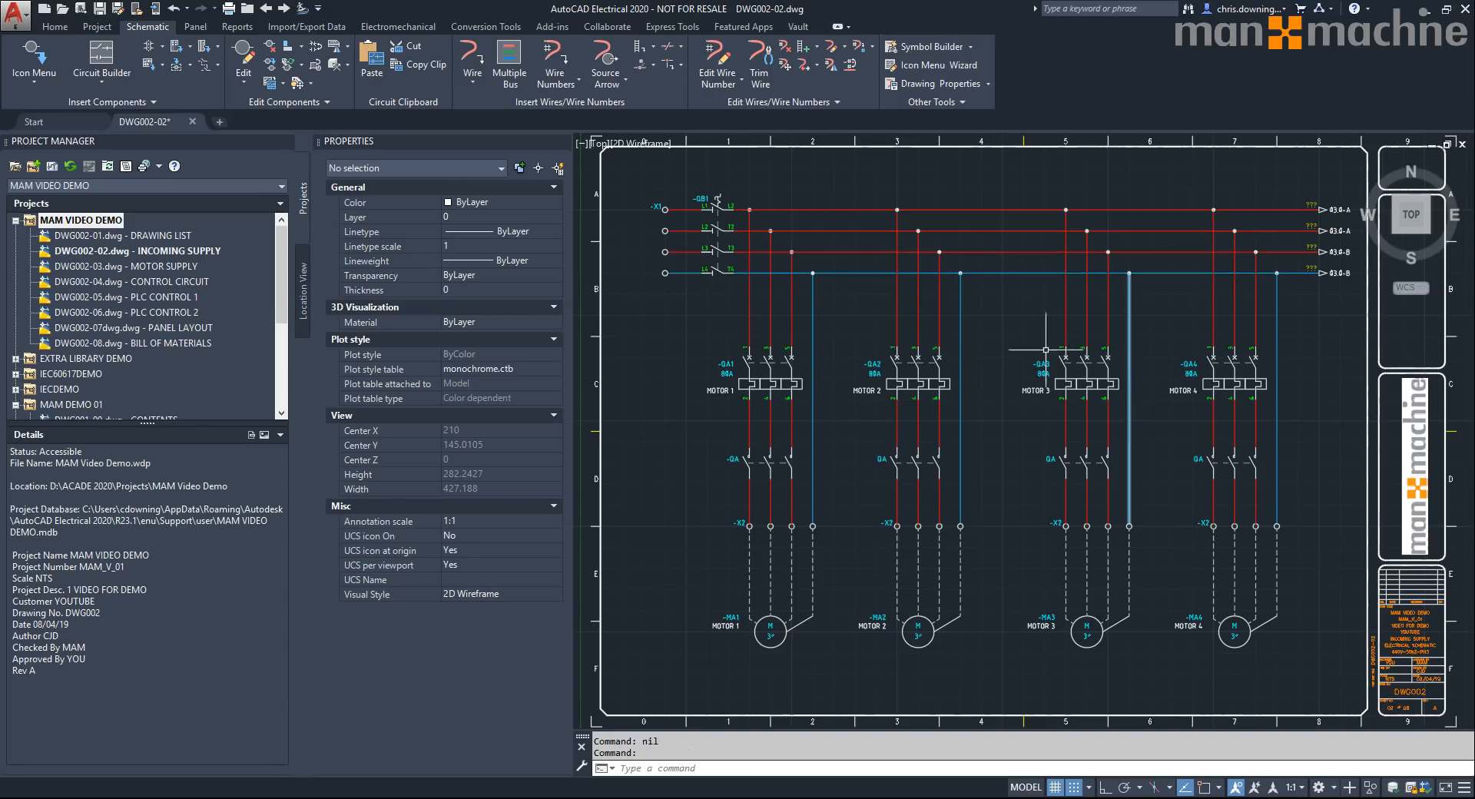
pyautogui.click(566, 51)
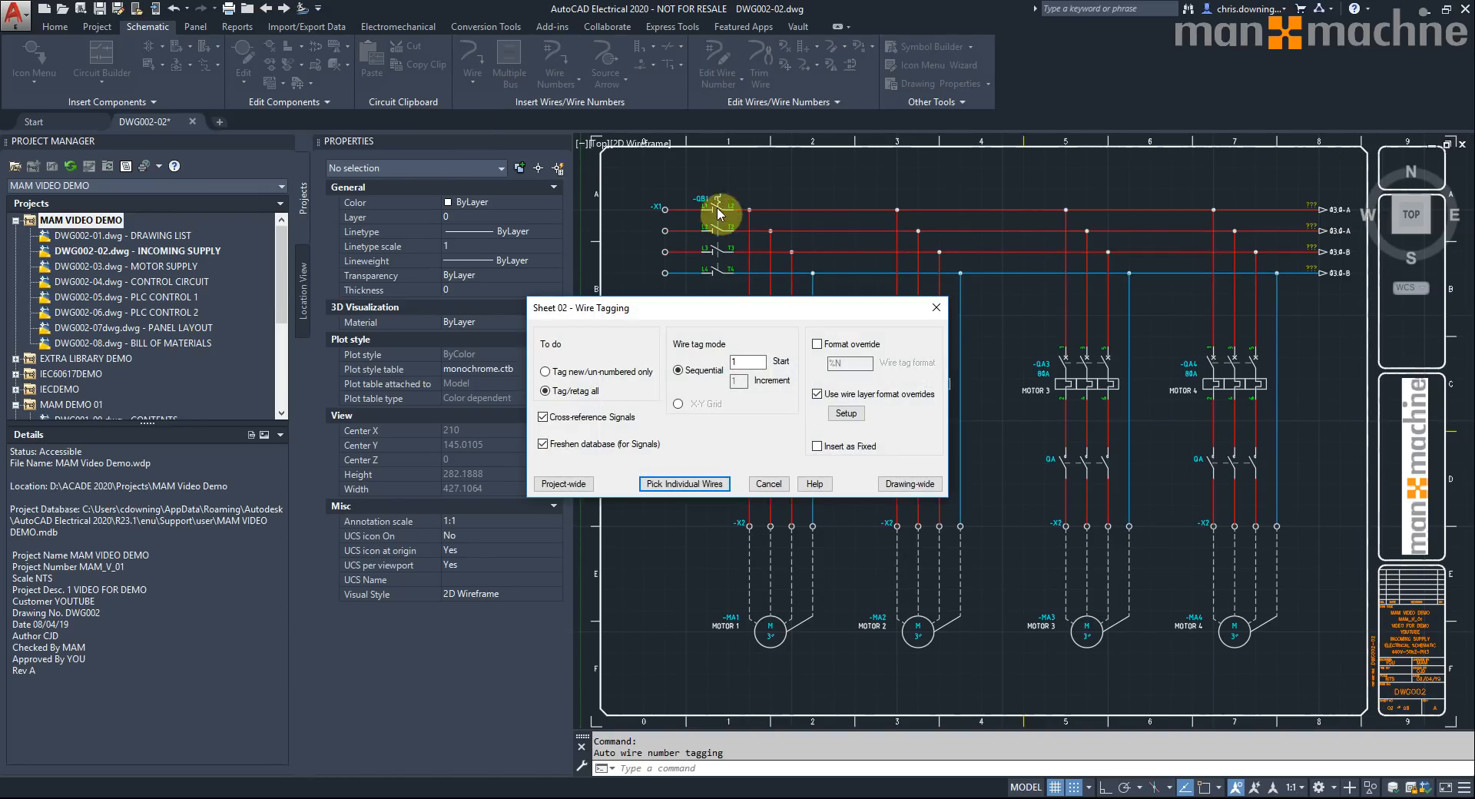
pyautogui.click(854, 419)
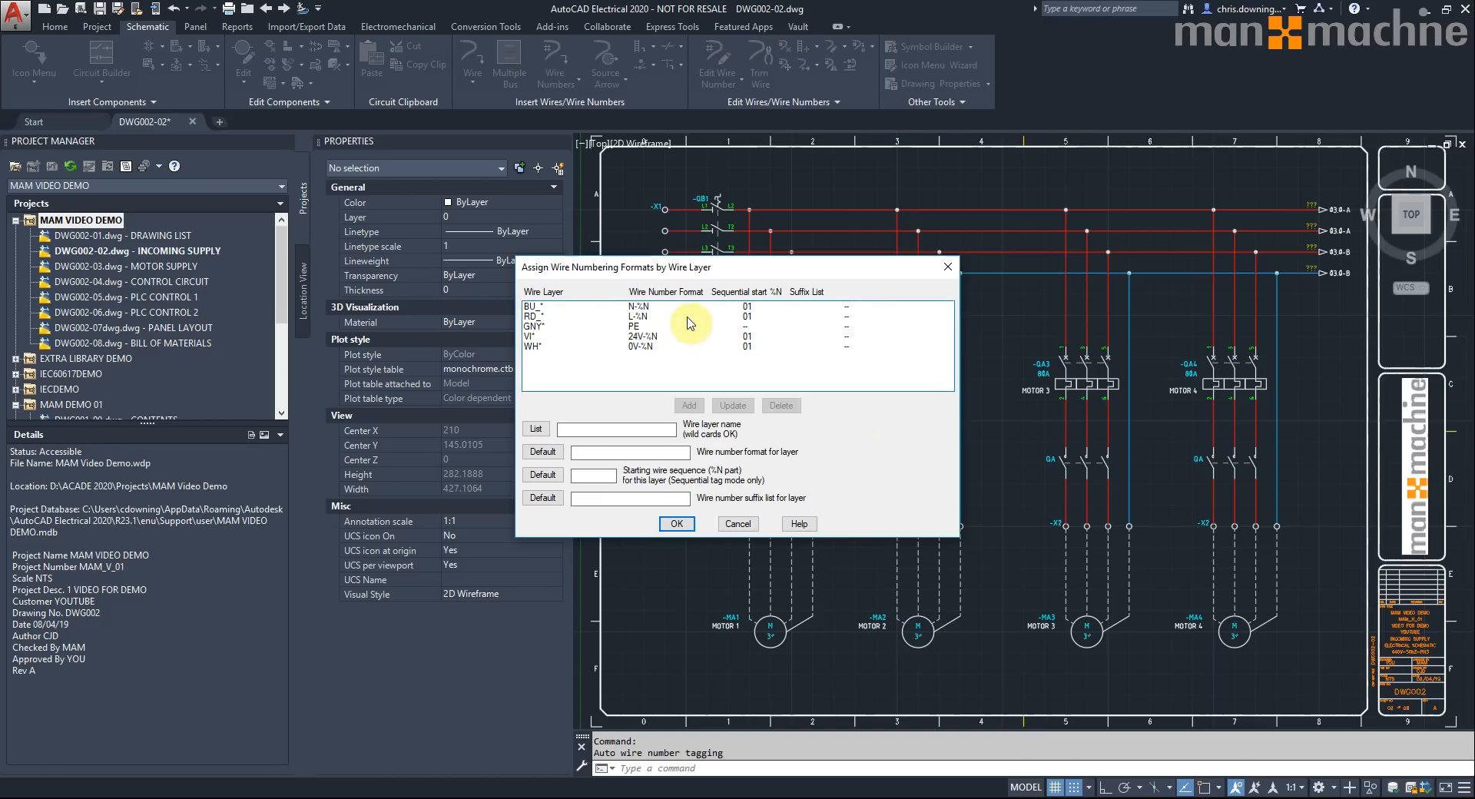
pyautogui.click(676, 525)
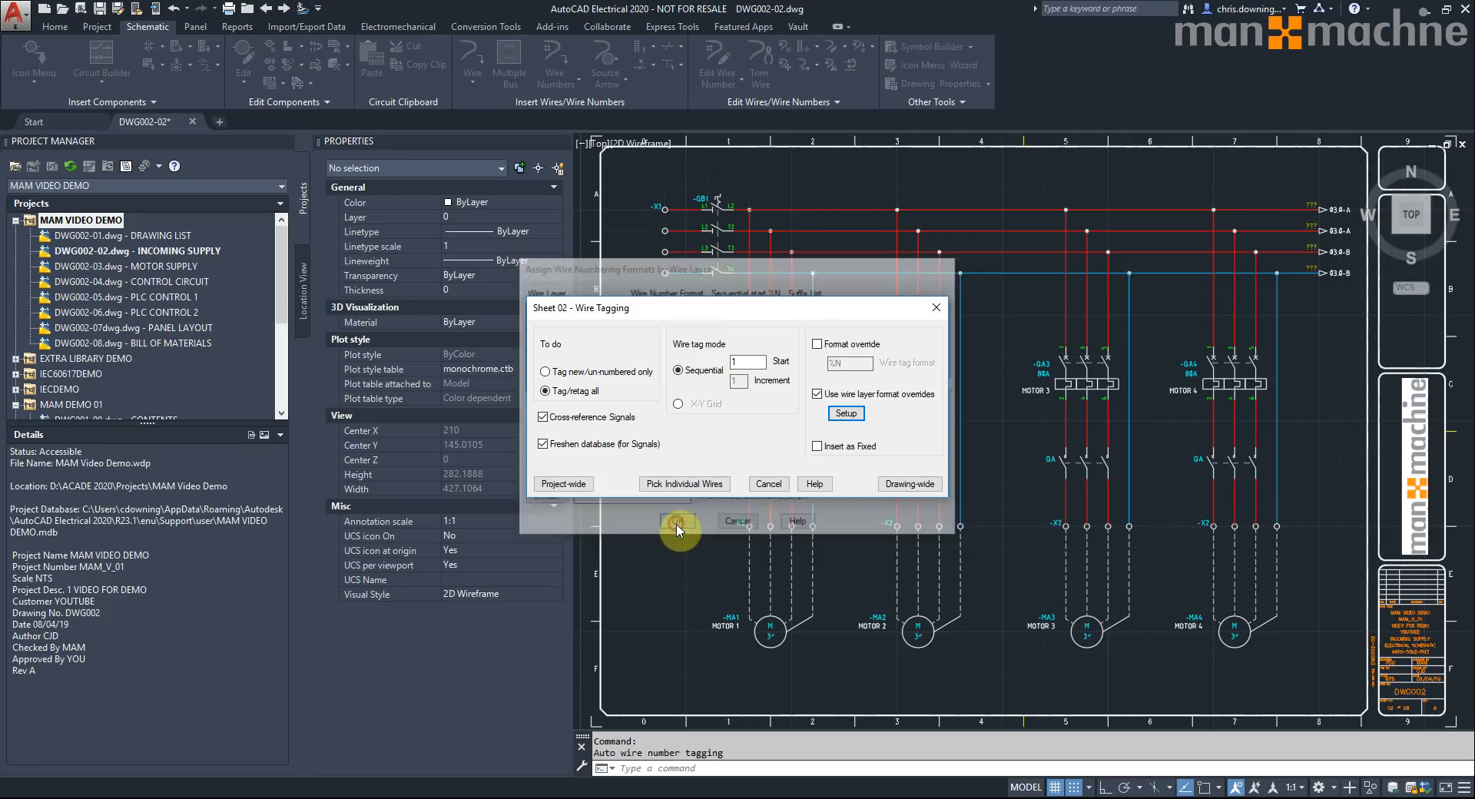
pyautogui.click(892, 485)
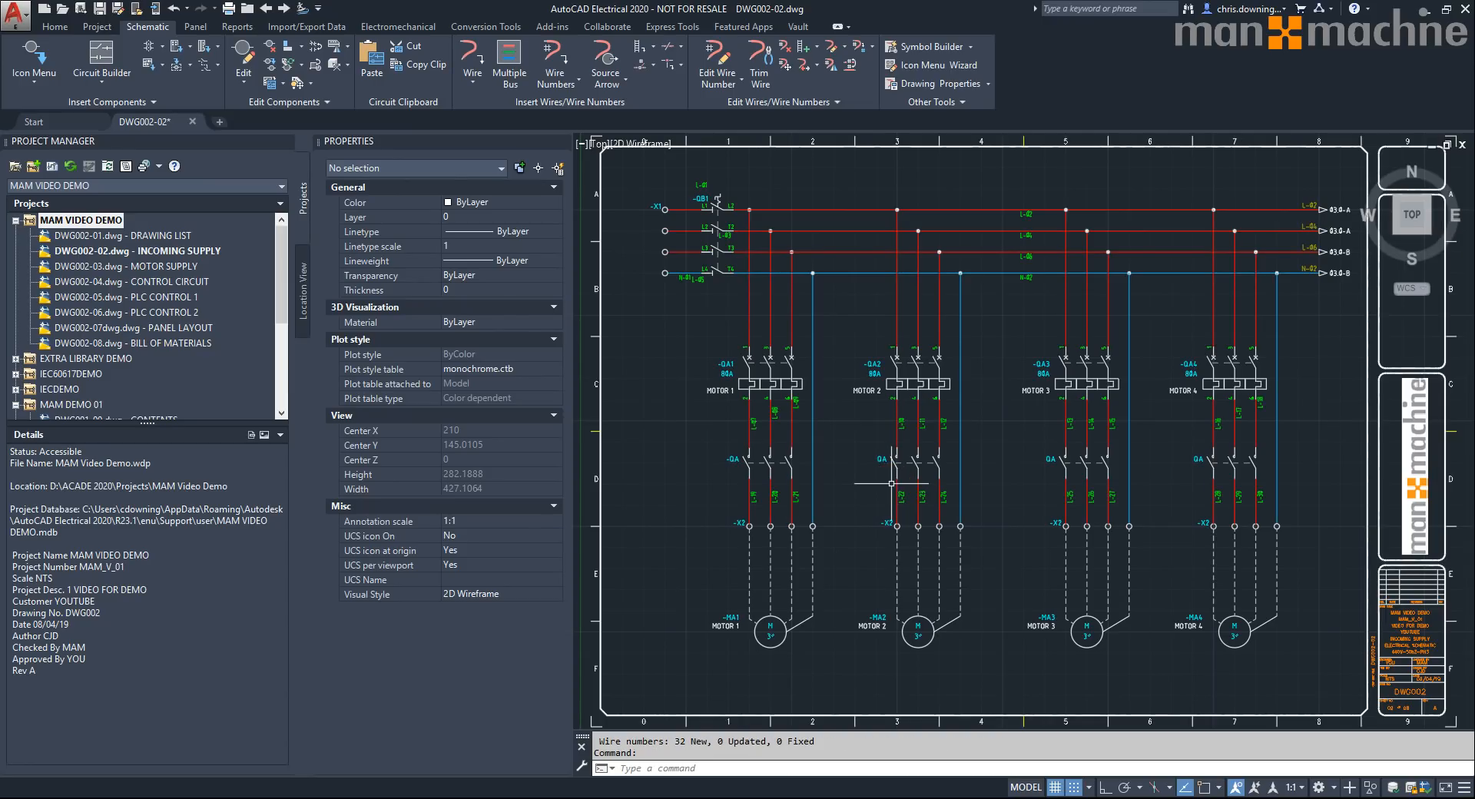
# - Align the wire numbers below the motor circuits' breakers horizontally with the wire number on the first circuit's first wire
pyautogui.moveTo(1250, 403); pyautogui.dragTo(1197, 399, button='middle')
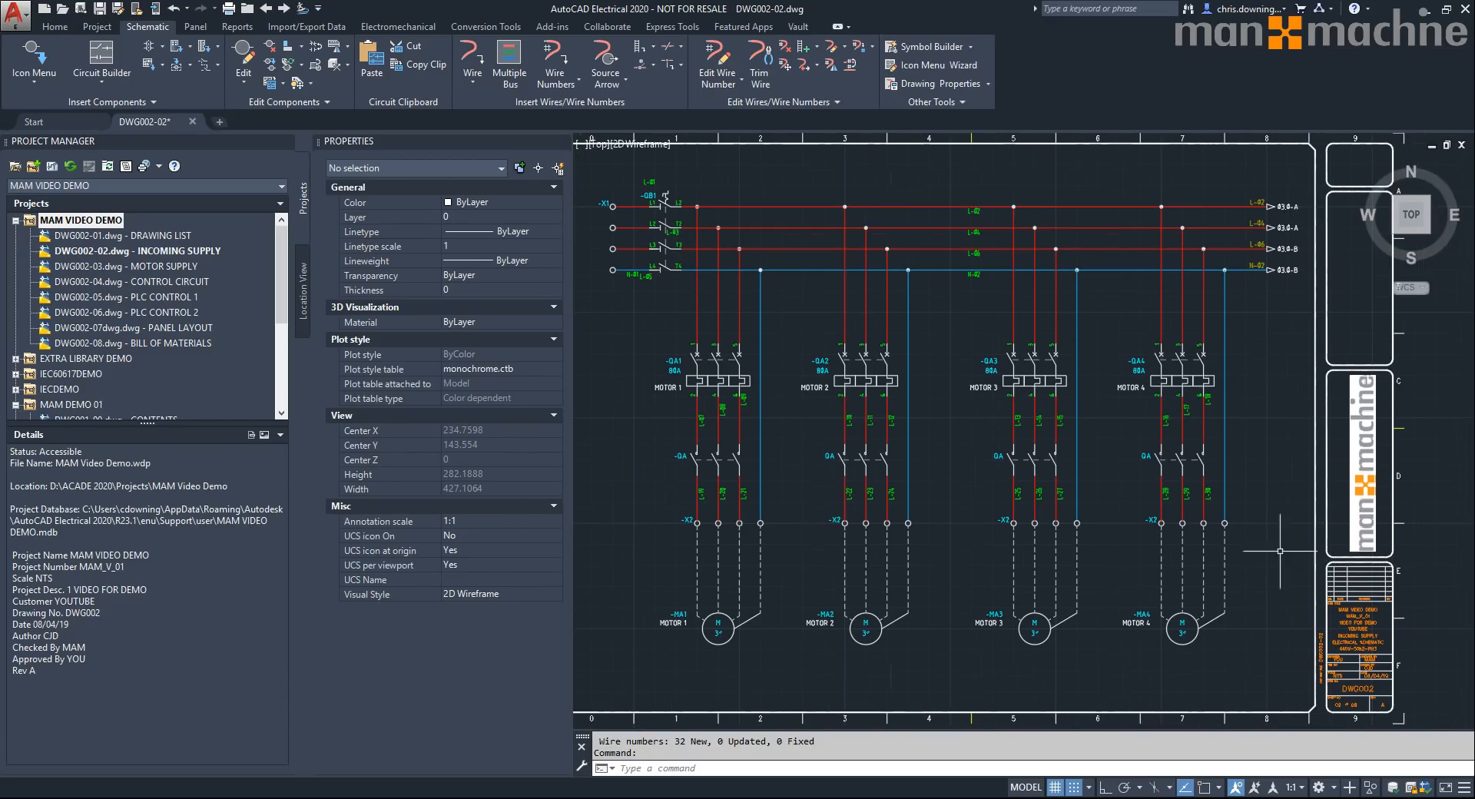
pyautogui.click(289, 46)
pyautogui.click(700, 420)
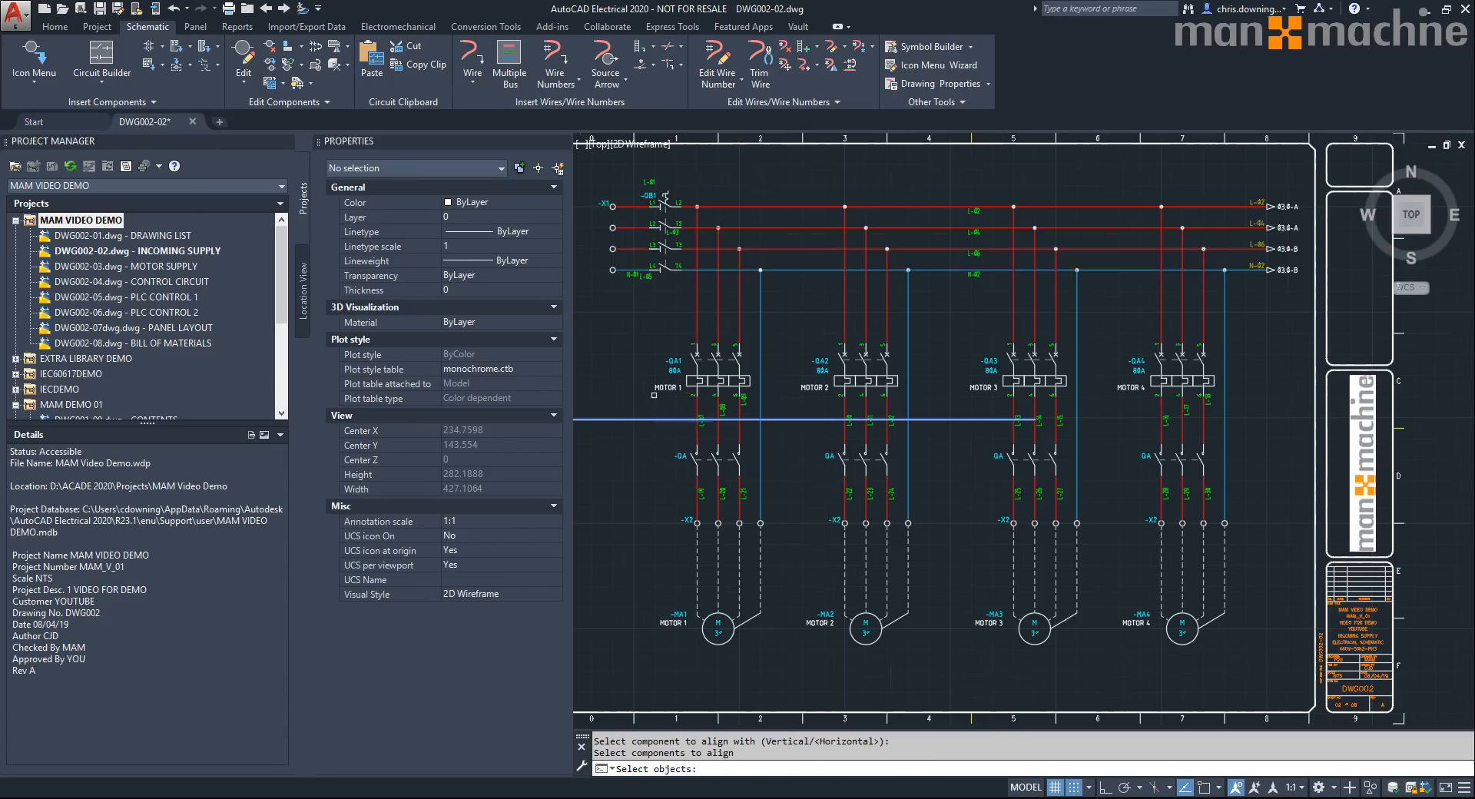
pyautogui.click(722, 408)
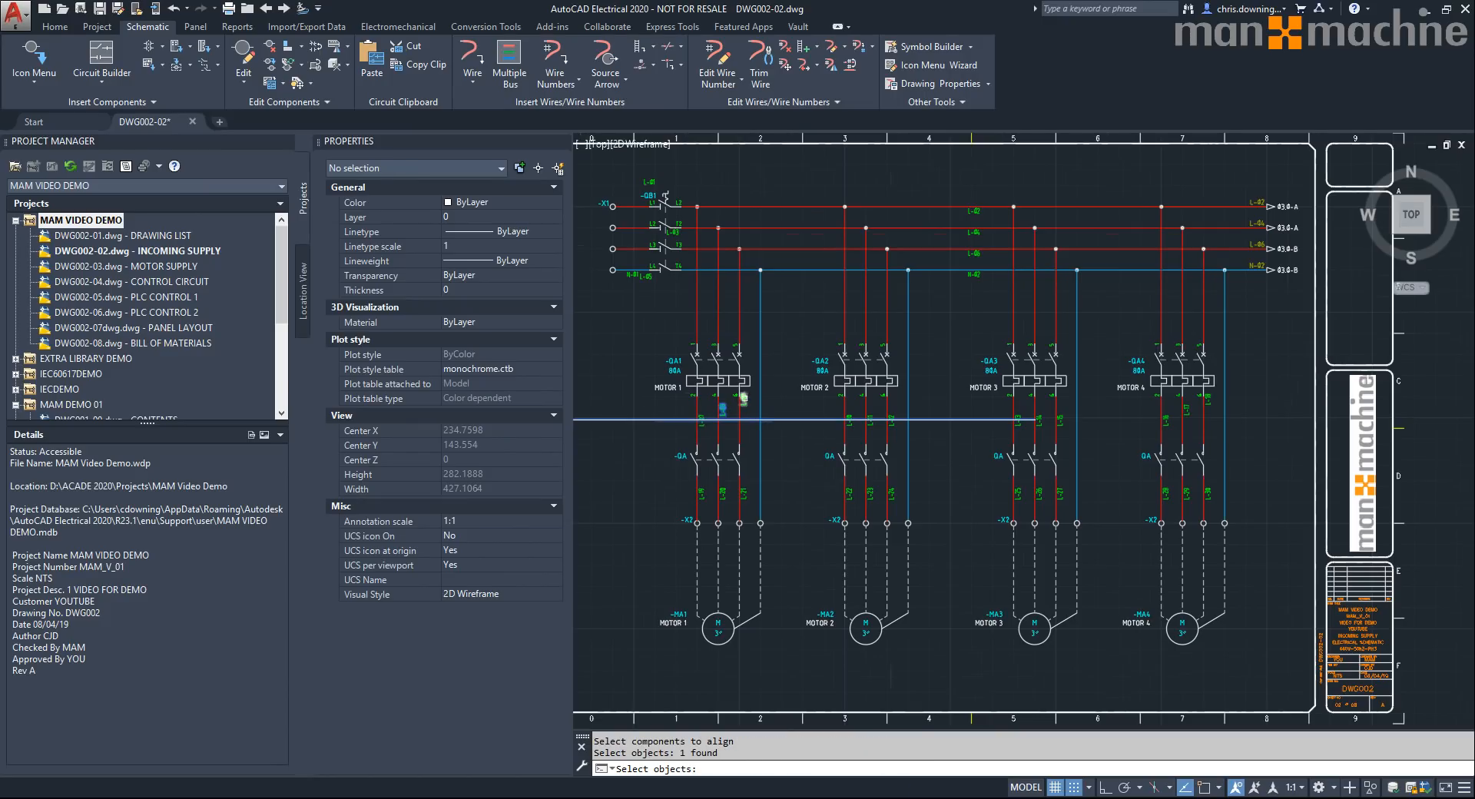
pyautogui.moveTo(815, 395); pyautogui.dragTo(1270, 471)
pyautogui.click(1209, 401)
pyautogui.press('Return')
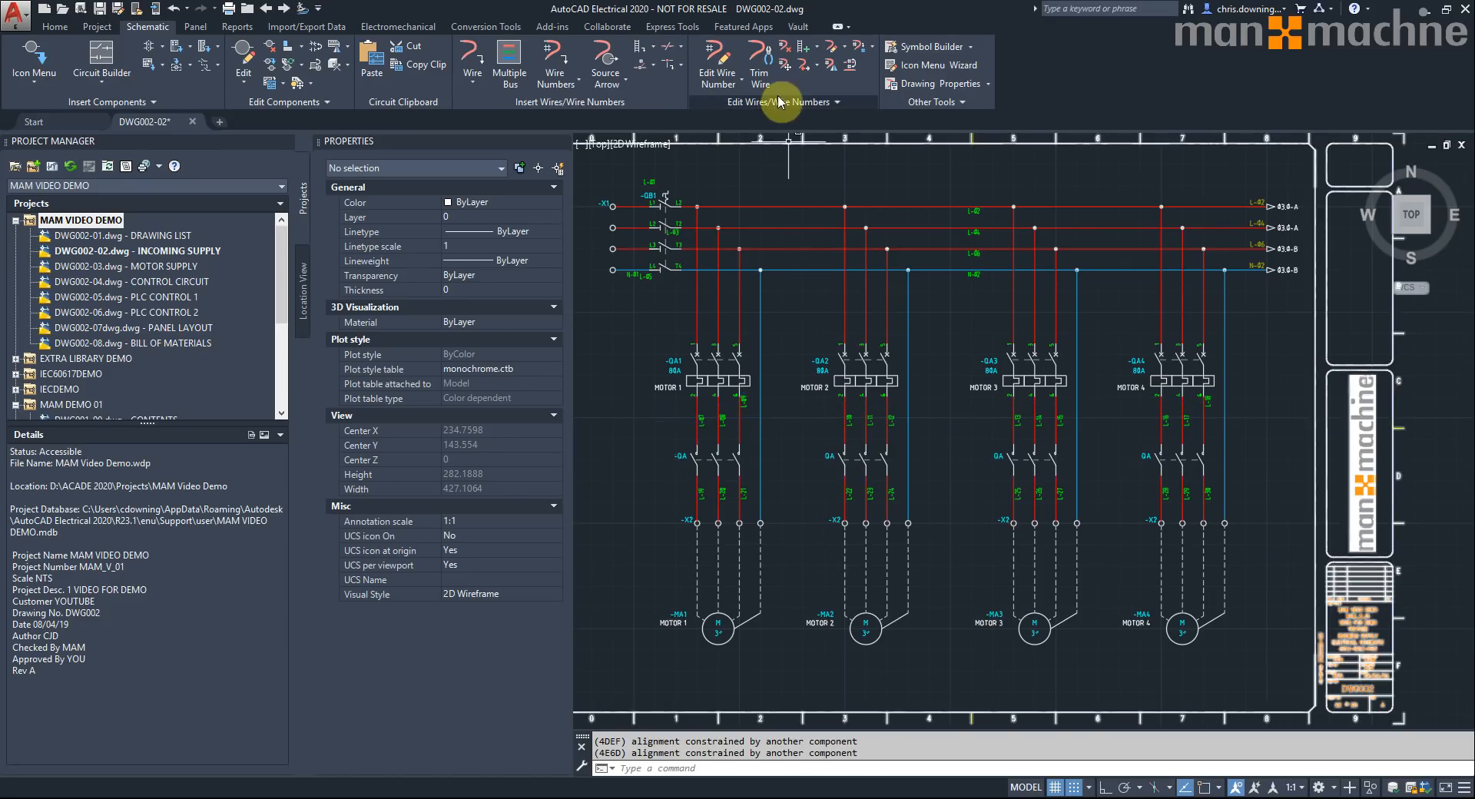
pyautogui.press('Escape')
# - Move wire numbers L-09 and L-18 along their wires into line with the row of numbers below the breakers
pyautogui.click(813, 51)
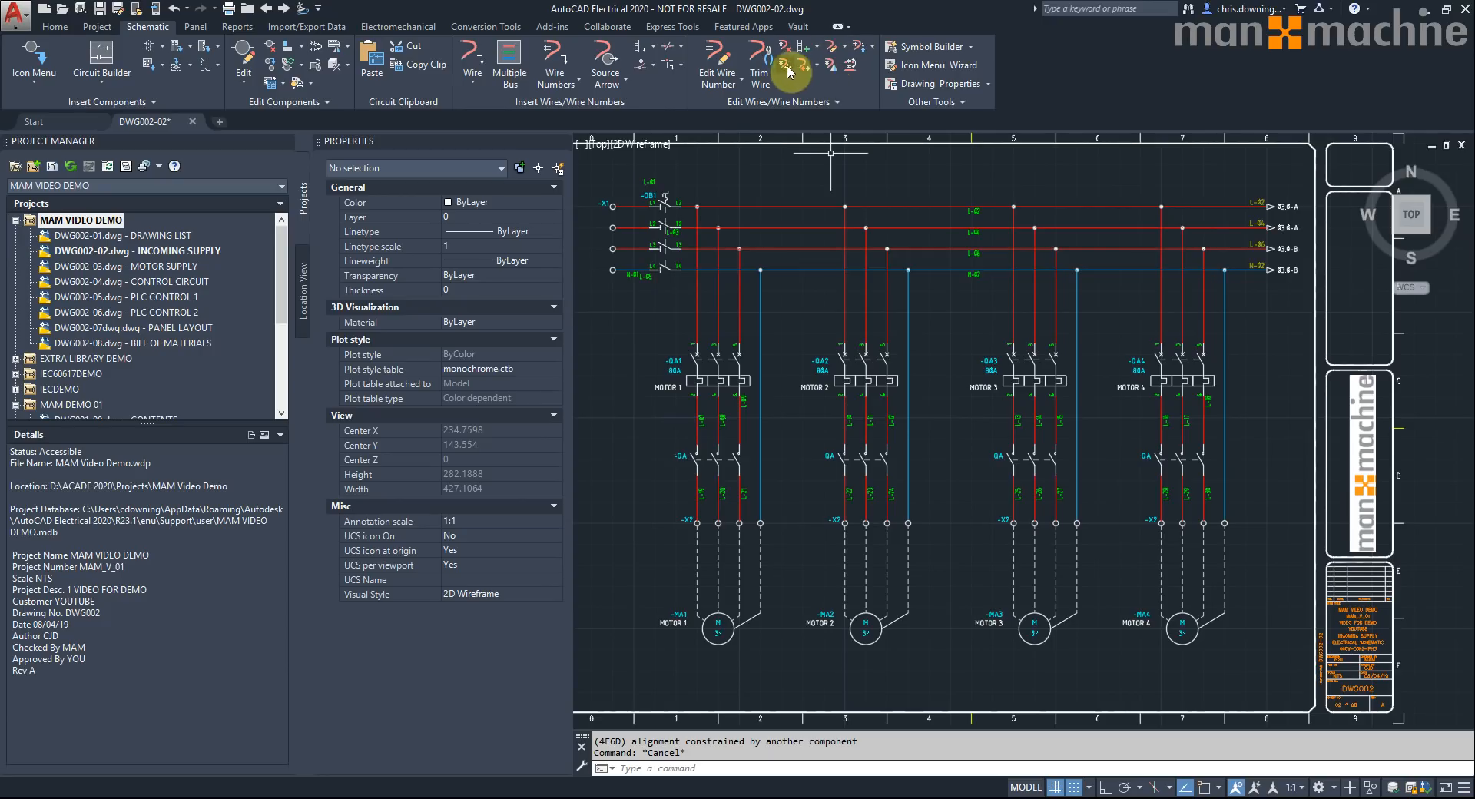
pyautogui.click(739, 422)
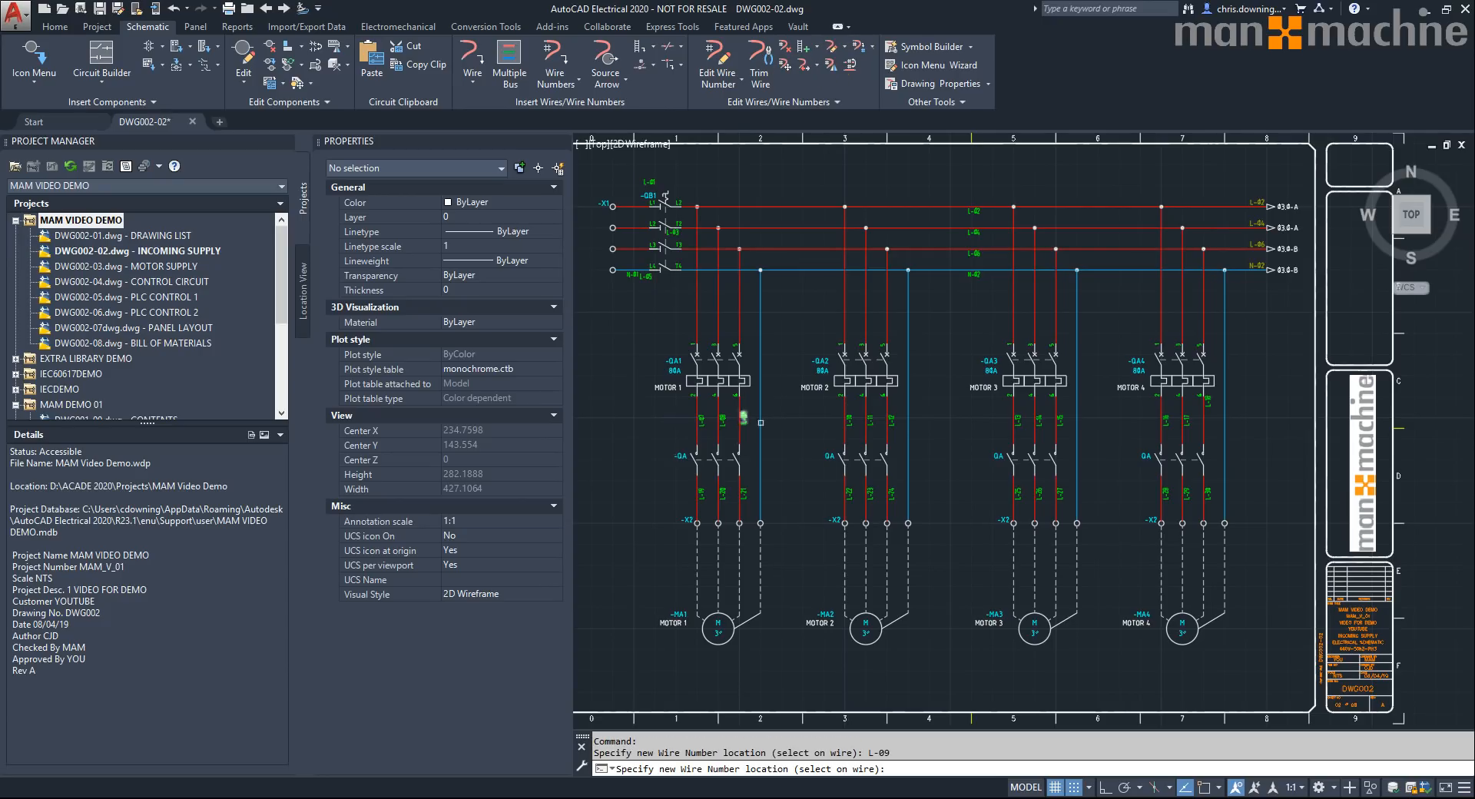
pyautogui.click(1204, 417)
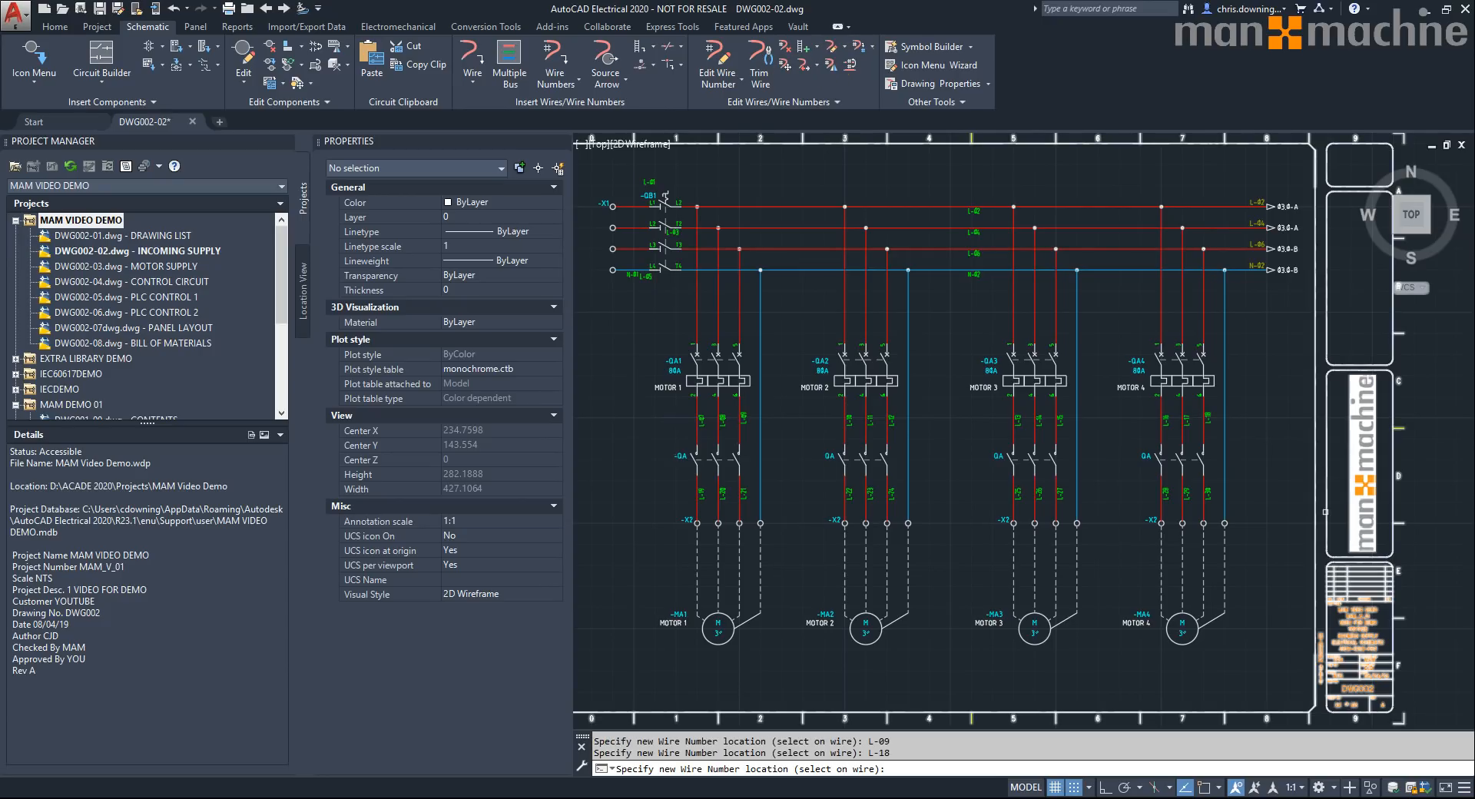
pyautogui.press('Escape')
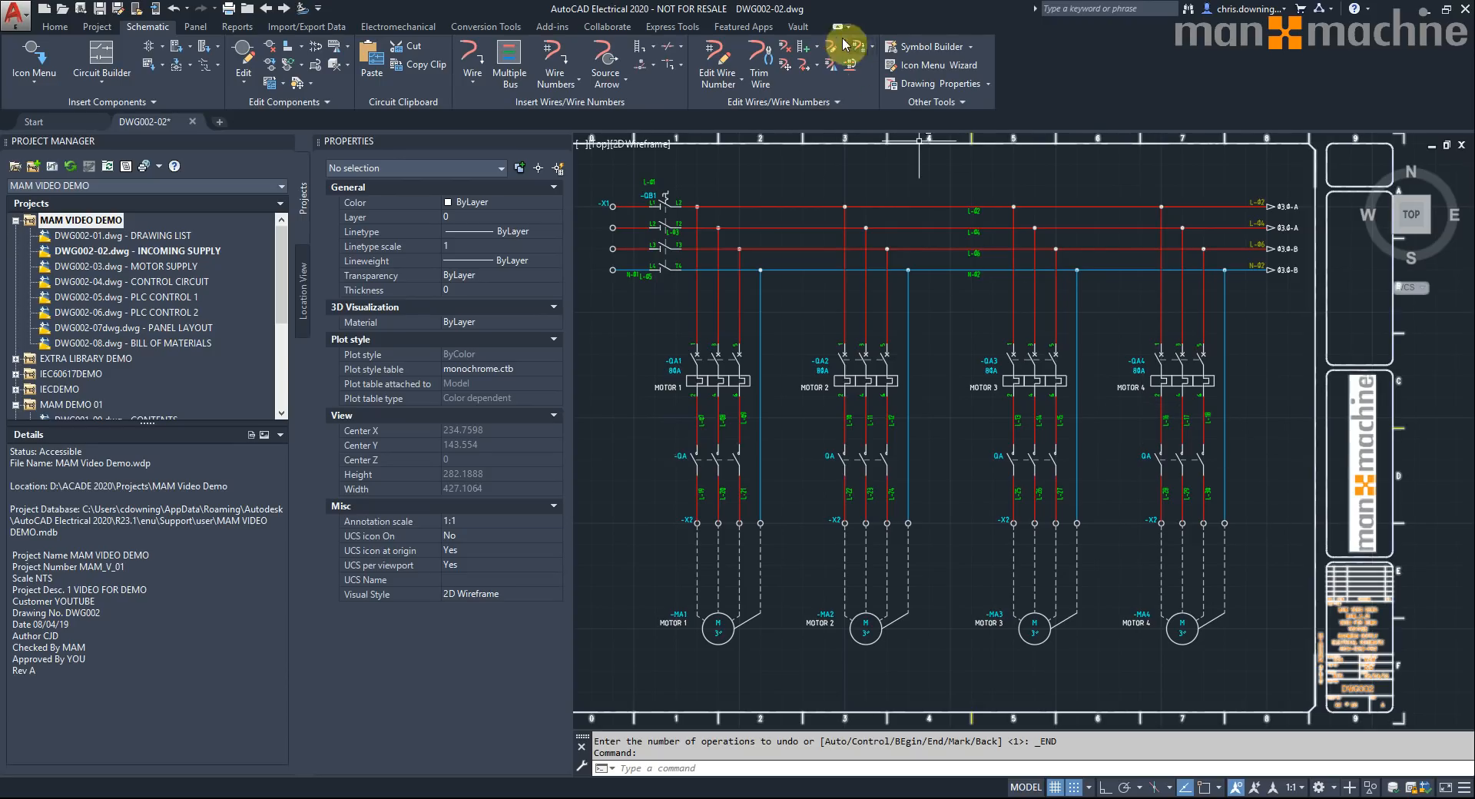
# - Try to move wire number L-01 on the uppermost incoming wire between terminal -X1 and the main switch
pyautogui.click(775, 66)
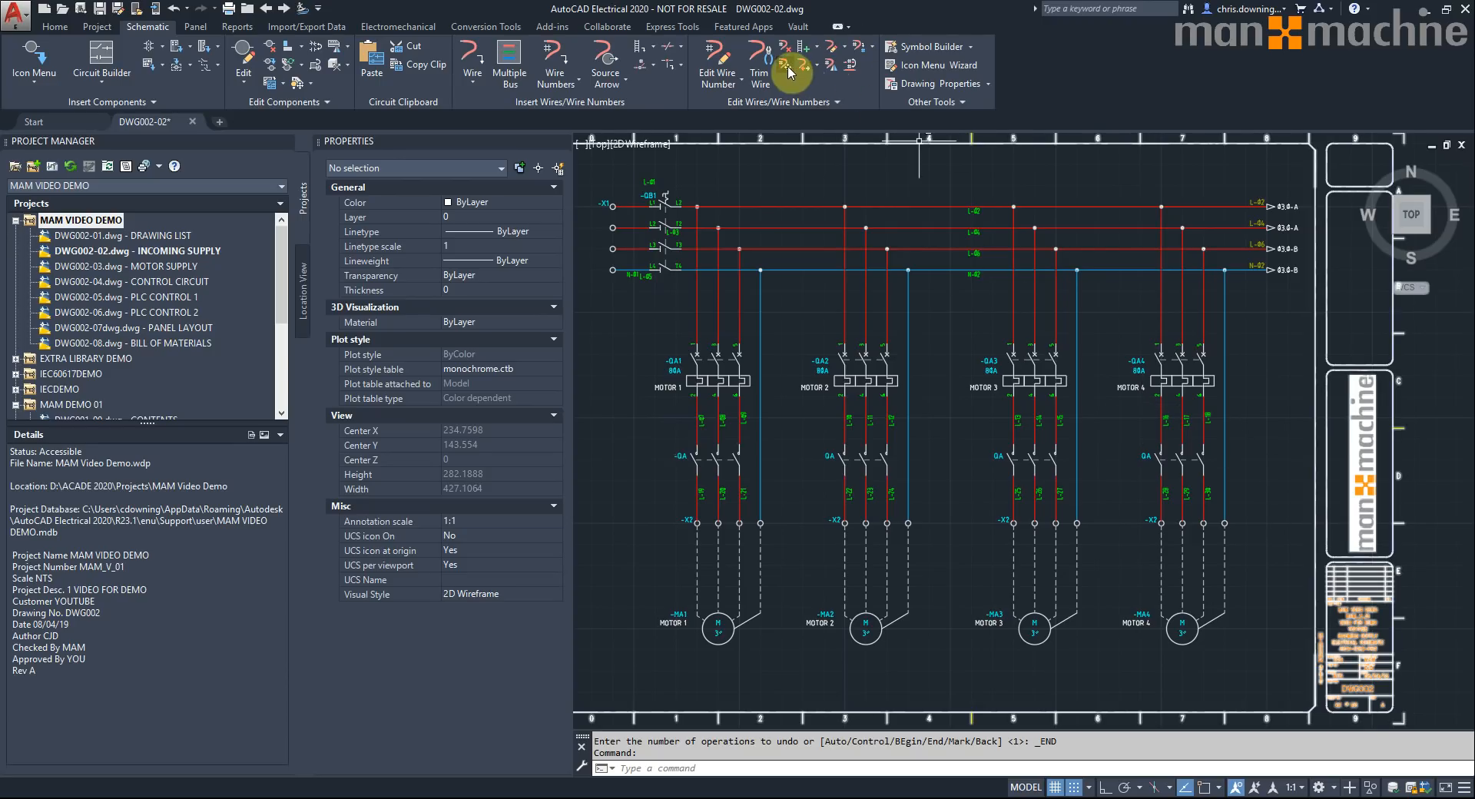
pyautogui.click(633, 206)
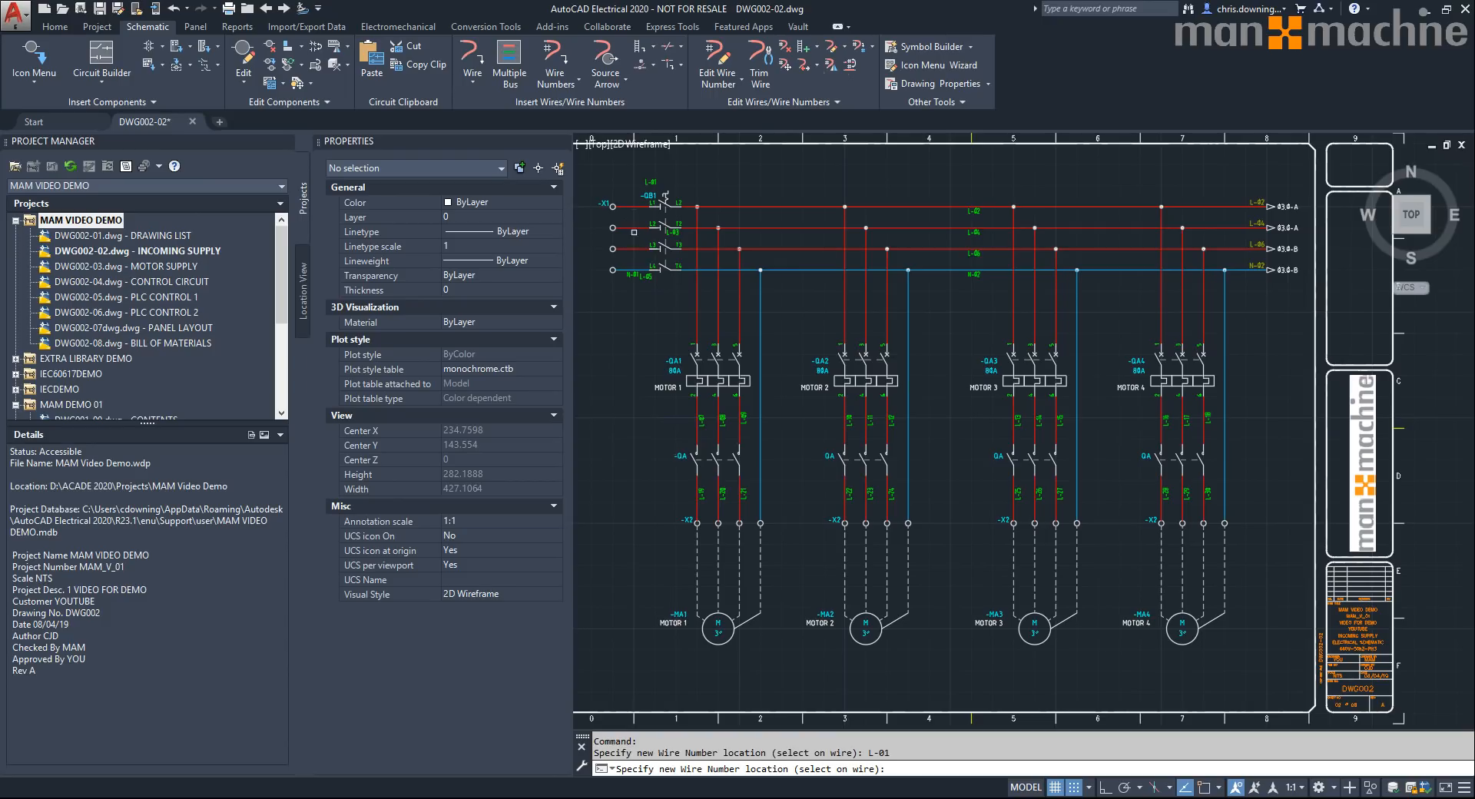
pyautogui.press('Escape')
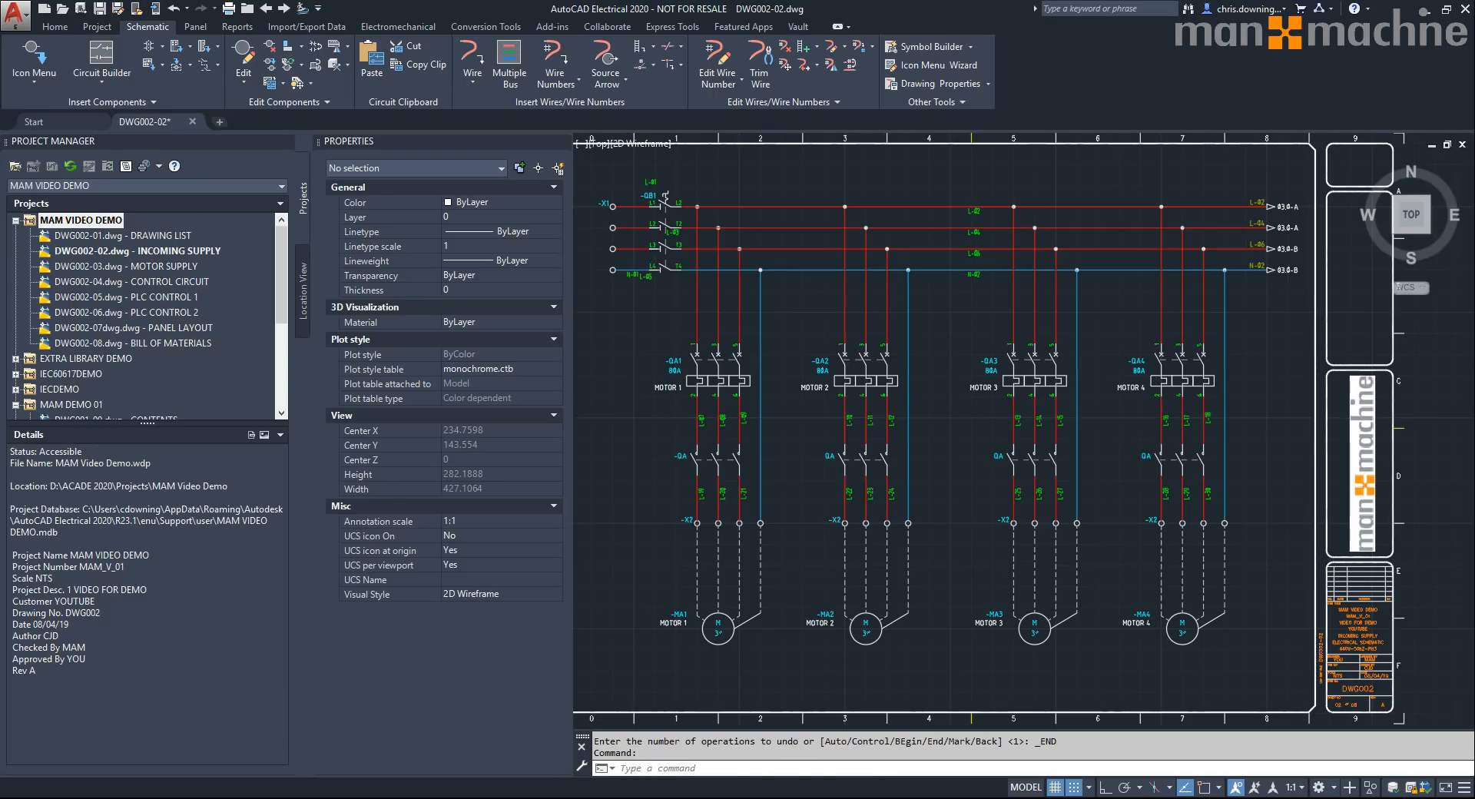
# - Go to drawing DWG002-03 and number its wires drawing-wide with Tag/retag all and the wire layer format overrides
pyautogui.middleClick(788, 142)
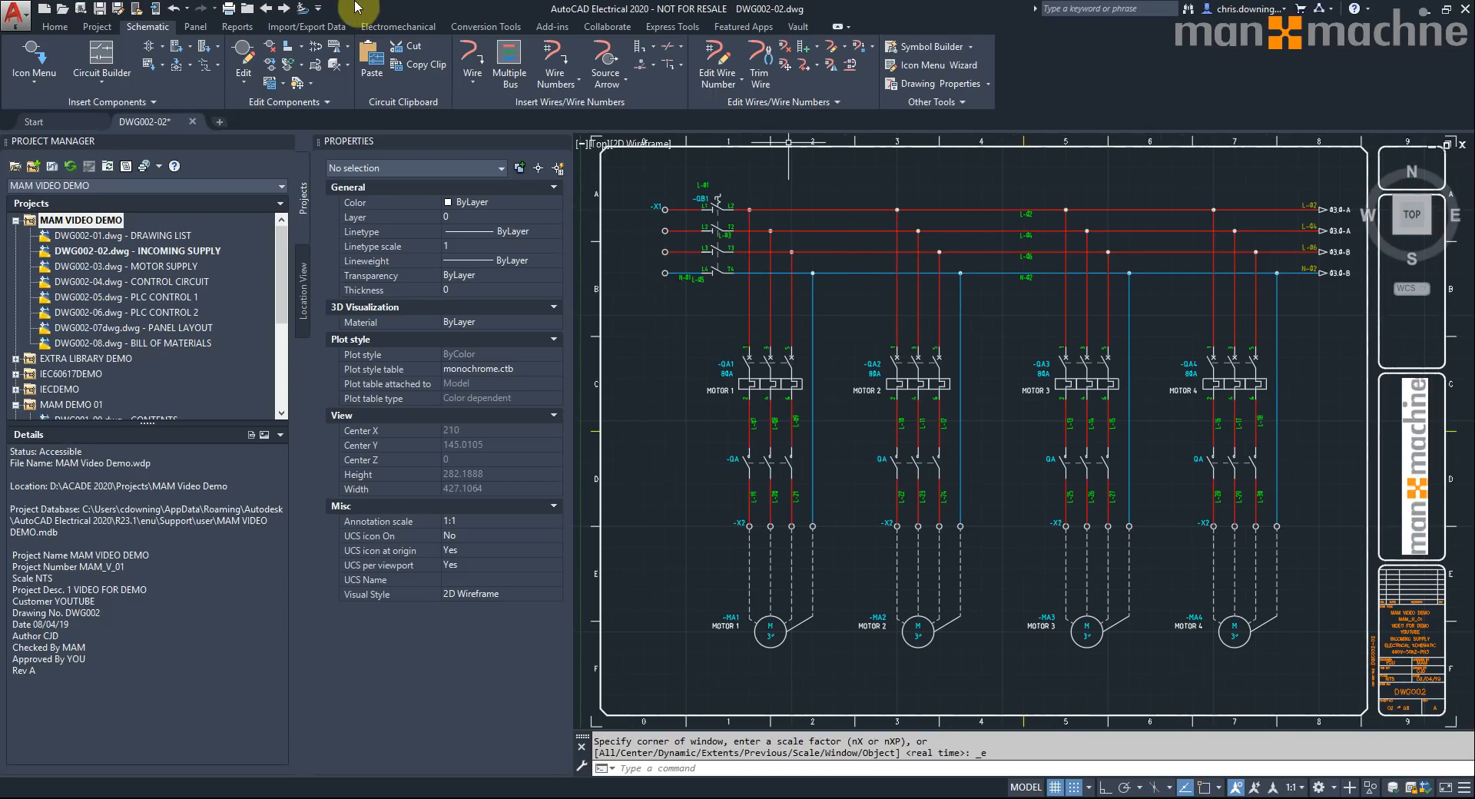
pyautogui.click(283, 11)
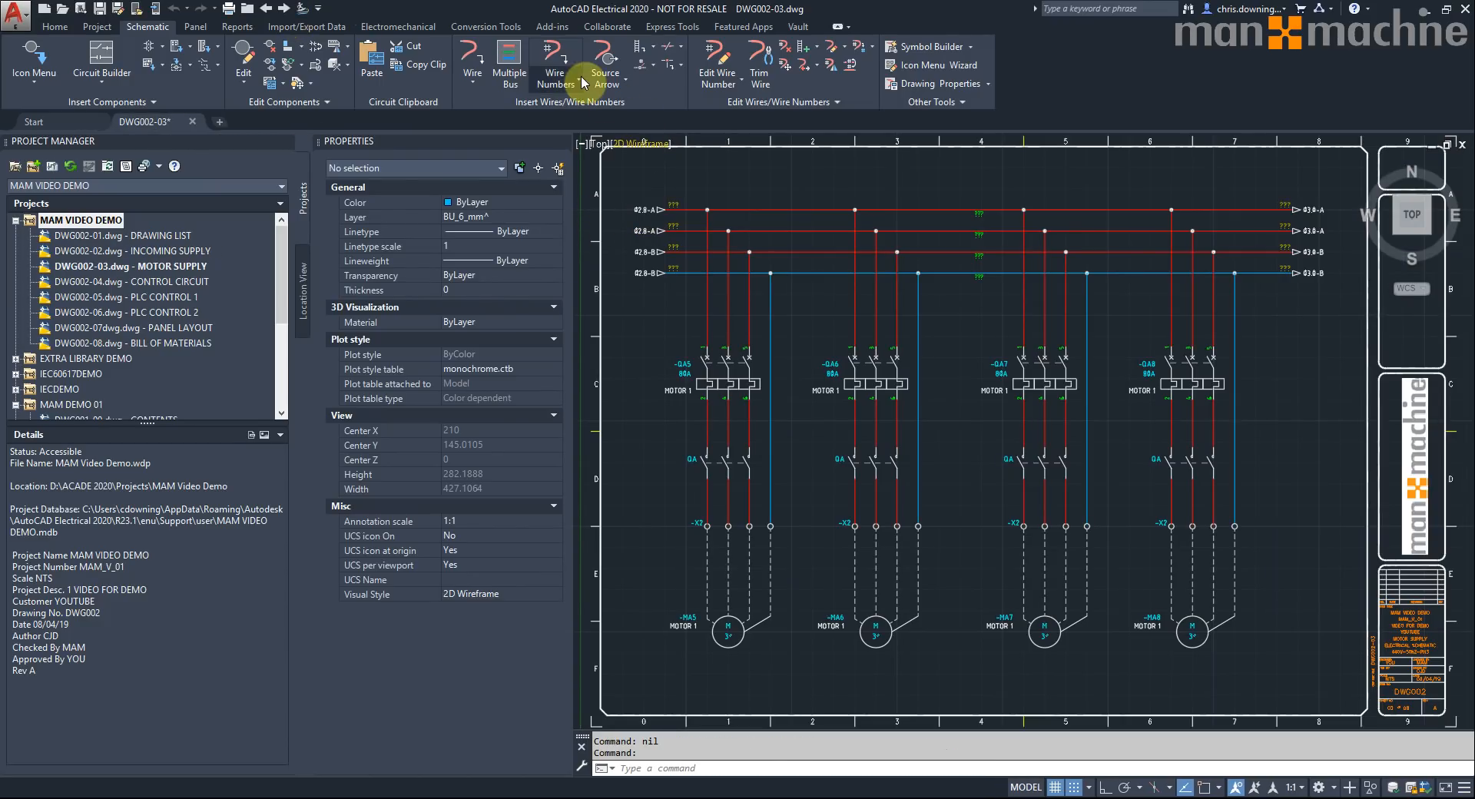
pyautogui.click(556, 55)
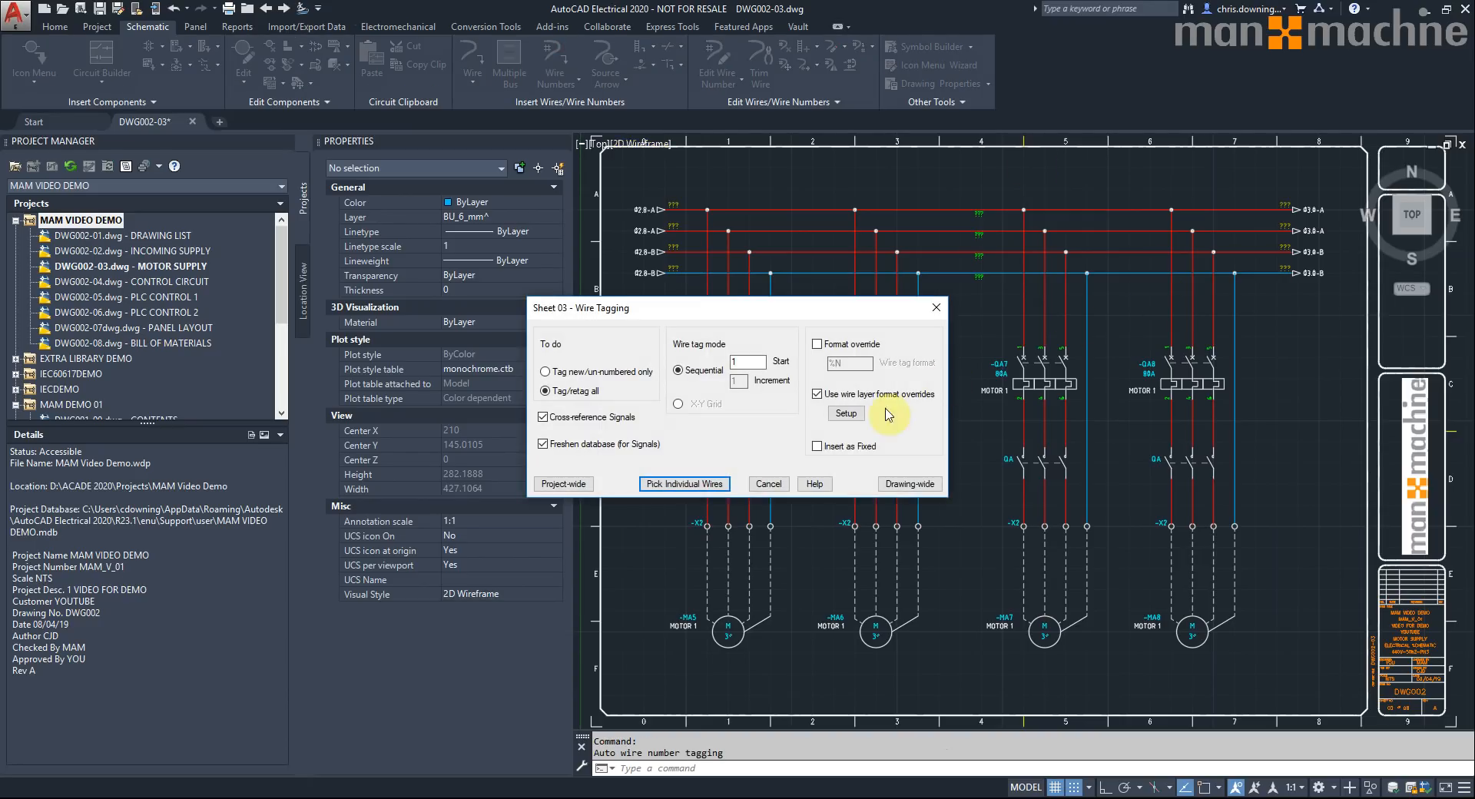
pyautogui.click(903, 483)
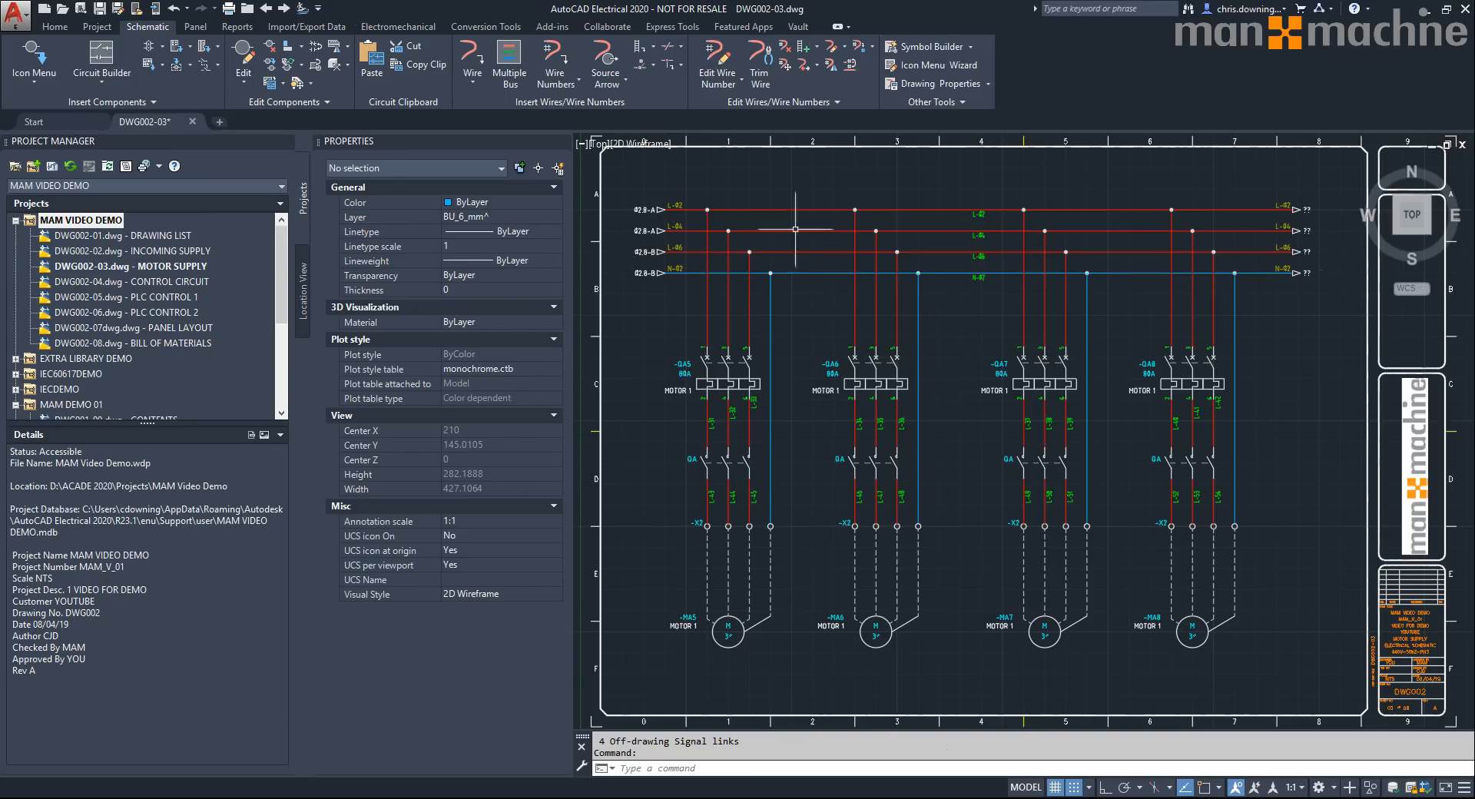
# - Align the out-of-line wire numbers below the breakers horizontally with the number on the first circuit's first wire
pyautogui.click(286, 49)
pyautogui.click(712, 421)
pyautogui.click(733, 412)
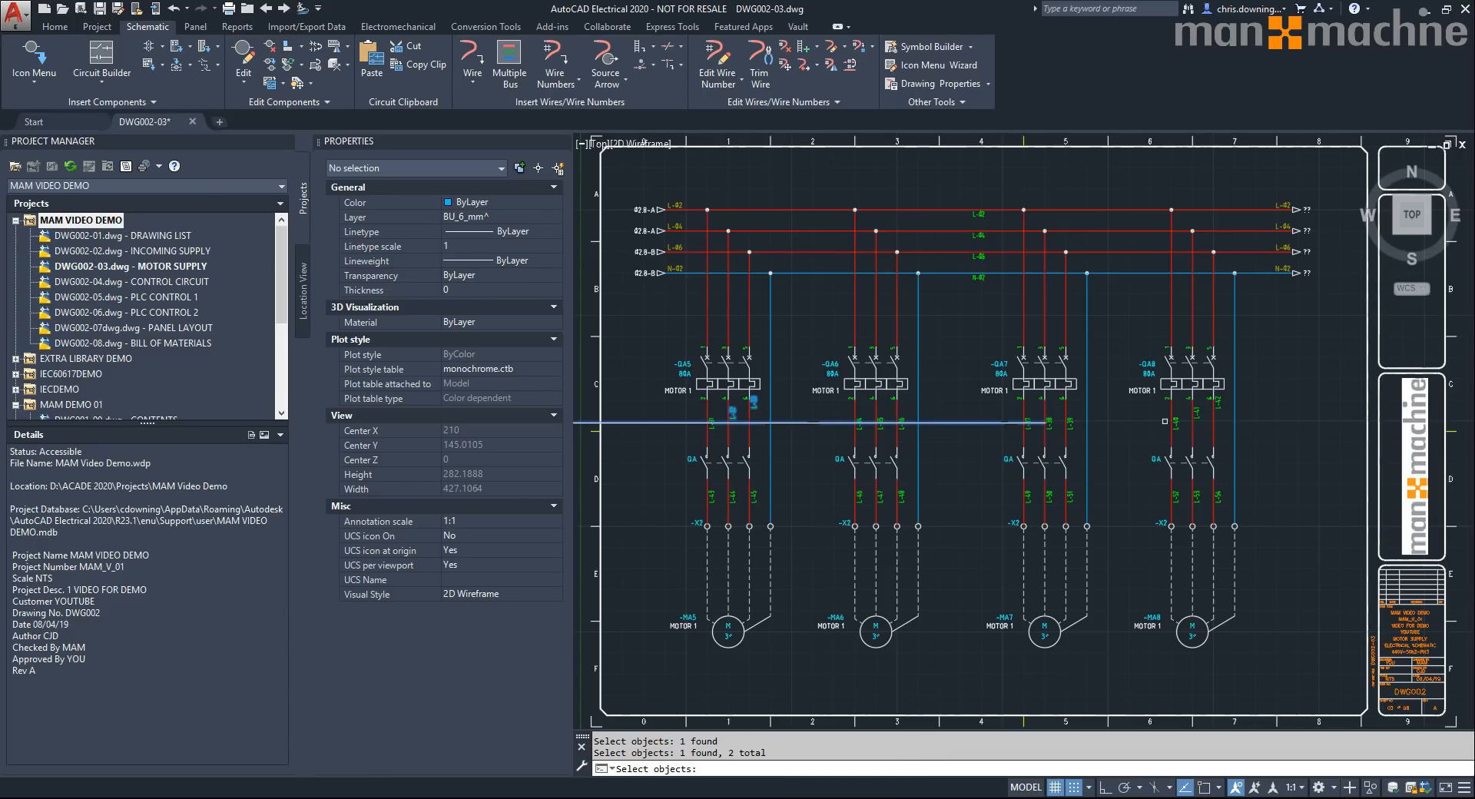
pyautogui.press('Return')
# - Move wire numbers L-33 and L-42 into line with the row below the breakers, and save the drawing
pyautogui.click(800, 54)
pyautogui.click(749, 421)
pyautogui.click(1214, 420)
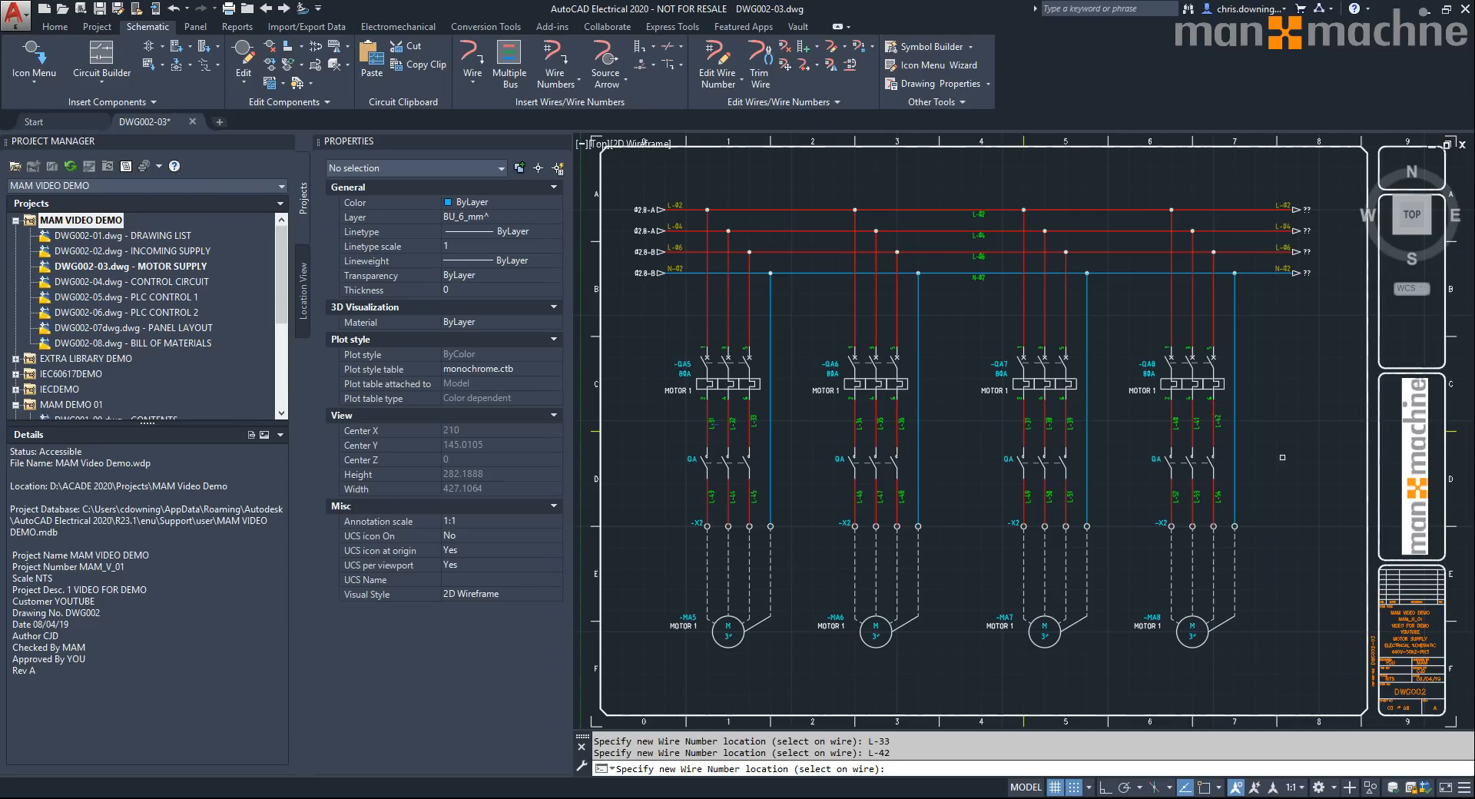
pyautogui.press('Return')
pyautogui.click(96, 12)
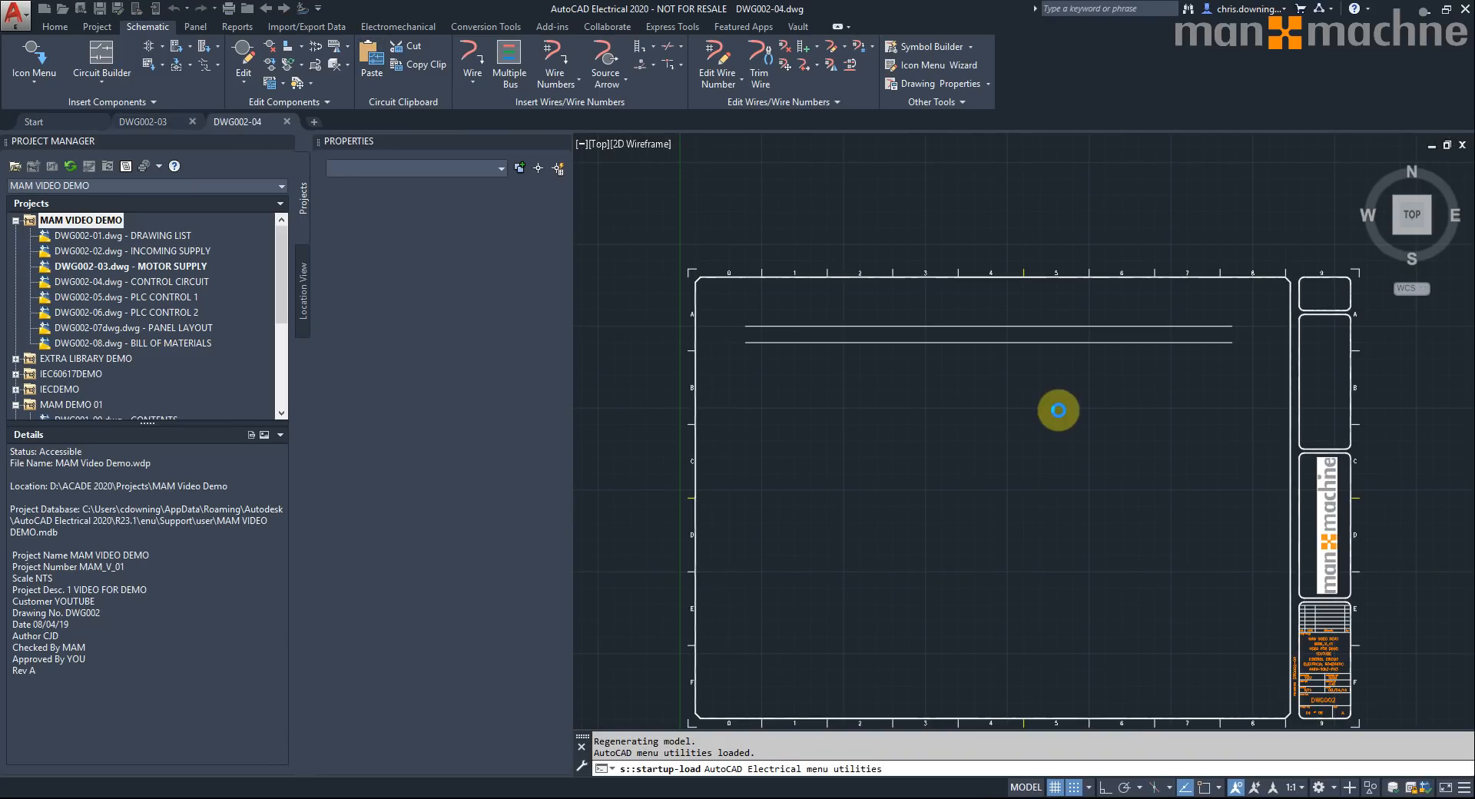
# - Return to drawing DWG002-03 and delete the source signal arrows at the right ends of the two uppermost supply wires
pyautogui.click(265, 7)
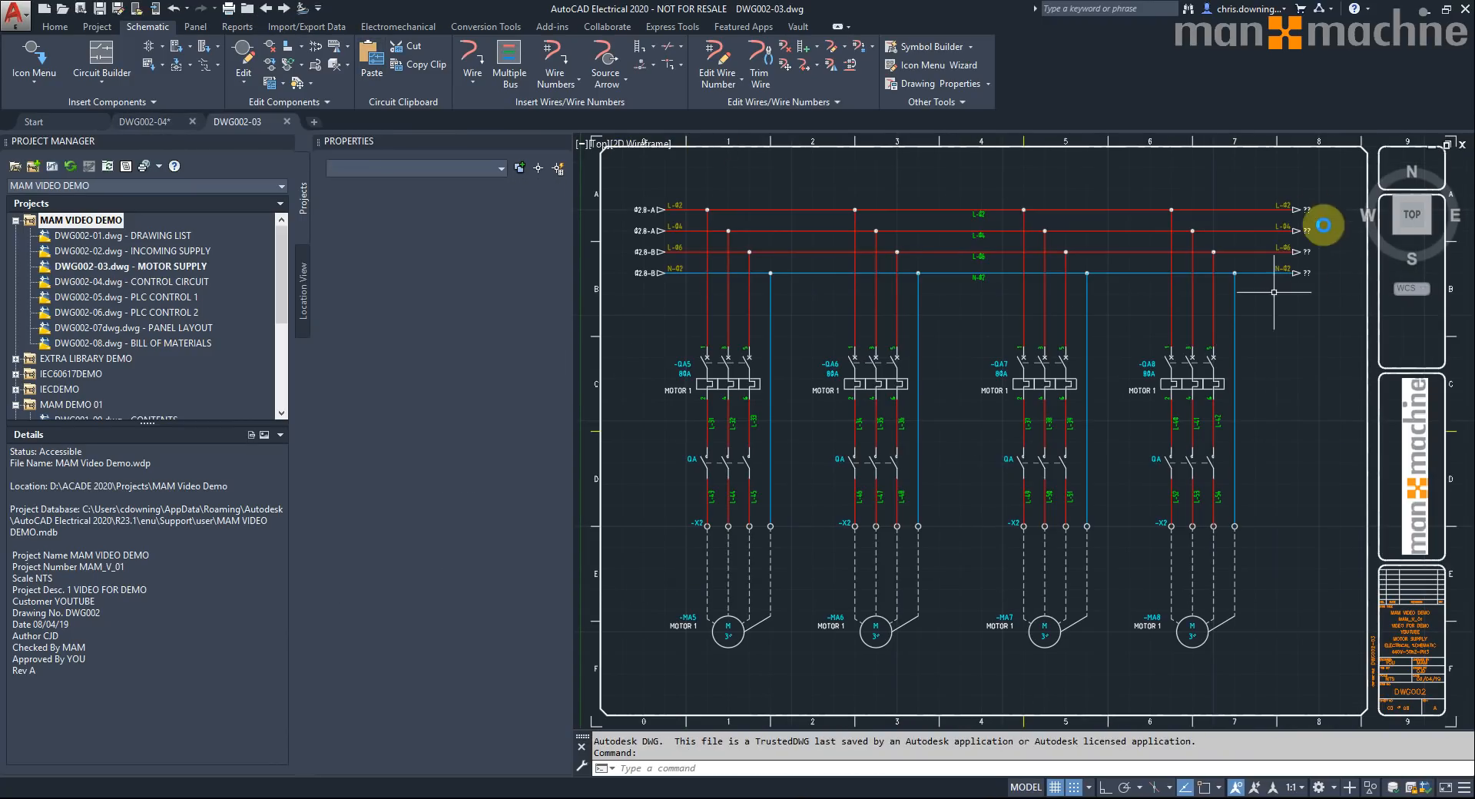
pyautogui.click(286, 49)
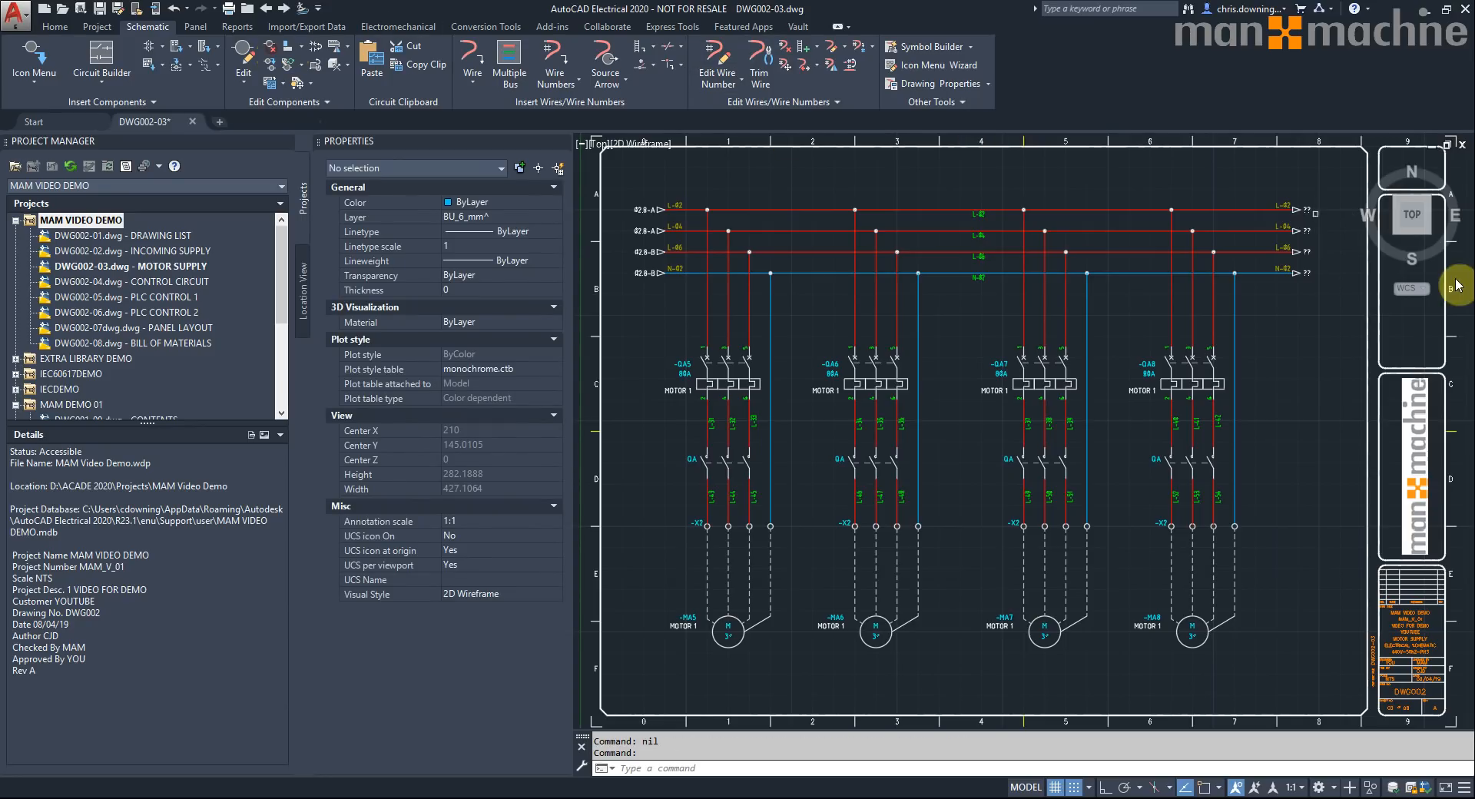
pyautogui.click(1270, 192)
pyautogui.click(1323, 246)
pyautogui.rightClick(1352, 269)
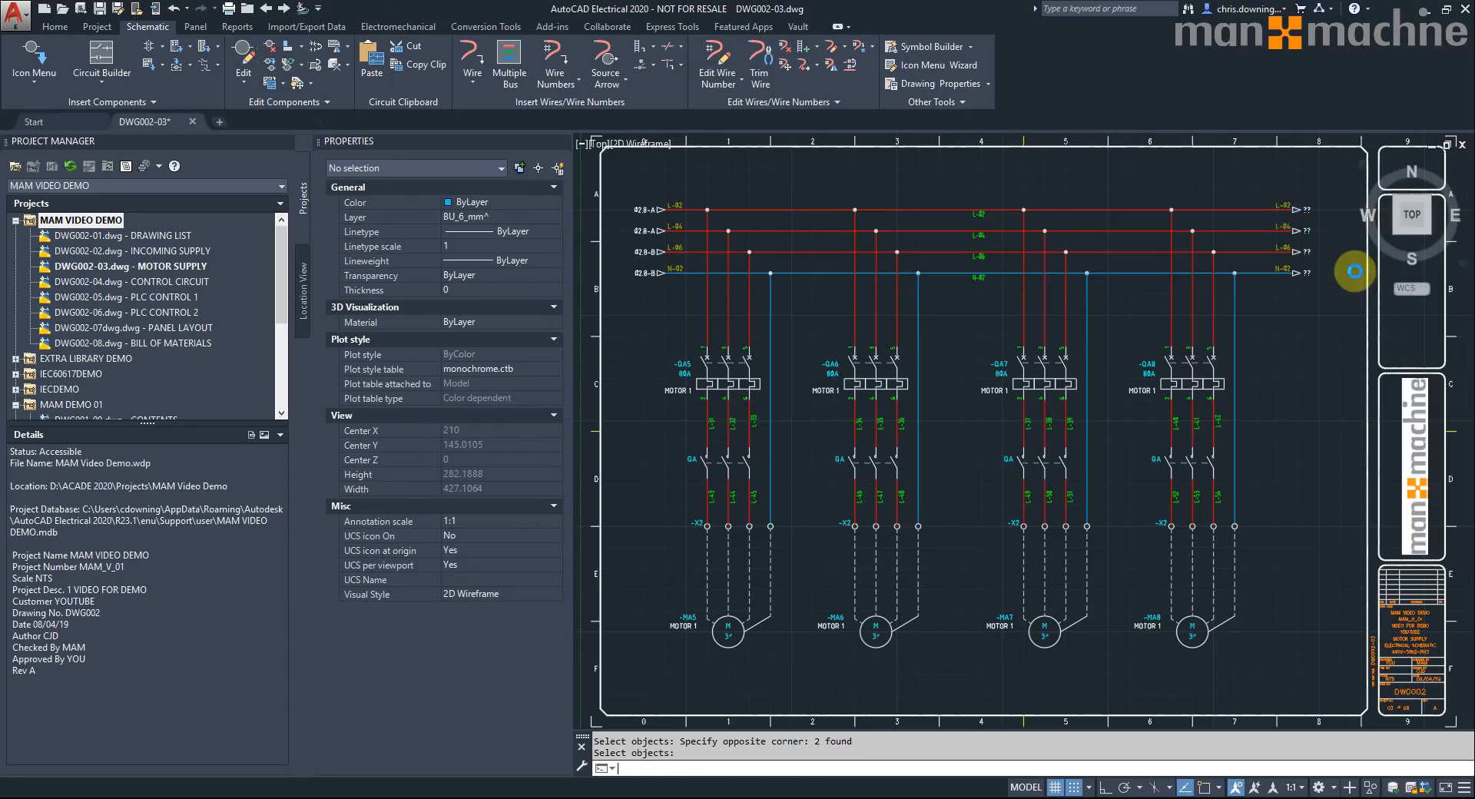
pyautogui.click(801, 71)
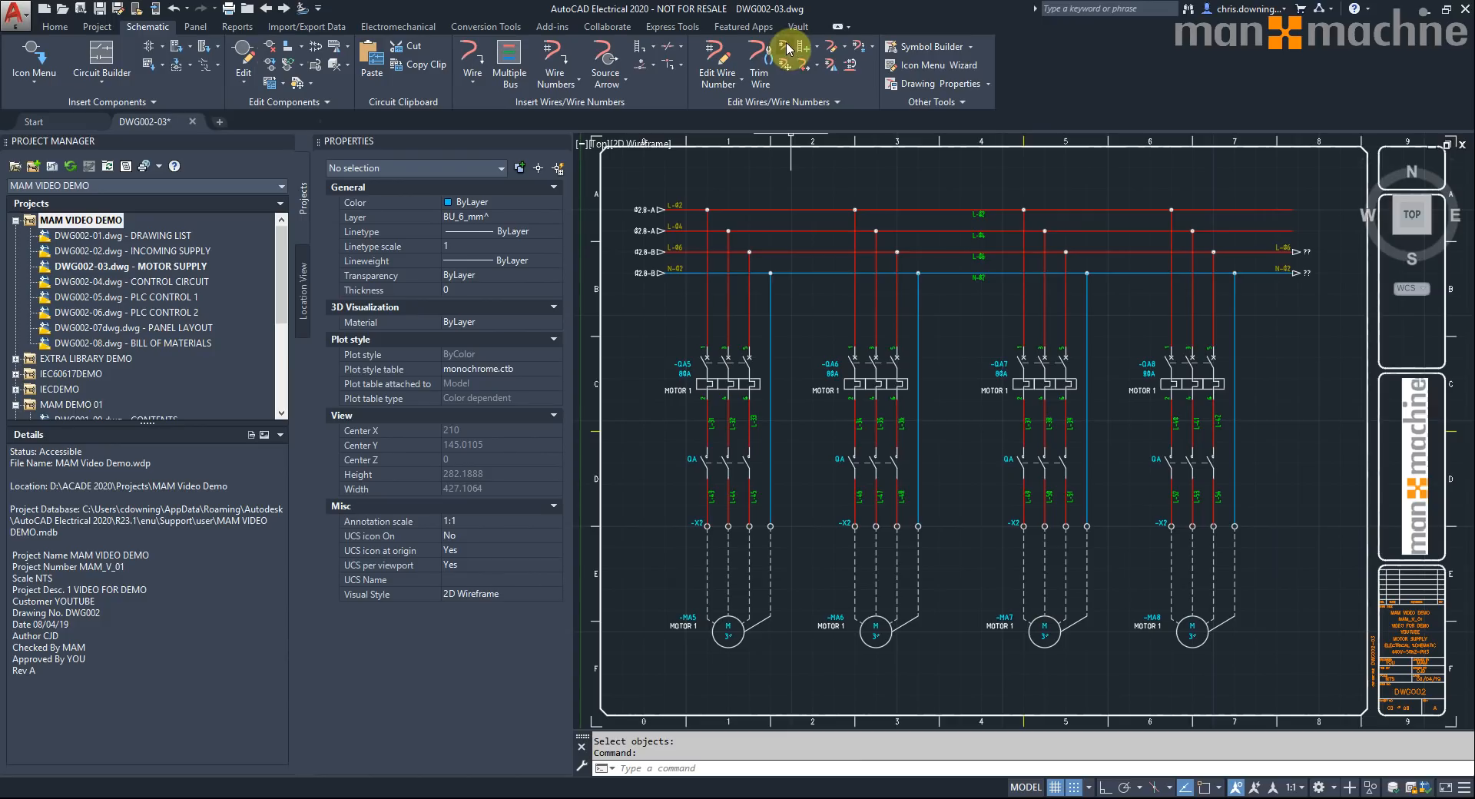
pyautogui.click(1261, 215)
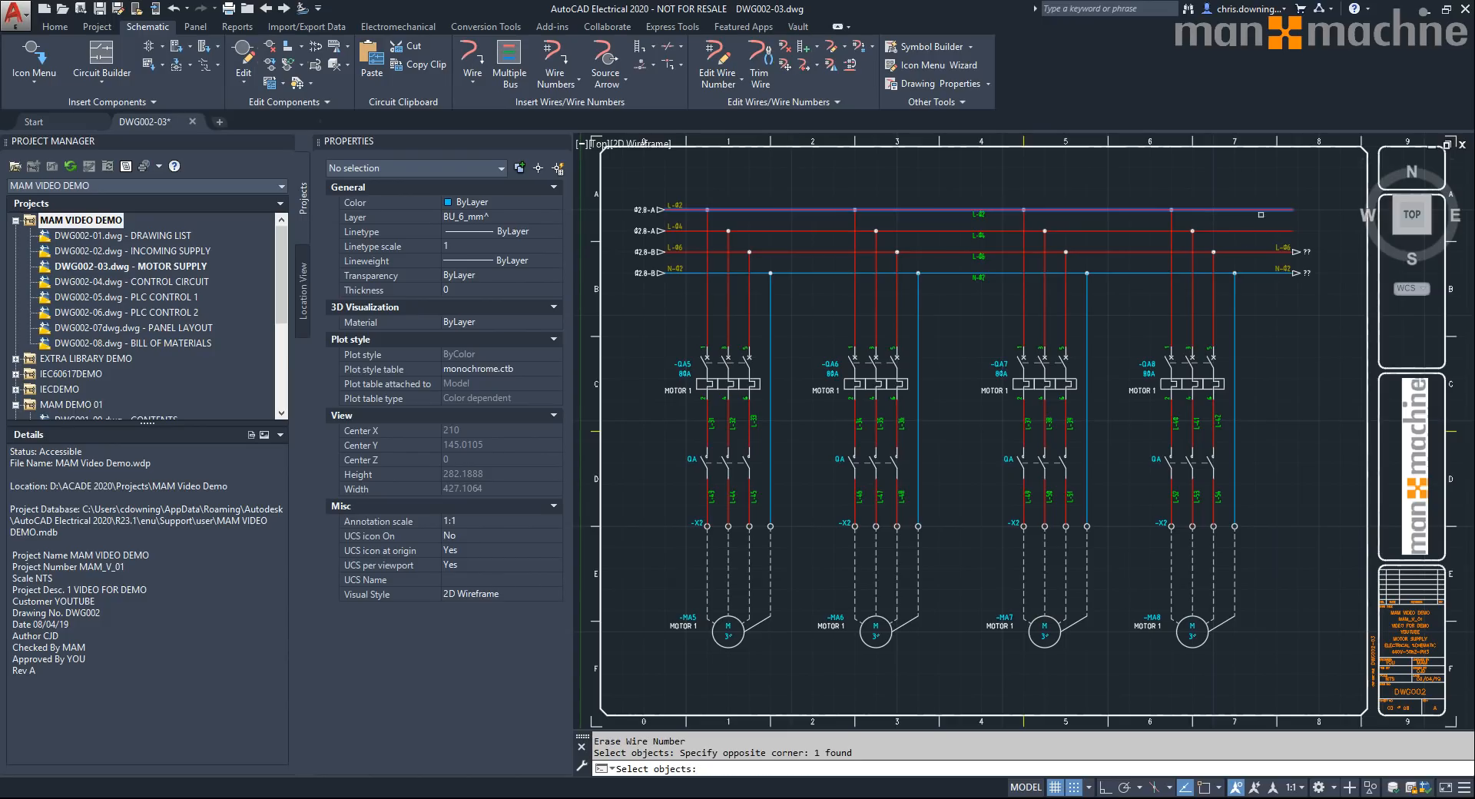
pyautogui.press('Return')
# - Trim the loose right ends of the two uppermost supply wires back to the last motor circuit
pyautogui.click(759, 62)
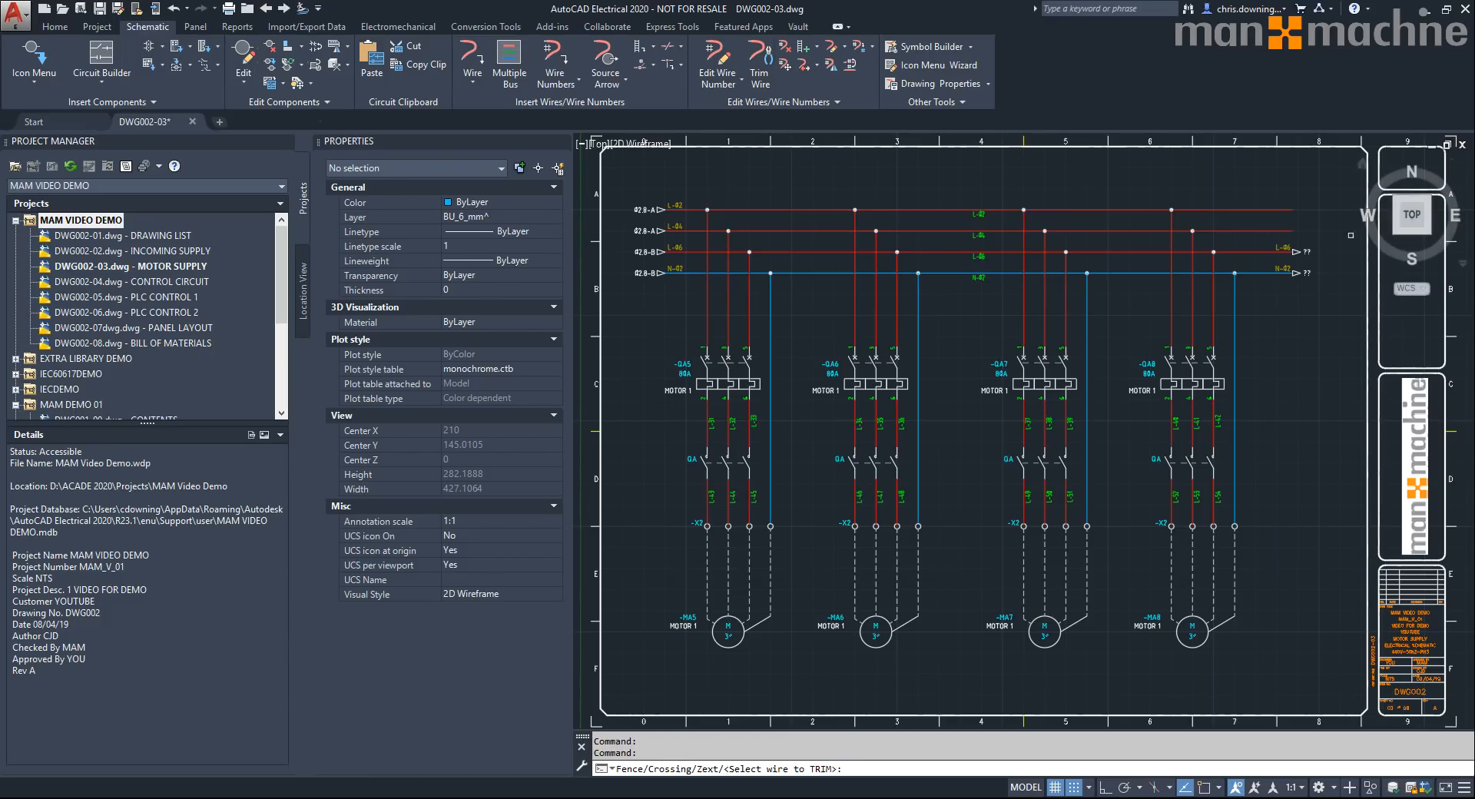
pyautogui.click(1282, 209)
pyautogui.click(1285, 231)
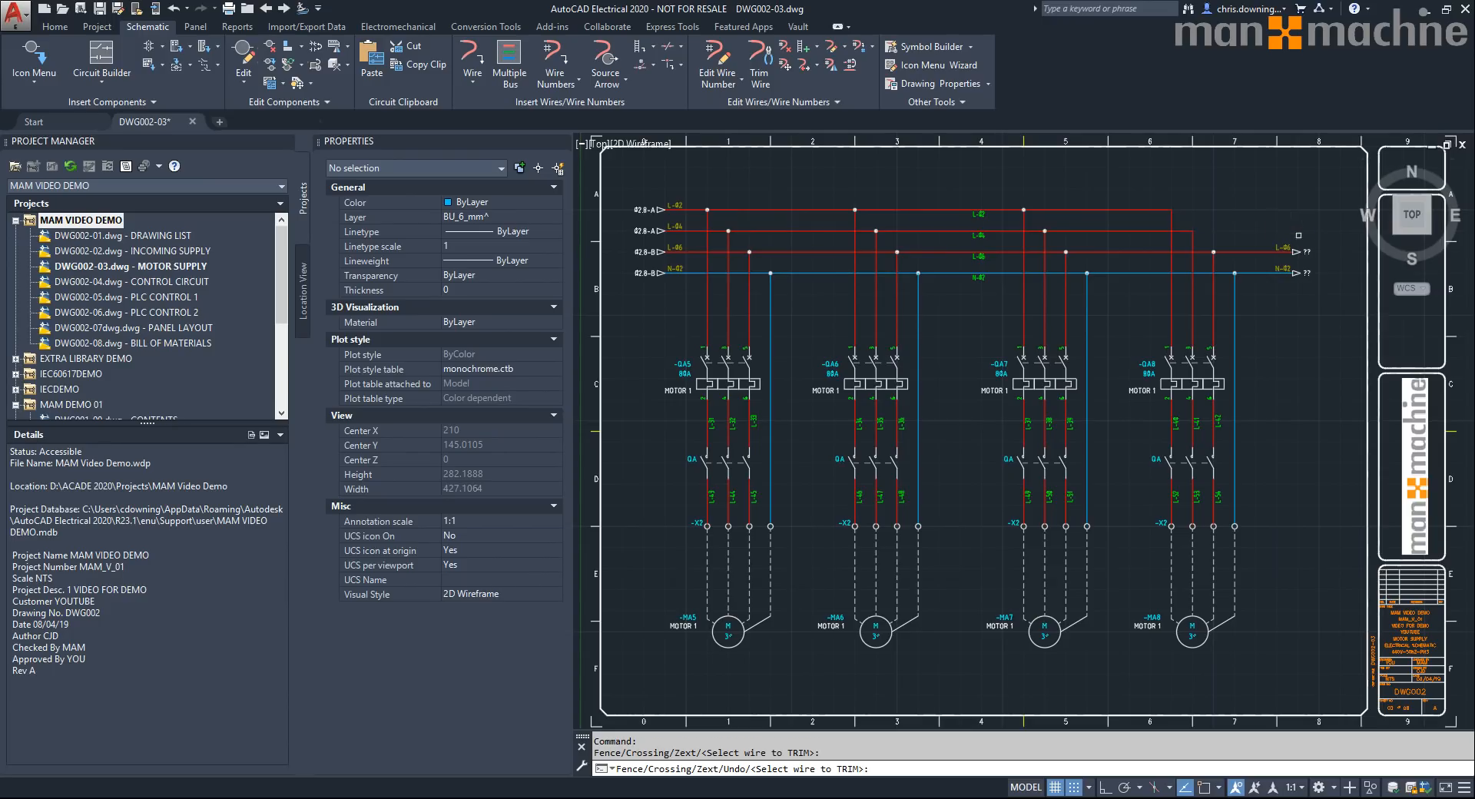
pyautogui.press('Return')
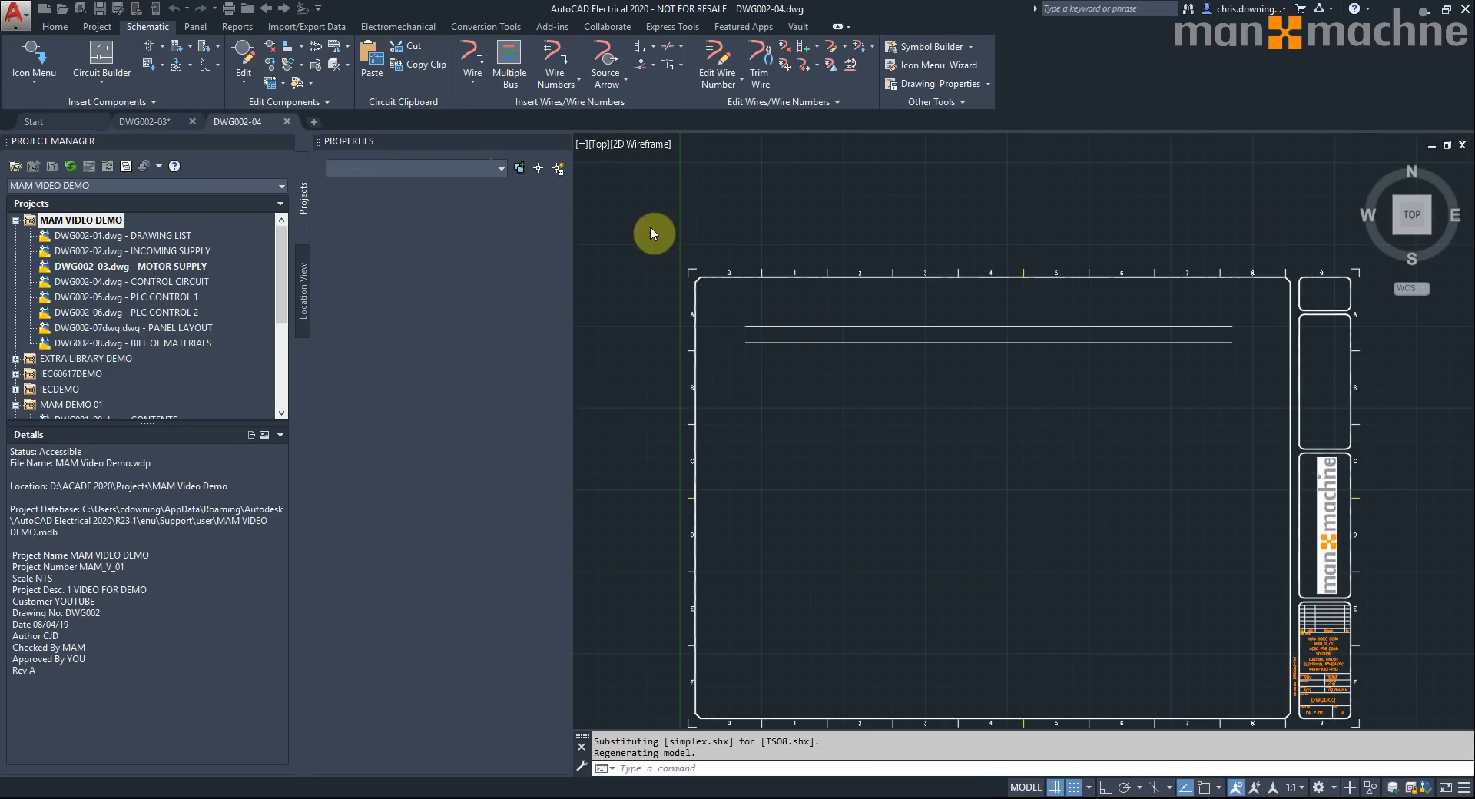
# - In DWG002-04, insert a style 1 destination arrow on the upper wire's left end, paired with unpaired source SIG006, and update its layer to RD_6_mm^
pyautogui.click(628, 85)
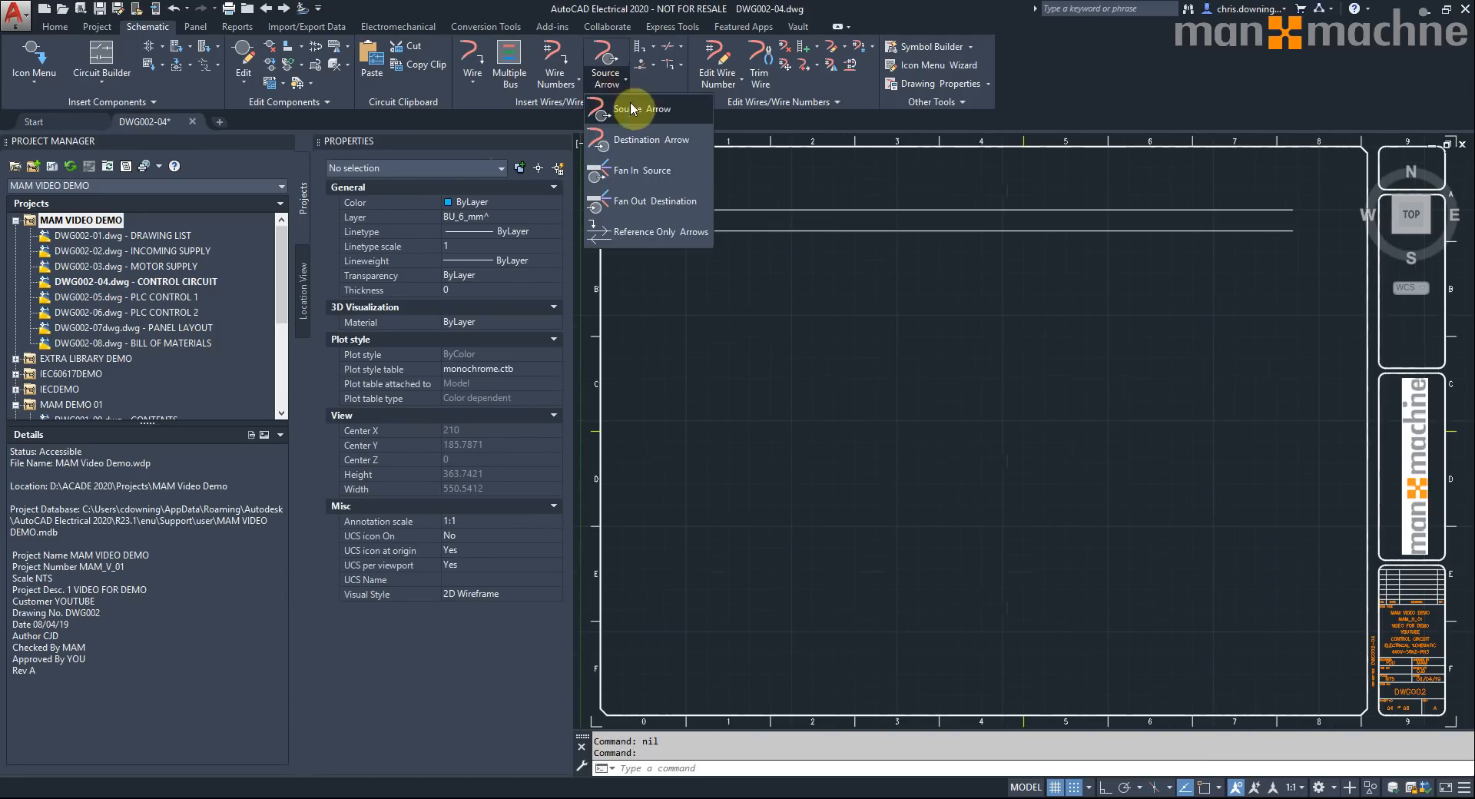
pyautogui.click(648, 144)
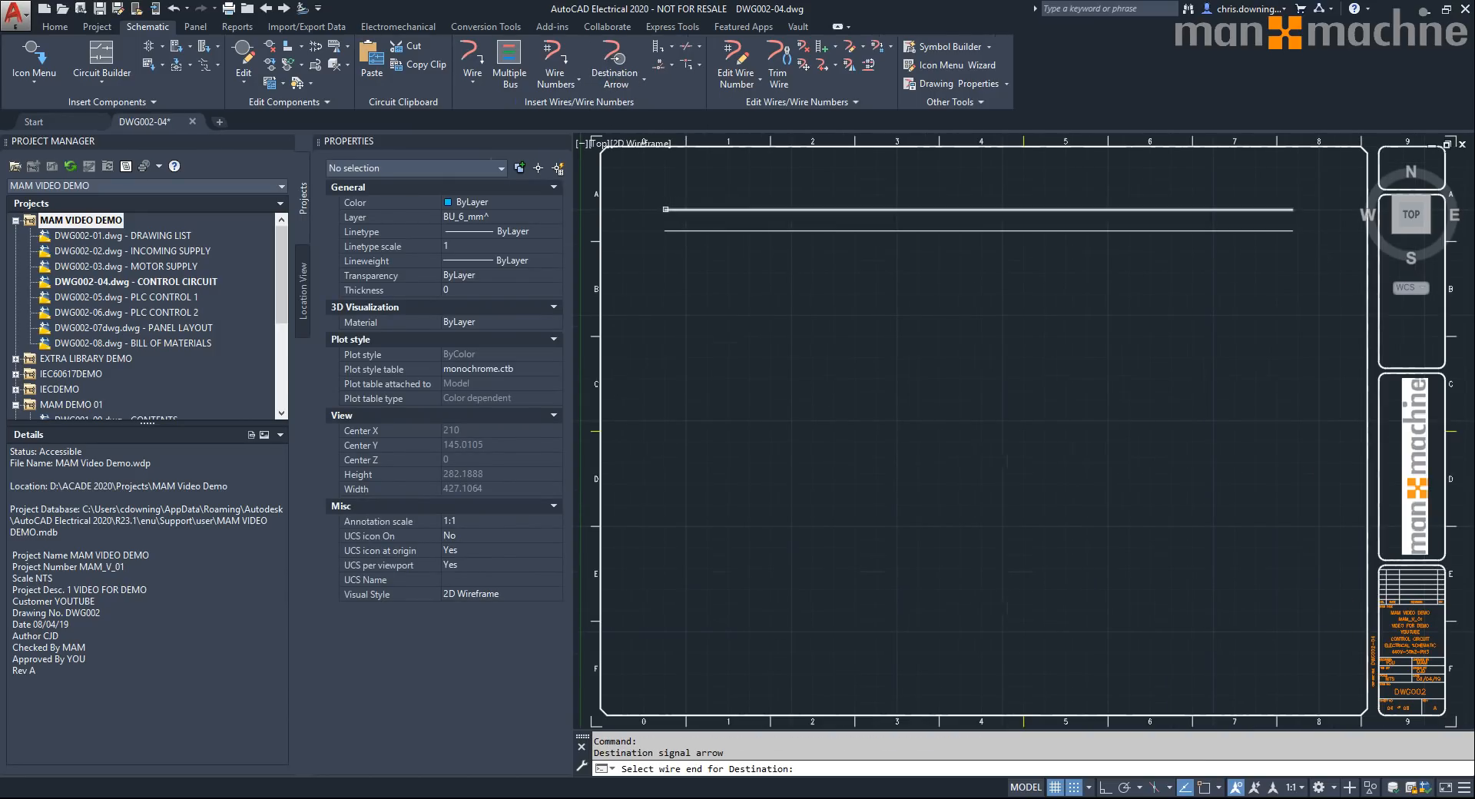
pyautogui.click(660, 209)
pyautogui.click(577, 433)
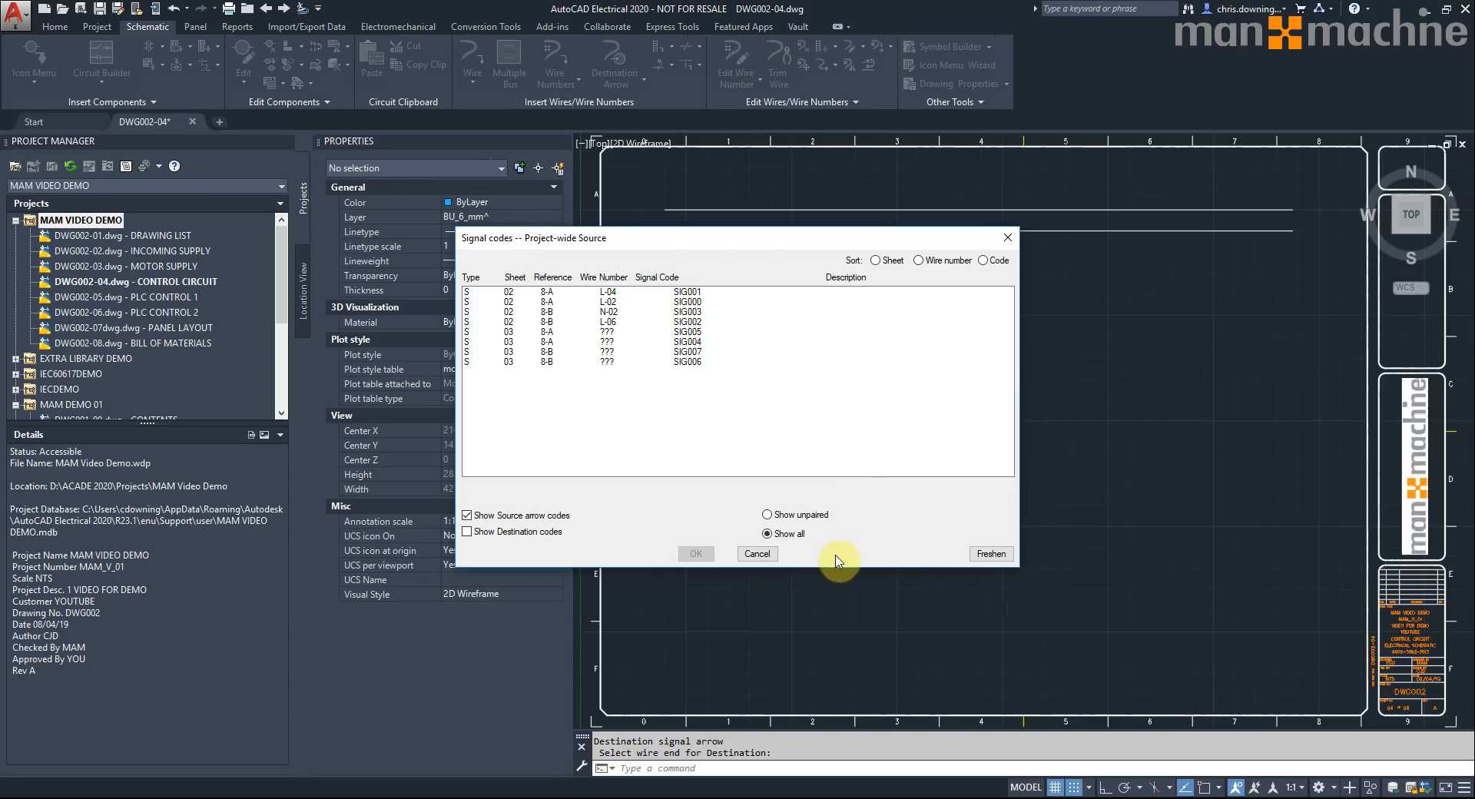
pyautogui.click(809, 522)
pyautogui.click(990, 554)
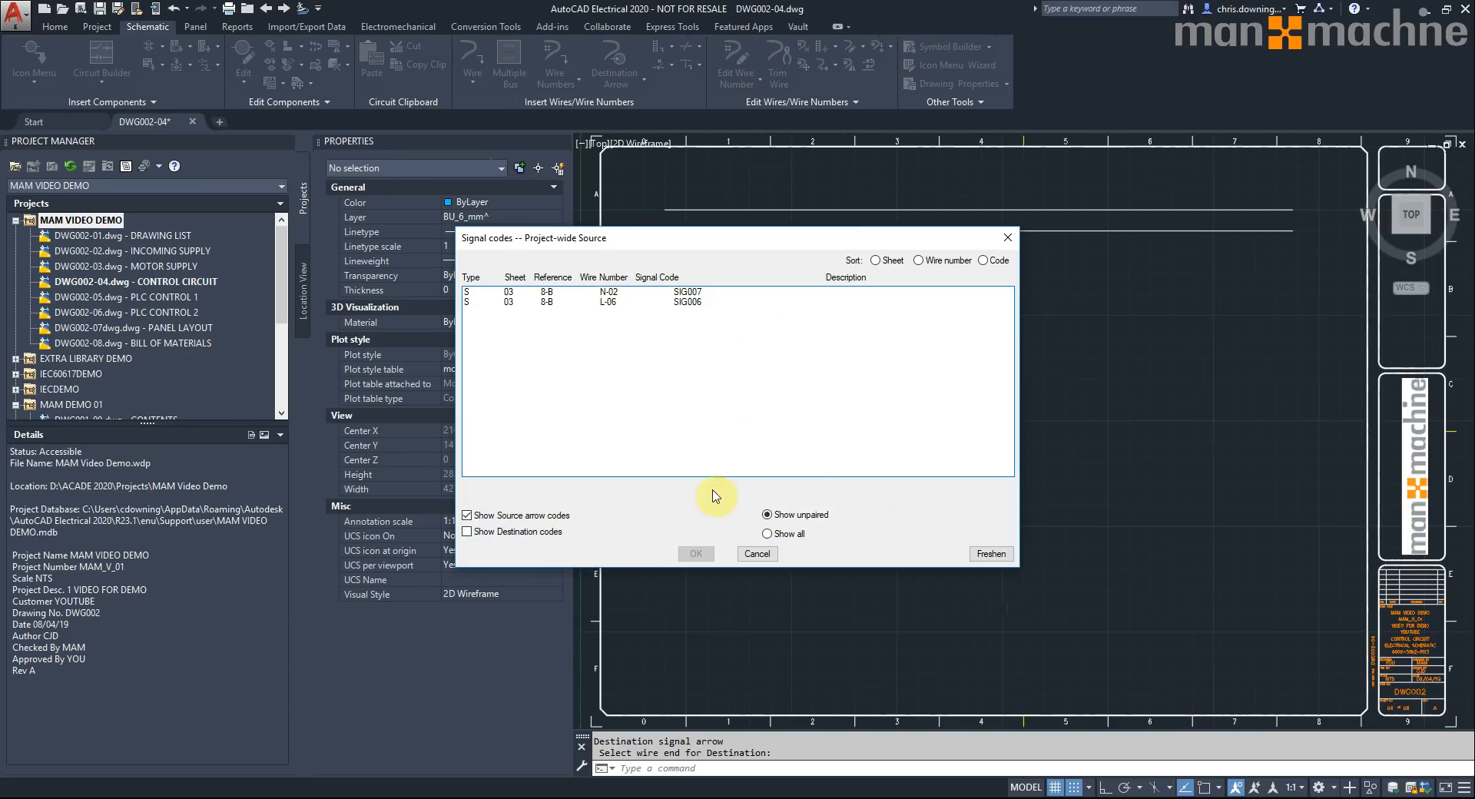
pyautogui.click(689, 302)
pyautogui.click(679, 555)
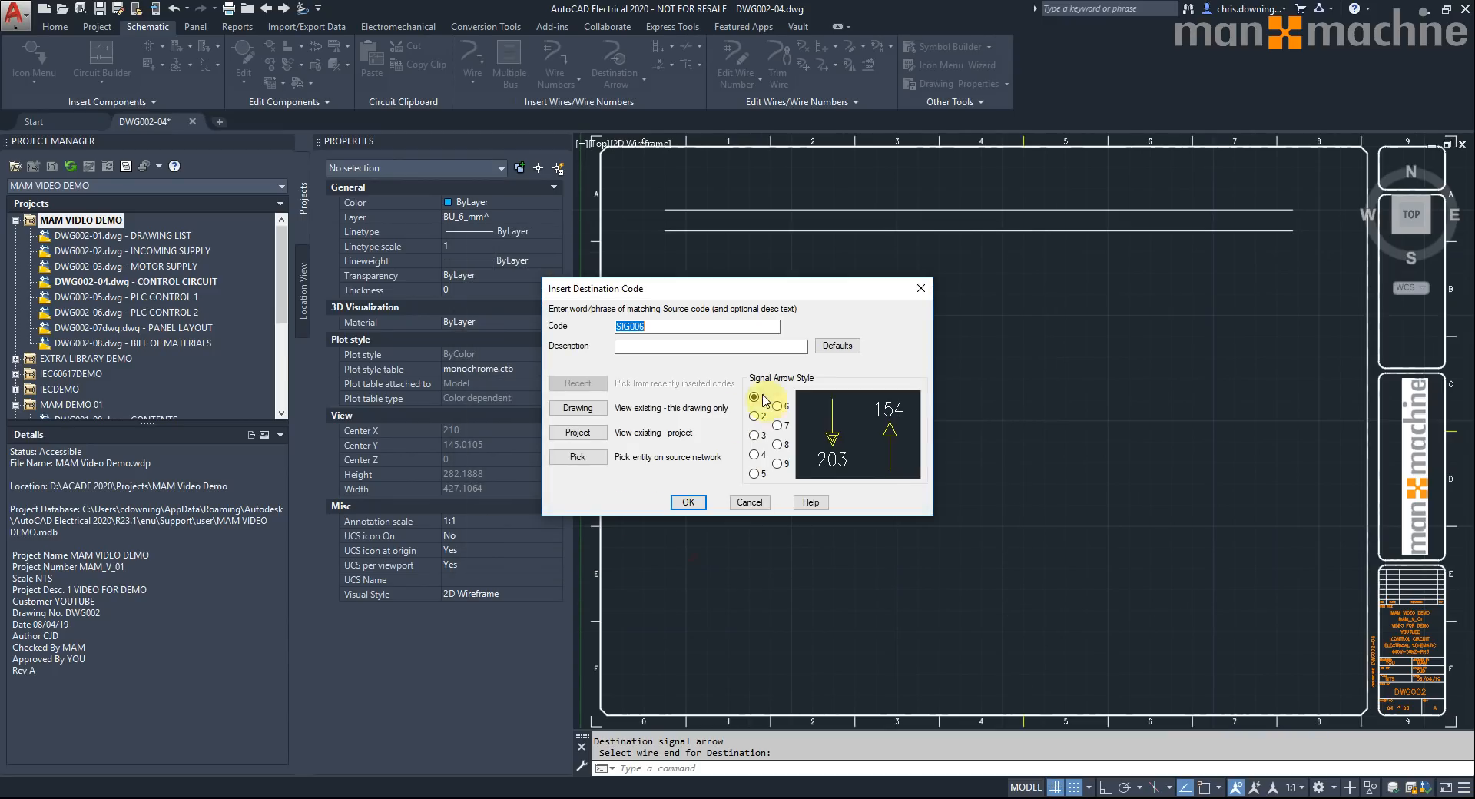
pyautogui.click(699, 507)
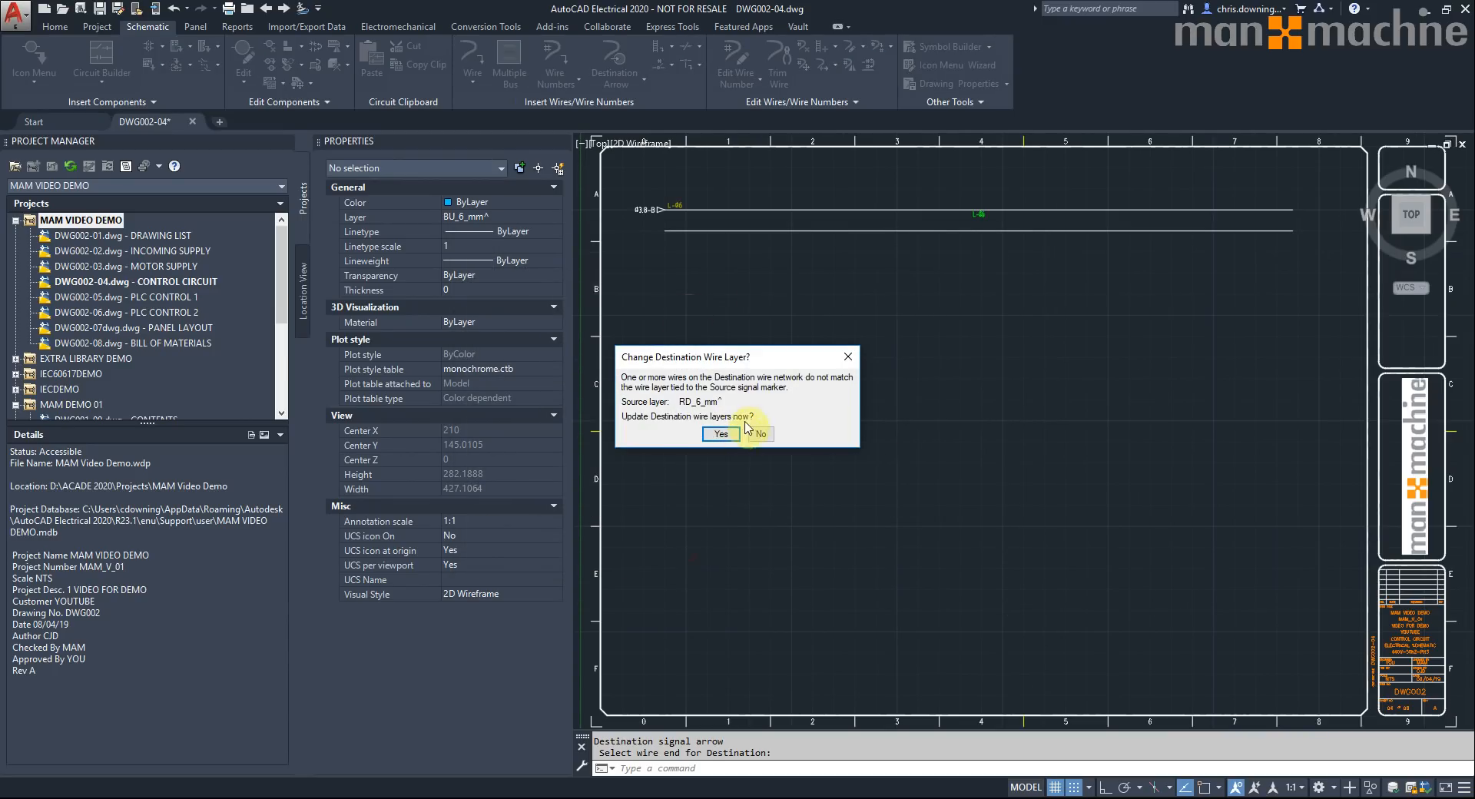
pyautogui.click(722, 434)
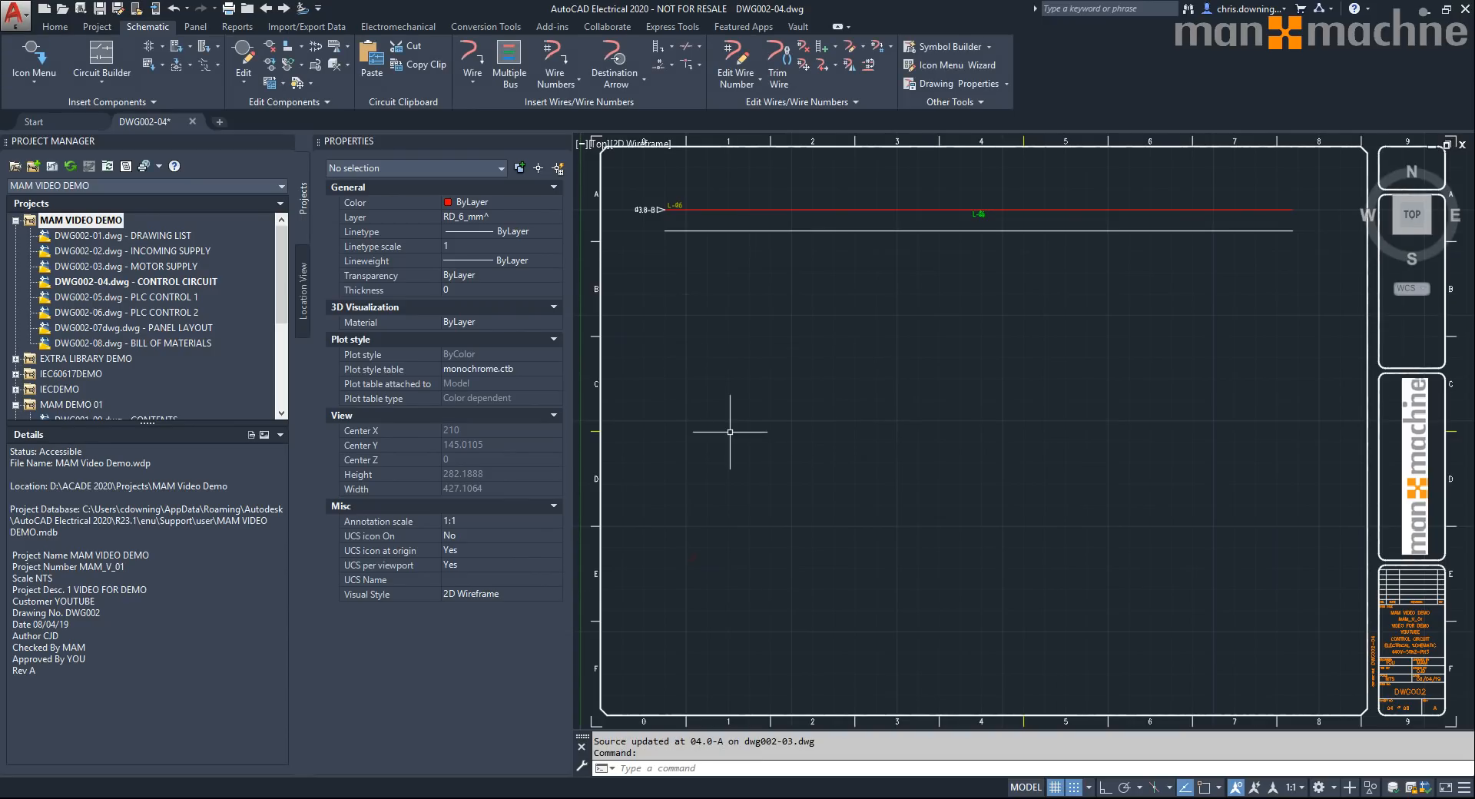
# - Insert a destination arrow on the lower wire's left end, paired with project source SIG007, and update its layer to BU_6_mm^
pyautogui.click(629, 53)
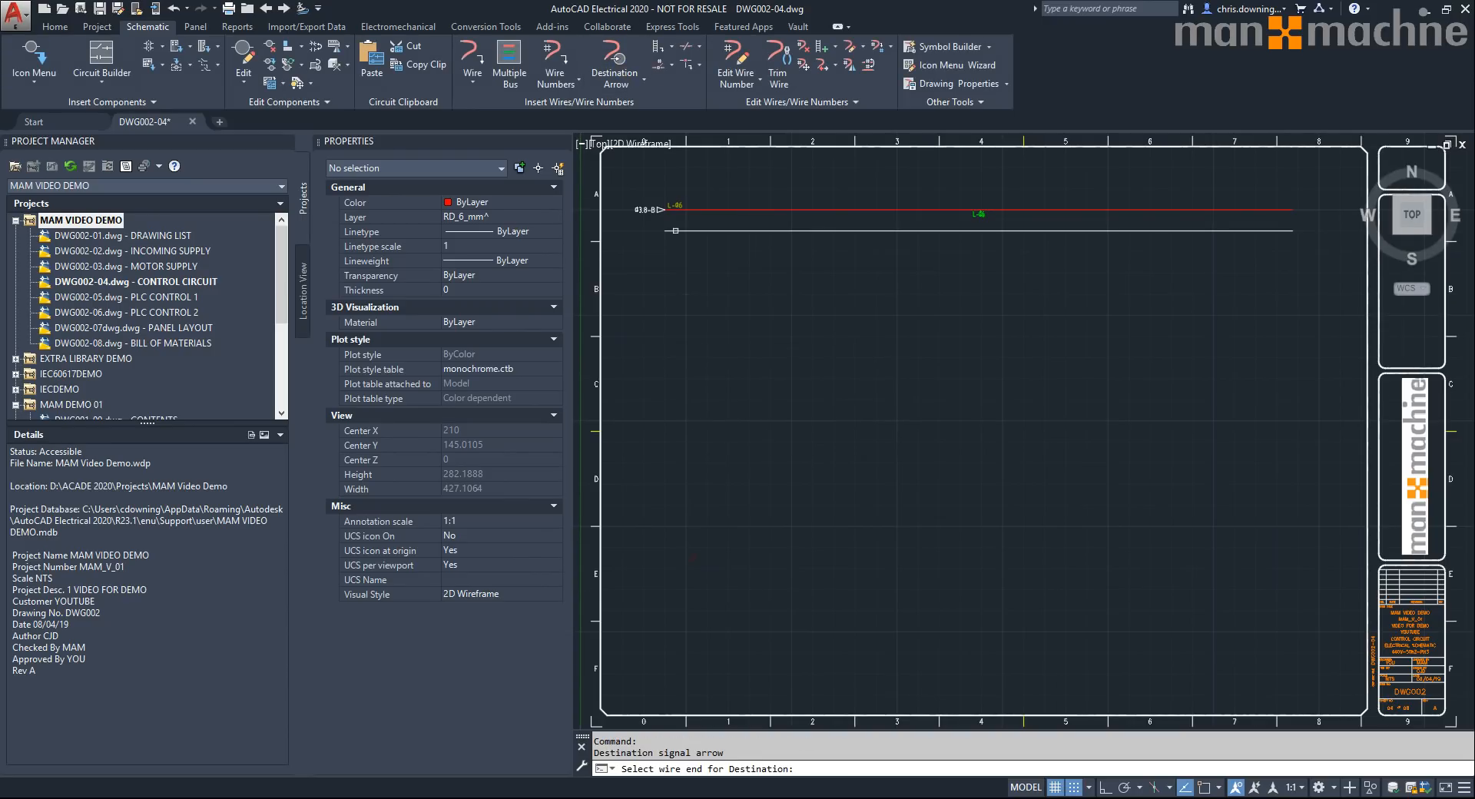
pyautogui.click(665, 230)
pyautogui.click(576, 433)
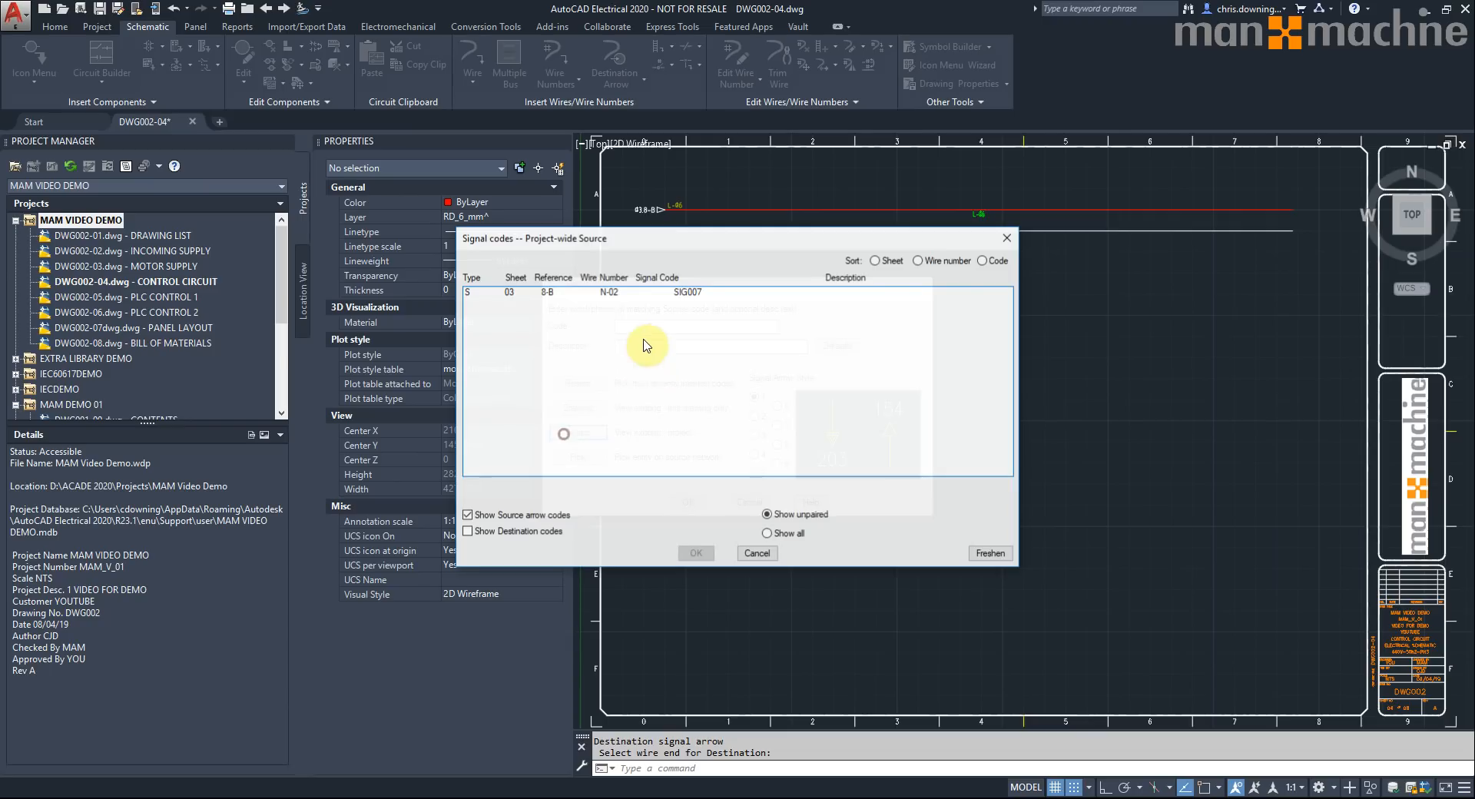
pyautogui.click(661, 291)
pyautogui.click(696, 553)
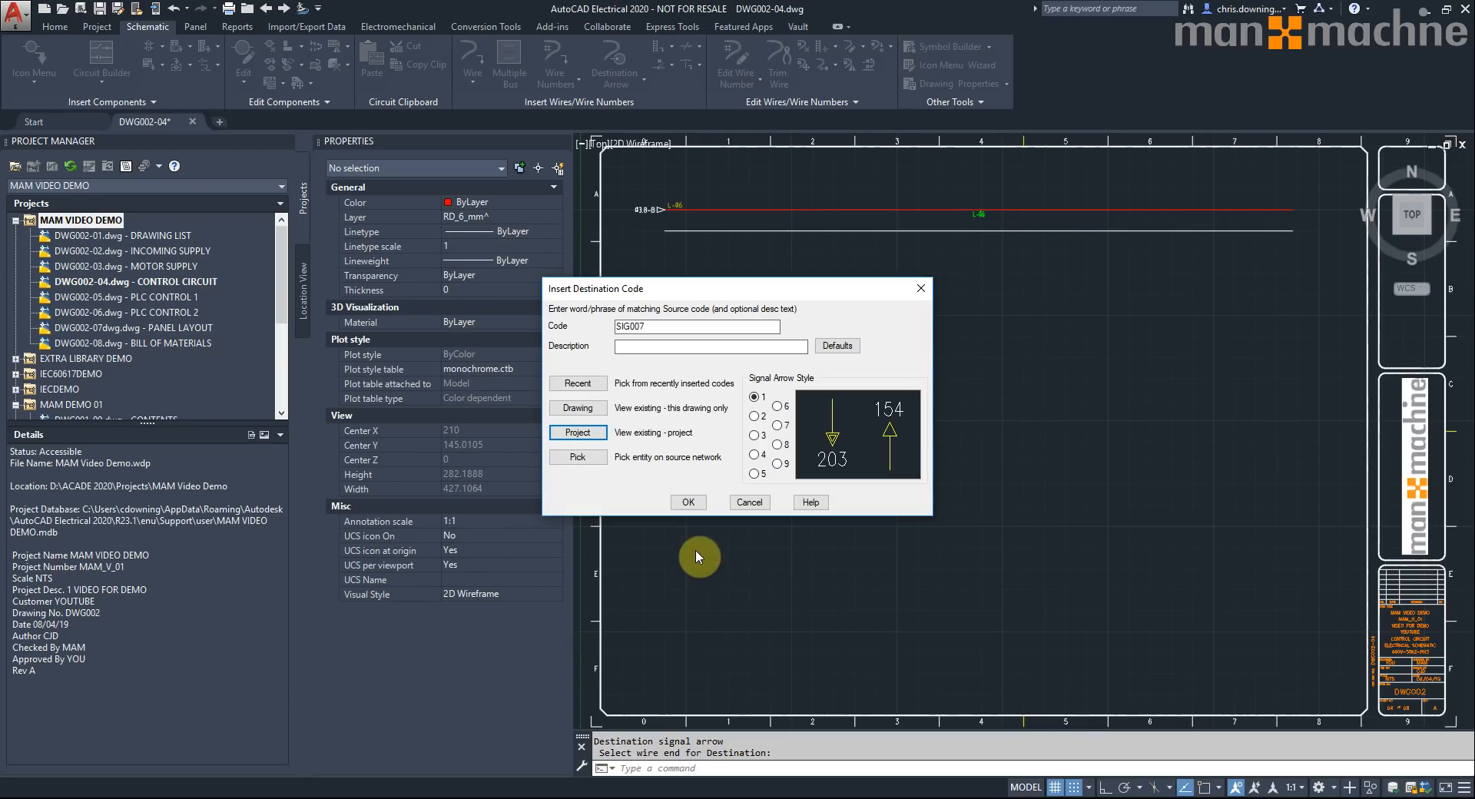
pyautogui.click(690, 503)
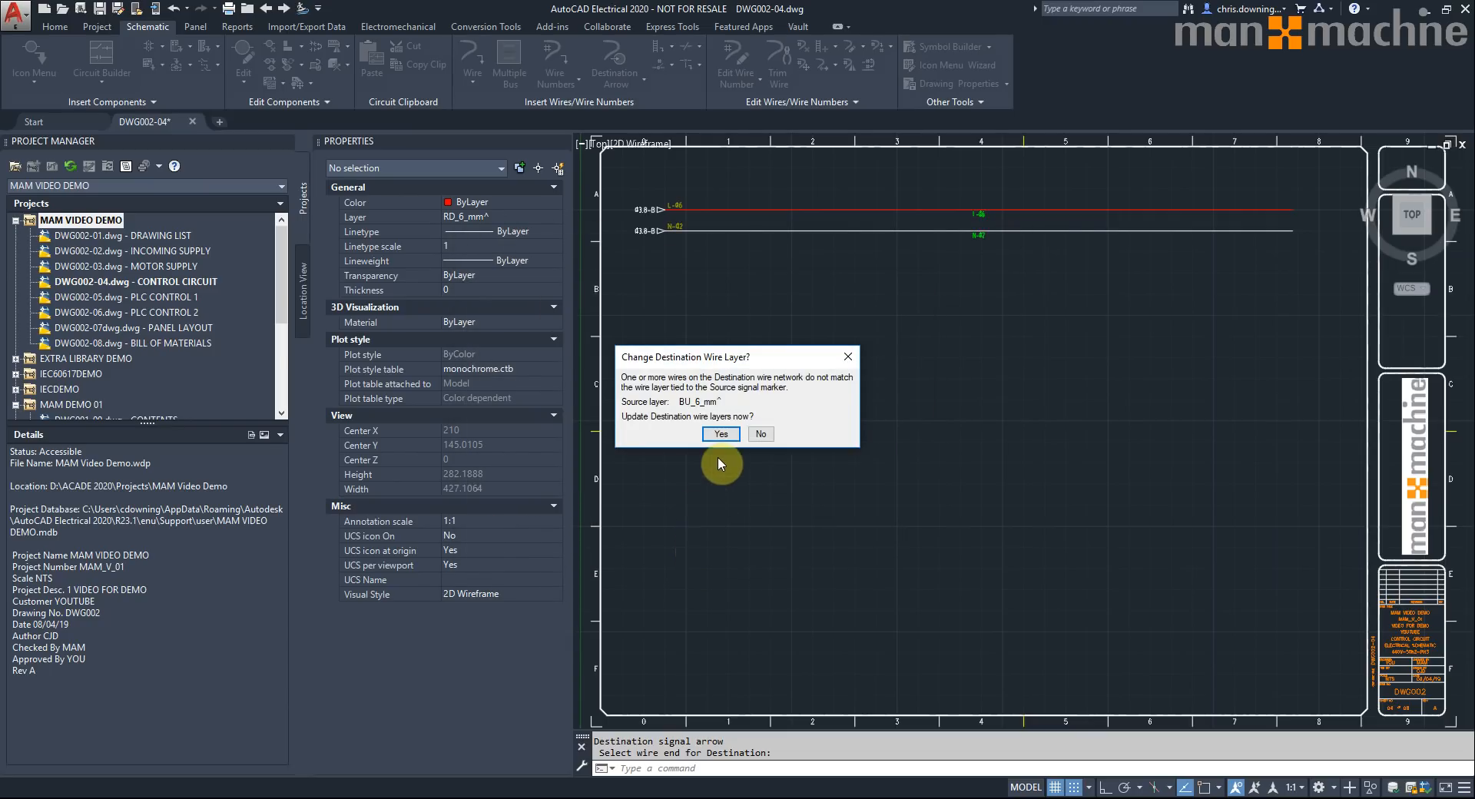
pyautogui.click(720, 433)
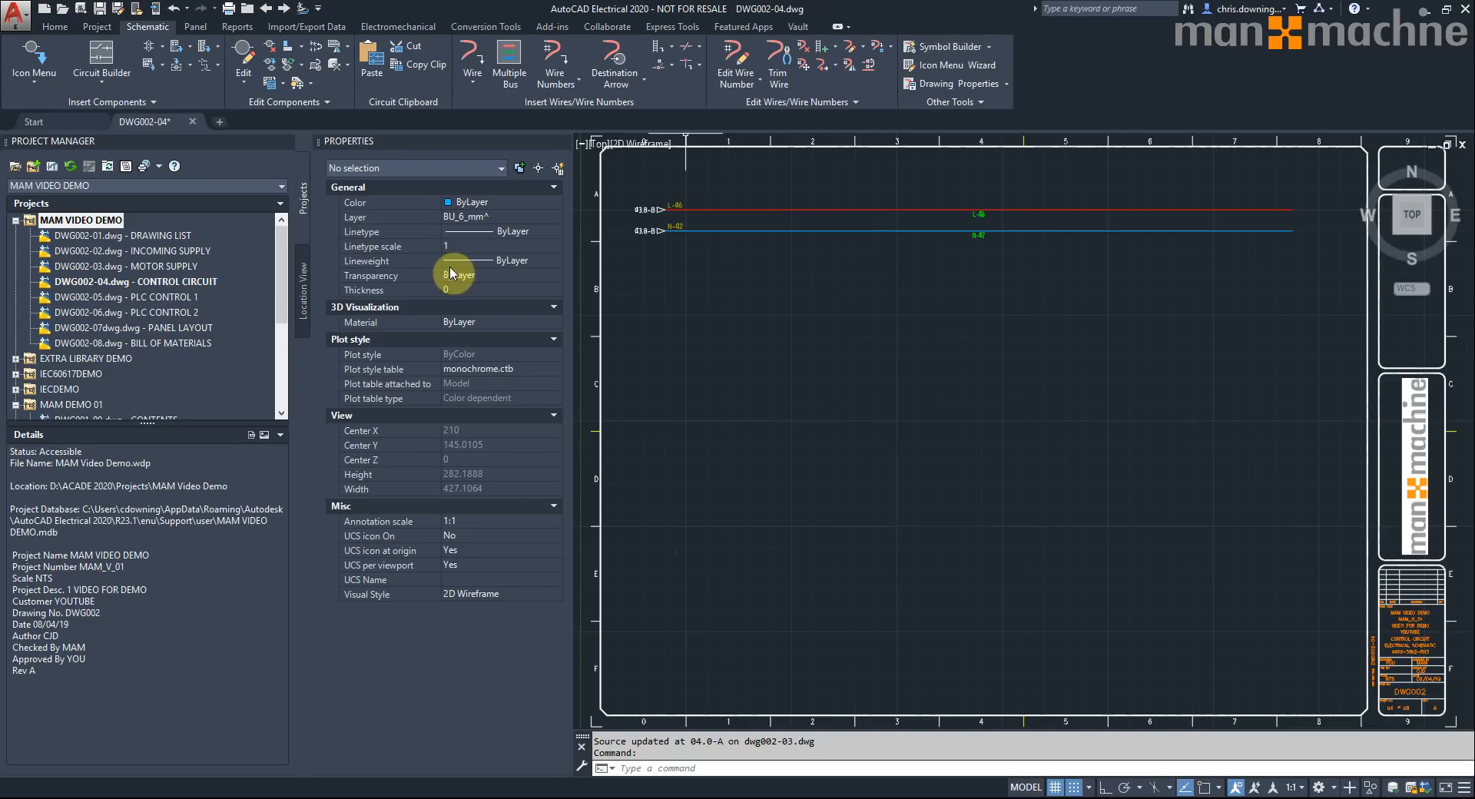
# - Preview the MAM DEMO 01 schematics DWG001-05, DWG001-04 and DWG001-03, and open DWG001-03
pyautogui.moveTo(285, 312); pyautogui.dragTo(285, 411)
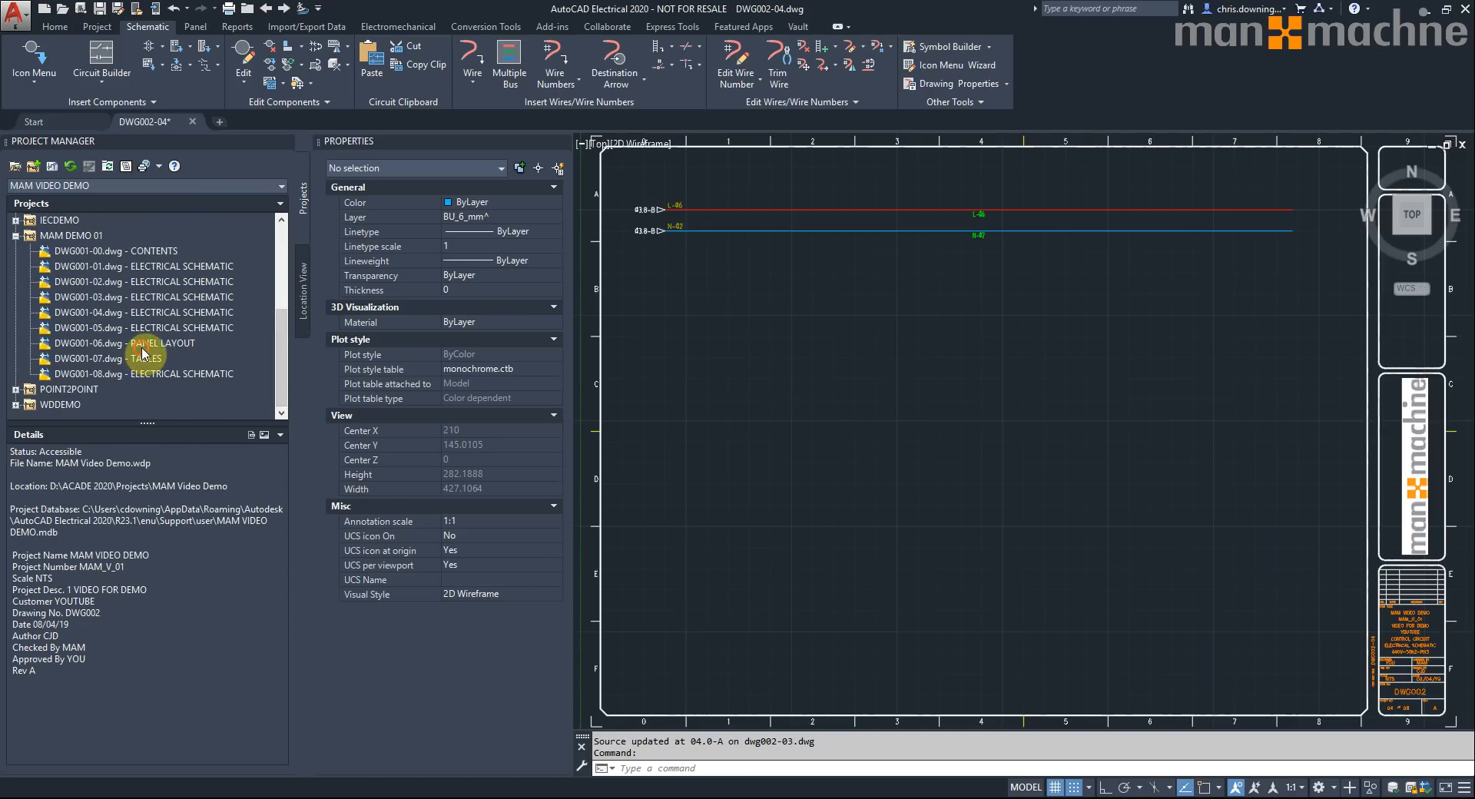
pyautogui.click(152, 330)
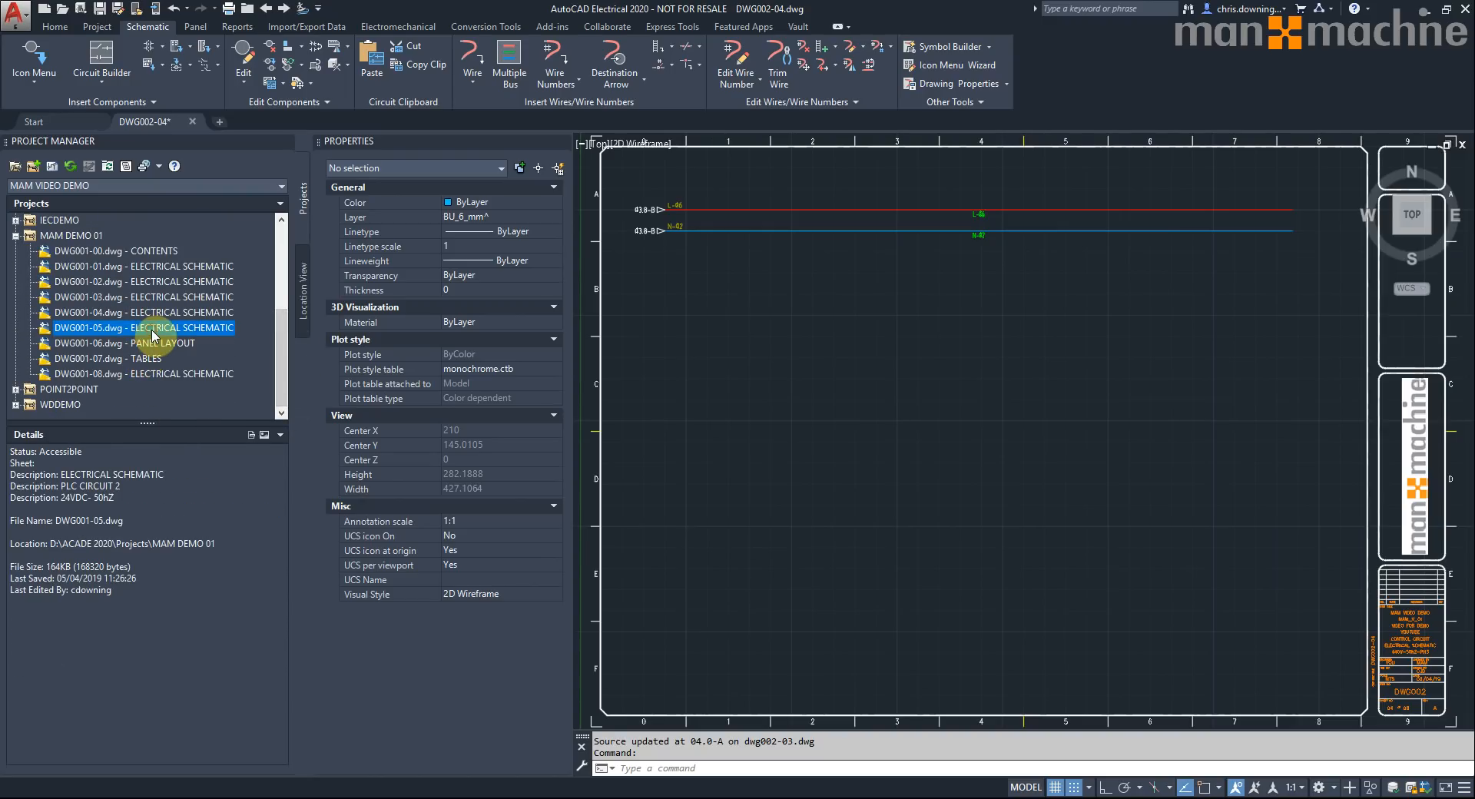
pyautogui.click(265, 436)
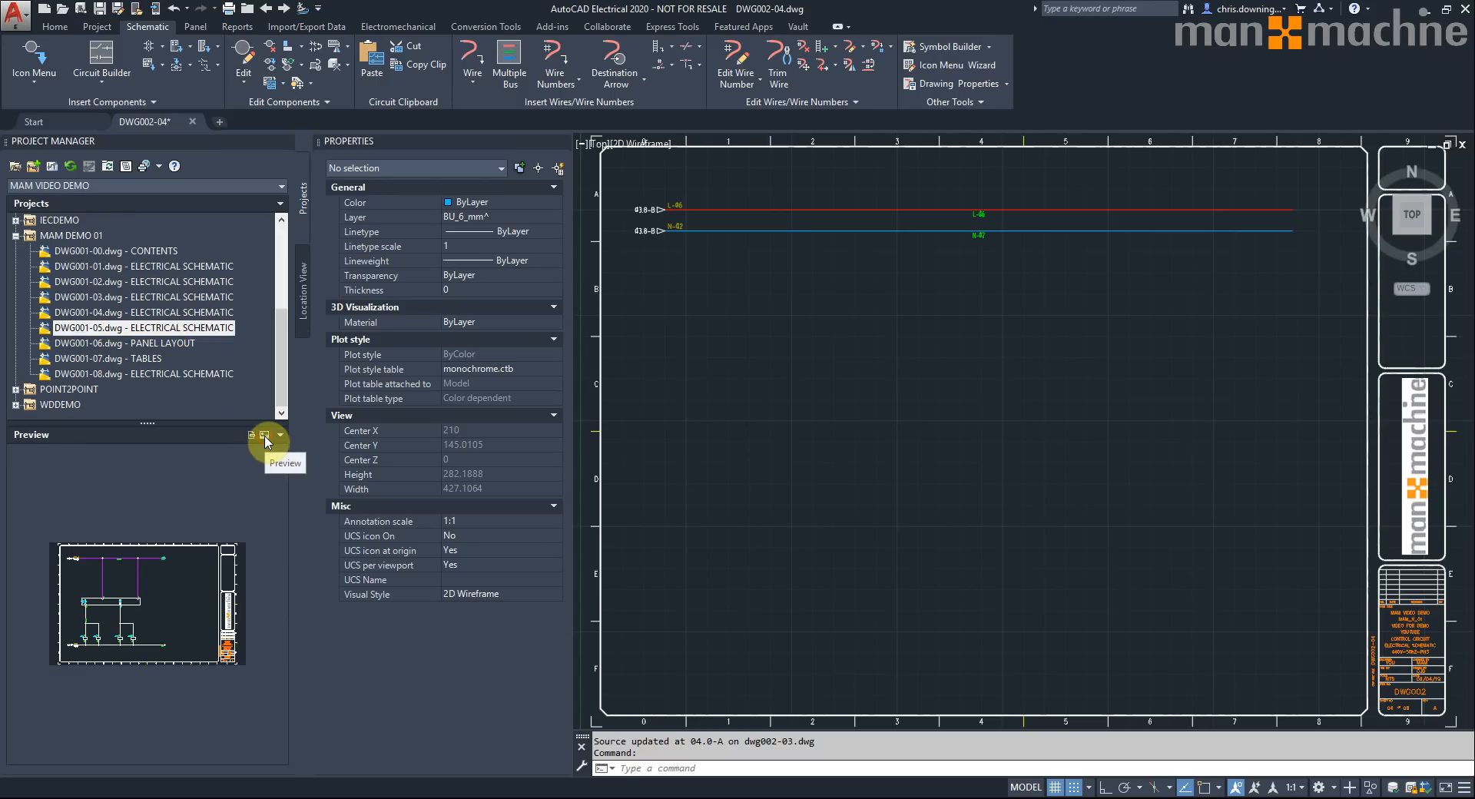
pyautogui.click(190, 315)
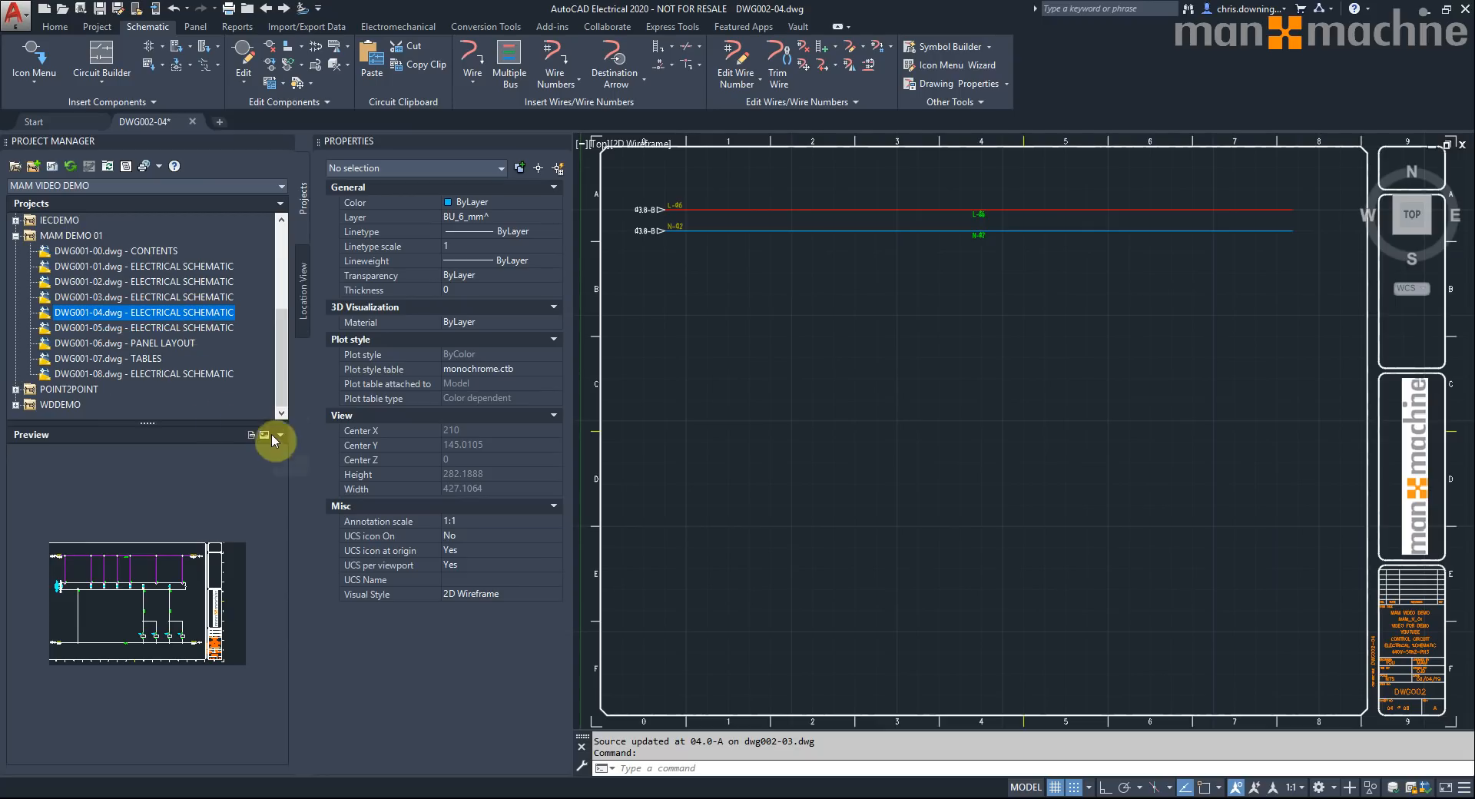
pyautogui.click(181, 297)
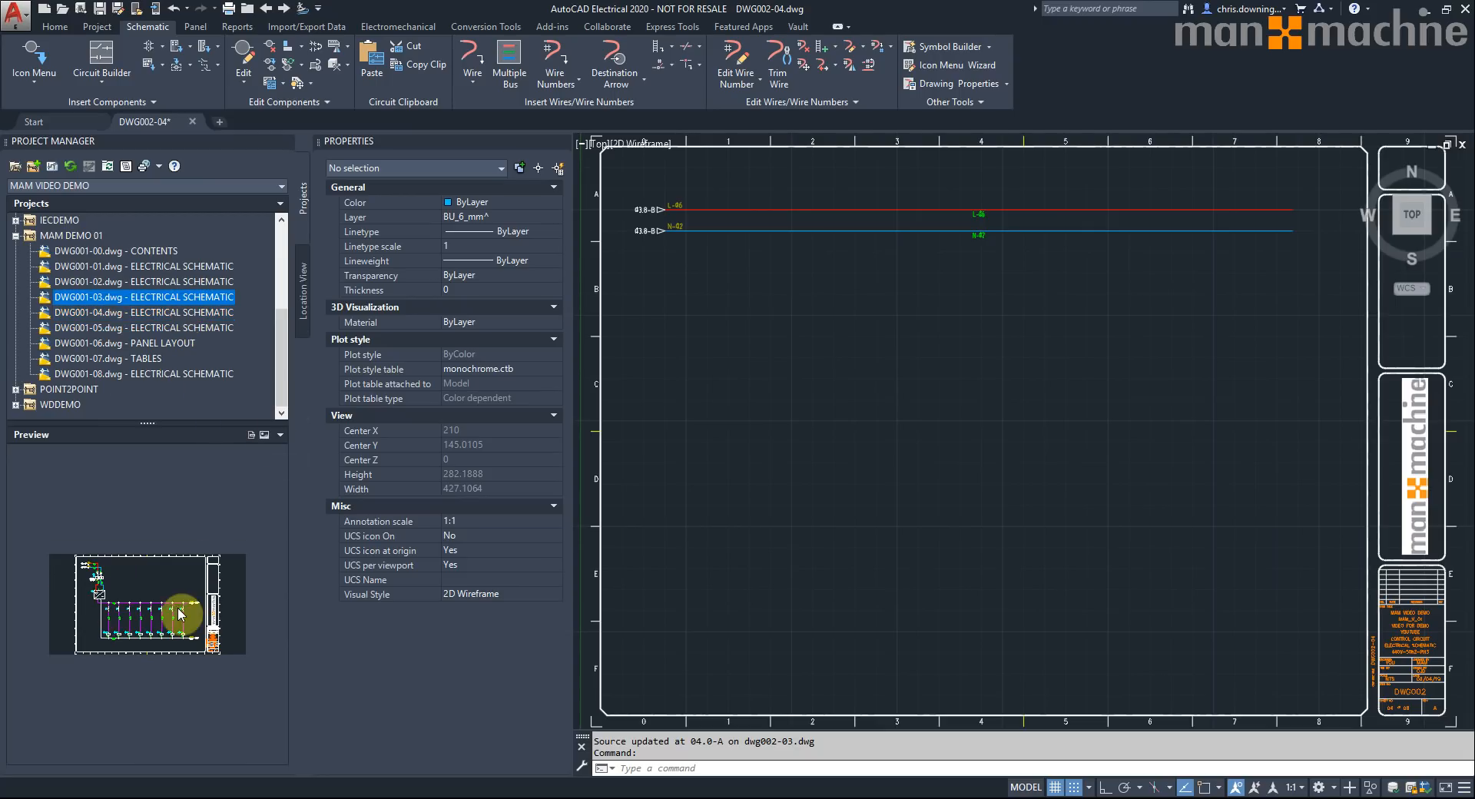
pyautogui.doubleClick(172, 305)
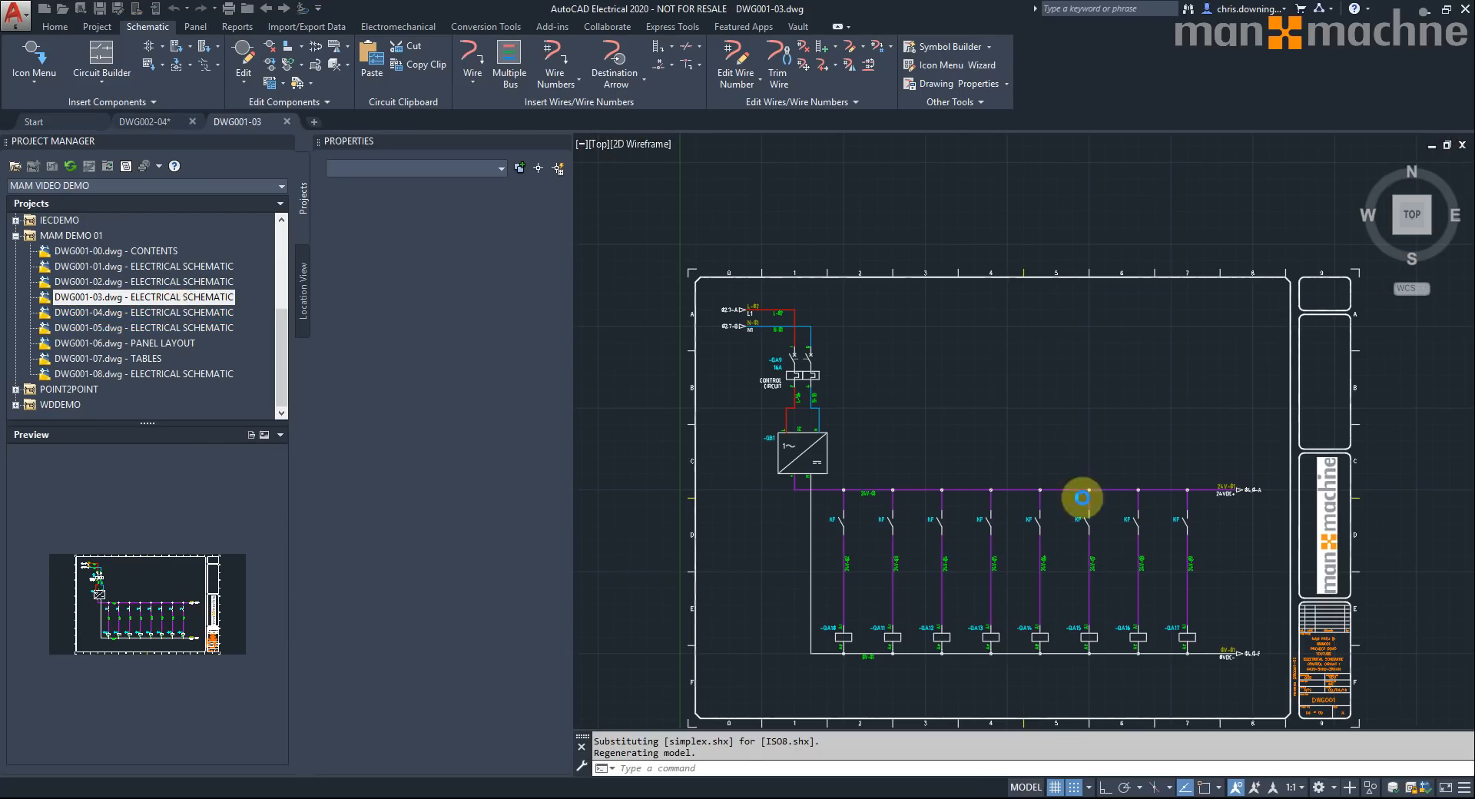
# - Copy the control circuit to the circuit clipboard with its base point at the L-02 wire's corner above breaker -QA9, and close DWG001-03 without saving
pyautogui.scroll(-2, 1183, 579)
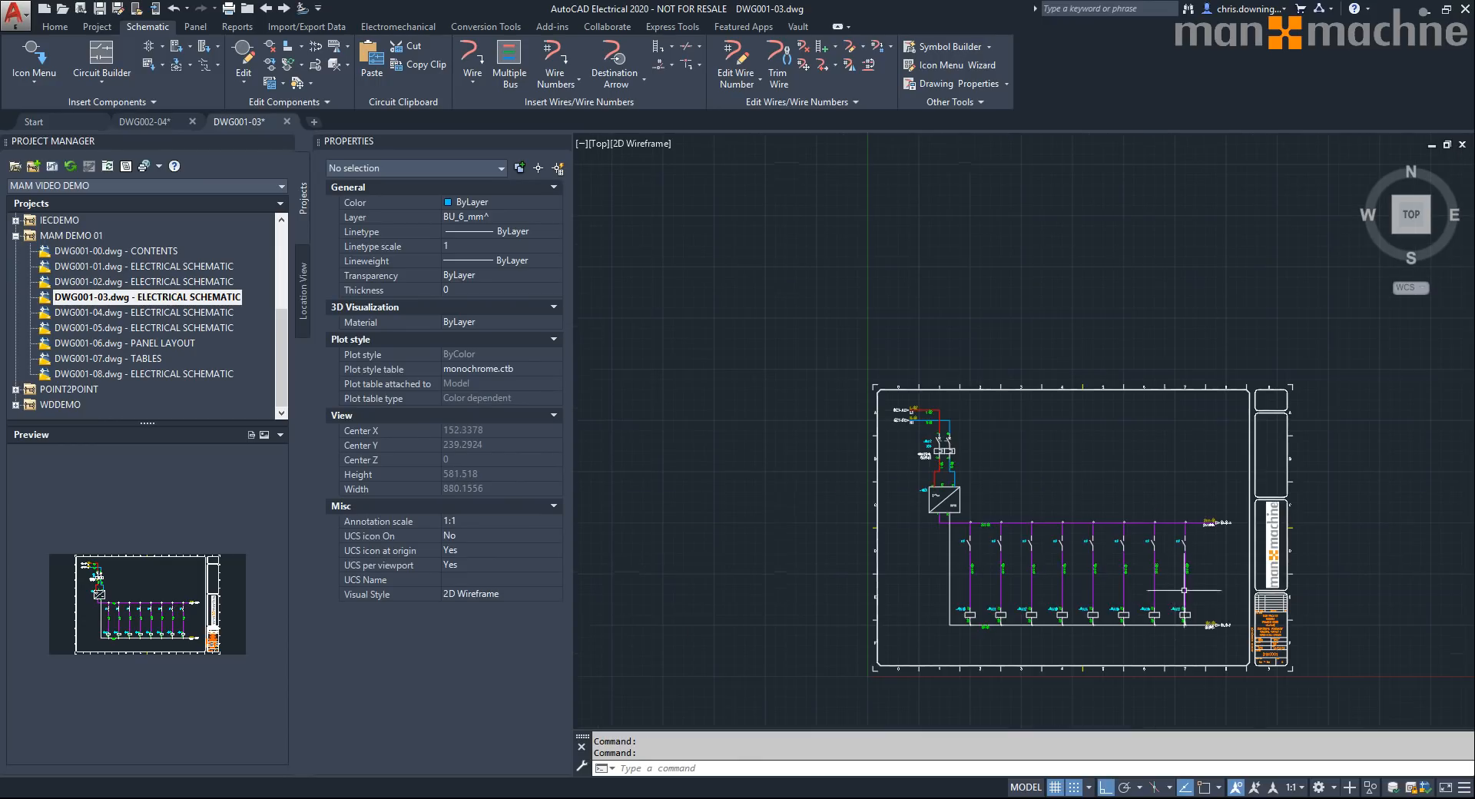
pyautogui.moveTo(1183, 601); pyautogui.dragTo(1038, 552, button='middle')
pyautogui.scroll(2, 1025, 543)
pyautogui.click(415, 48)
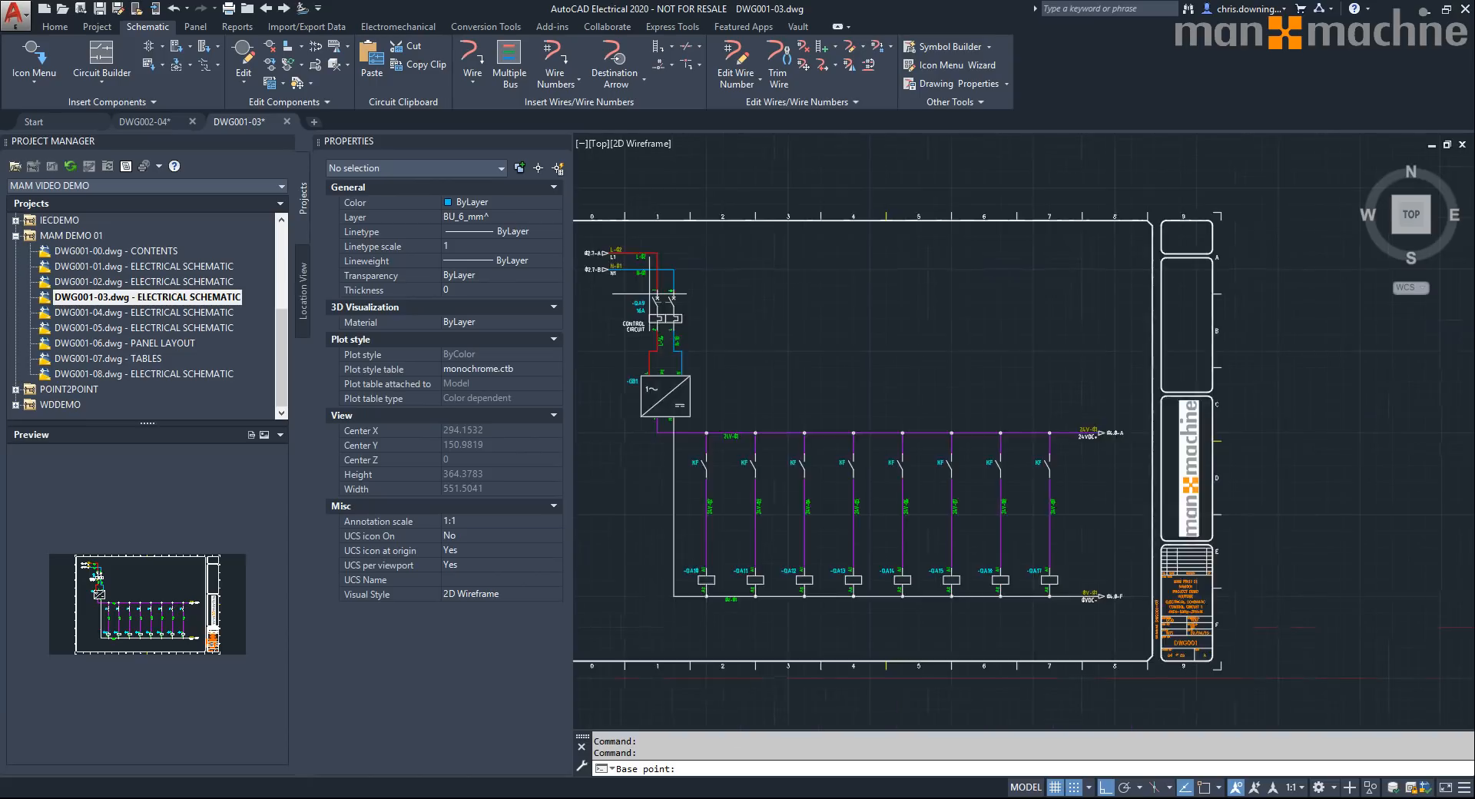
pyautogui.scroll(4, 653, 287)
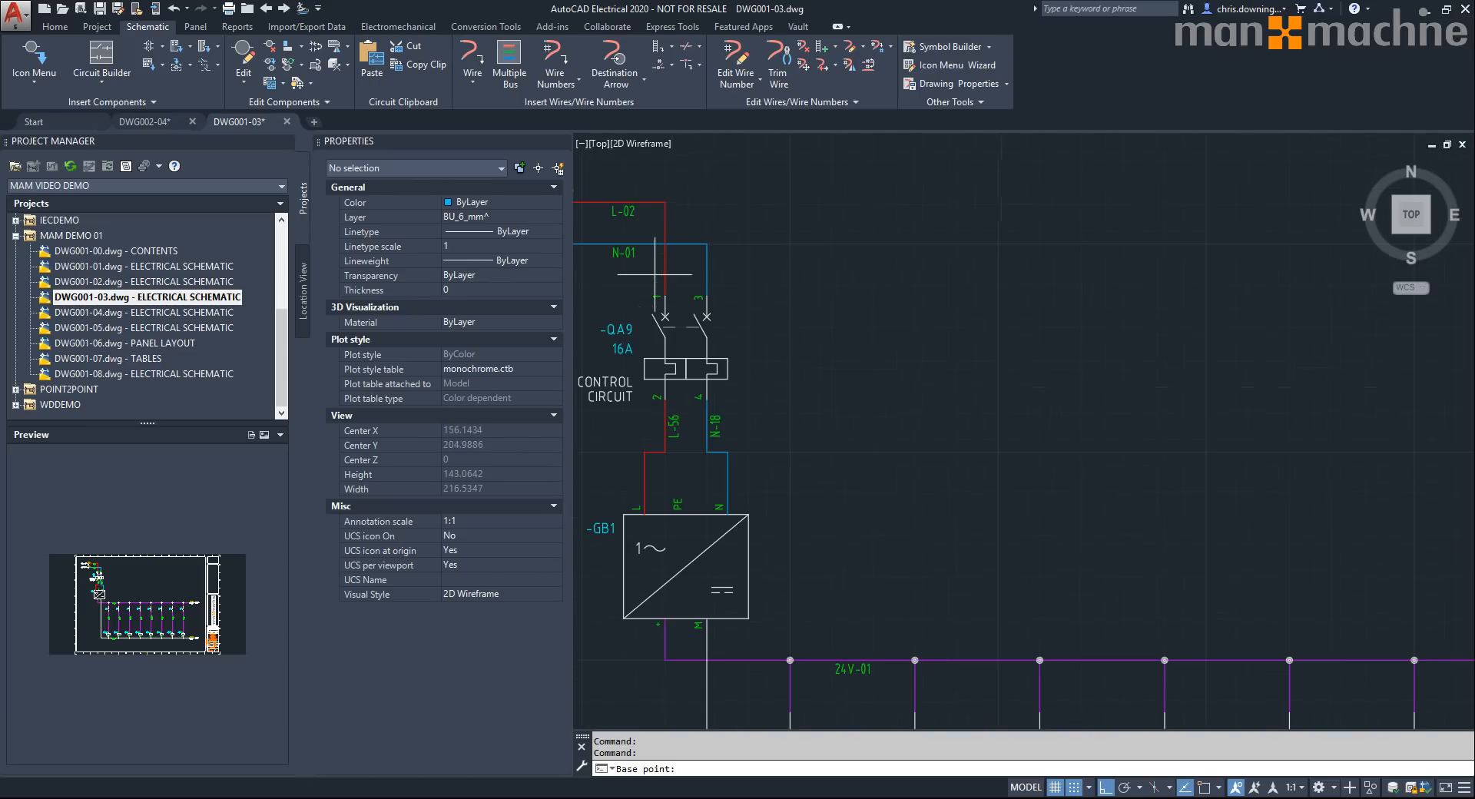
pyautogui.click(664, 202)
pyautogui.scroll(-2, 780, 283)
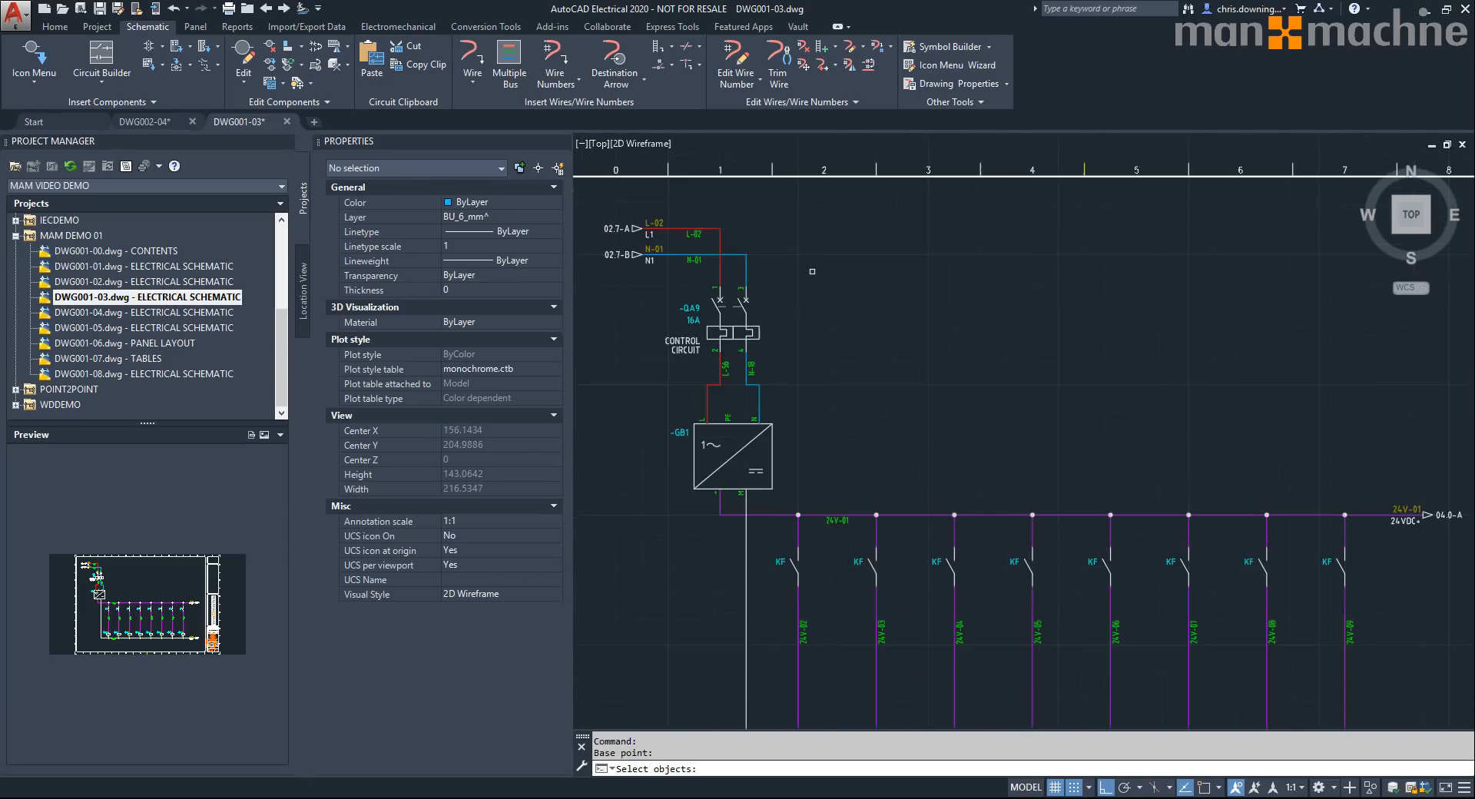
pyautogui.click(813, 270)
pyautogui.click(672, 510)
pyautogui.scroll(-2, 622, 407)
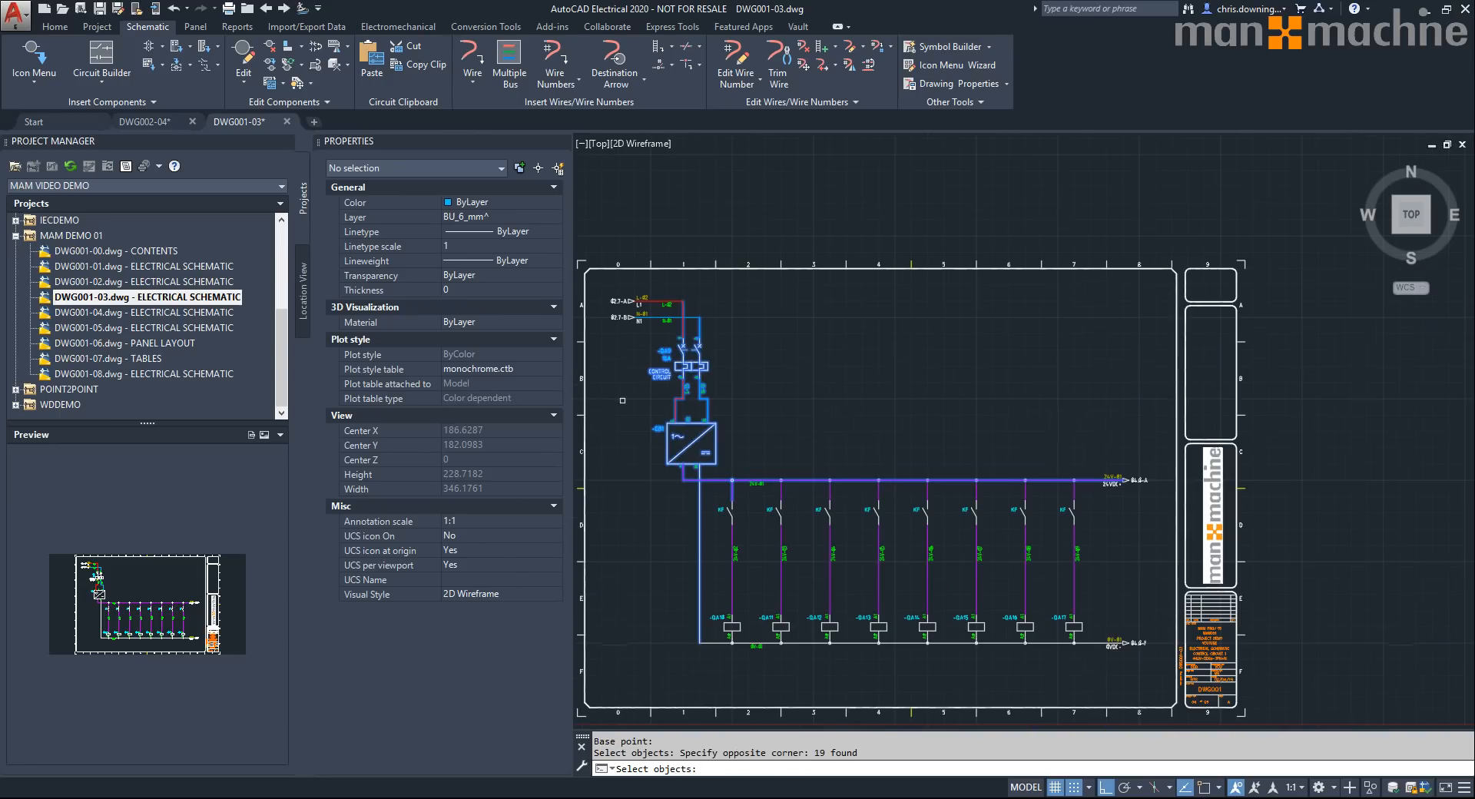
pyautogui.click(648, 348)
pyautogui.click(1161, 672)
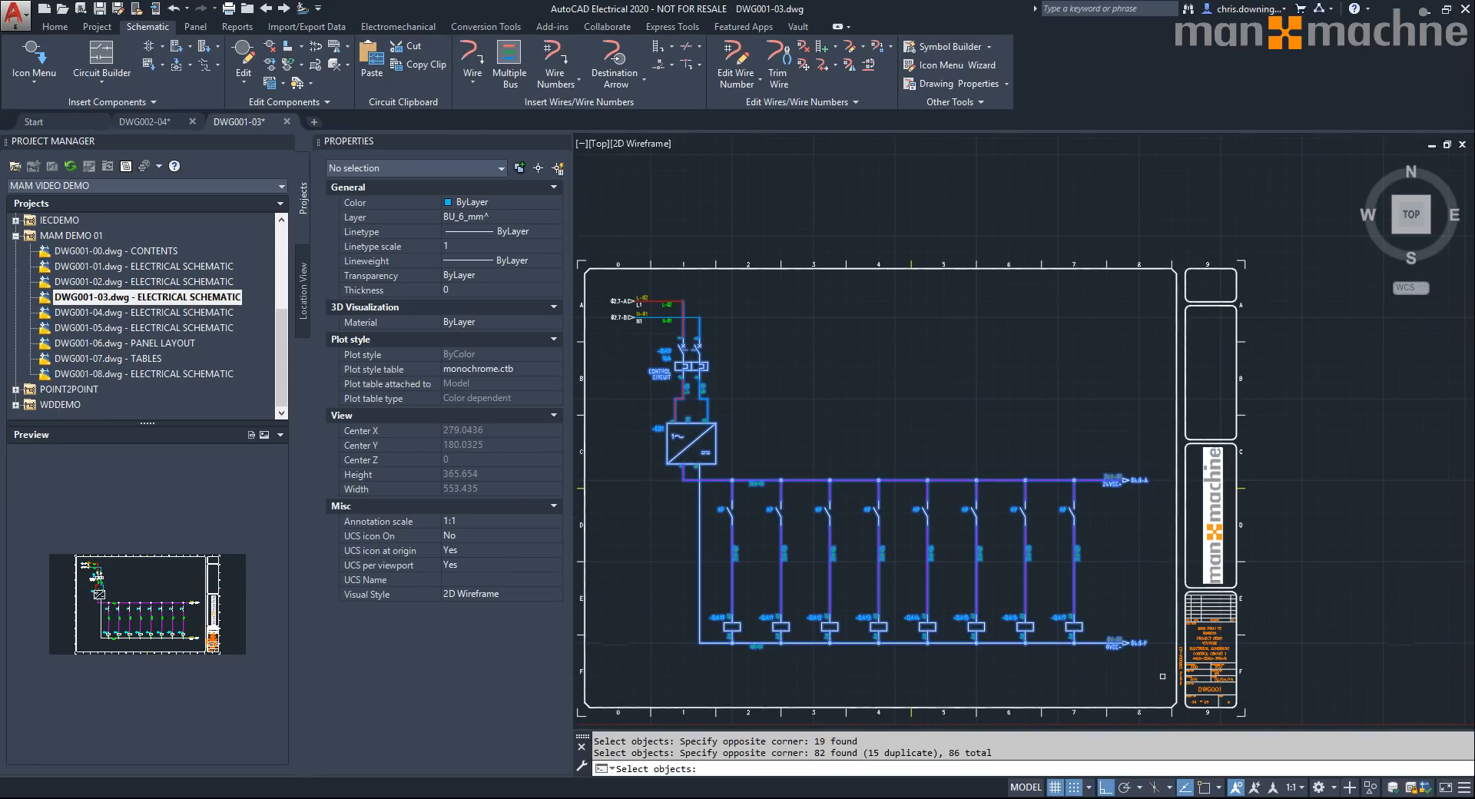
pyautogui.press('Return')
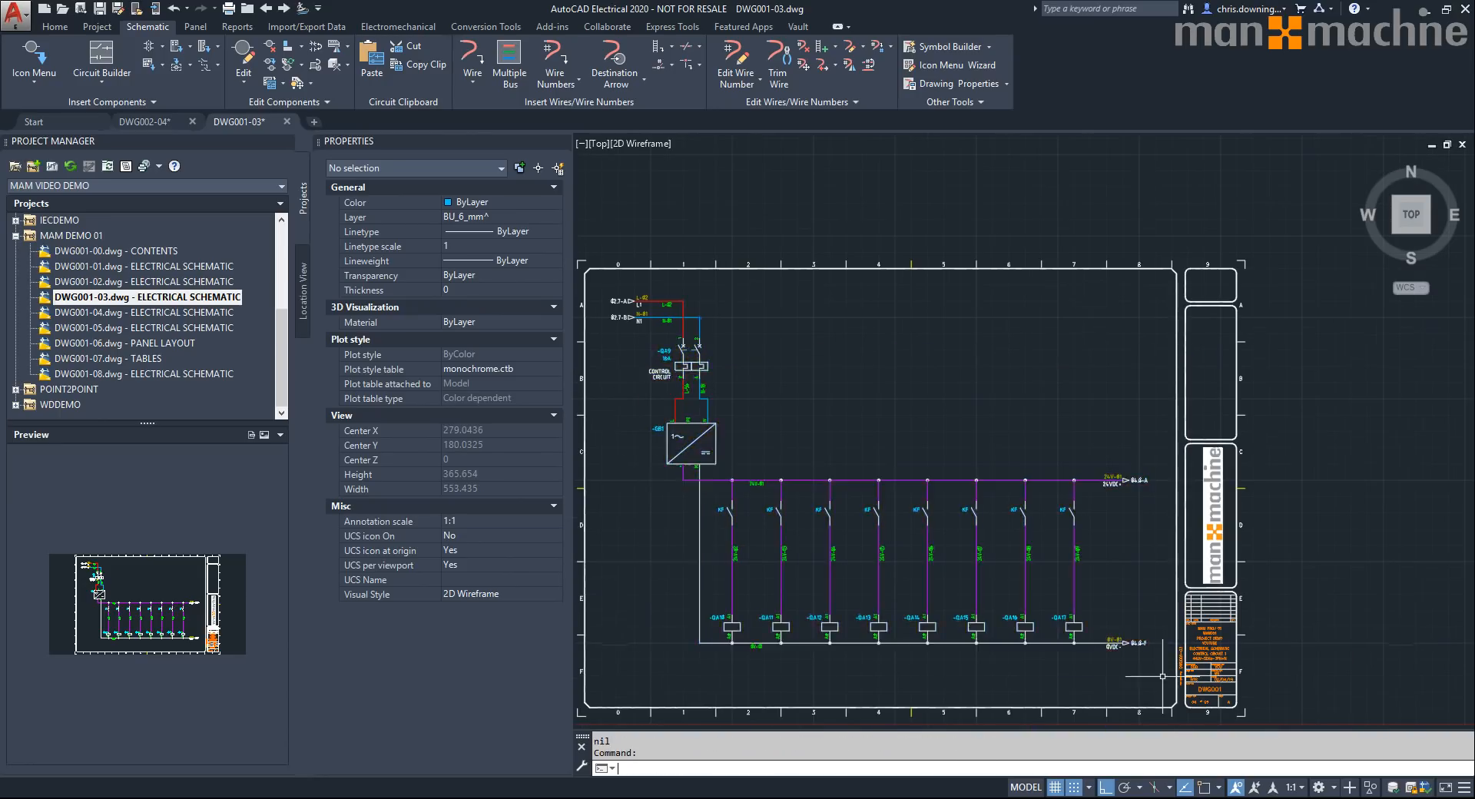
pyautogui.click(286, 121)
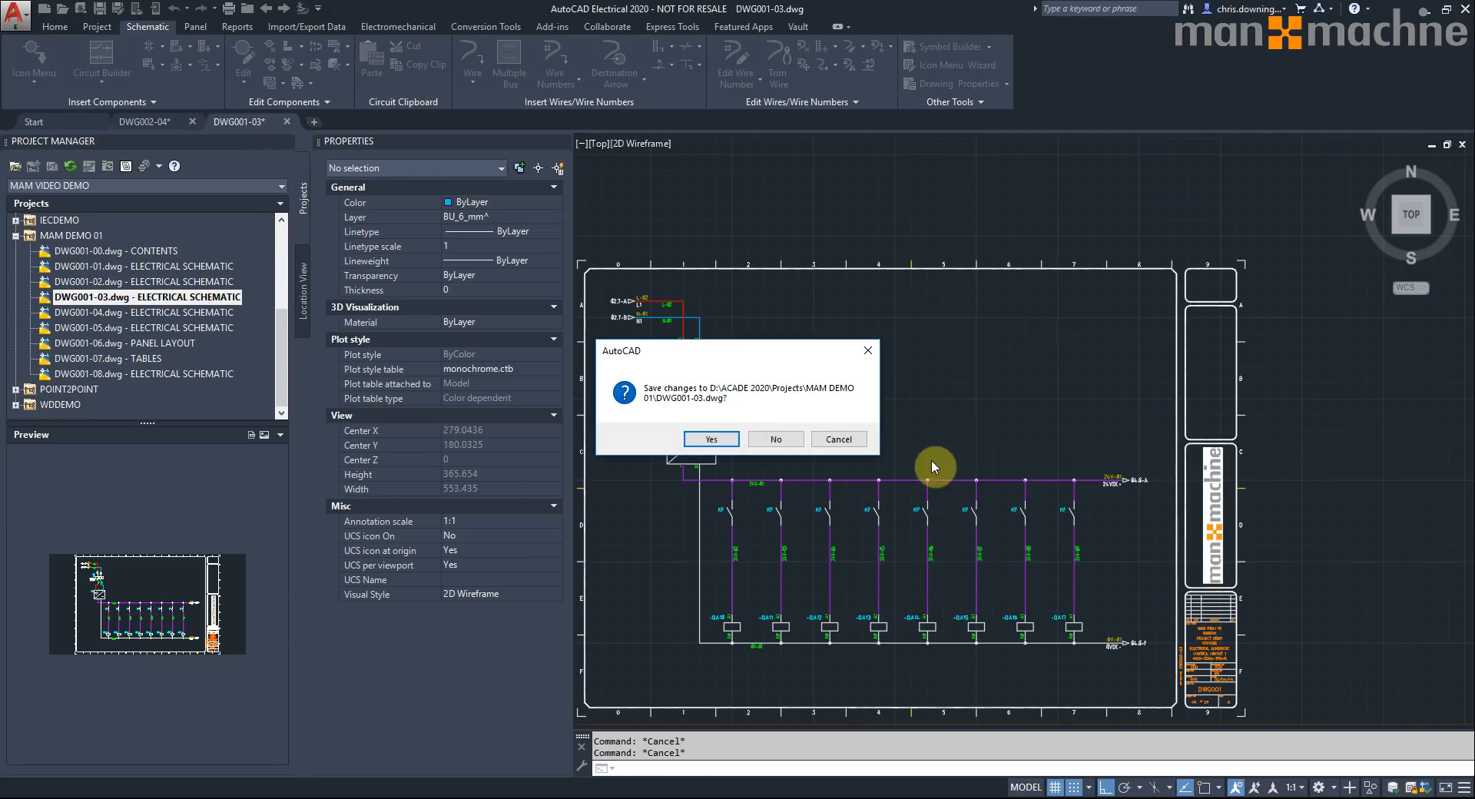
pyautogui.click(776, 439)
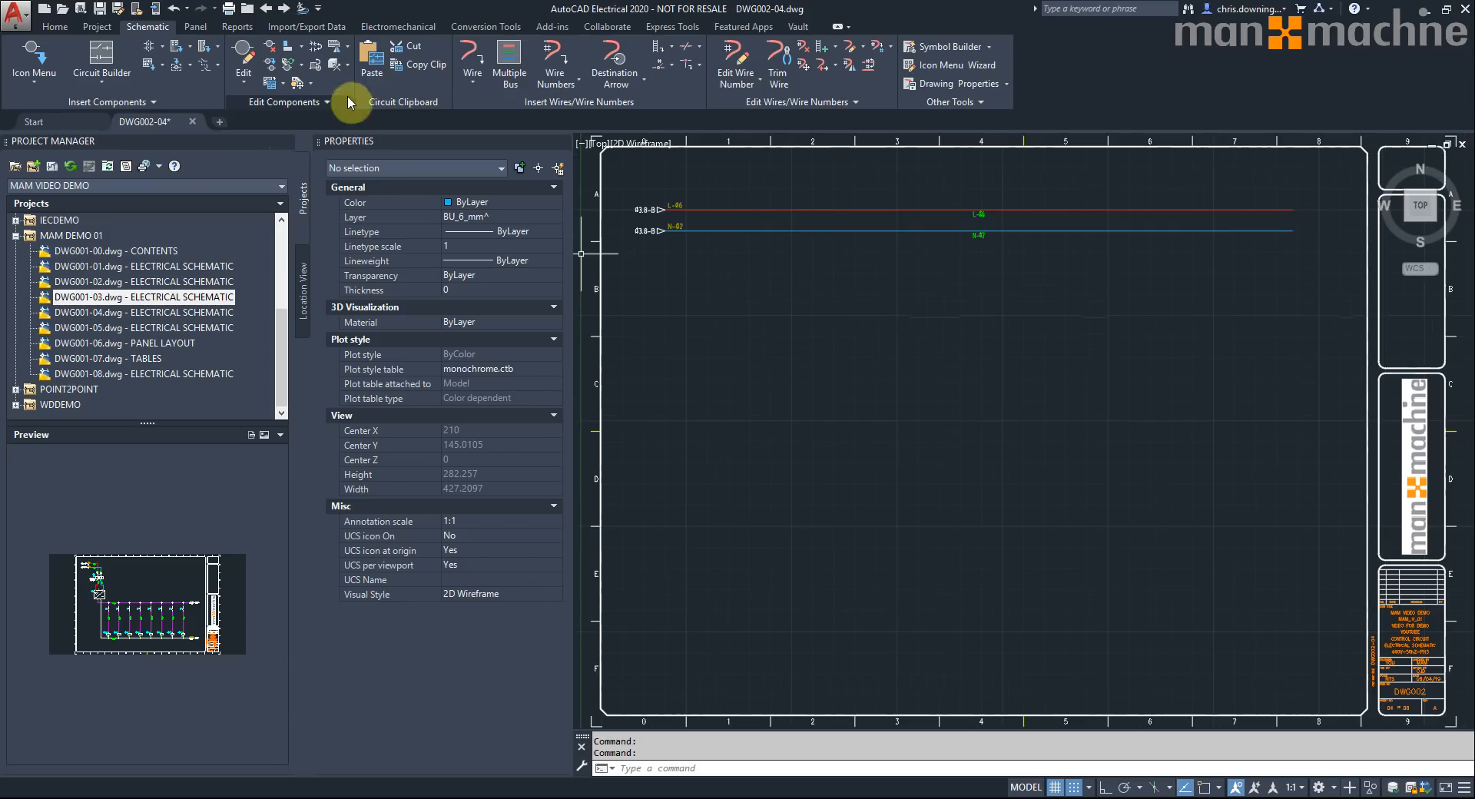
# - Paste the copied control circuit into DWG002-04, inserting it on the upper L-06 wire so breaker -QA9 connects to both supply wires
pyautogui.click(372, 61)
pyautogui.click(691, 492)
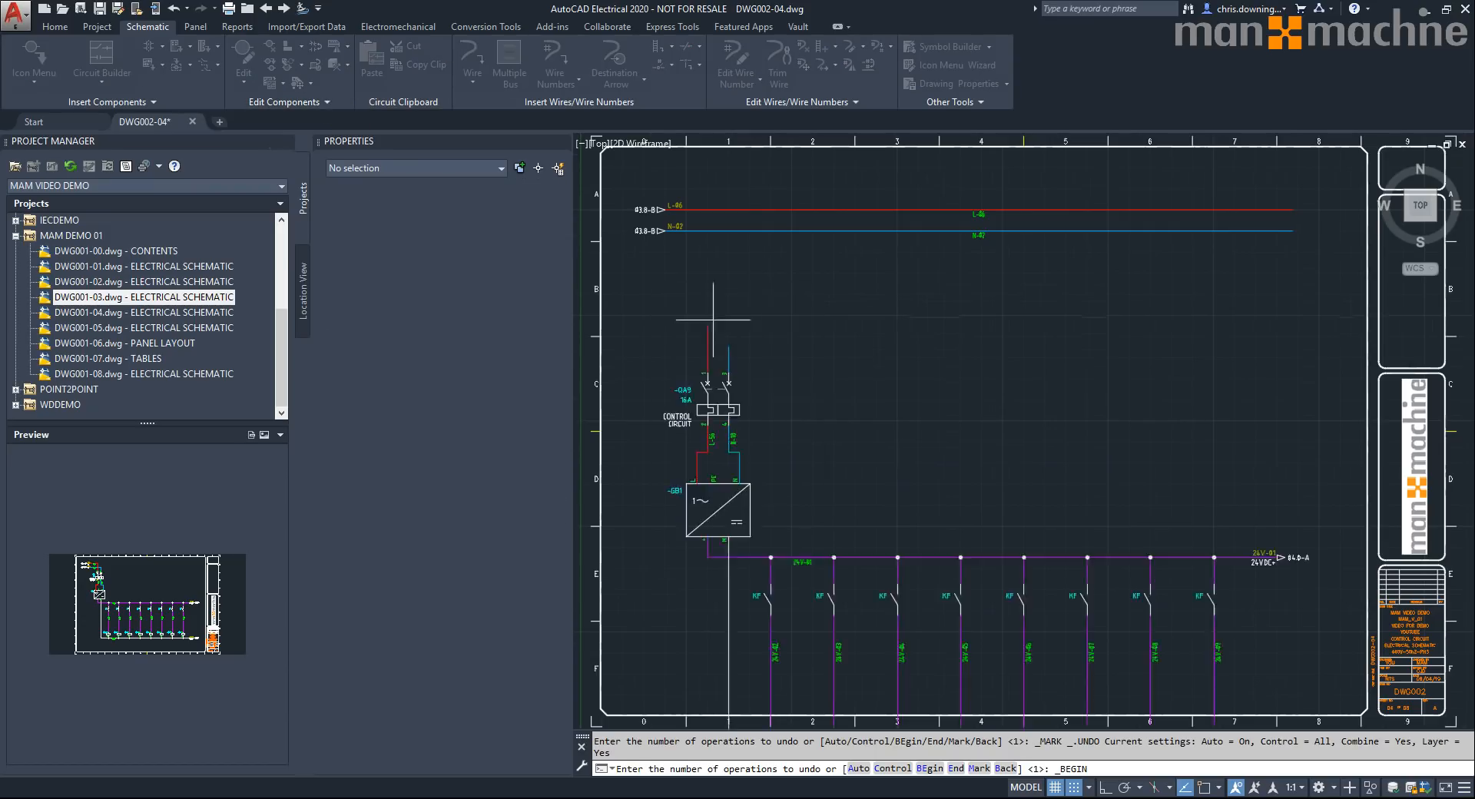
pyautogui.scroll(5, 713, 208)
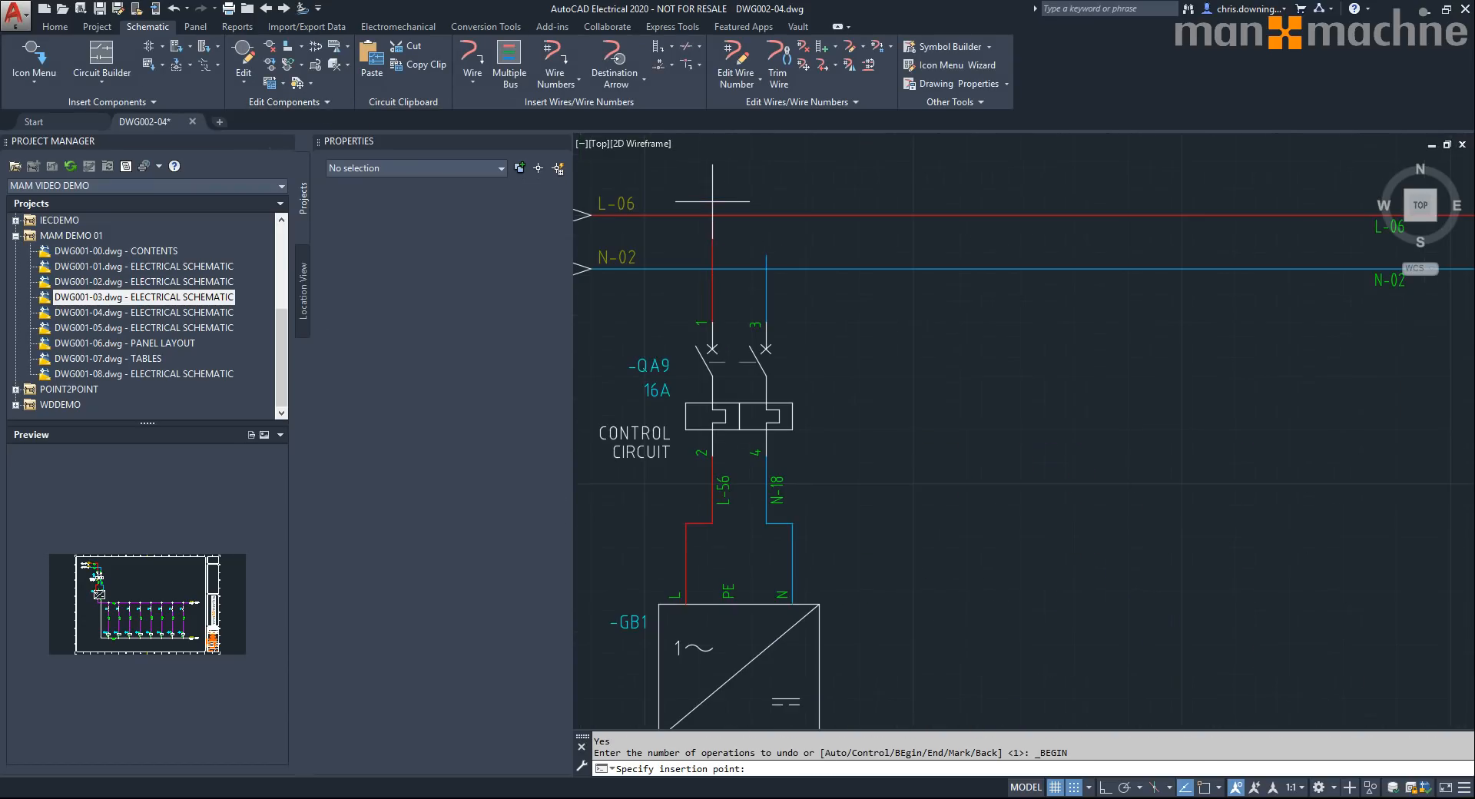
pyautogui.click(708, 218)
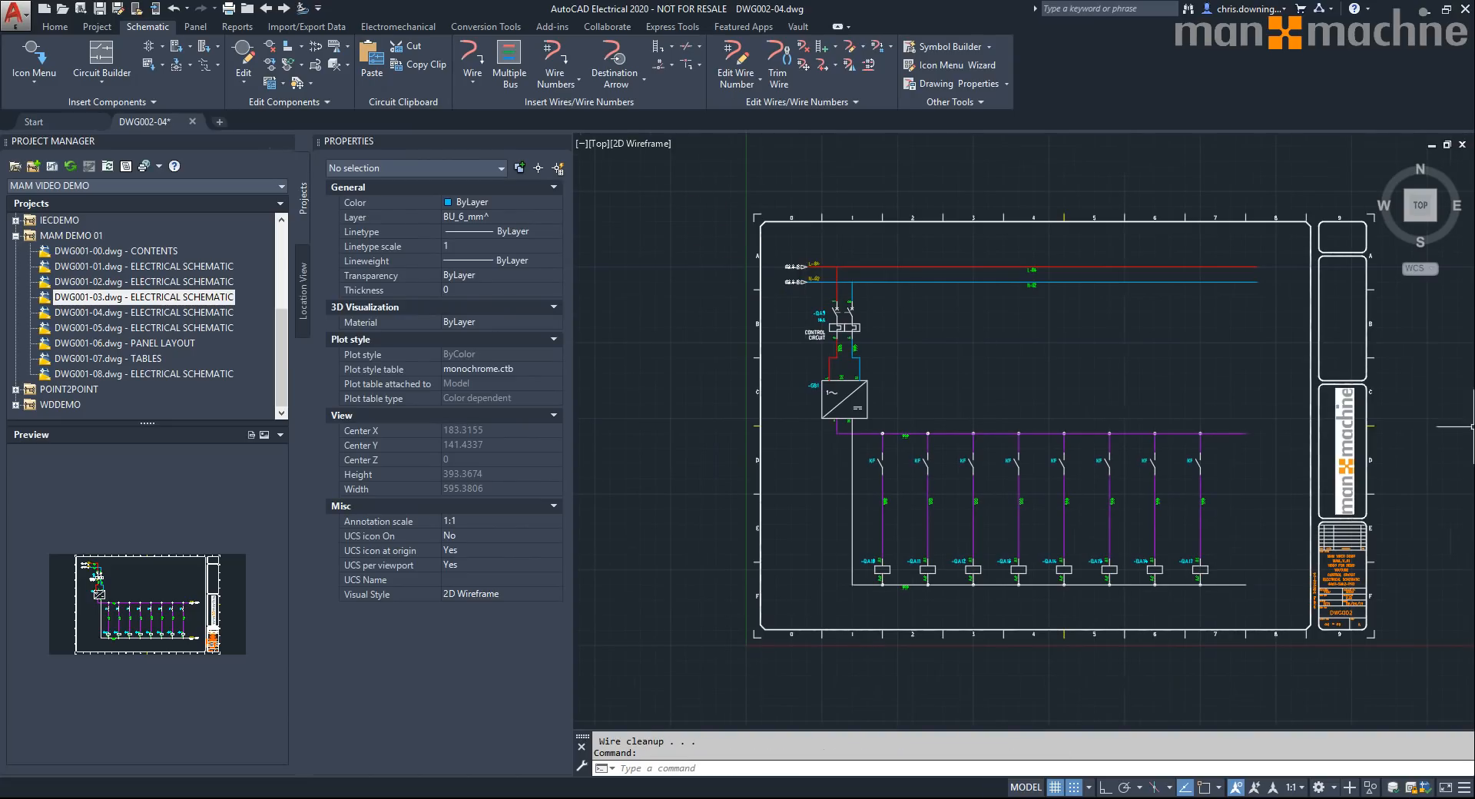
# - Trim the surplus lengths of the L-06 and N-02 wires beyond the drops to breaker -QA9
pyautogui.moveTo(1121, 368); pyautogui.dragTo(1053, 363, button='middle')
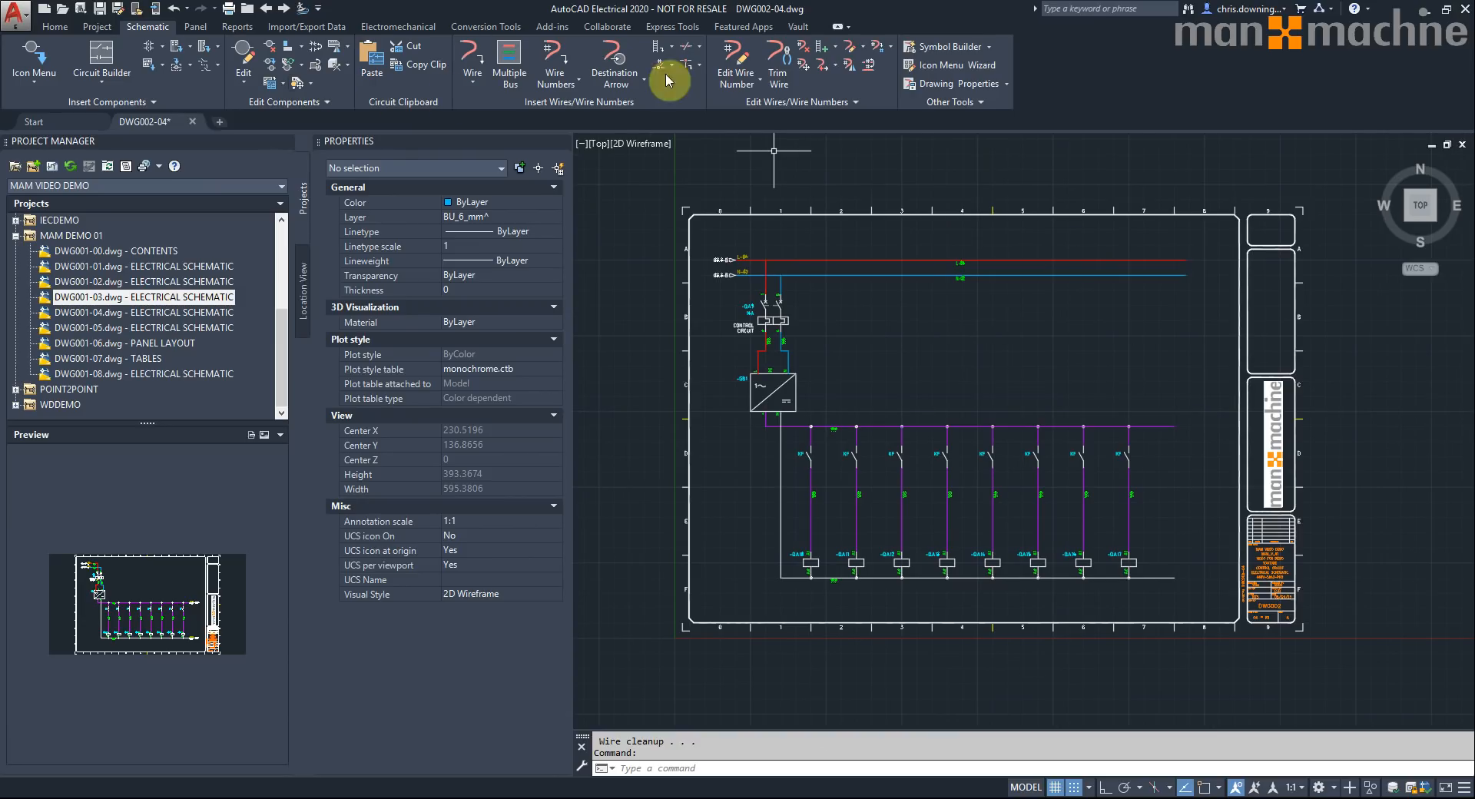
pyautogui.click(796, 71)
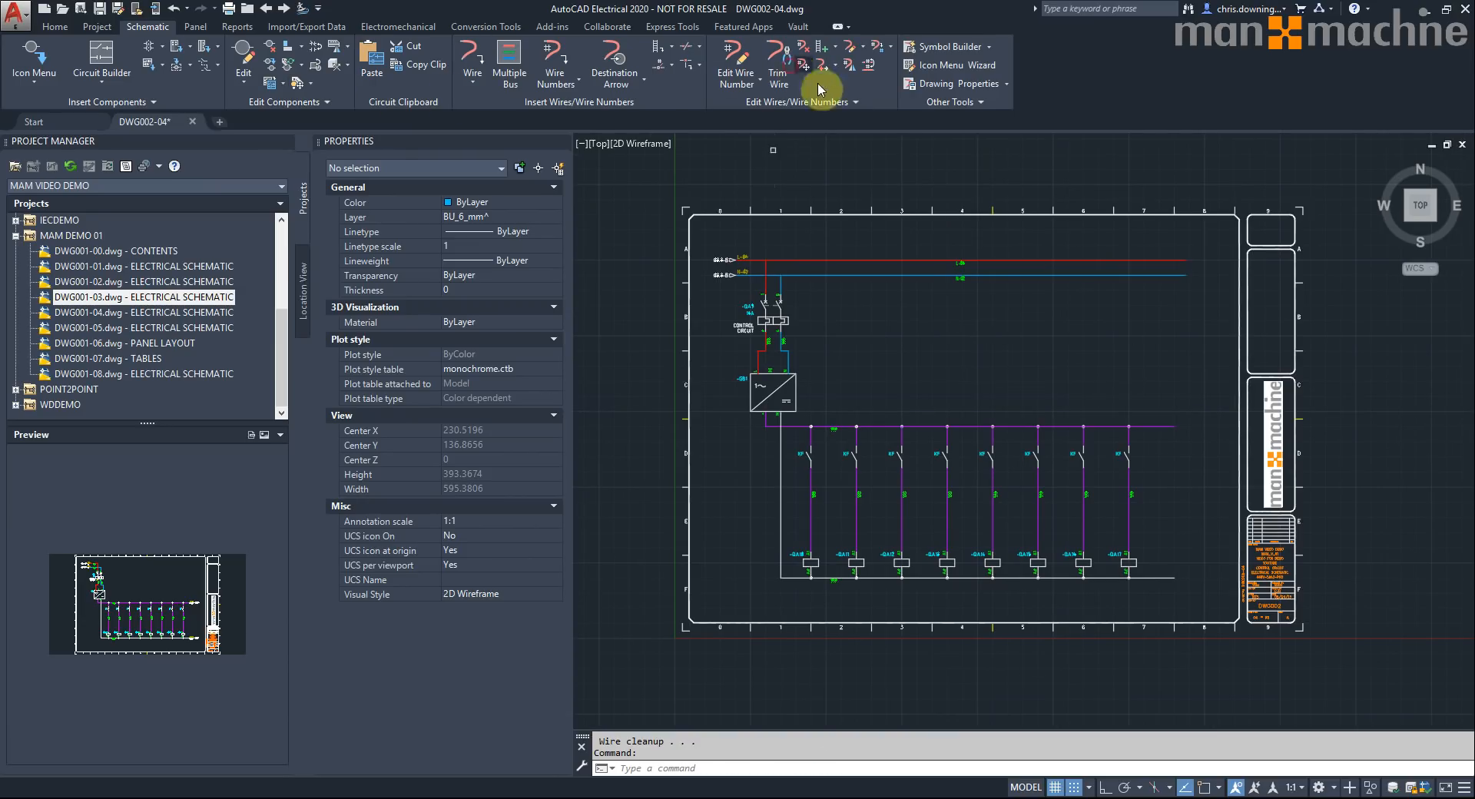
pyautogui.click(1171, 262)
pyautogui.click(1171, 271)
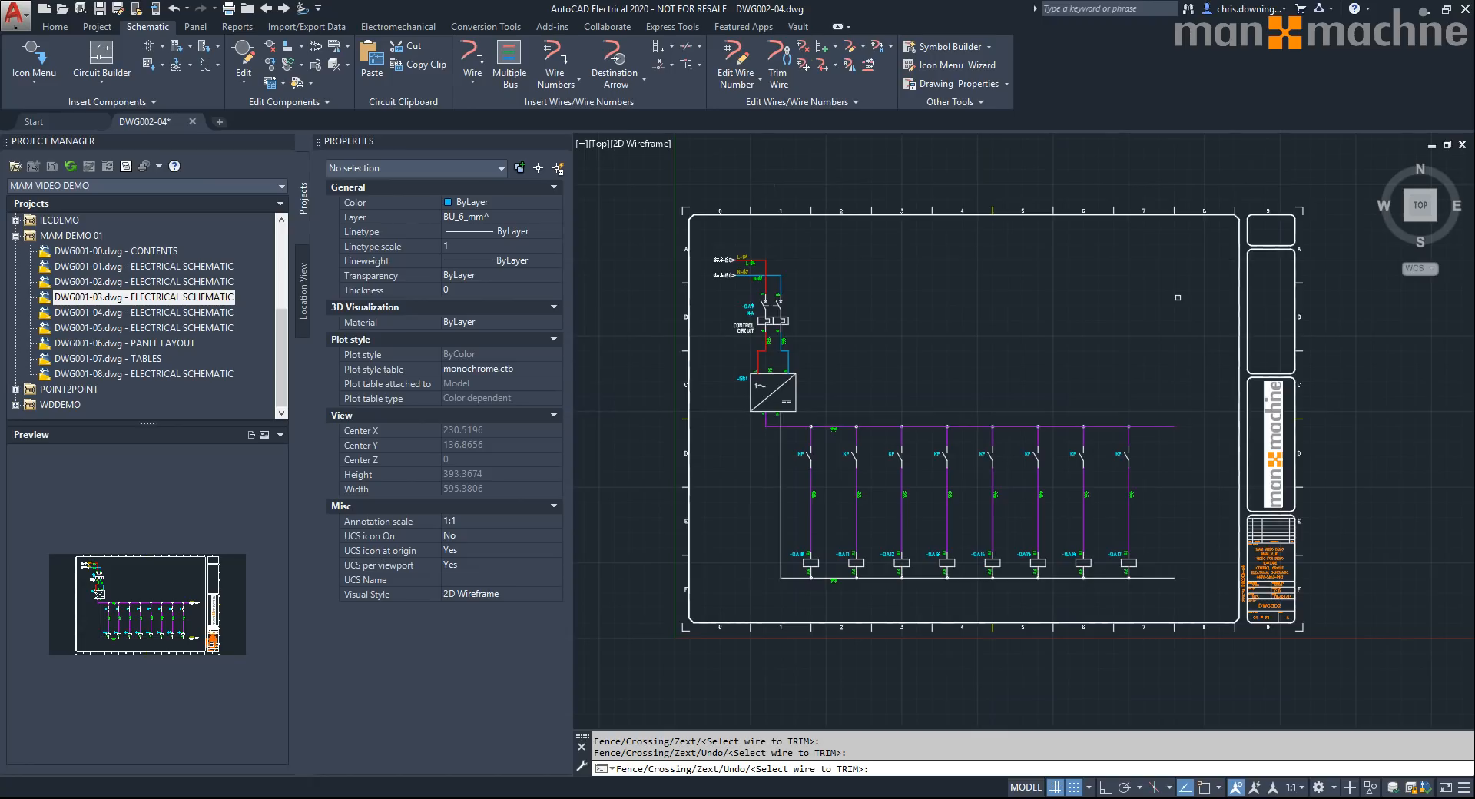
# - Align the L-06 wire number vertically with the N-02 wire number above breaker -QA9
pyautogui.scroll(6, 715, 257)
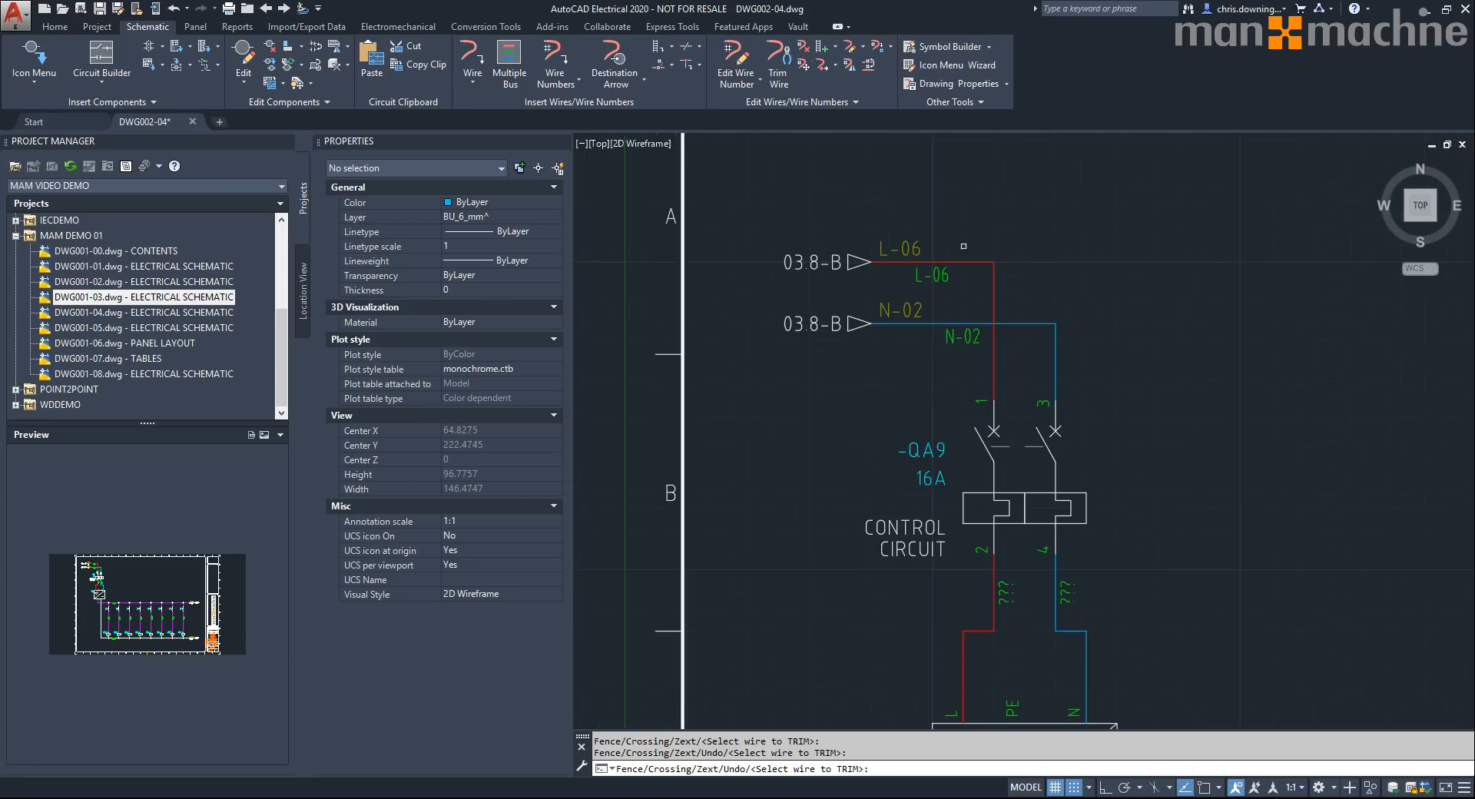
pyautogui.click(290, 49)
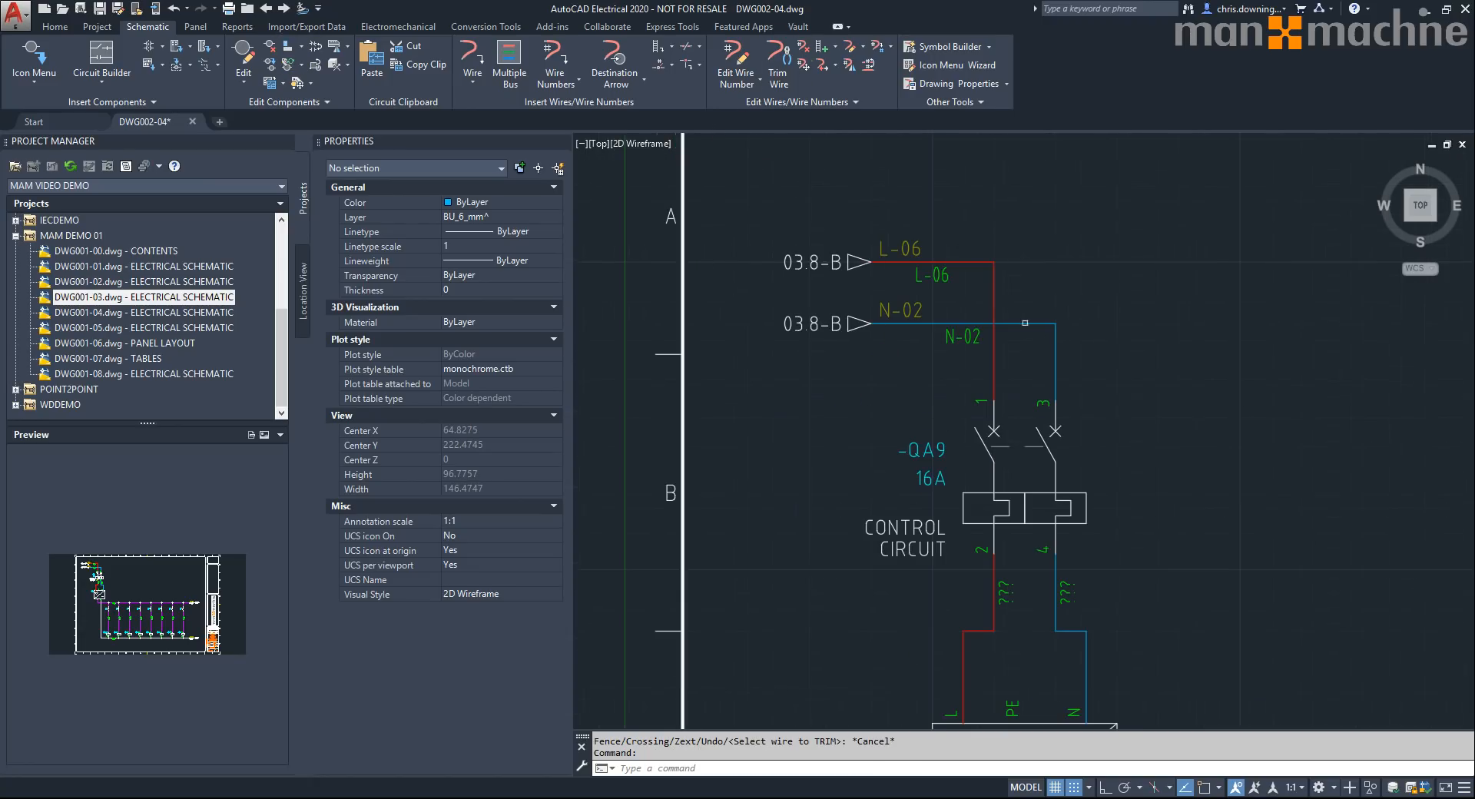
pyautogui.write('V')
pyautogui.press('Return')
pyautogui.click(976, 338)
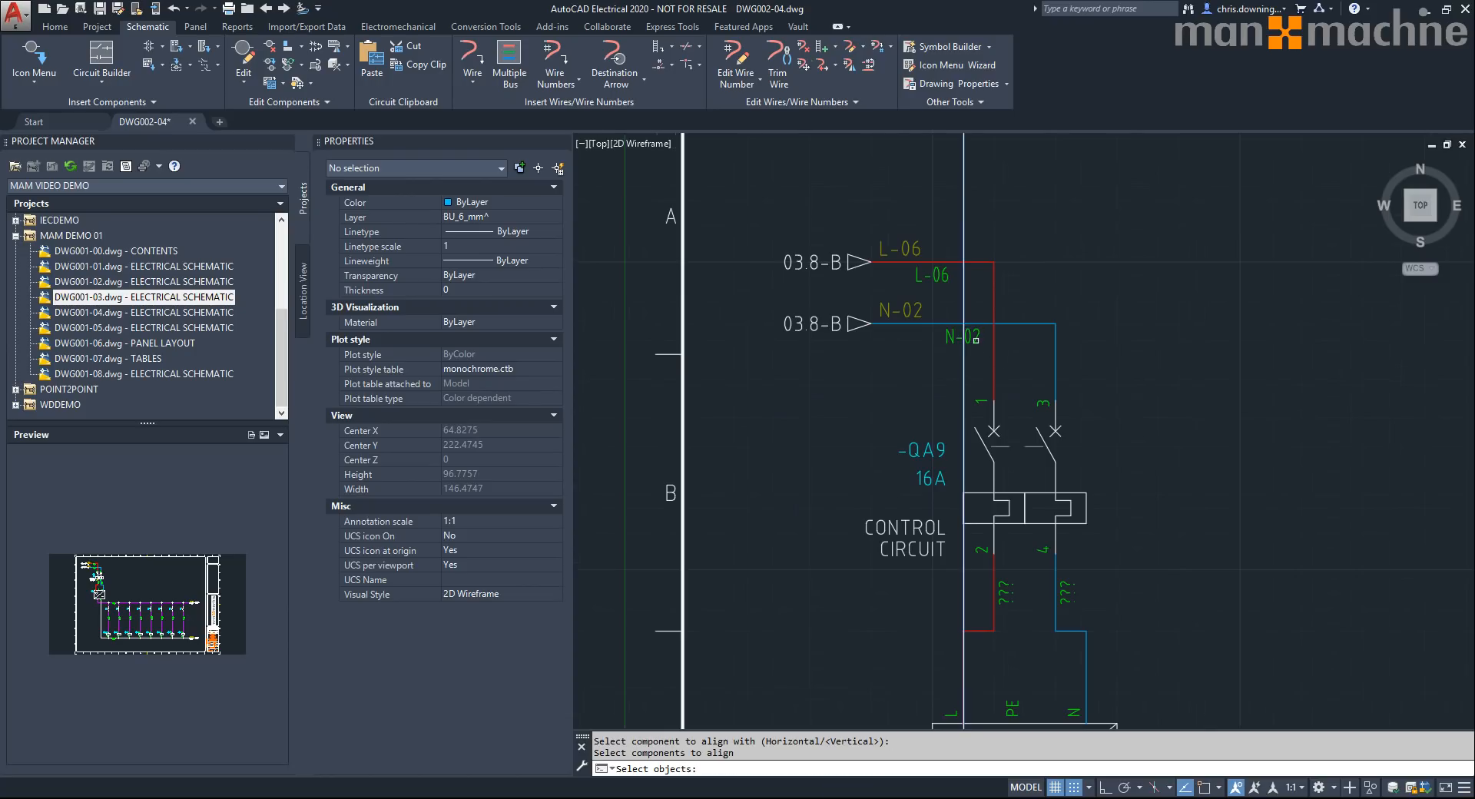
pyautogui.click(943, 282)
pyautogui.press('Return')
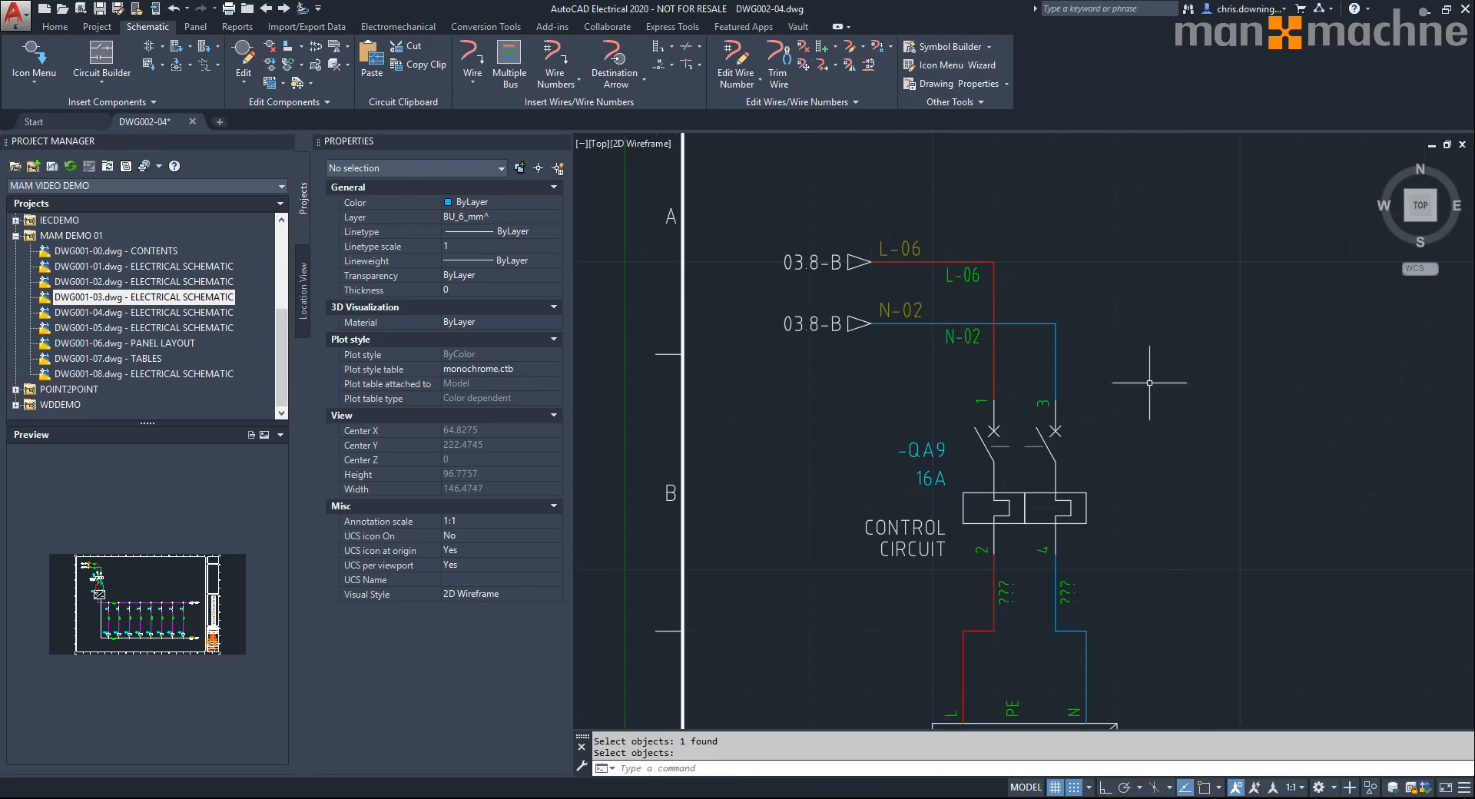
# - Number the wires drawing-wide with Tag/retag all, sequential from 1, using the wire layer format overrides
pyautogui.scroll(-5, 1115, 342)
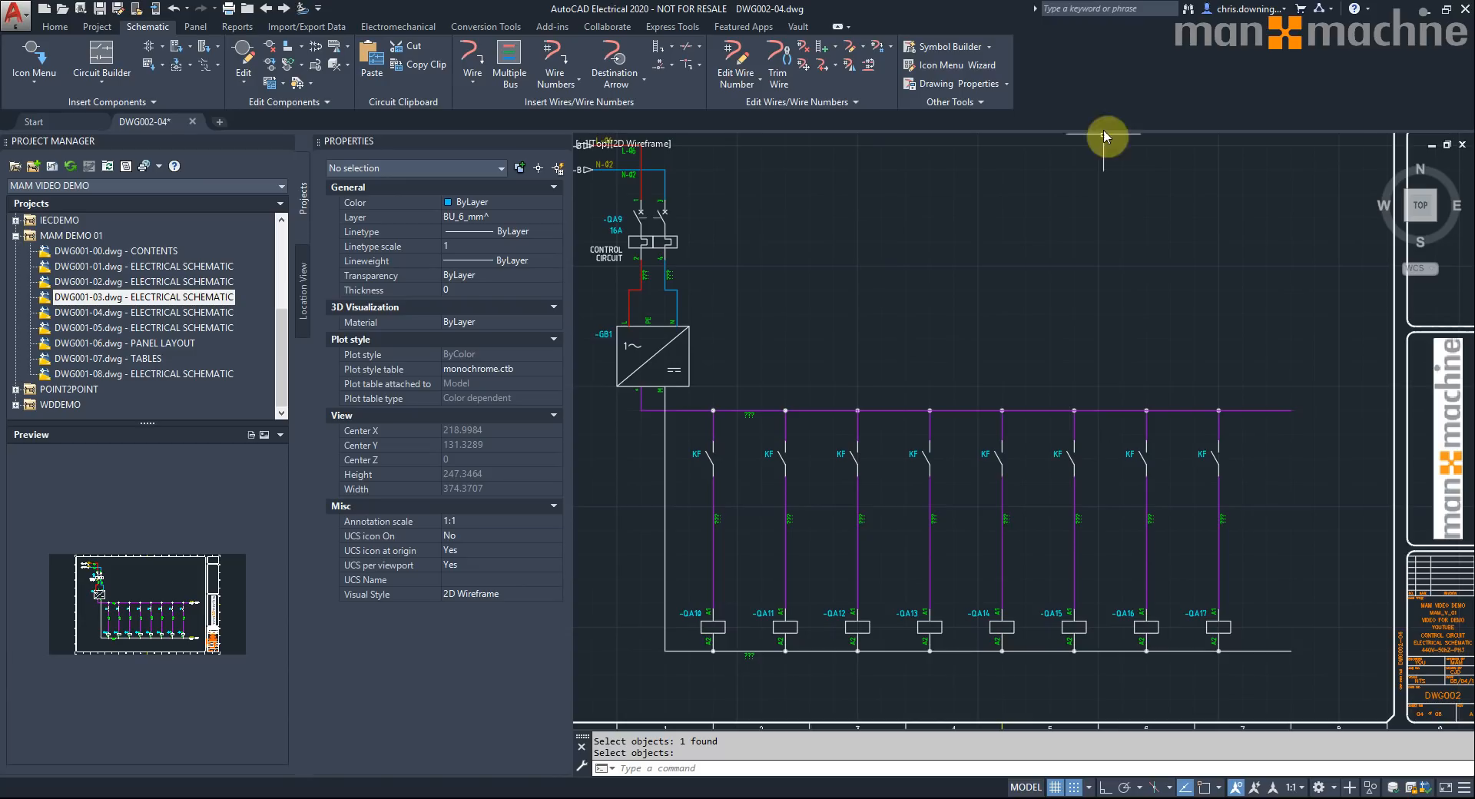
pyautogui.click(552, 55)
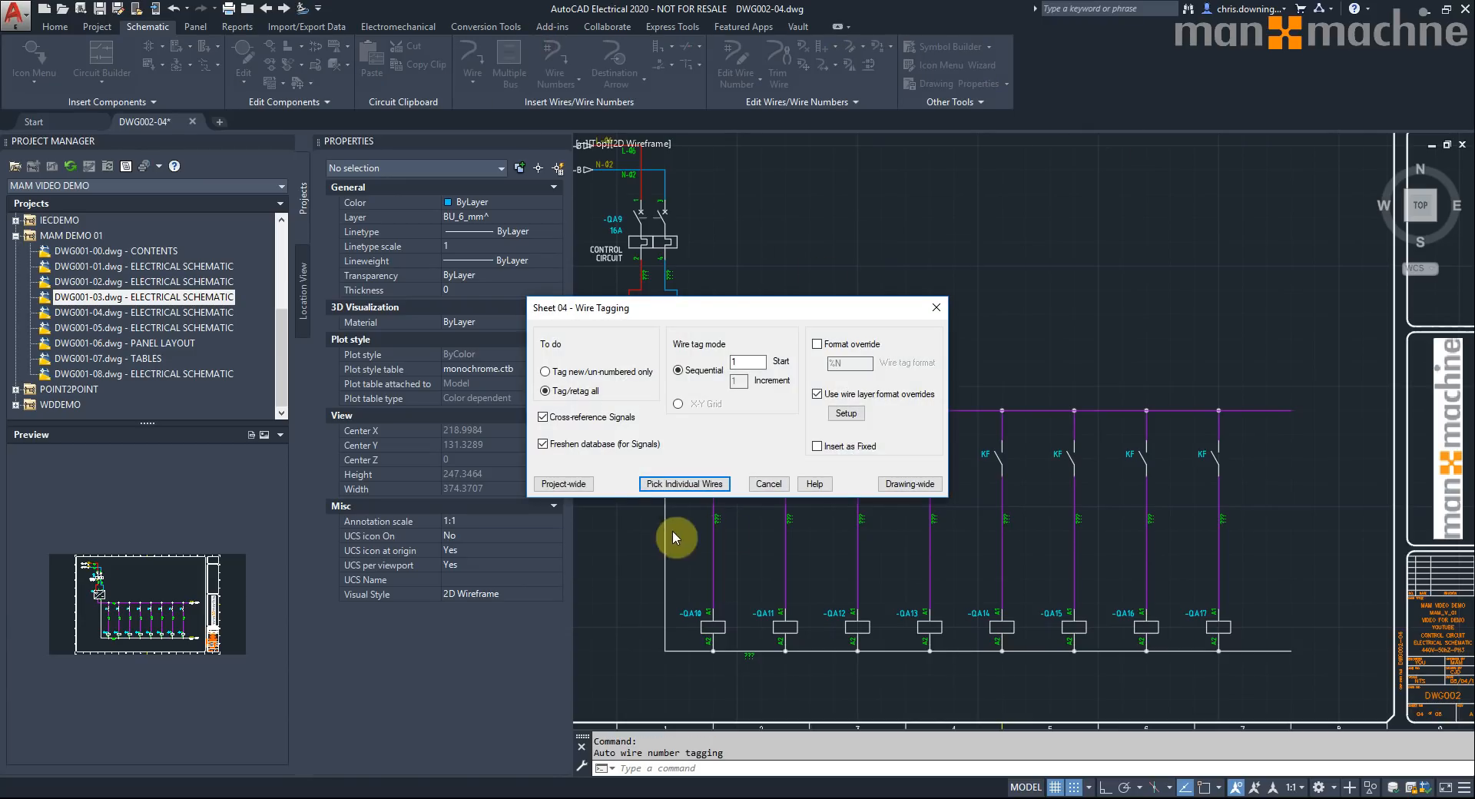
pyautogui.click(931, 484)
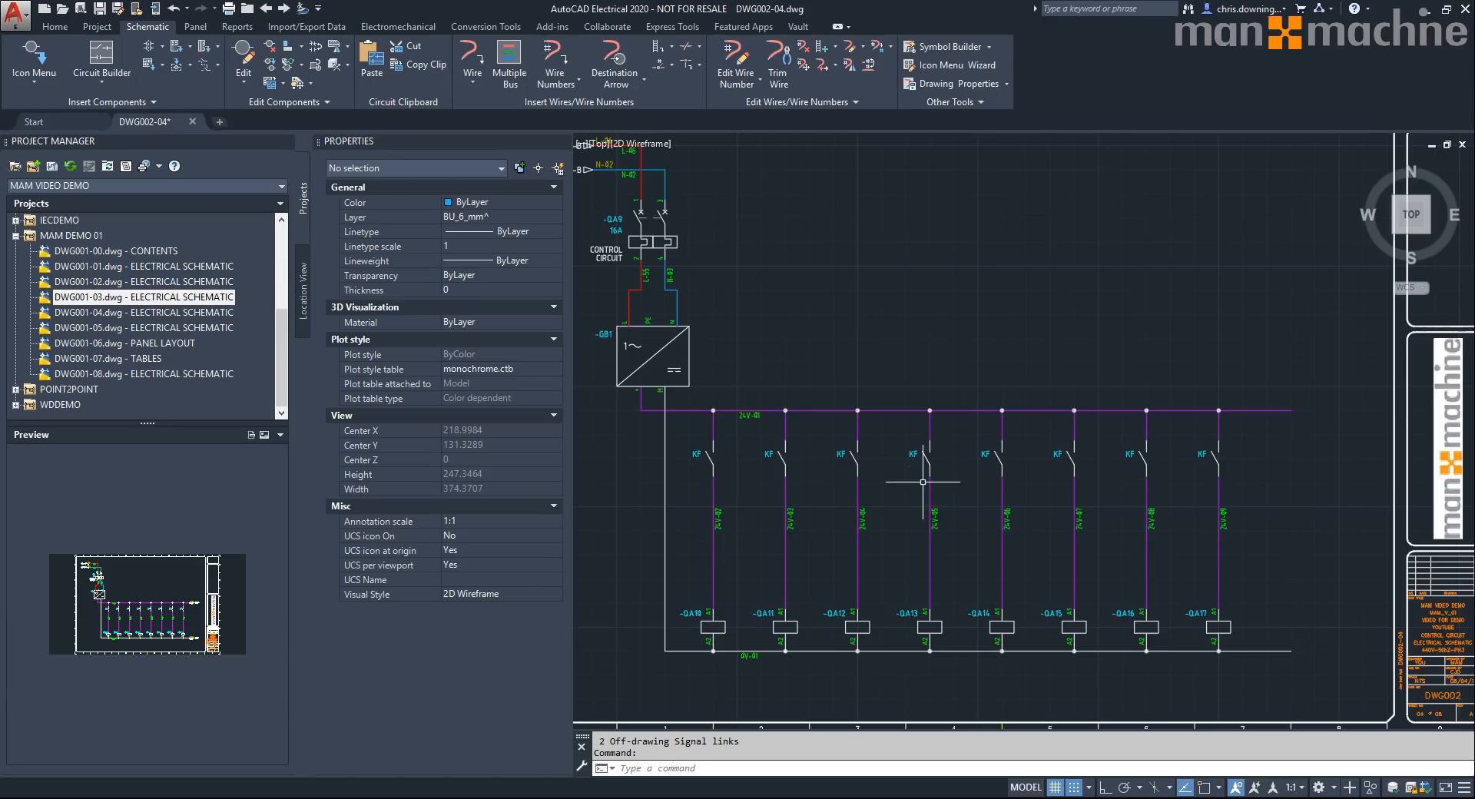
# - Check the motor circuits in DWG002-03 against DWG002-04, and go back through the project to drawing DWG002-02
pyautogui.middleClick(988, 374)
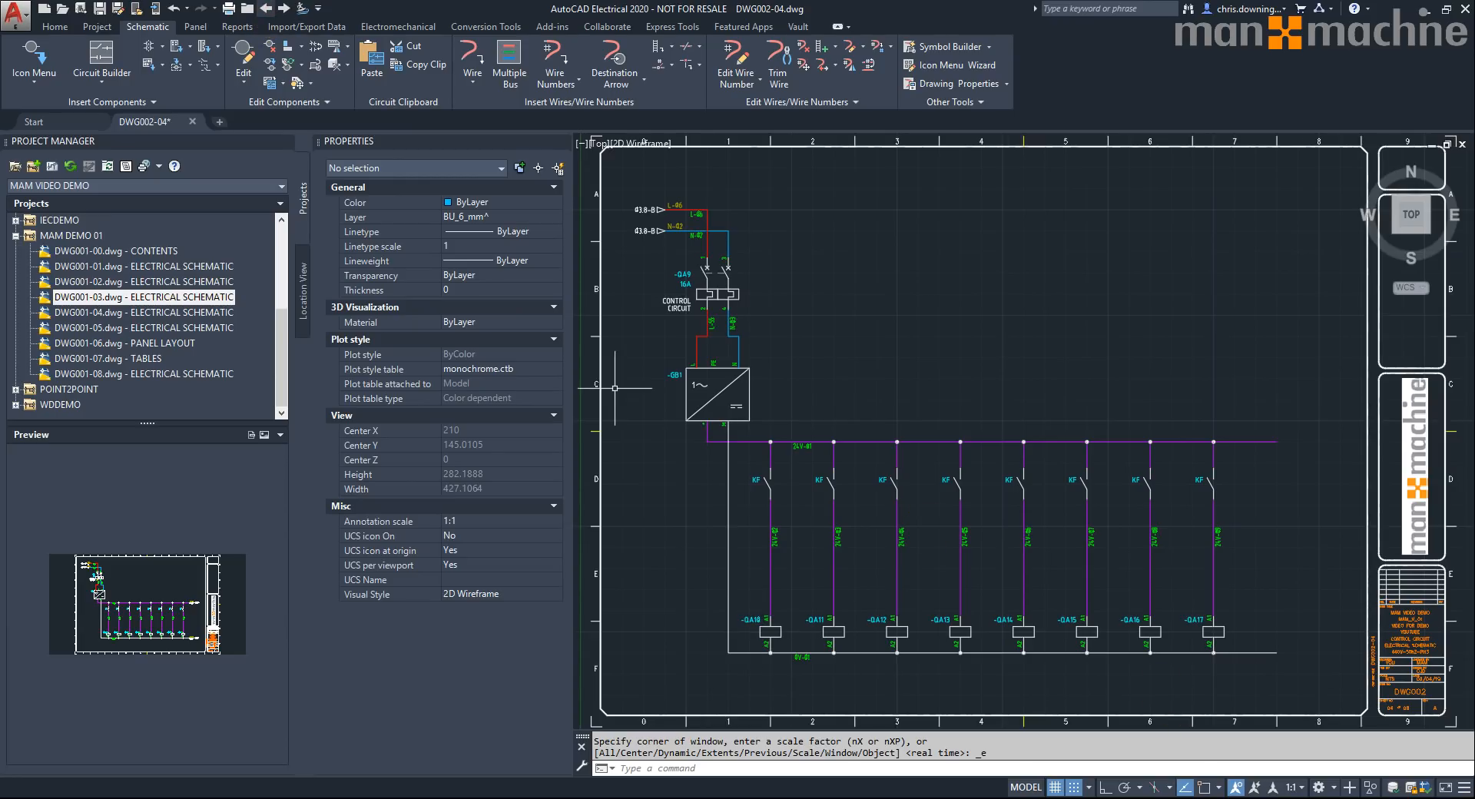
pyautogui.click(265, 8)
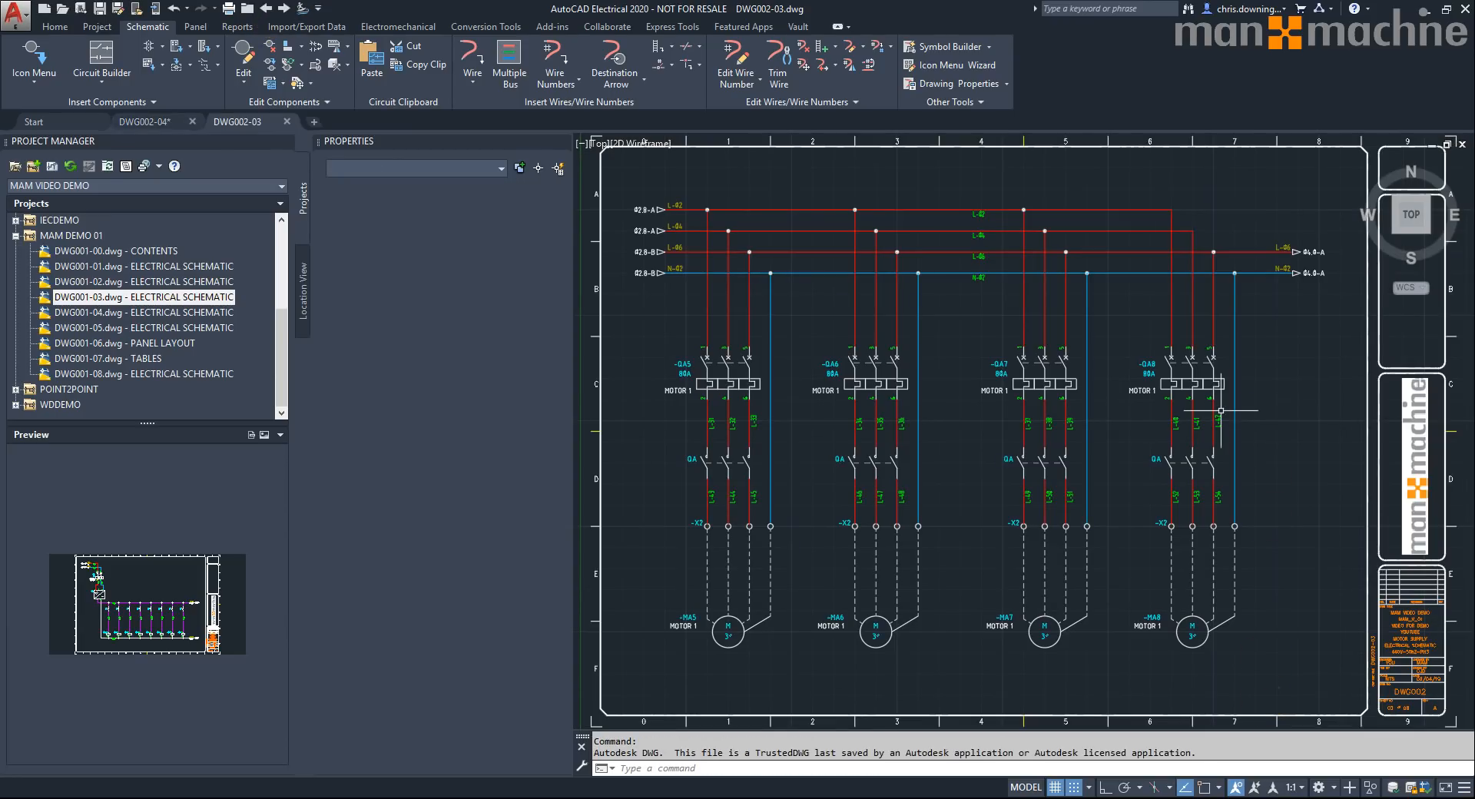
pyautogui.click(285, 9)
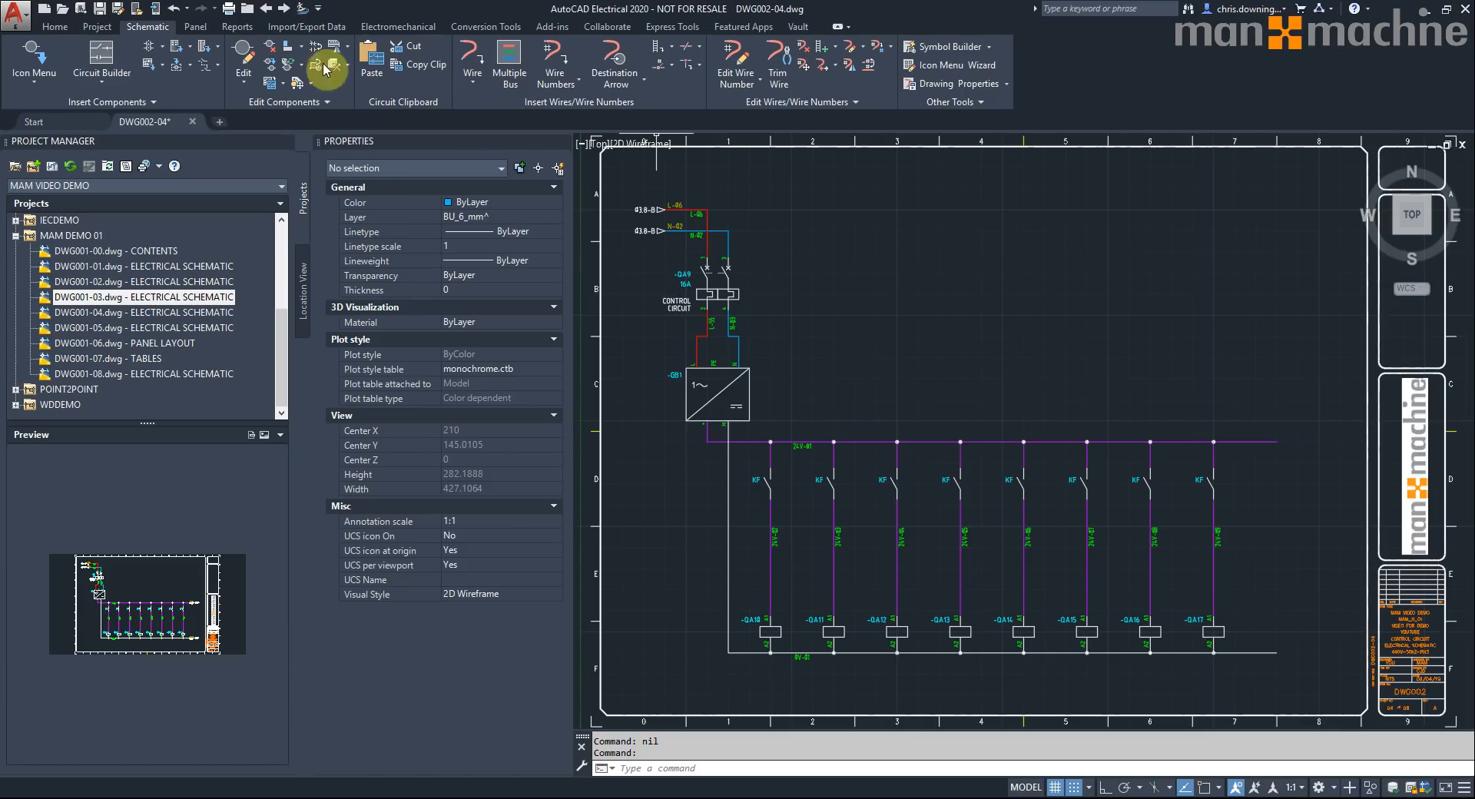
pyautogui.click(264, 9)
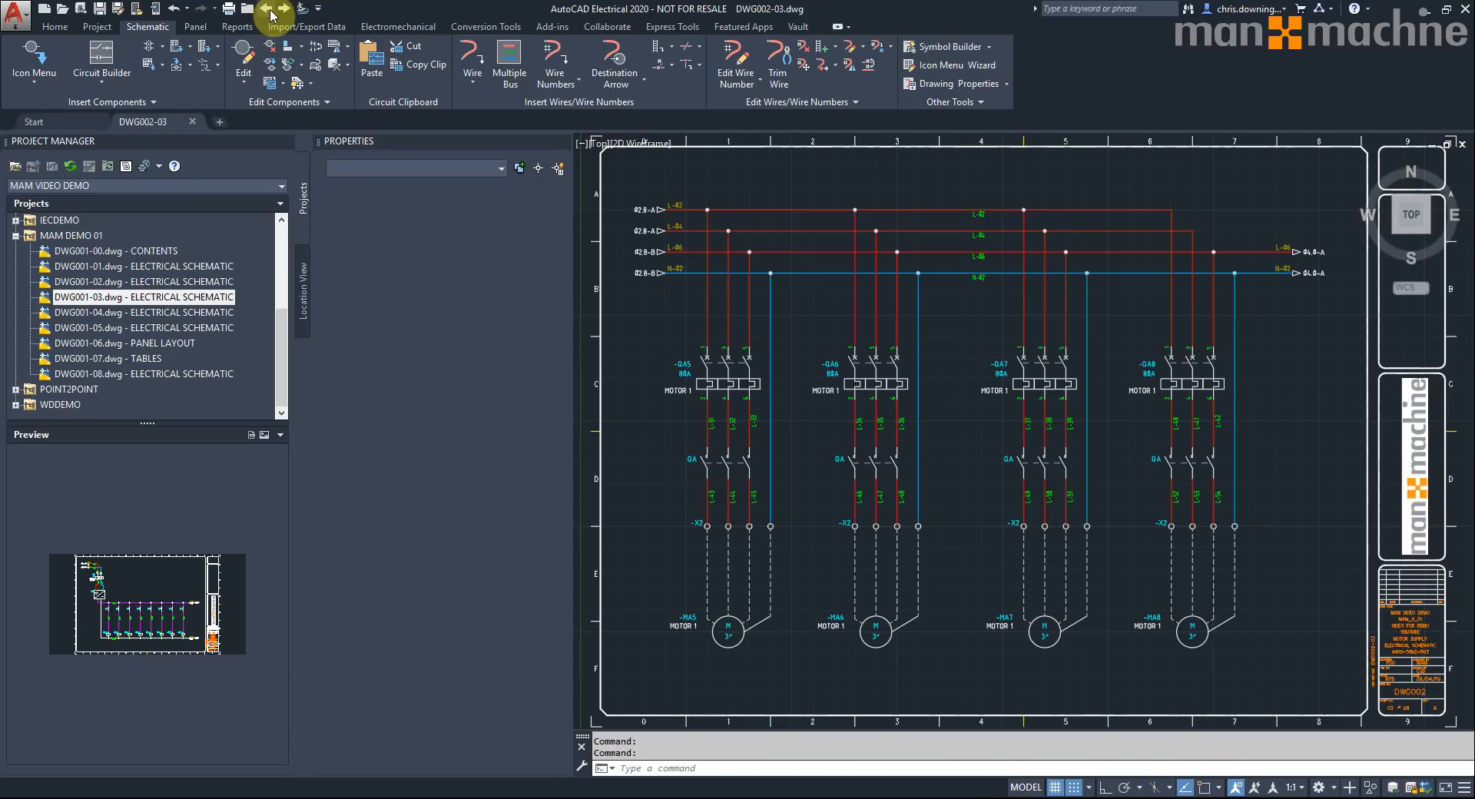
pyautogui.click(267, 10)
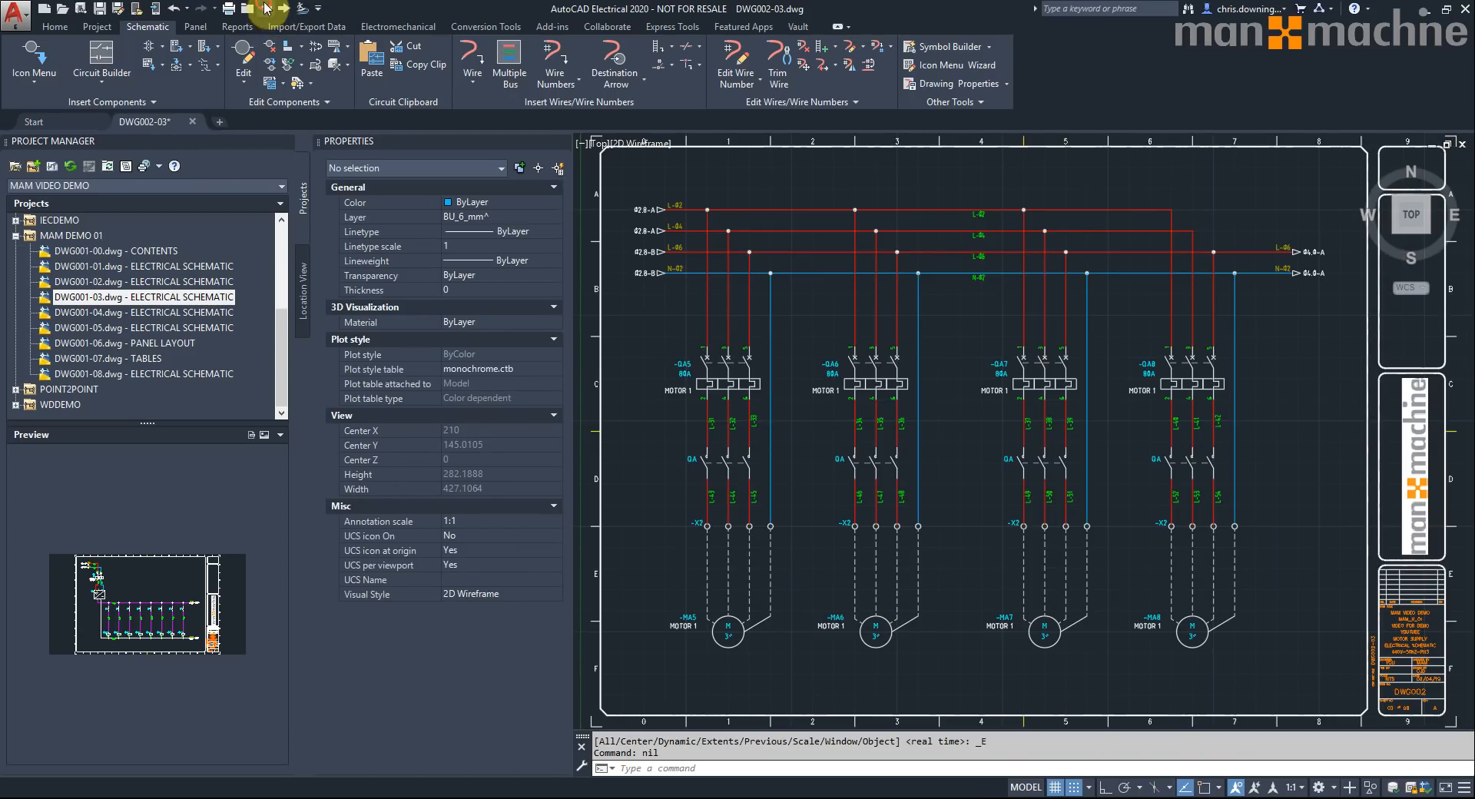
# - Assign the Motor 1 contactor contact to parent -QA10 from the project list and update its linked contacts
pyautogui.rightClick(735, 464)
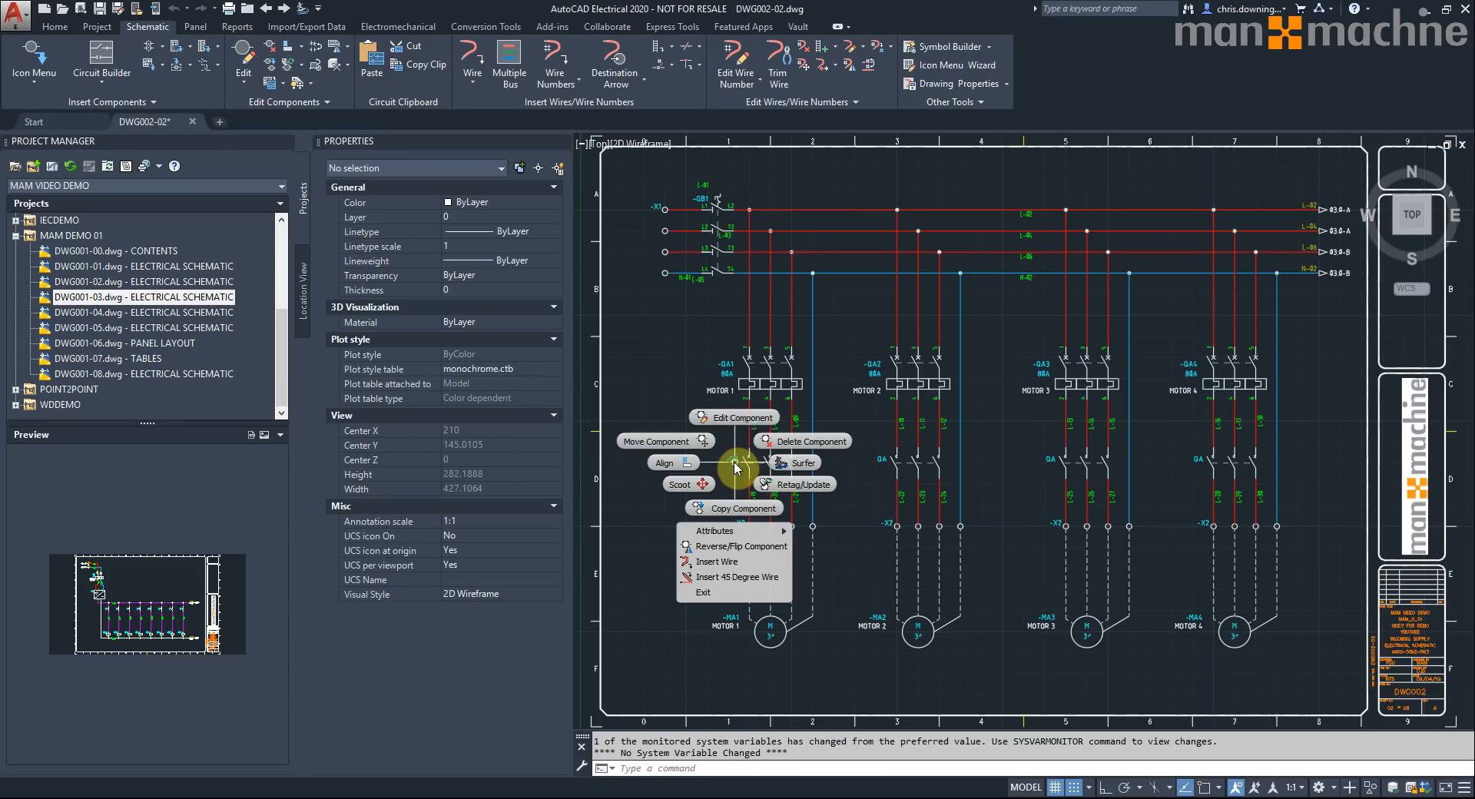
pyautogui.click(738, 421)
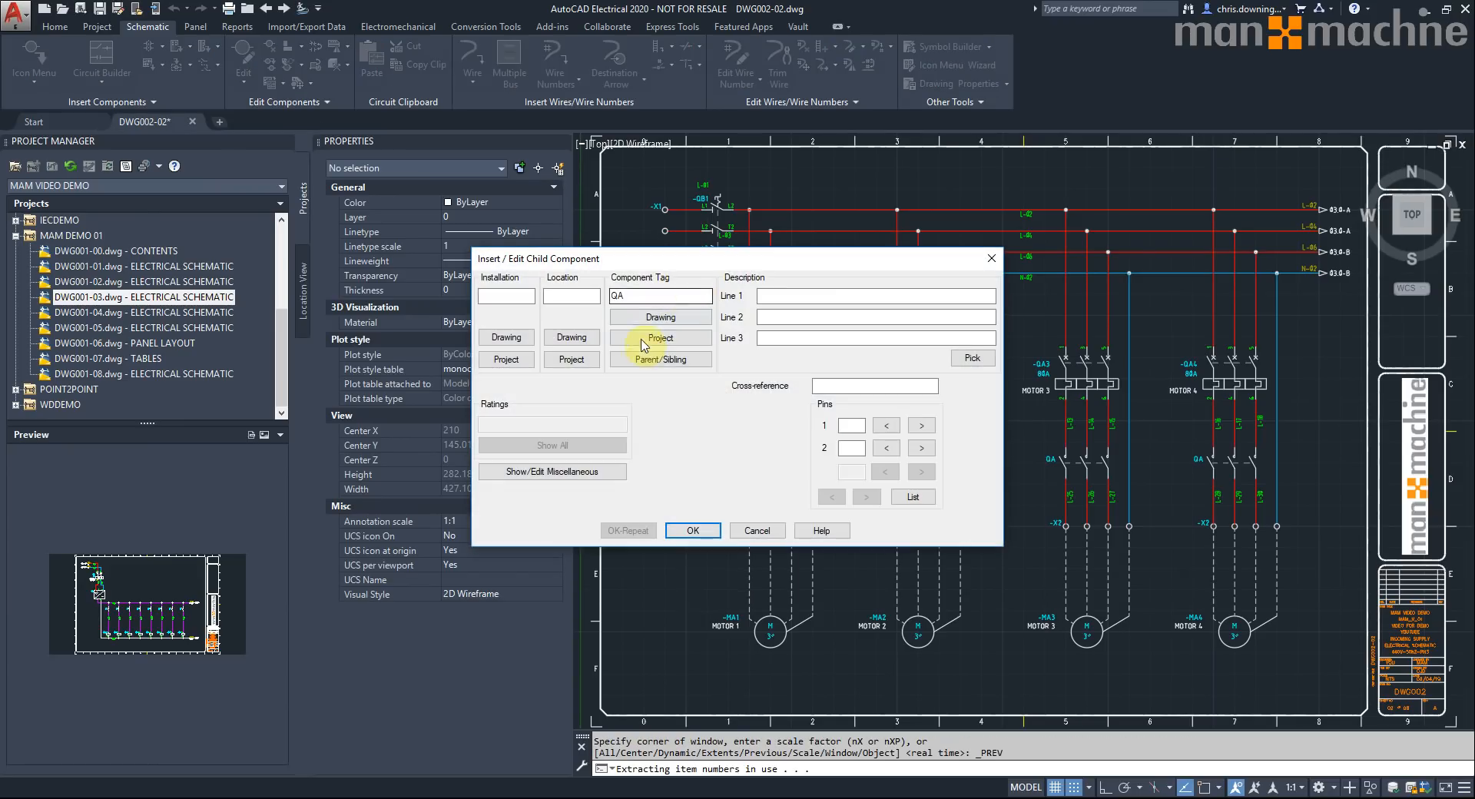
pyautogui.click(649, 339)
pyautogui.click(708, 313)
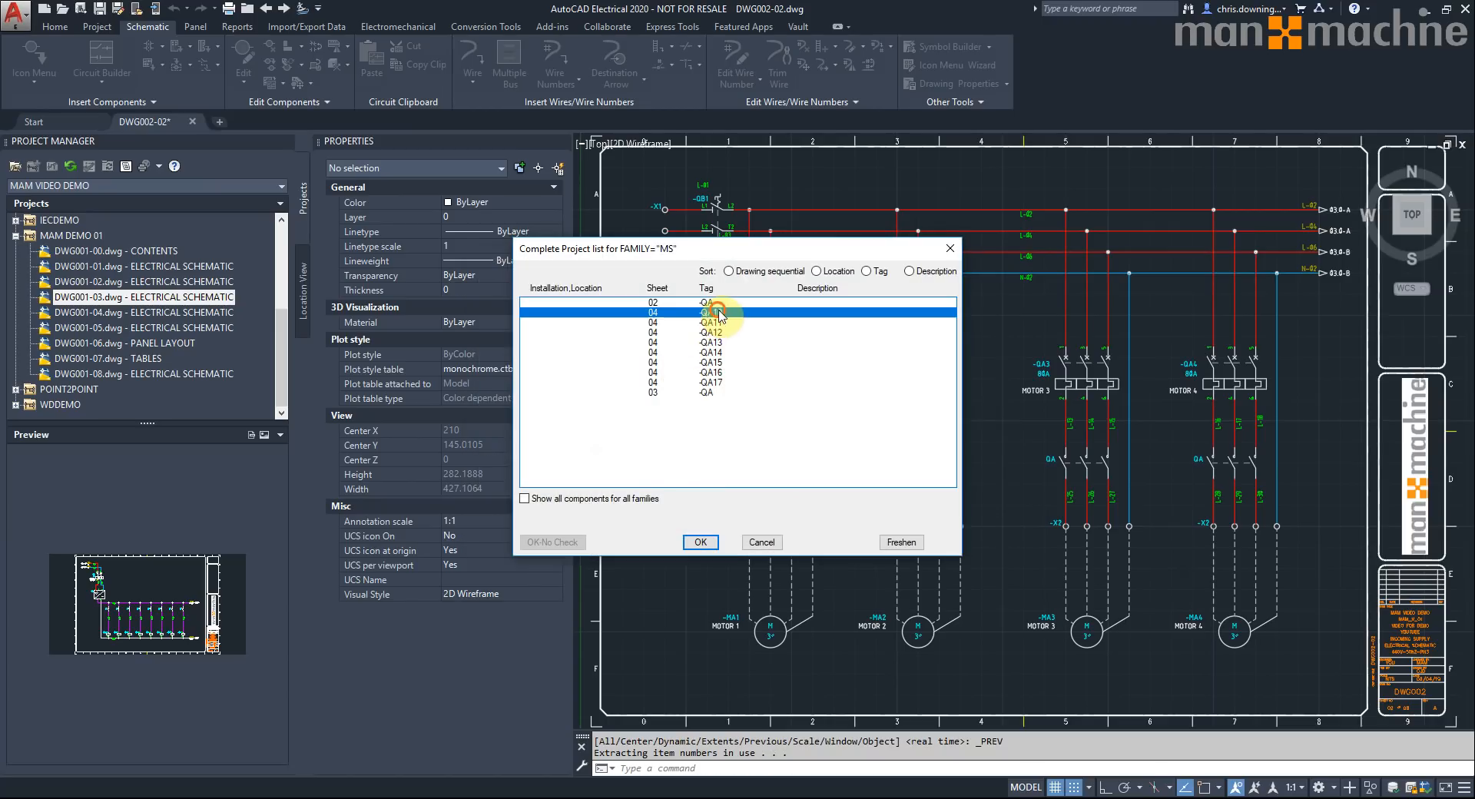
pyautogui.click(722, 543)
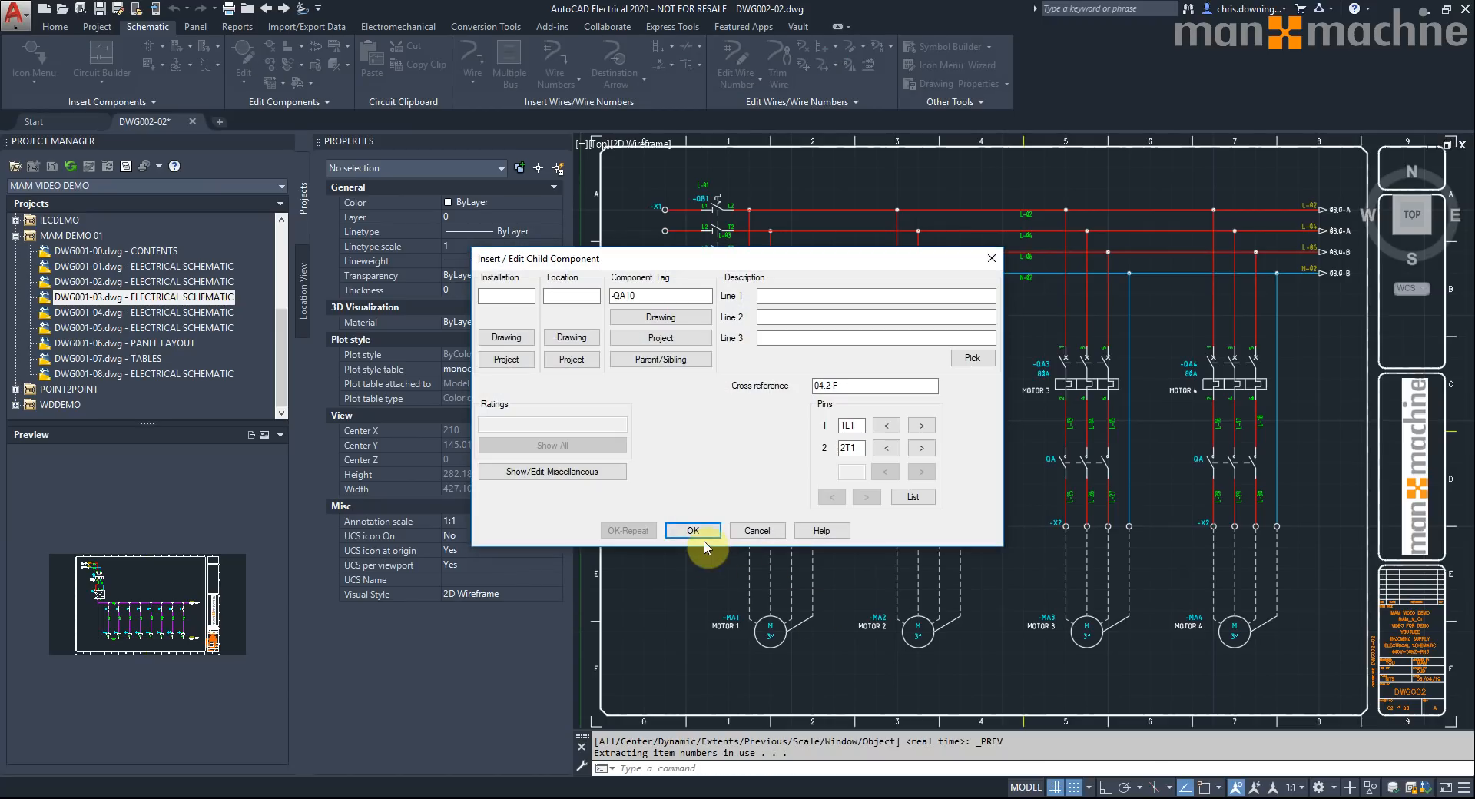
pyautogui.click(707, 531)
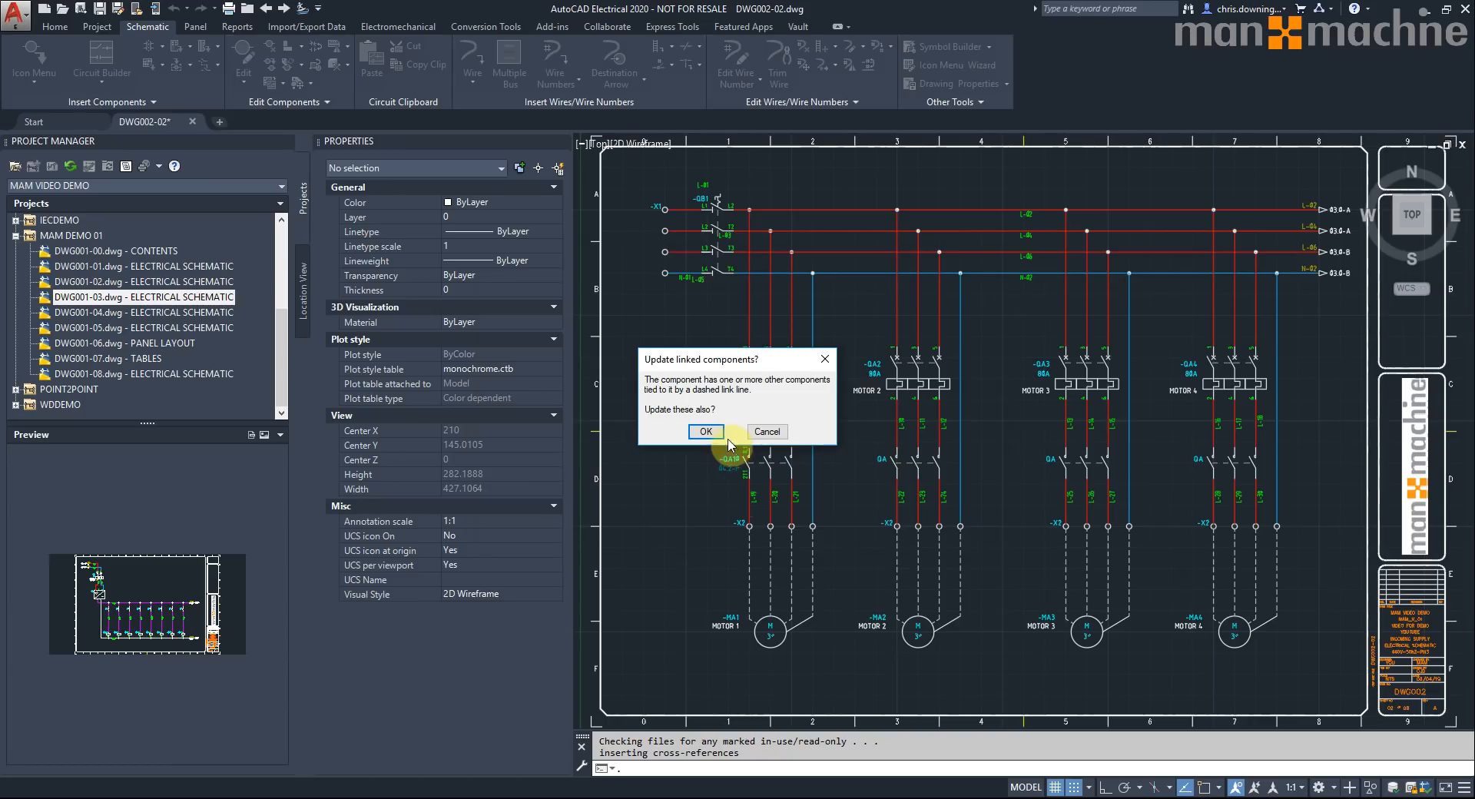
pyautogui.click(713, 429)
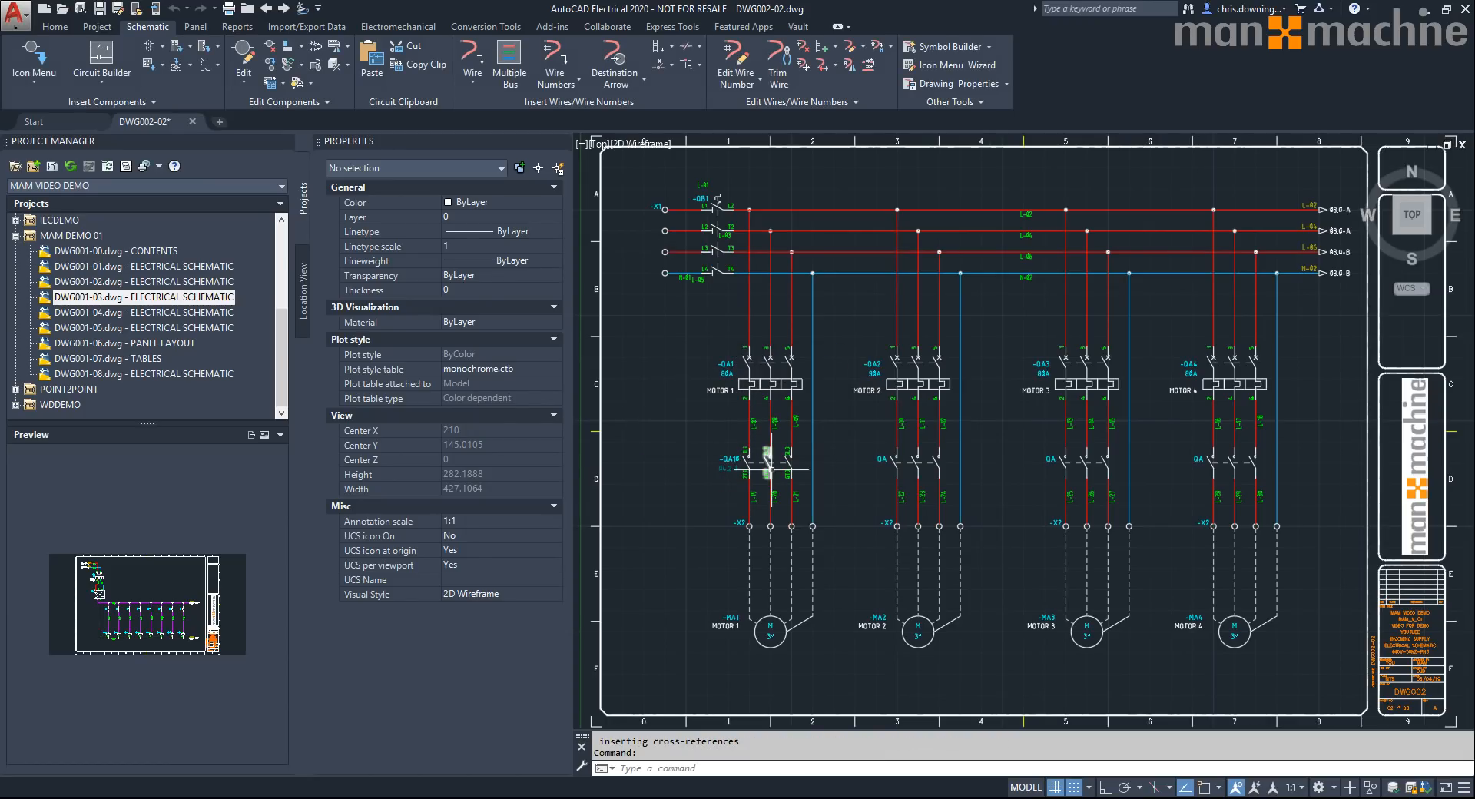
# - Assign the Motor 2 contactor contact to parent -QA11 from the project list and update its linked contacts
pyautogui.scroll(2, 802, 474)
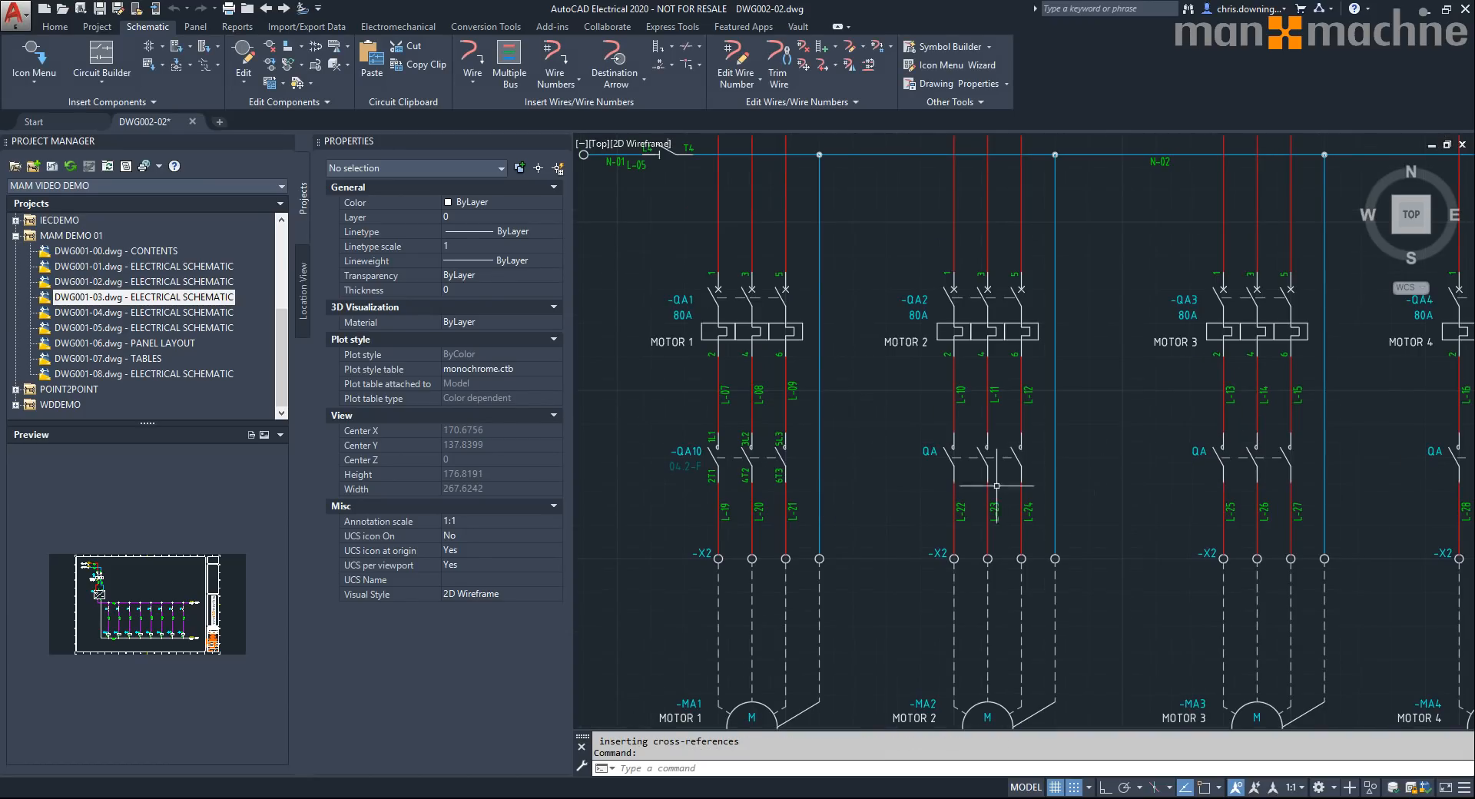
pyautogui.click(955, 470)
pyautogui.press('Return')
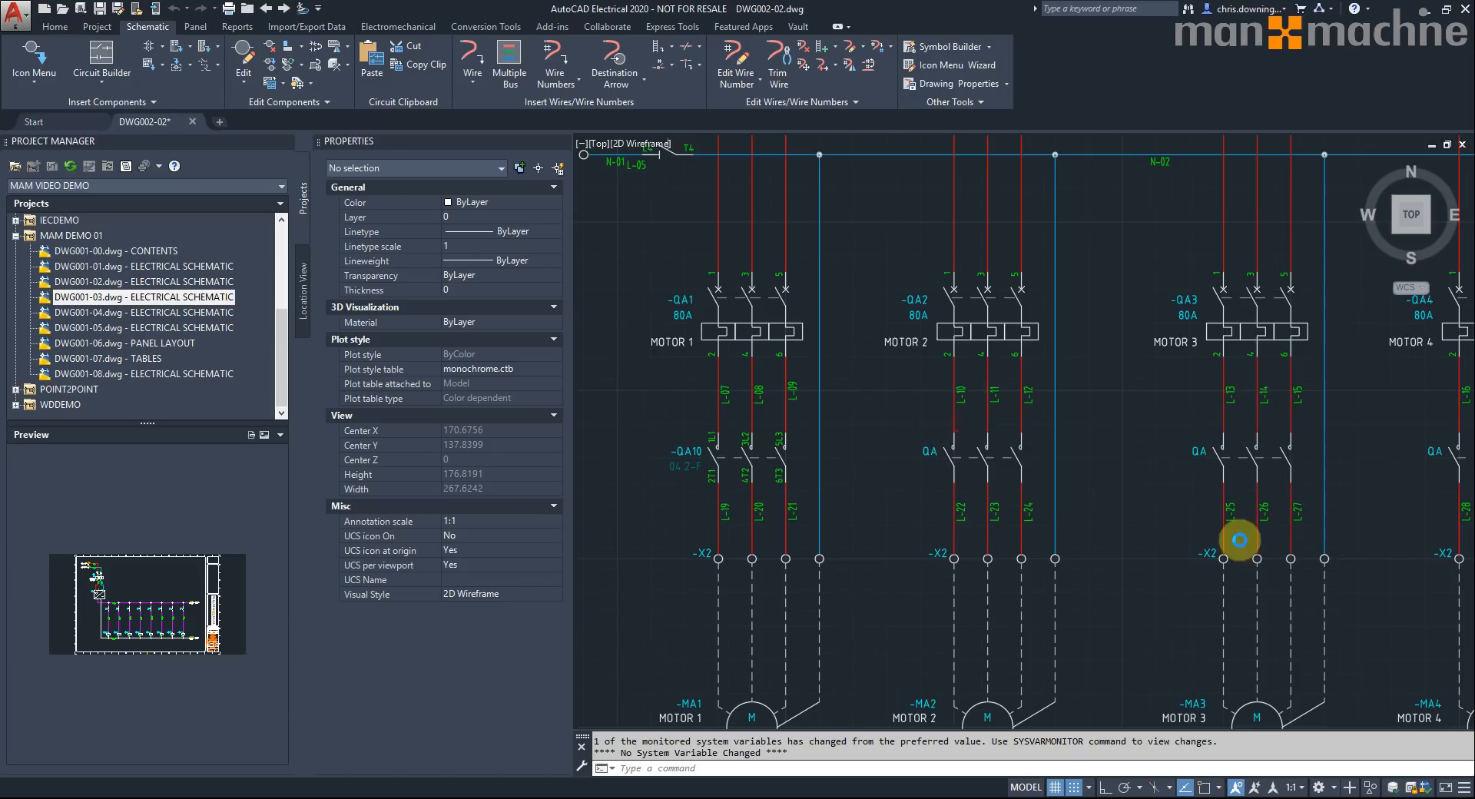
pyautogui.click(703, 343)
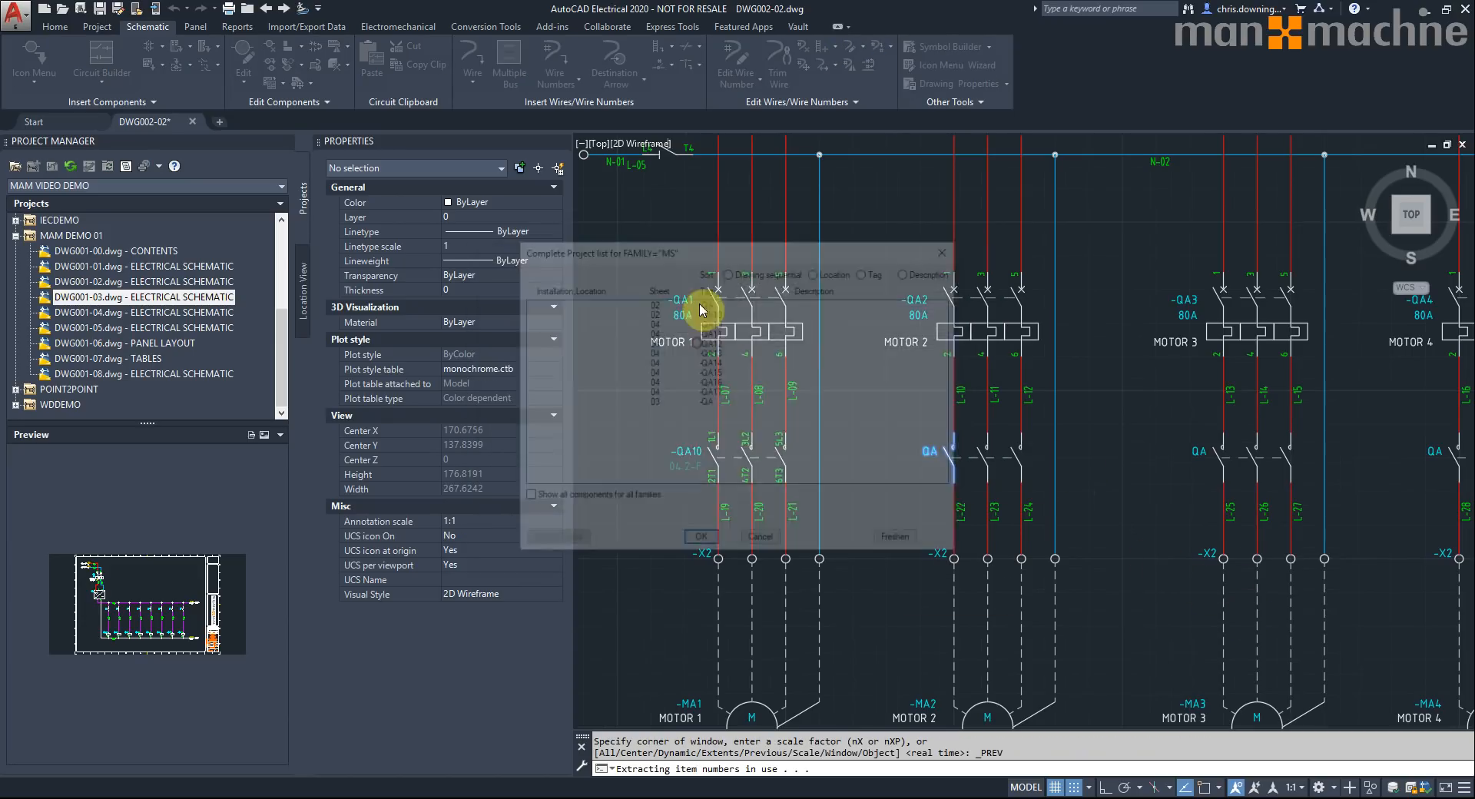
pyautogui.click(721, 333)
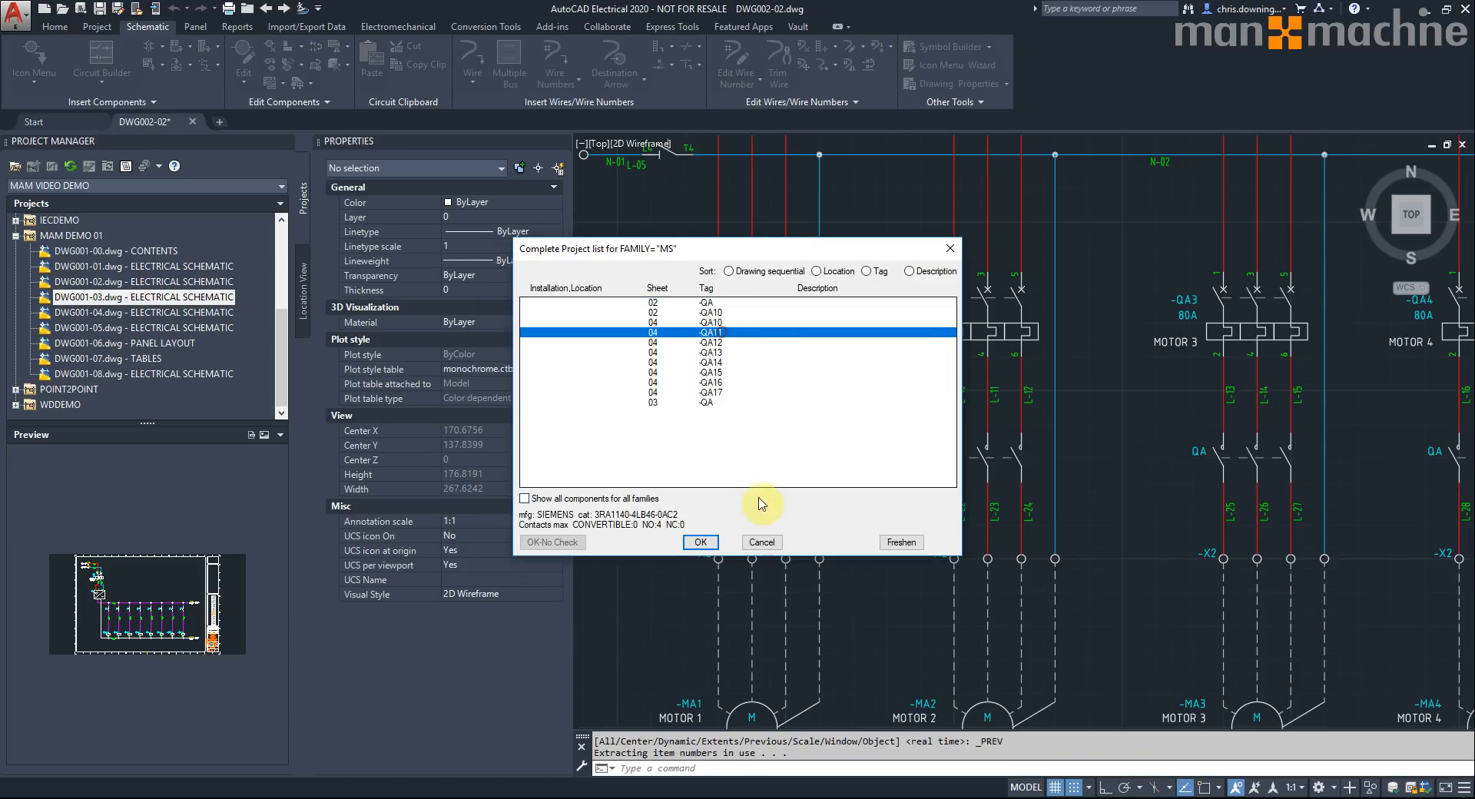
pyautogui.click(700, 543)
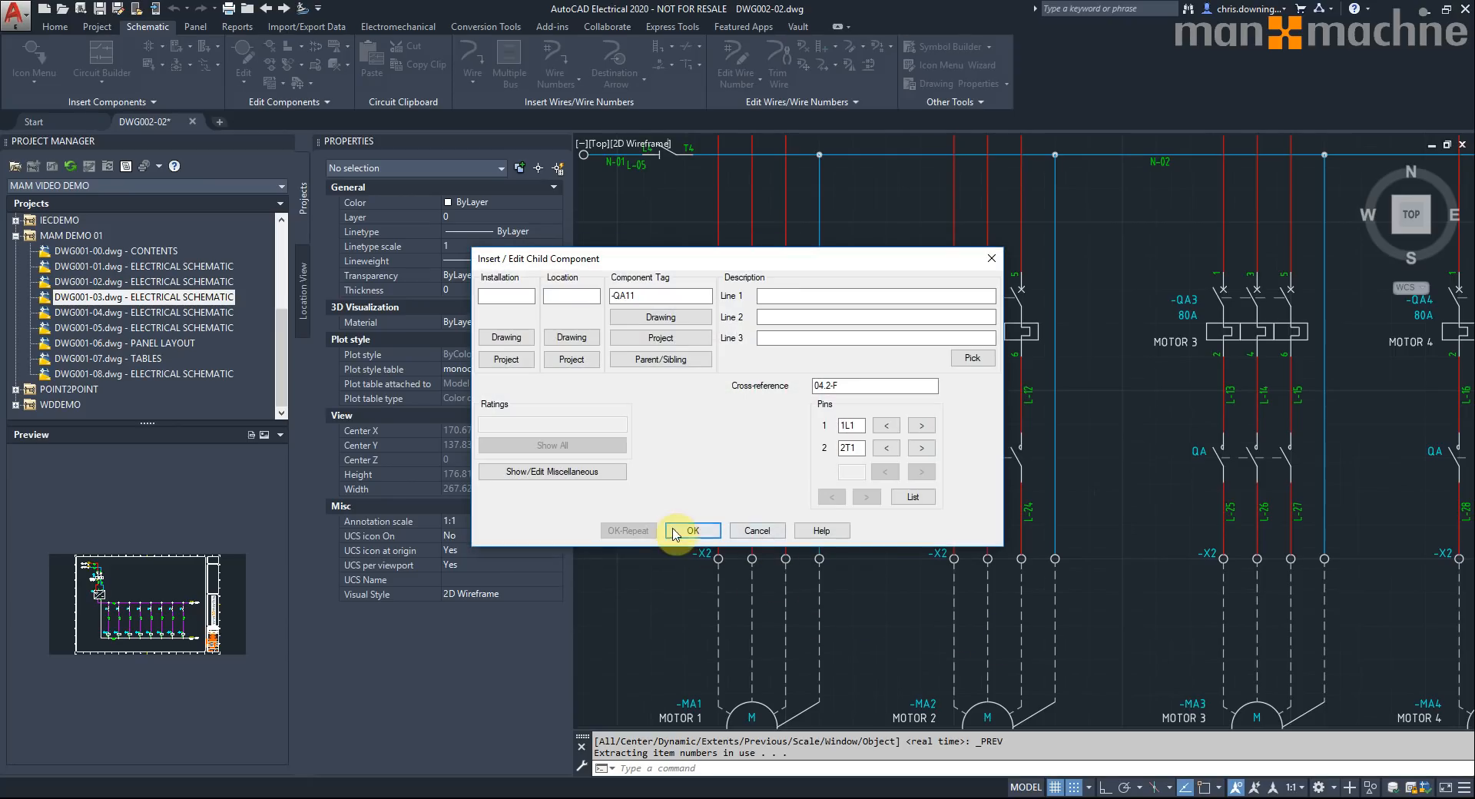
pyautogui.click(713, 533)
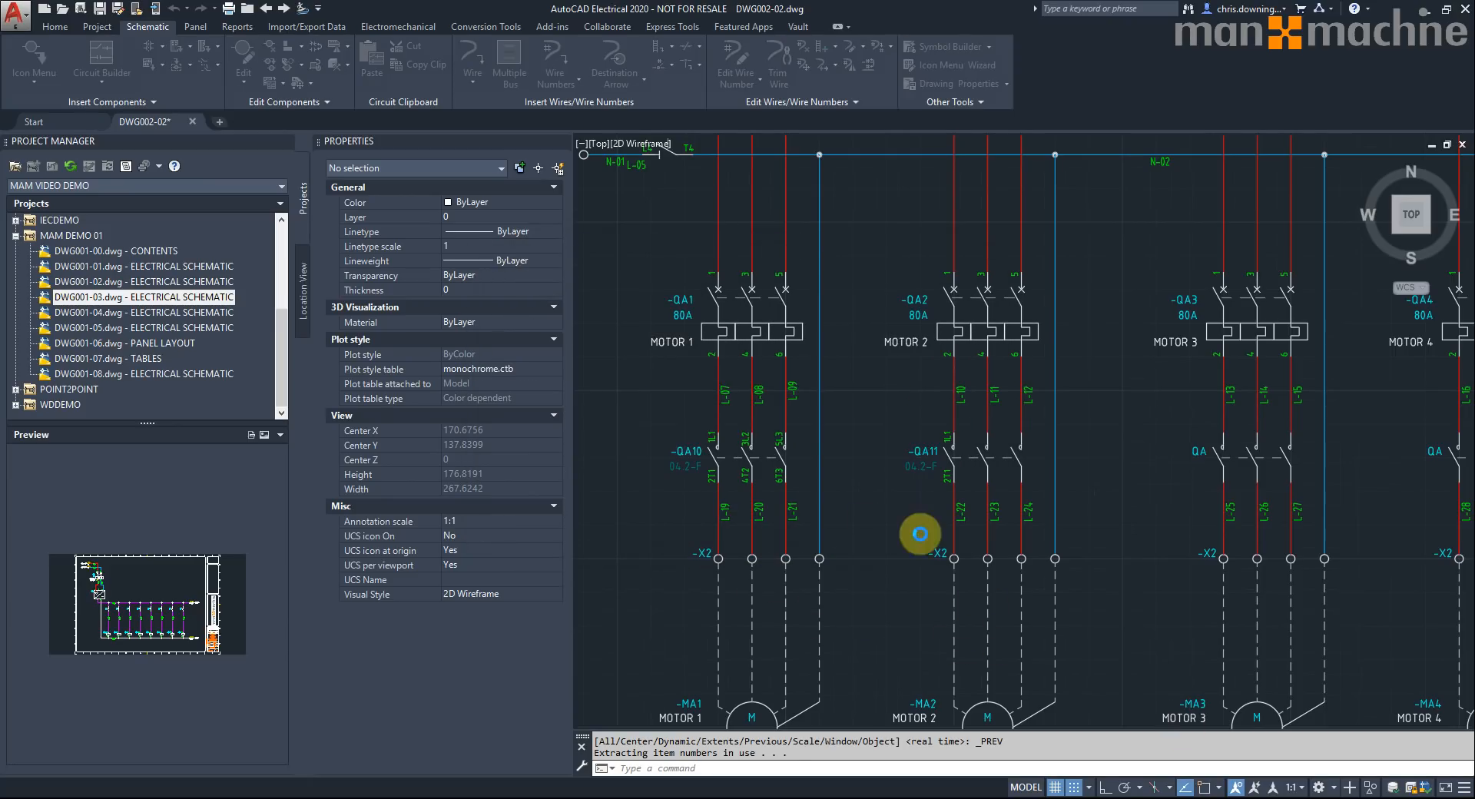
pyautogui.click(714, 435)
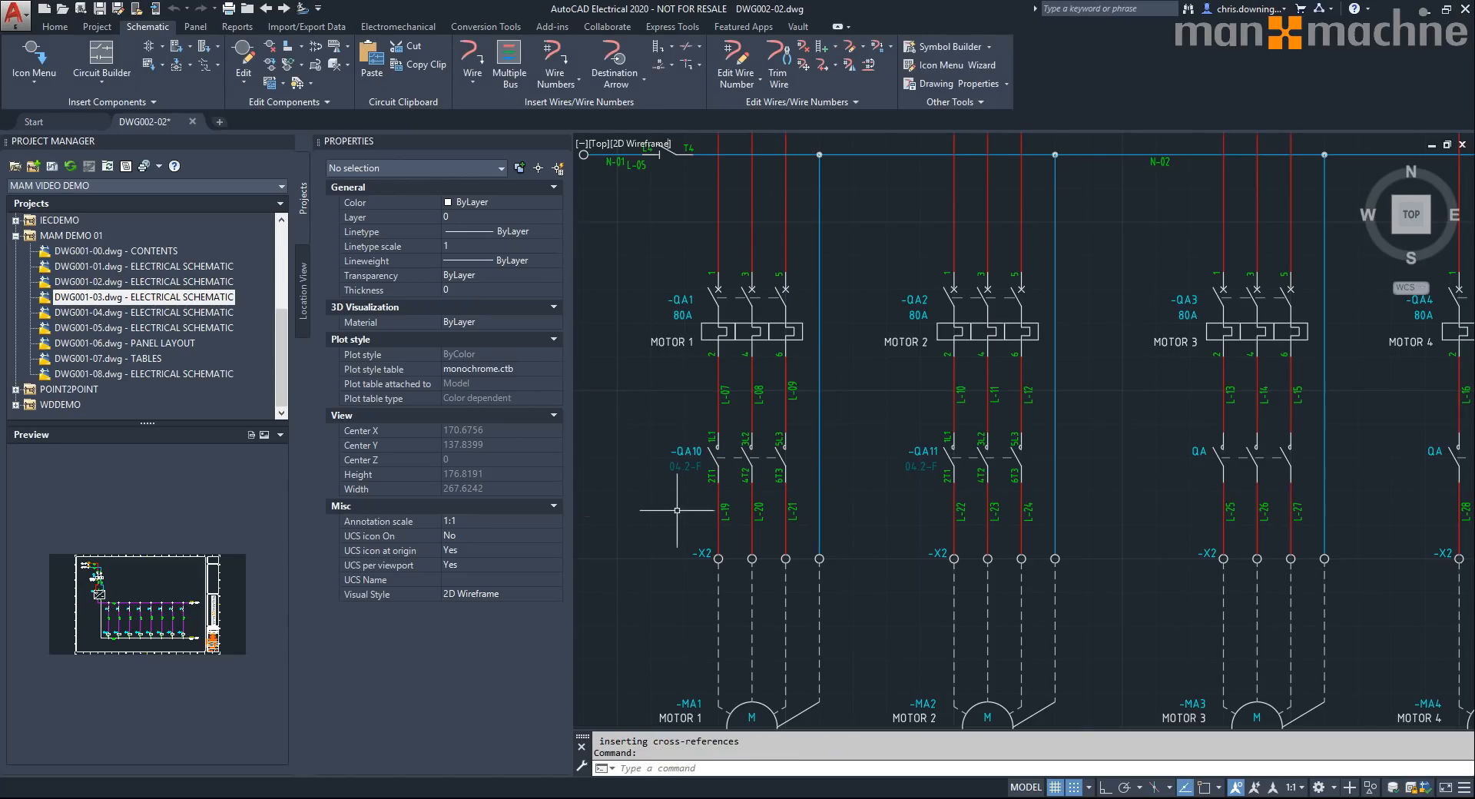
# - Assign the Motor 3 contactor contact to parent -QA12 from the project list and update its linked contacts
pyautogui.rightClick(1222, 461)
pyautogui.click(1235, 418)
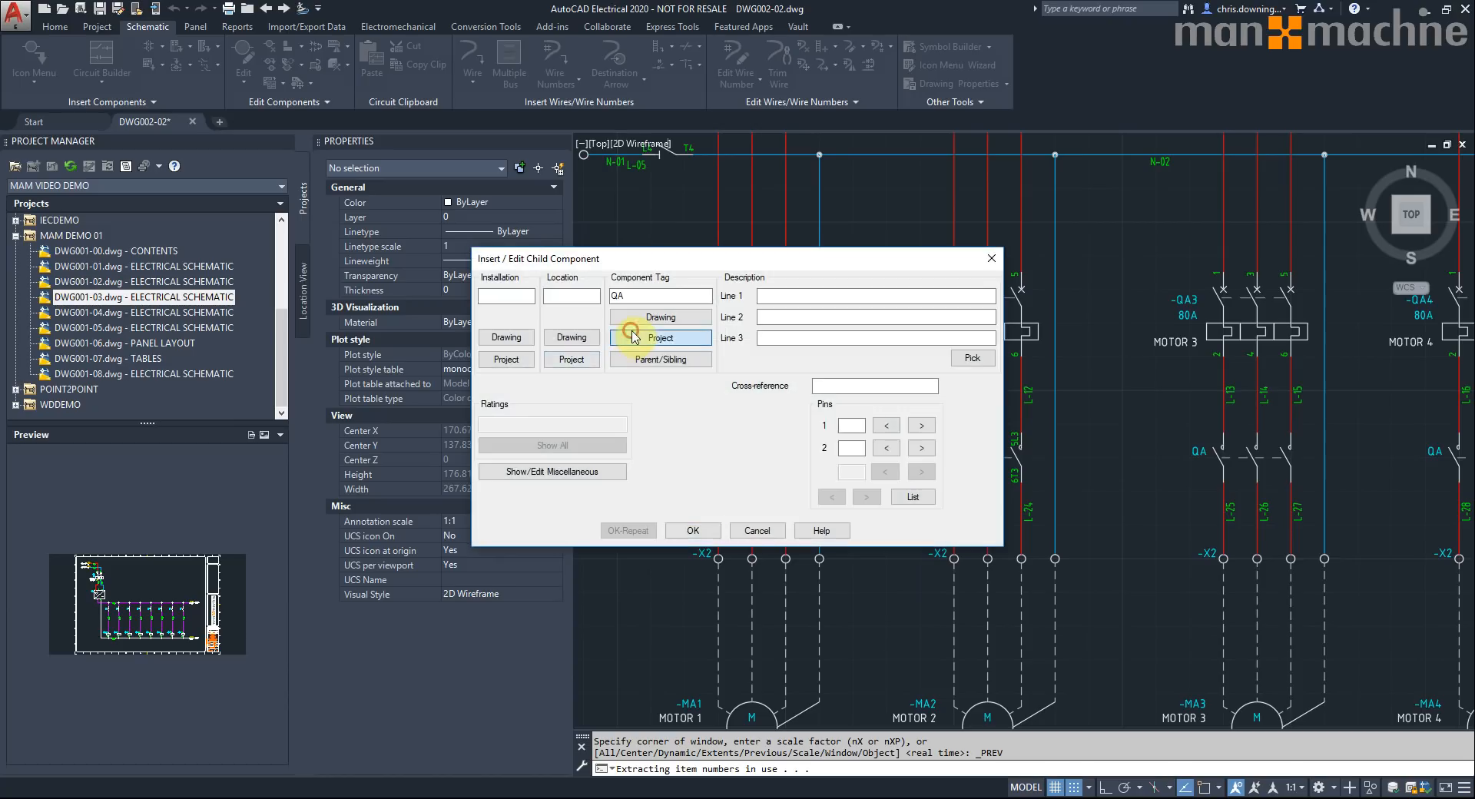
pyautogui.click(661, 338)
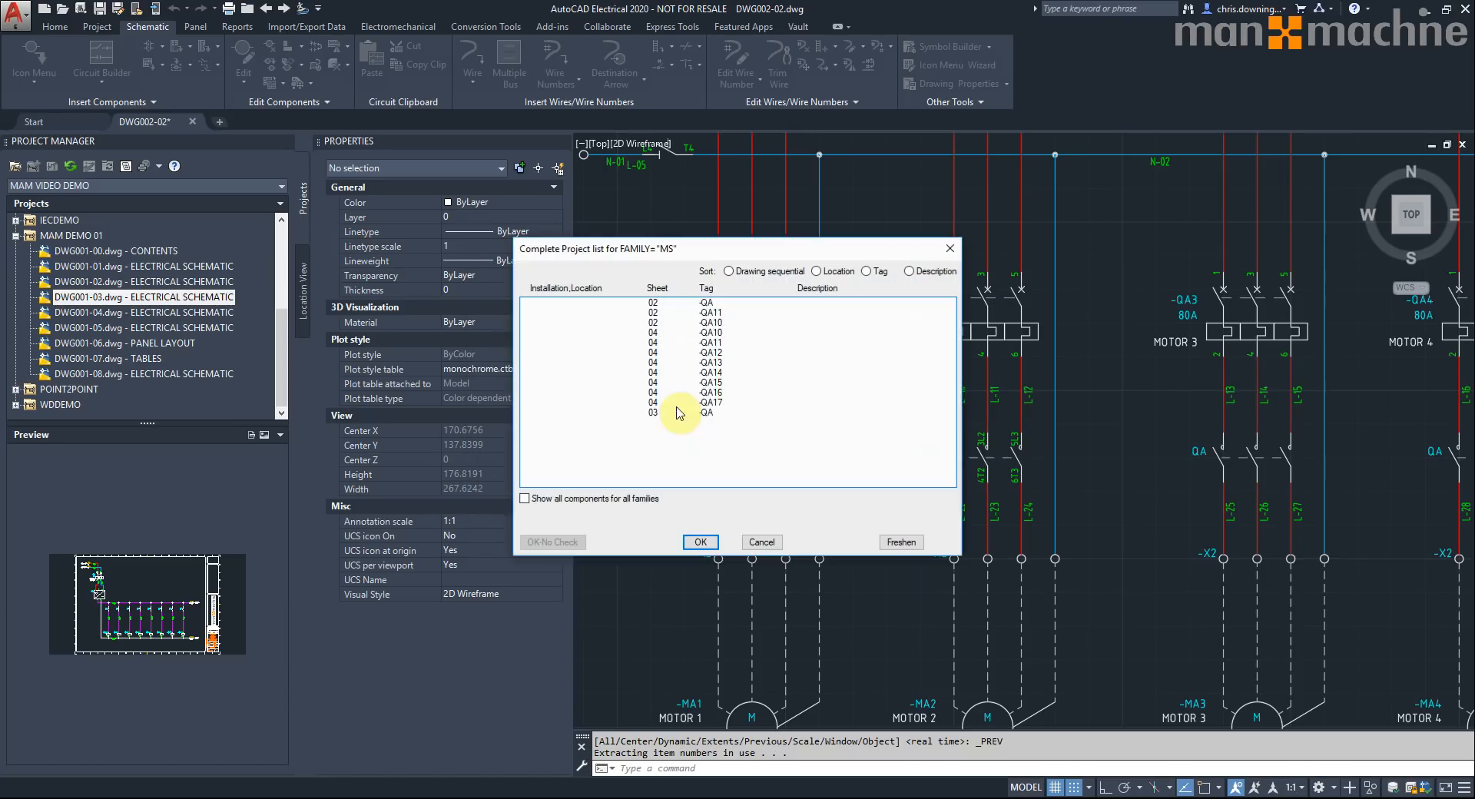
pyautogui.click(718, 353)
pyautogui.click(701, 542)
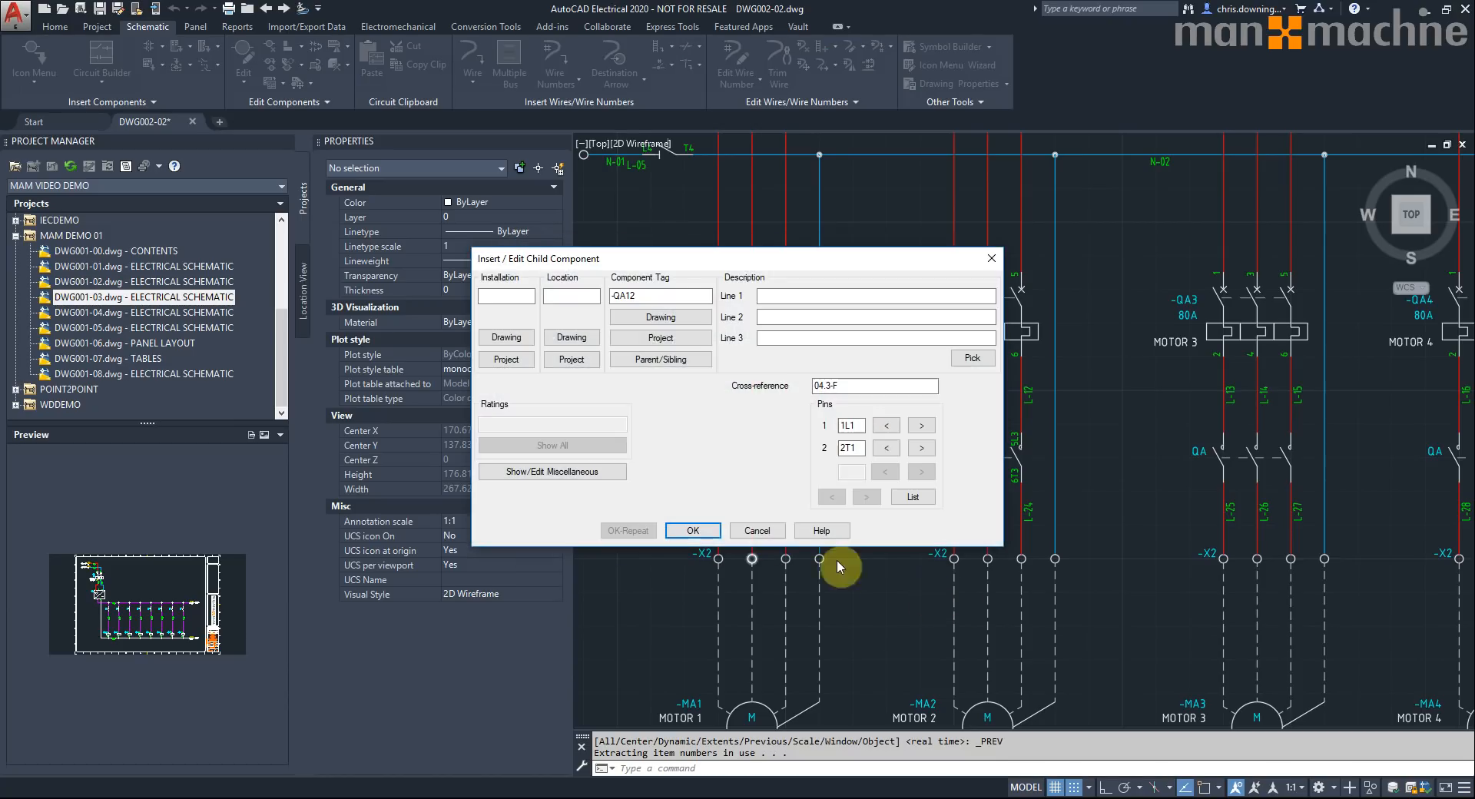
pyautogui.click(693, 530)
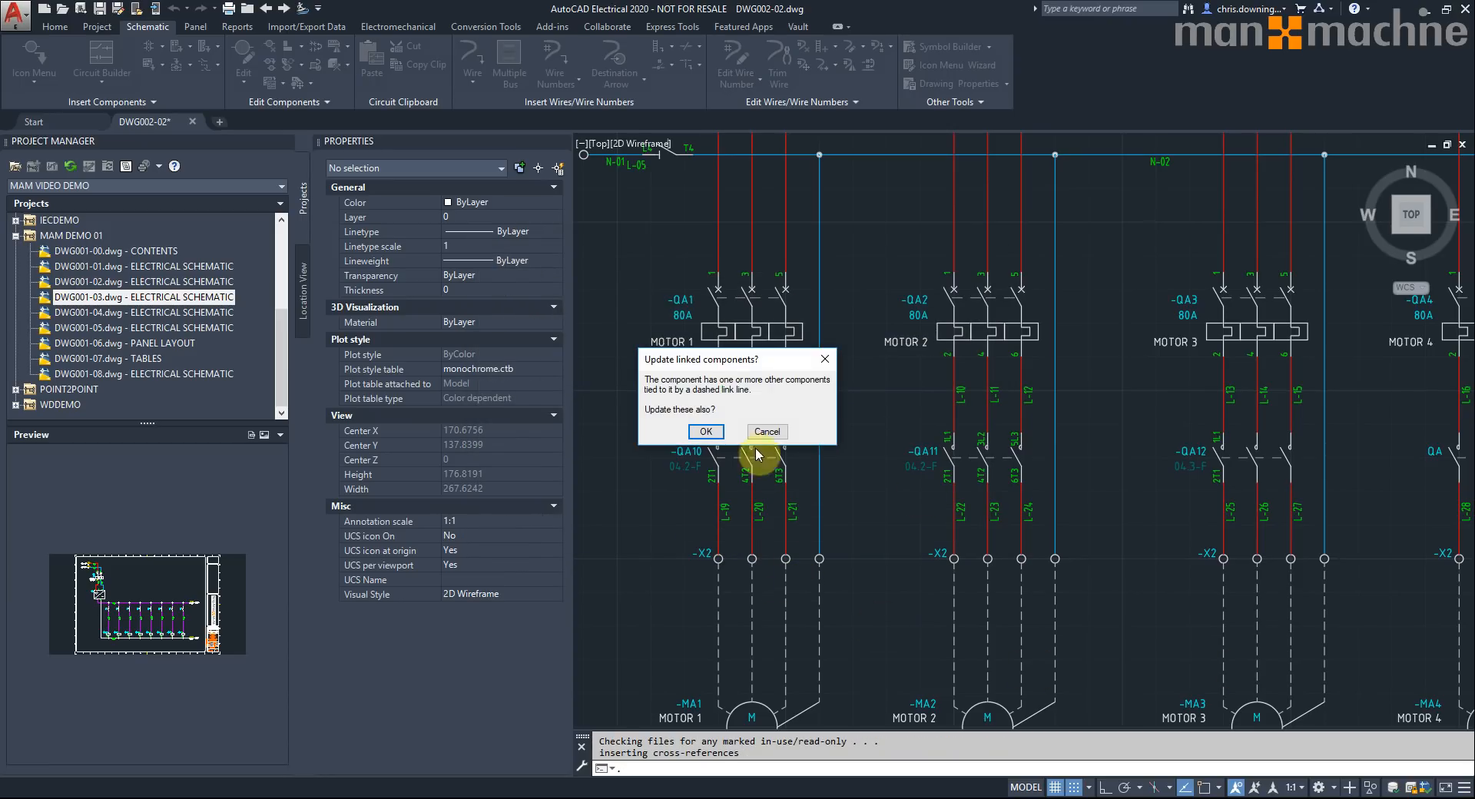
pyautogui.click(705, 431)
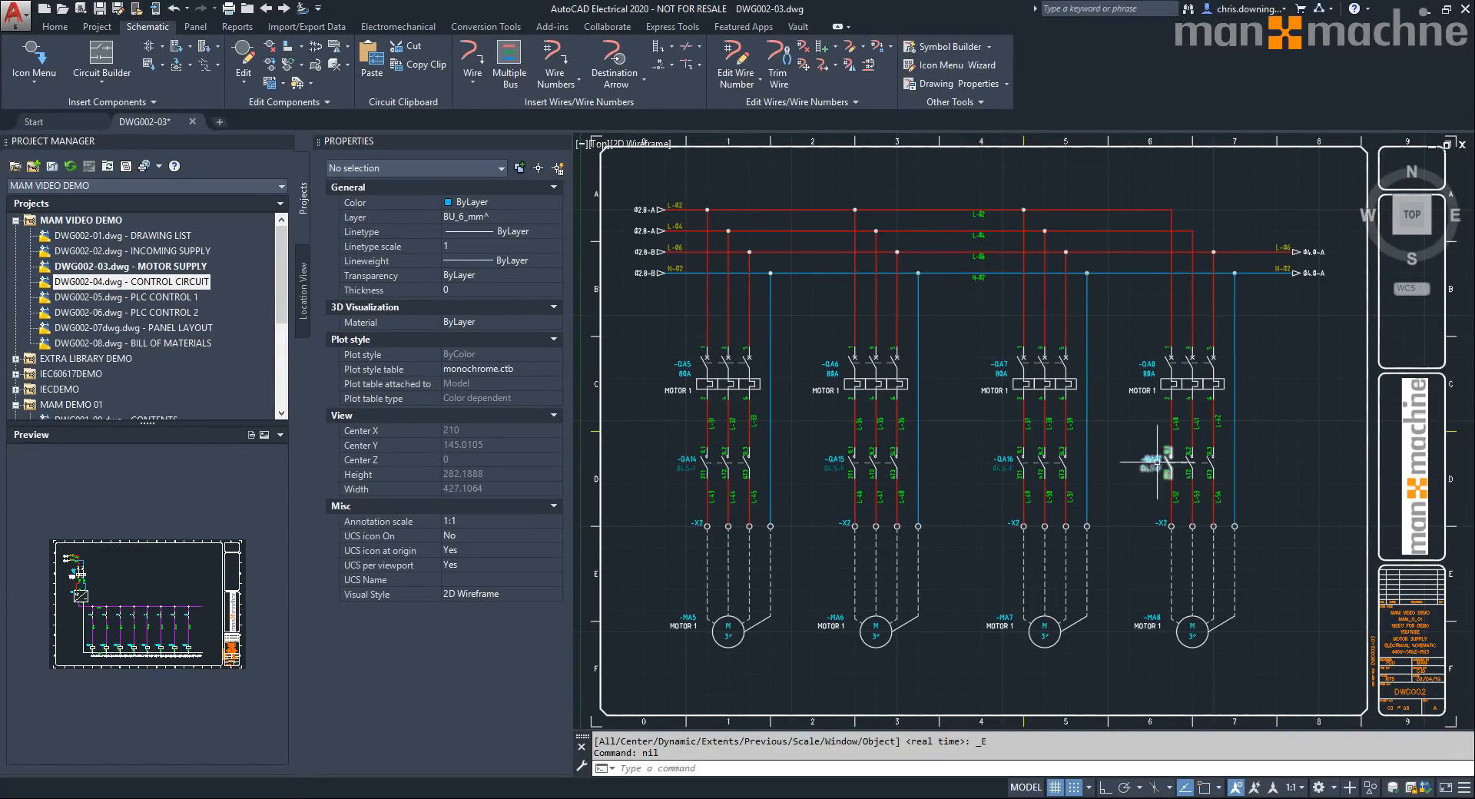
# - Check the contact cross-references under the coils on DWG002-04 and surf from coil -QA17 to its 1L1/2T1 contact at 03, 6-D
pyautogui.scroll(2, 1158, 463)
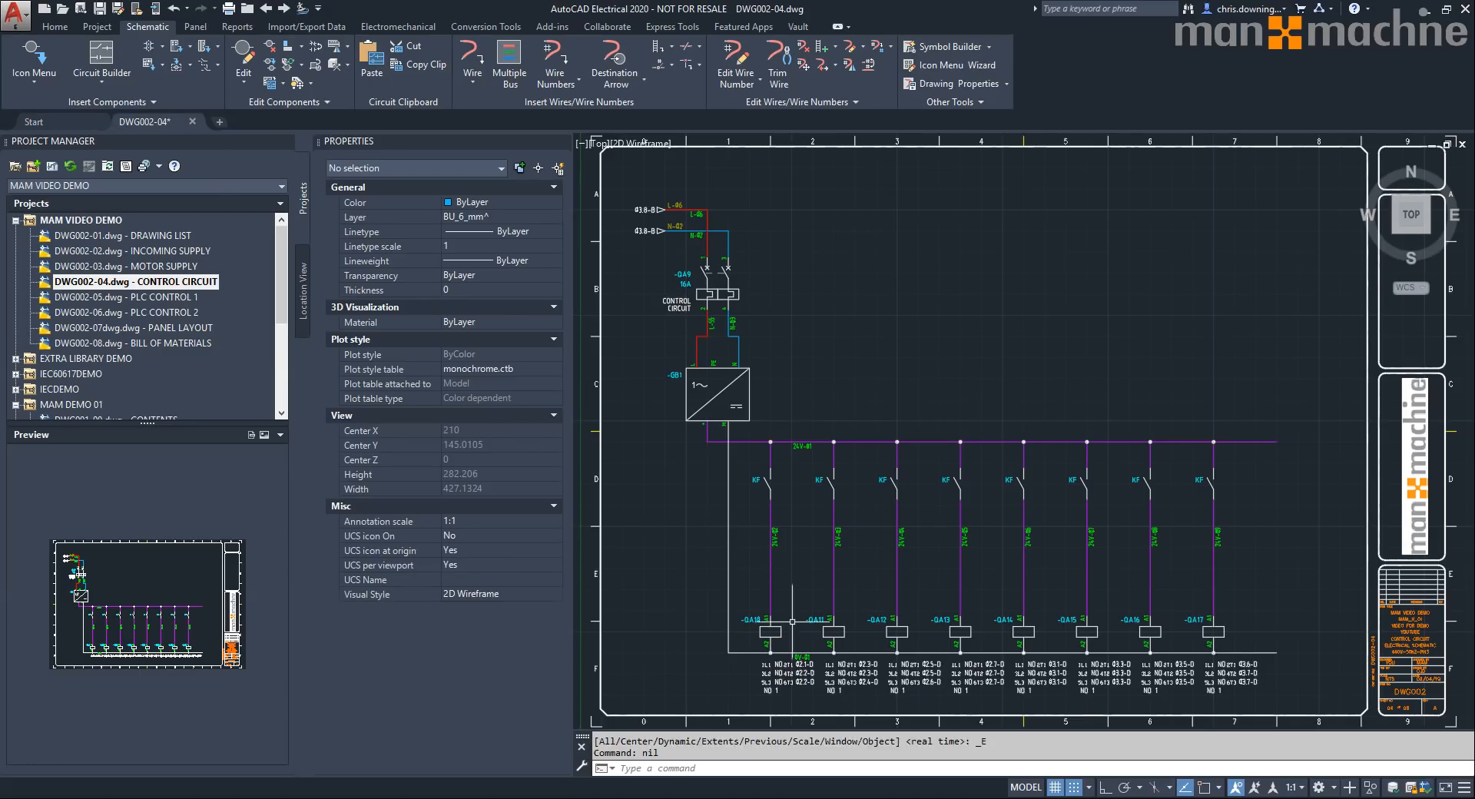
pyautogui.scroll(5, 770, 632)
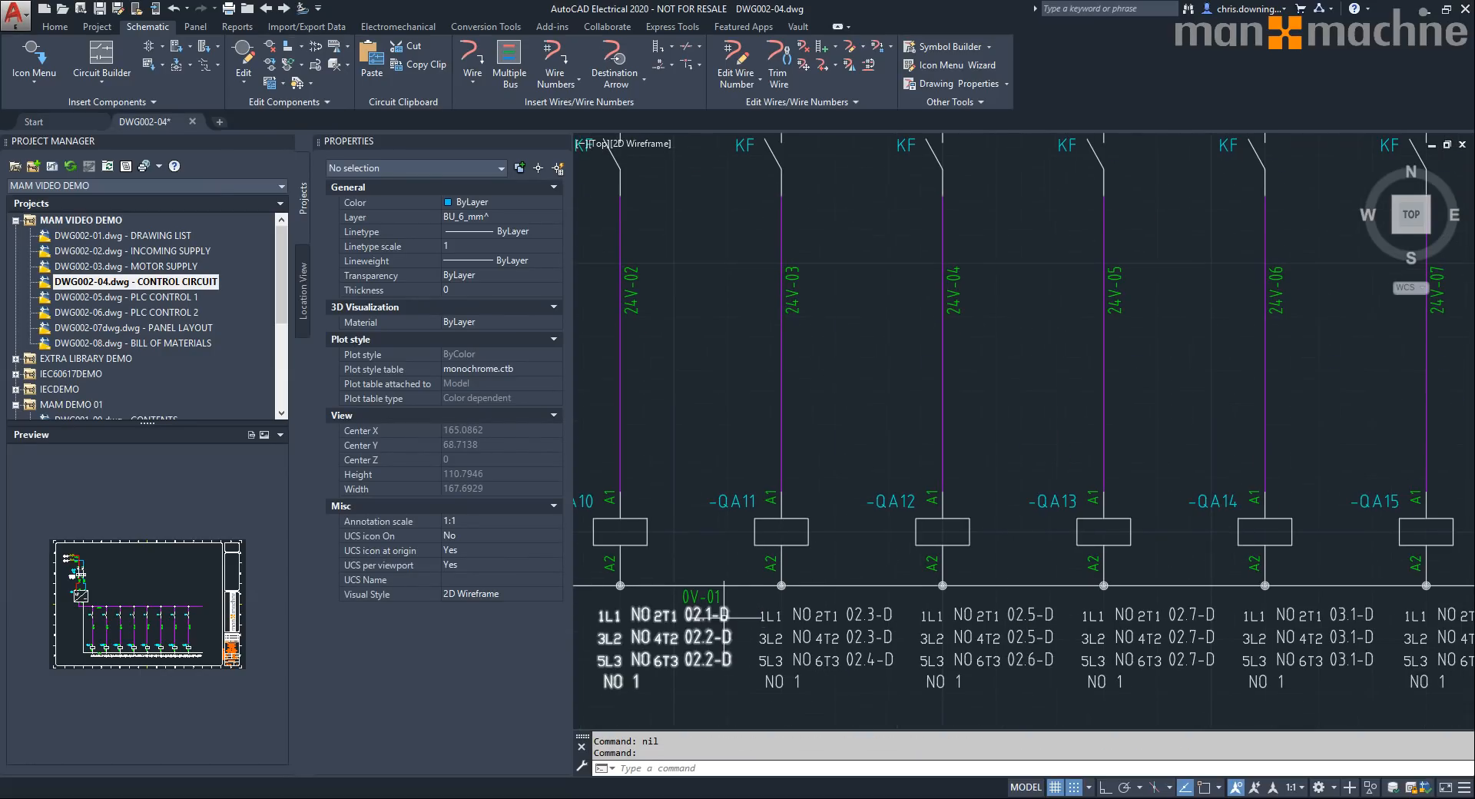
pyautogui.scroll(-3, 891, 594)
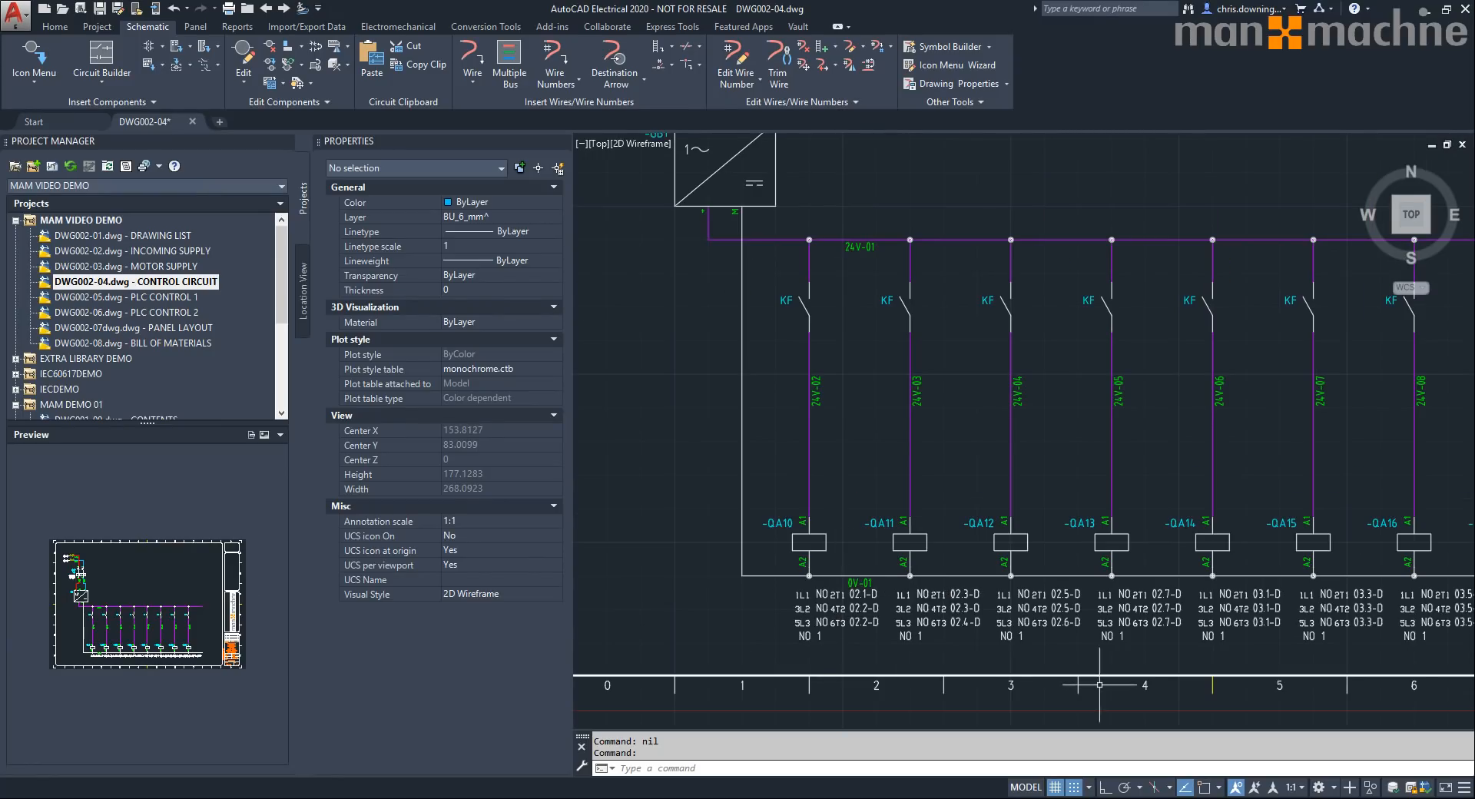
pyautogui.moveTo(1107, 665); pyautogui.dragTo(1052, 660, button='middle')
pyautogui.moveTo(953, 632); pyautogui.dragTo(796, 629, button='middle')
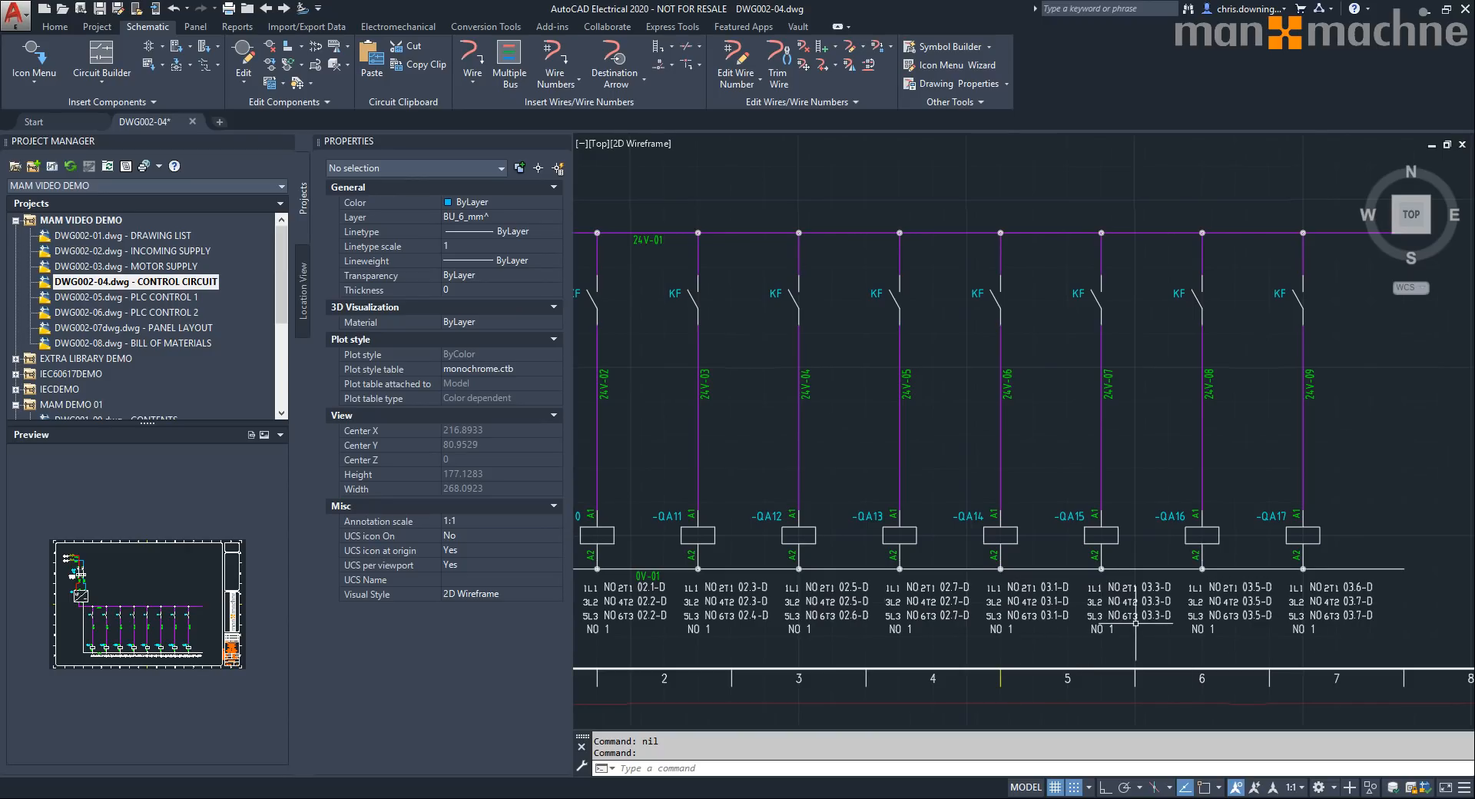
pyautogui.rightClick(1306, 527)
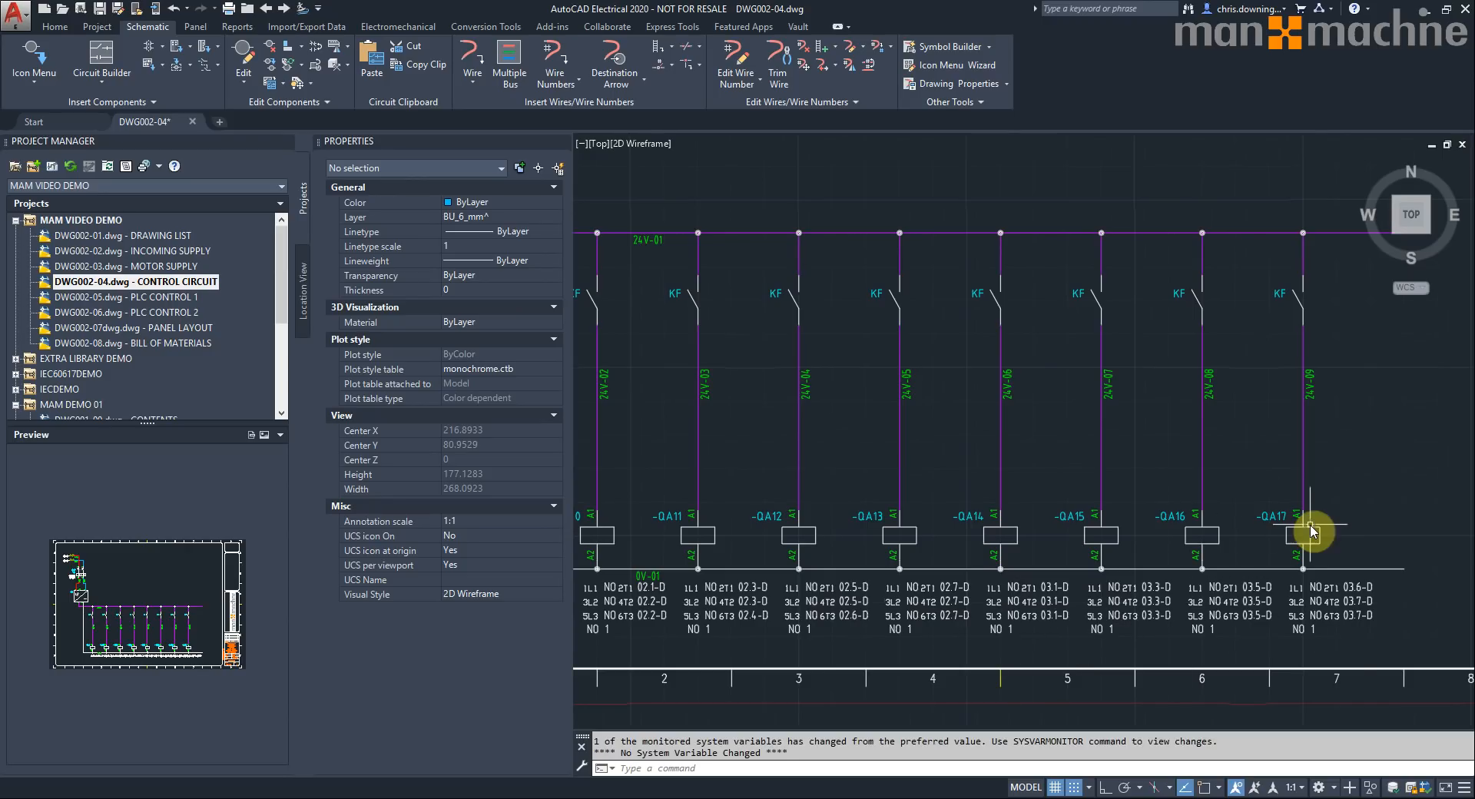
pyautogui.click(1354, 525)
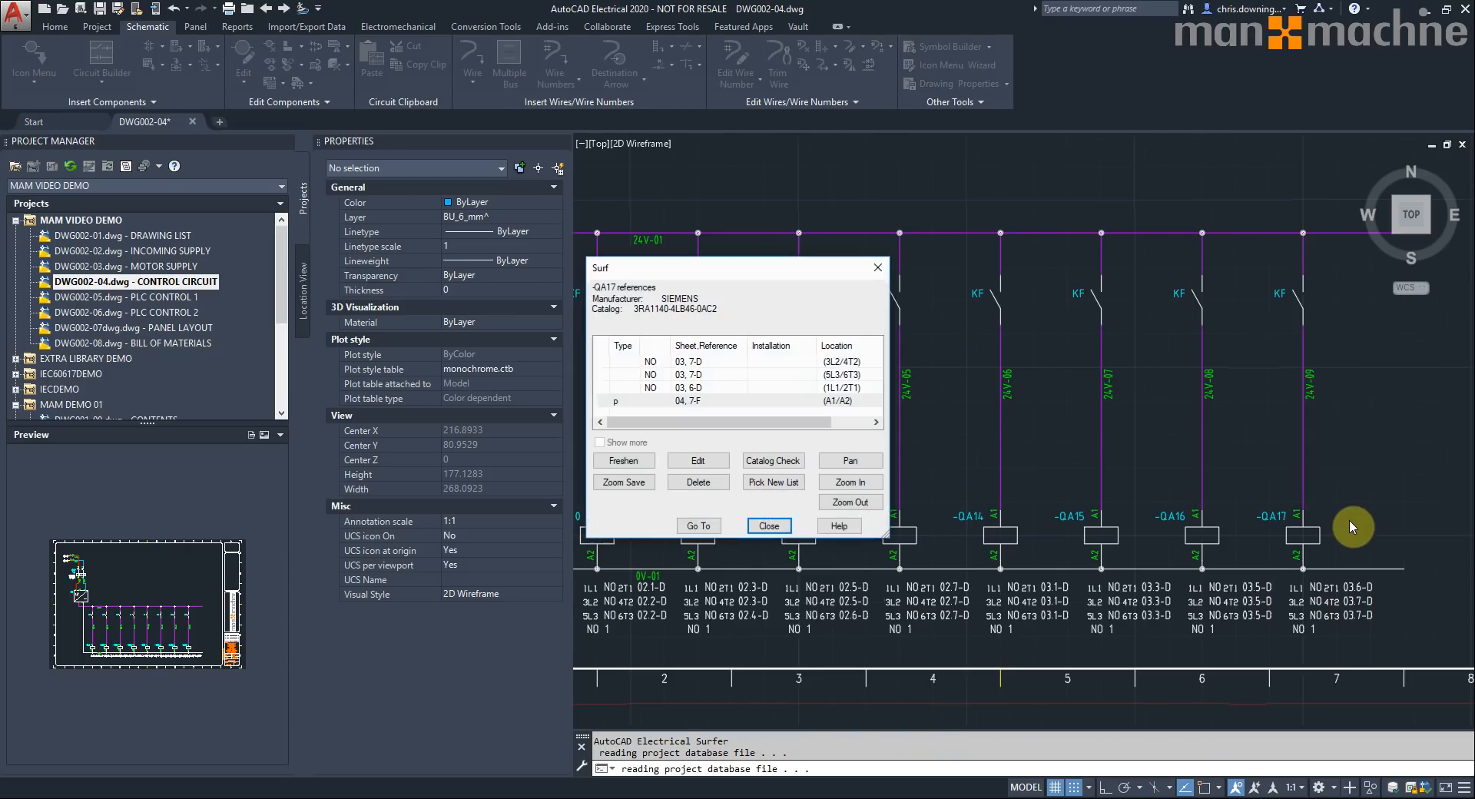
pyautogui.click(714, 387)
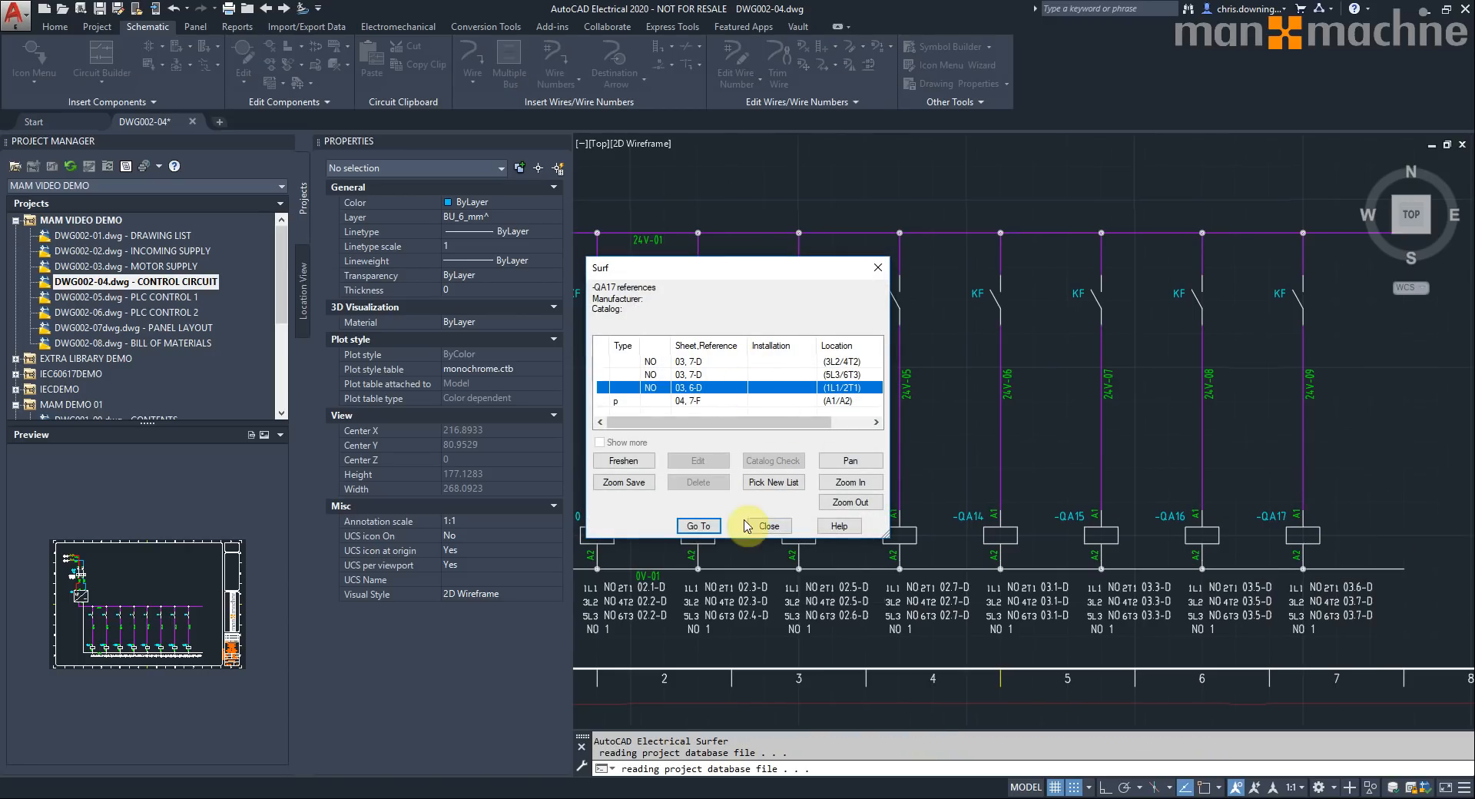
pyautogui.click(707, 528)
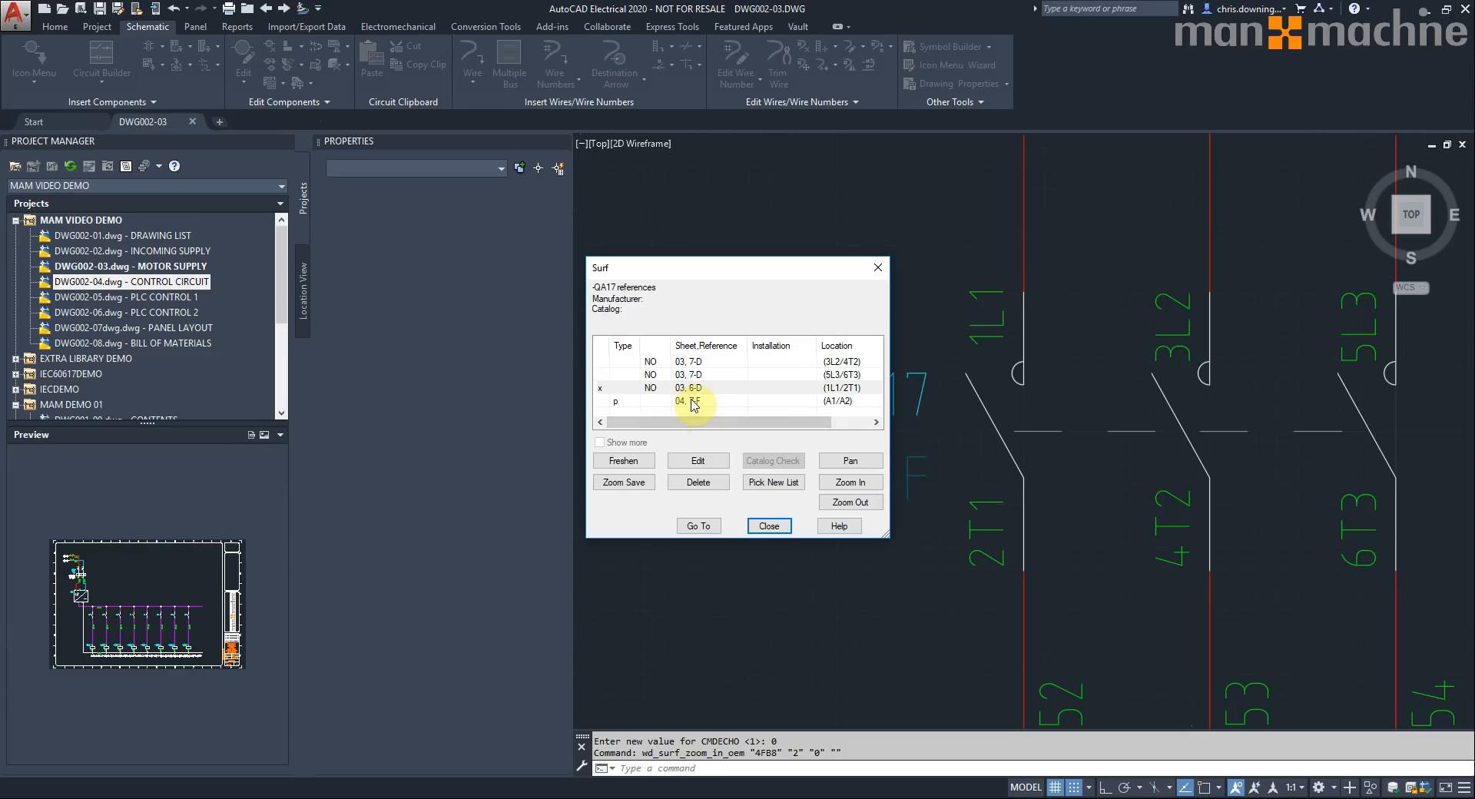
# - Surf back to the -QA17 parent coil at 04, 7-F and end the Surfer
pyautogui.click(689, 401)
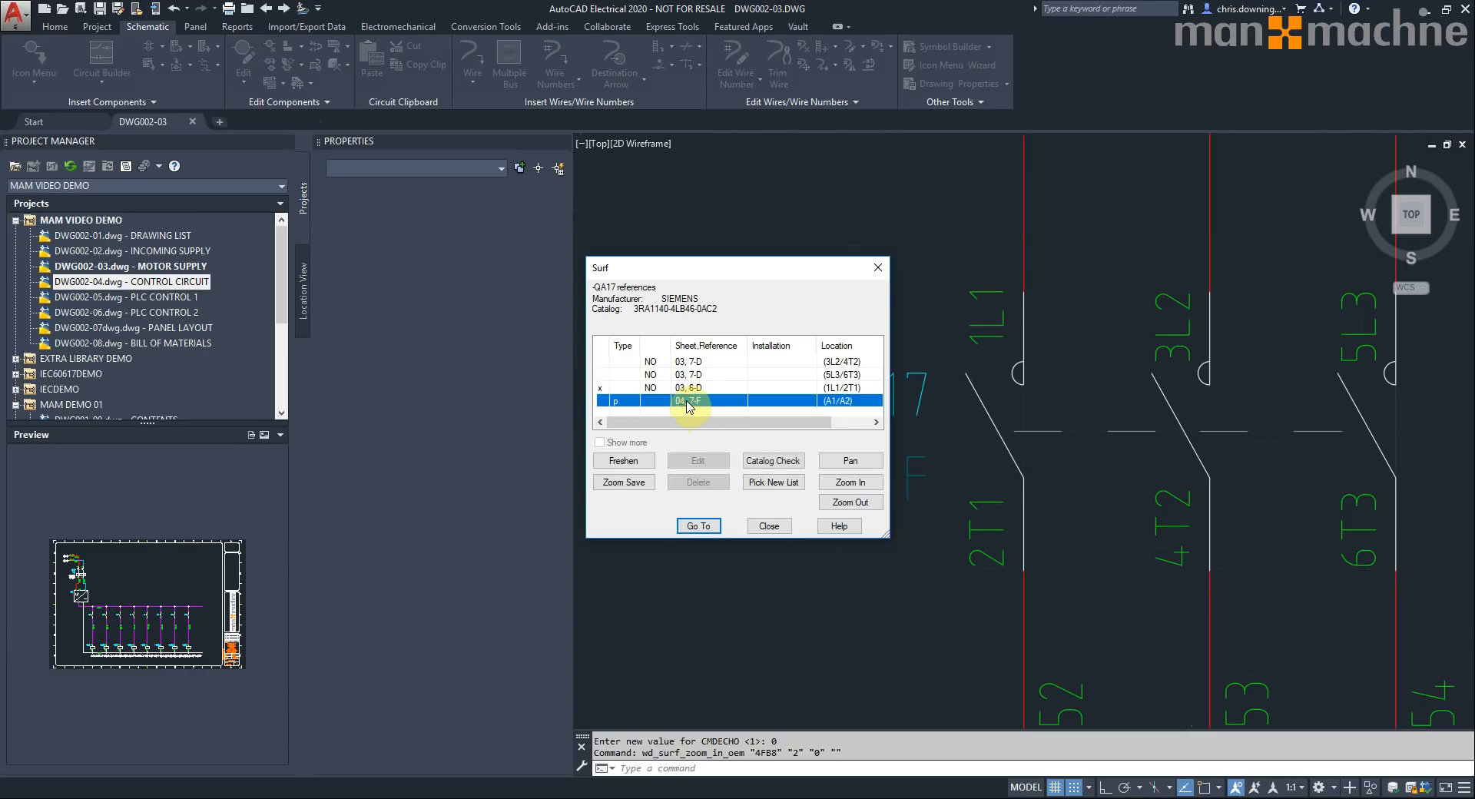
pyautogui.click(698, 526)
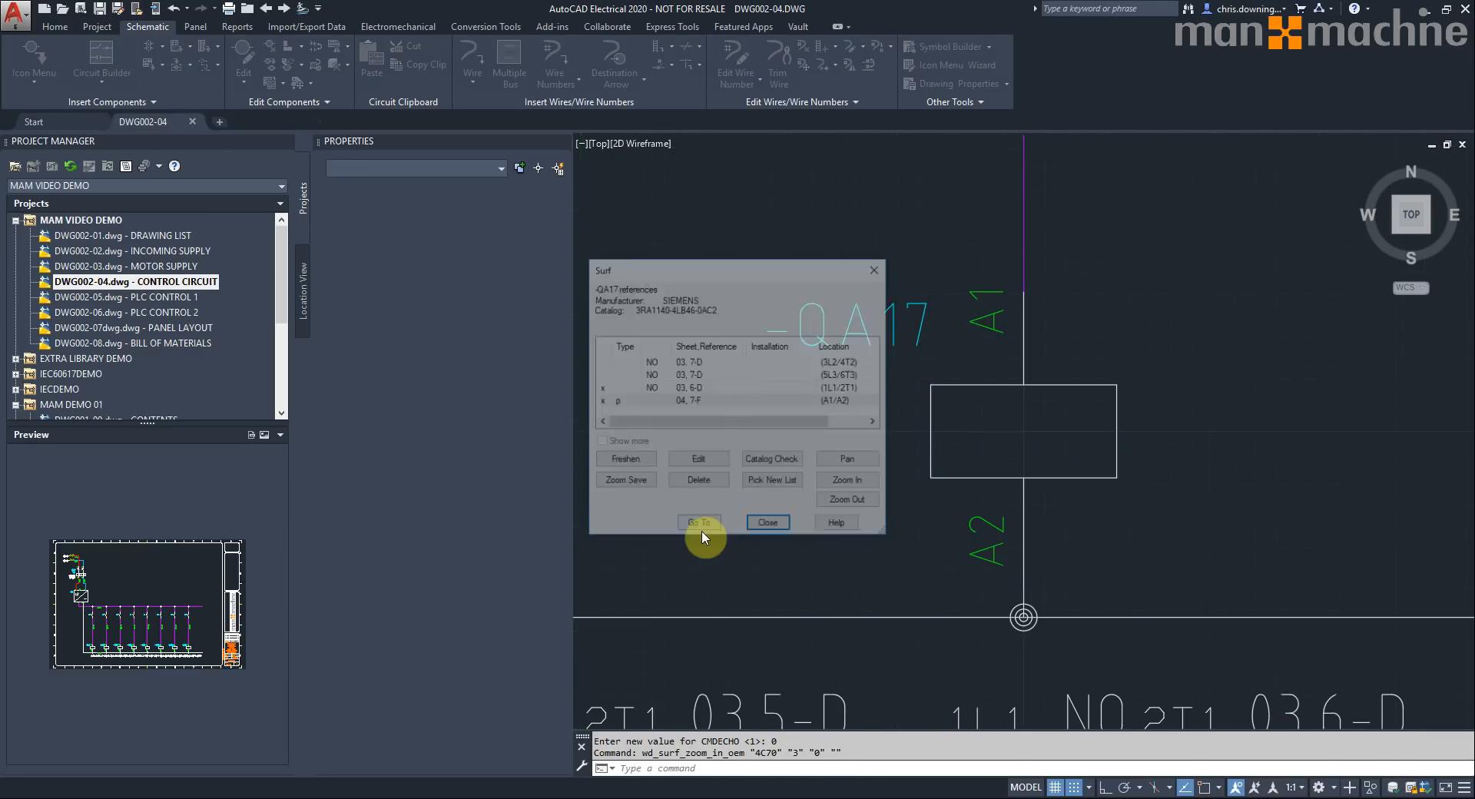
pyautogui.click(789, 527)
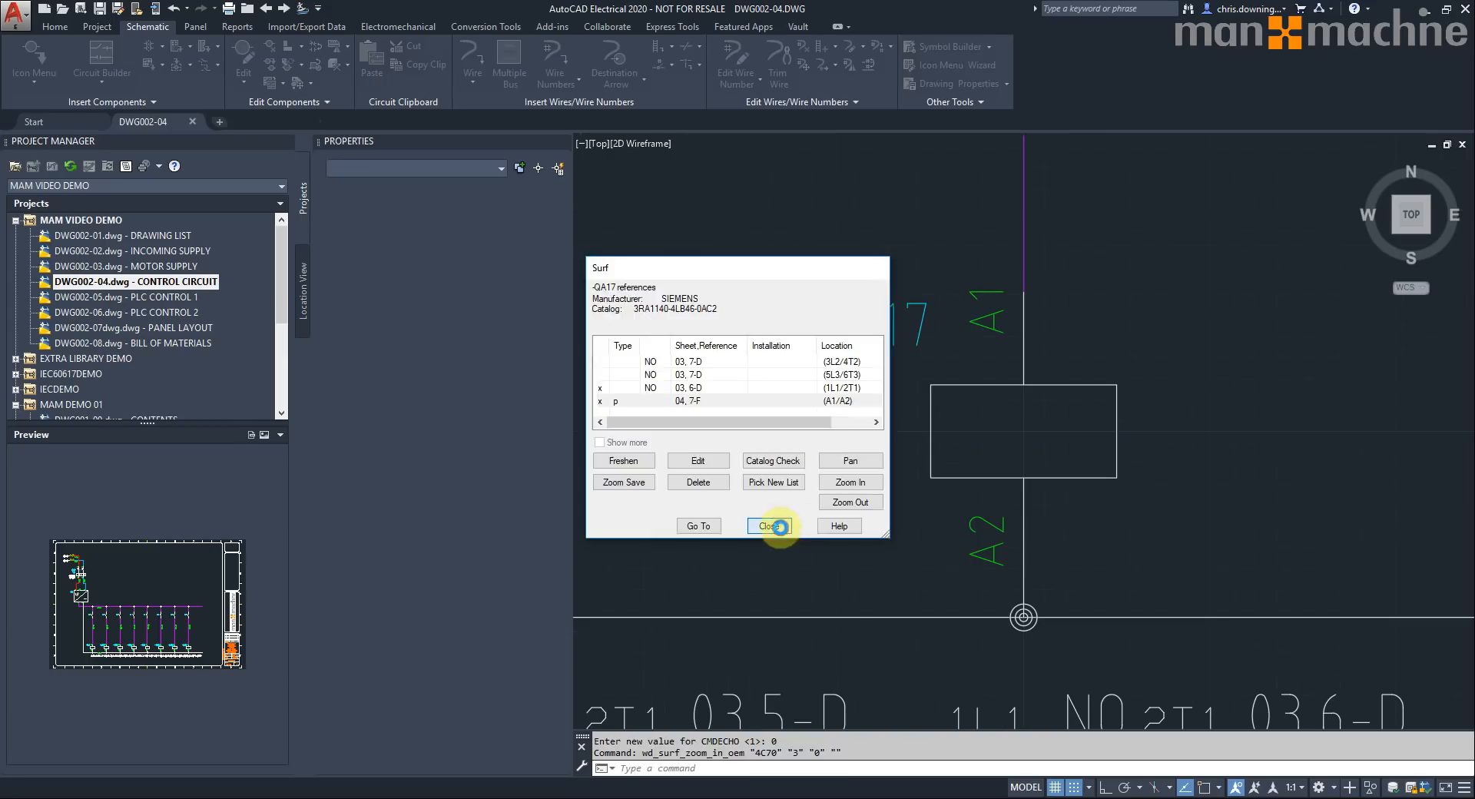
pyautogui.middleClick(801, 433)
pyautogui.middleClick(800, 434)
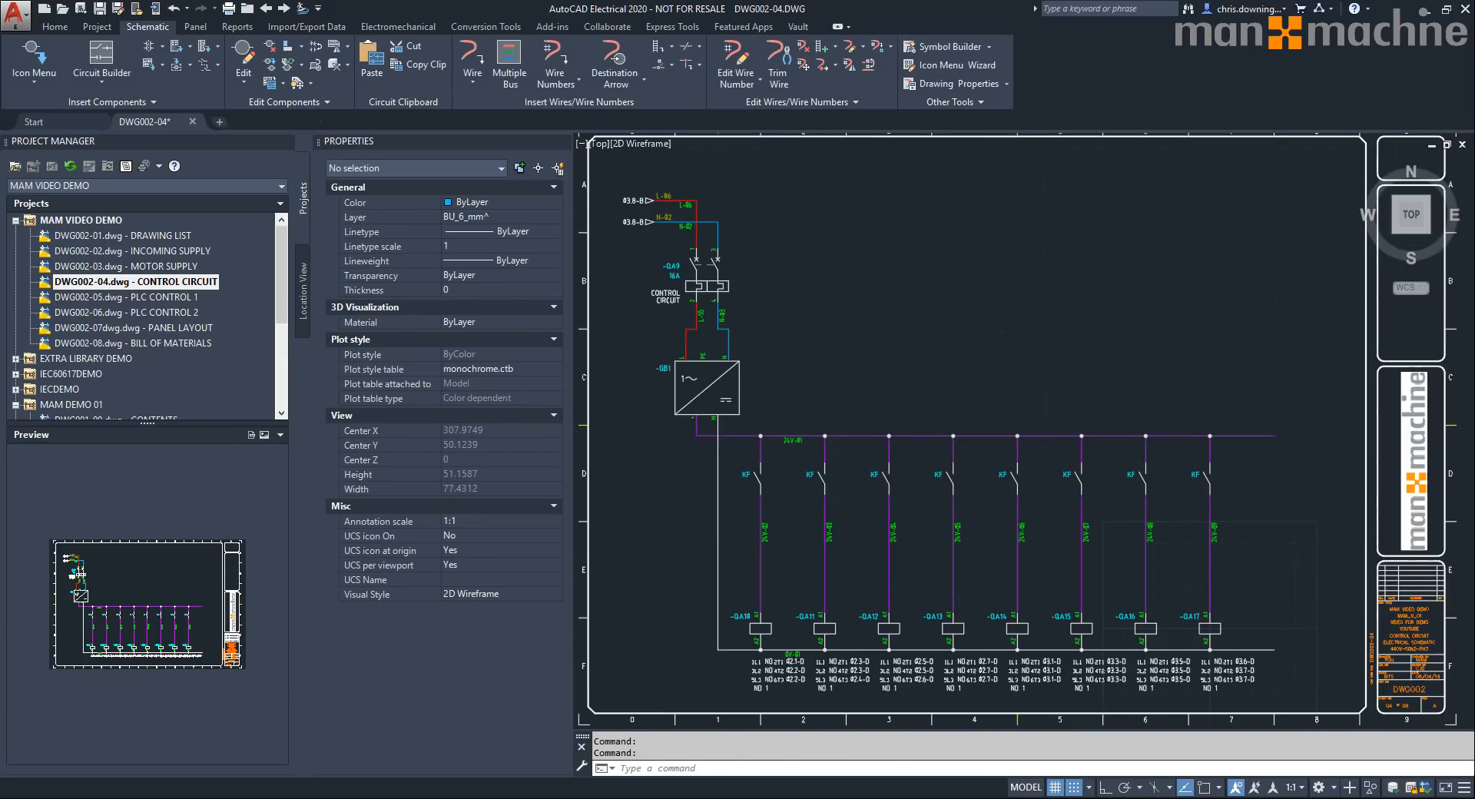
# - Go back to DWG002-03 and surf from the outgoing L-06 source arrow to its destination arrow at sheet 04
pyautogui.click(267, 9)
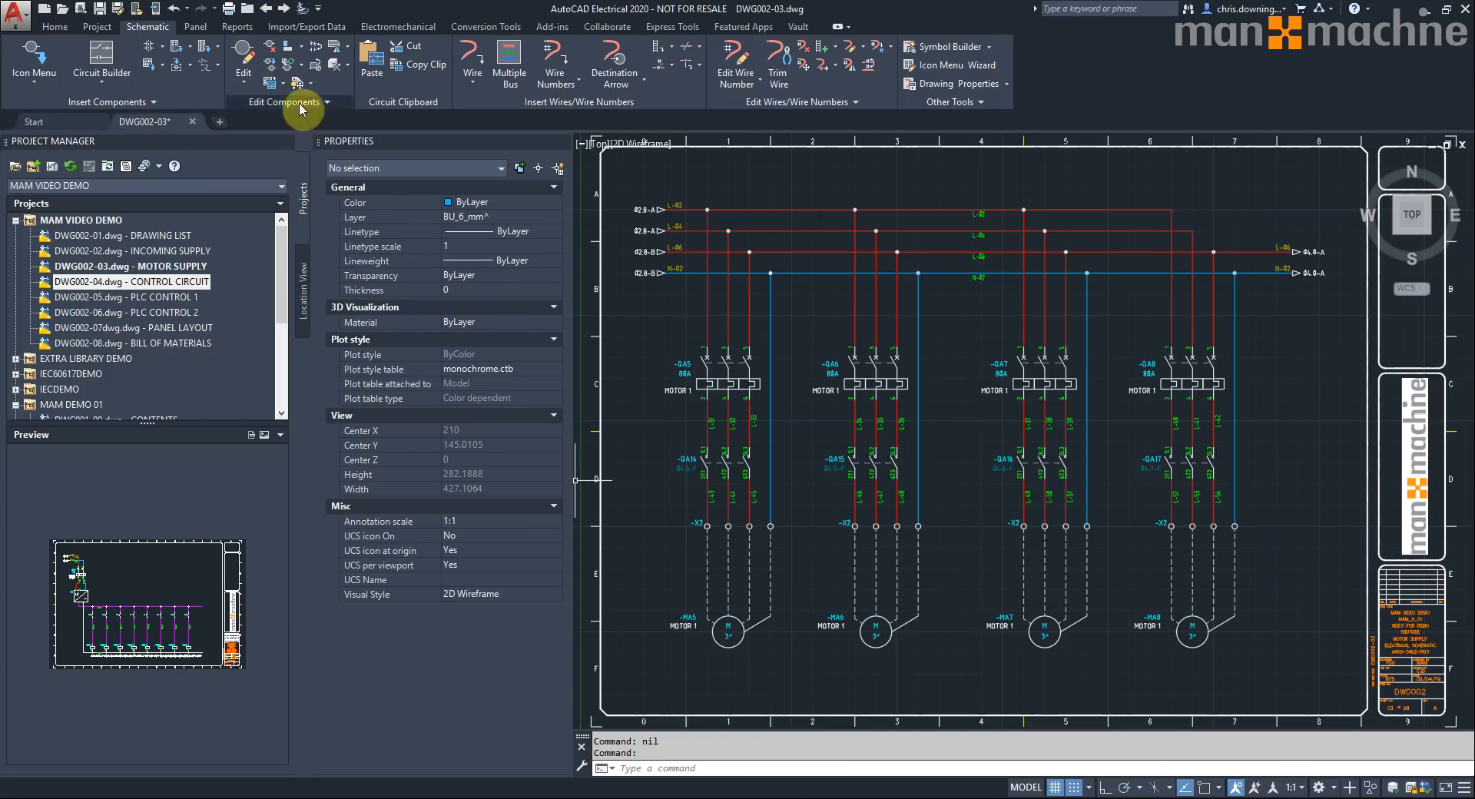
pyautogui.rightClick(1305, 251)
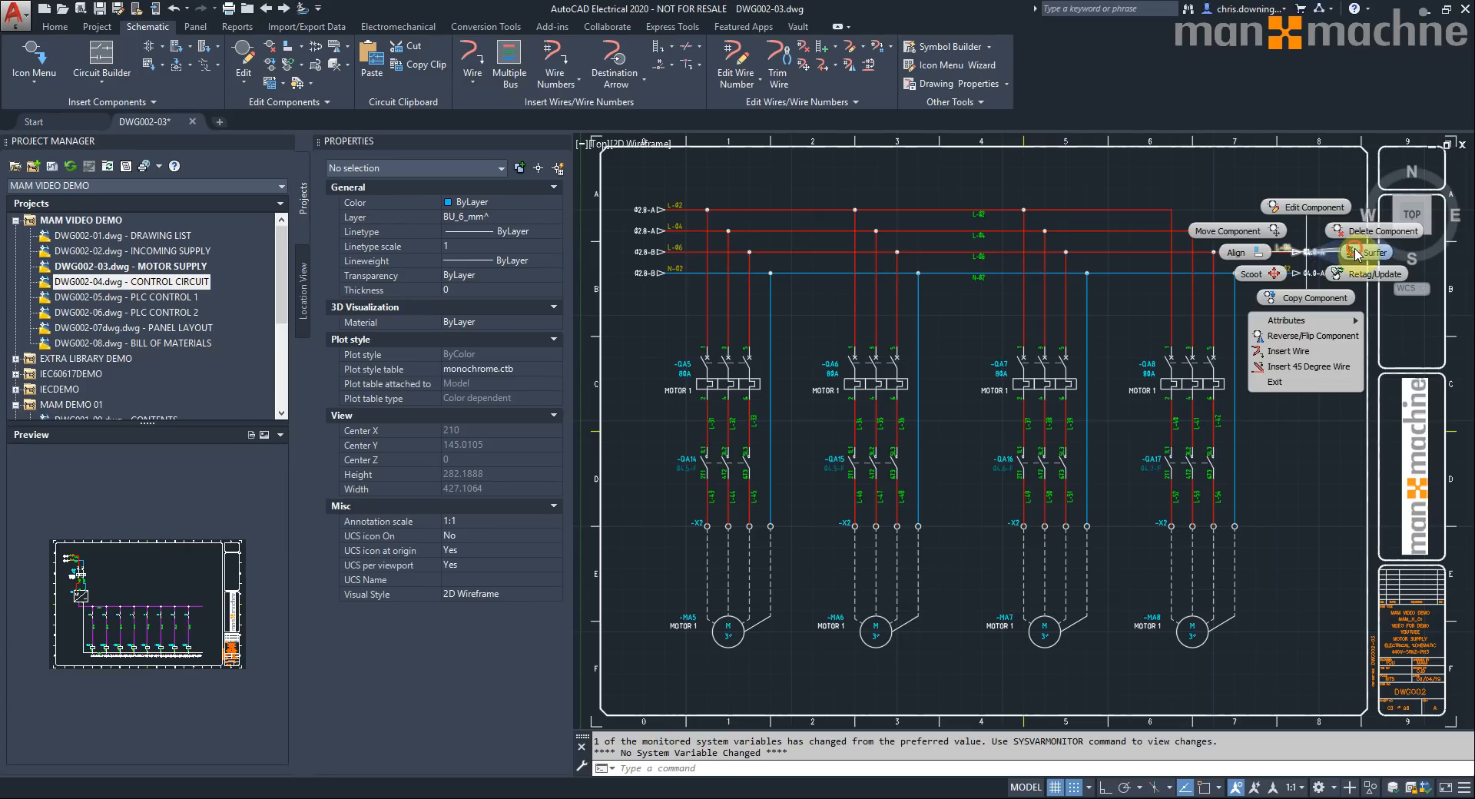
pyautogui.click(1355, 244)
pyautogui.click(725, 357)
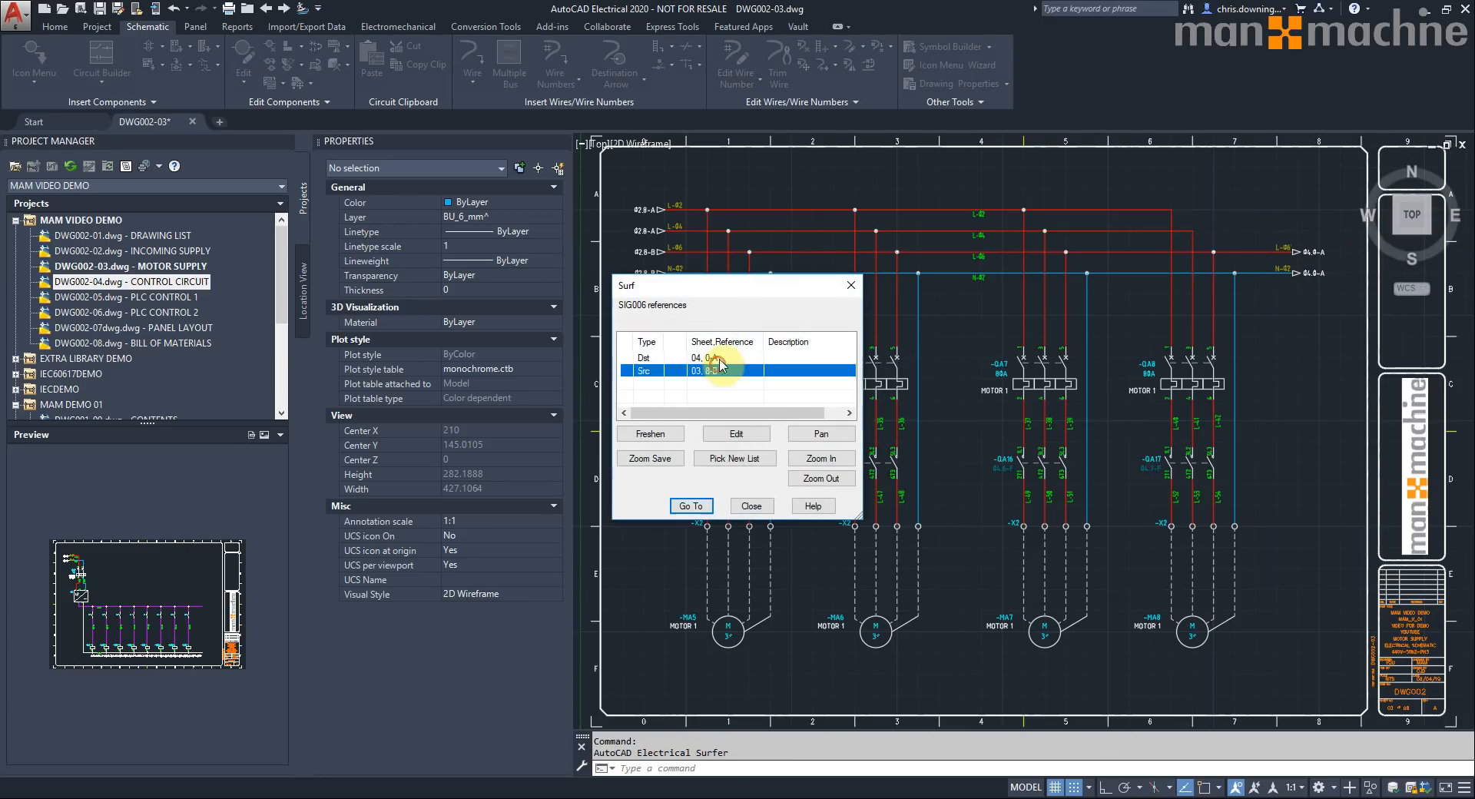
pyautogui.click(702, 504)
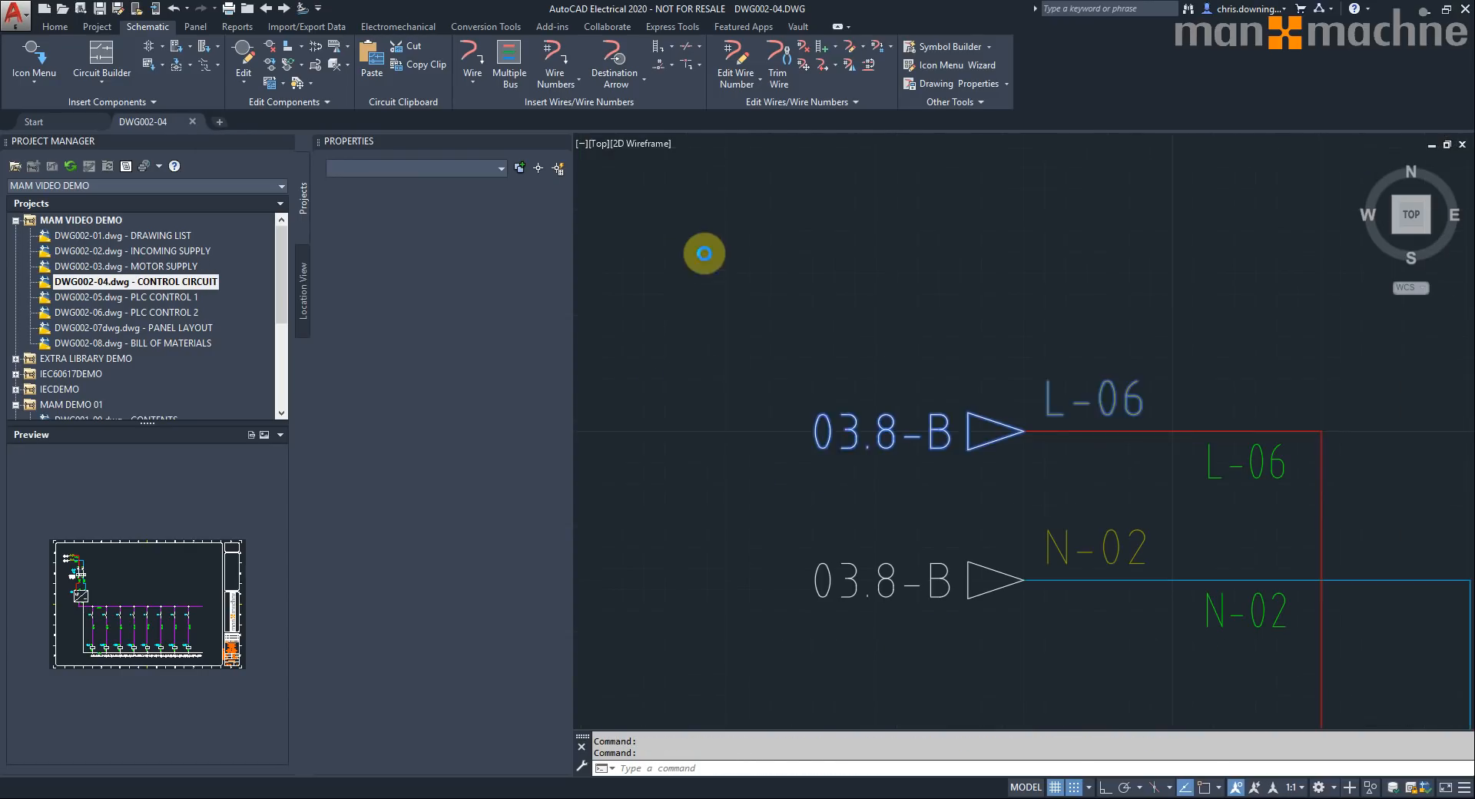
pyautogui.click(751, 506)
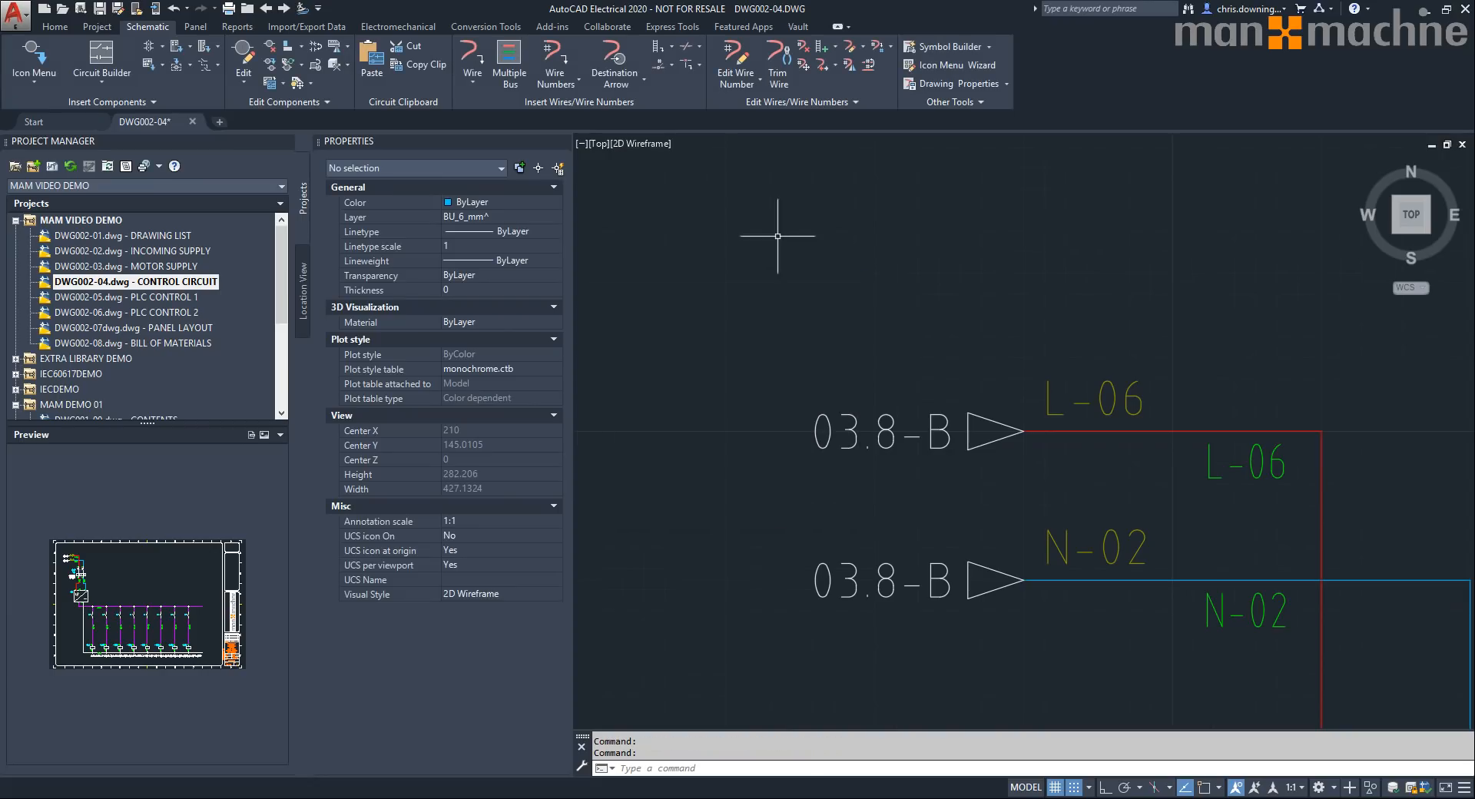
pyautogui.middleClick(784, 270)
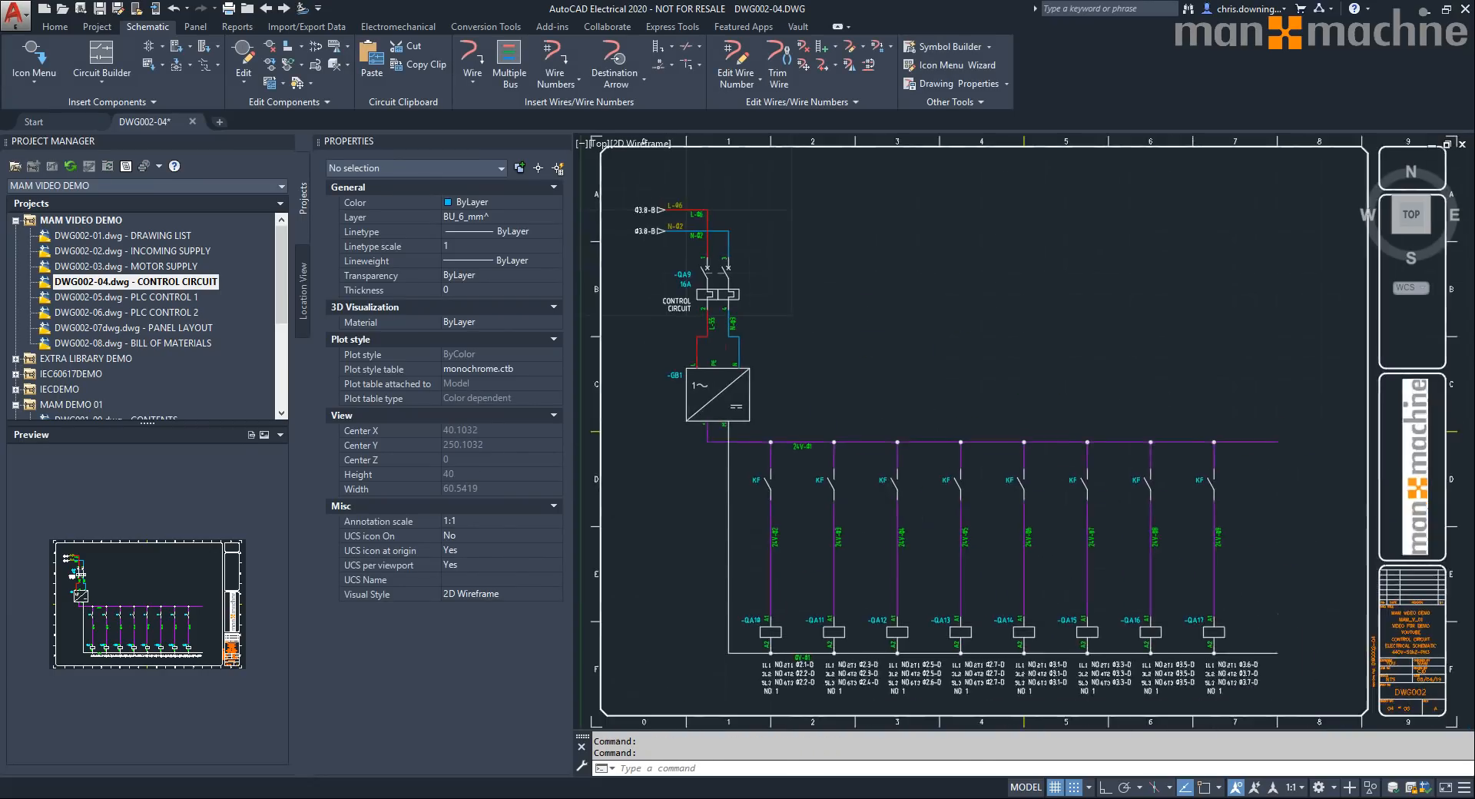
# - Save DWG002-04 and move on to the next project drawing, DWG002-05 PLC CONTROL 1
pyautogui.scroll(2, 783, 270)
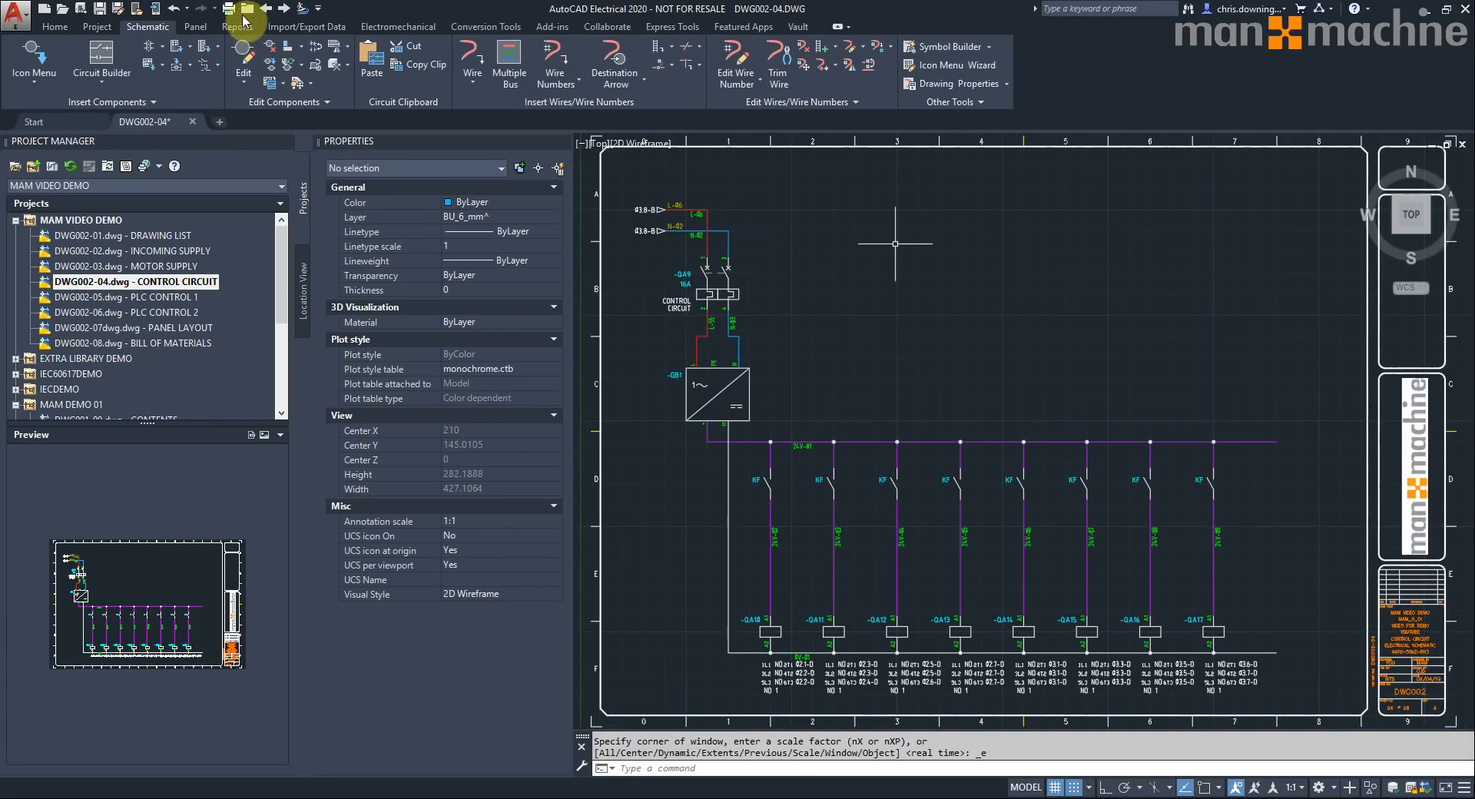
pyautogui.click(98, 13)
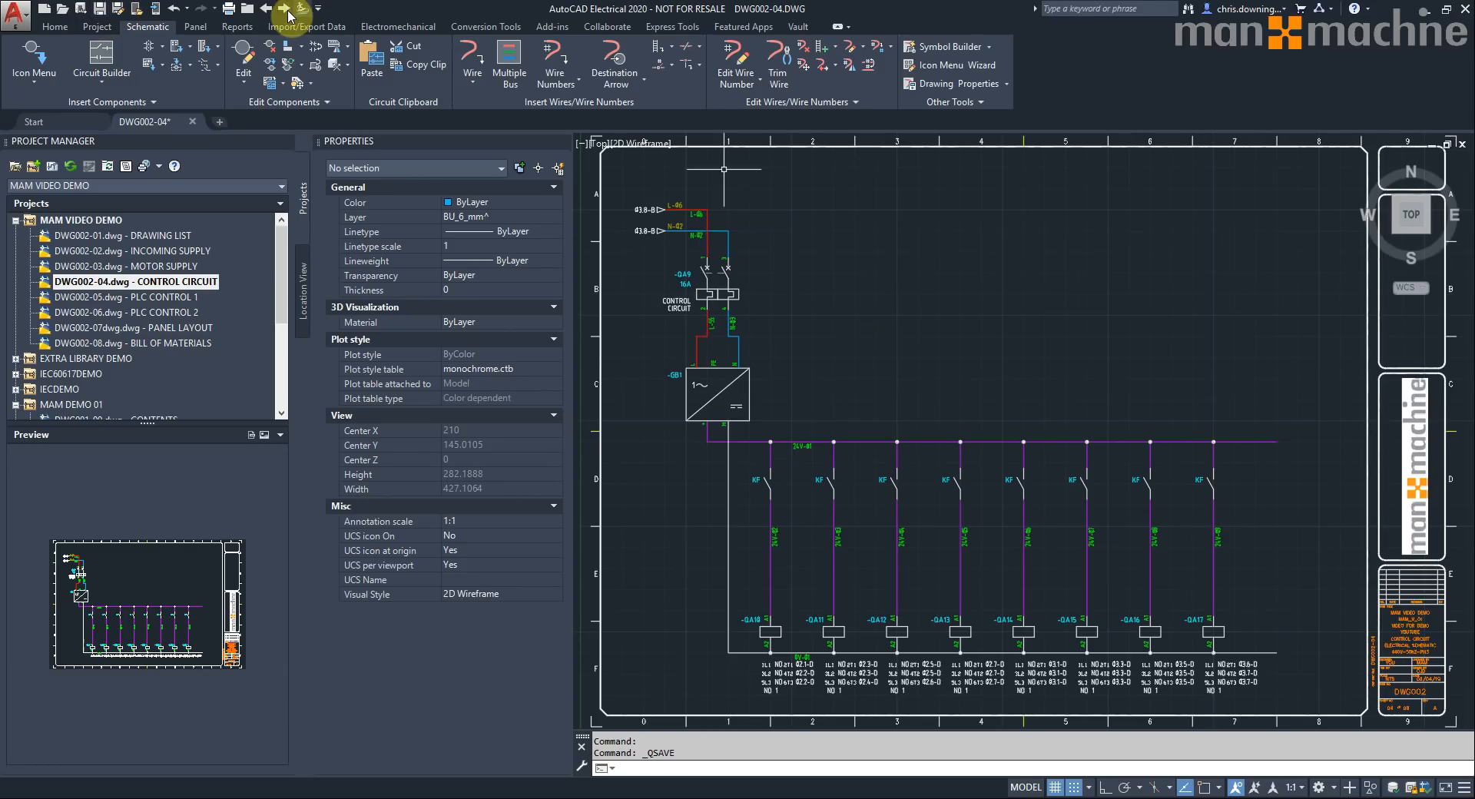
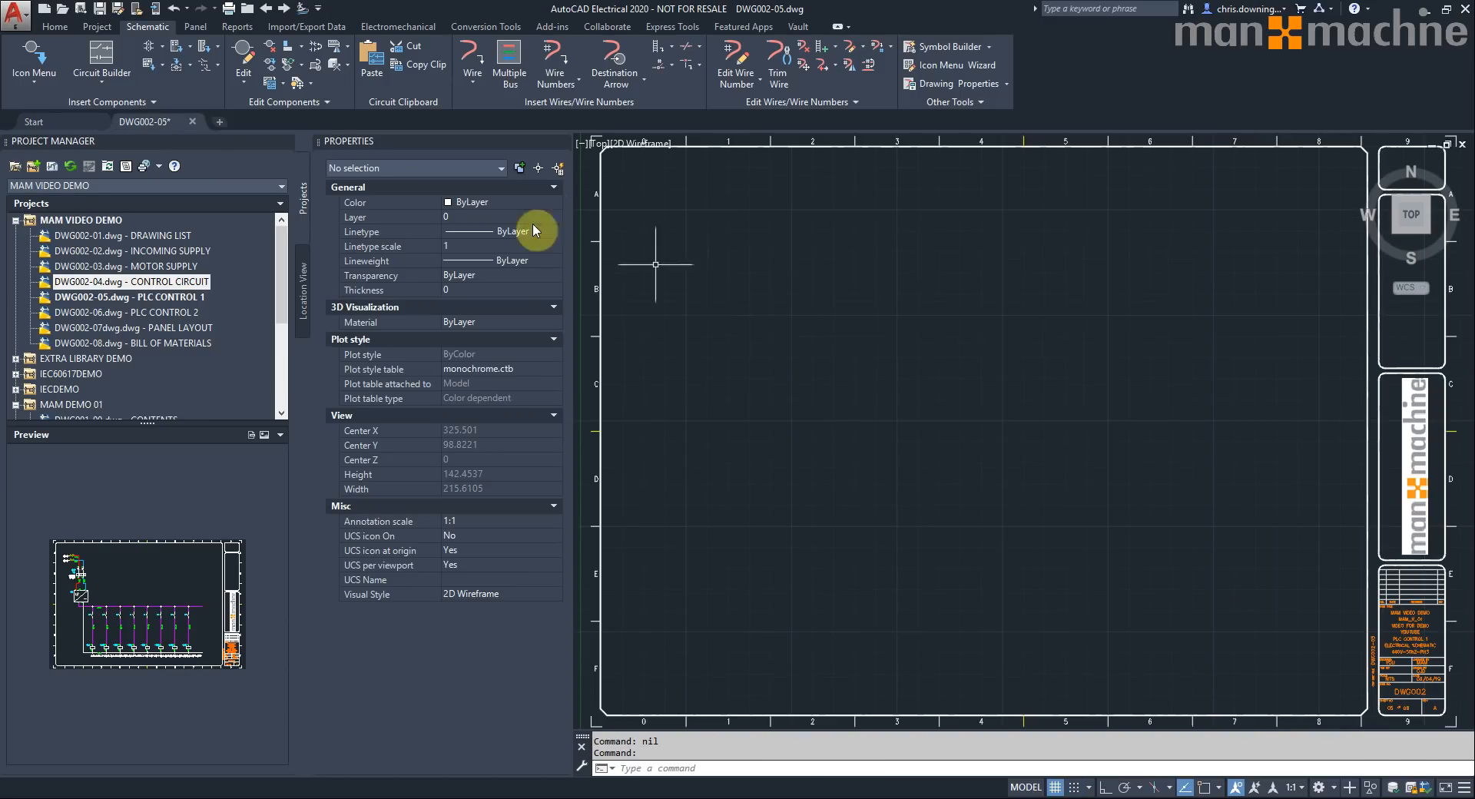
# - Start inserting a PLC module, choosing the 24VDC LOGO! DM8 24 from the Siemens LOGO! Discrete Combination modules
pyautogui.click(176, 48)
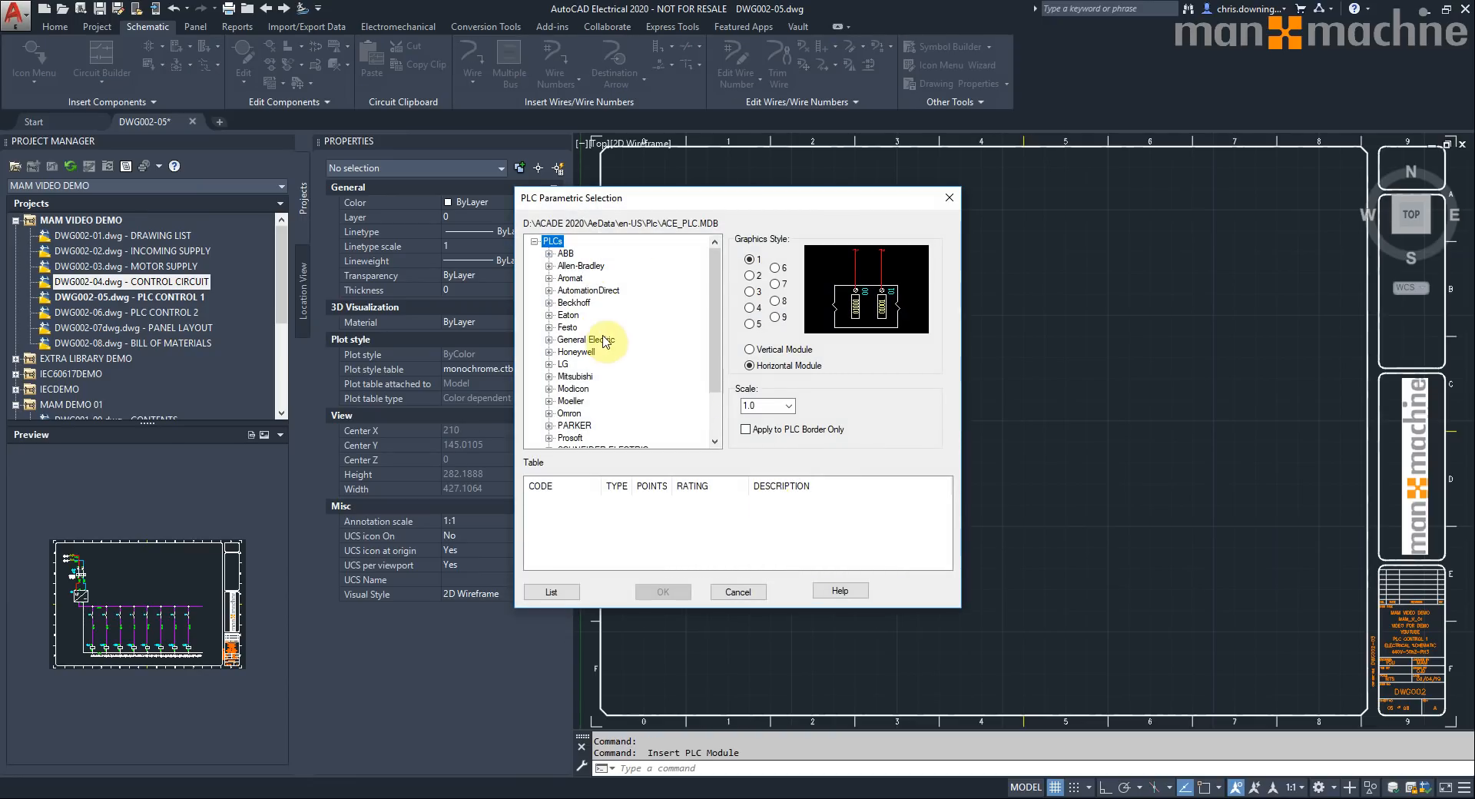
pyautogui.scroll(-2, 703, 292)
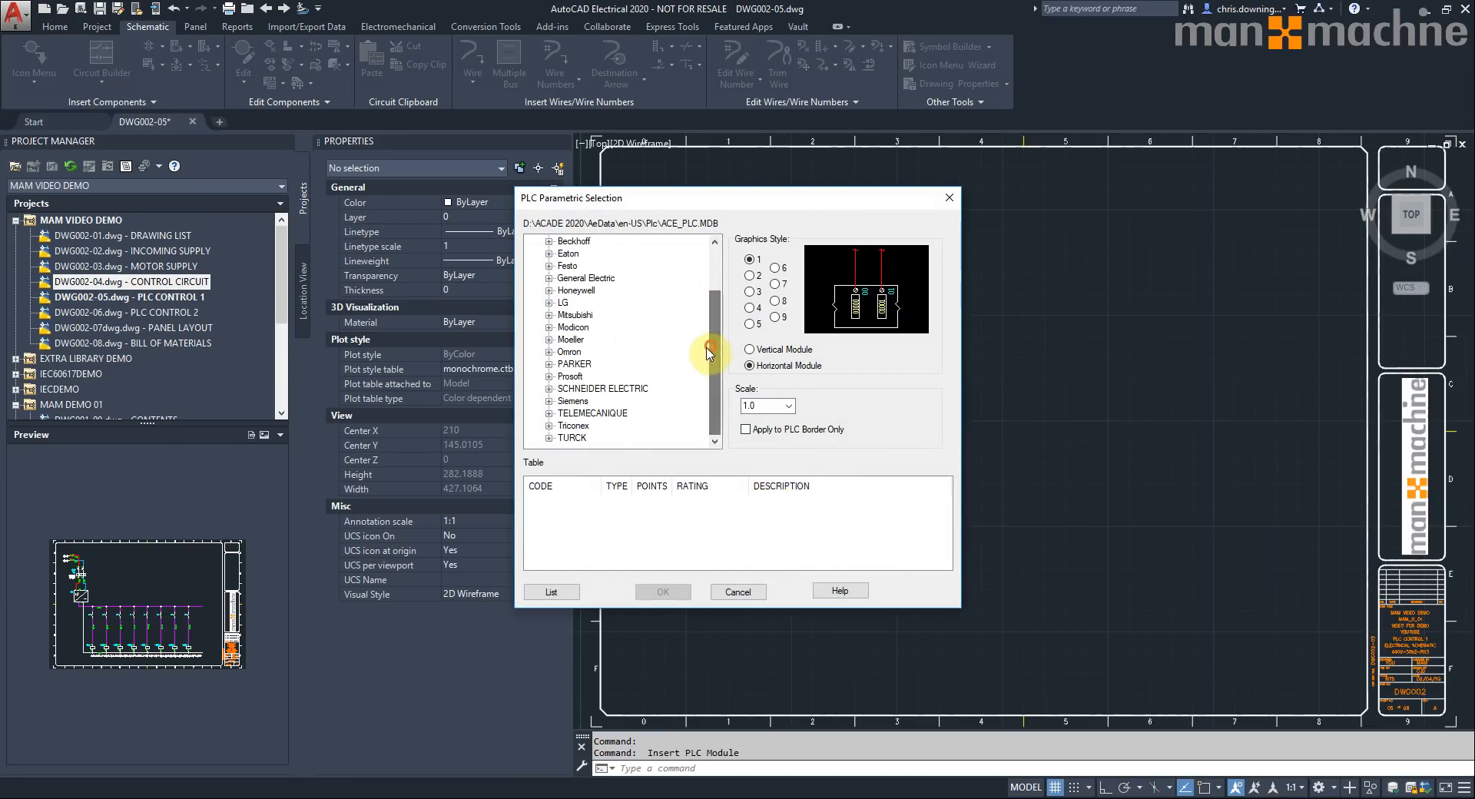
pyautogui.click(564, 598)
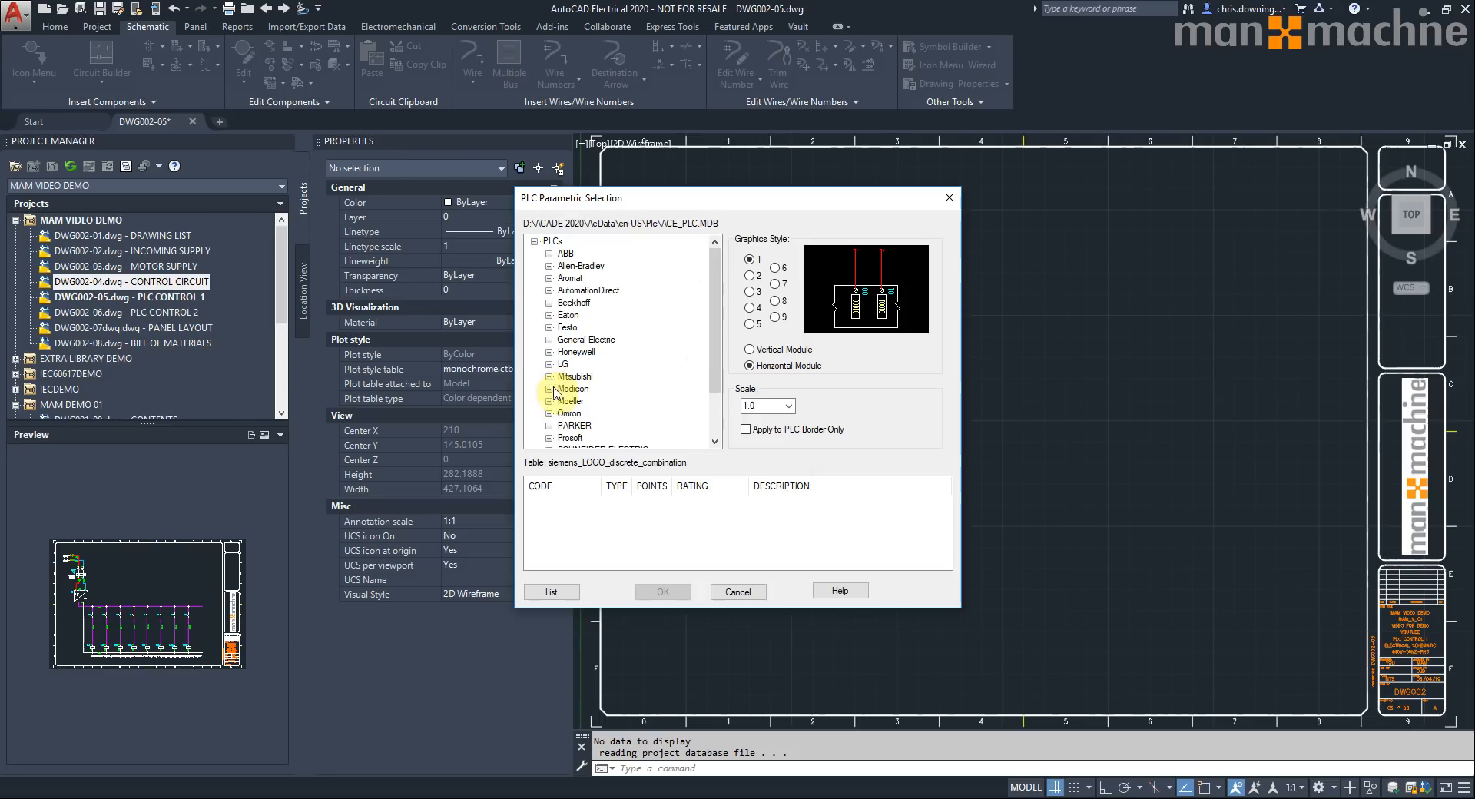
pyautogui.scroll(-1, 565, 396)
pyautogui.click(549, 425)
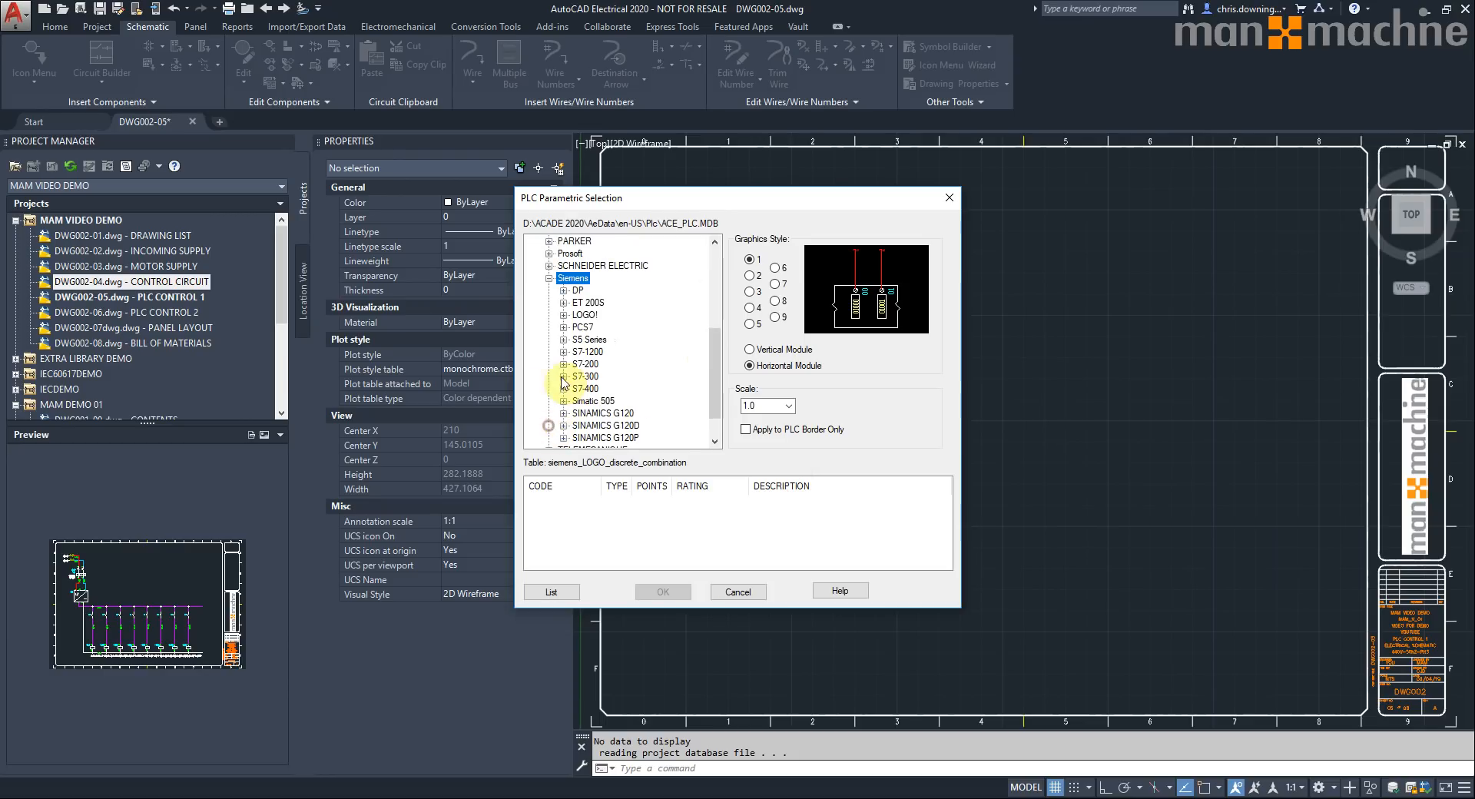
pyautogui.click(564, 315)
pyautogui.click(625, 351)
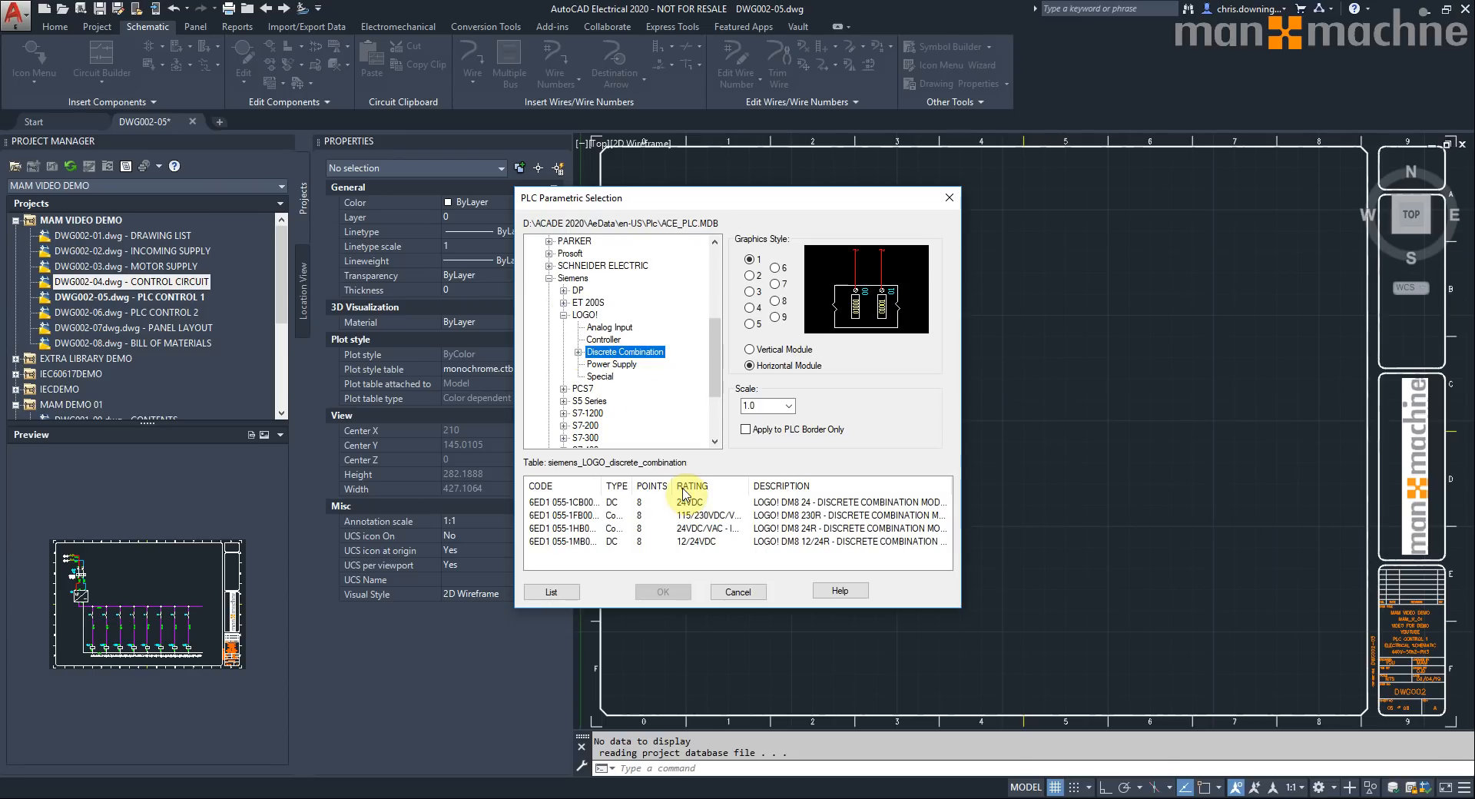
pyautogui.click(733, 503)
pyautogui.click(665, 591)
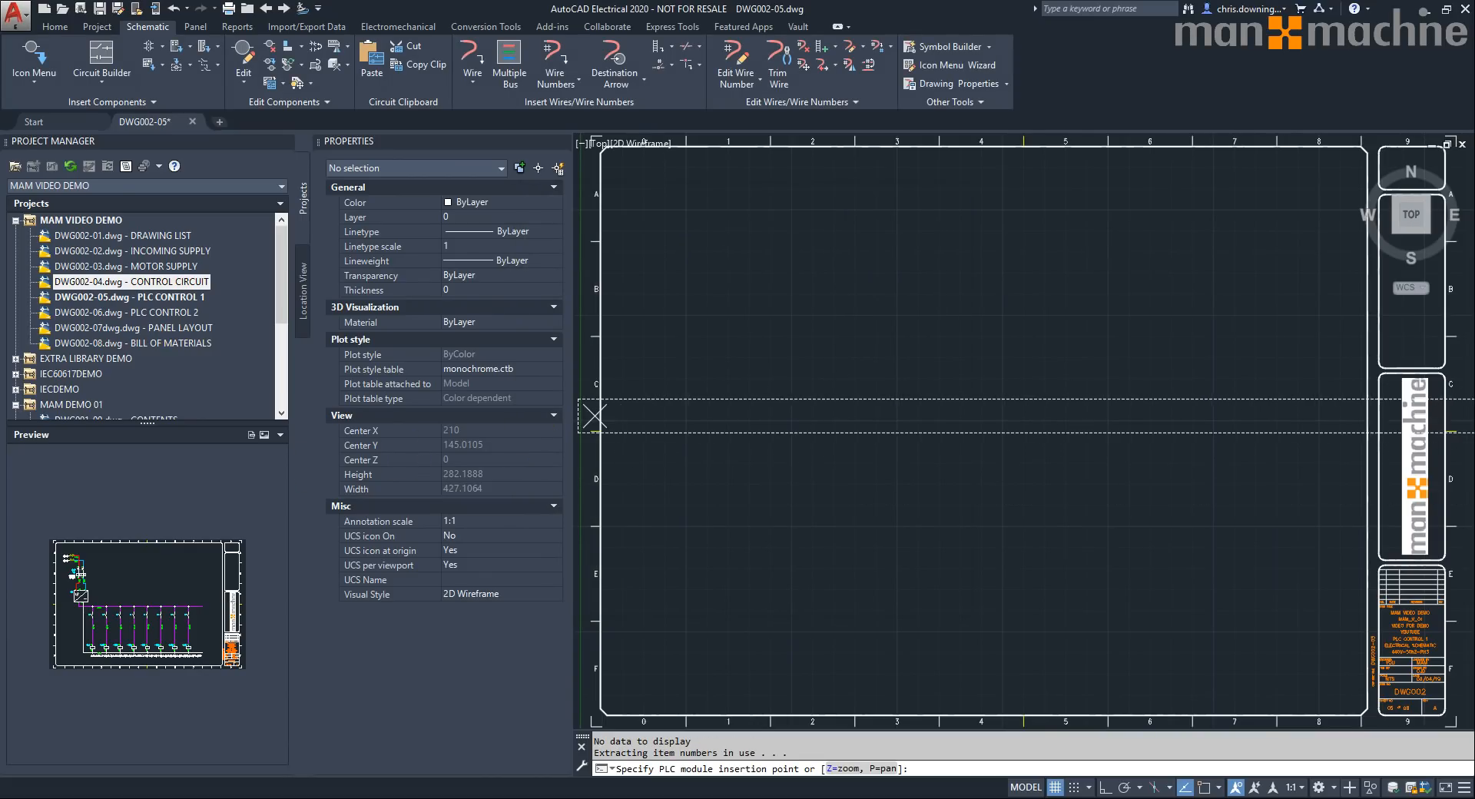
# - Place the LOGO! module in row C at column 0 with snap on, spacing 30, spacers/breaks allowed, and module number 1
pyautogui.press('F9')
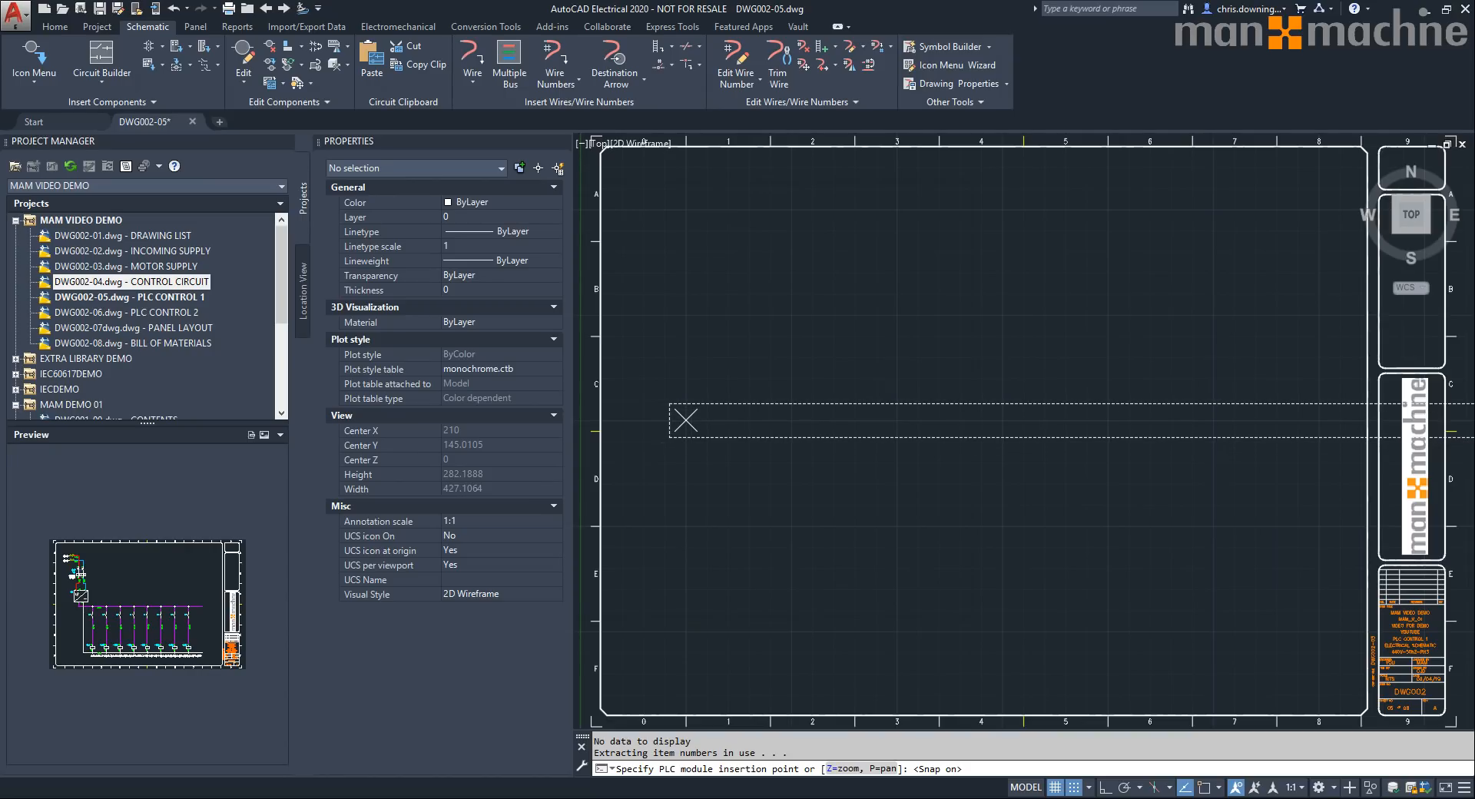
pyautogui.click(665, 423)
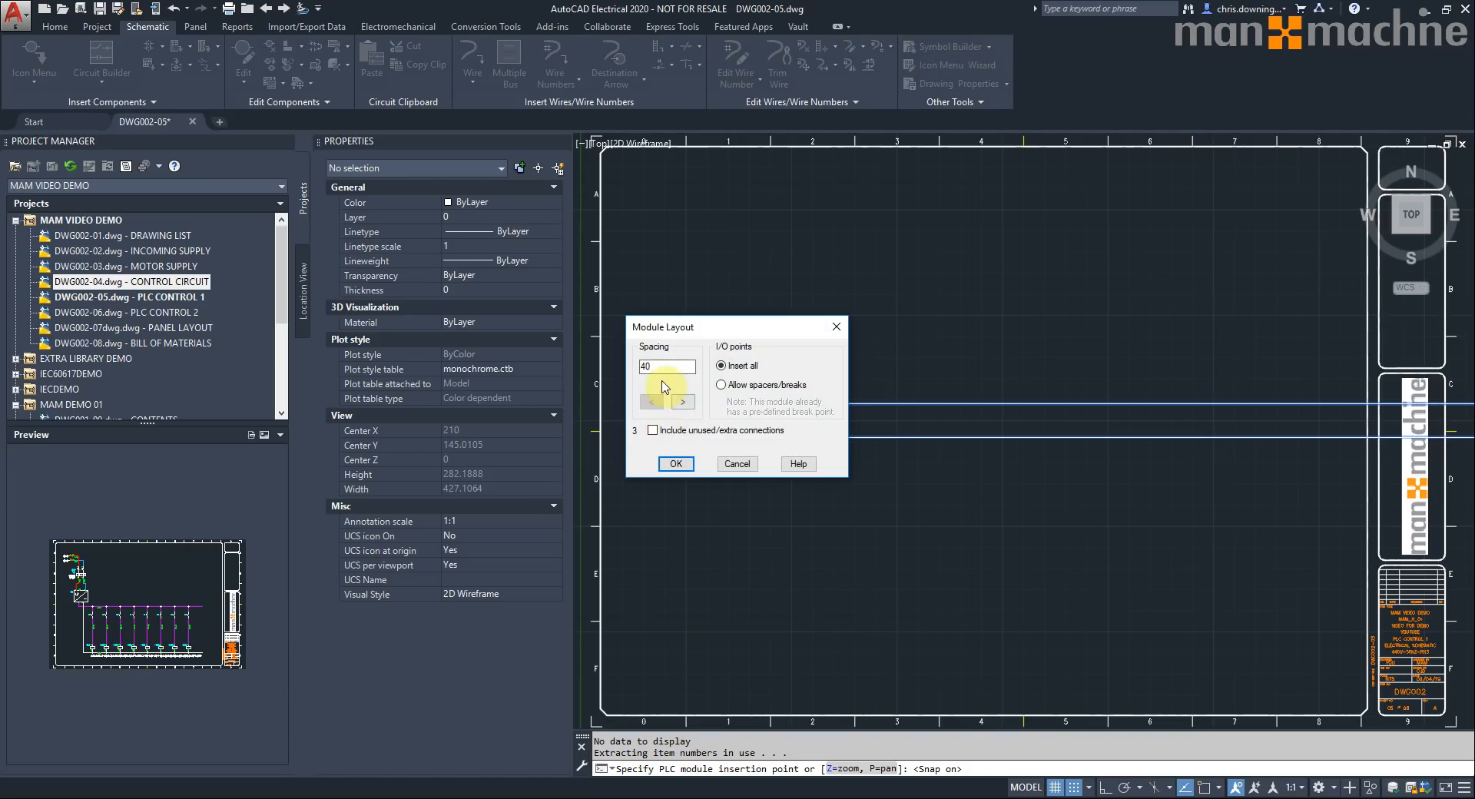
pyautogui.write('30')
pyautogui.click(722, 385)
pyautogui.click(671, 465)
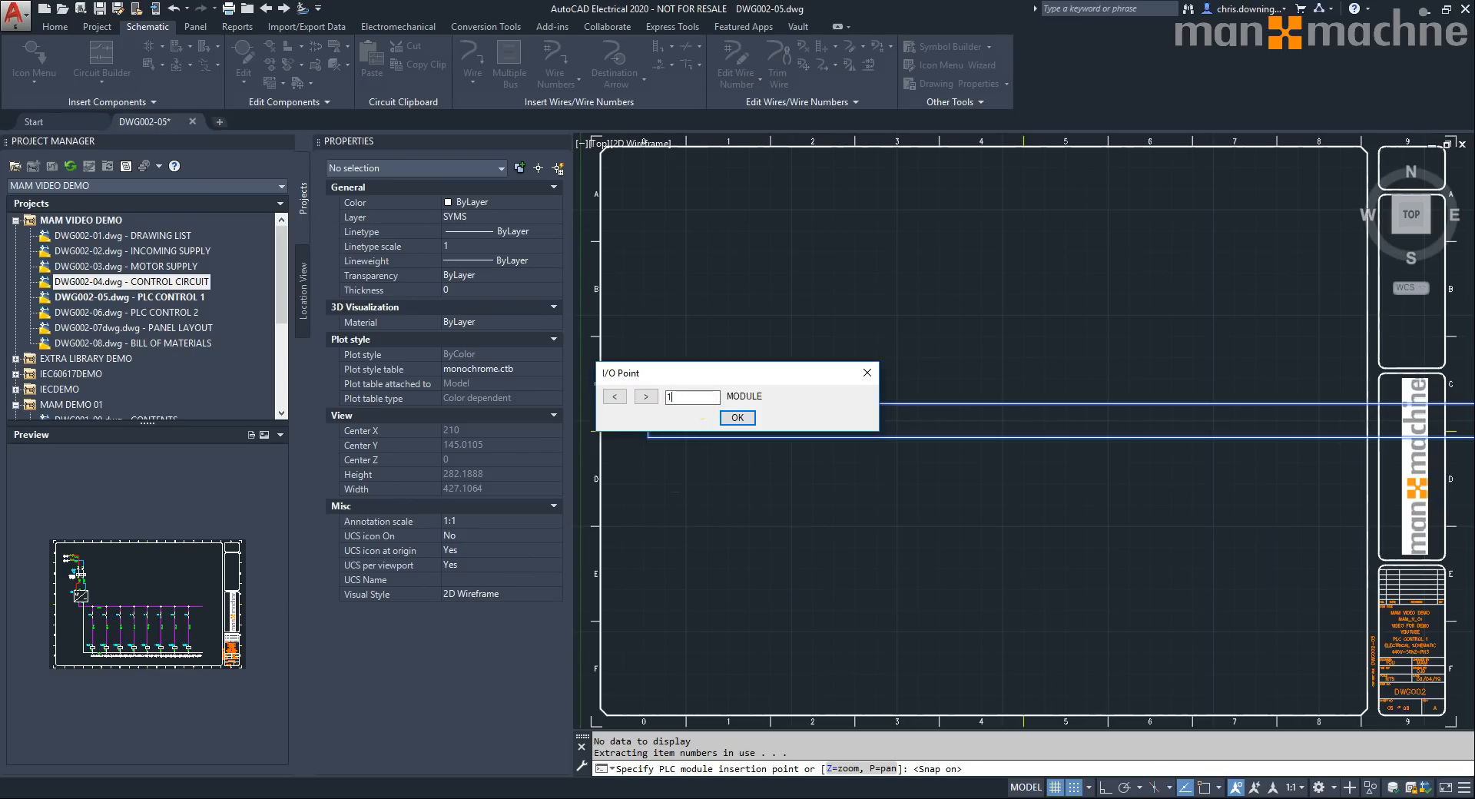
pyautogui.click(736, 418)
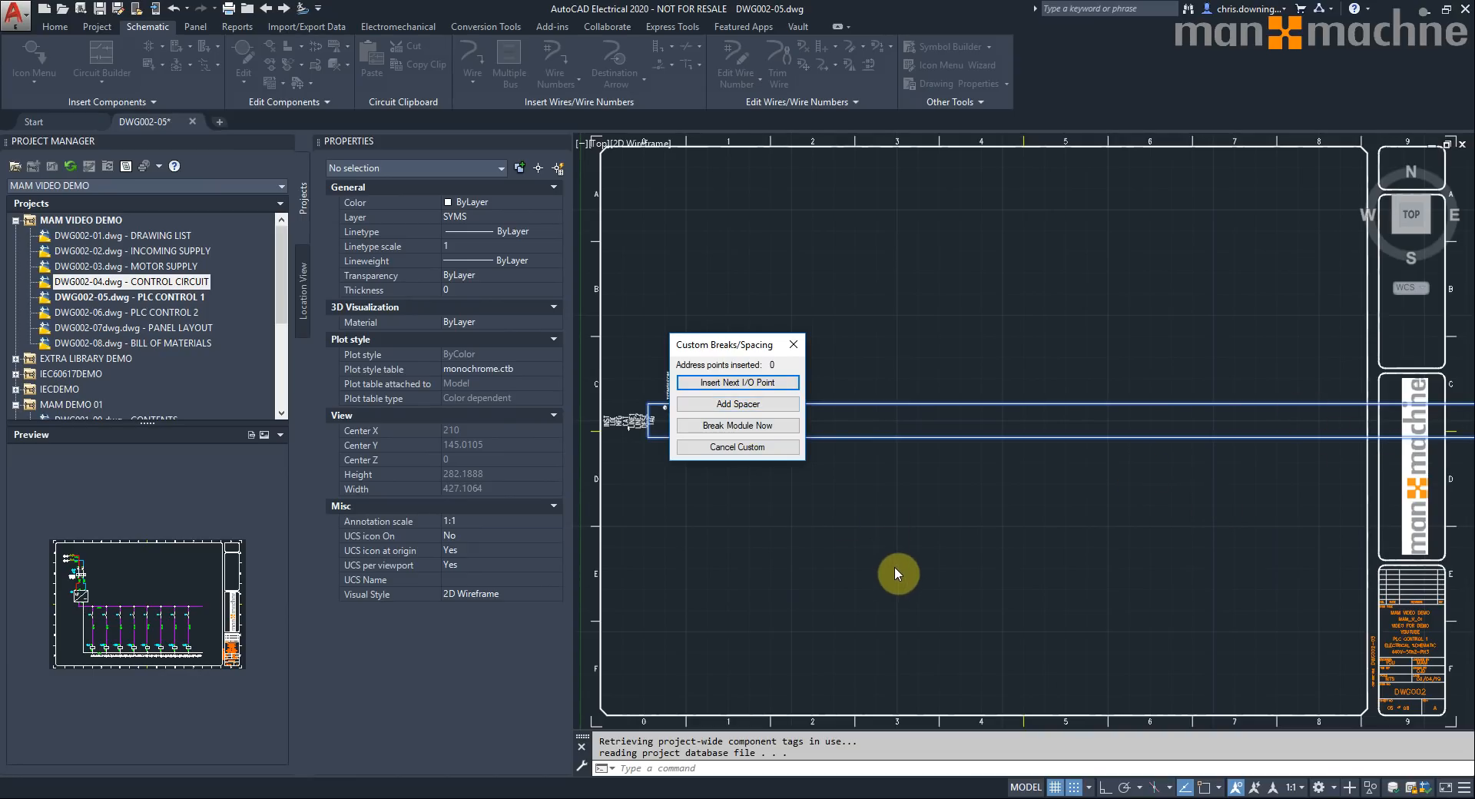
# - Insert the first input point of the module, setting the beginning input address to I:01
pyautogui.click(759, 383)
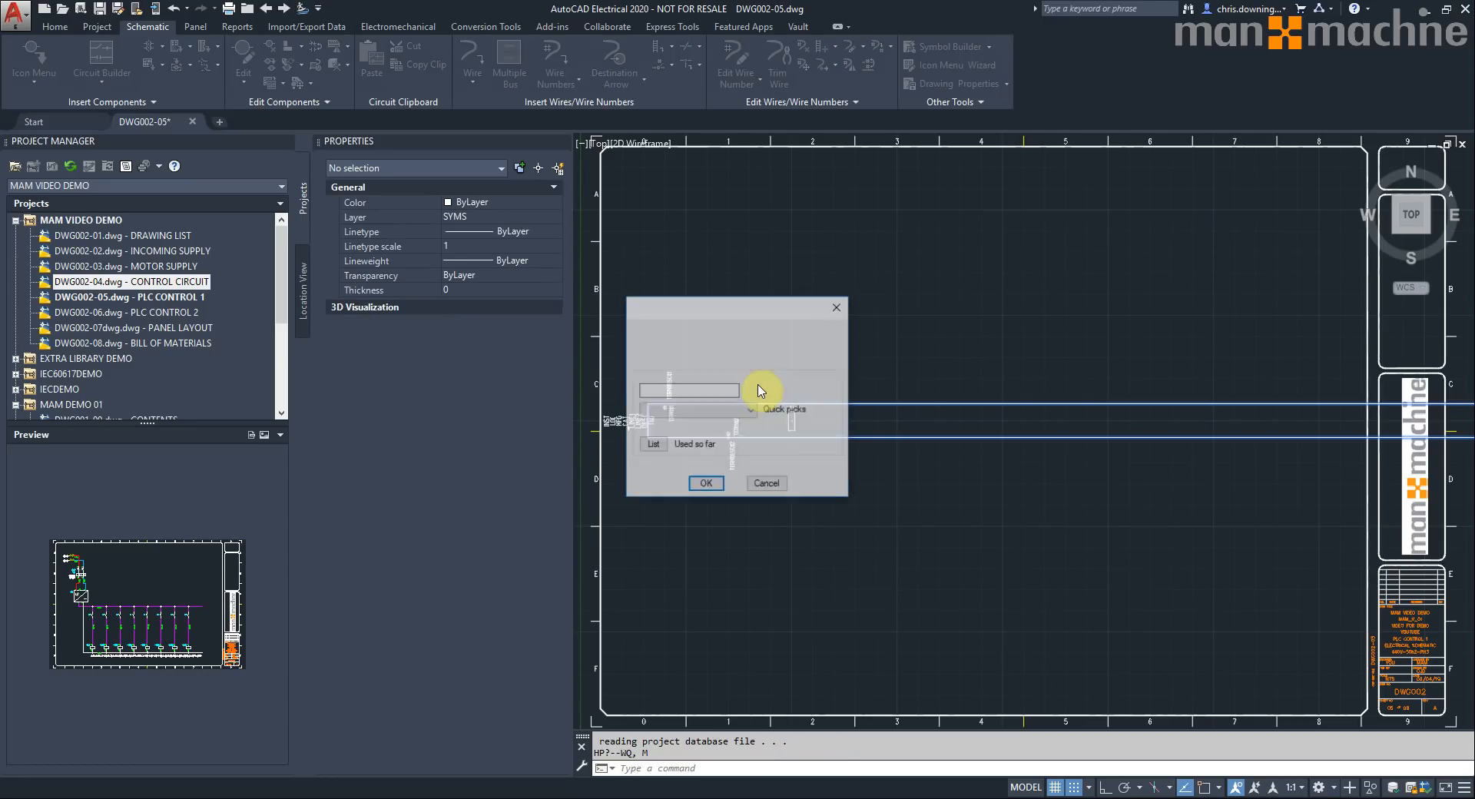
pyautogui.moveTo(744, 308); pyautogui.dragTo(973, 184)
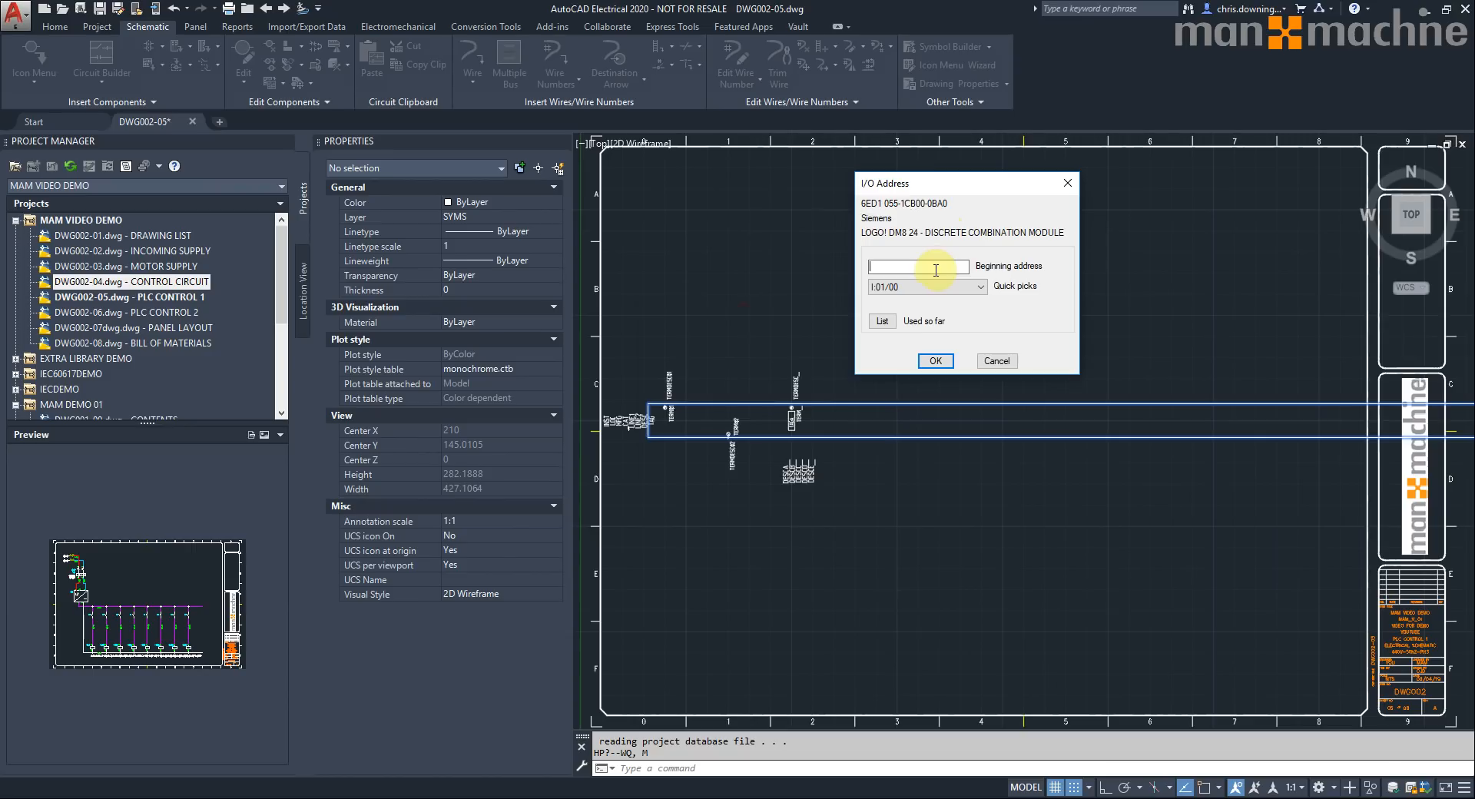
pyautogui.click(925, 287)
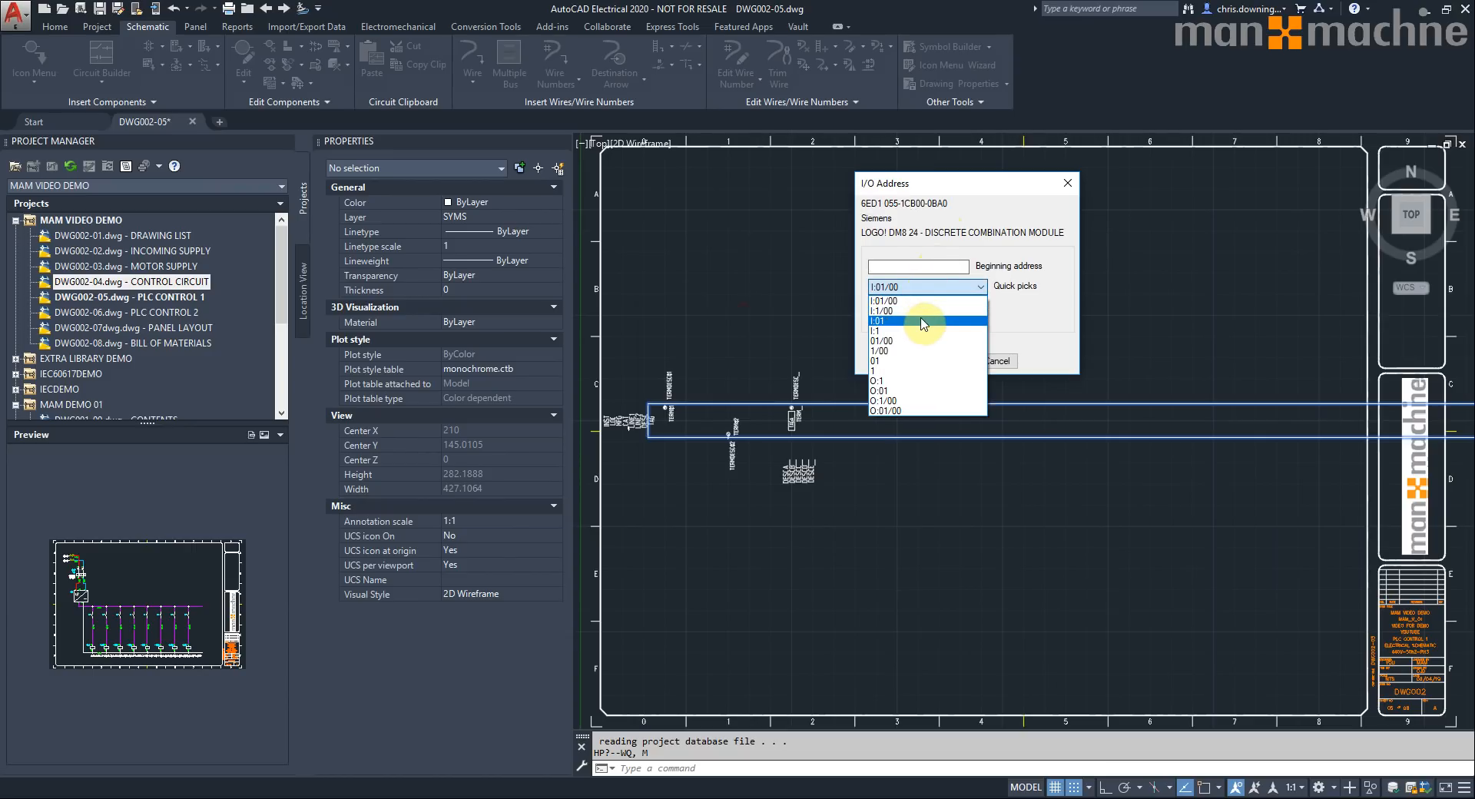
pyautogui.click(922, 321)
pyautogui.click(944, 366)
# - Insert the remaining input points through I4 and set the beginning output address to O:01
pyautogui.click(739, 384)
pyautogui.click(737, 386)
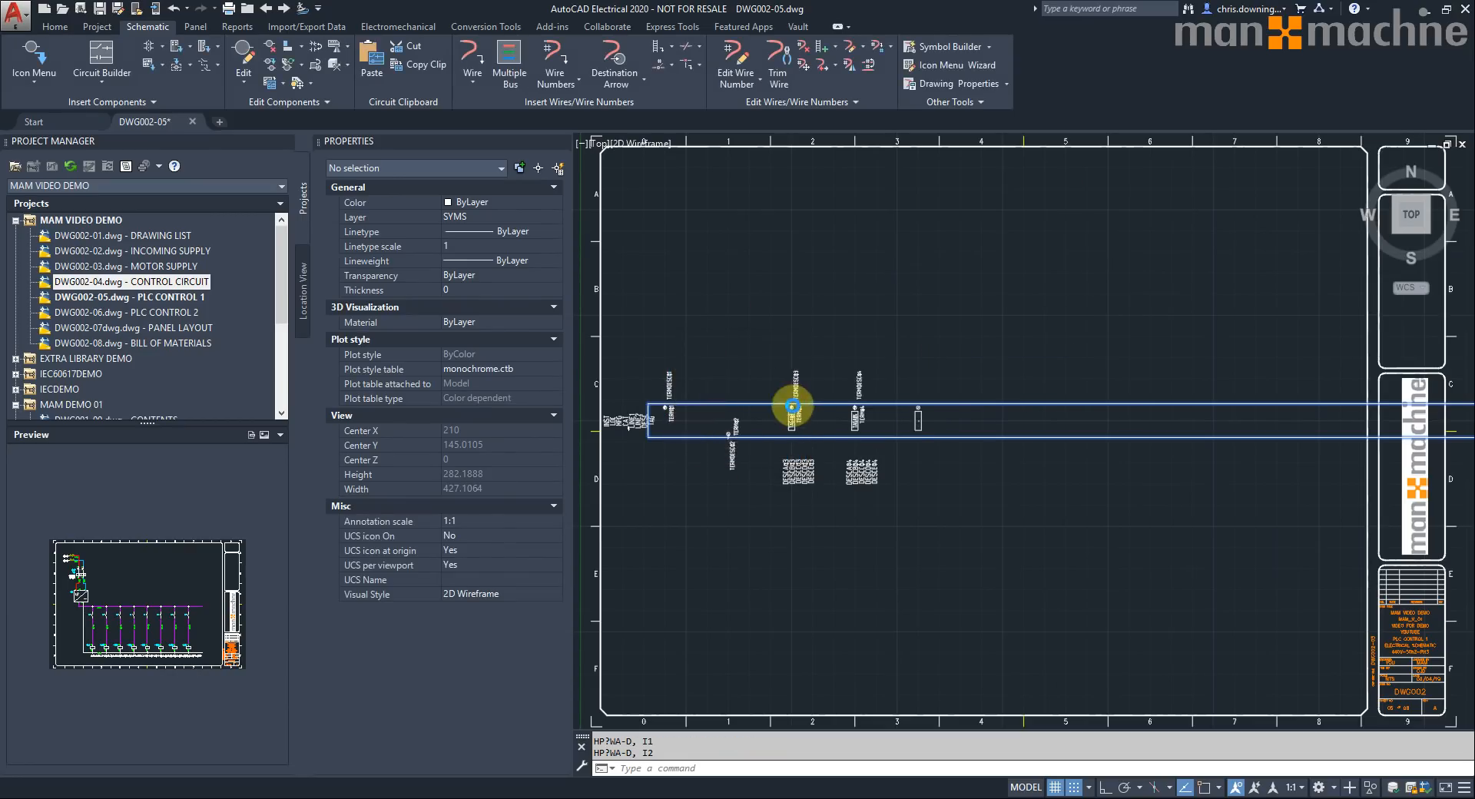
pyautogui.click(765, 383)
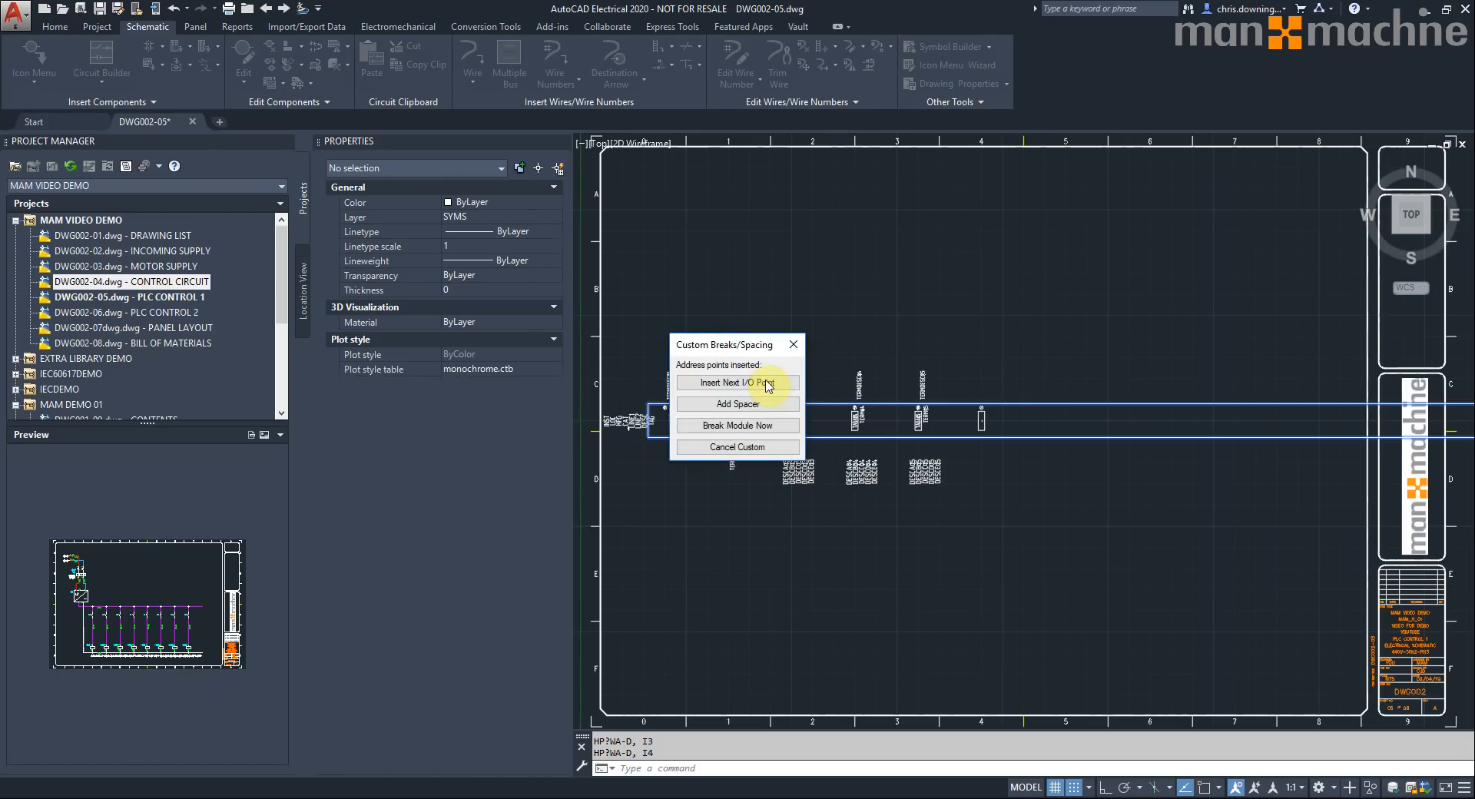
pyautogui.click(769, 382)
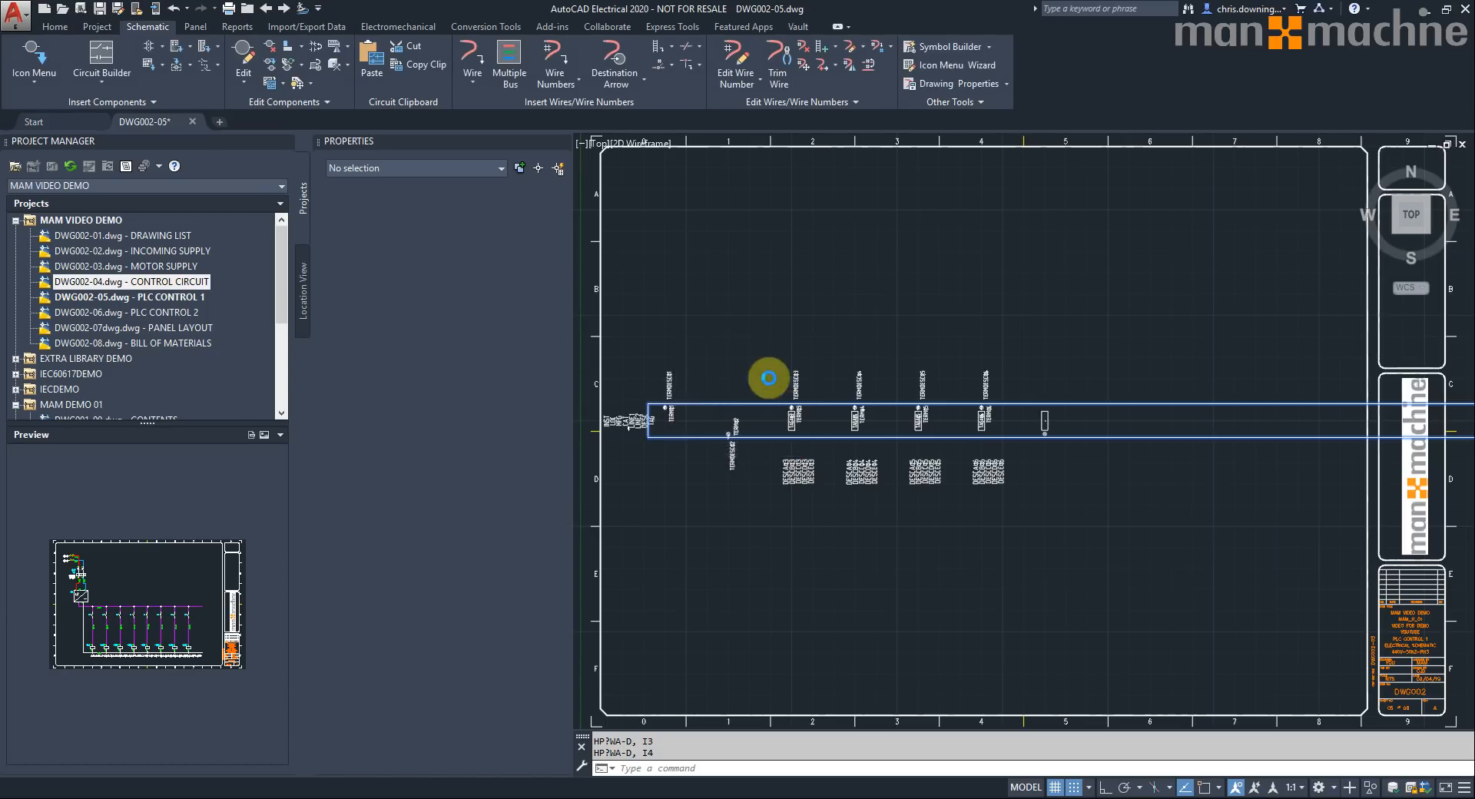
pyautogui.click(750, 411)
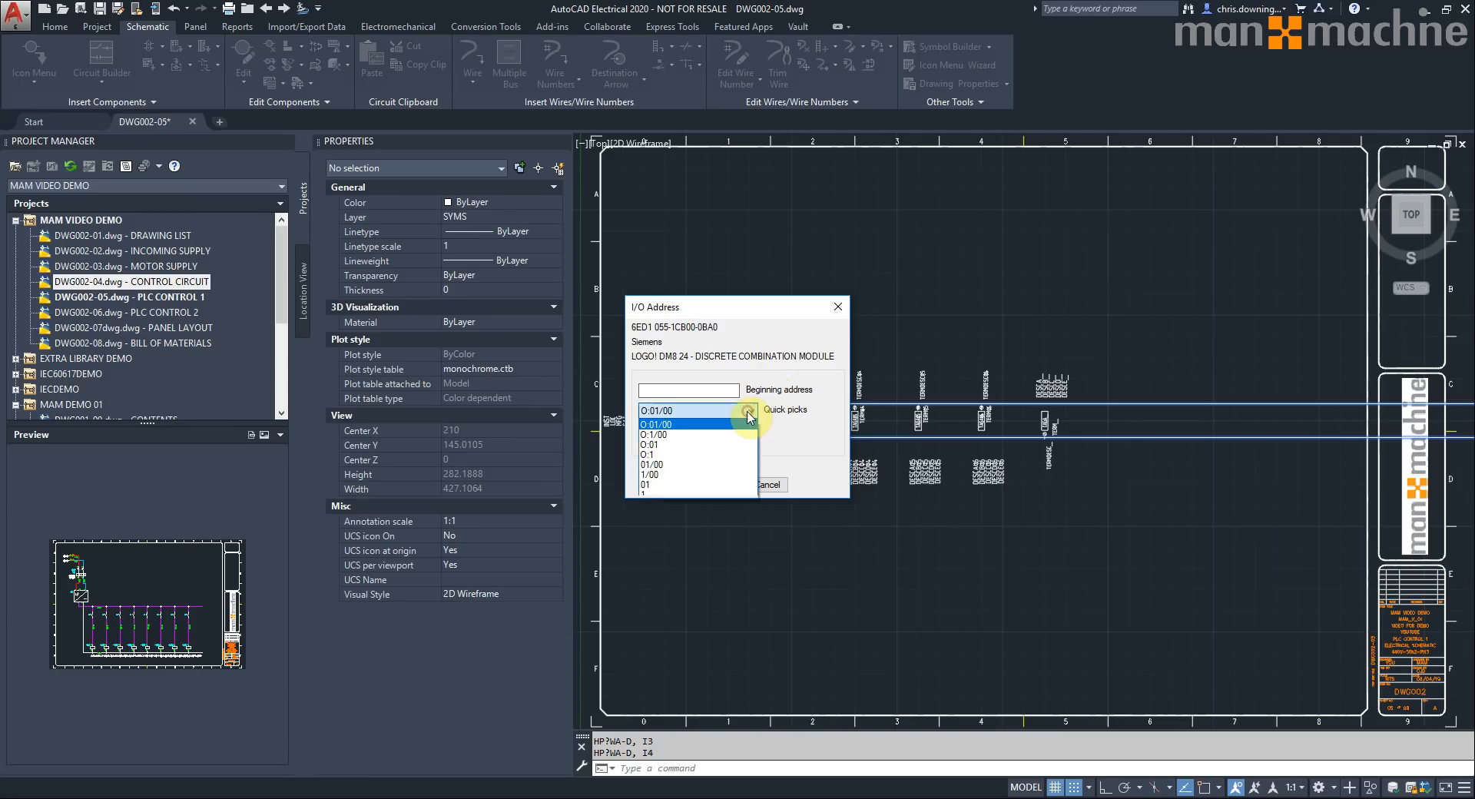
pyautogui.click(684, 444)
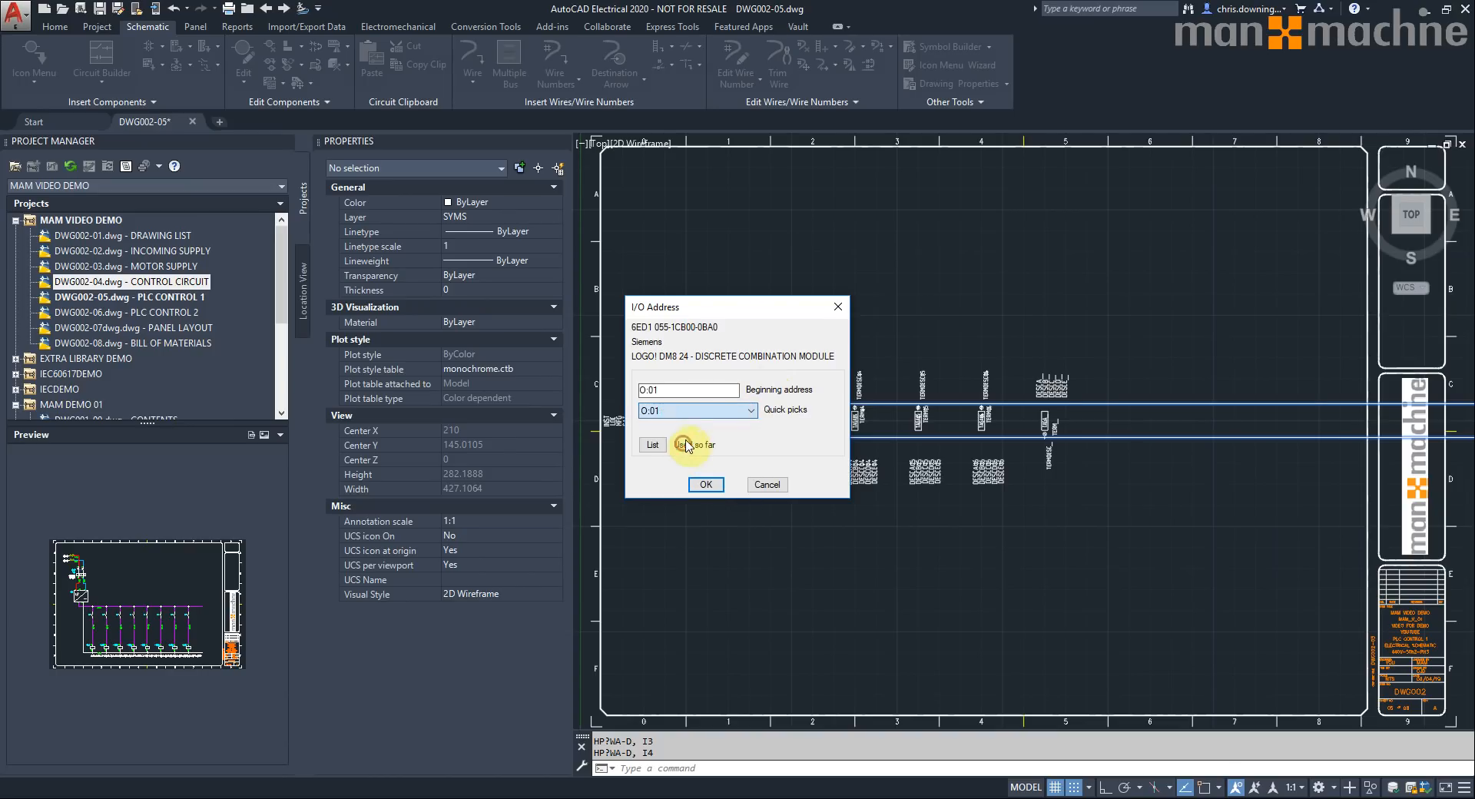
pyautogui.click(709, 484)
# - Insert the output points through Q3, break the module there, and leave its remaining terminals saved for continuation
pyautogui.click(773, 381)
pyautogui.click(779, 387)
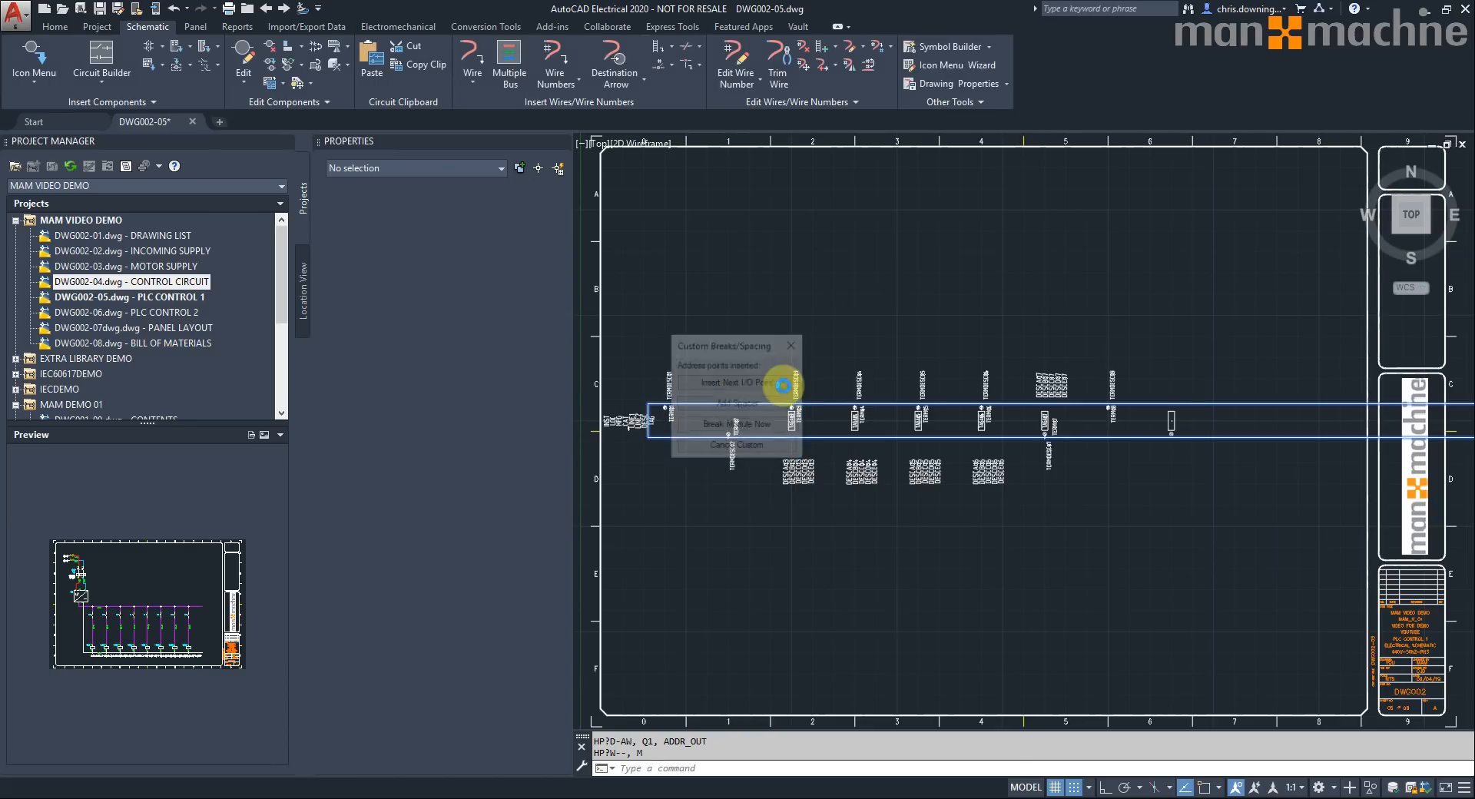
pyautogui.click(783, 388)
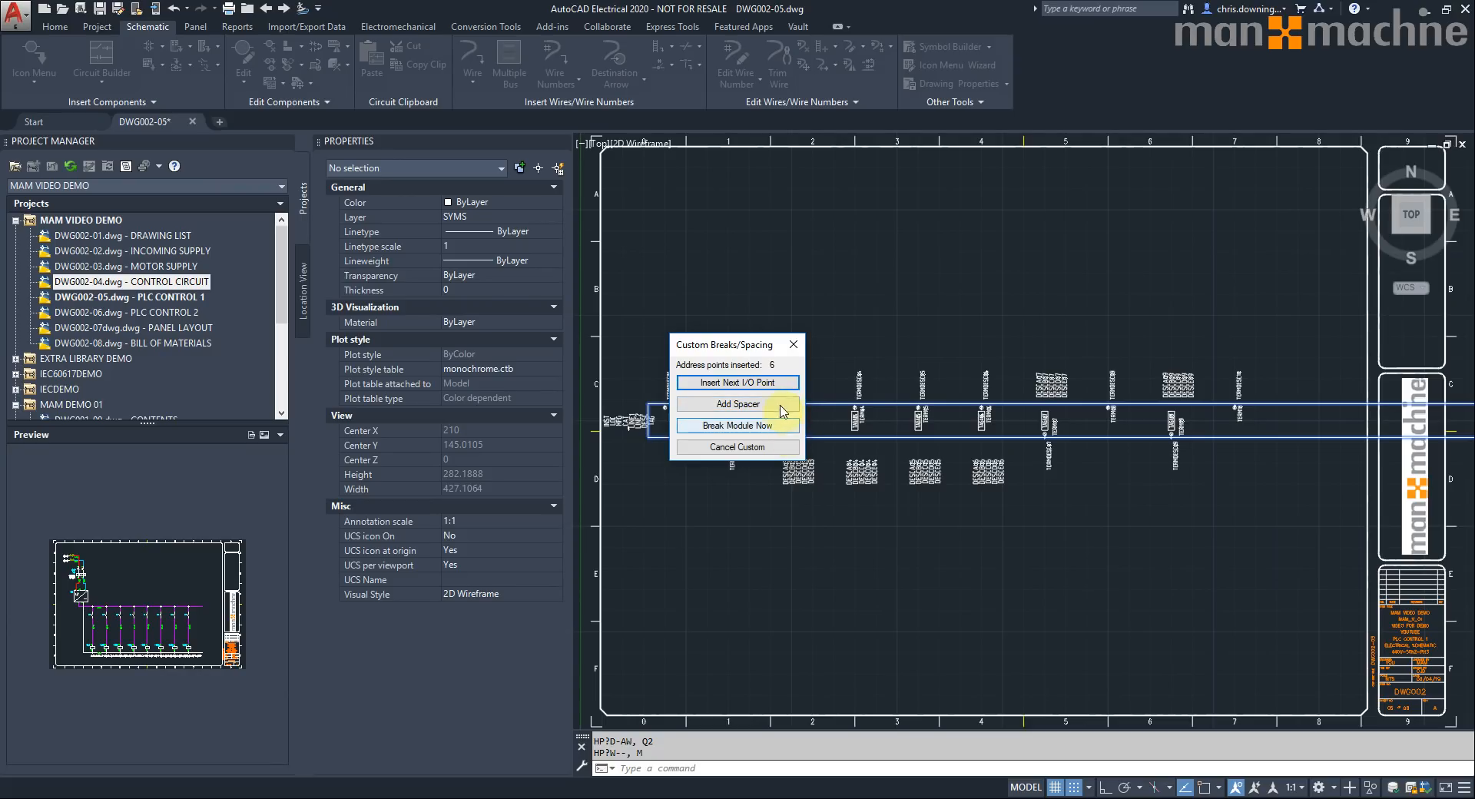
pyautogui.click(784, 382)
pyautogui.click(783, 424)
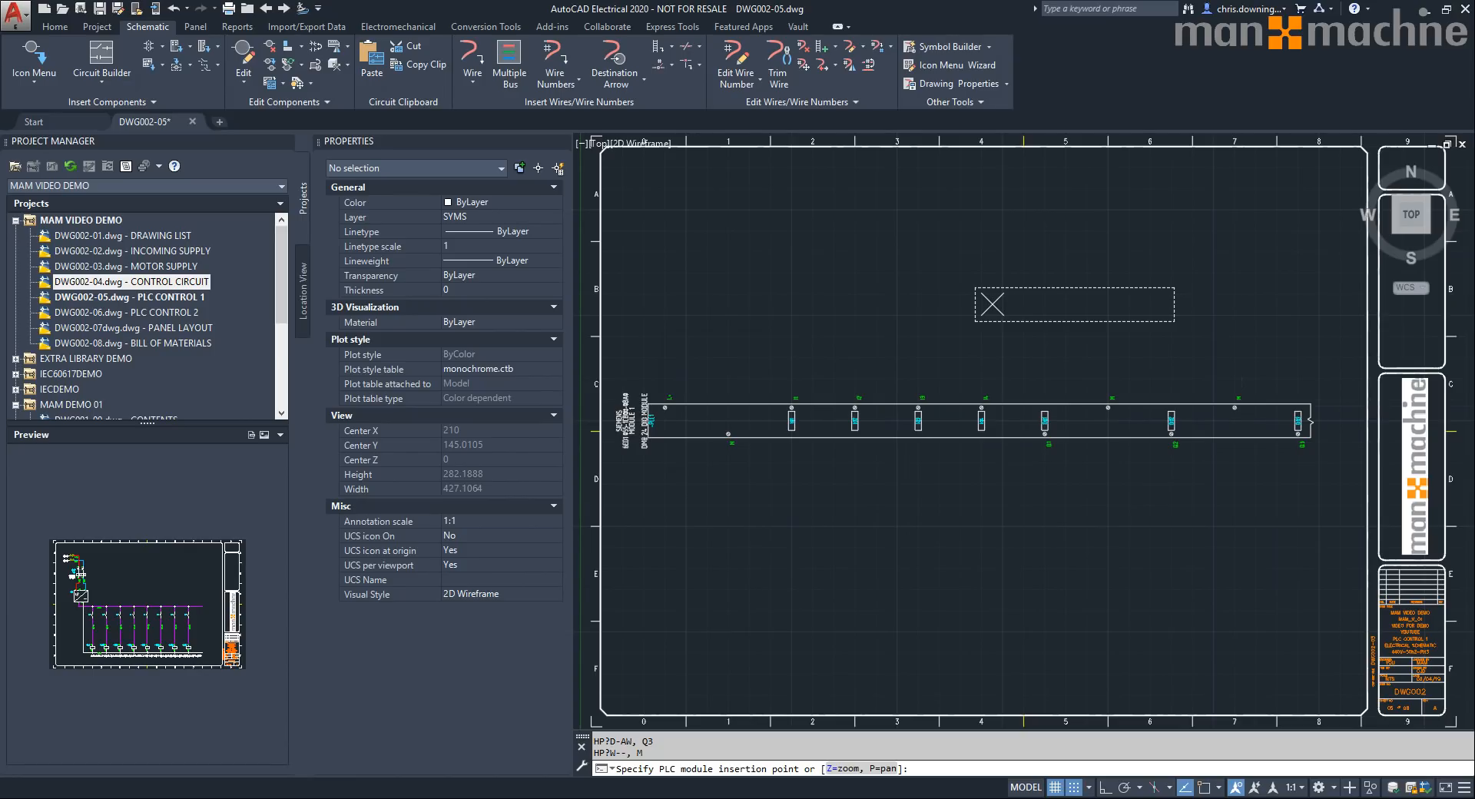
pyautogui.rightClick(991, 306)
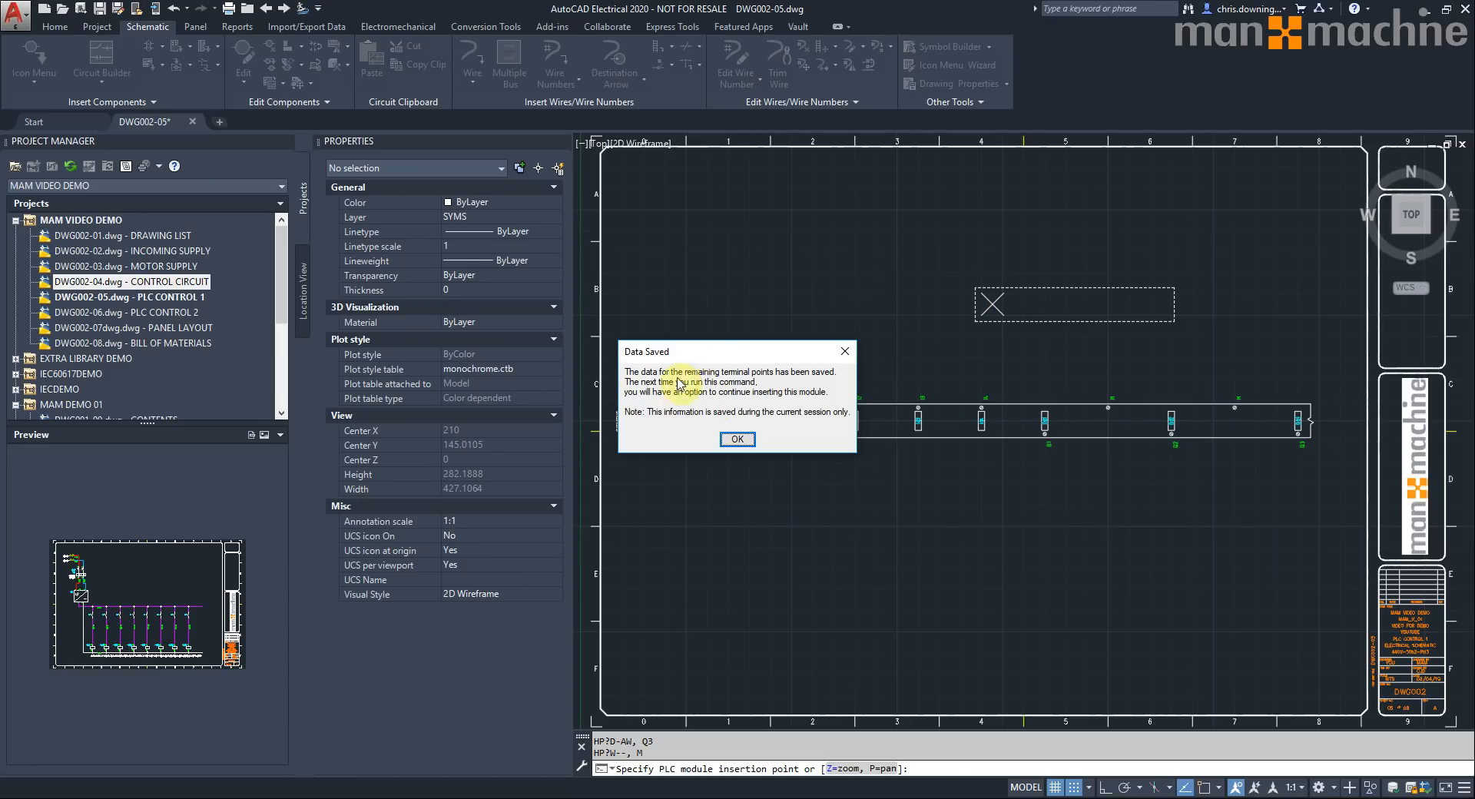
pyautogui.click(739, 441)
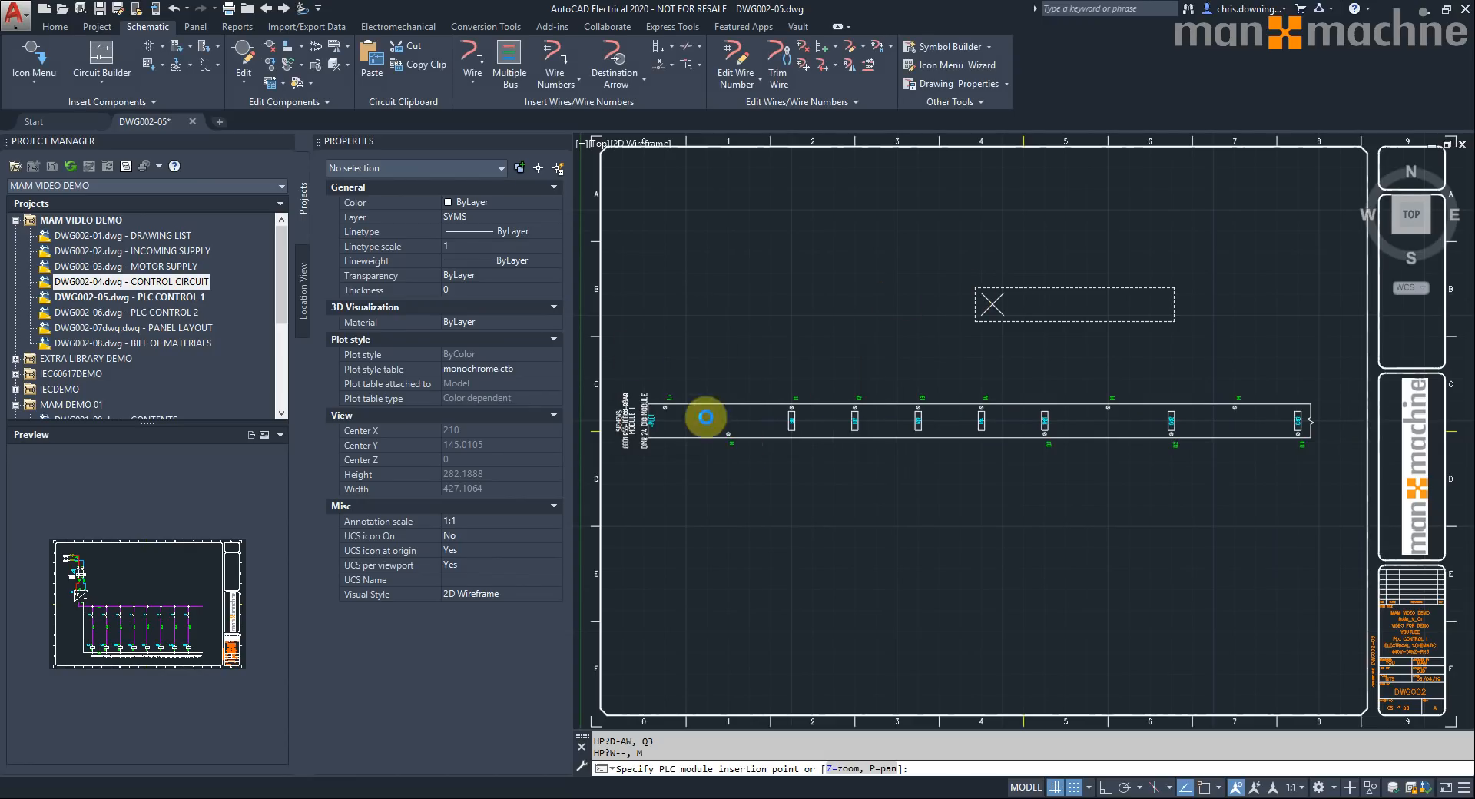
# - On drawing DWG002-06, continue the broken module in row C near column 0, inserting all remaining I/O points at spacing 40
pyautogui.click(284, 12)
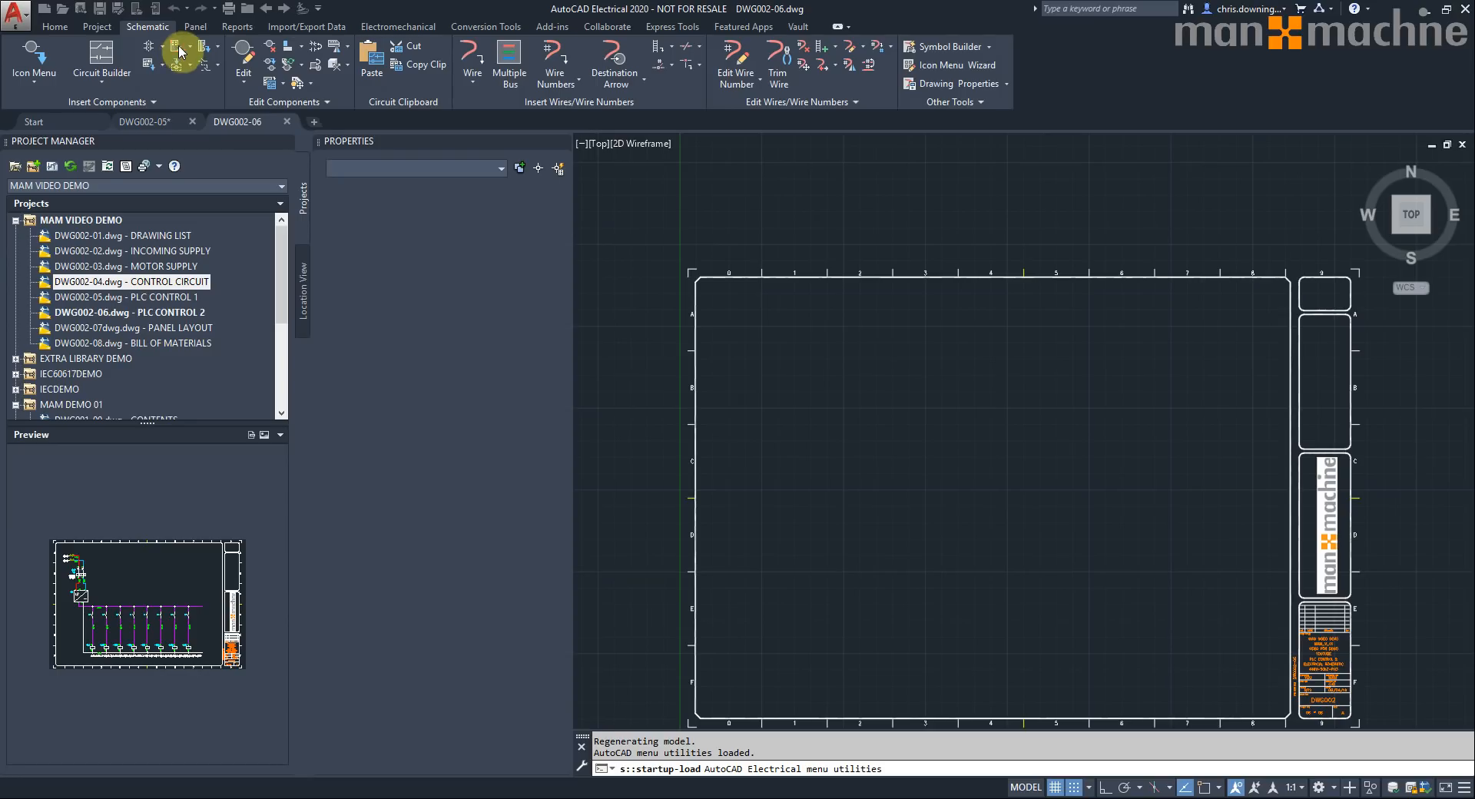
pyautogui.click(177, 51)
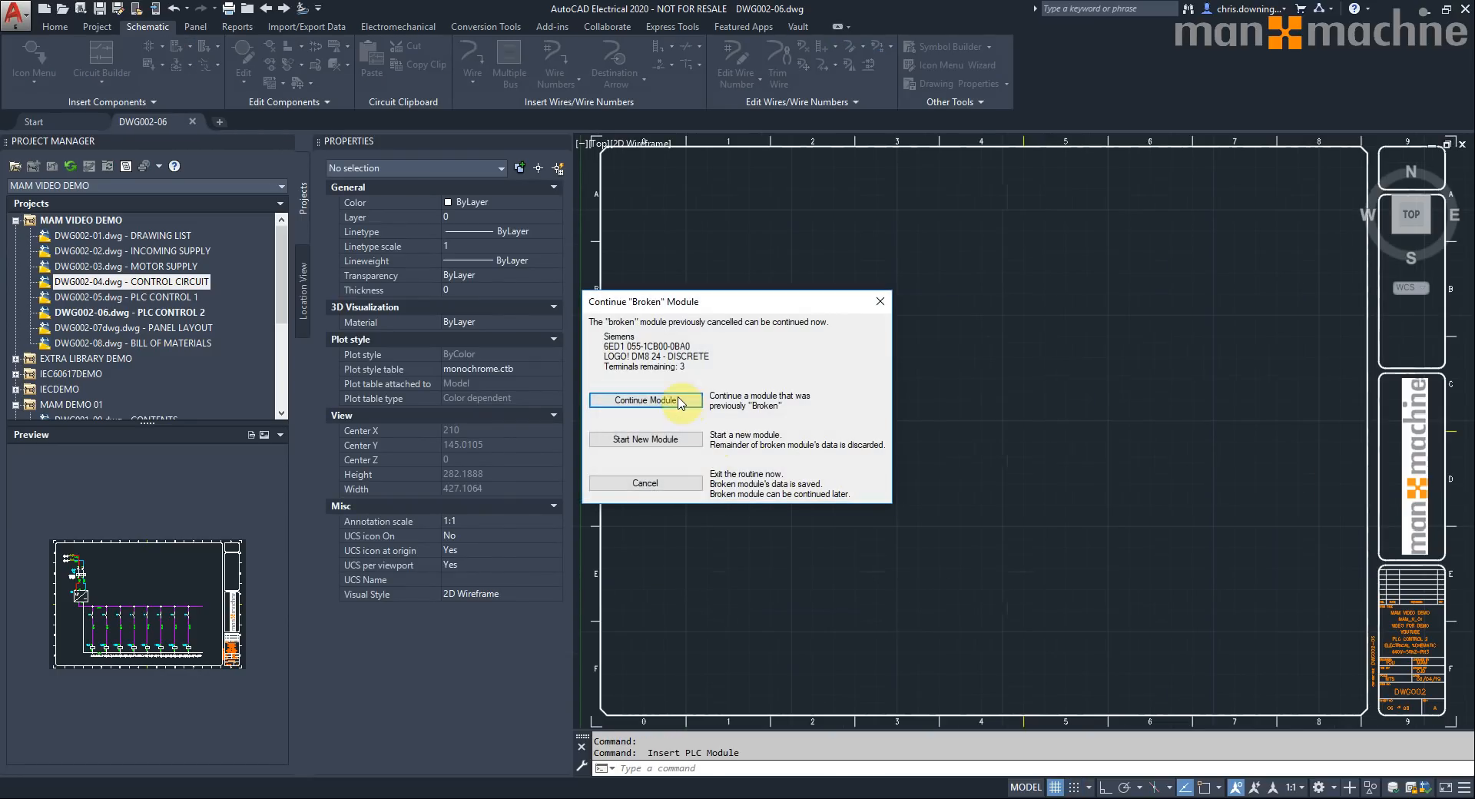
pyautogui.click(679, 400)
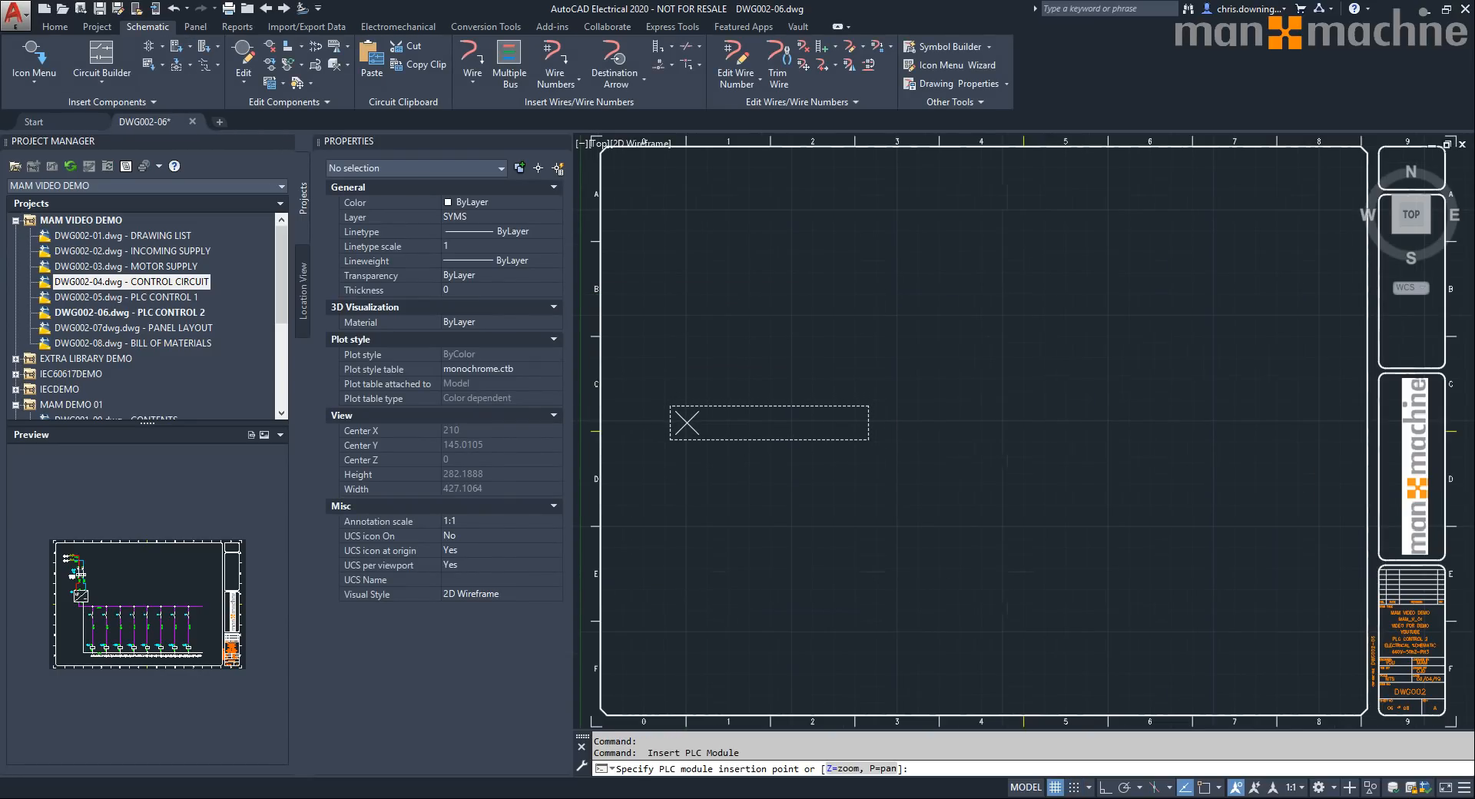
pyautogui.press('F9')
pyautogui.click(686, 419)
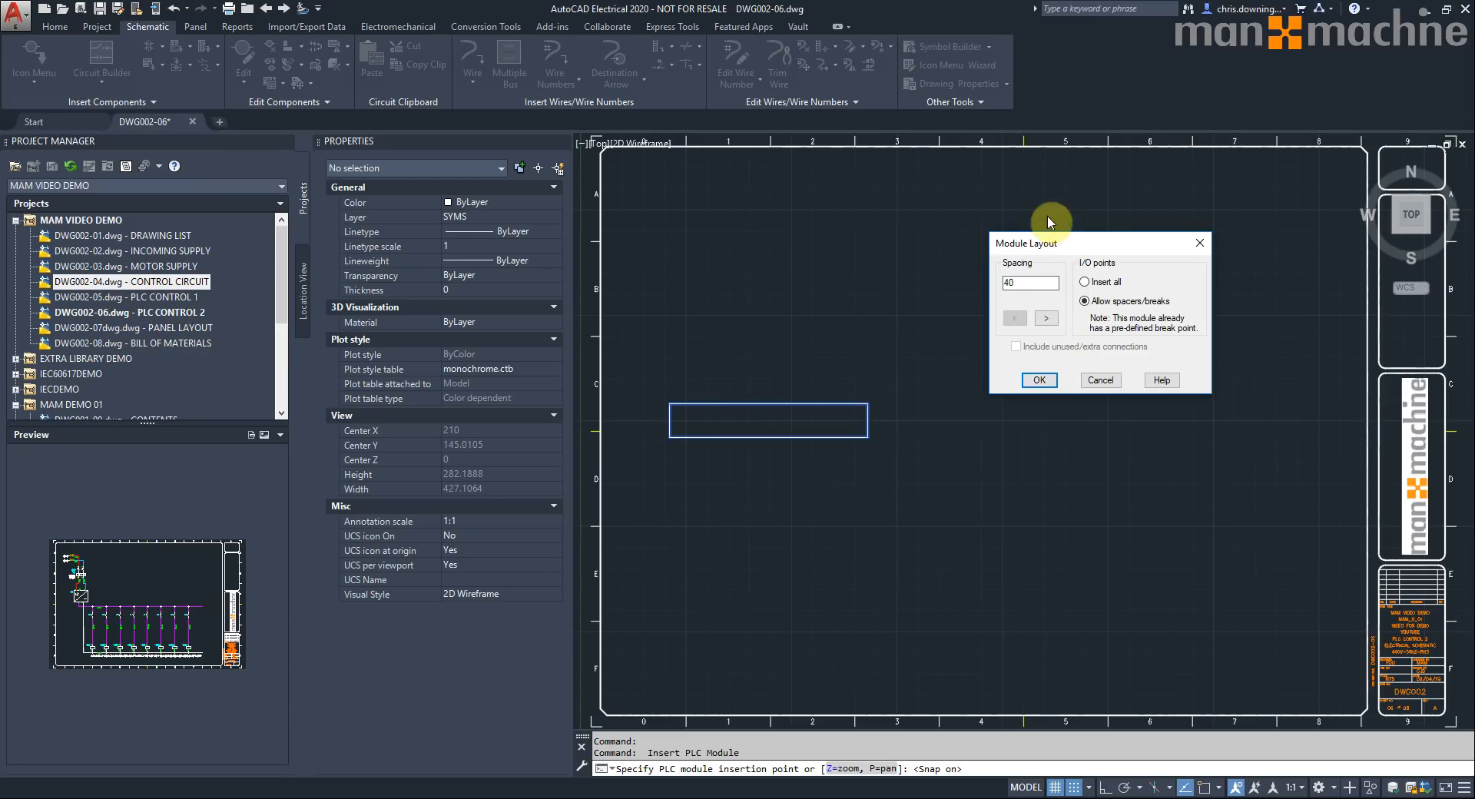
pyautogui.click(1085, 282)
pyautogui.click(1038, 380)
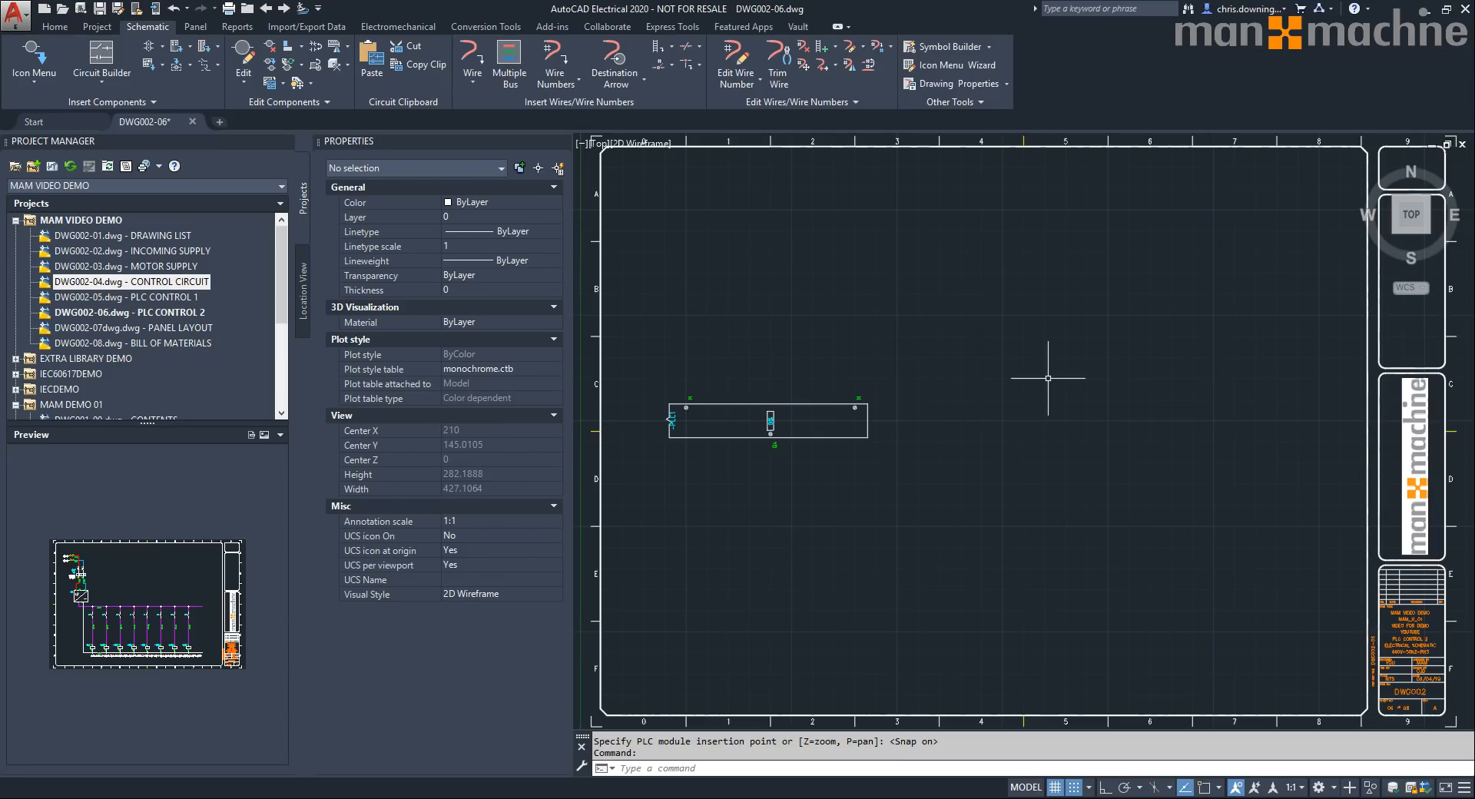
# - Move the -PLC1 tag clear of the break line so it sits inside the module outline
pyautogui.scroll(6, 718, 387)
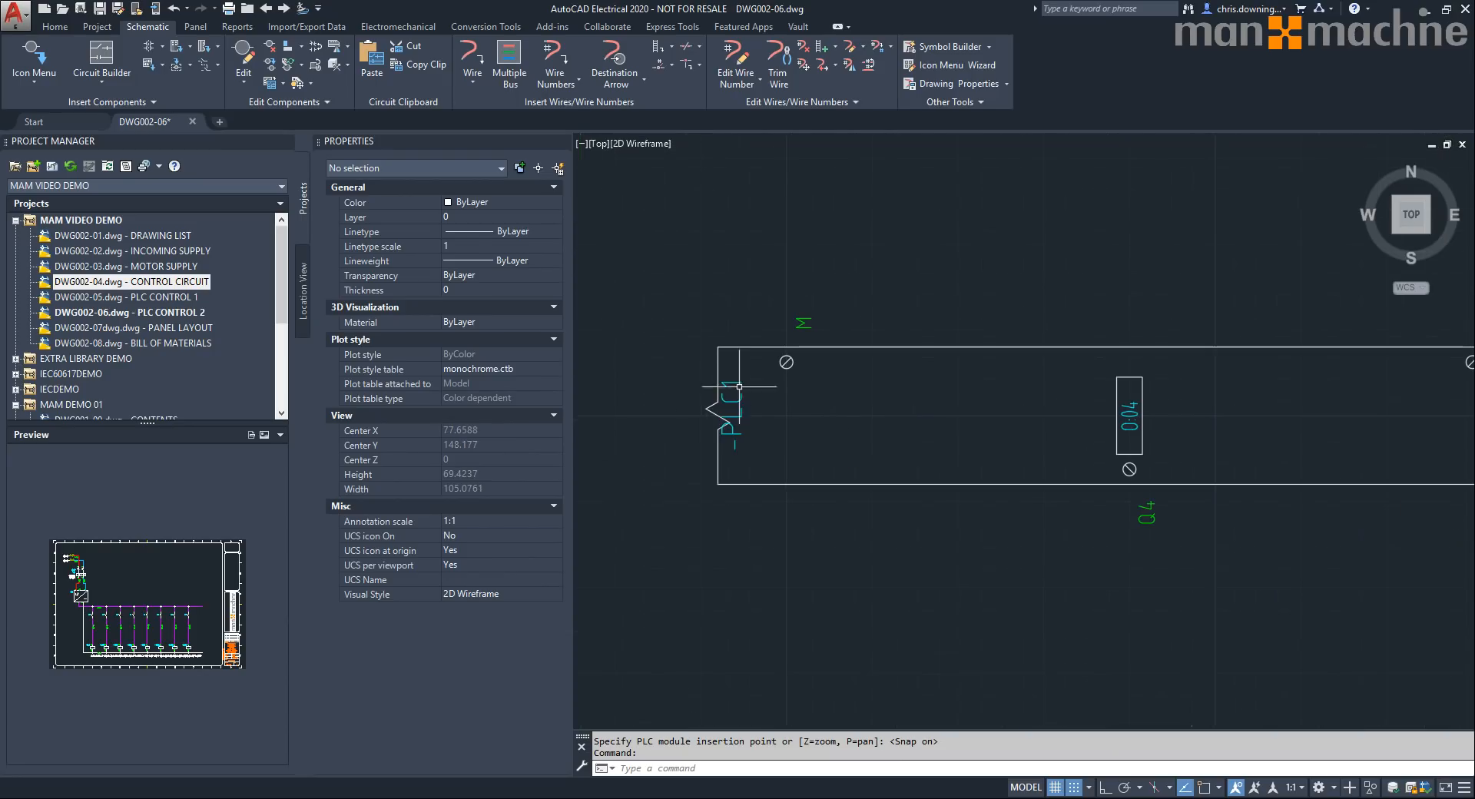
pyautogui.click(742, 415)
pyautogui.click(742, 415)
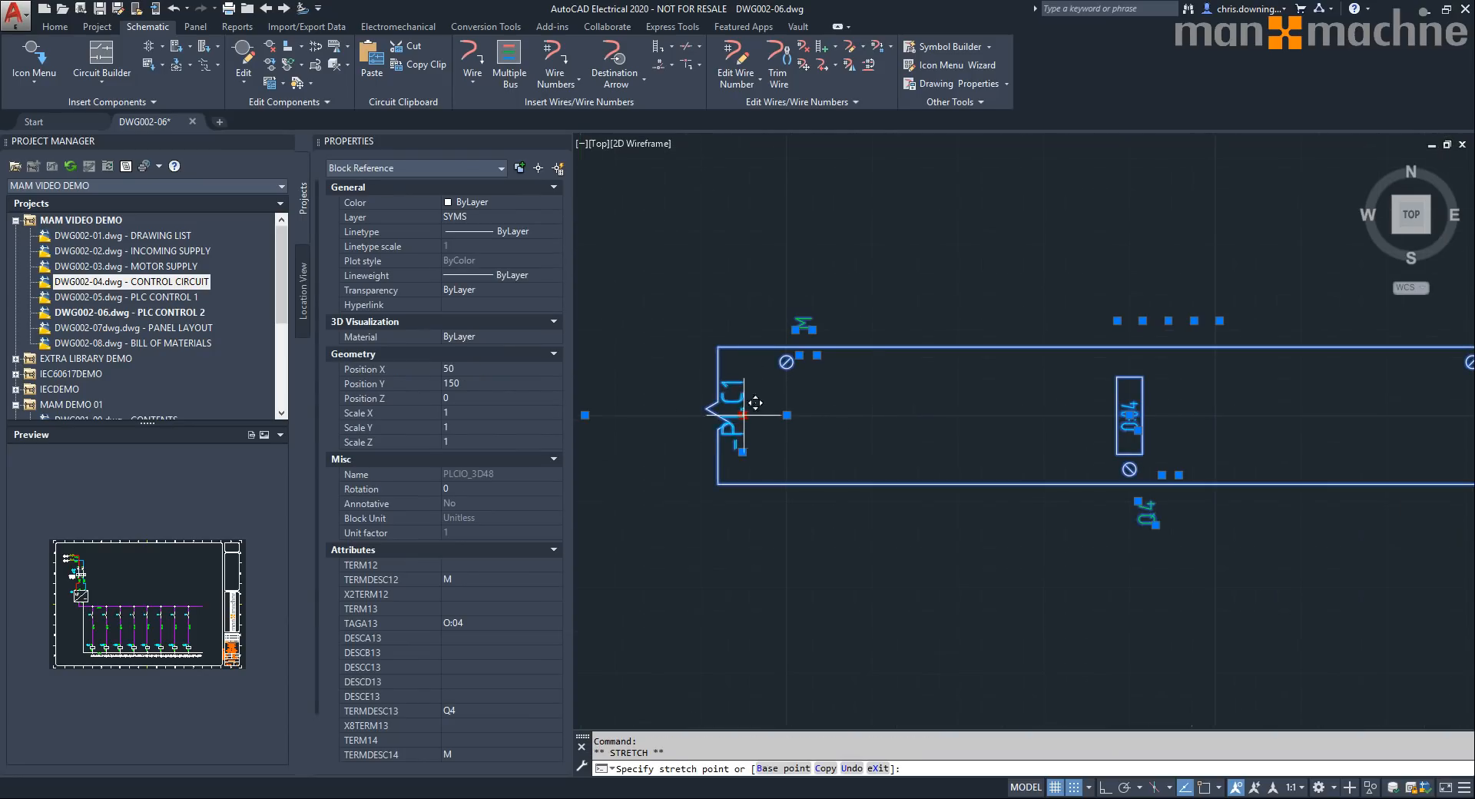
pyautogui.press('Escape')
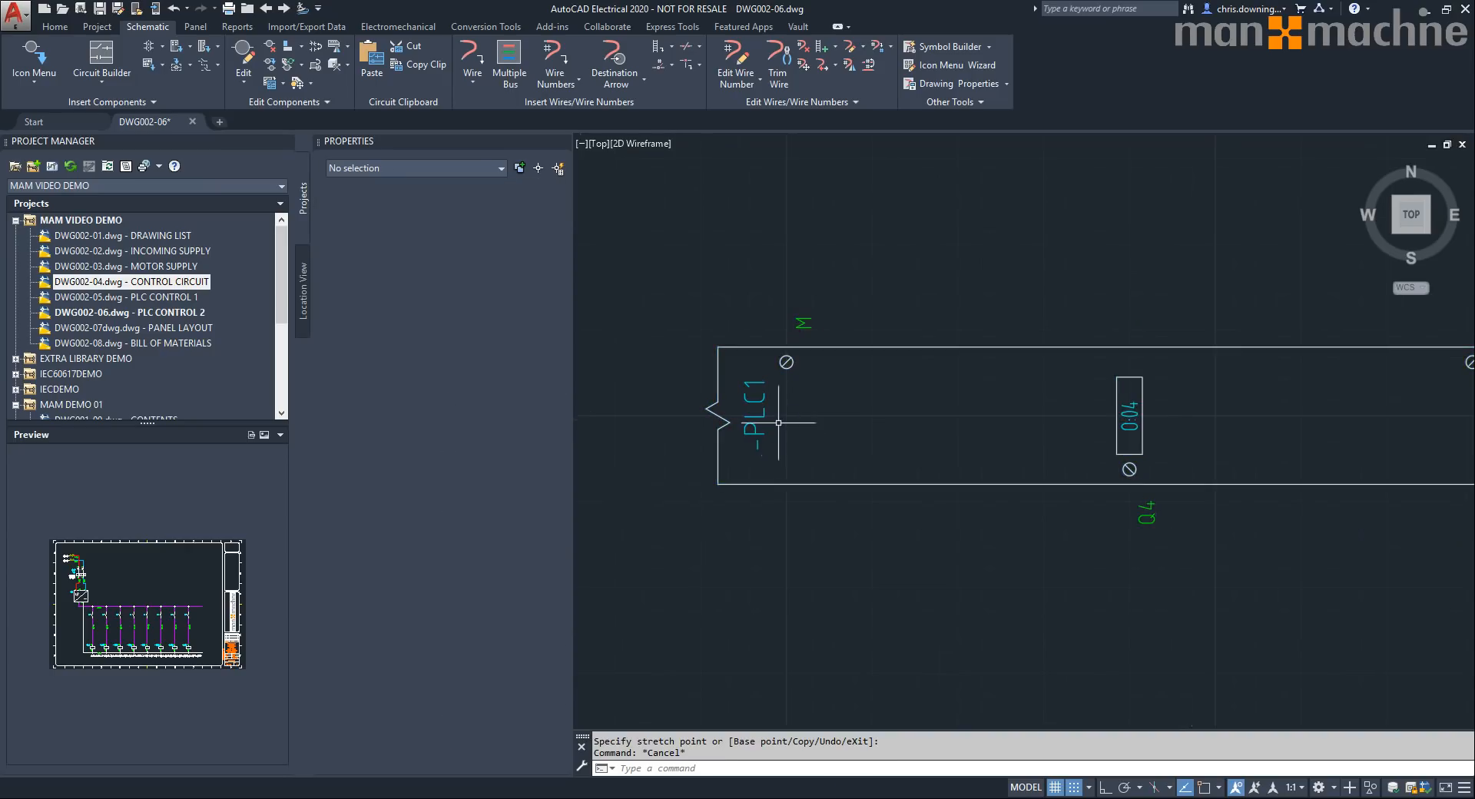
pyautogui.scroll(-5, 776, 403)
# - Return to DWG002-05 and draw a horizontal wire above the PLC module in row A, from column 0 to column 8
pyautogui.click(268, 11)
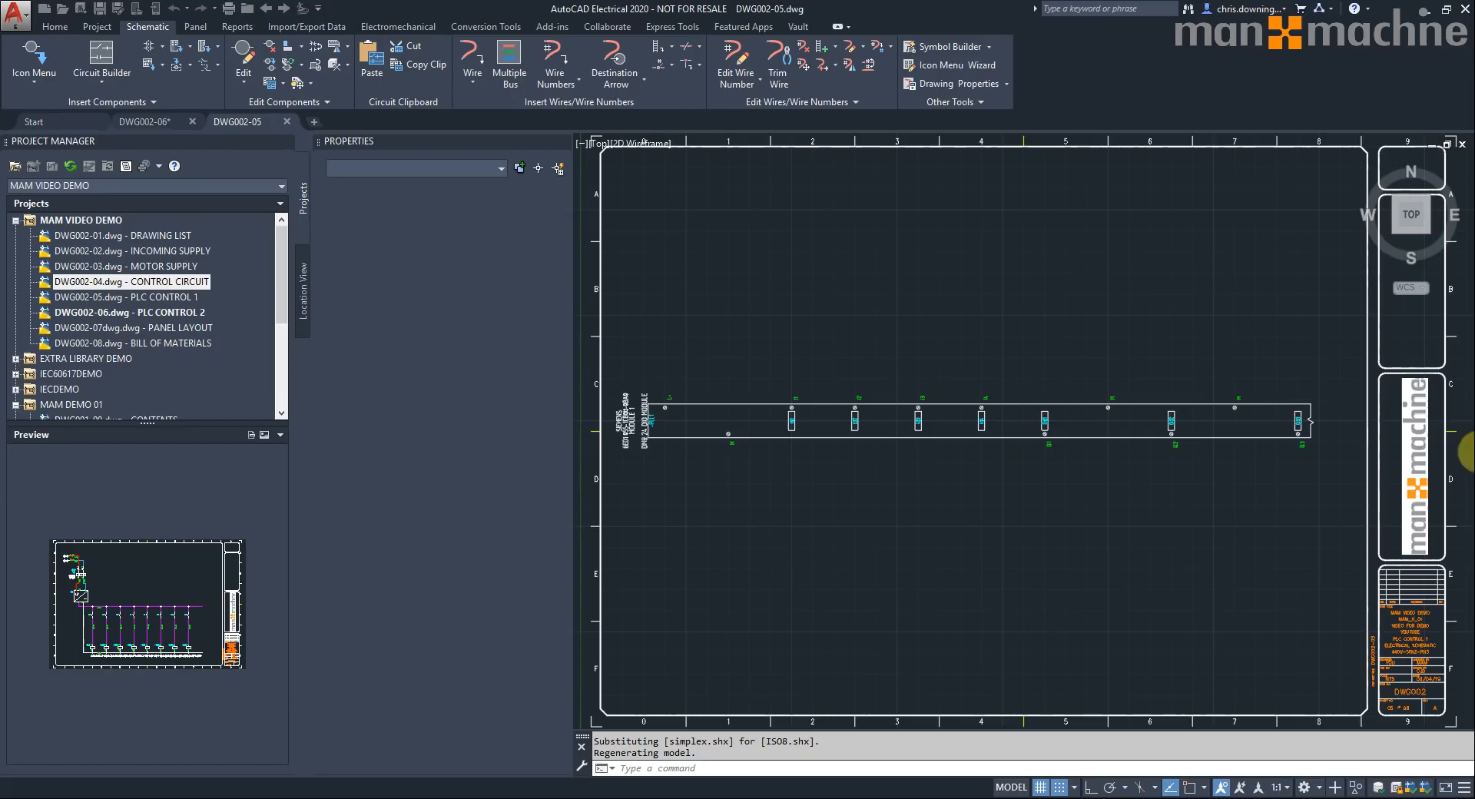
pyautogui.scroll(2, 646, 419)
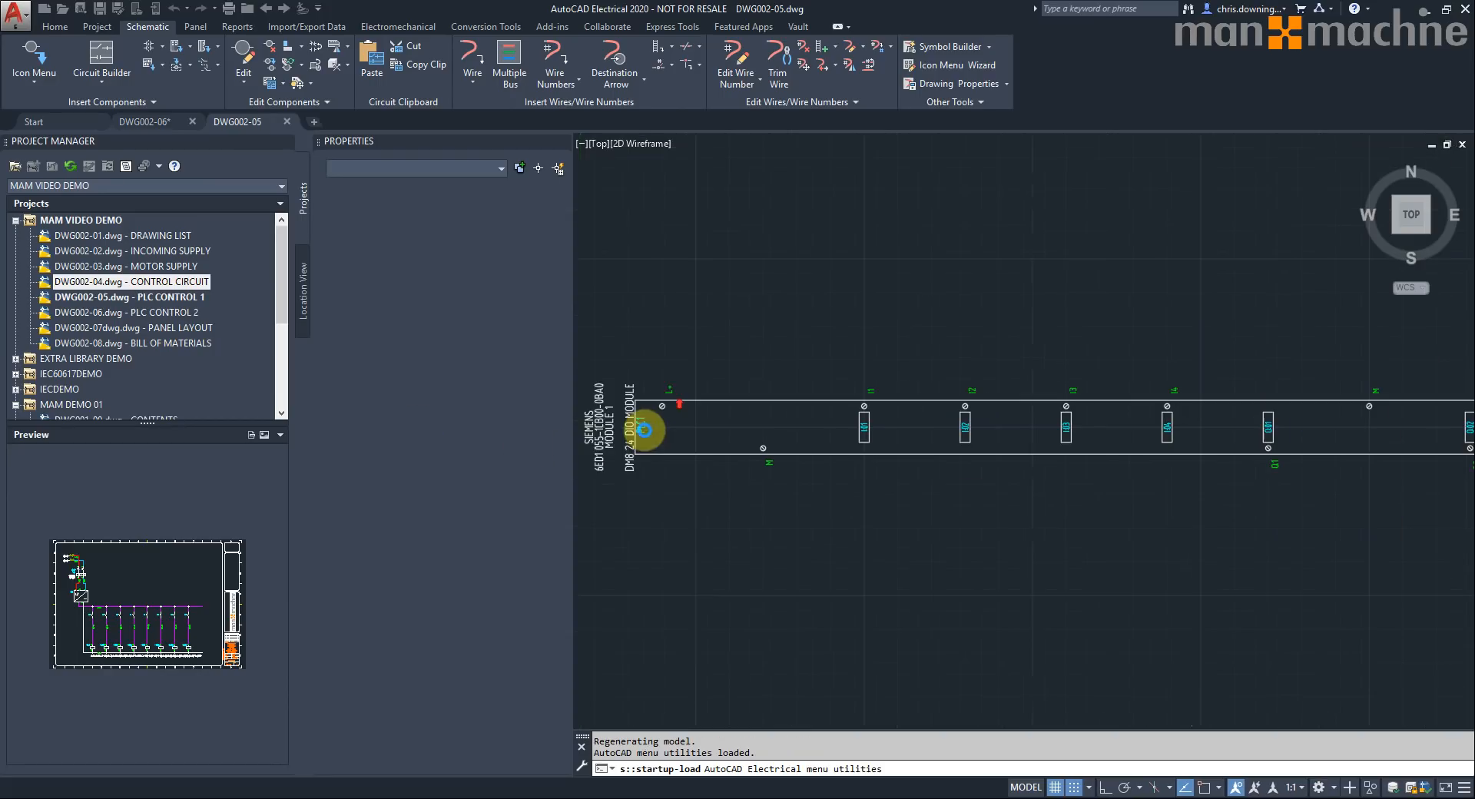
pyautogui.scroll(-2, 667, 410)
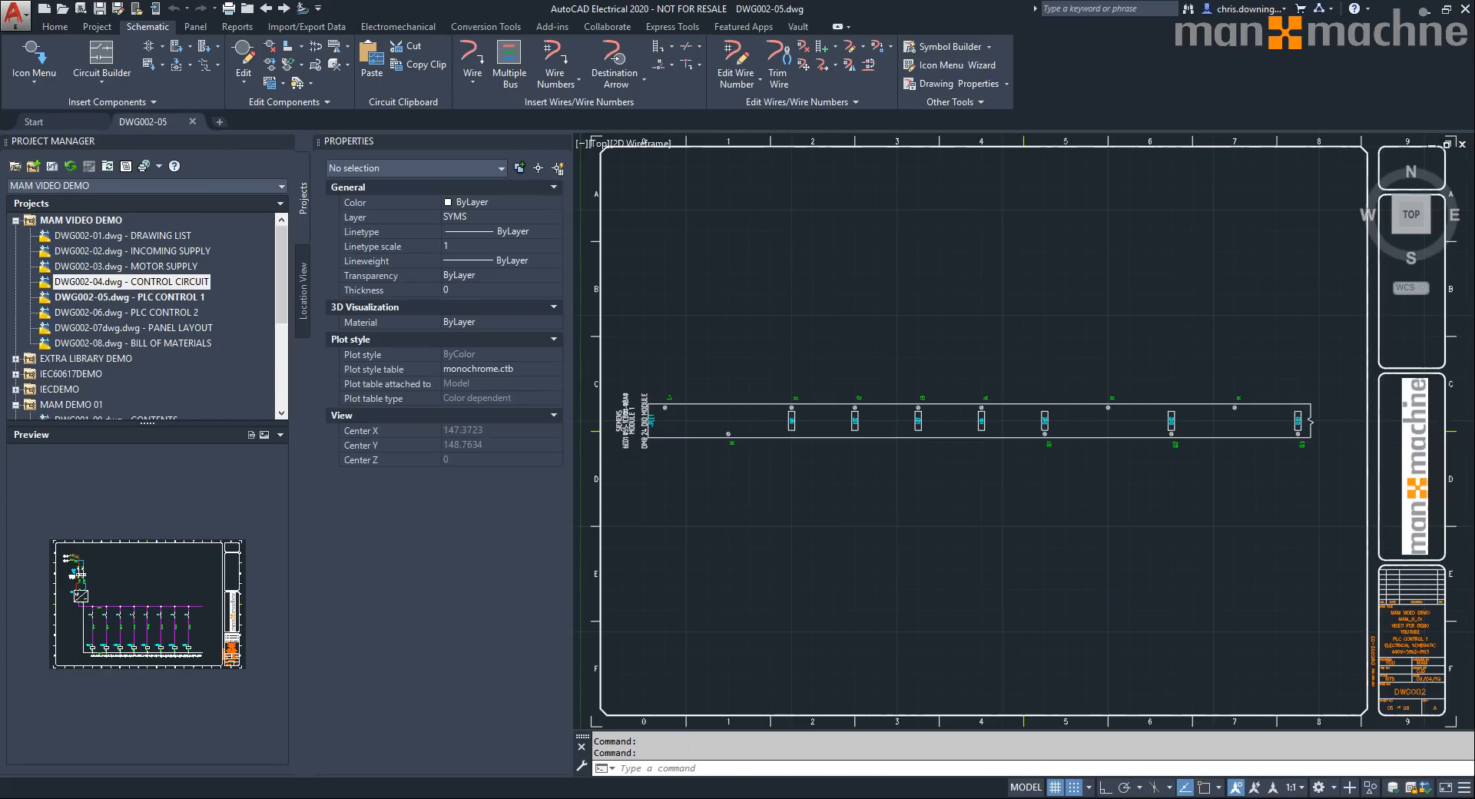
pyautogui.click(471, 55)
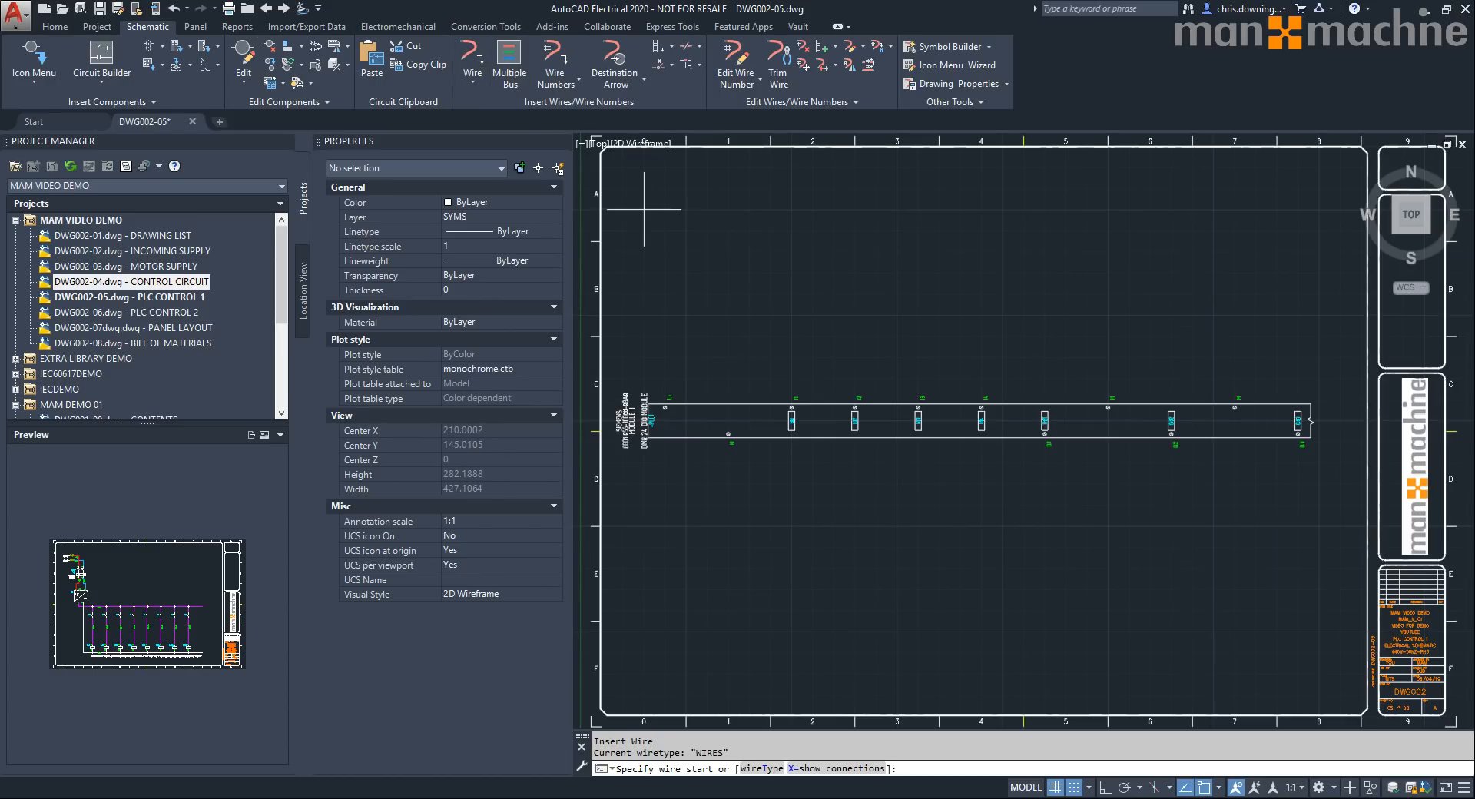
pyautogui.click(644, 208)
pyautogui.click(1319, 209)
pyautogui.press('Escape')
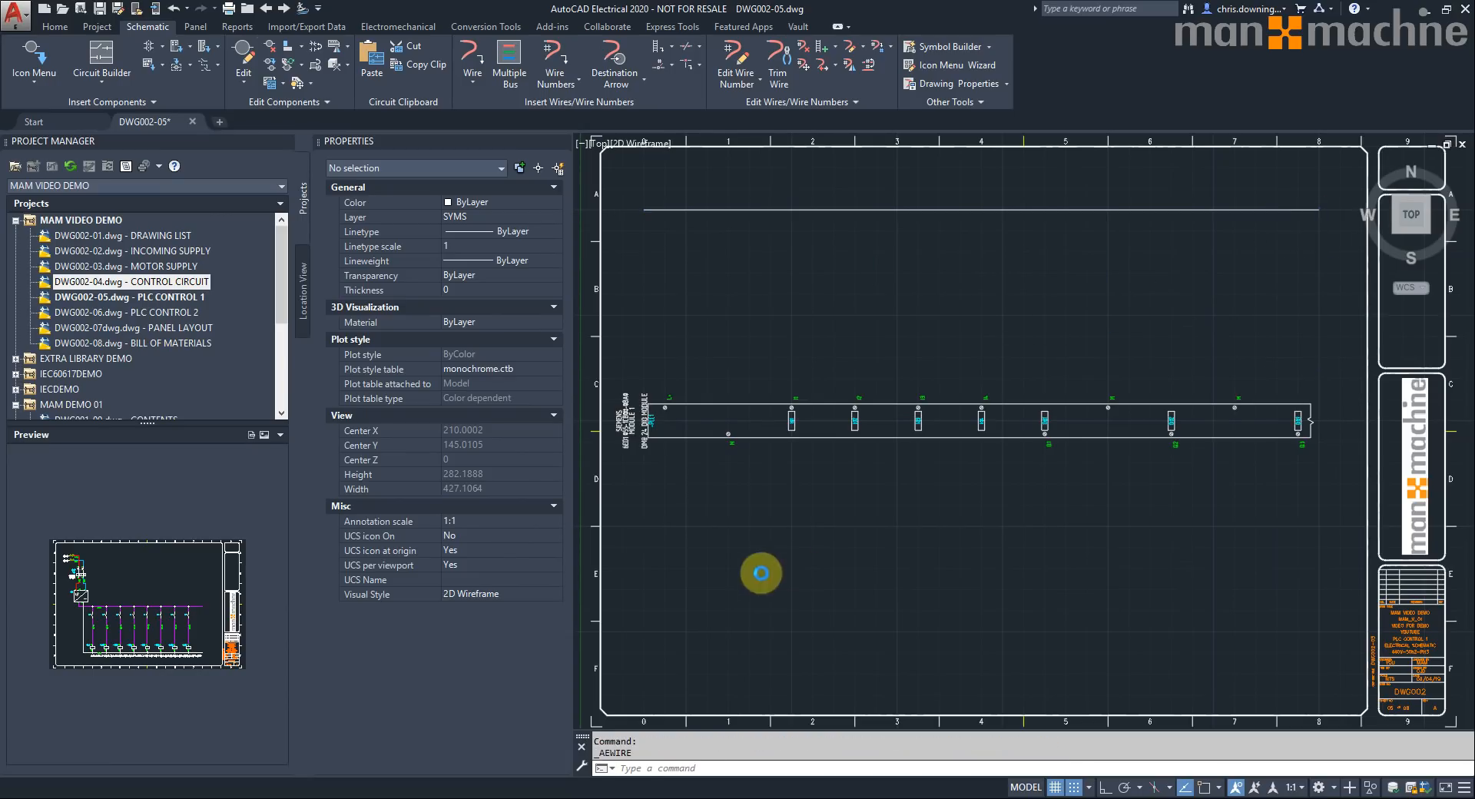
# - Draw a horizontal wire below the module from column 0 to column 8 and delete the stray stub at its end
pyautogui.click(644, 631)
pyautogui.click(1319, 635)
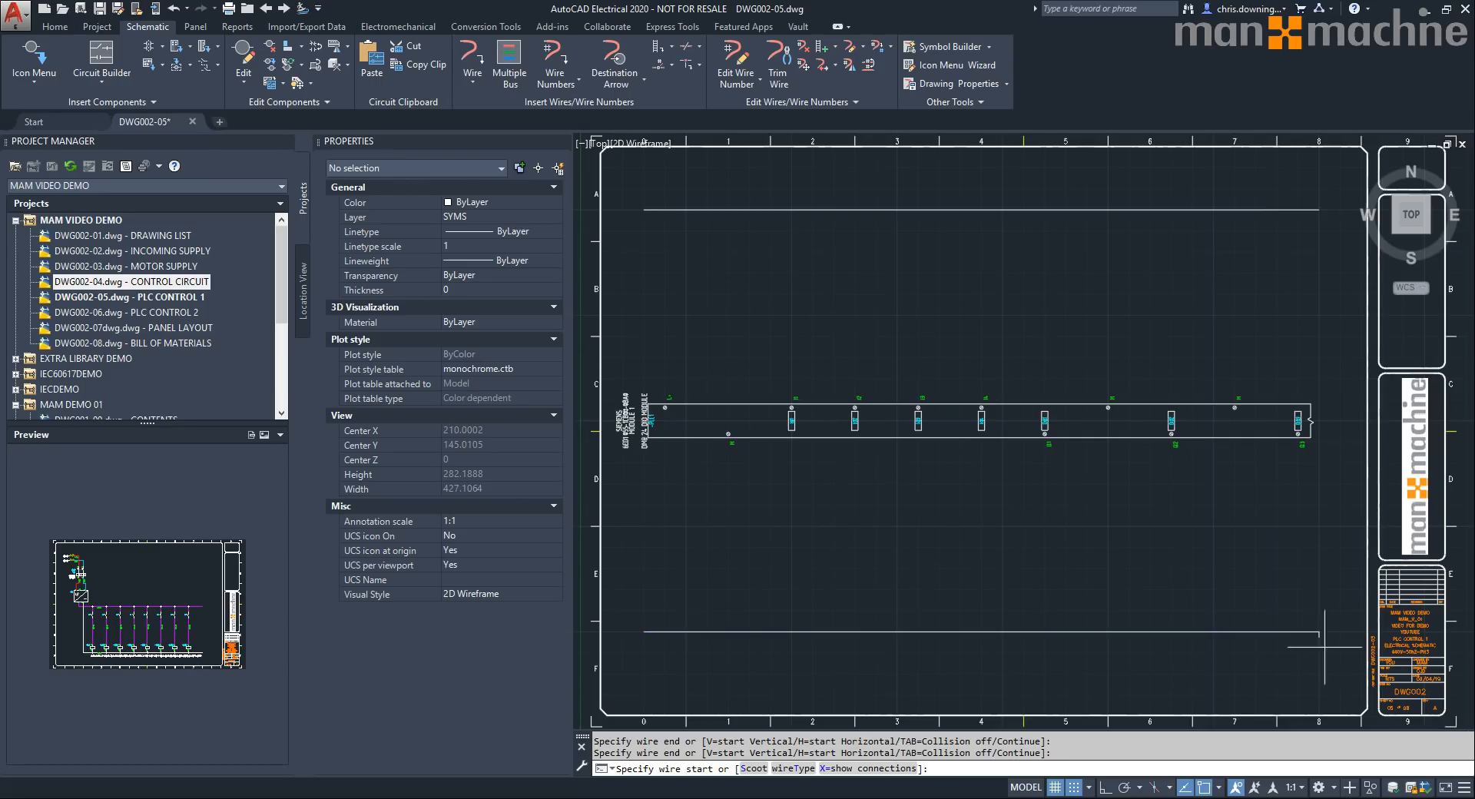
pyautogui.press('Escape')
pyautogui.click(1298, 615)
pyautogui.click(1325, 653)
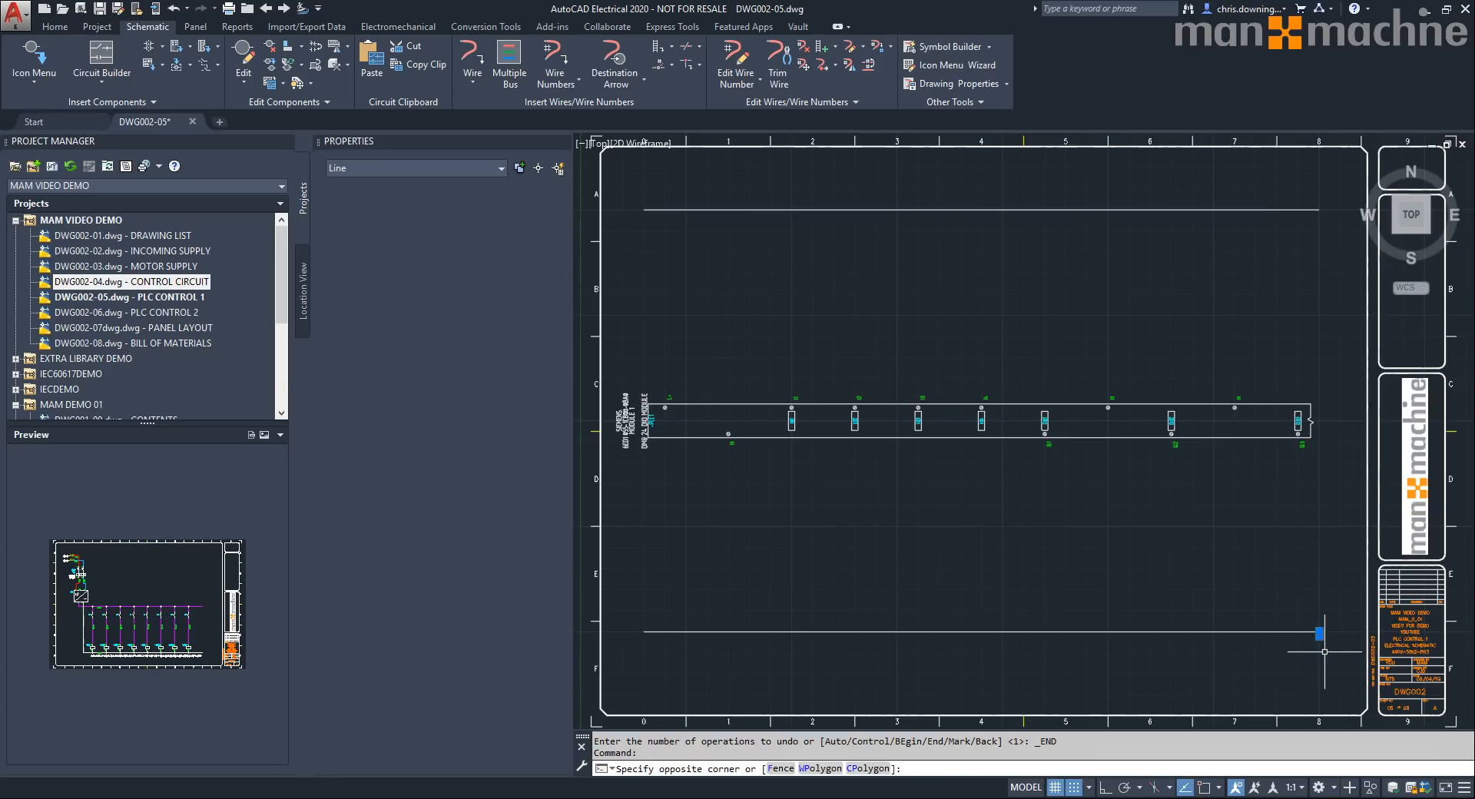
pyautogui.press('Delete')
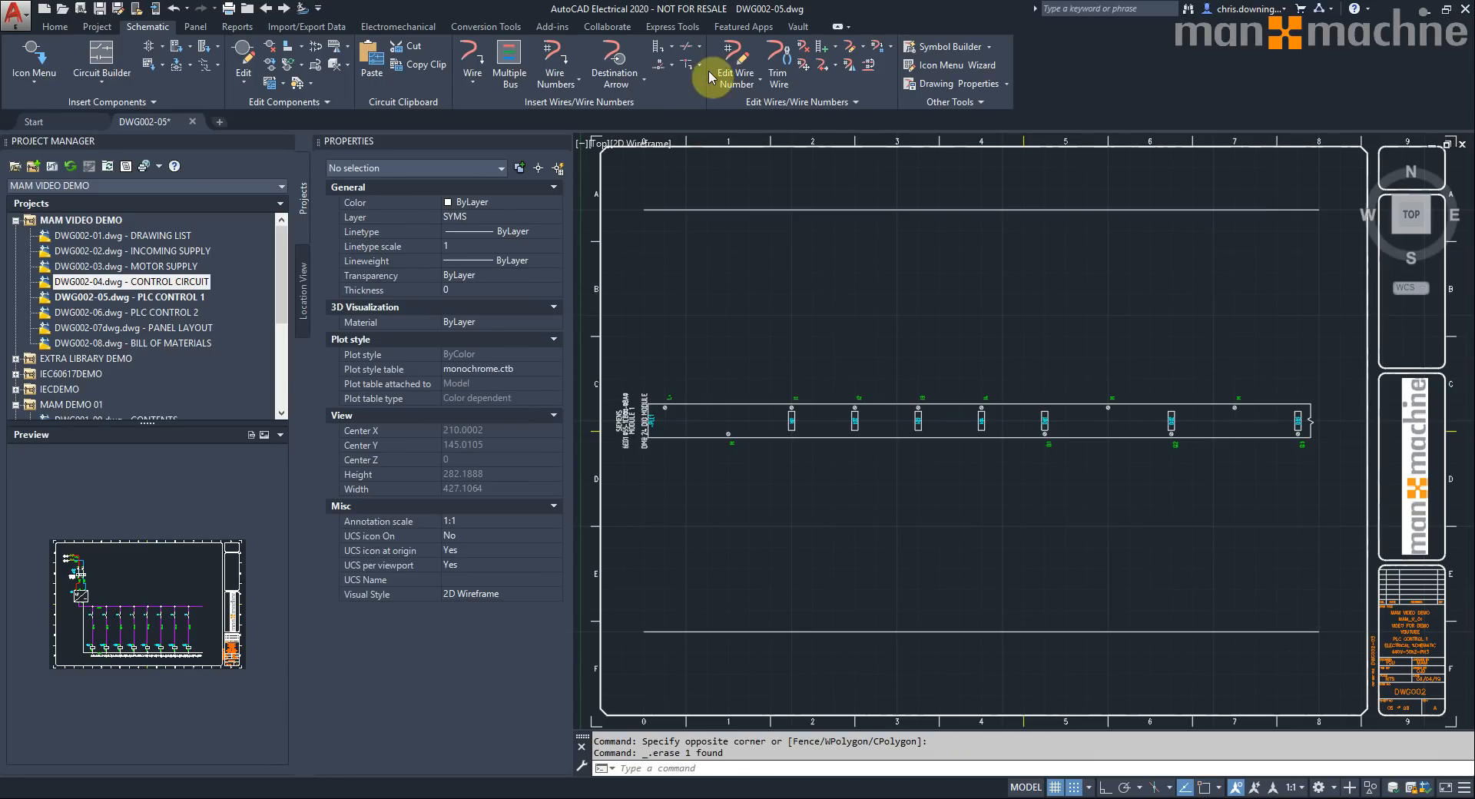
pyautogui.click(608, 74)
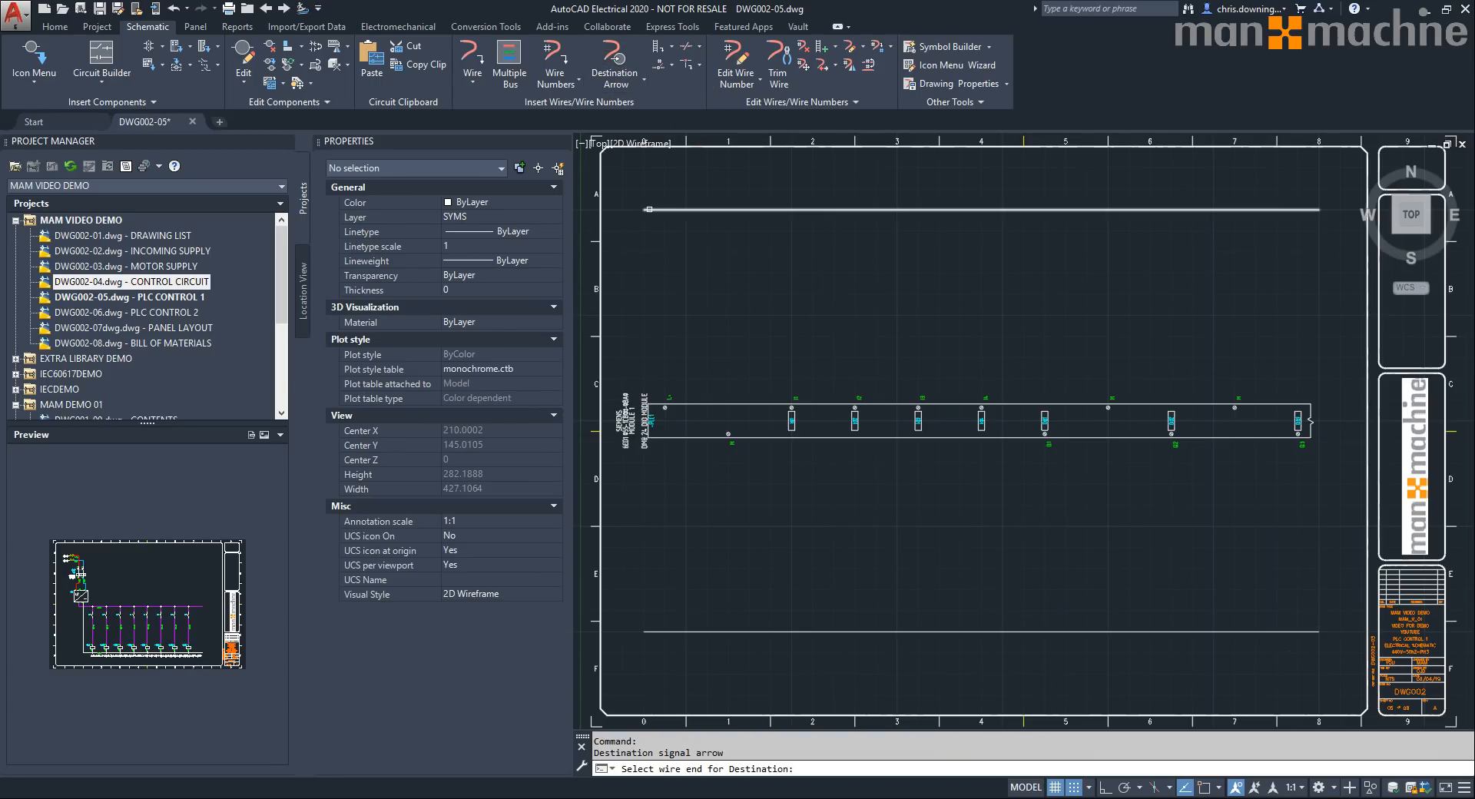
pyautogui.click(645, 210)
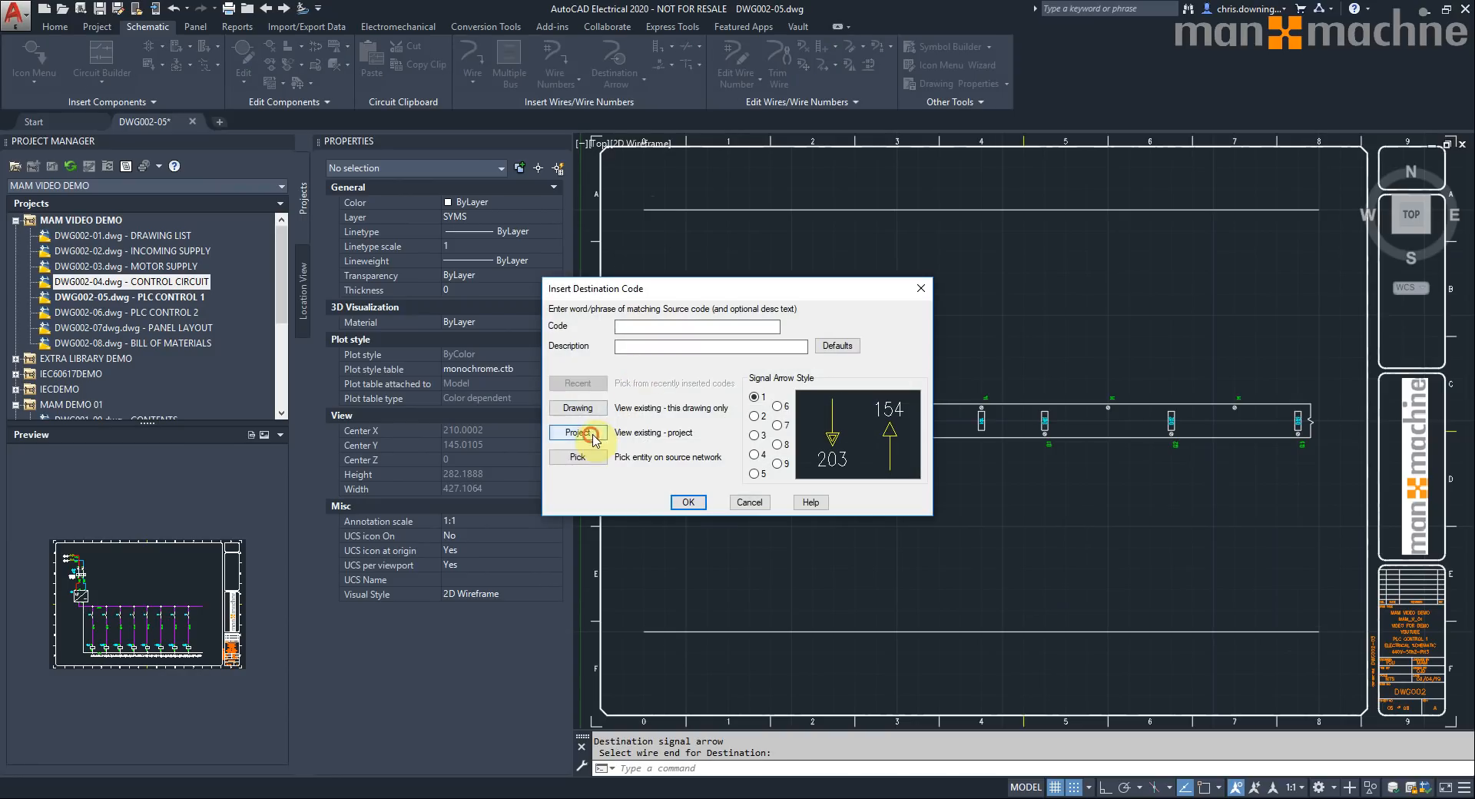
pyautogui.click(590, 433)
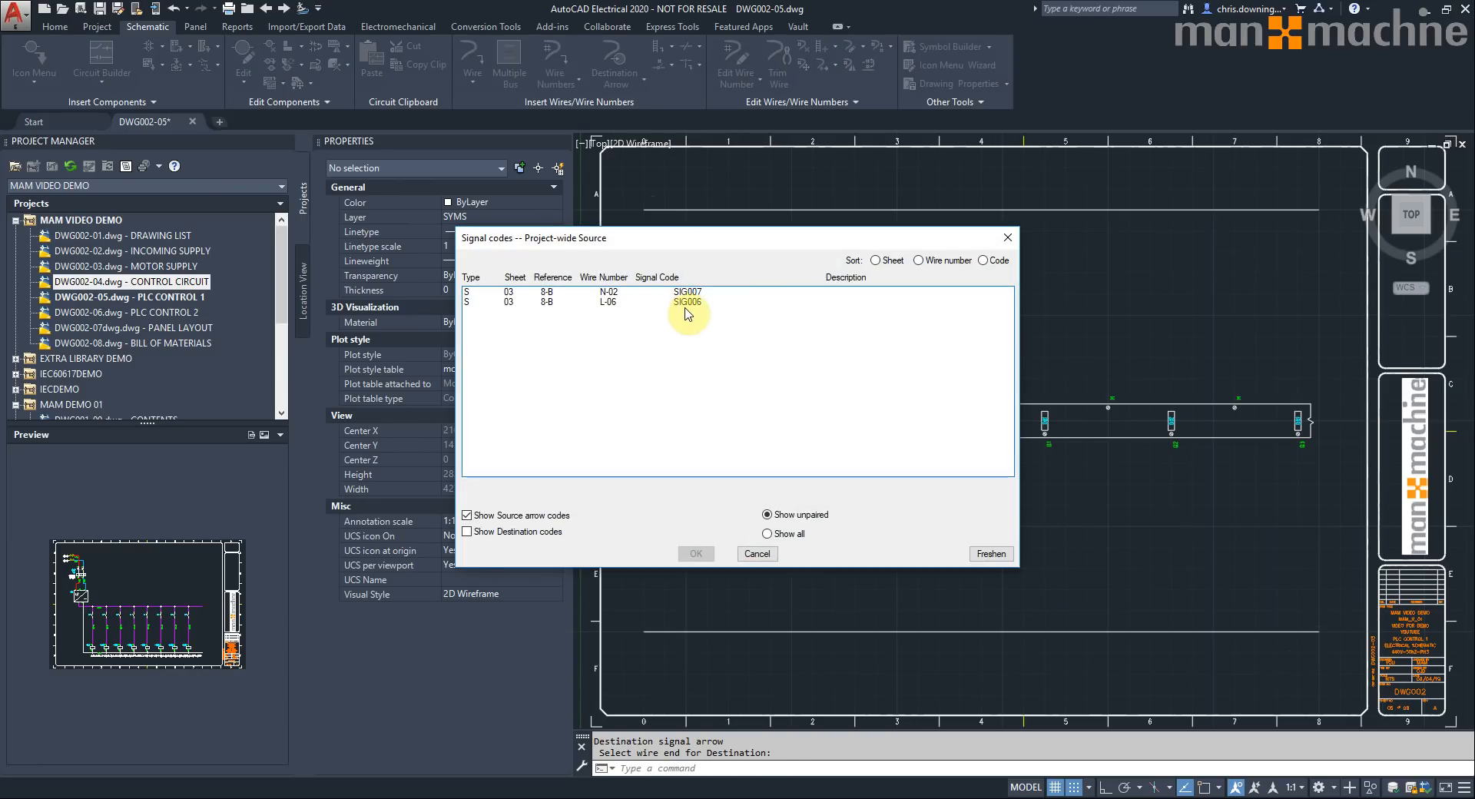
pyautogui.click(1002, 557)
pyautogui.click(730, 420)
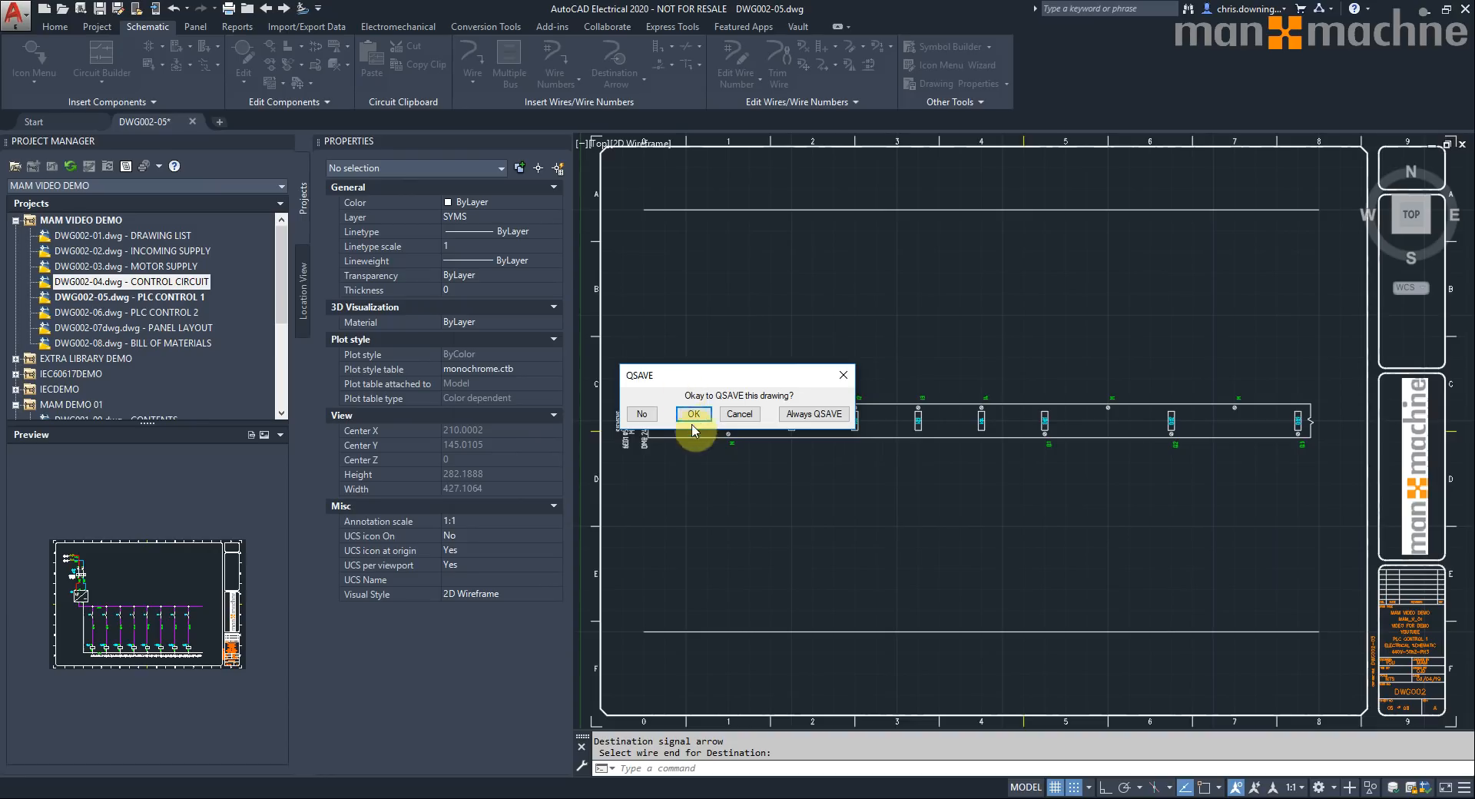
pyautogui.click(686, 411)
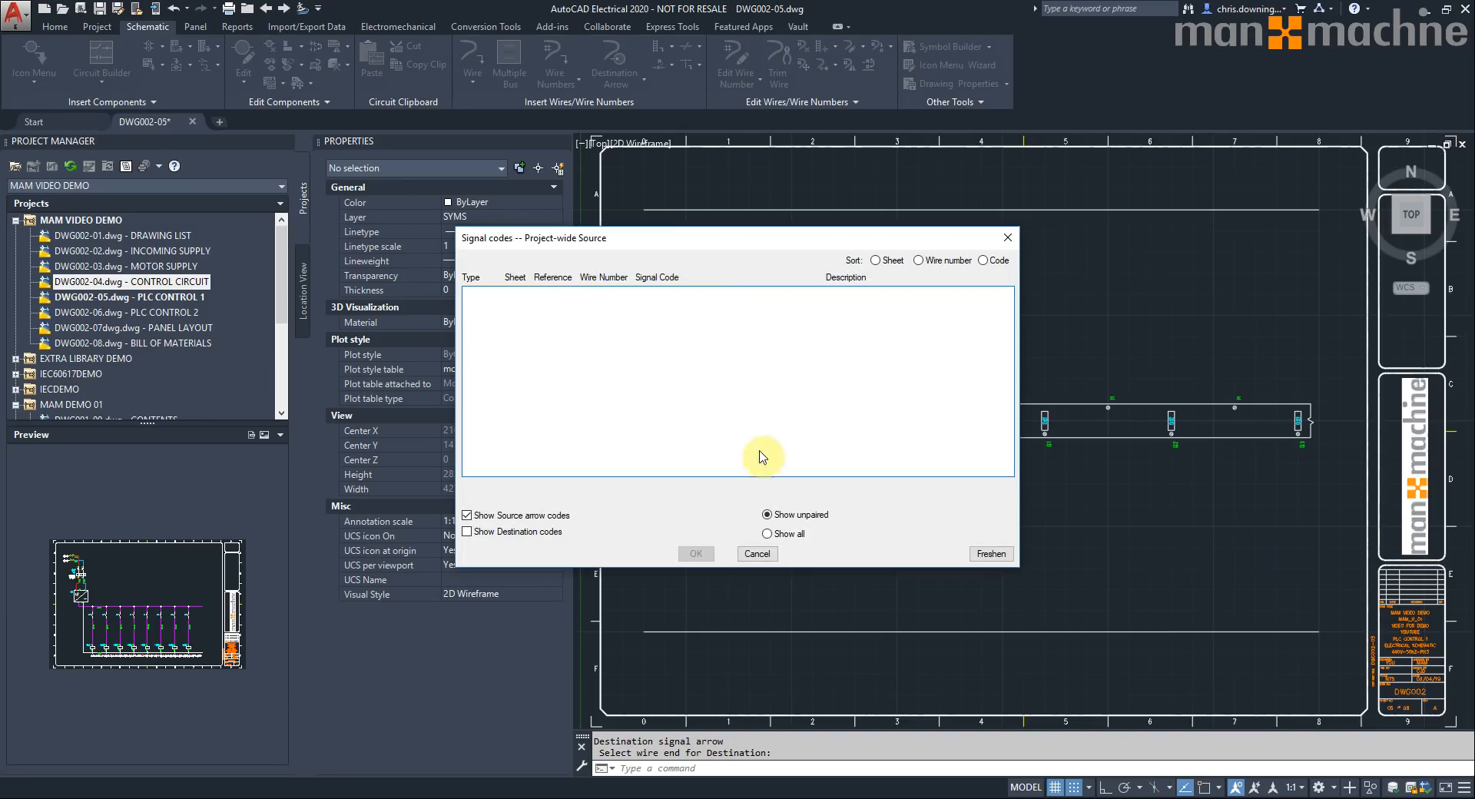
pyautogui.click(793, 539)
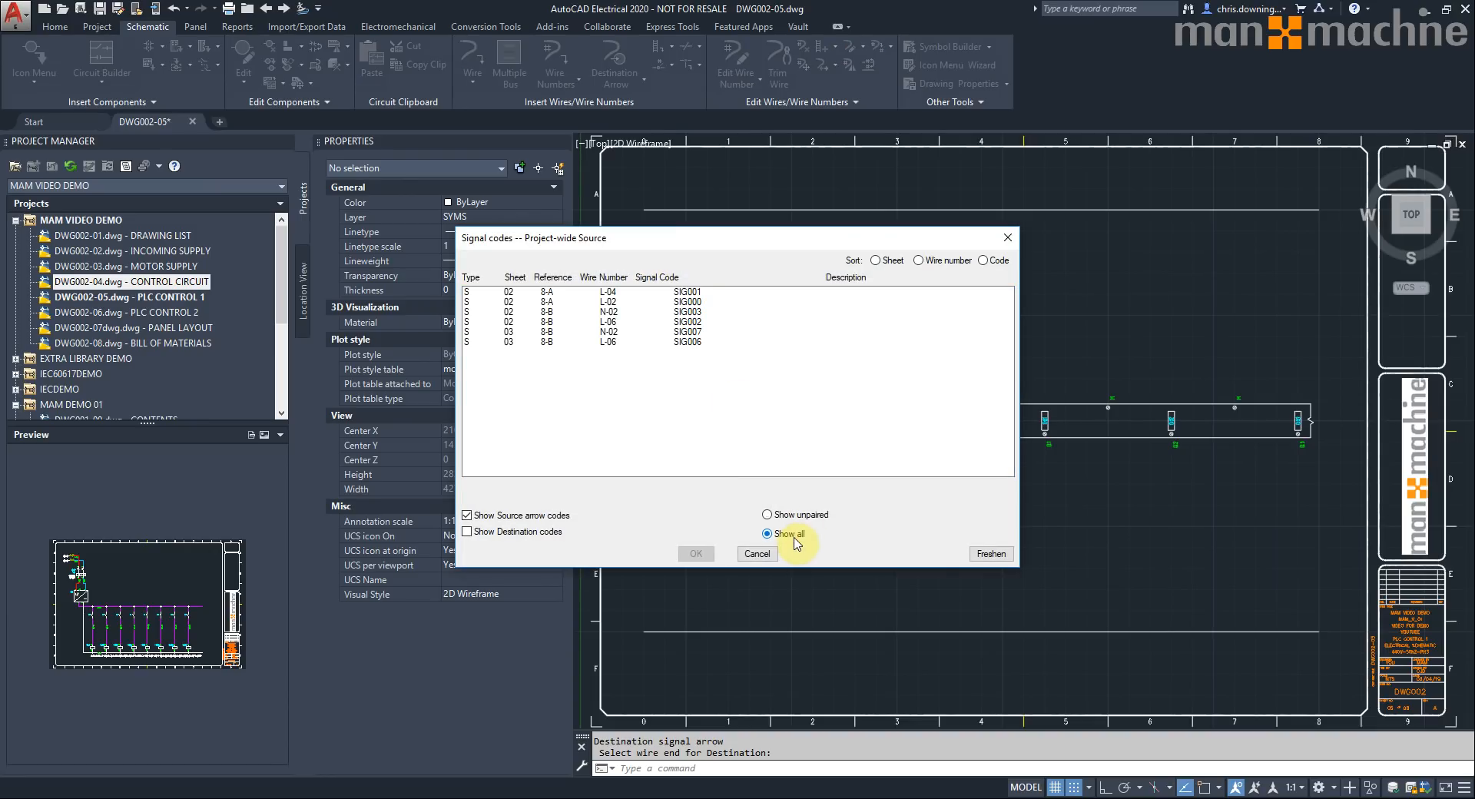
pyautogui.click(756, 553)
pyautogui.click(749, 503)
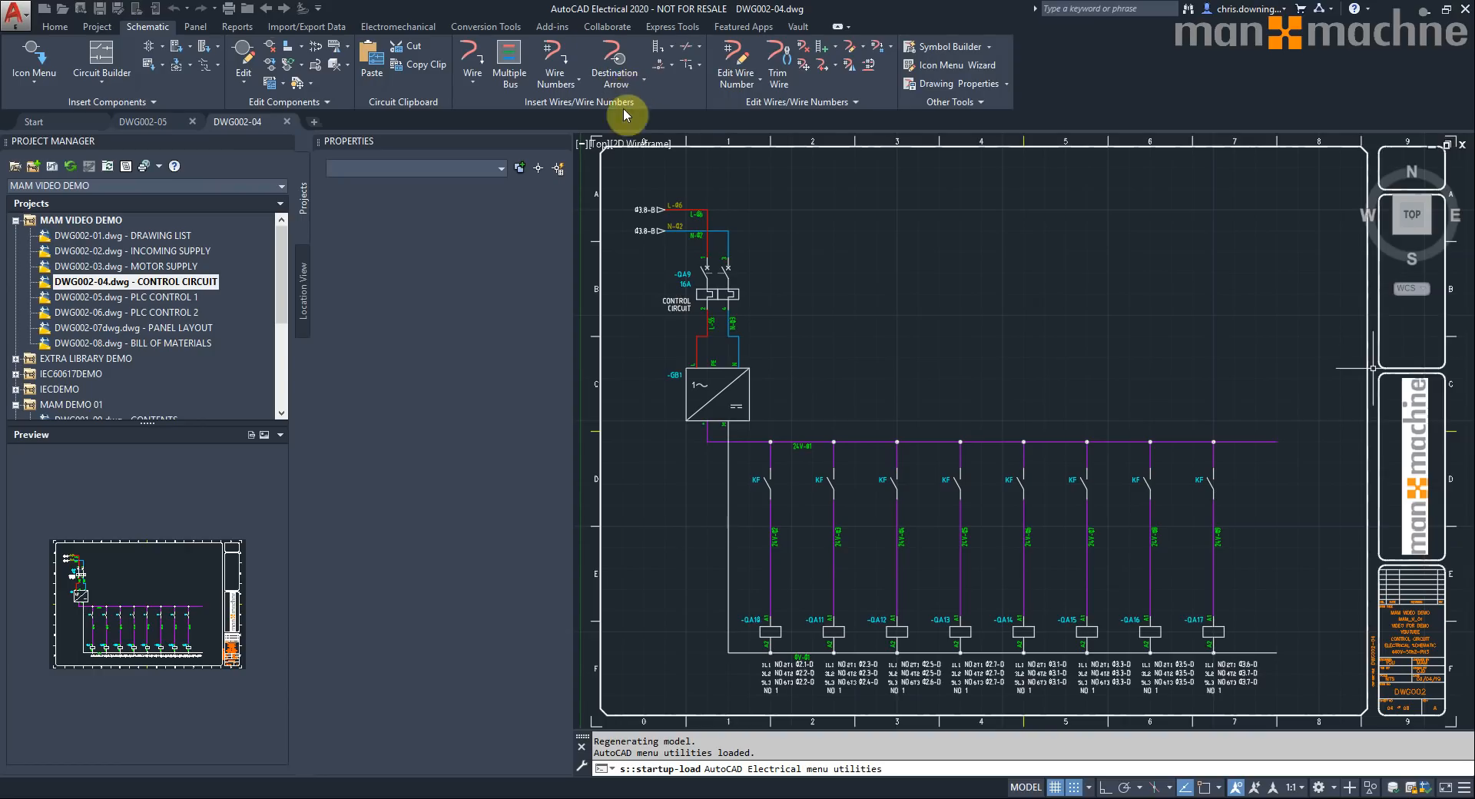
# - On DWG002-04, add a source signal arrow with code SIG004 to the open end of the violet 24V wire, without inserting matching destination arrows
pyautogui.click(625, 89)
pyautogui.click(634, 108)
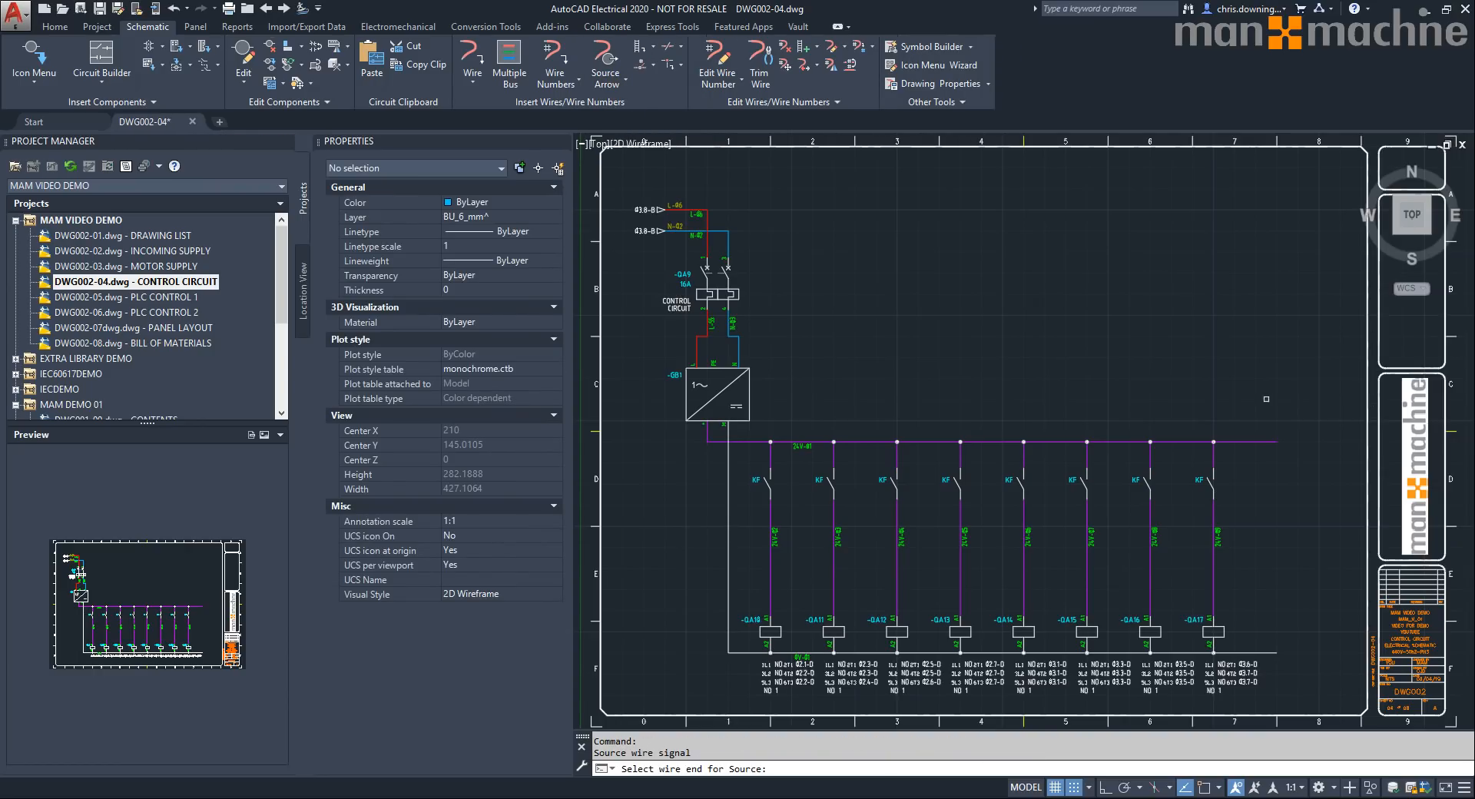
pyautogui.click(1277, 442)
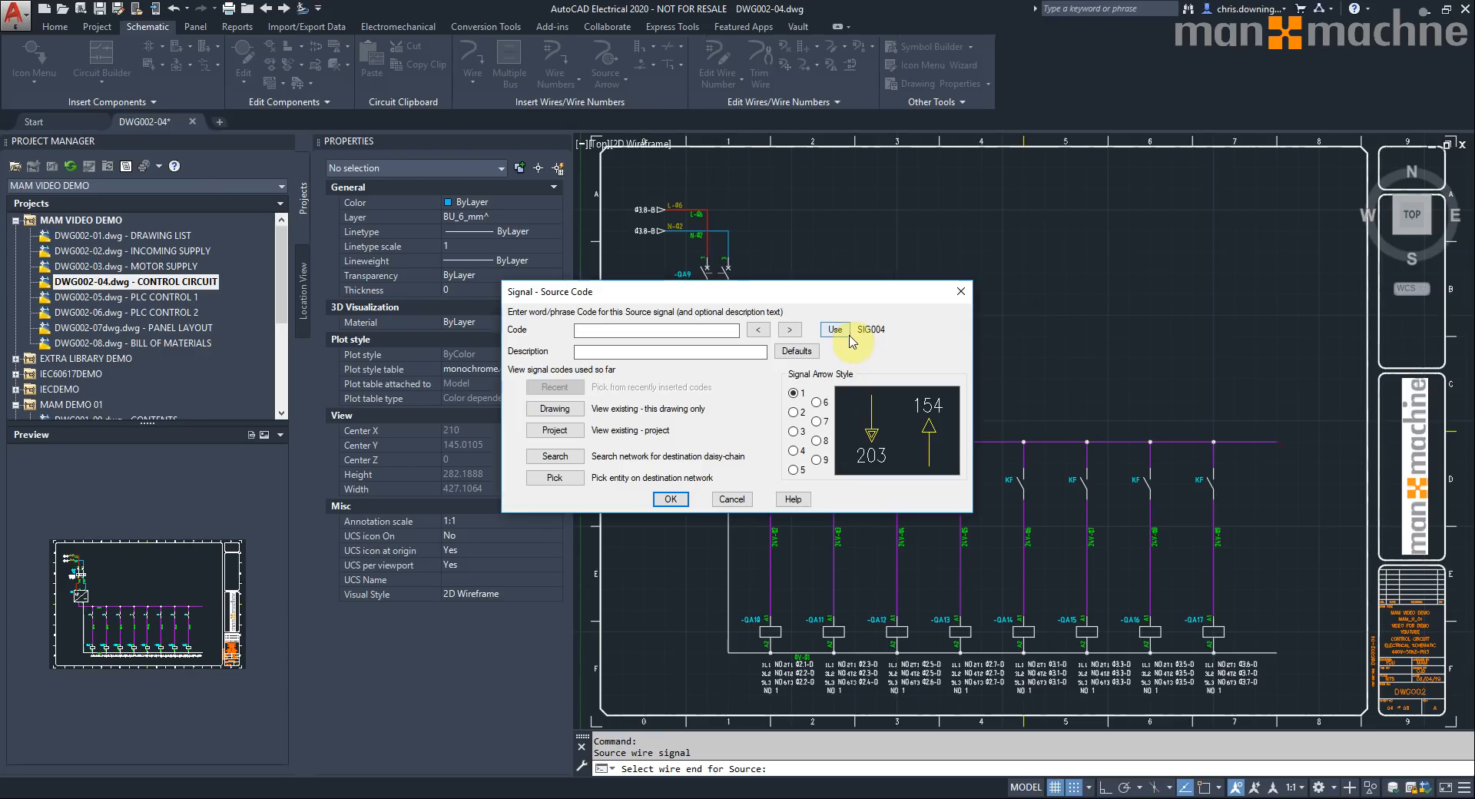
pyautogui.click(847, 331)
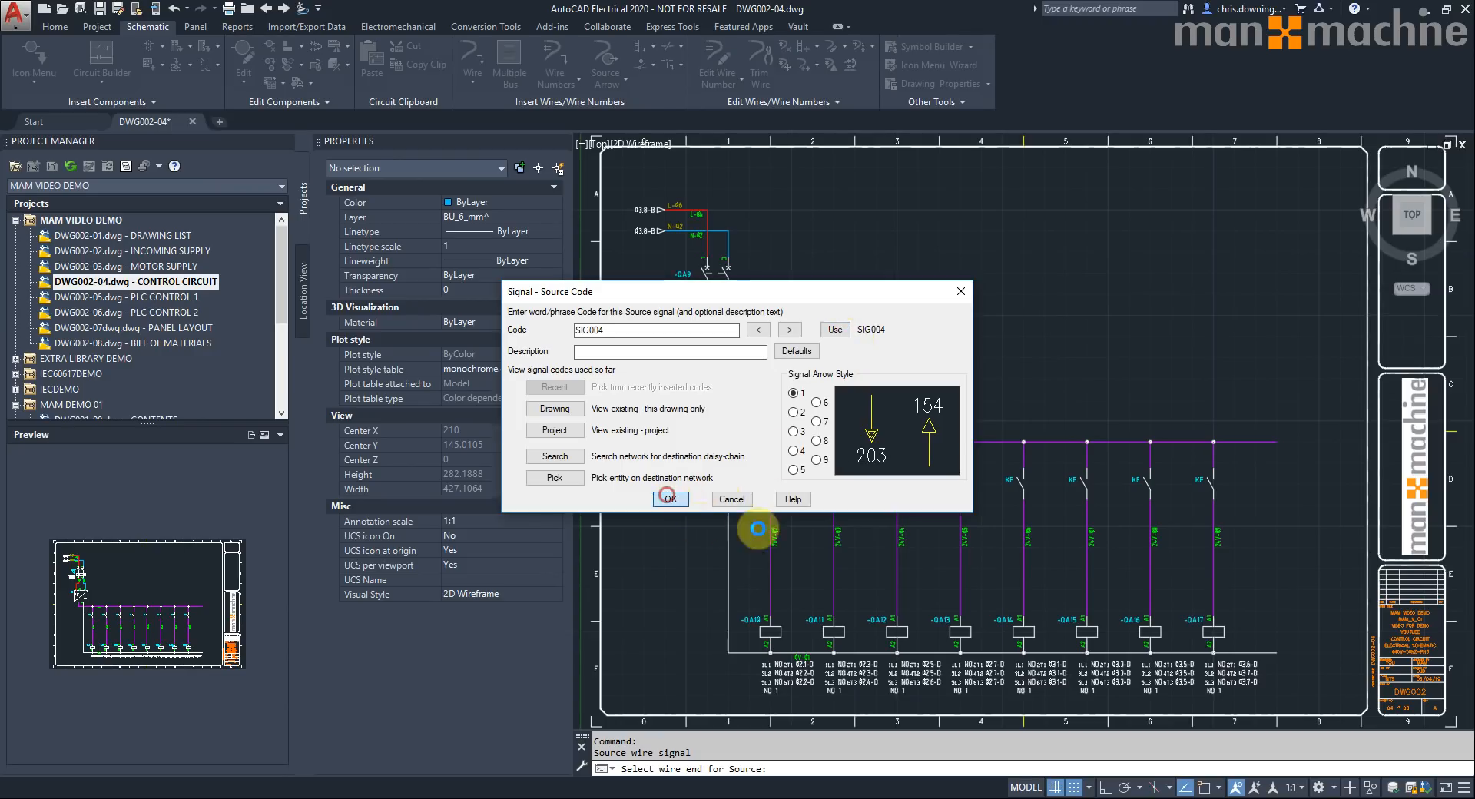
pyautogui.click(670, 500)
pyautogui.click(688, 424)
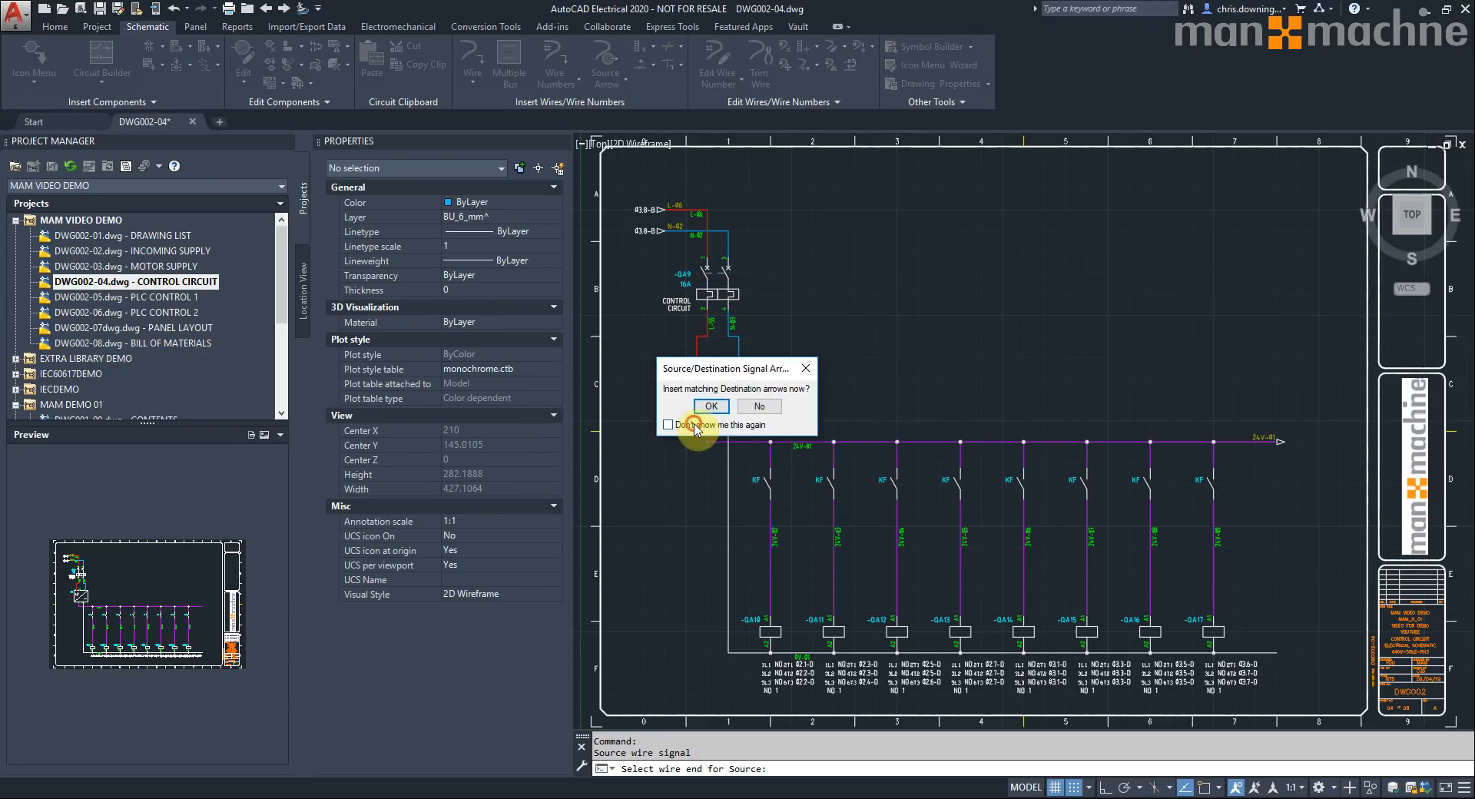
pyautogui.click(759, 407)
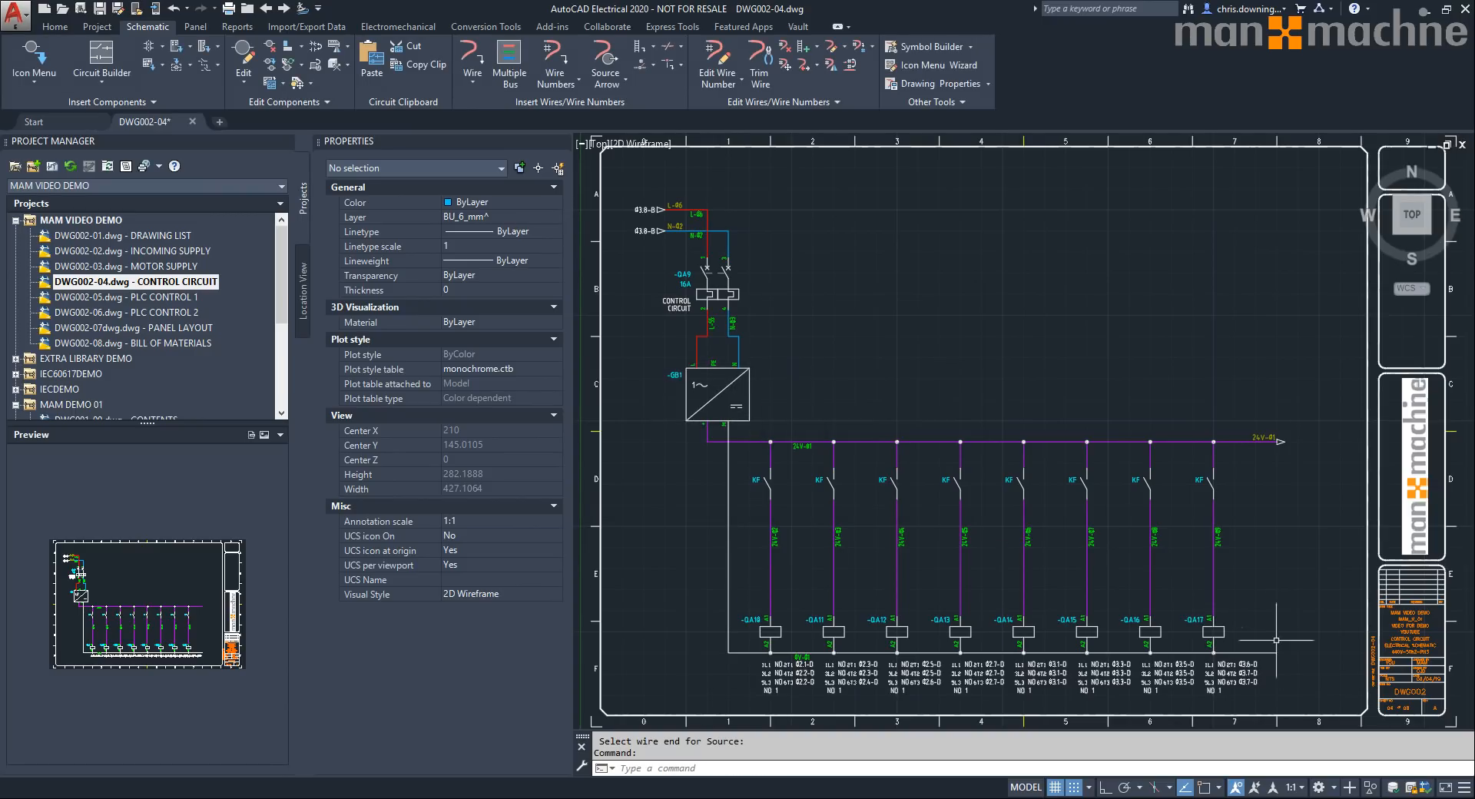
# - Add a source signal arrow with code SIG005 to the open end of the 0V wire below the coils, skipping destination arrows
pyautogui.press('Return')
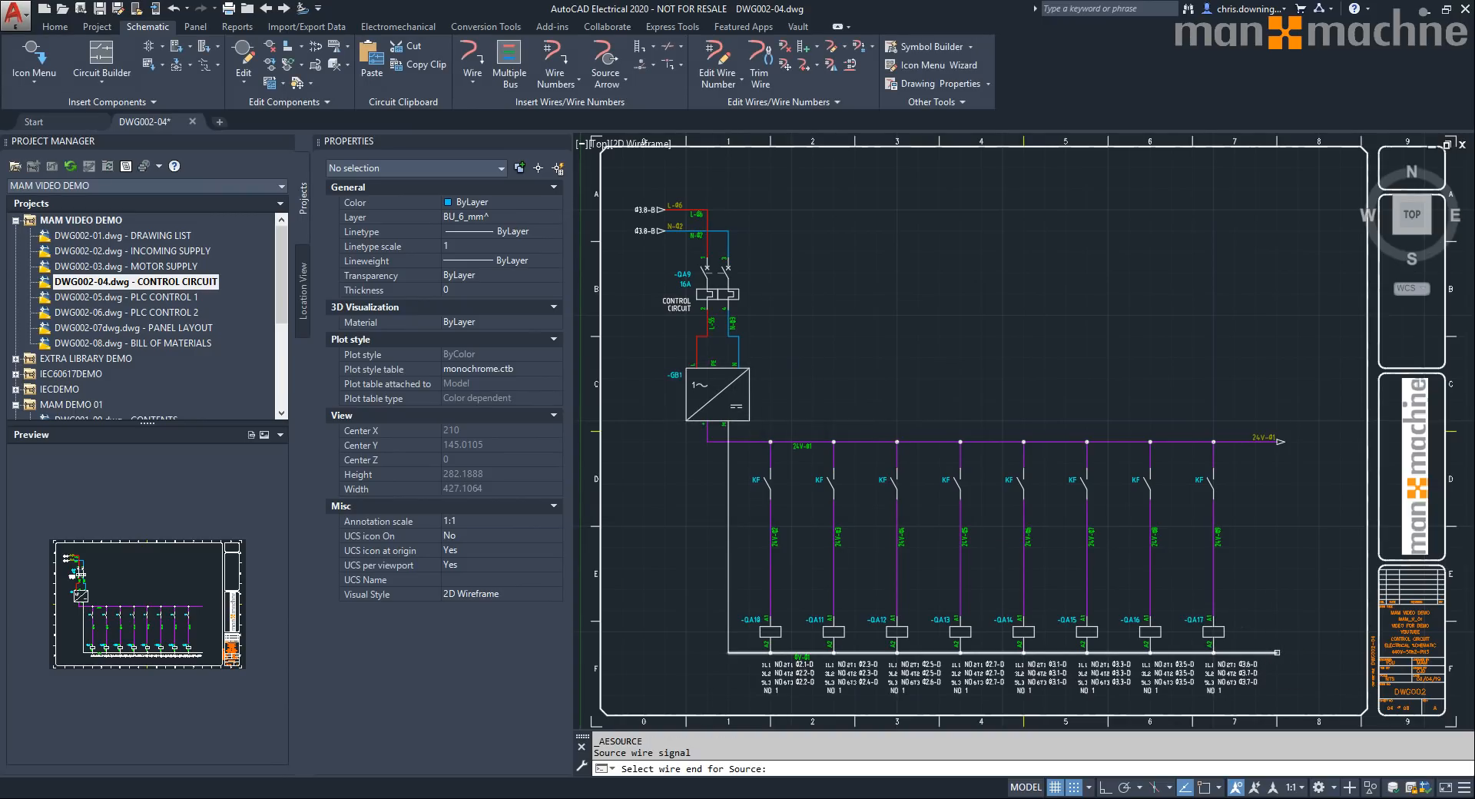
pyautogui.click(1272, 652)
pyautogui.click(845, 331)
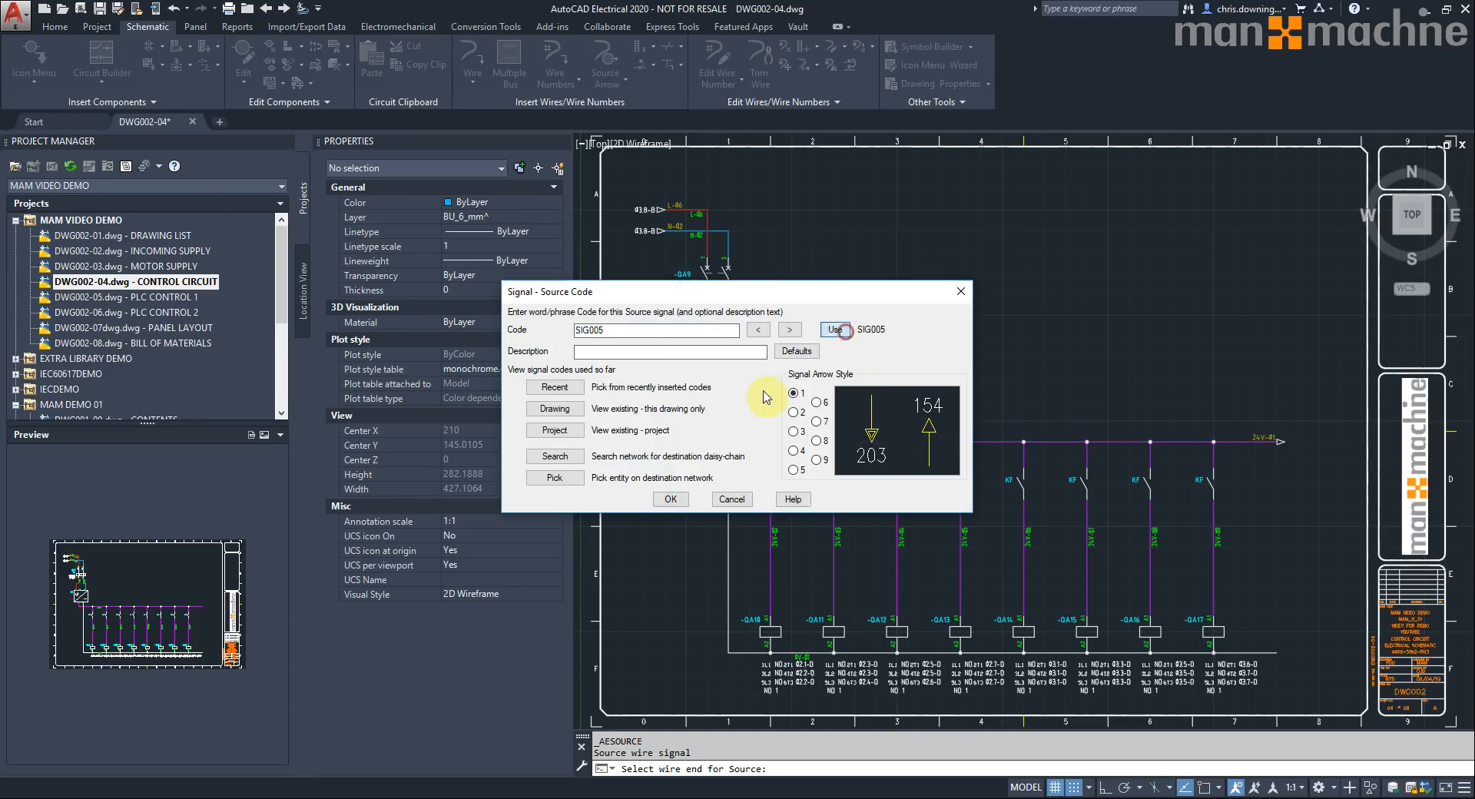
pyautogui.click(670, 498)
pyautogui.press('Escape')
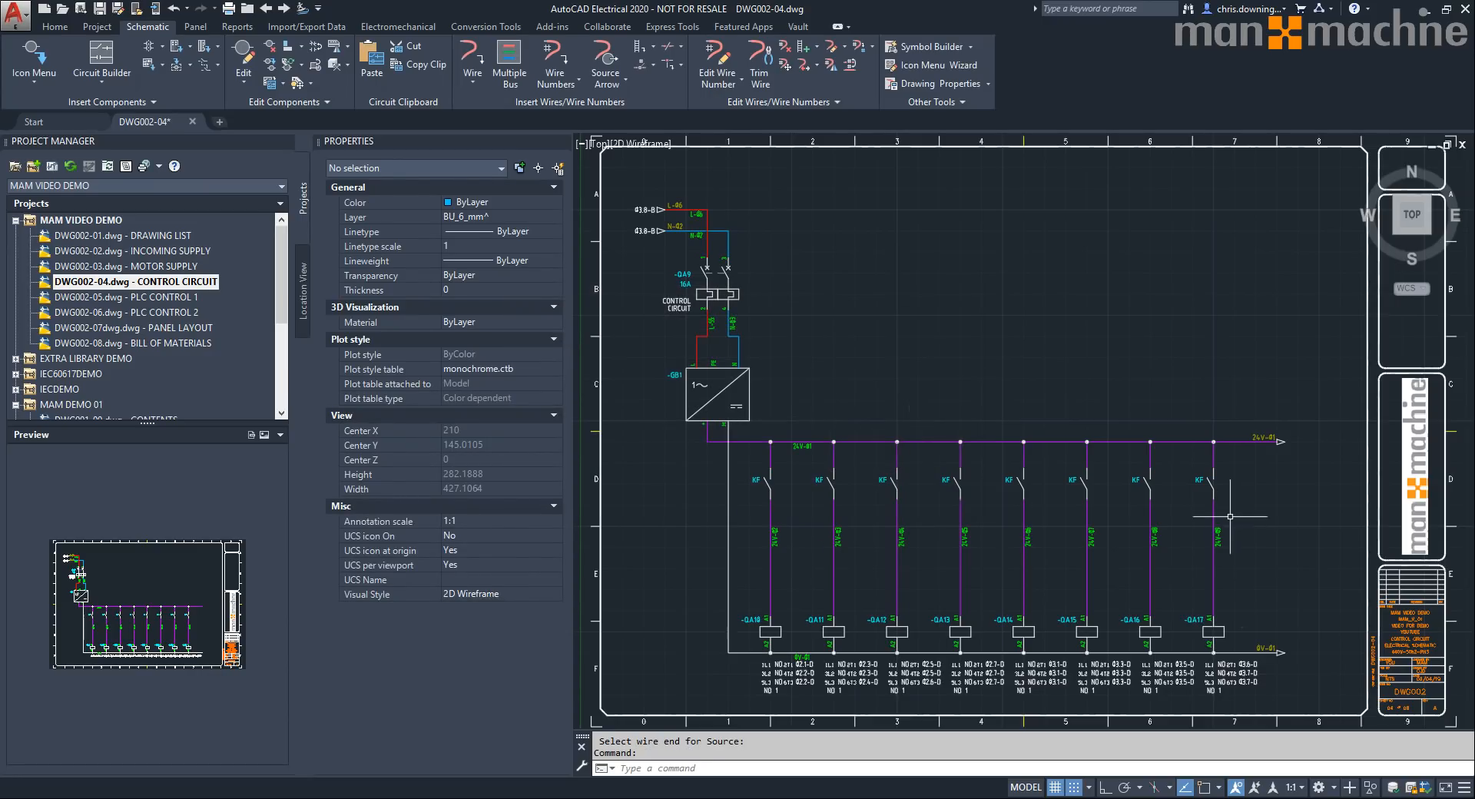
# - On DWG002-05, link the column 0 end of the upper wire to unpaired source SIG004 with a destination arrow and update its wire layer
pyautogui.click(285, 8)
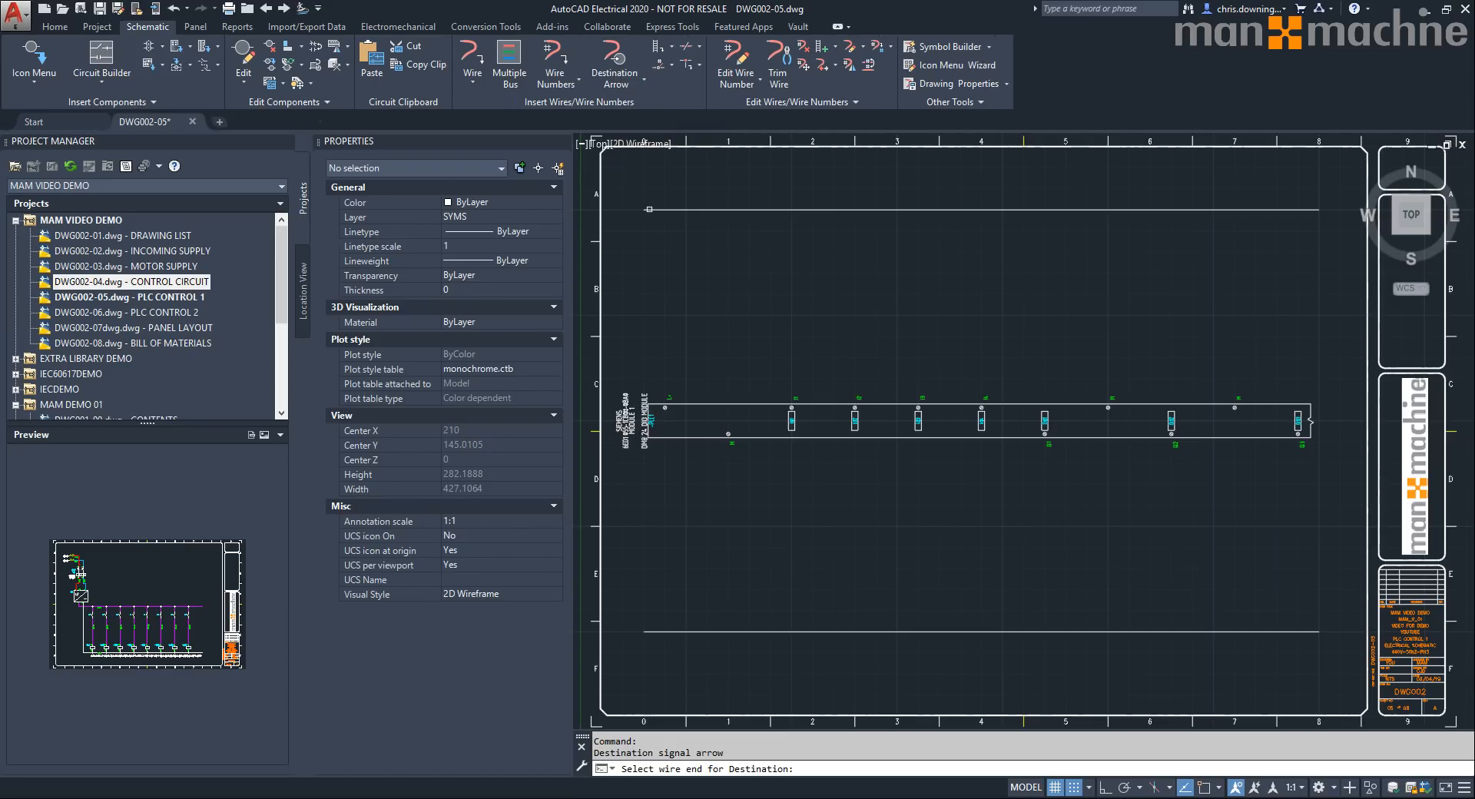
pyautogui.click(659, 232)
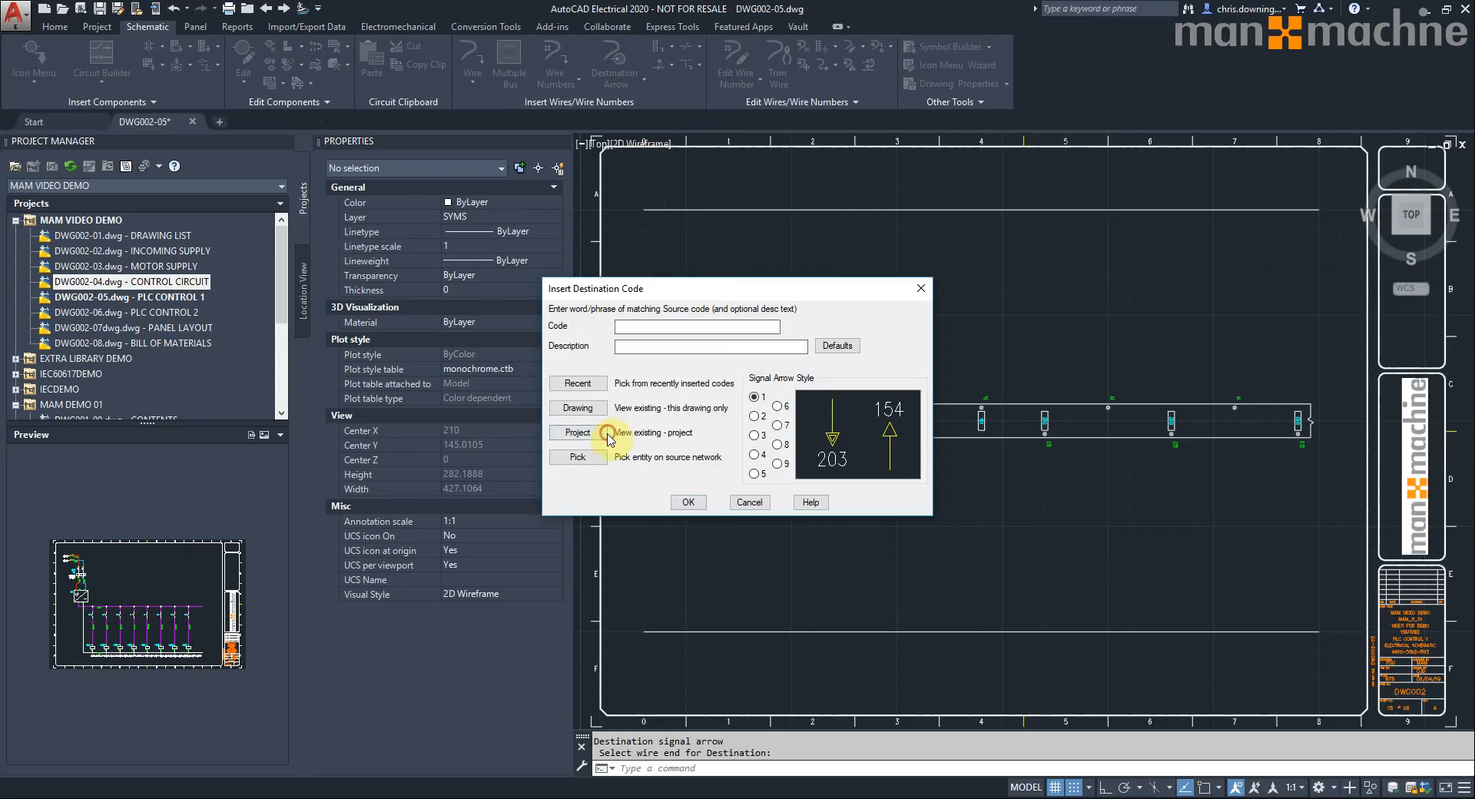
pyautogui.click(606, 434)
pyautogui.click(781, 514)
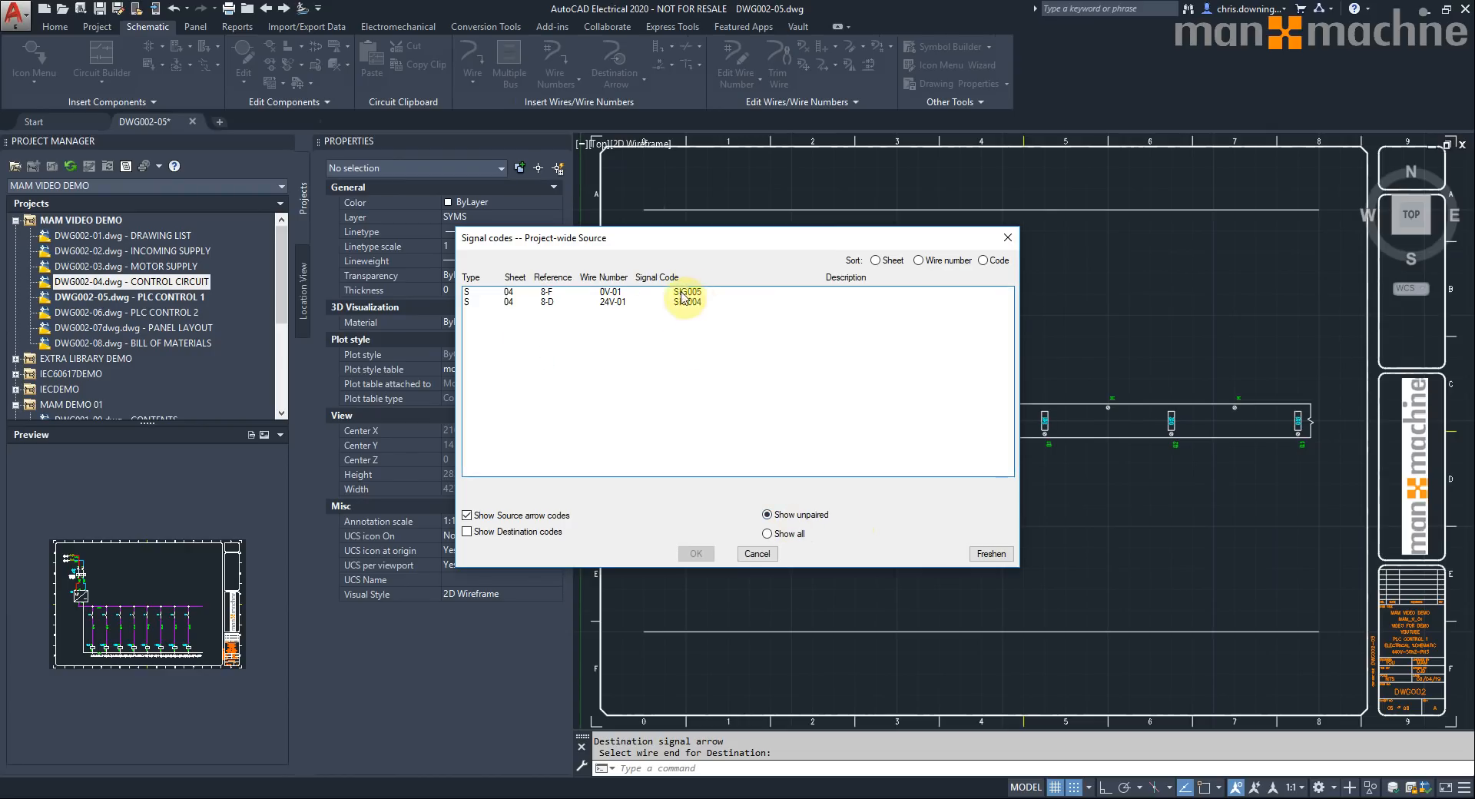
pyautogui.click(799, 533)
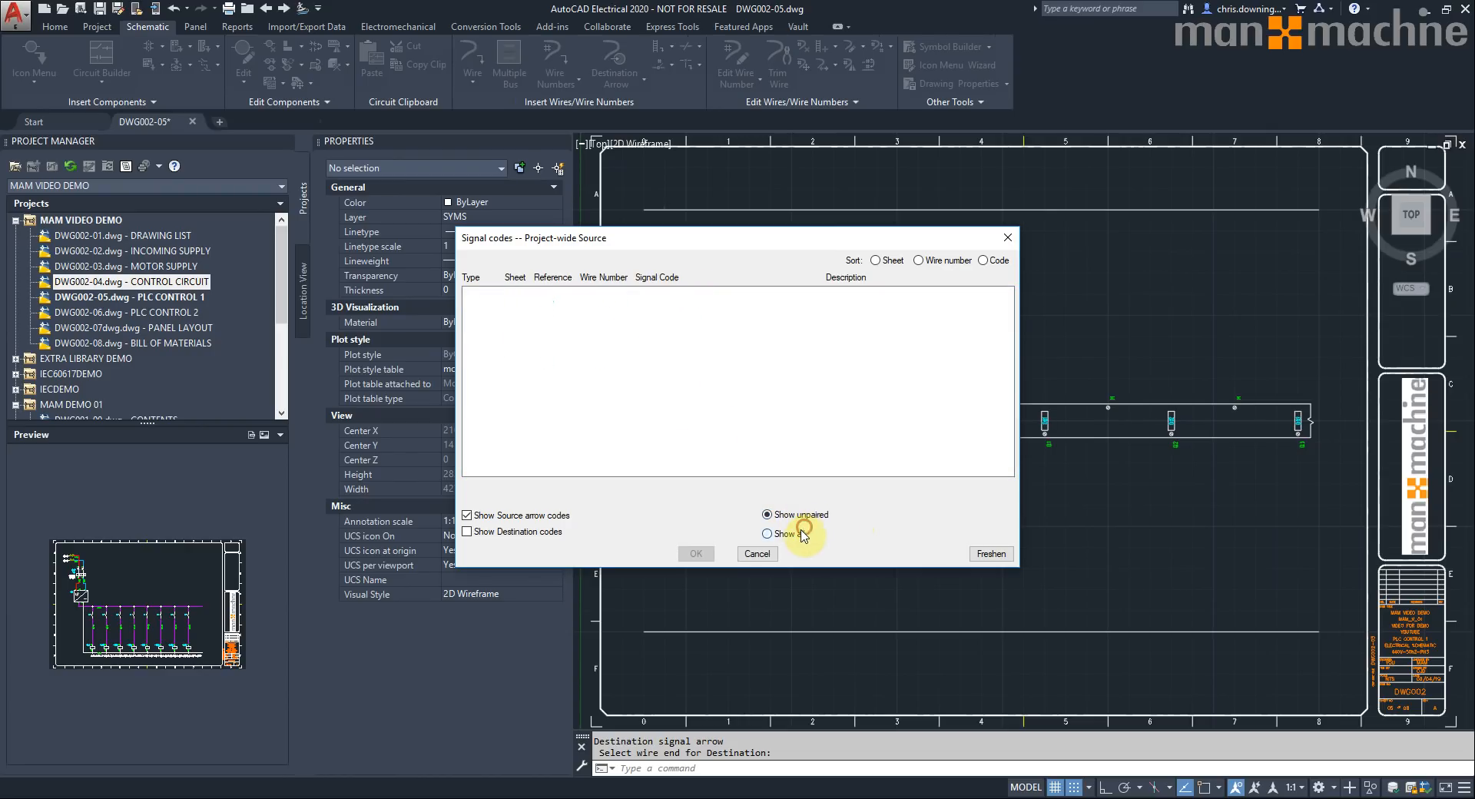
pyautogui.click(803, 516)
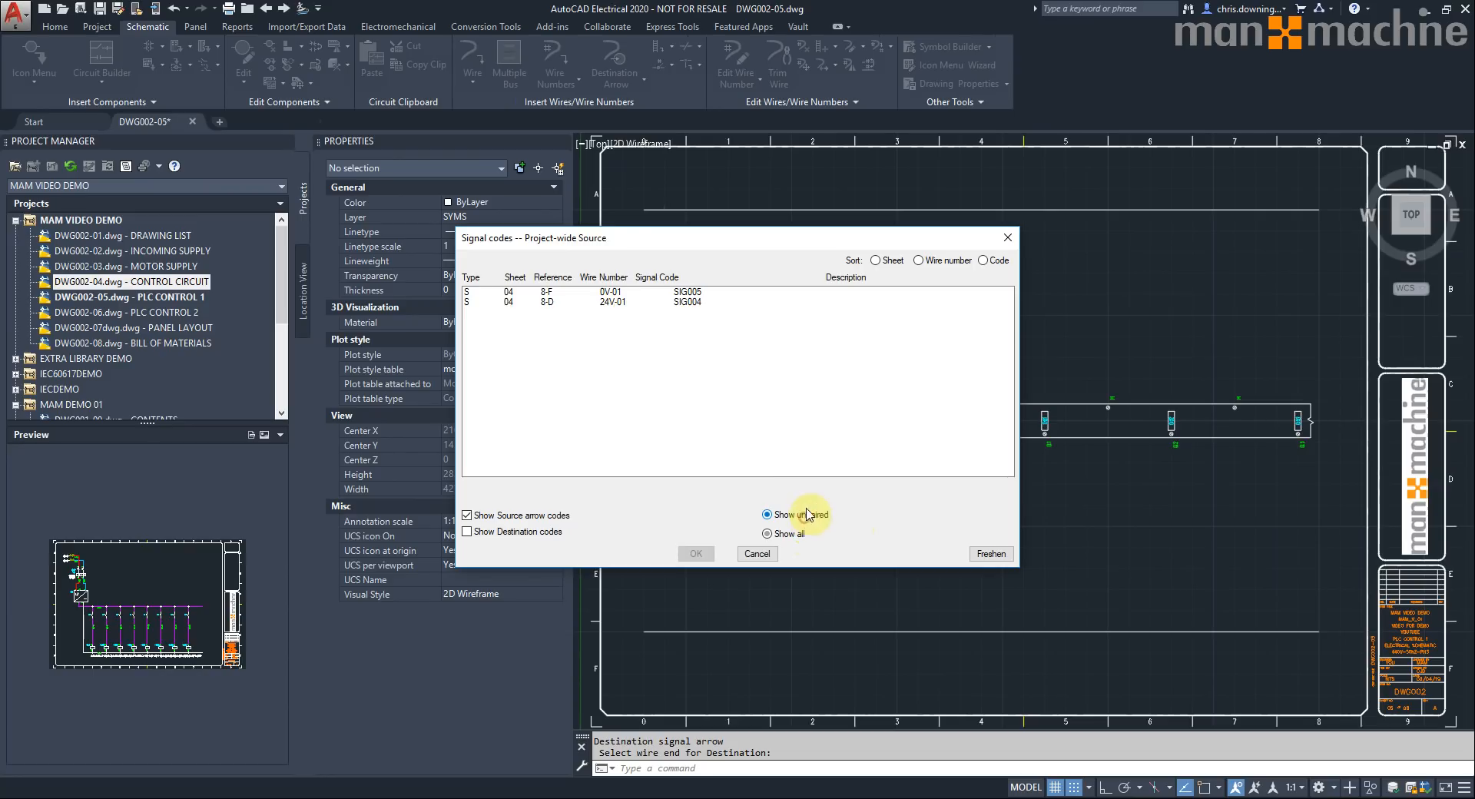
pyautogui.click(688, 302)
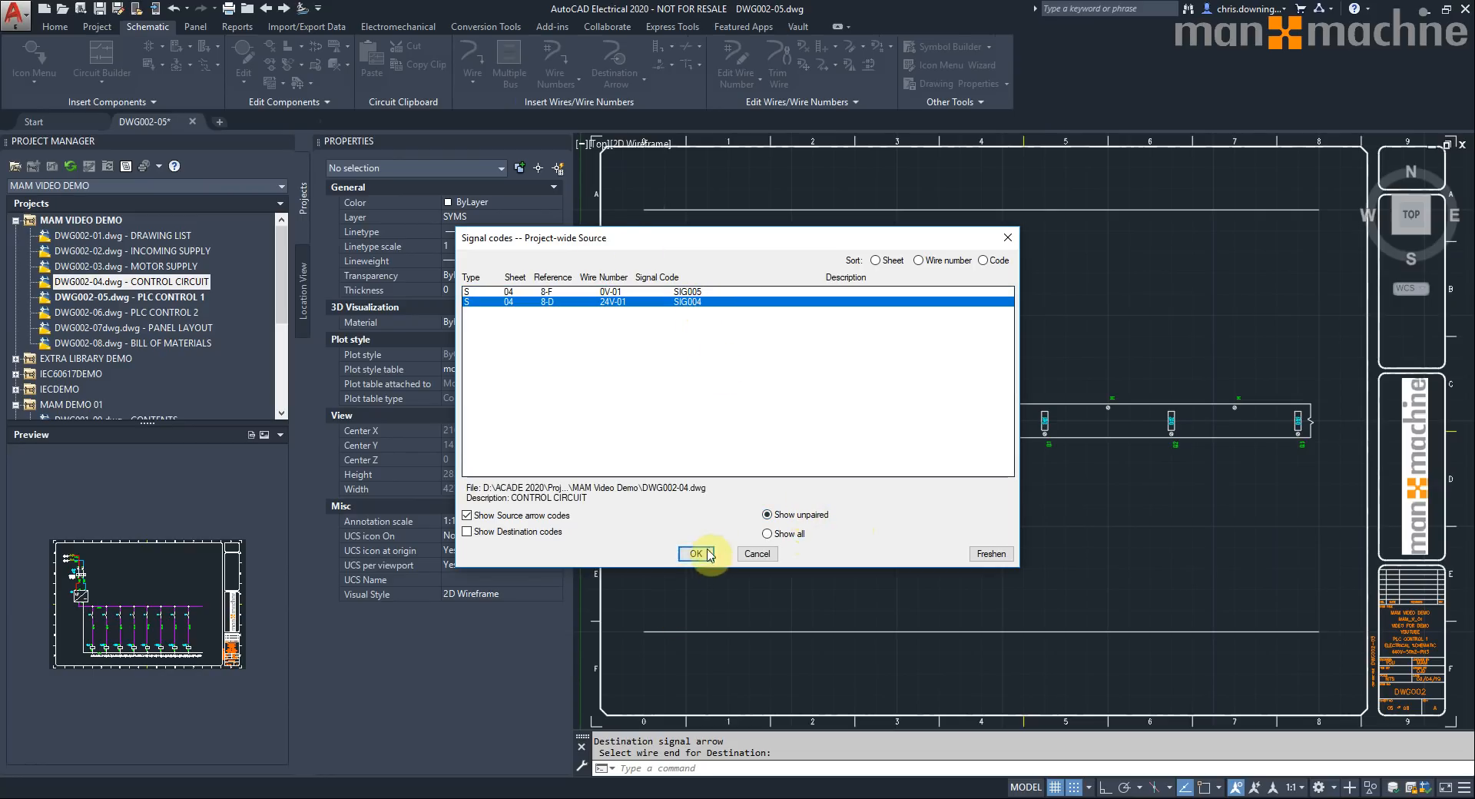
pyautogui.click(696, 553)
pyautogui.click(686, 504)
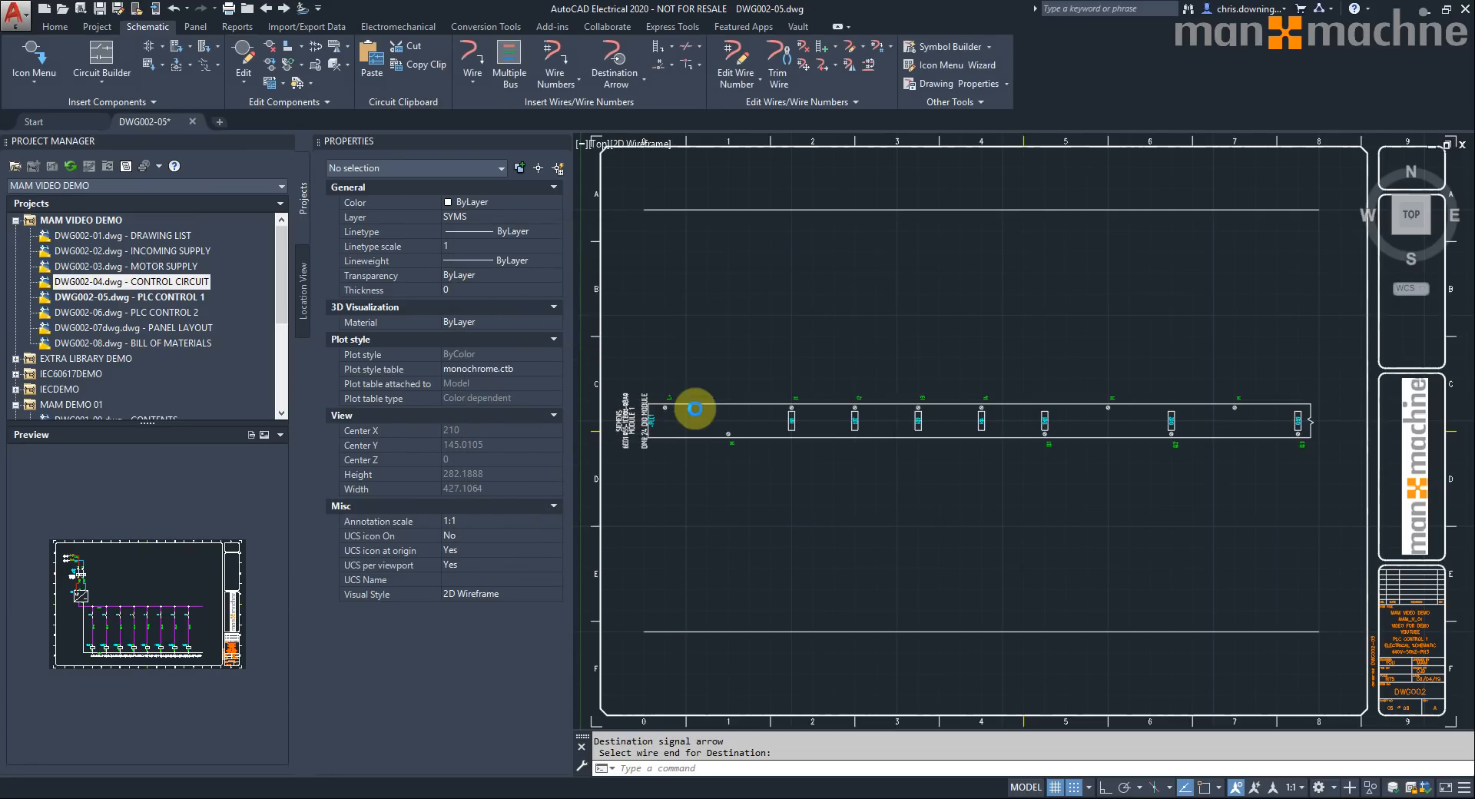
pyautogui.click(698, 418)
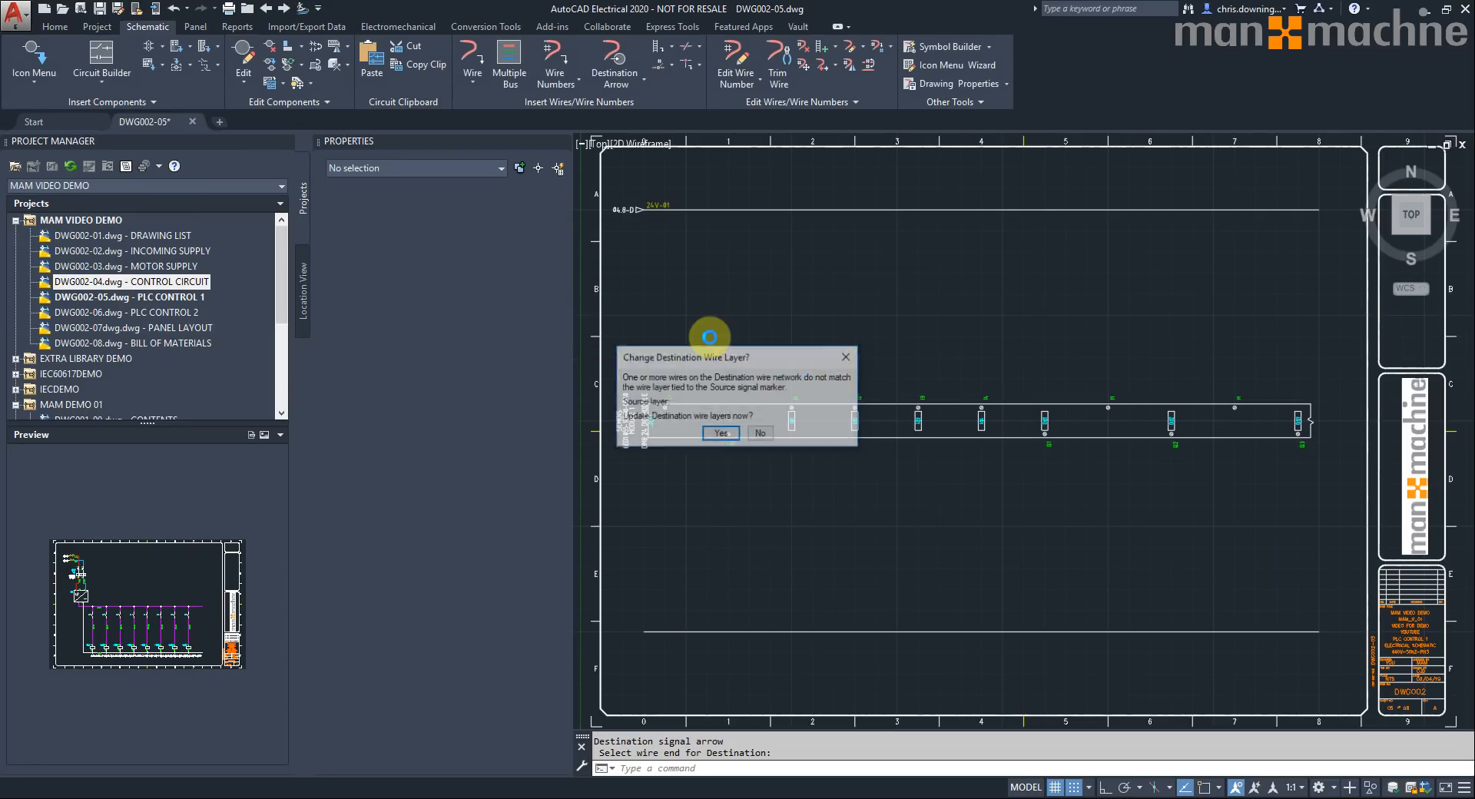
pyautogui.click(720, 435)
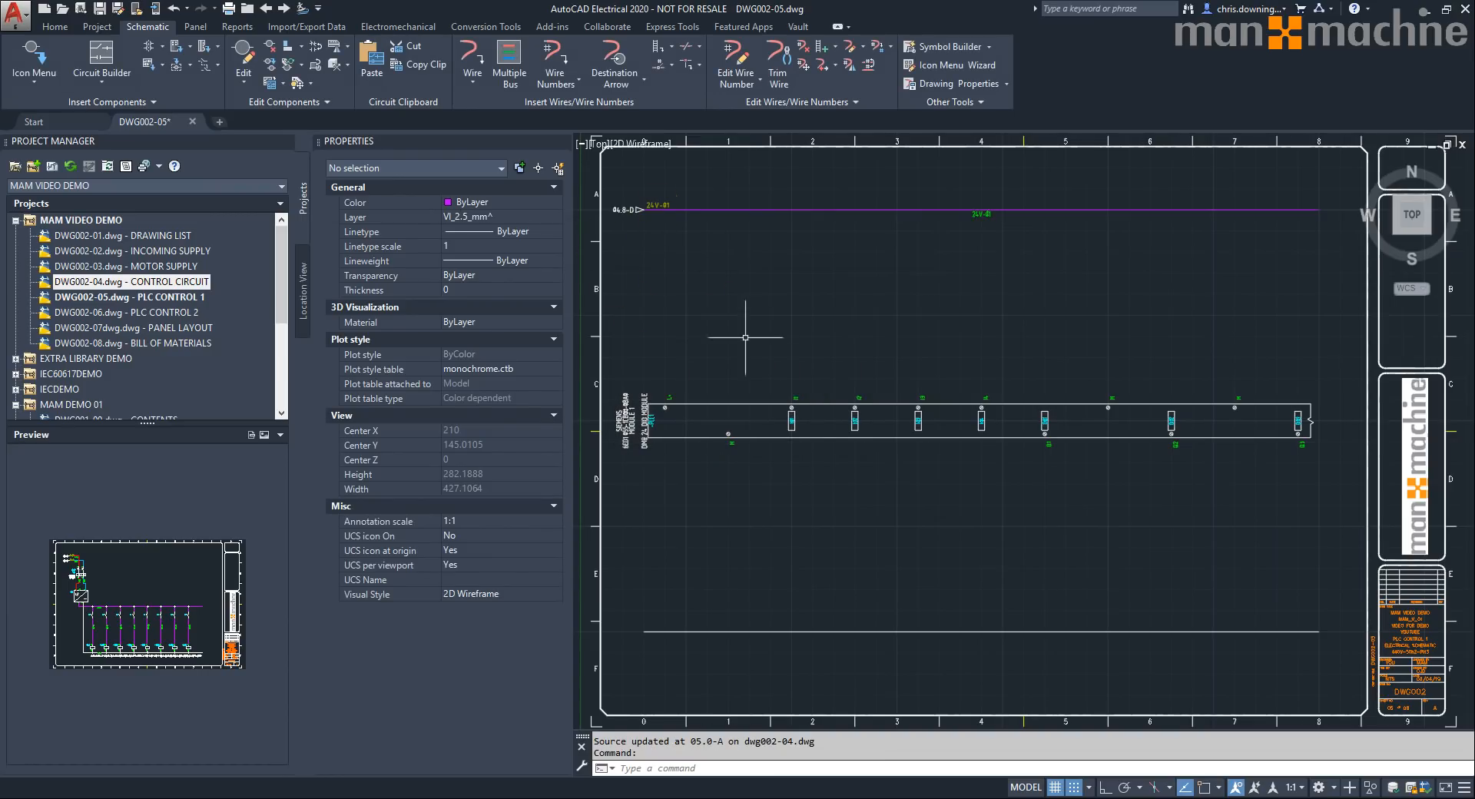
# - Link the column 0 end of the lower wire to project source SIG005 with a destination arrow and update its wire layer
pyautogui.press('Return')
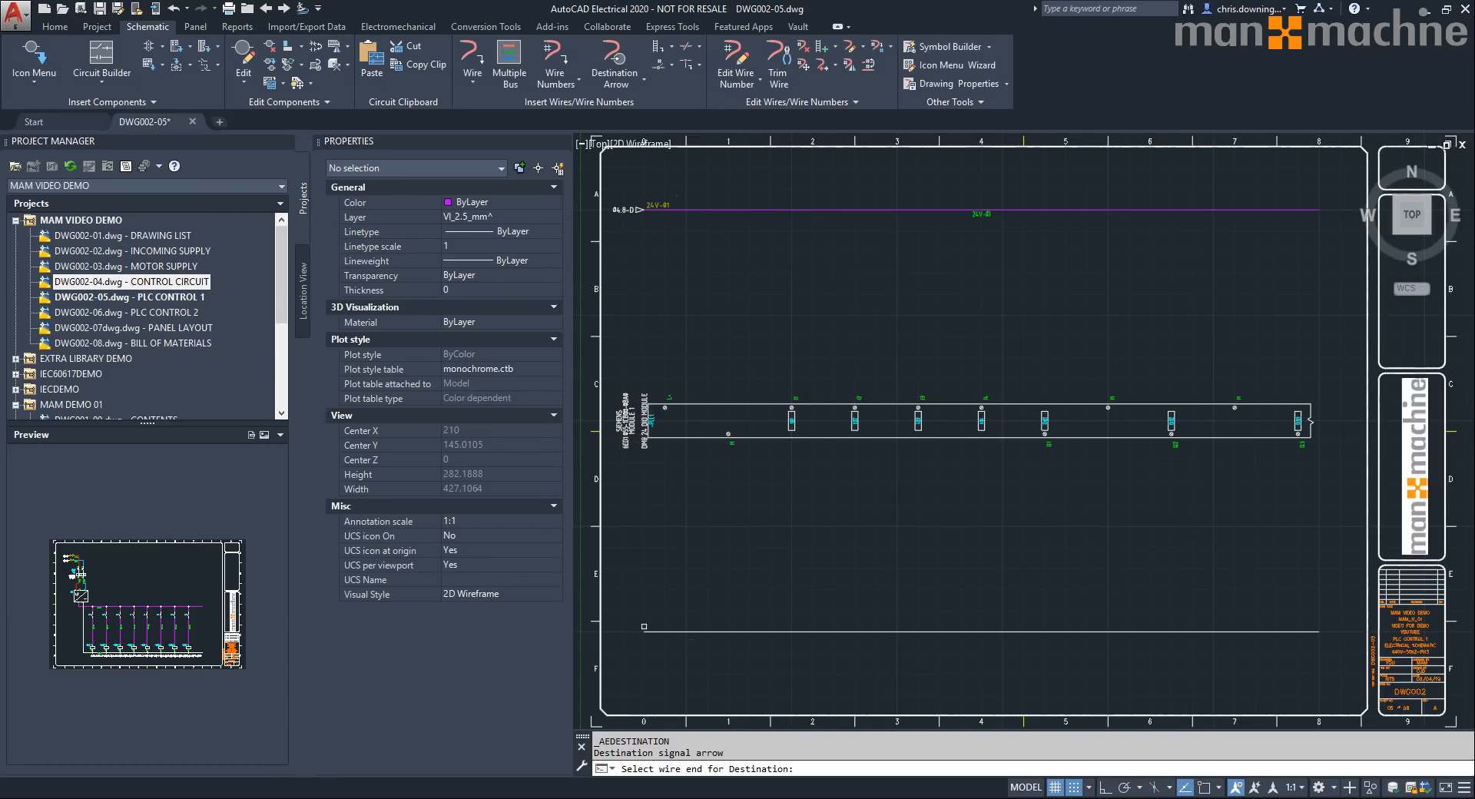
pyautogui.click(644, 630)
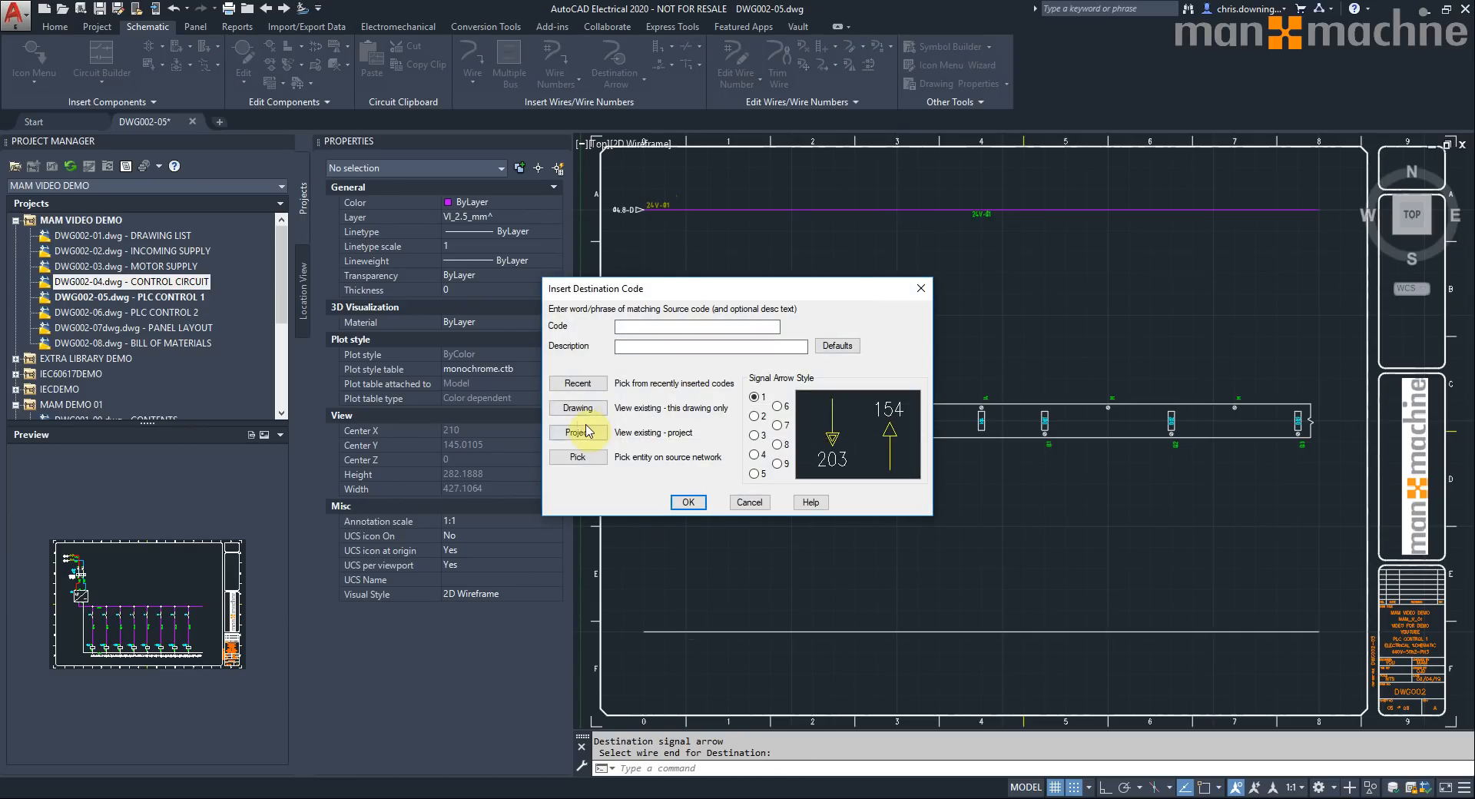
pyautogui.click(577, 432)
pyautogui.click(661, 295)
pyautogui.click(696, 551)
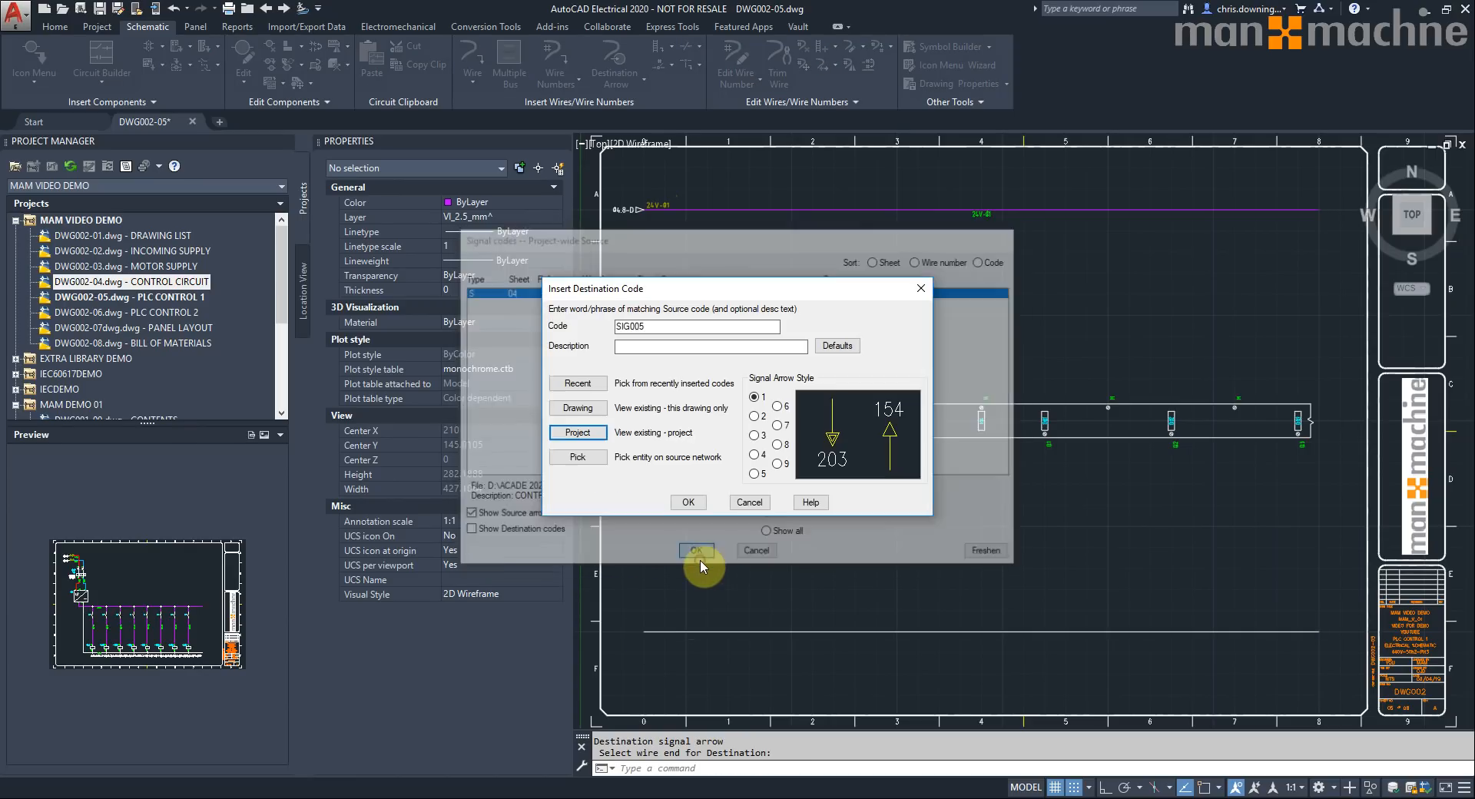
pyautogui.click(688, 502)
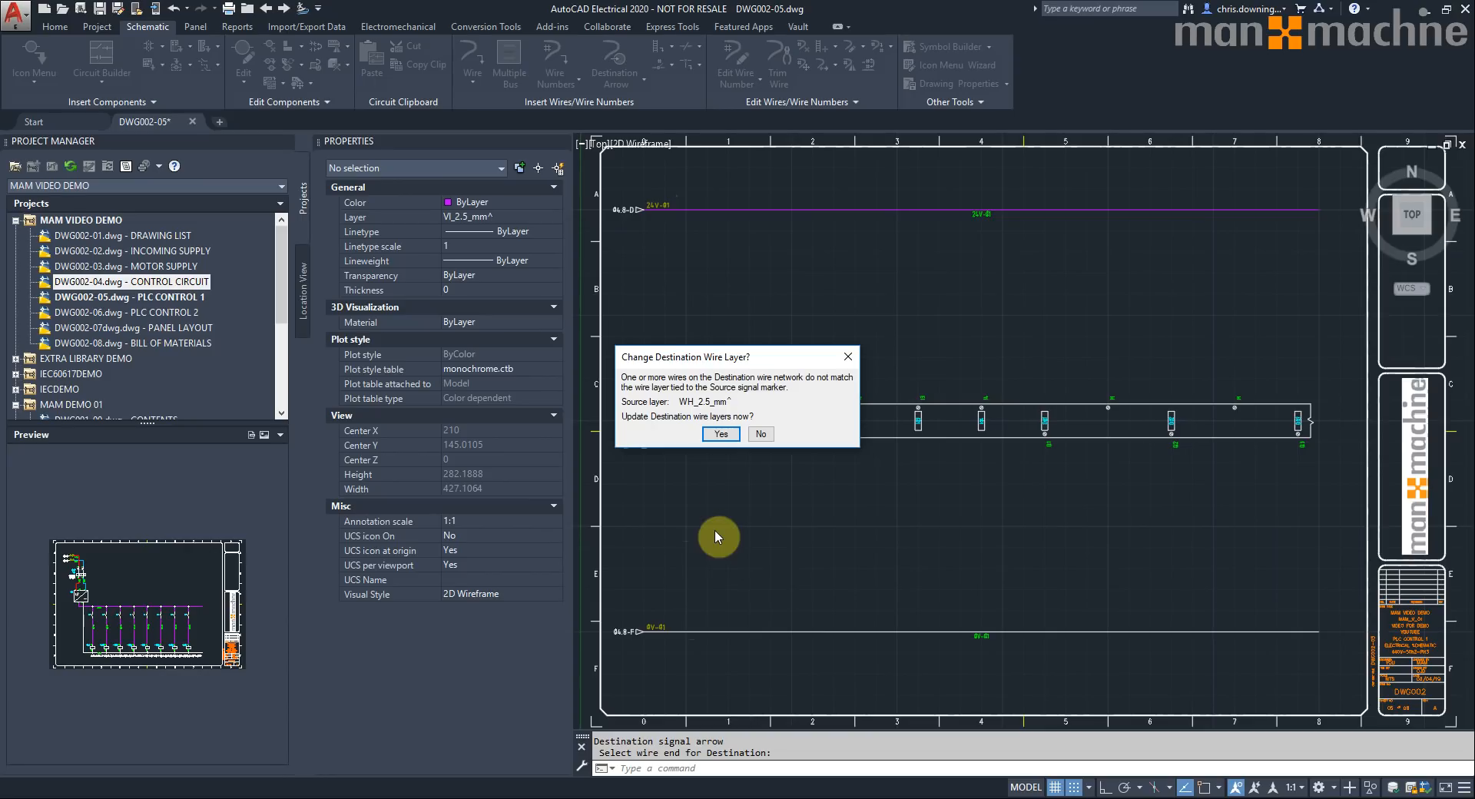
pyautogui.click(716, 434)
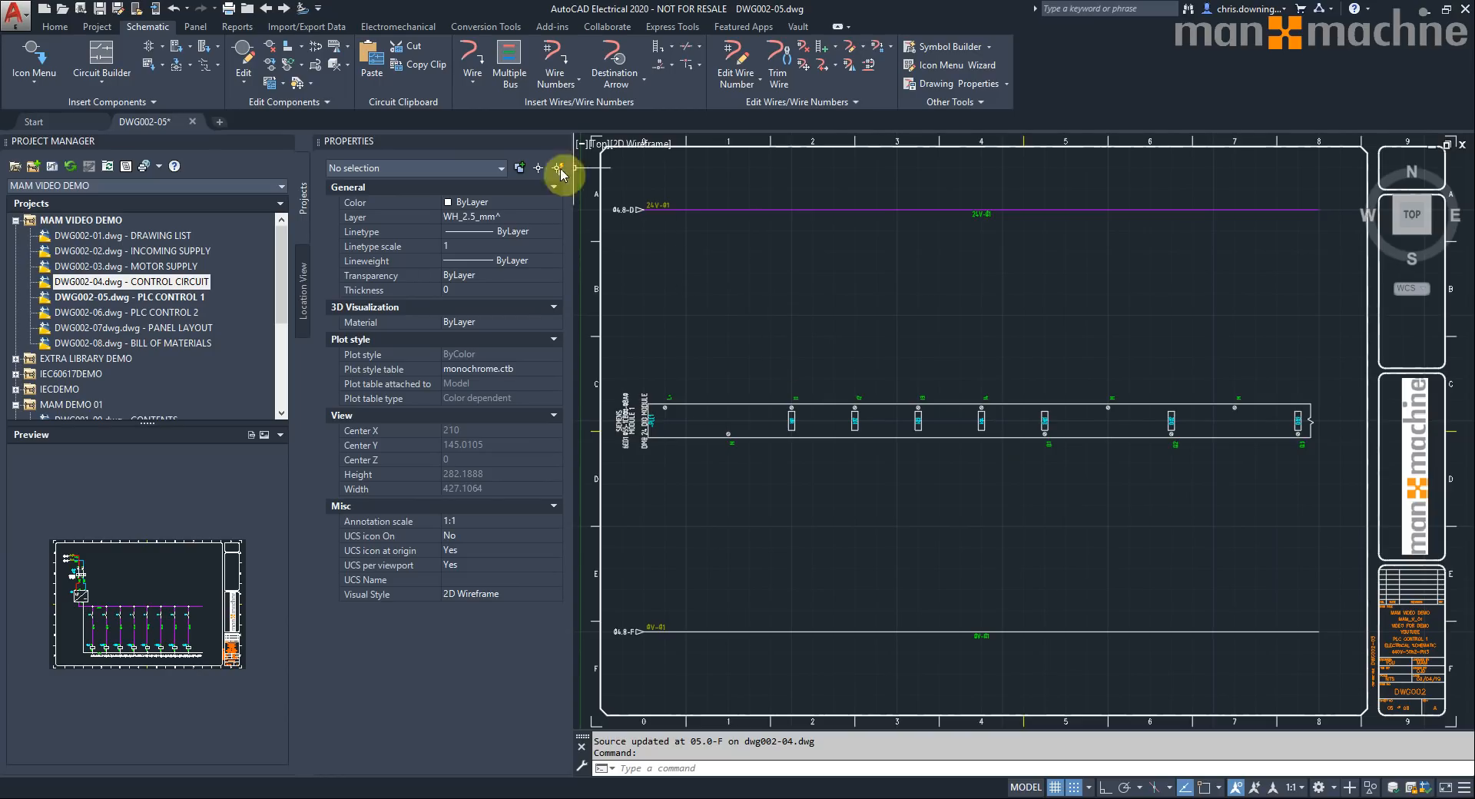
# - Start a multiple wire bus from component connections, keeping the 20 spacing, to wire the PLC module's upper terminals
pyautogui.click(510, 57)
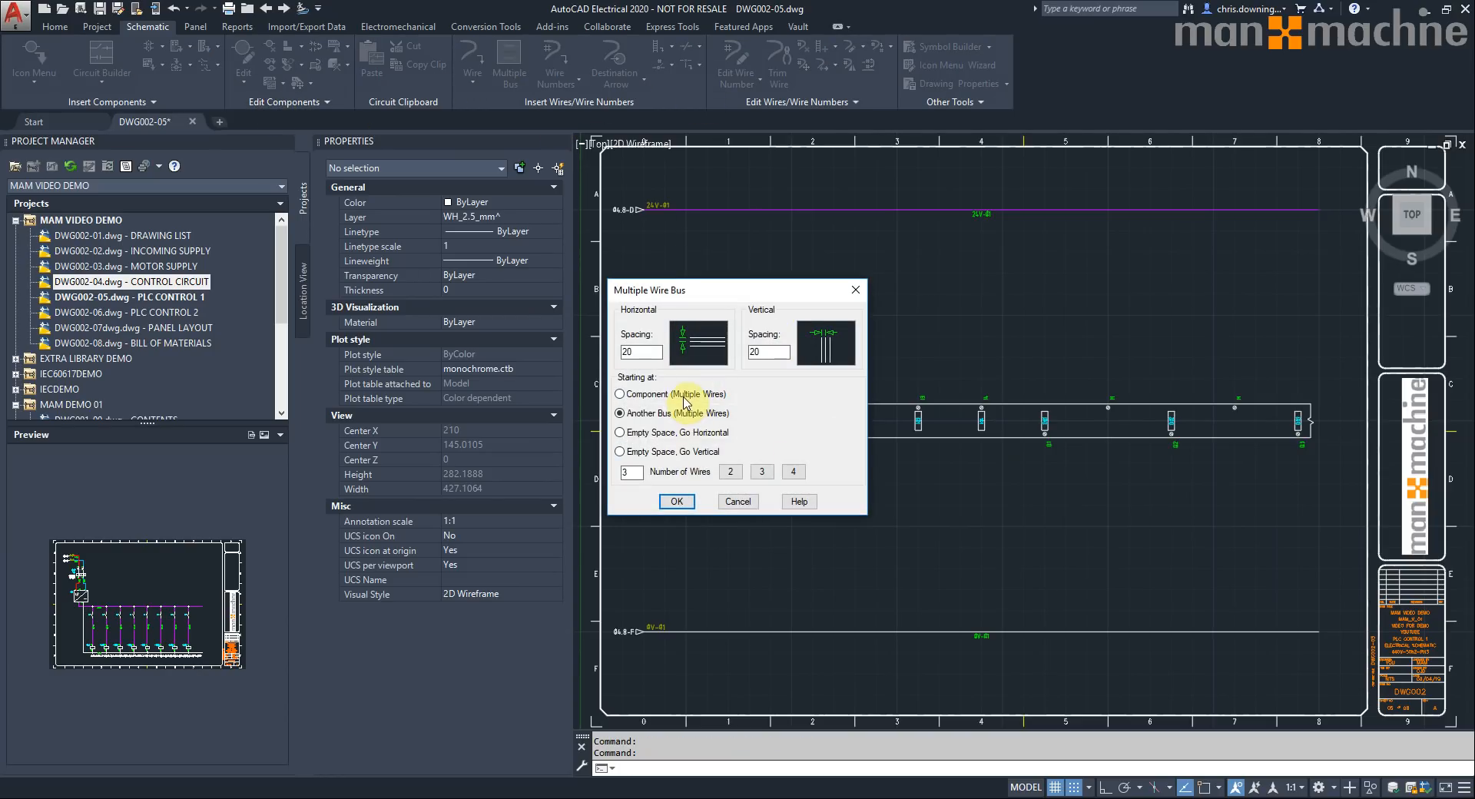
pyautogui.click(685, 399)
pyautogui.click(678, 501)
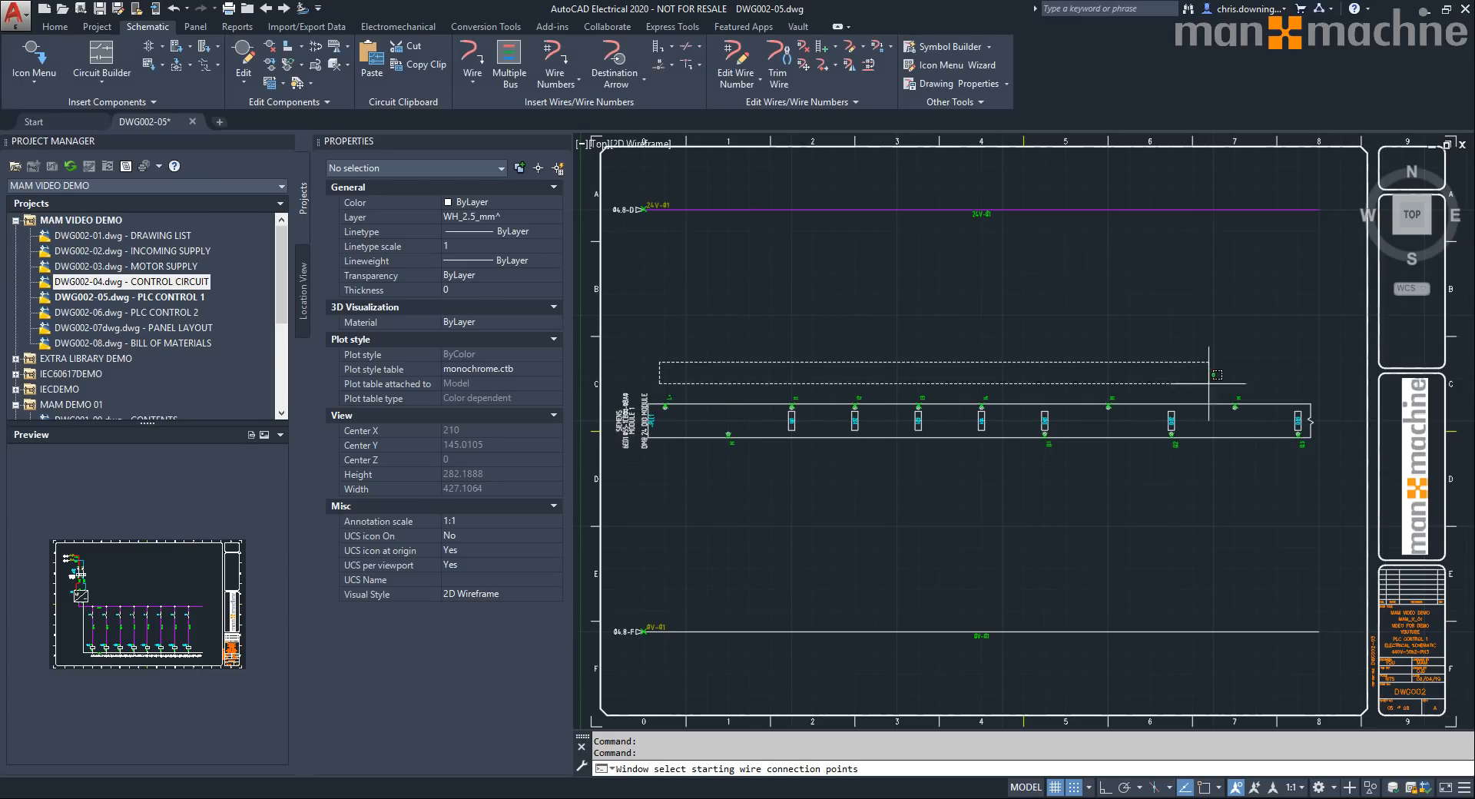
# - Wire the PLC module's seven upper terminals to the 24V rail with a multiple wire bus and move the rail's wire number further along it
pyautogui.click(1315, 445)
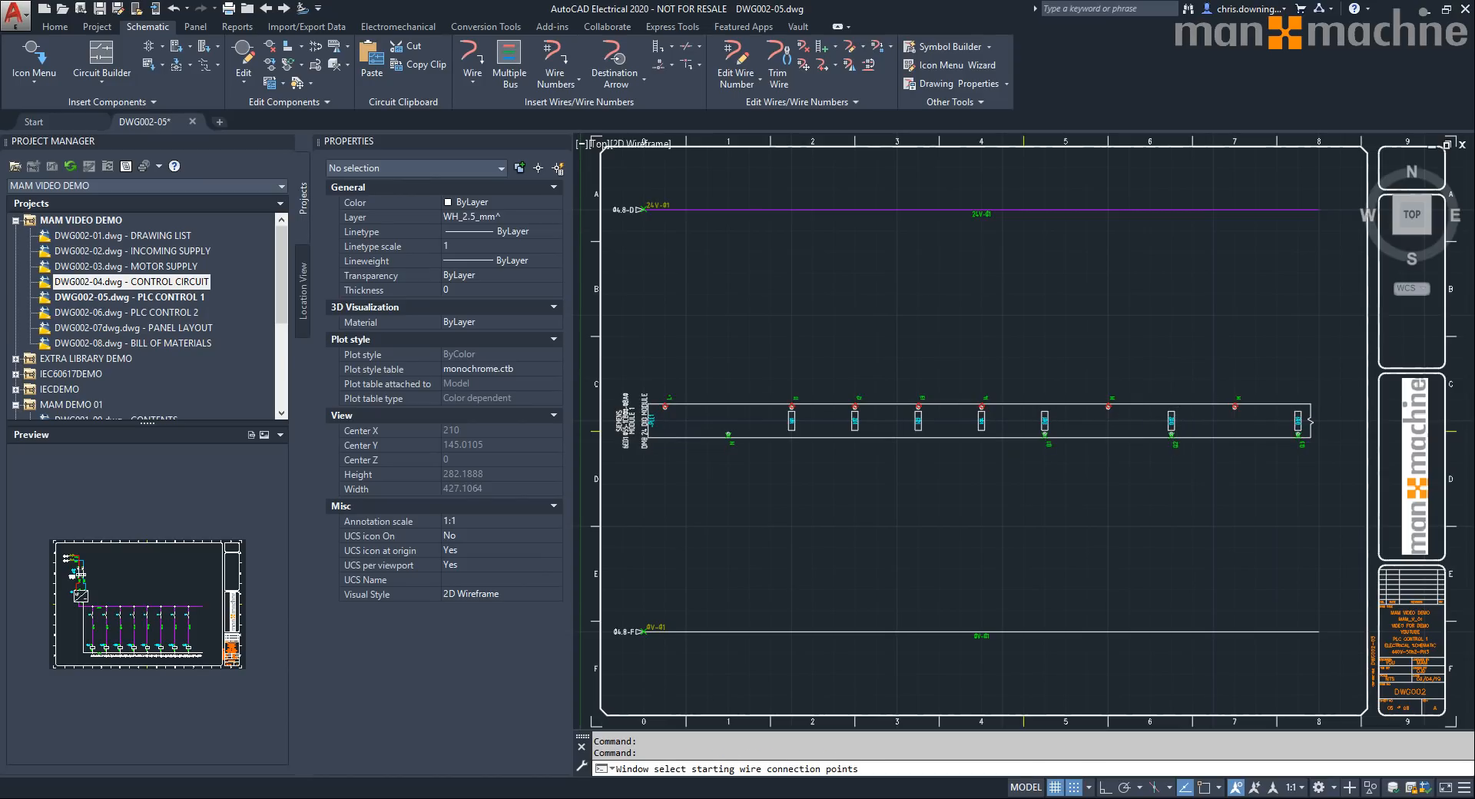
pyautogui.rightClick(1135, 339)
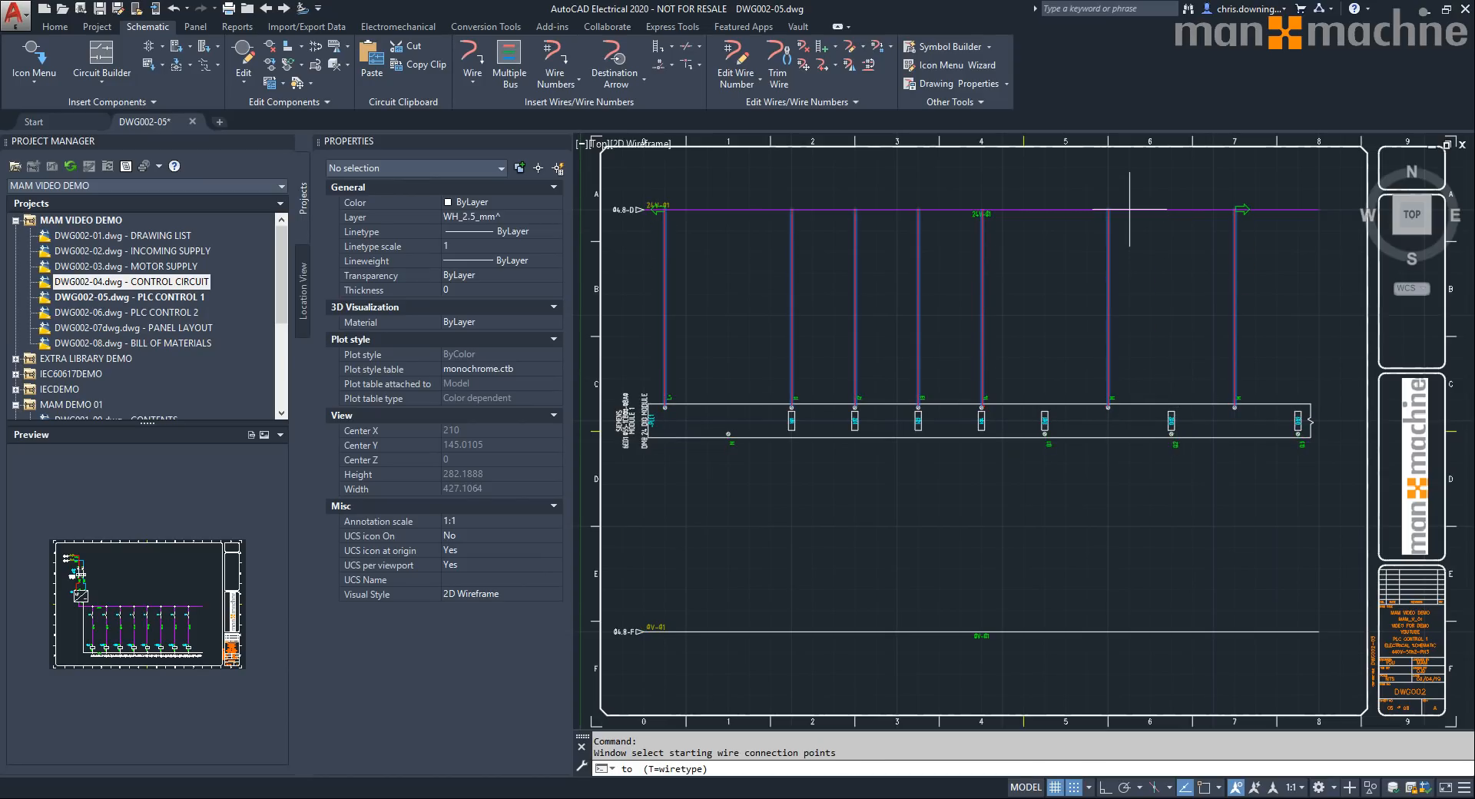
pyautogui.click(1175, 272)
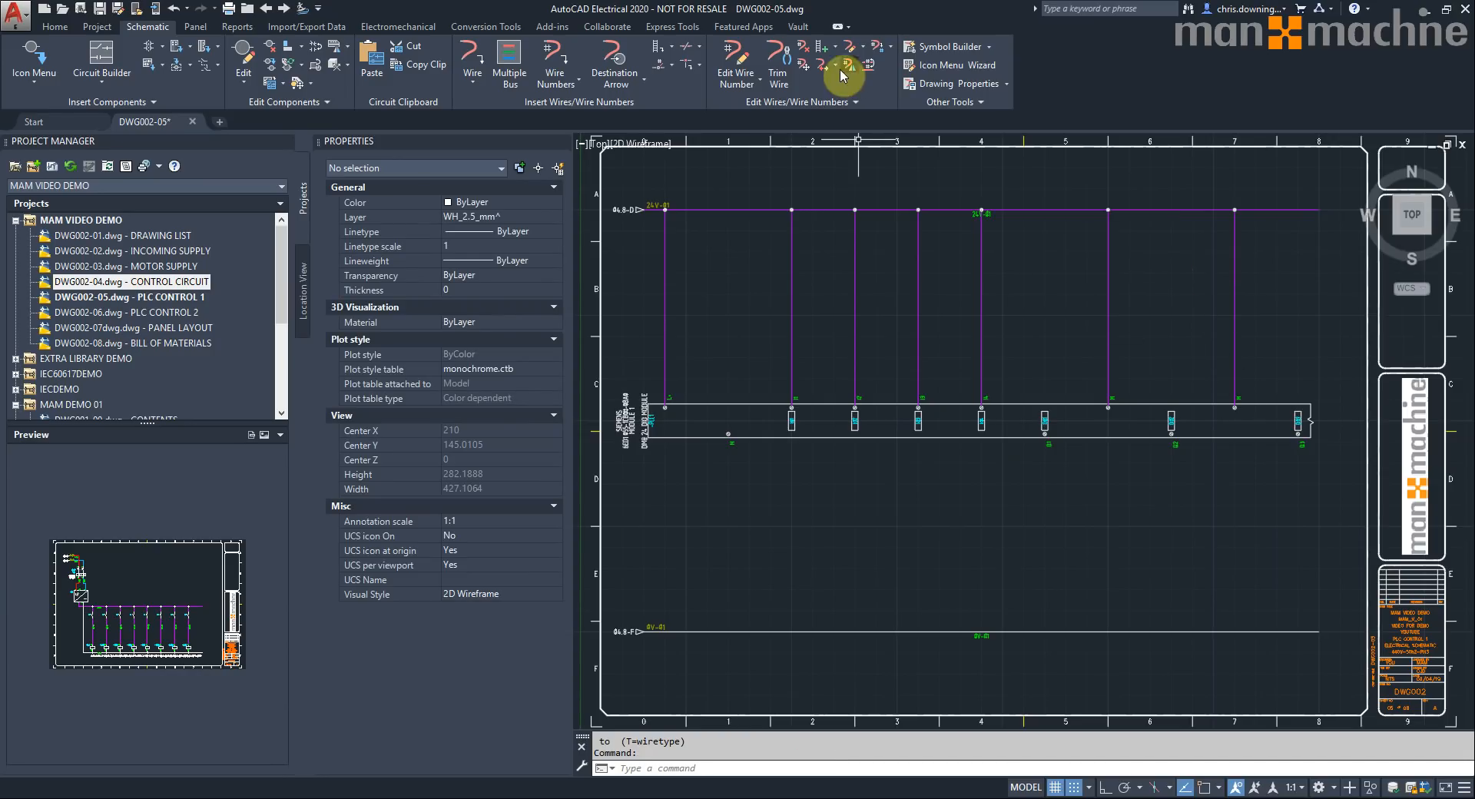
pyautogui.click(802, 64)
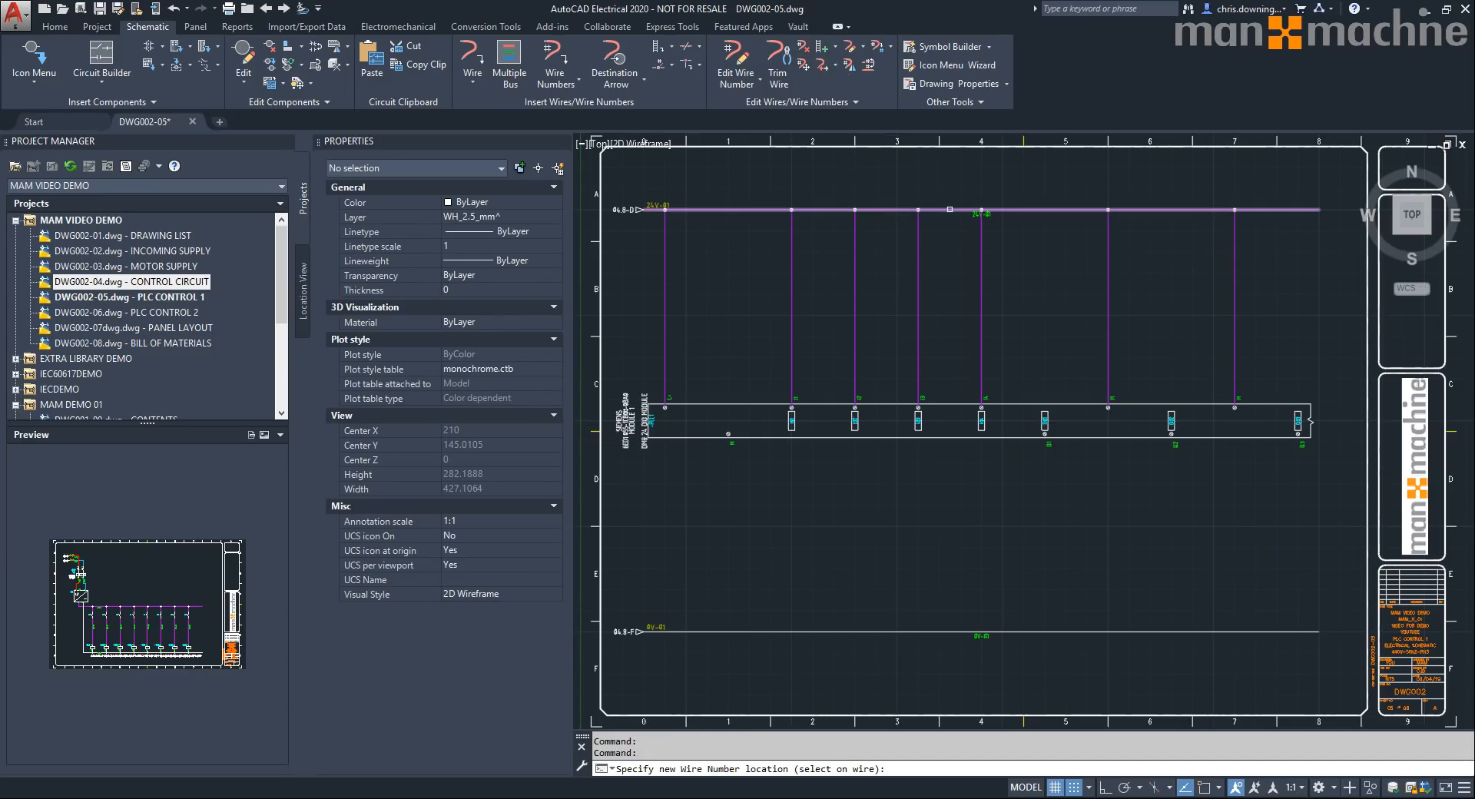
pyautogui.click(1045, 209)
# - Wire the PLC module's four lower terminals down to the 0V rail with a multiple wire bus starting at the component
pyautogui.click(509, 57)
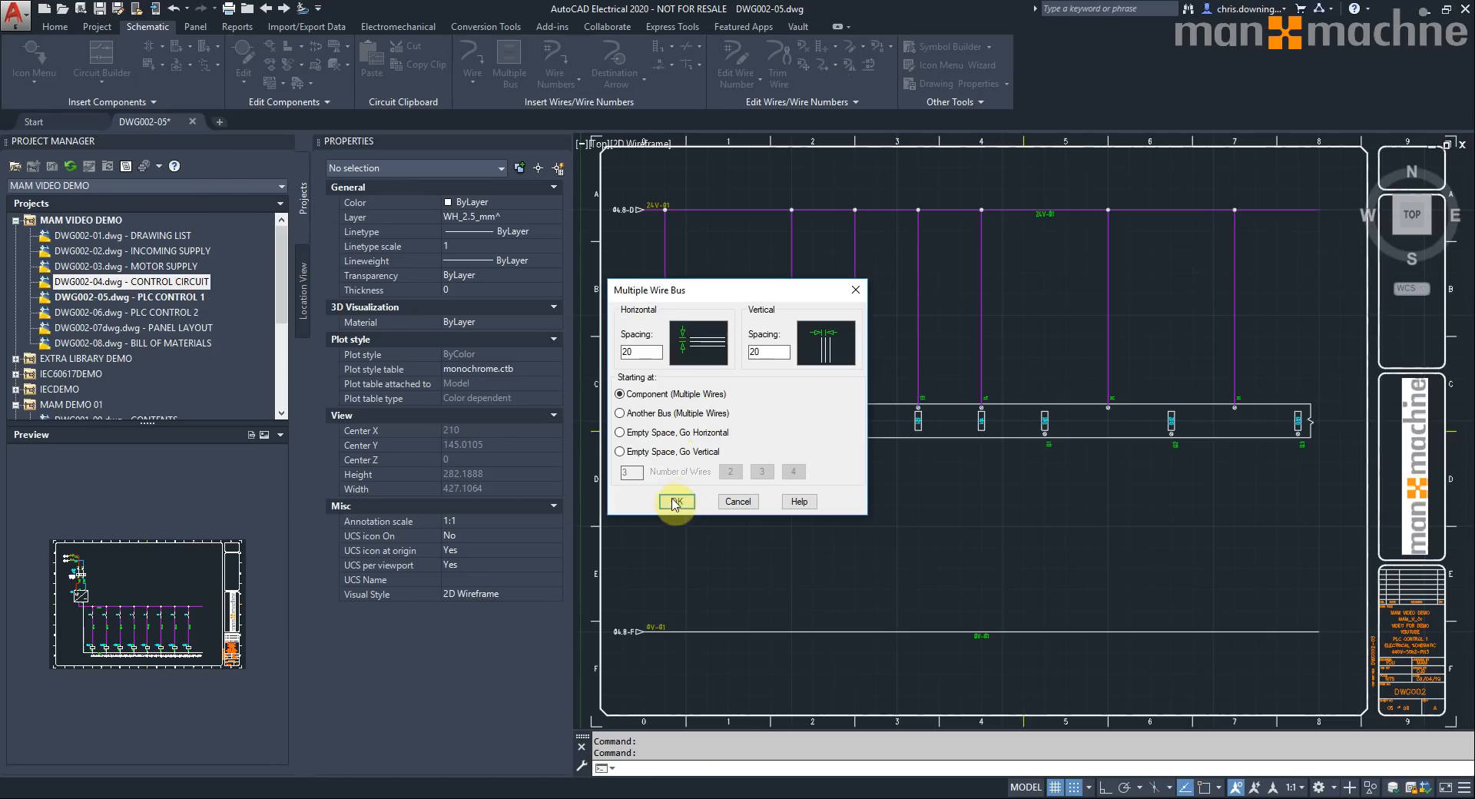
pyautogui.click(676, 501)
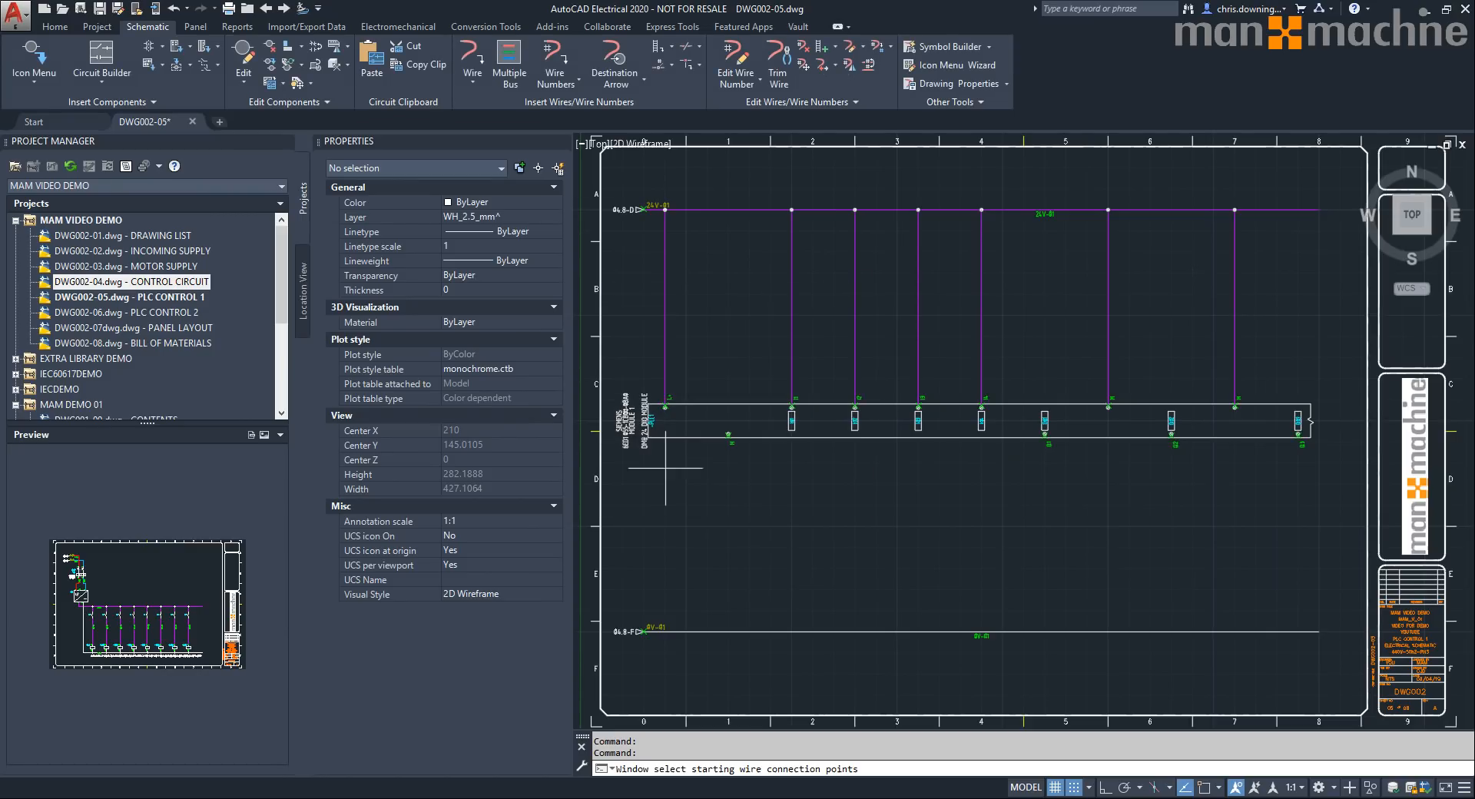
pyautogui.click(691, 426)
pyautogui.click(1375, 460)
pyautogui.click(1121, 636)
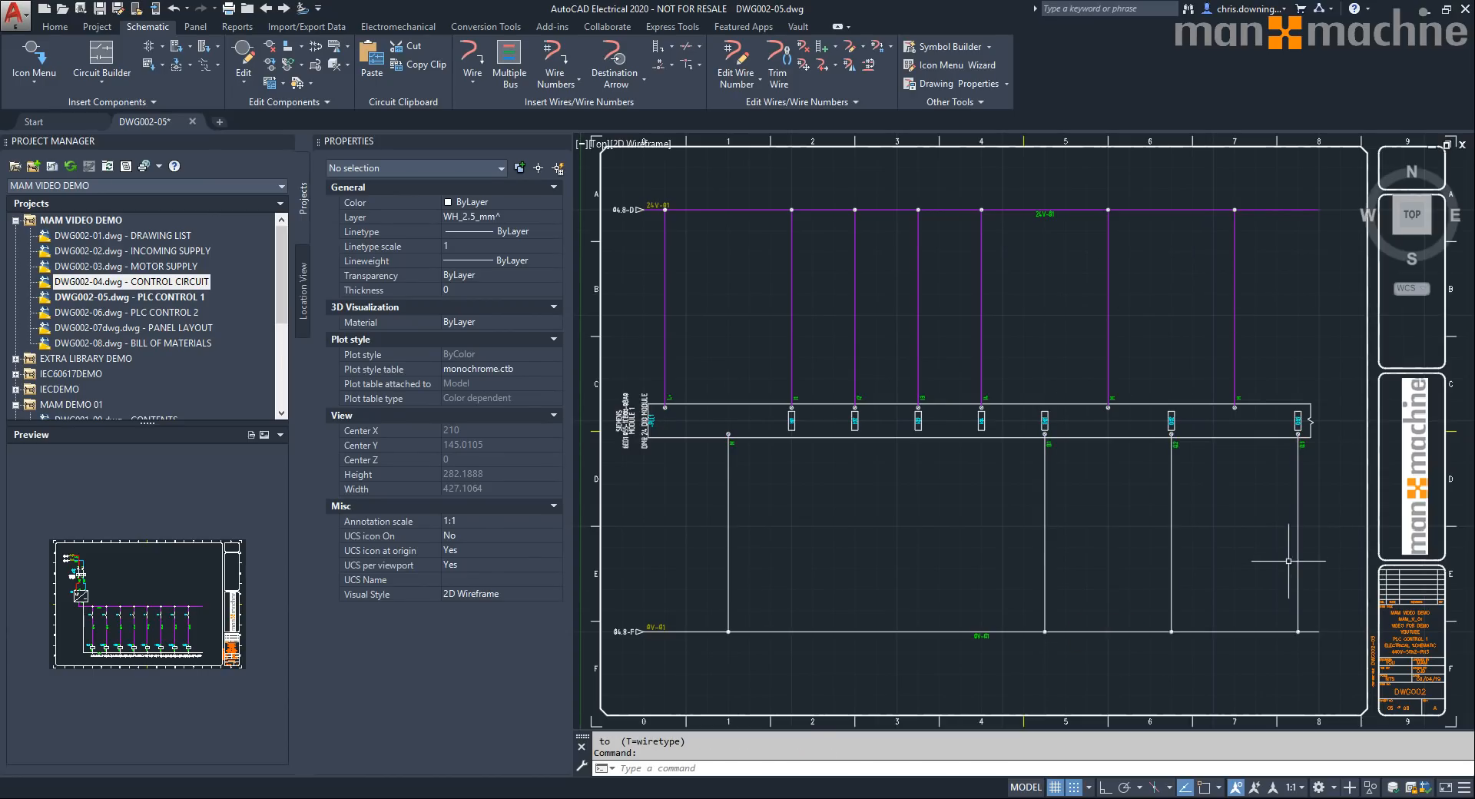
# - Insert a single-pole Fuse symbol on the first vertical wire between the 24V rail and the PLC module, accepting the component details
pyautogui.moveTo(1297, 560)
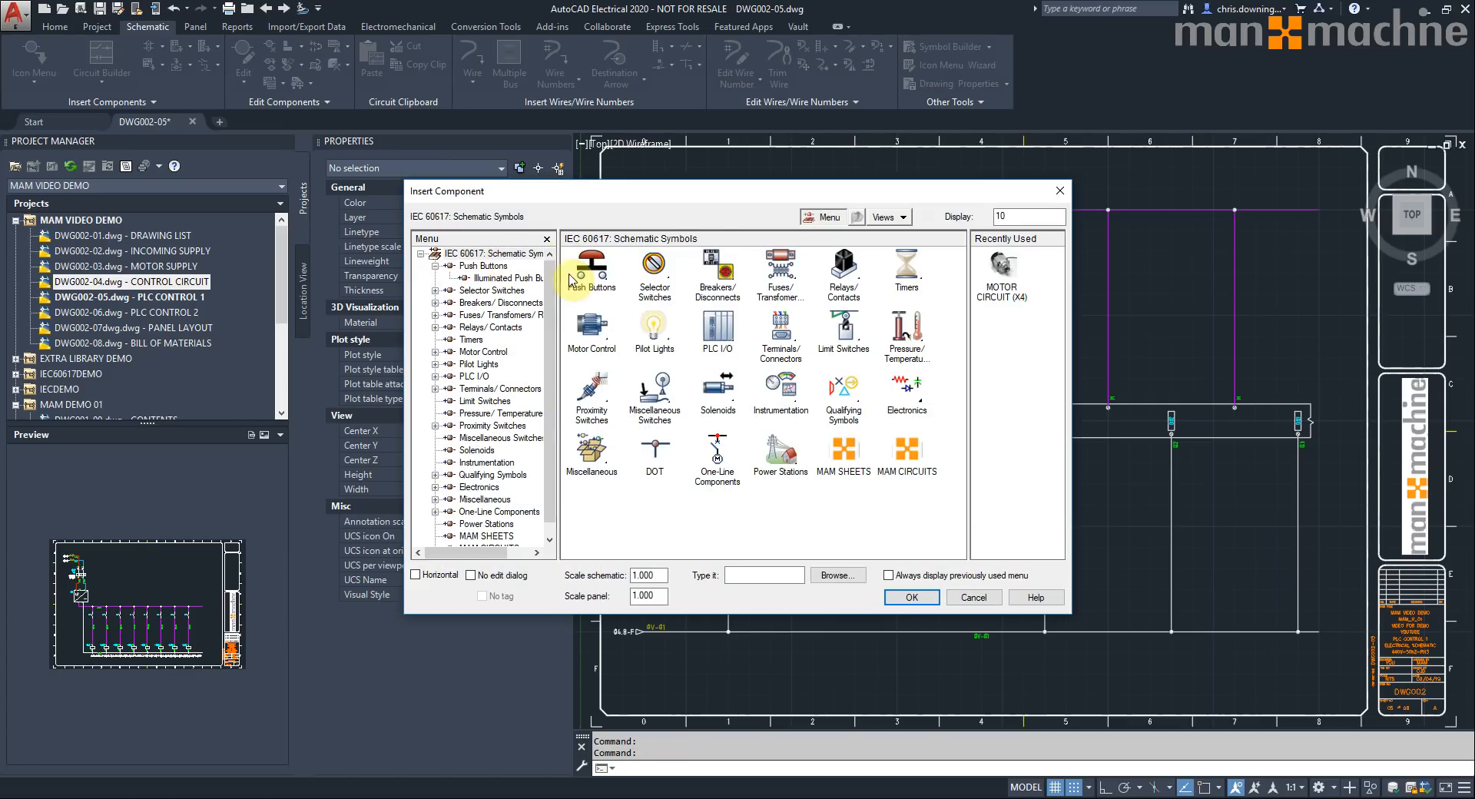
pyautogui.click(785, 263)
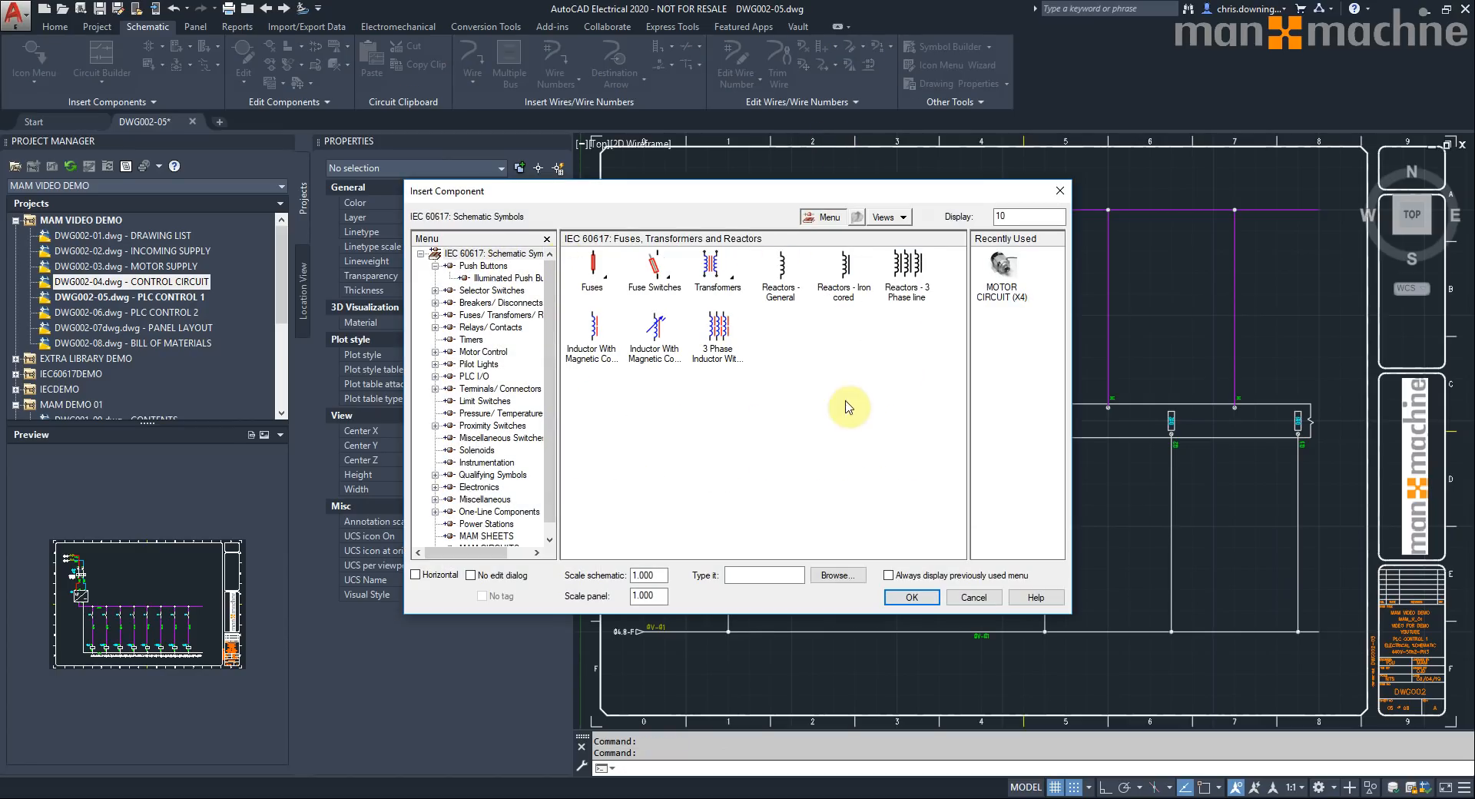
pyautogui.click(592, 265)
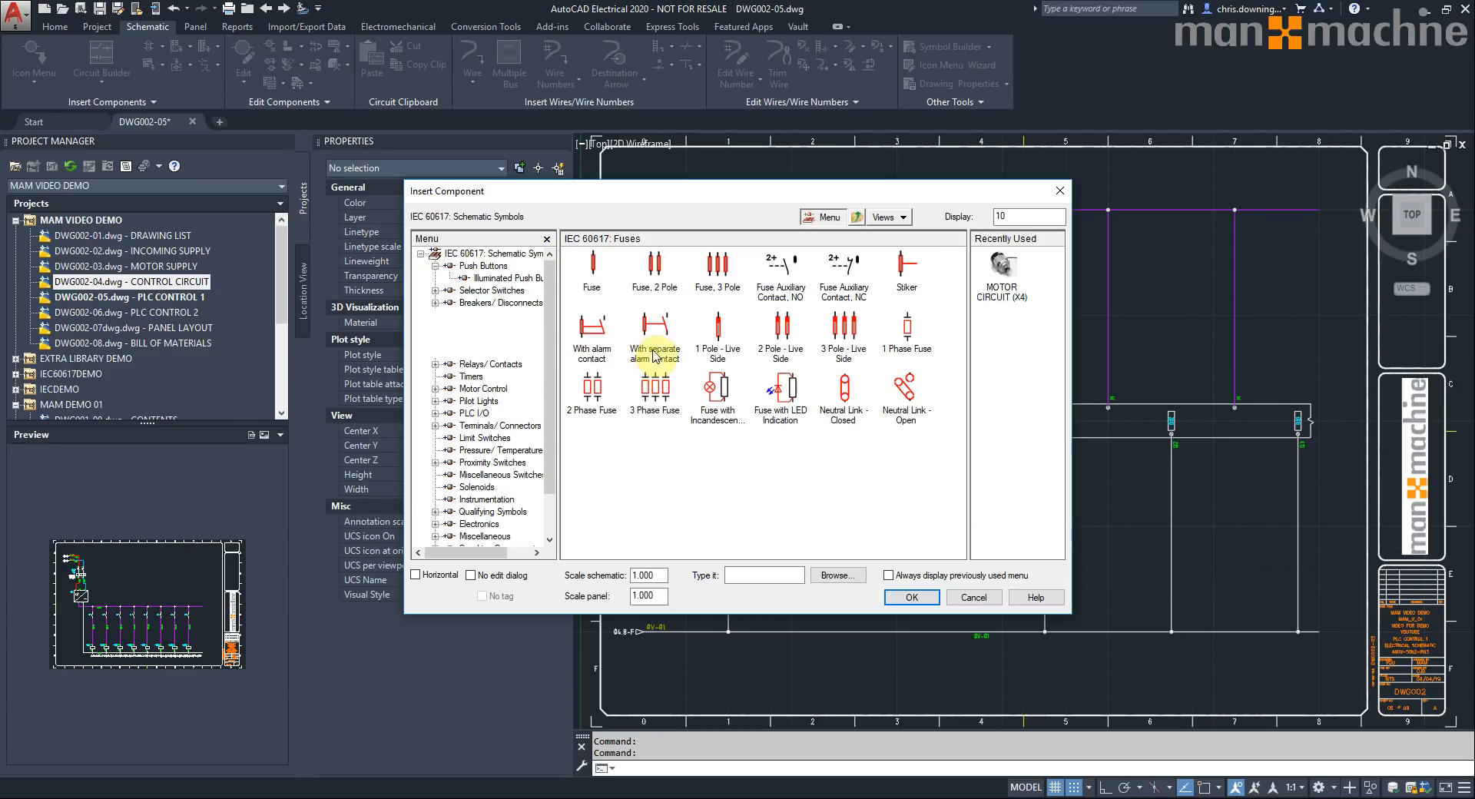
pyautogui.click(598, 270)
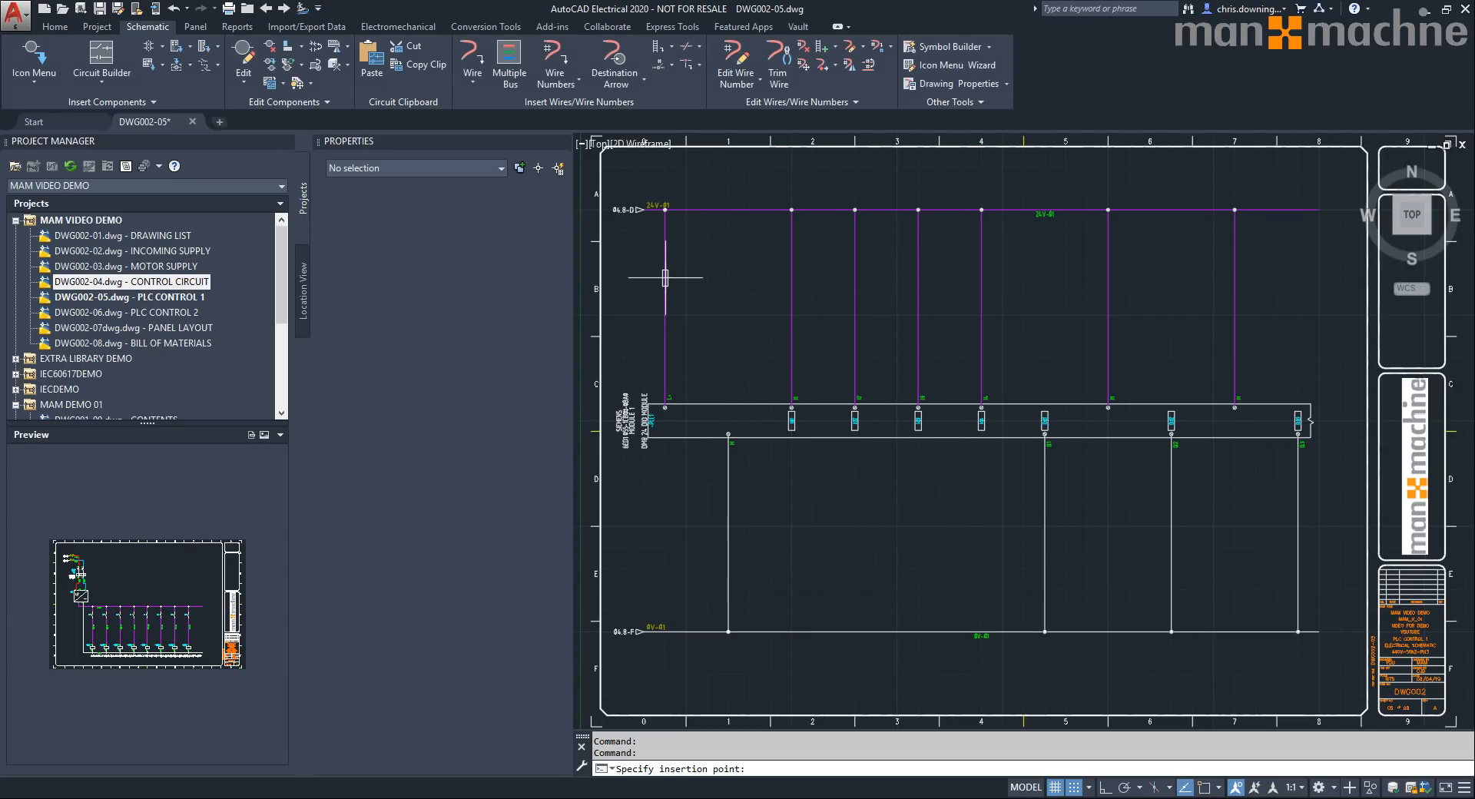
pyautogui.click(665, 319)
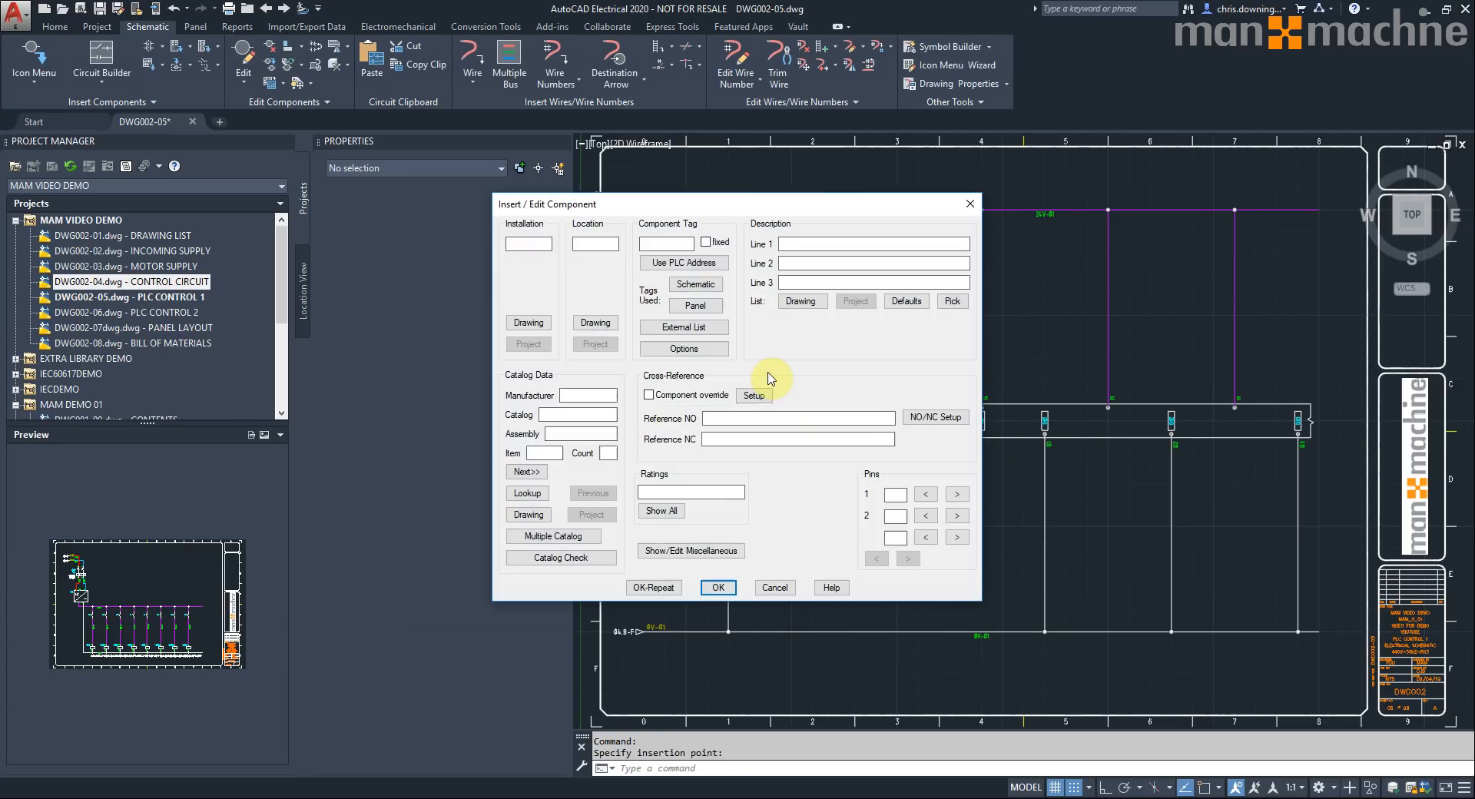
pyautogui.click(718, 586)
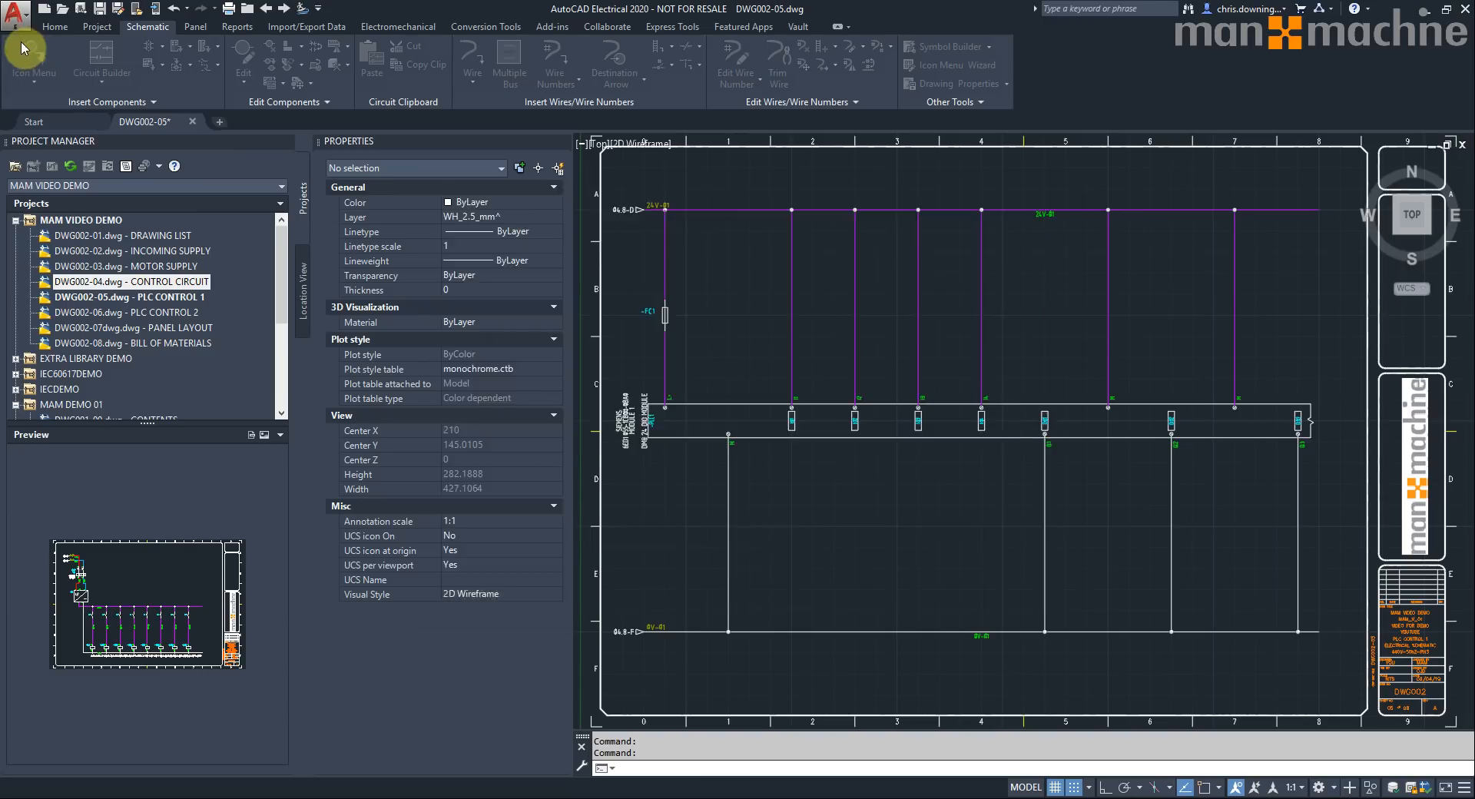
# - Insert a Neutral Link - Closed symbol on the first wire between the PLC module and the 0V rail, keeping component tag XG1
pyautogui.click(33, 52)
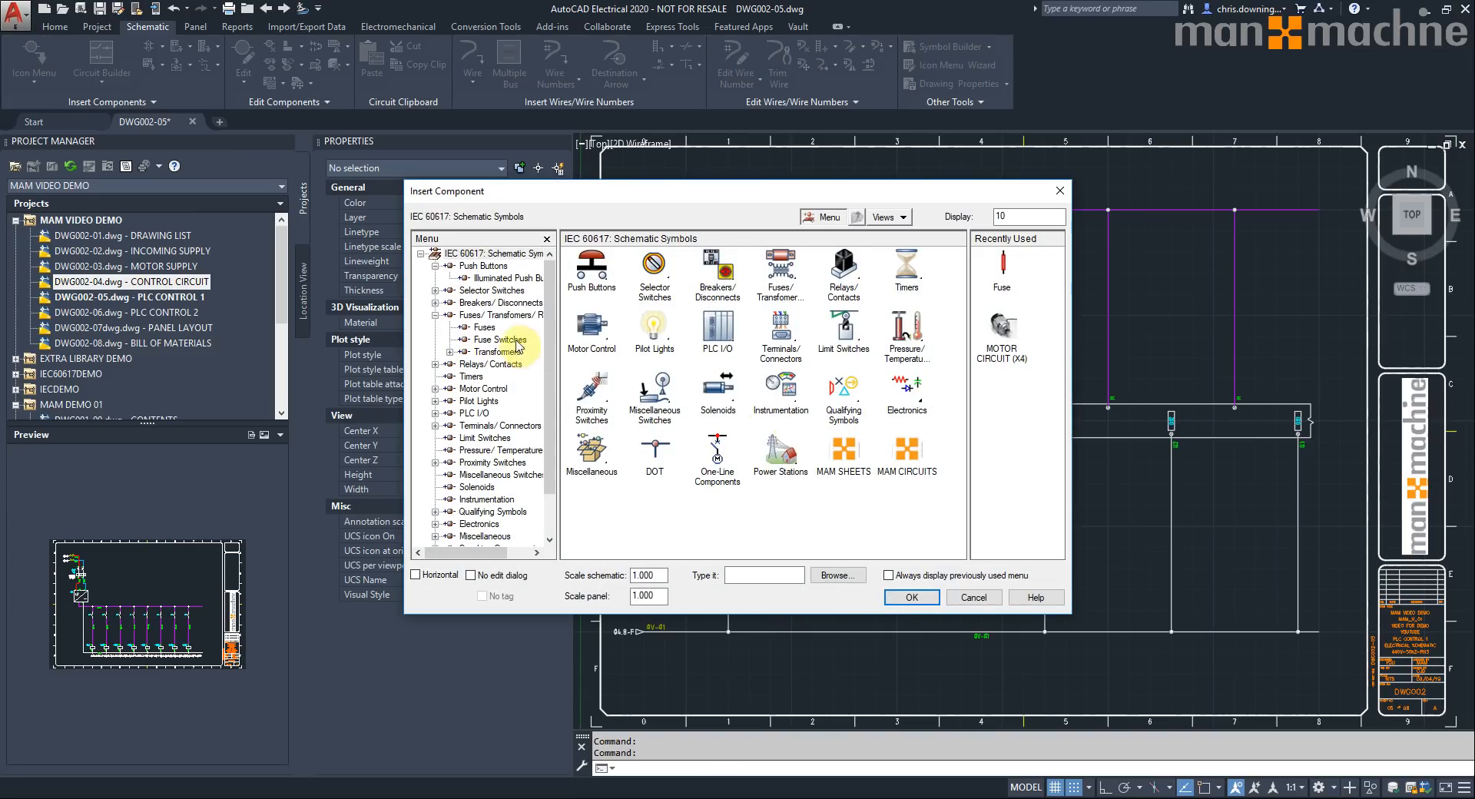
pyautogui.click(499, 315)
pyautogui.click(595, 273)
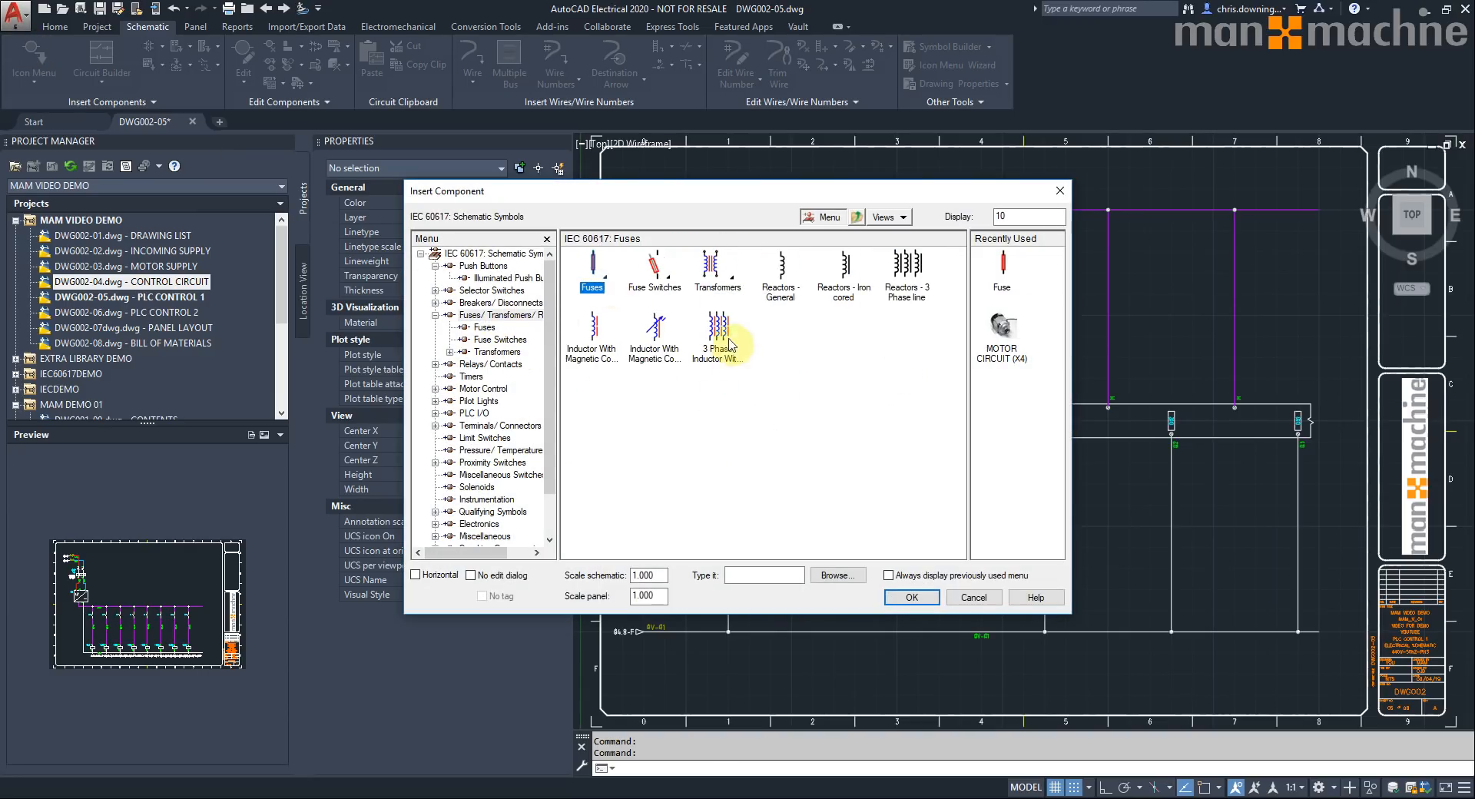
pyautogui.click(845, 392)
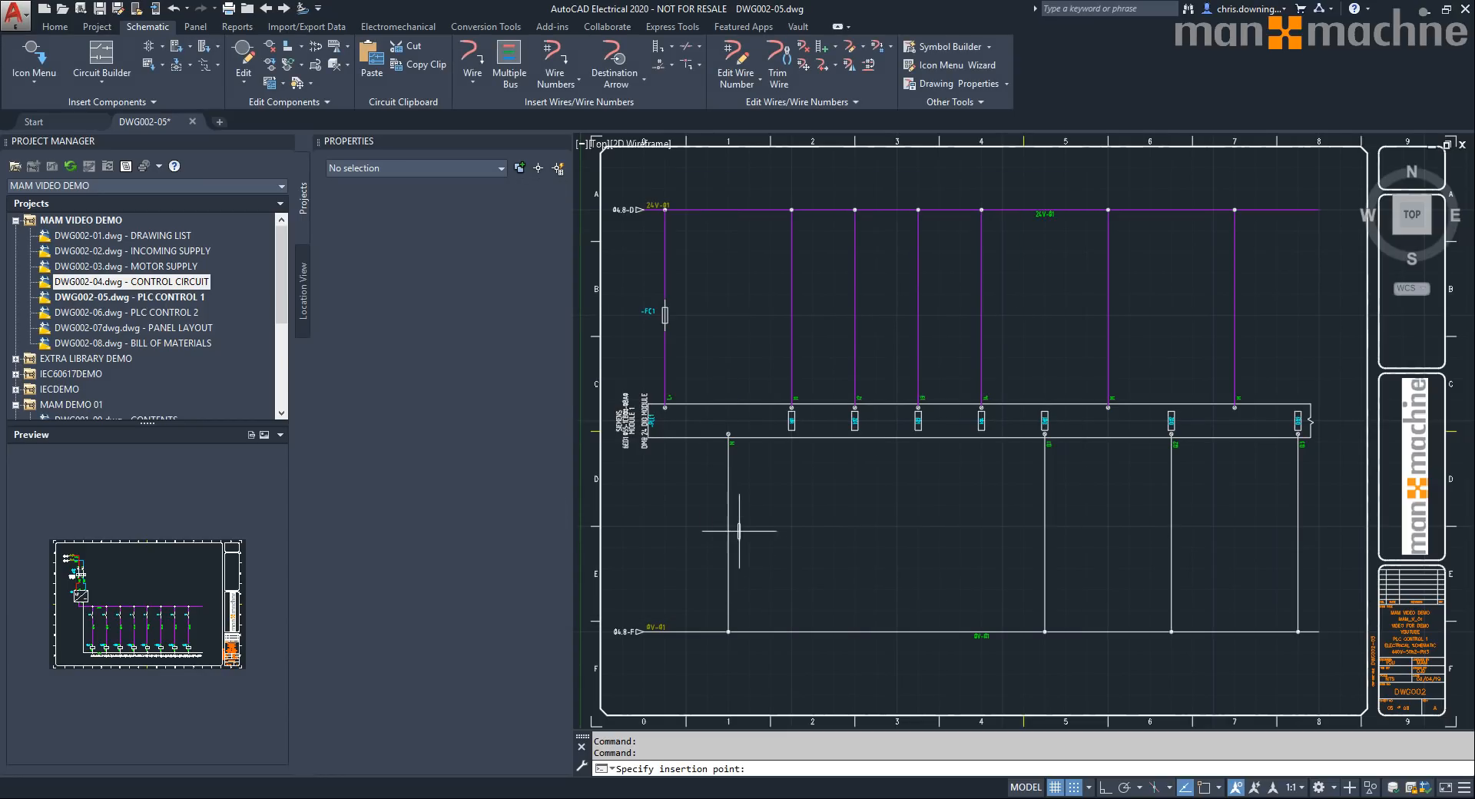
pyautogui.click(830, 575)
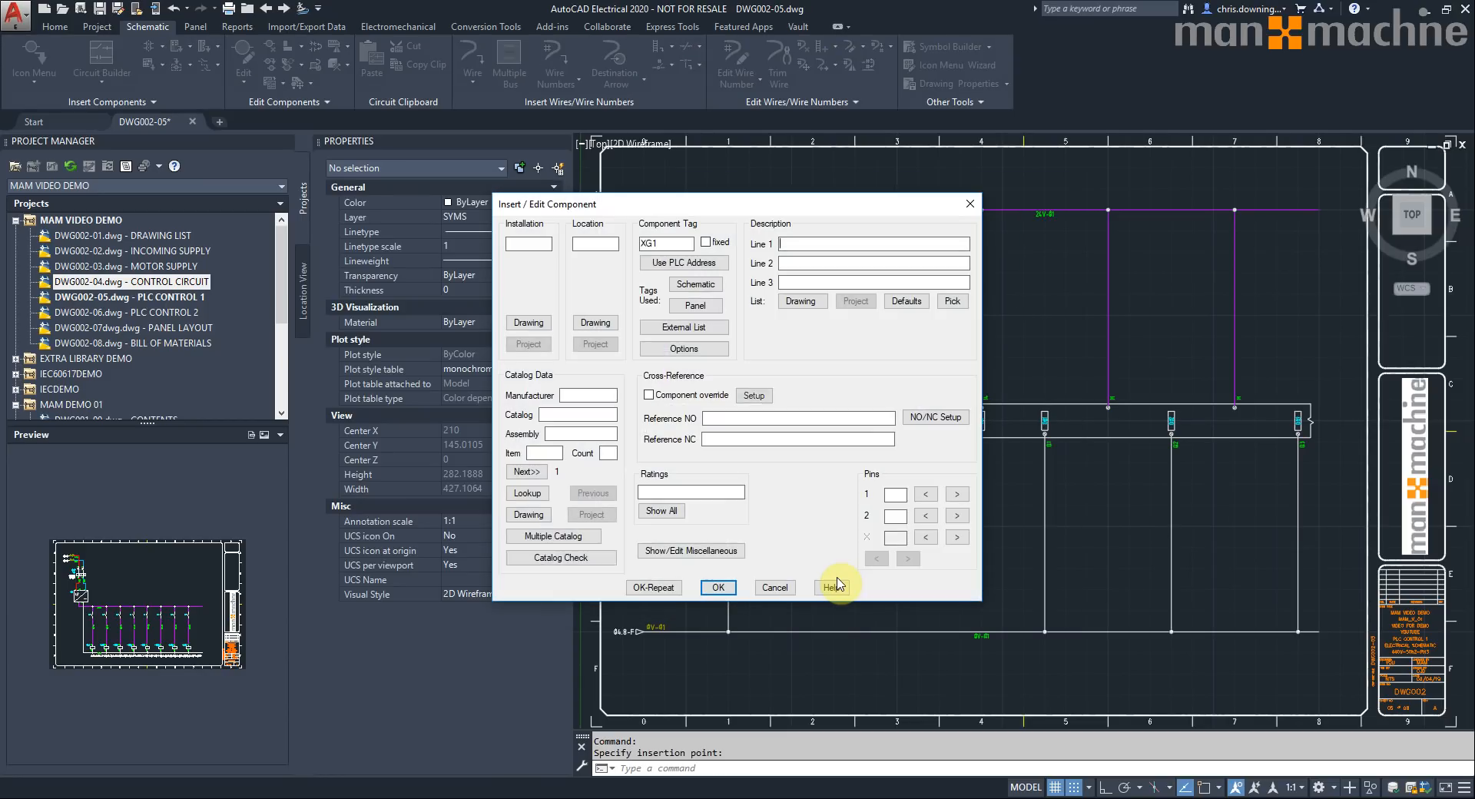
pyautogui.click(718, 587)
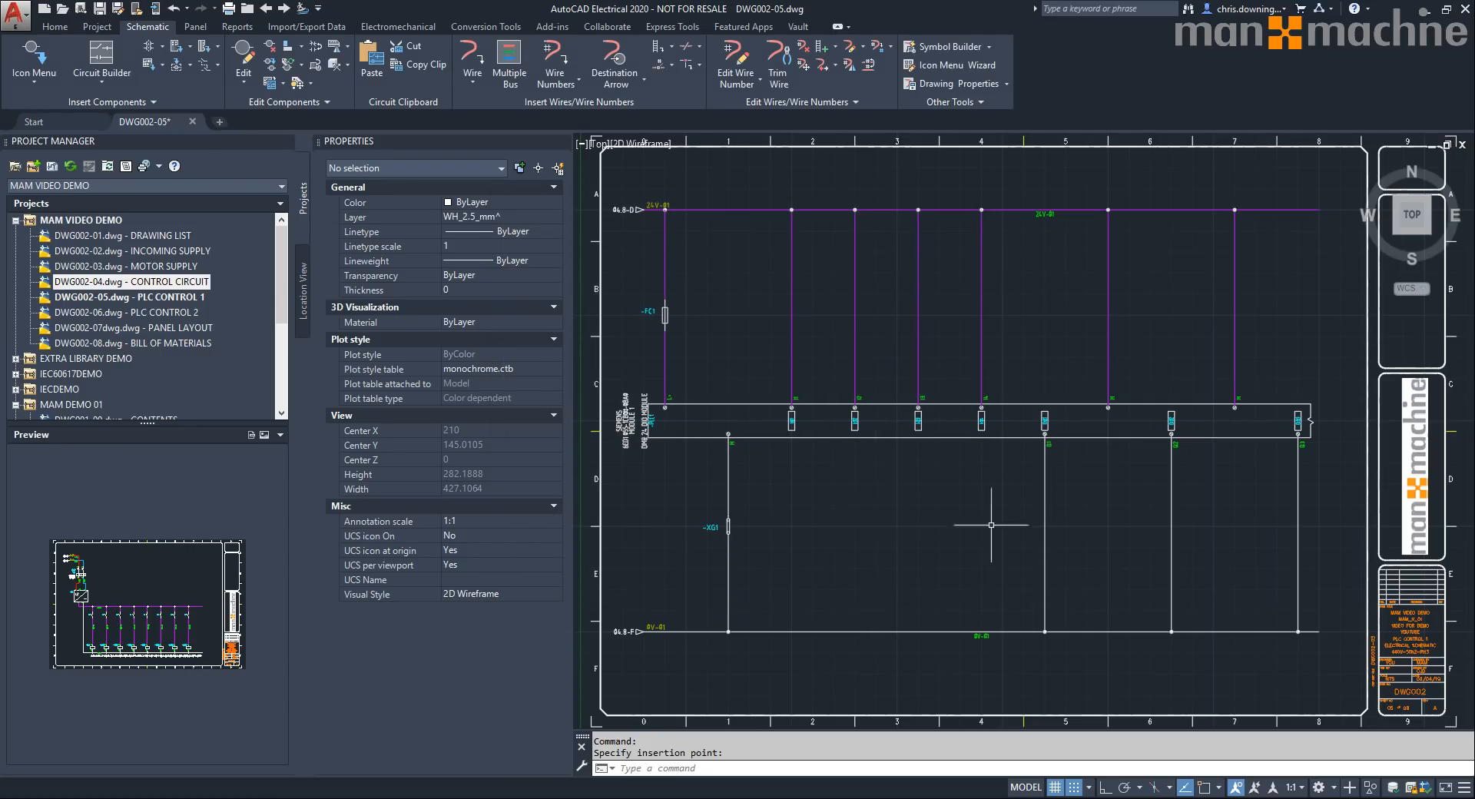
# - Insert a normally open ferrous proximity switch tagged BG1 on the second vertical wire above the PLC module
pyautogui.click(19, 50)
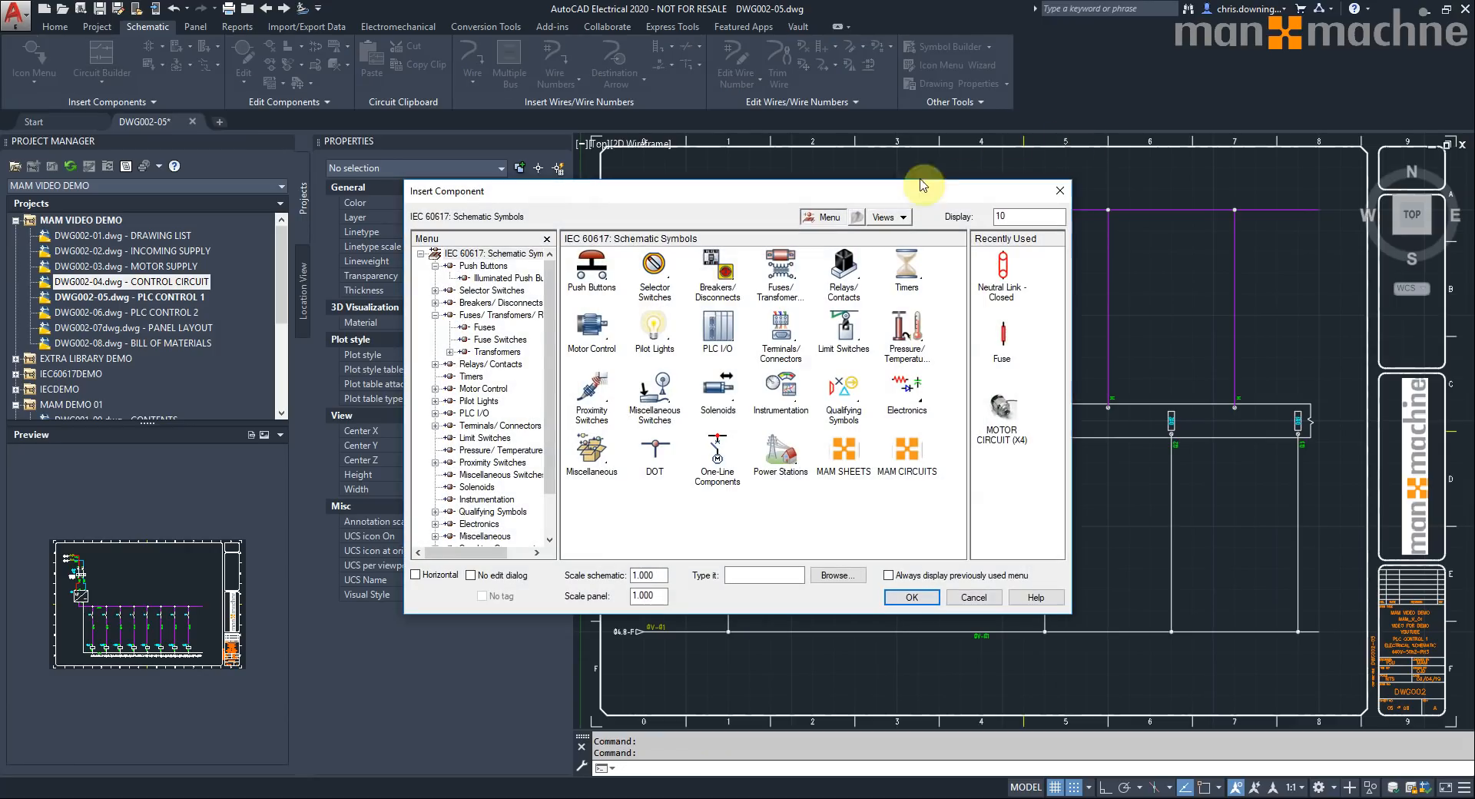
pyautogui.click(435, 315)
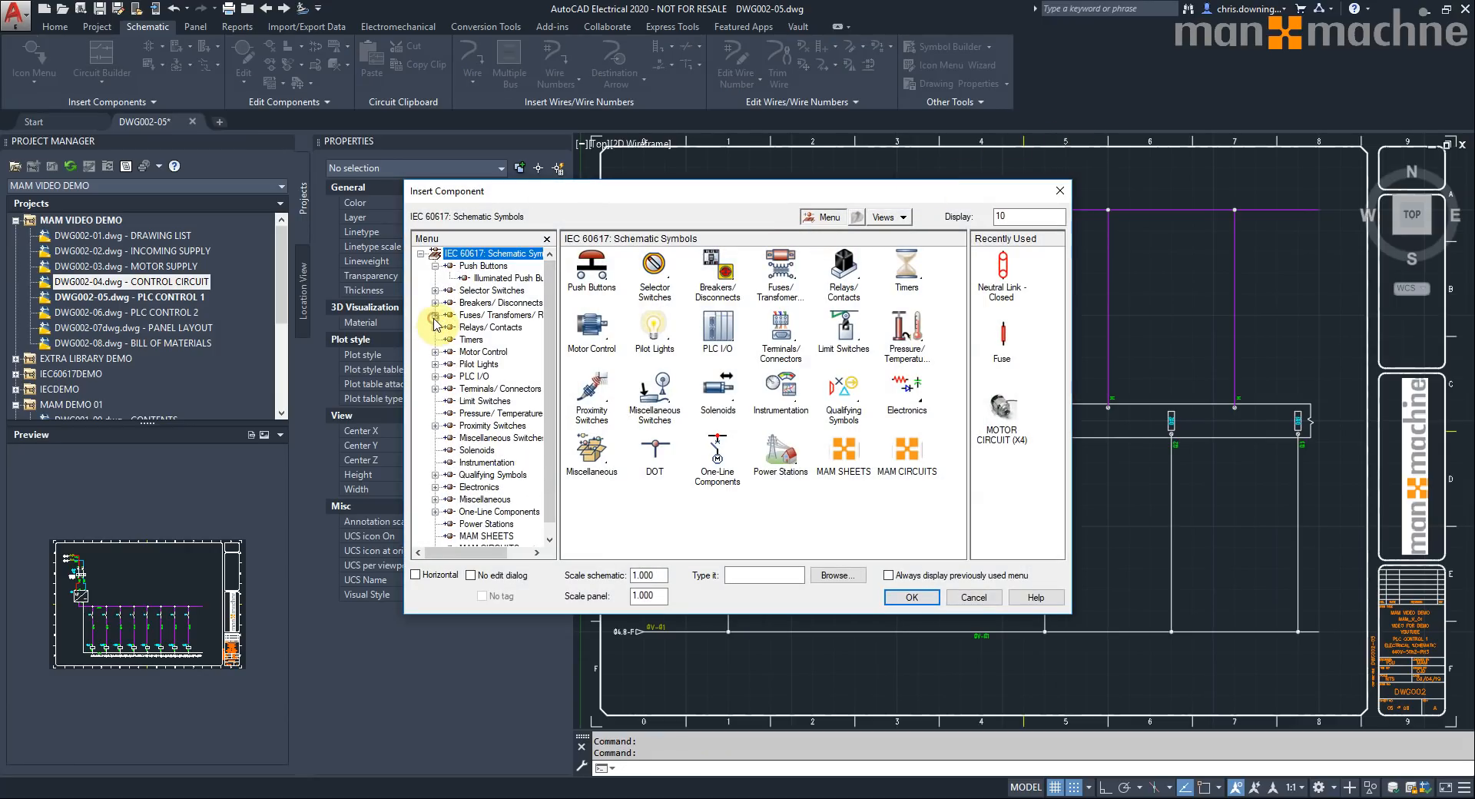
pyautogui.click(434, 425)
pyautogui.click(482, 426)
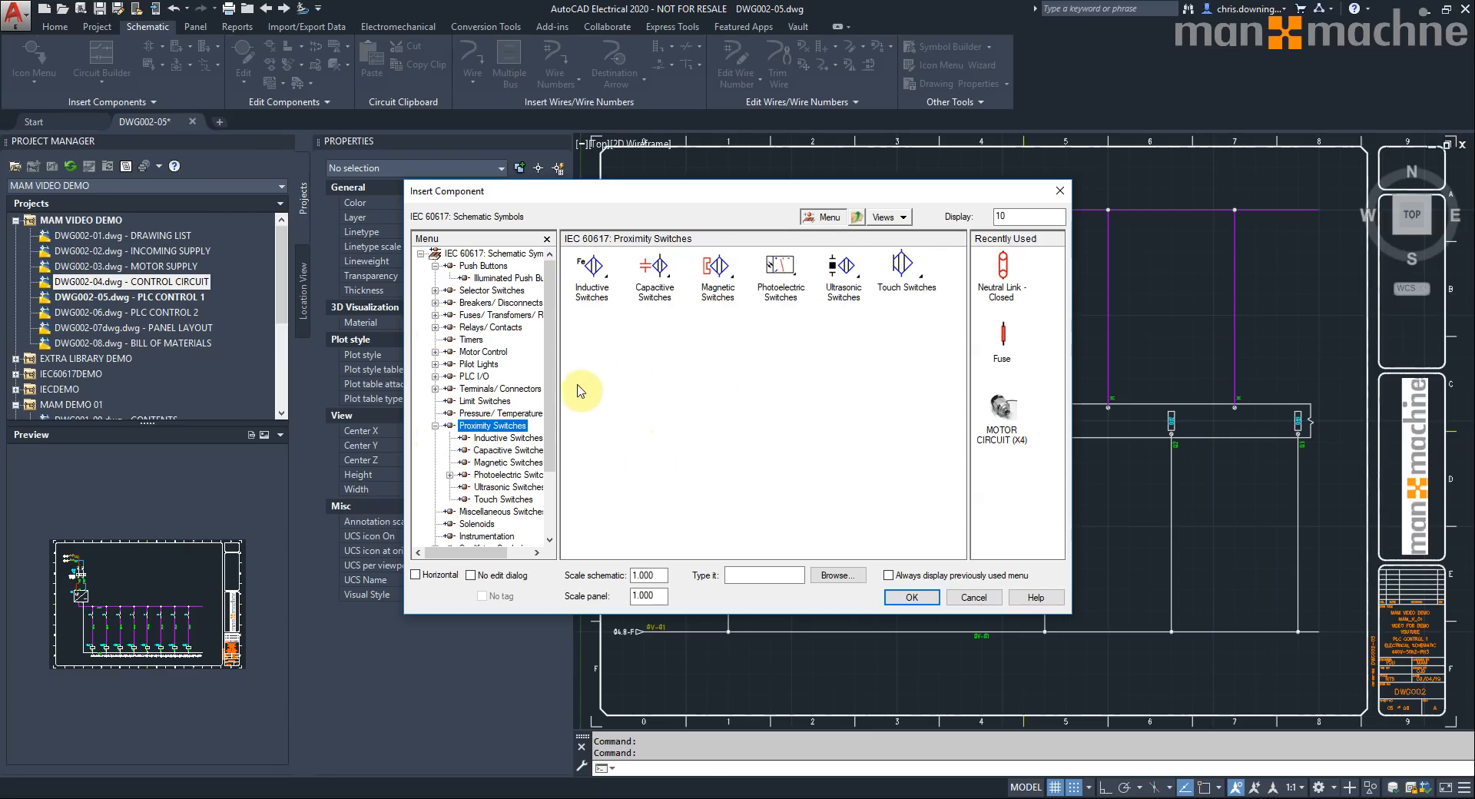
pyautogui.click(593, 278)
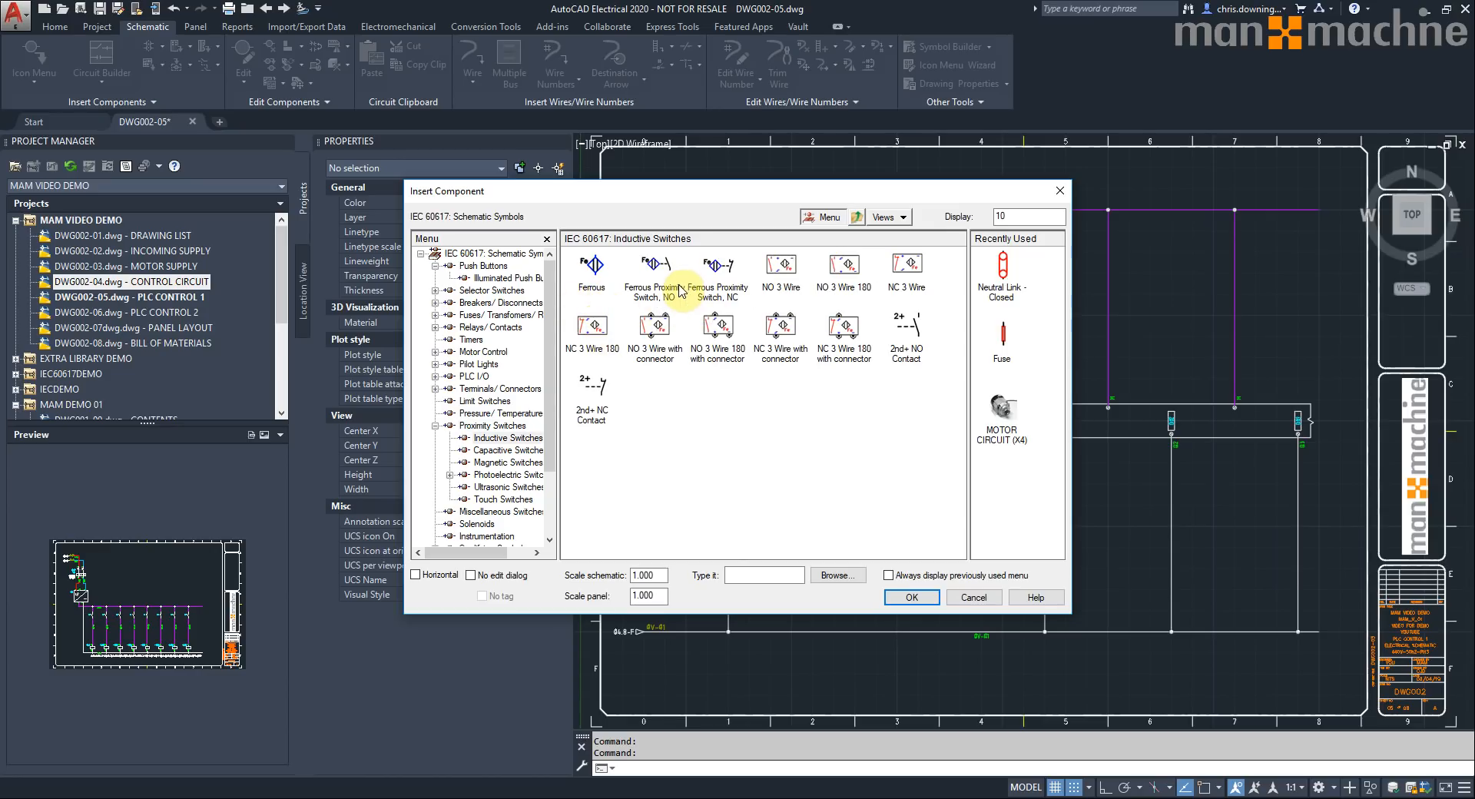
pyautogui.click(679, 292)
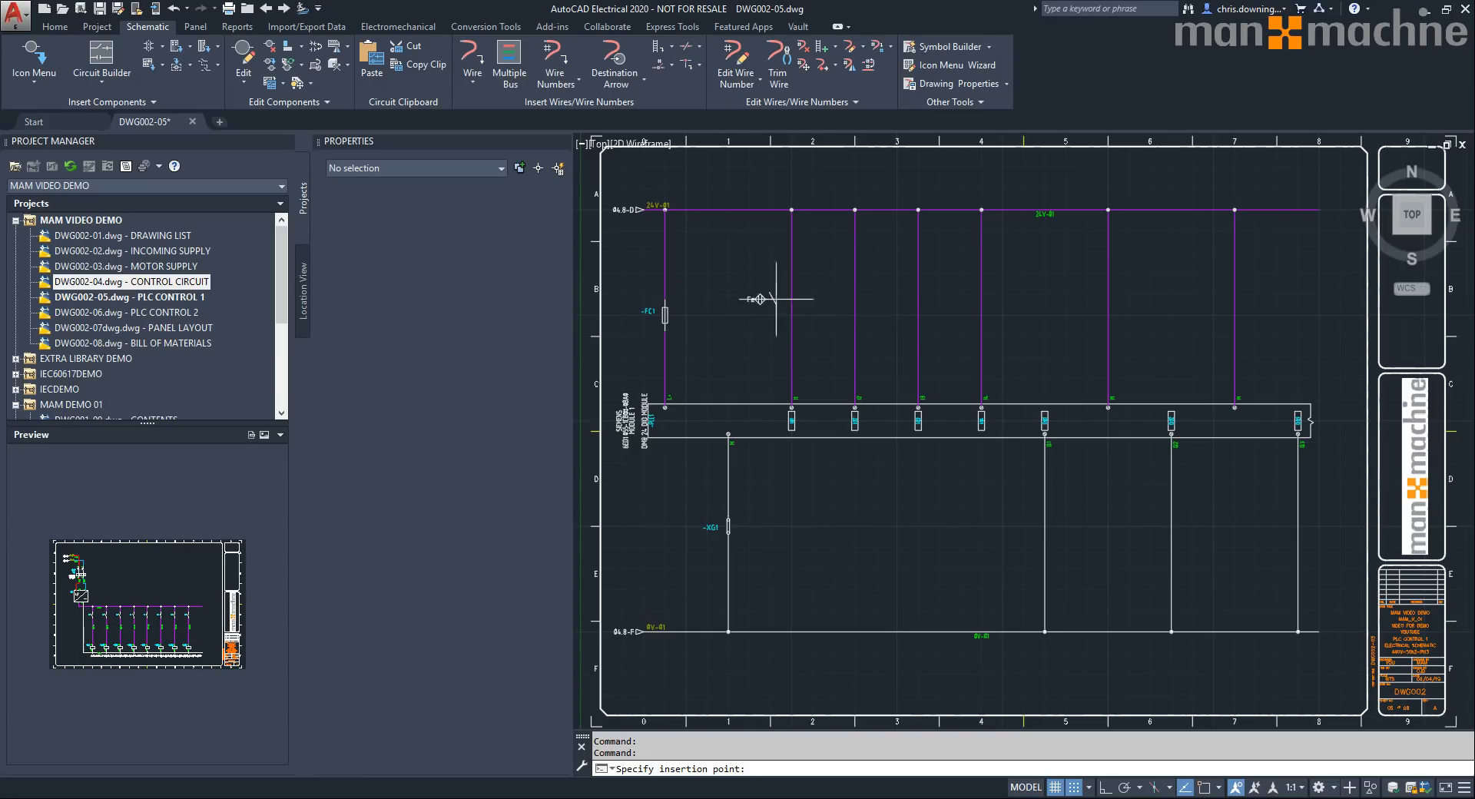
pyautogui.click(790, 271)
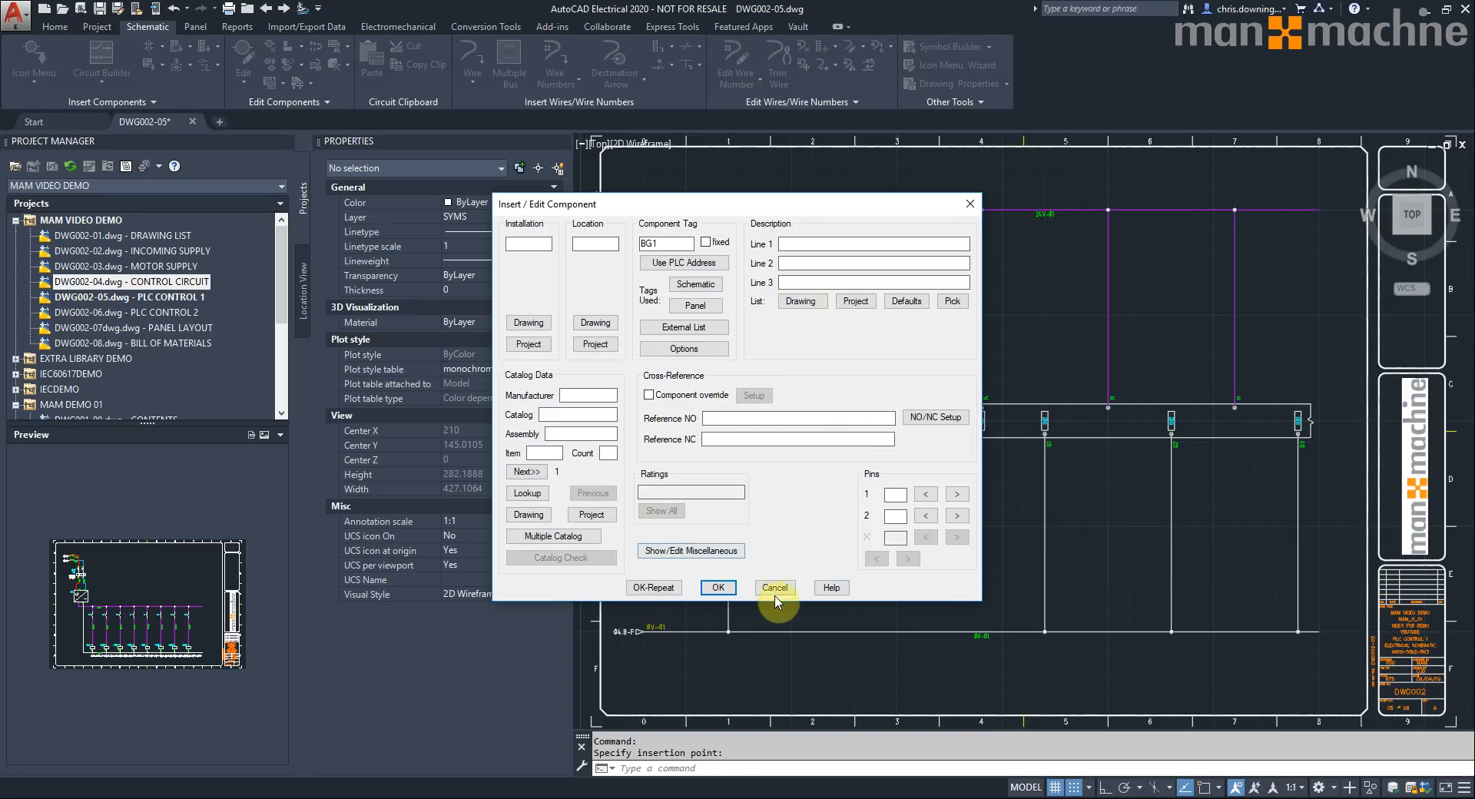
pyautogui.click(719, 587)
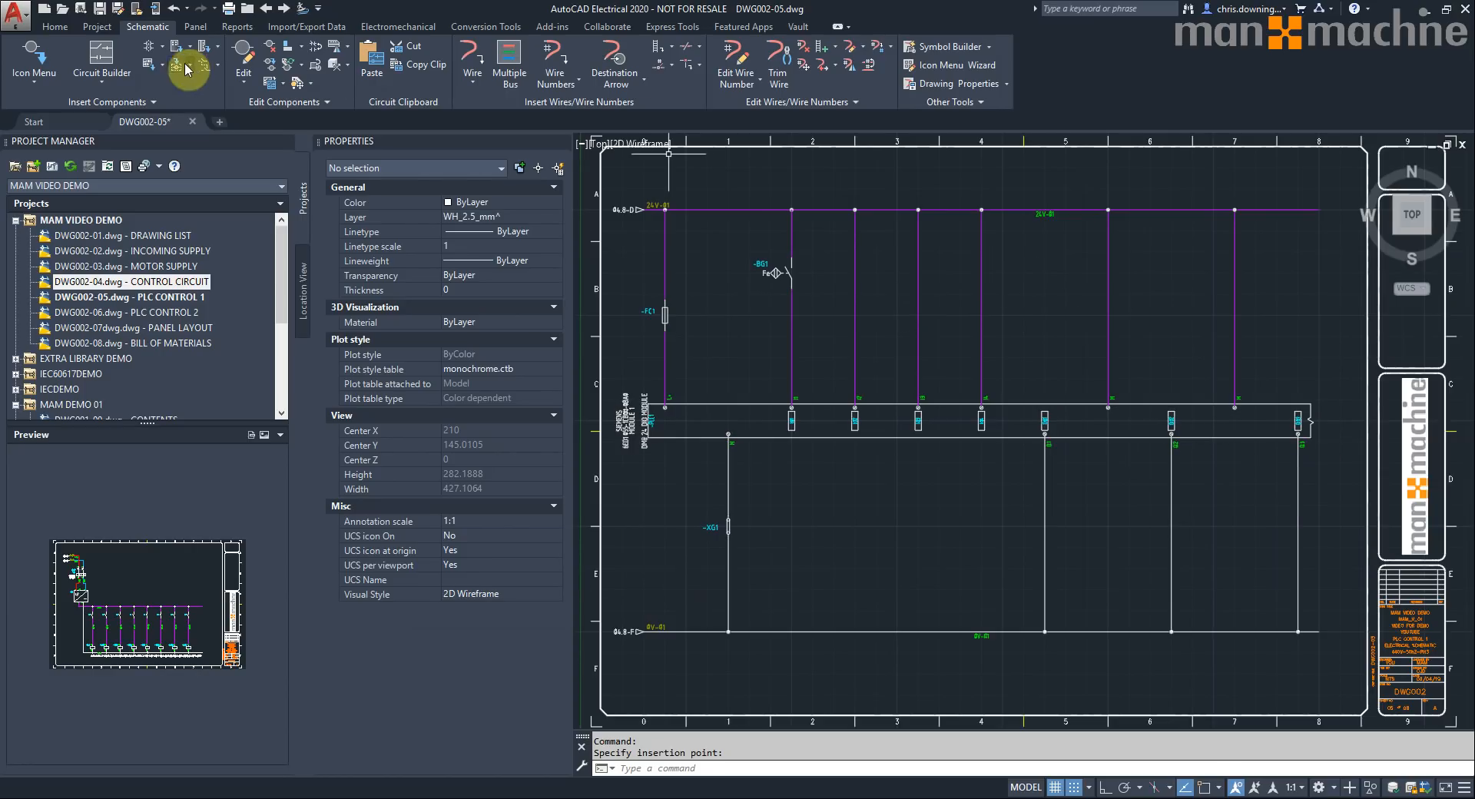
# - Copy the proximity switch onto the five remaining upper wires with Multiple Insert (Pick Master), keeping all copies without showing the edit dialog
pyautogui.click(162, 48)
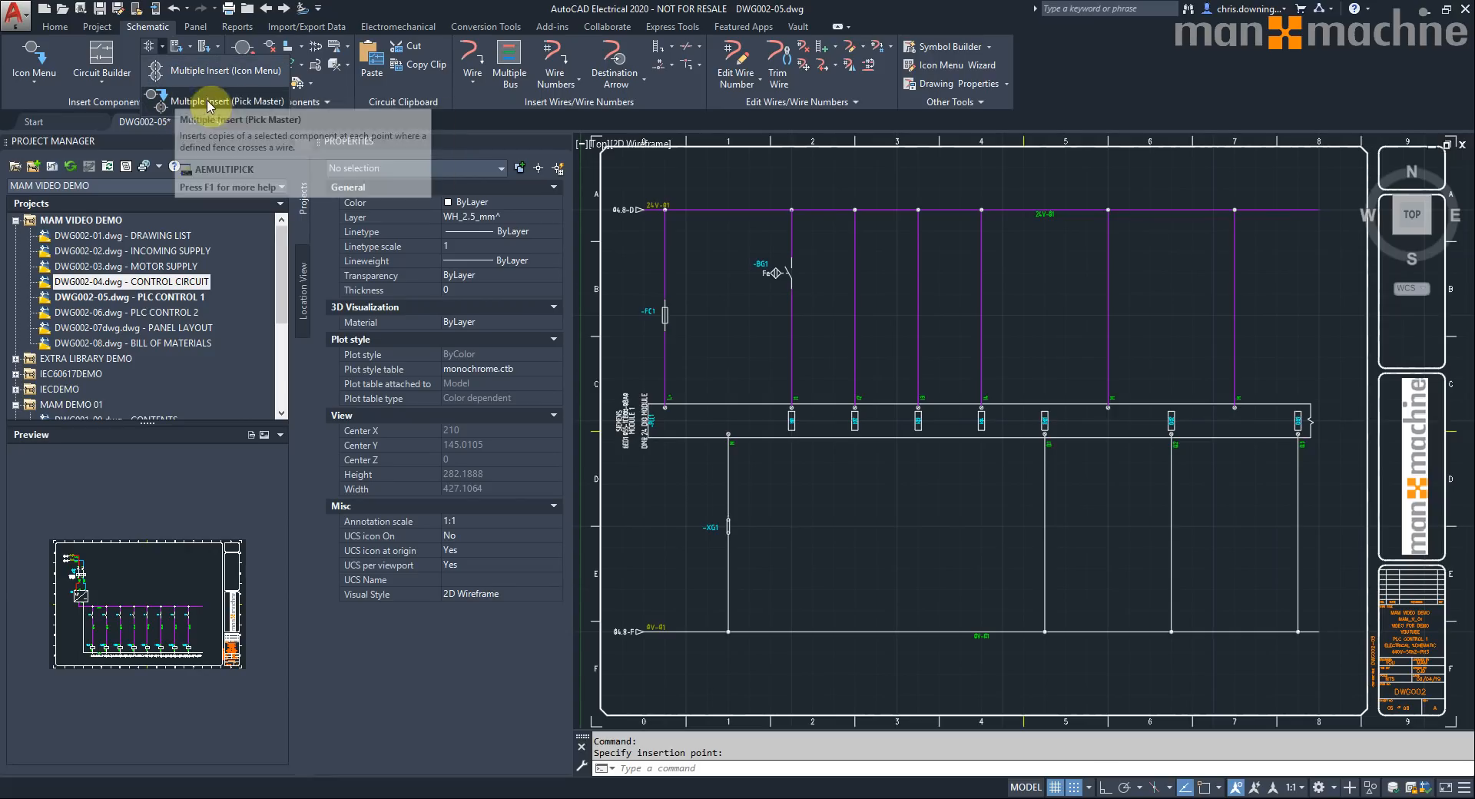
pyautogui.click(177, 110)
pyautogui.click(791, 277)
pyautogui.click(845, 272)
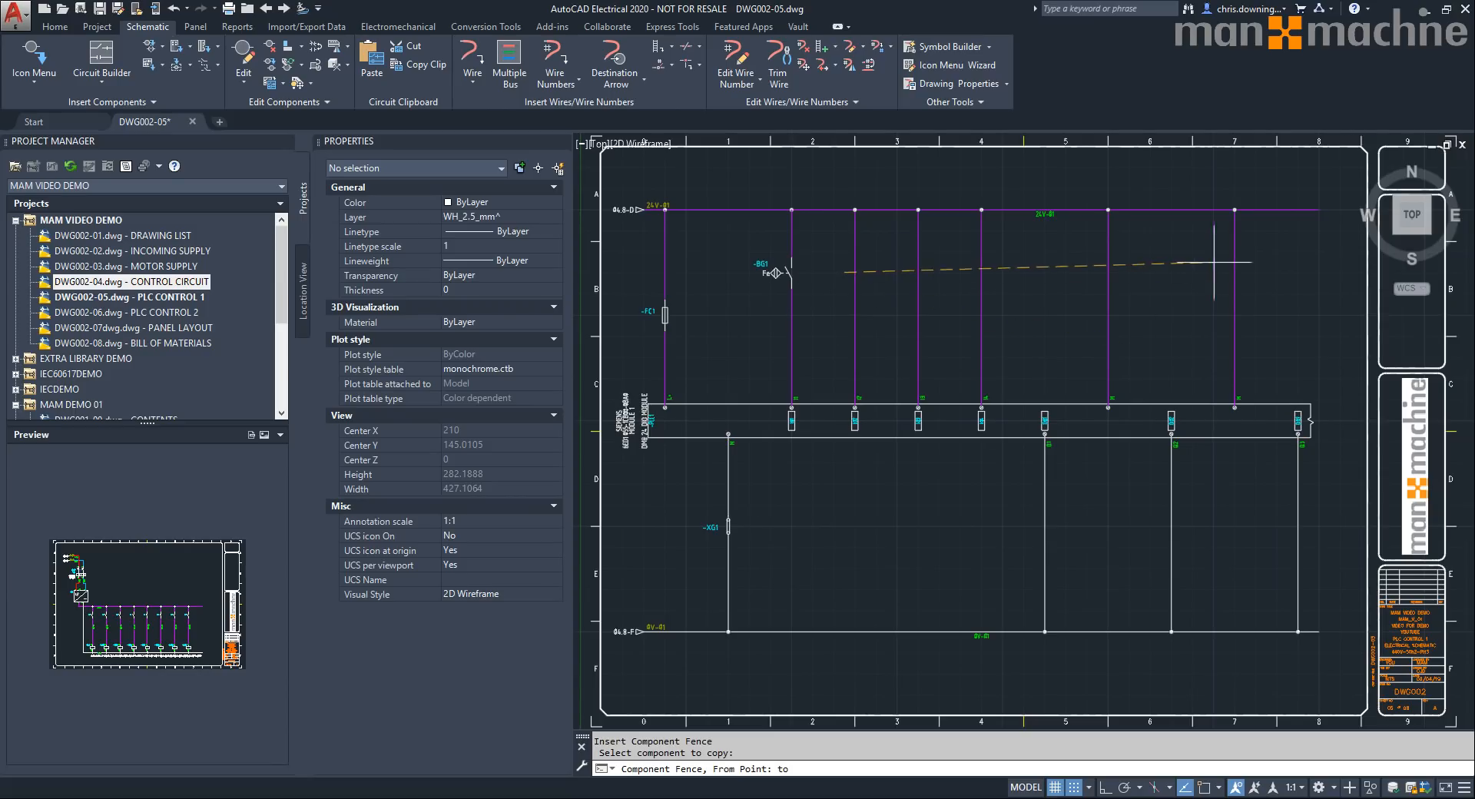
pyautogui.click(1257, 272)
pyautogui.rightClick(1313, 399)
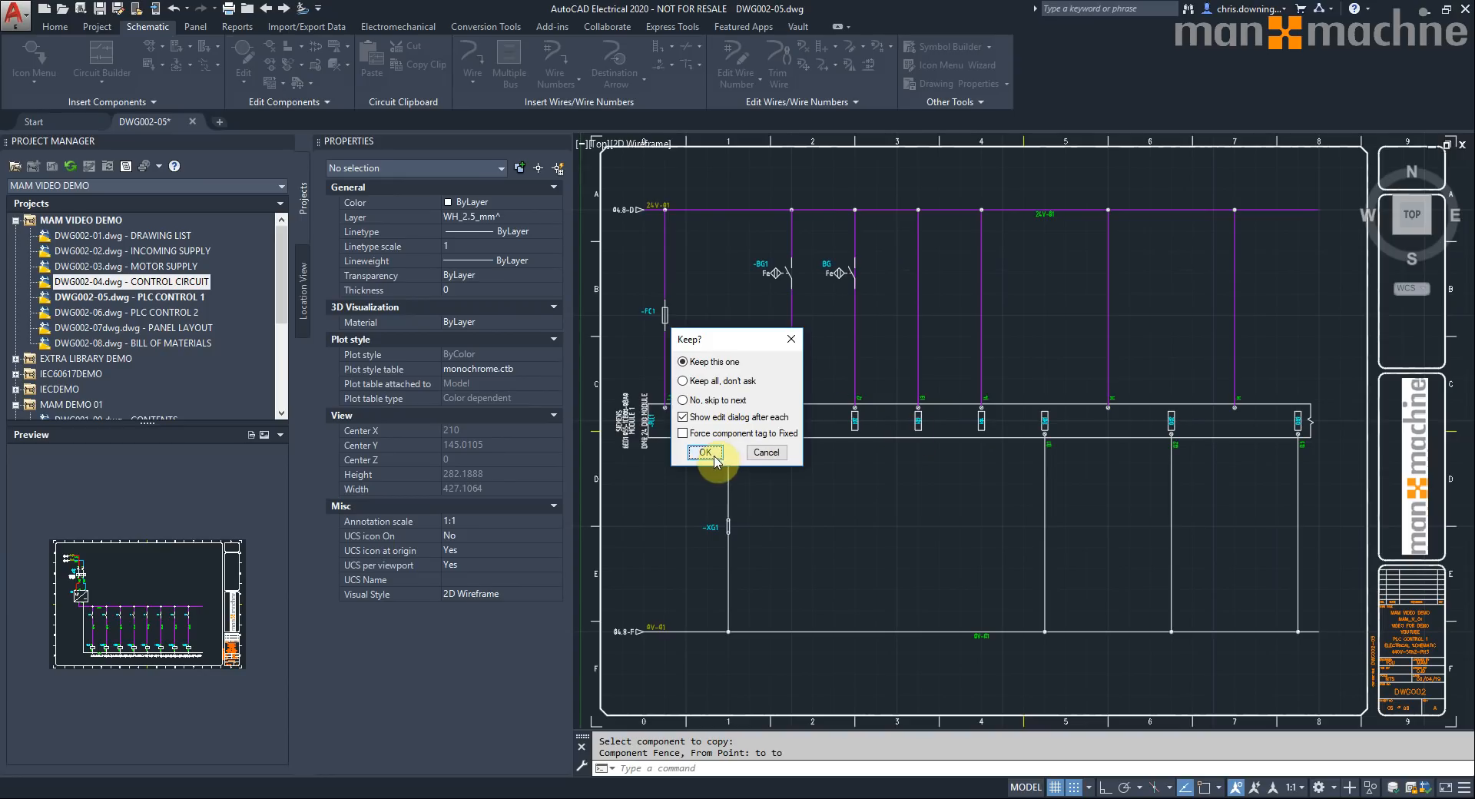
pyautogui.click(708, 381)
pyautogui.click(683, 417)
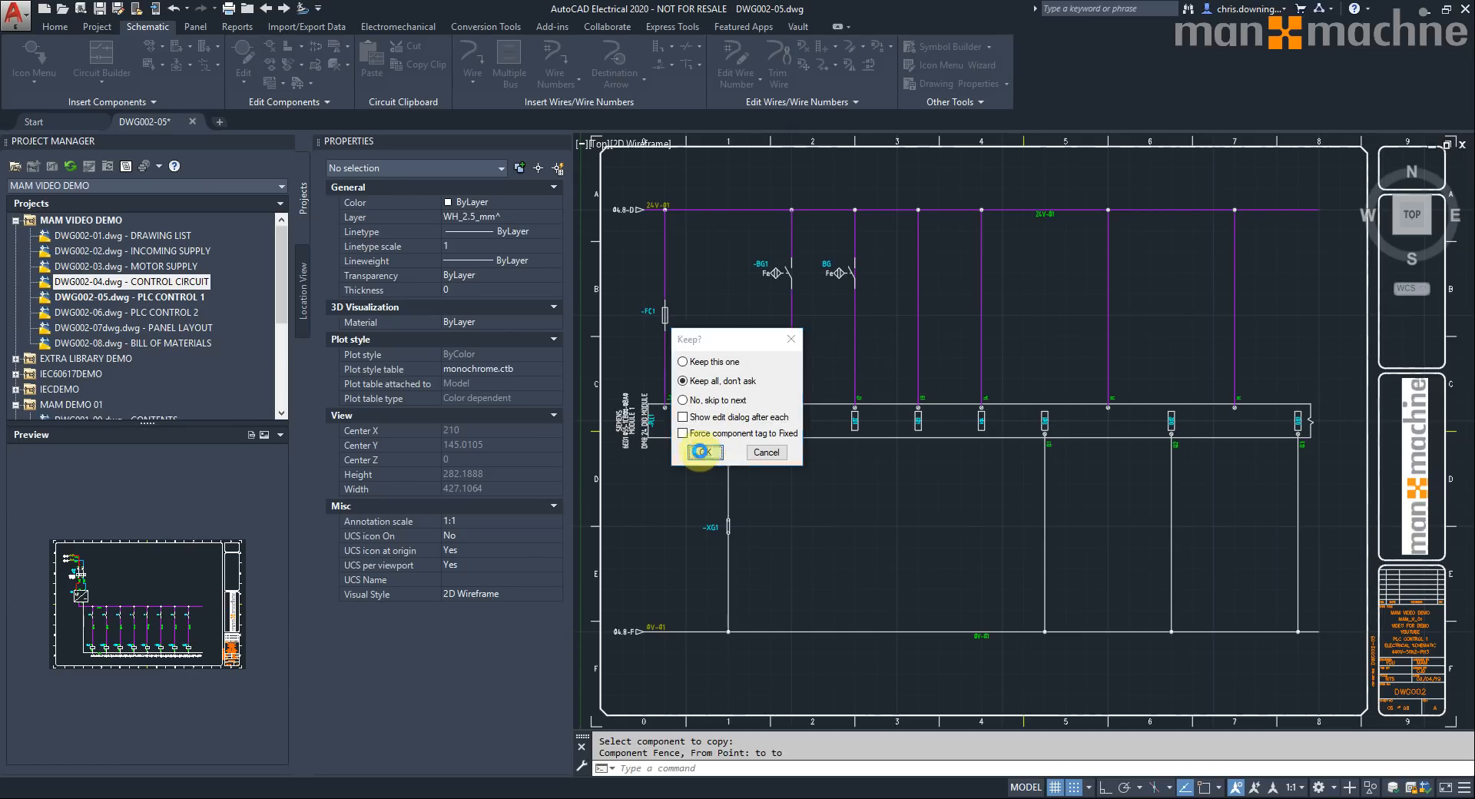
pyautogui.click(702, 454)
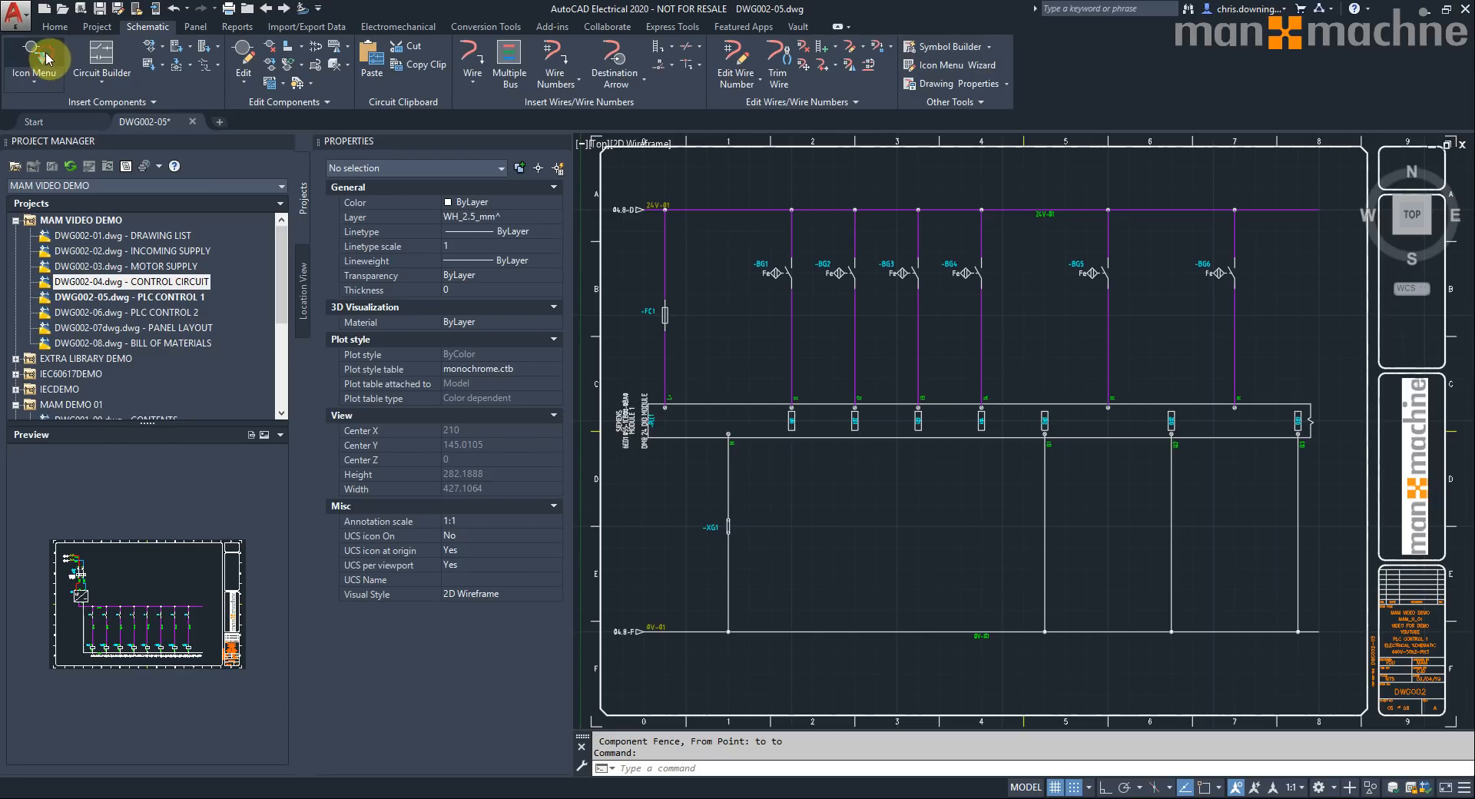
# - Insert a green Standard Light symbol on the first output wire between the PLC module and the 0V rail
pyautogui.click(12, 76)
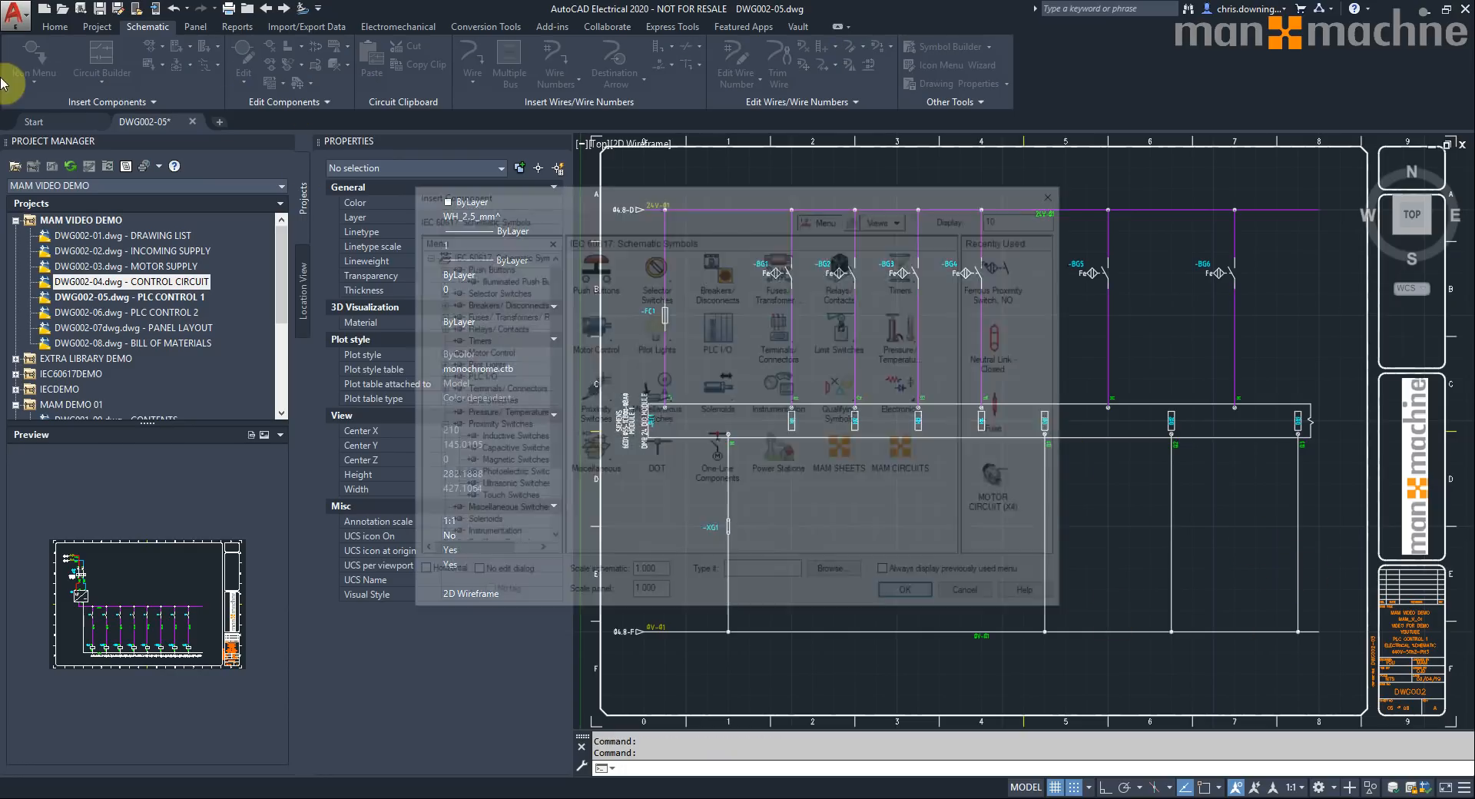
pyautogui.click(435, 424)
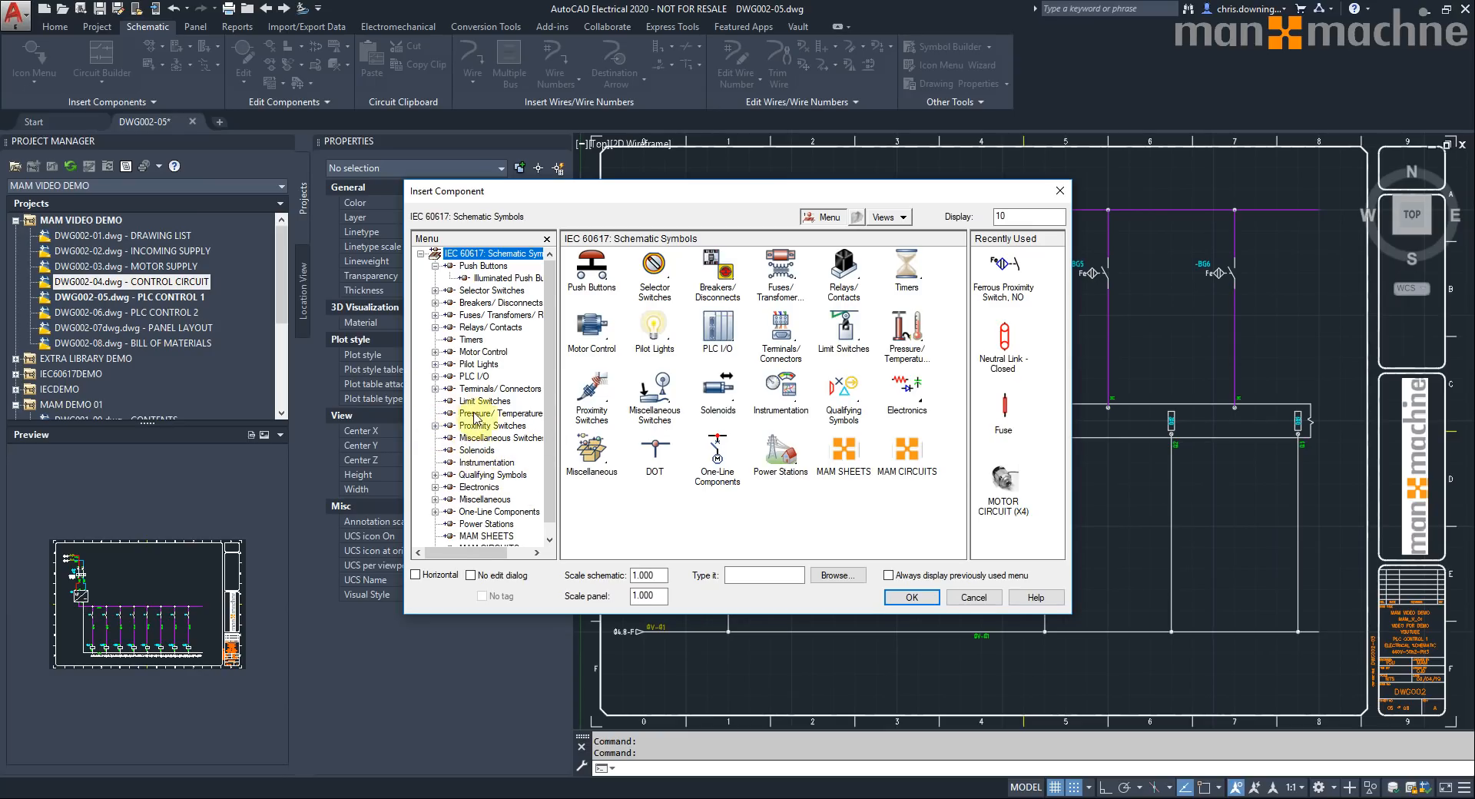
pyautogui.click(478, 364)
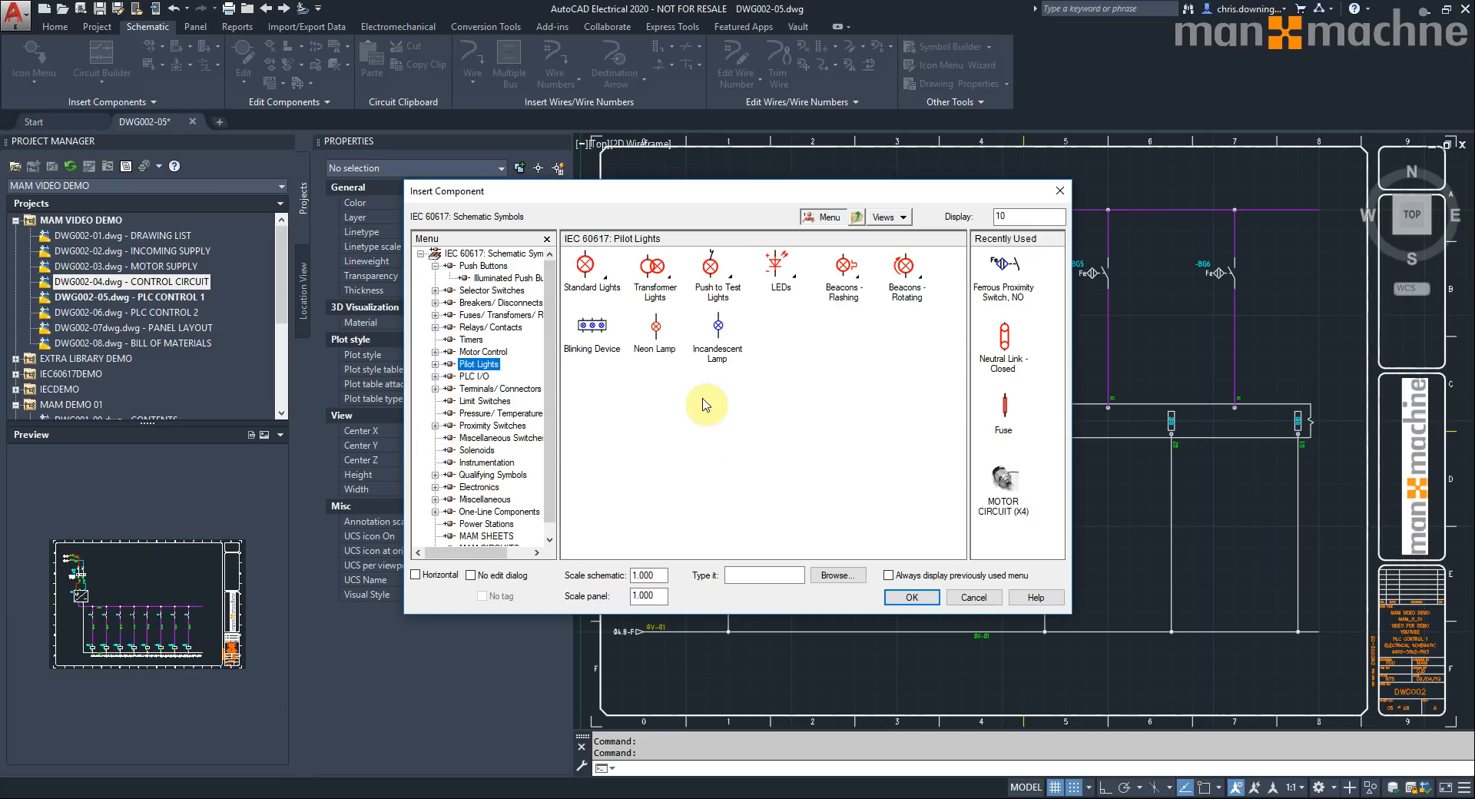
pyautogui.click(587, 272)
pyautogui.click(653, 281)
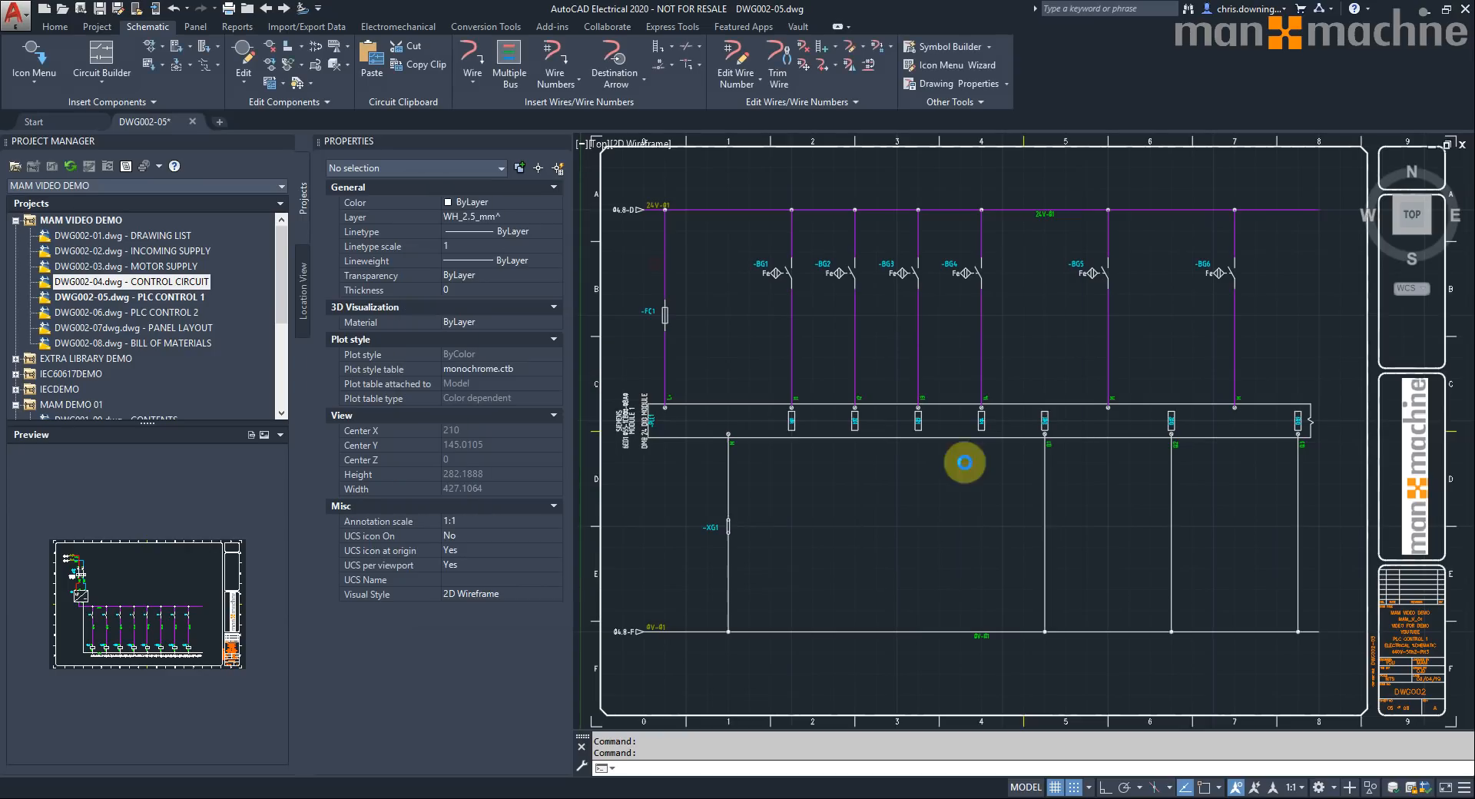
pyautogui.click(1044, 526)
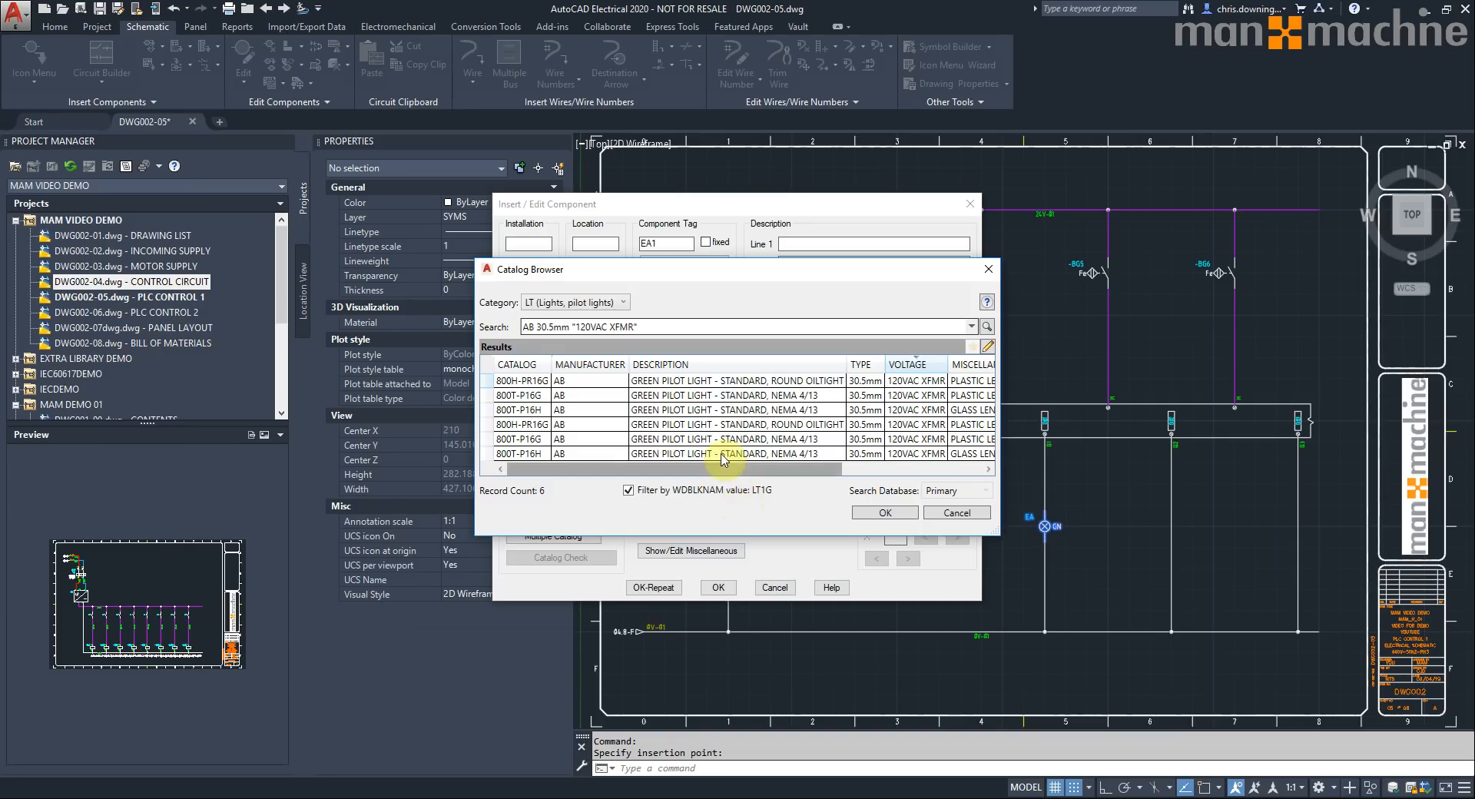
# - Search the pilot light catalog for AB 30.5mm "24VDC XFMR" parts
pyautogui.click(733, 381)
pyautogui.click(884, 511)
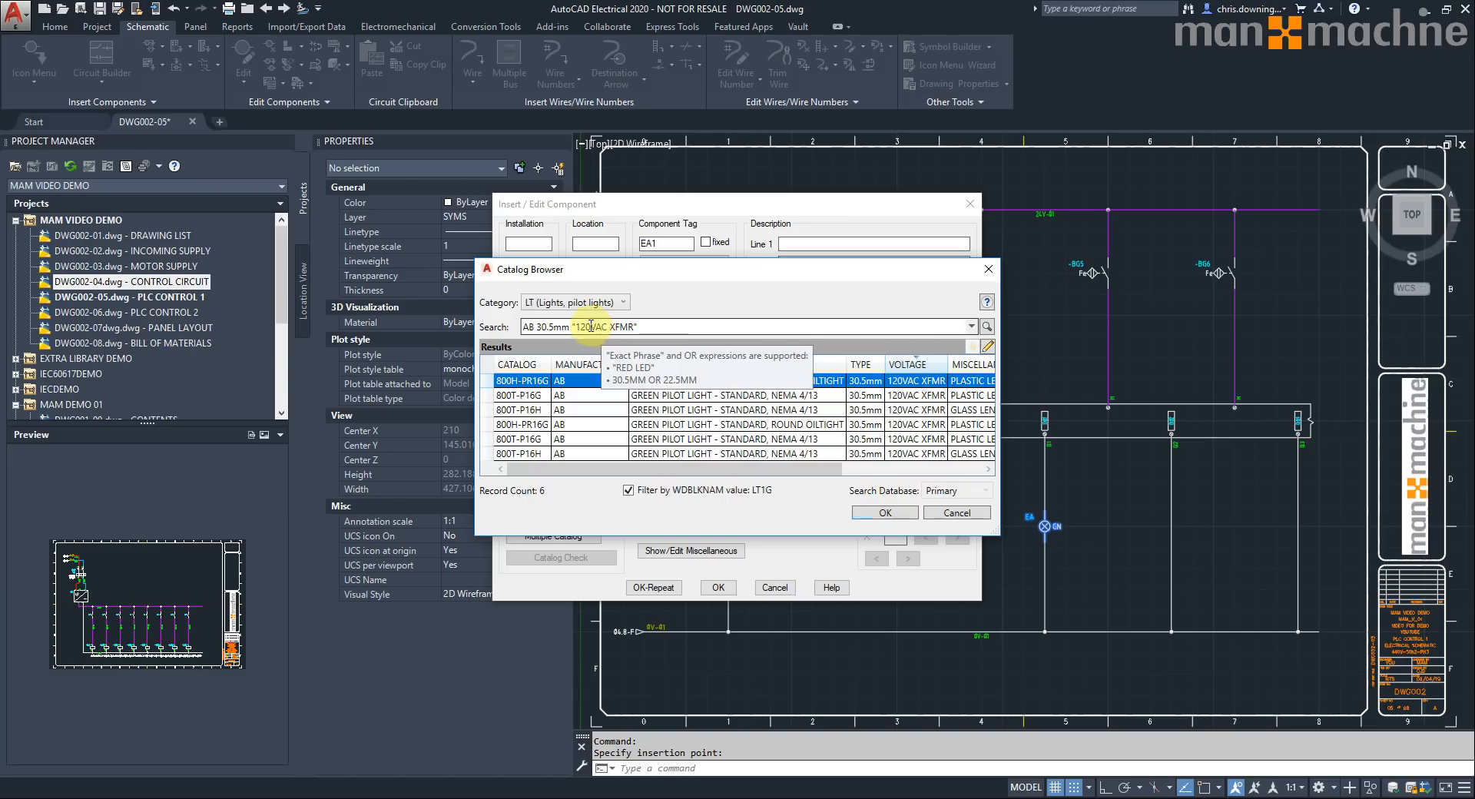
pyautogui.click(587, 326)
pyautogui.press('BackSpace')
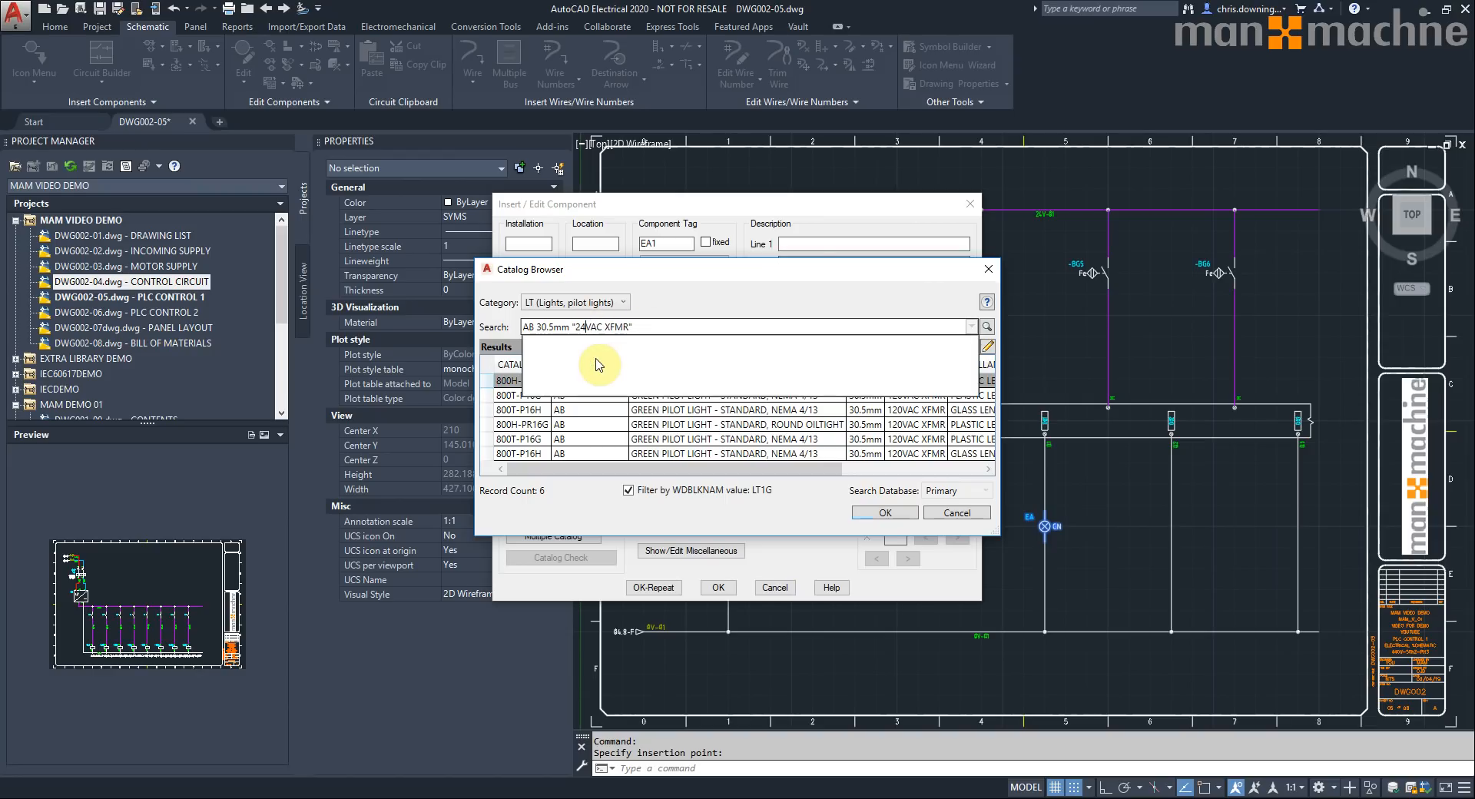
pyautogui.click(593, 328)
pyautogui.press('BackSpace')
pyautogui.write('D')
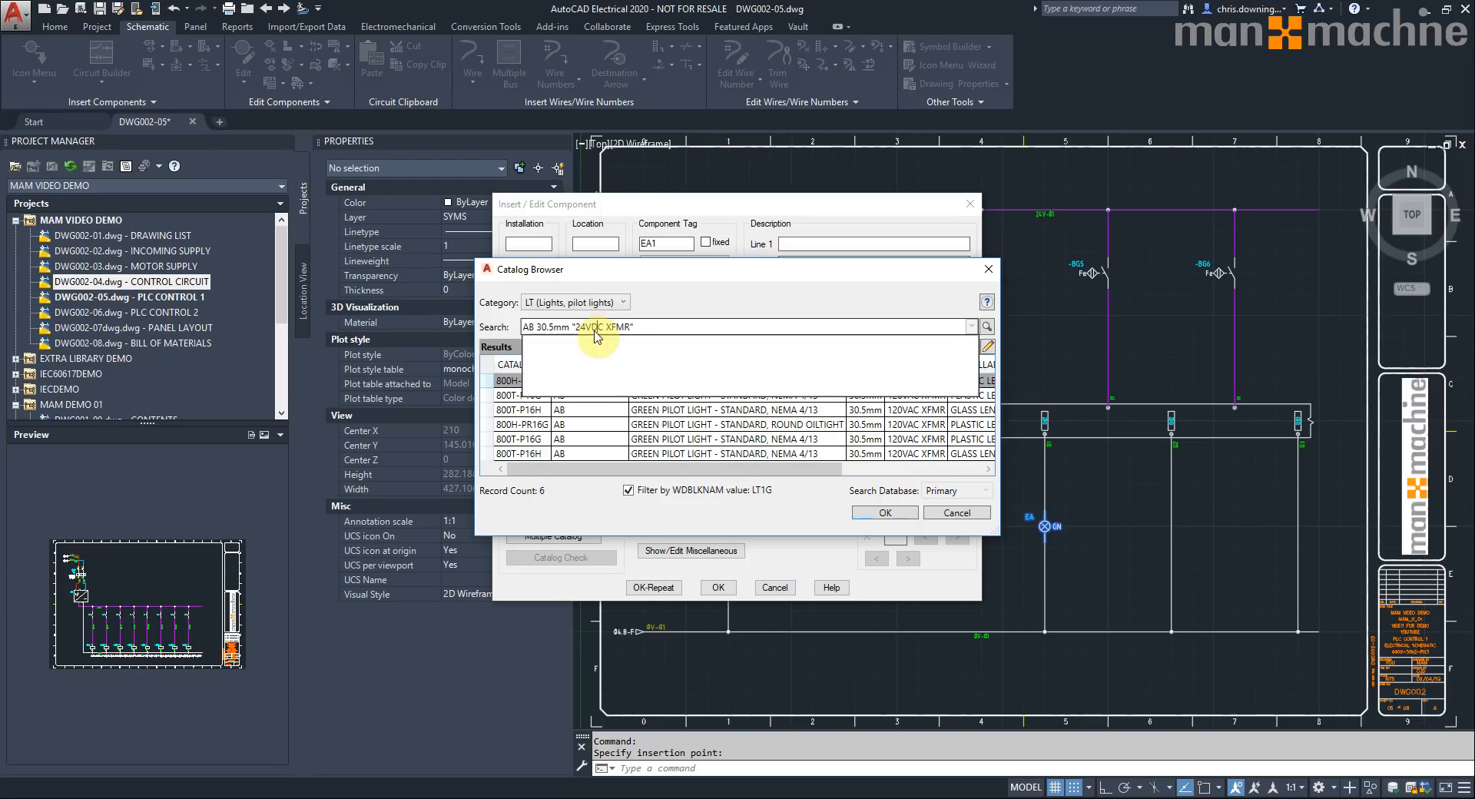
pyautogui.press('Return')
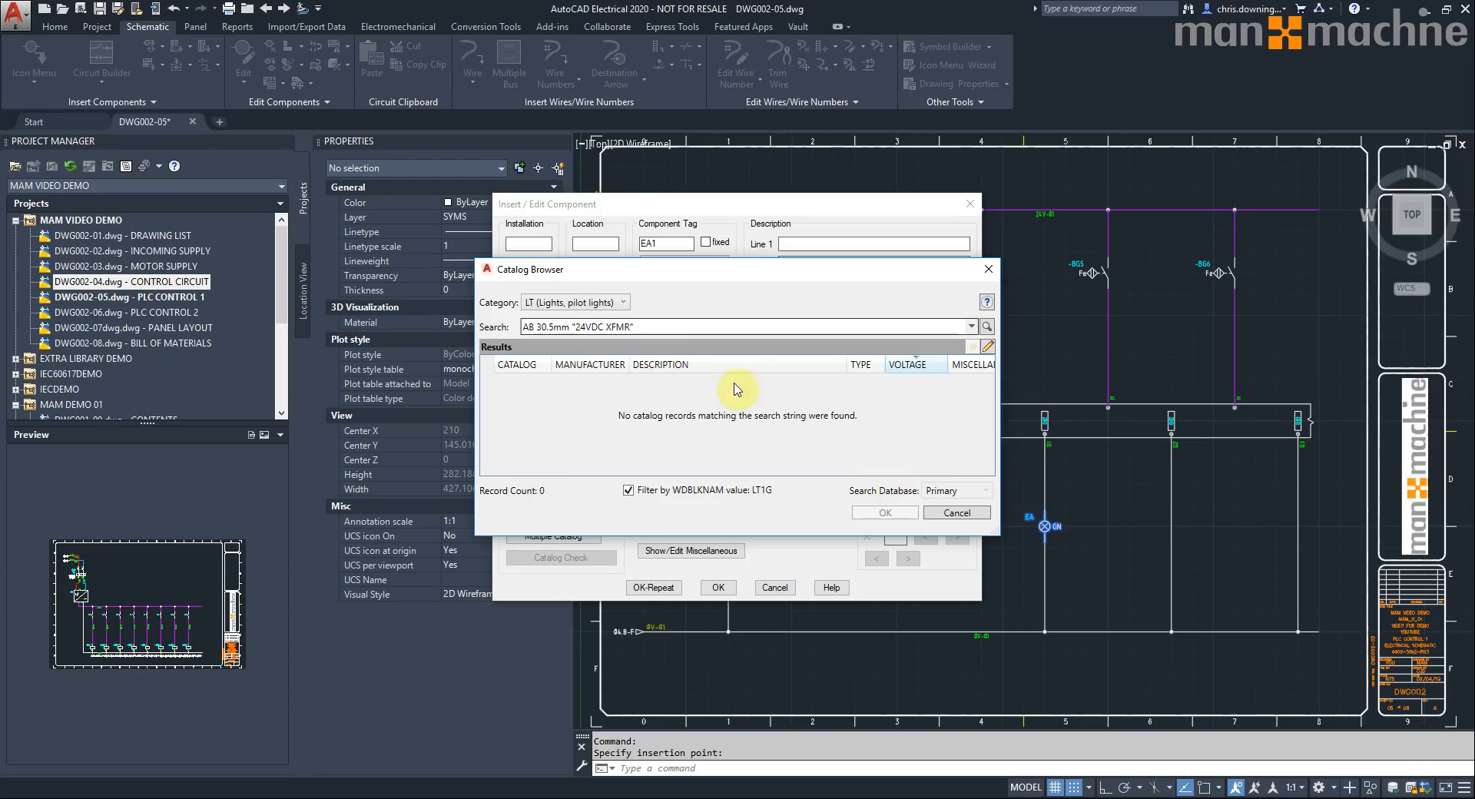
# - Refine the catalog search to AB 30.5mm 24V and assign part 800H-QR24G to pilot light EA1, accepting the component details
pyautogui.moveTo(649, 327); pyautogui.dragTo(597, 332)
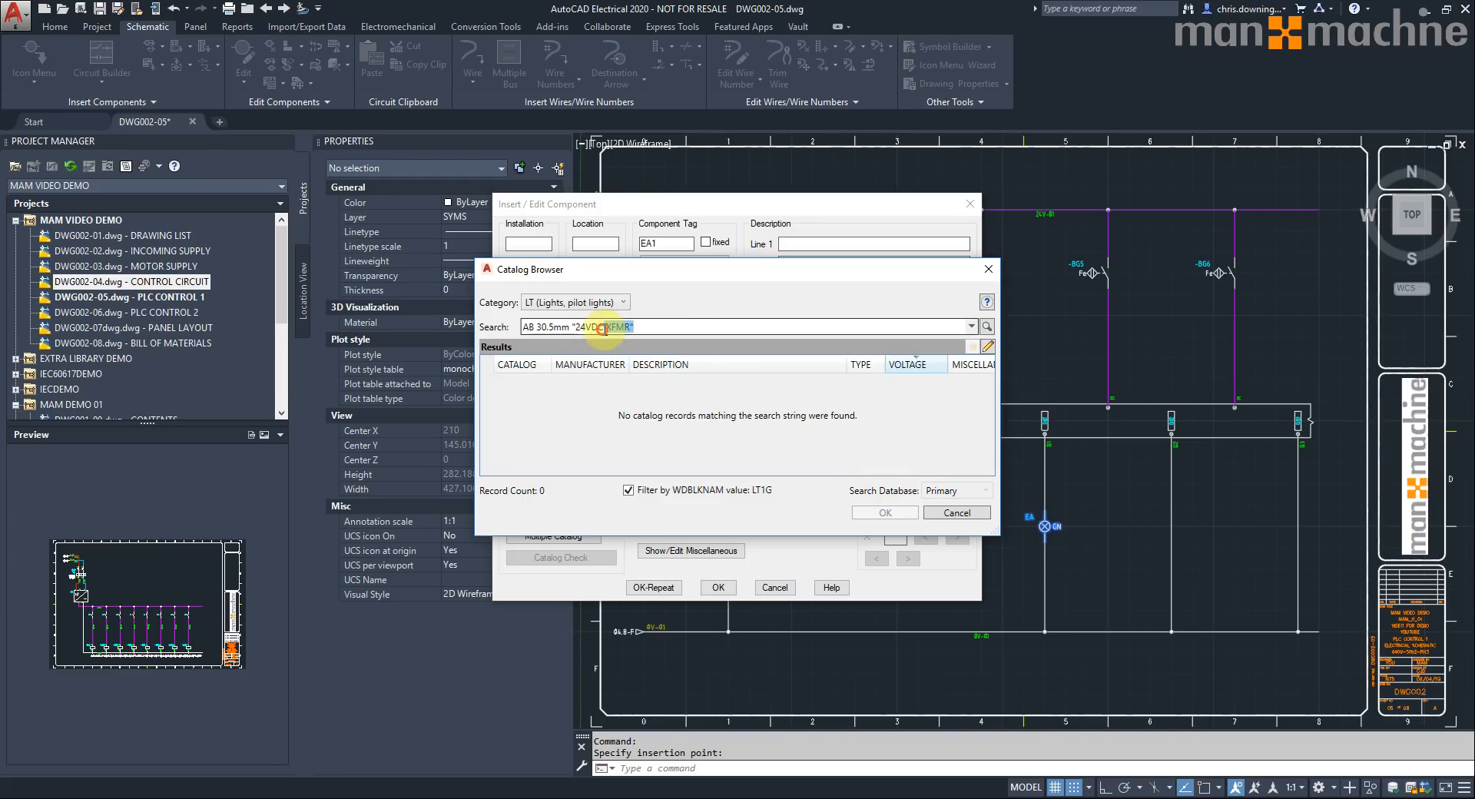
pyautogui.press('BackSpace')
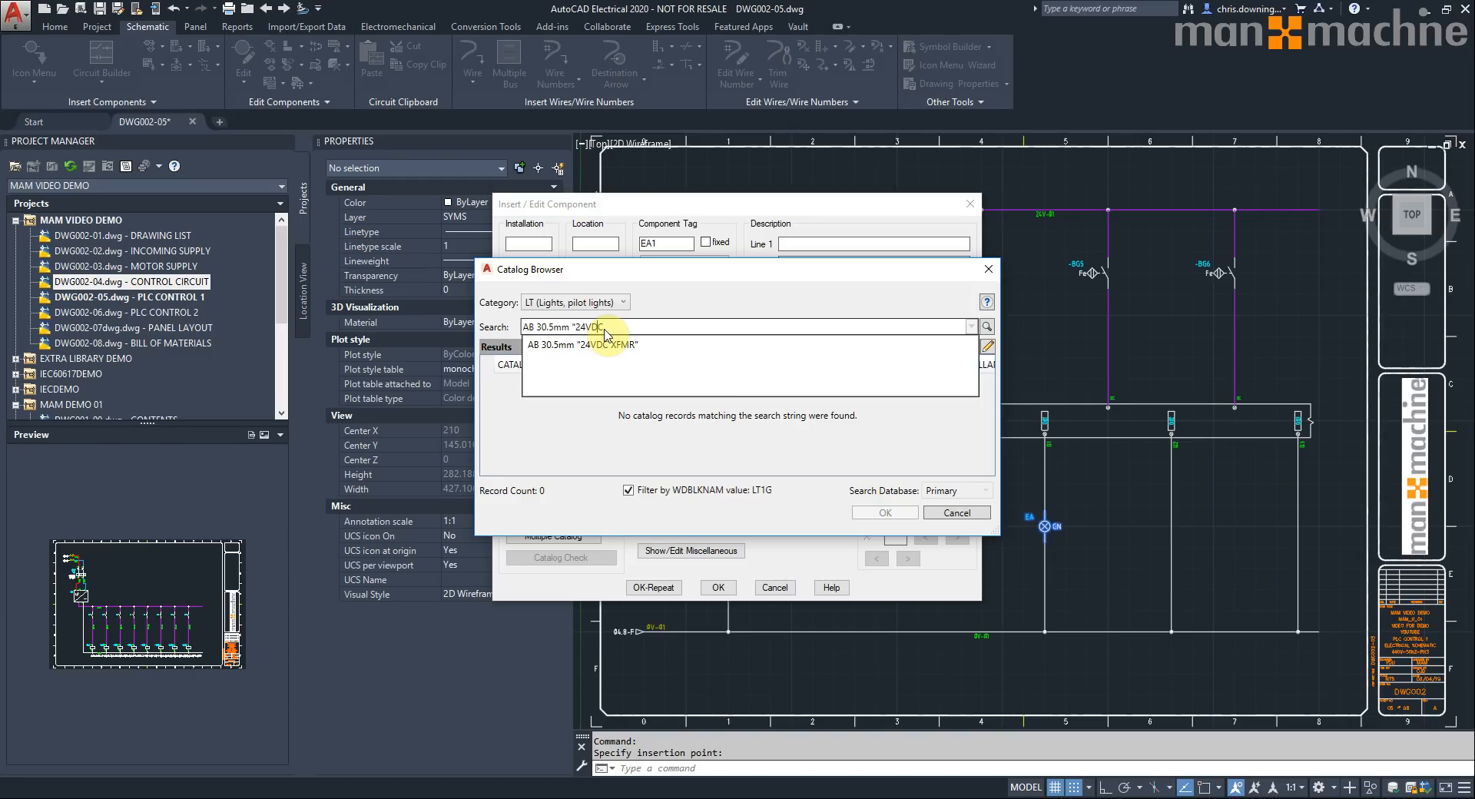
pyautogui.click(606, 330)
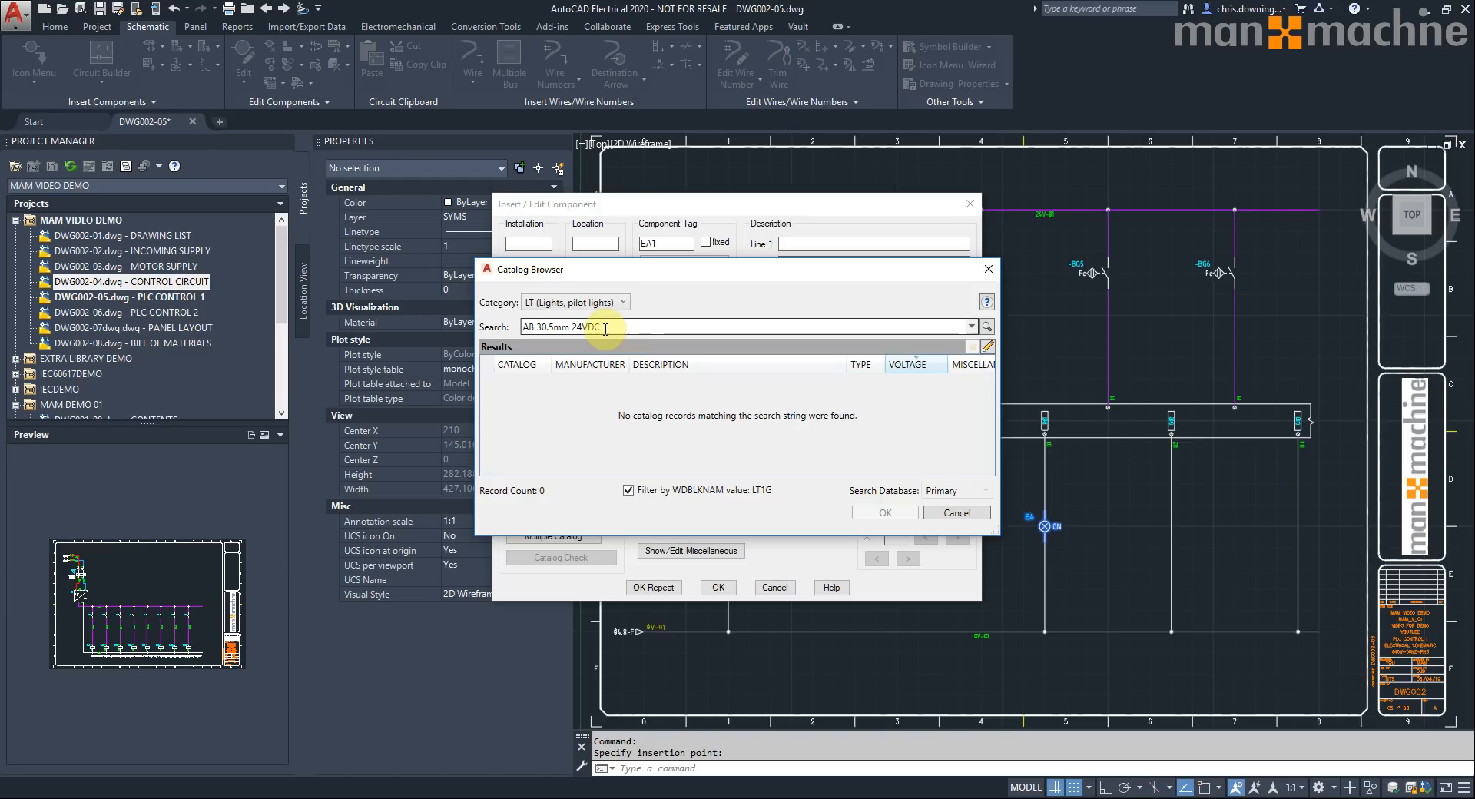
pyautogui.click(606, 325)
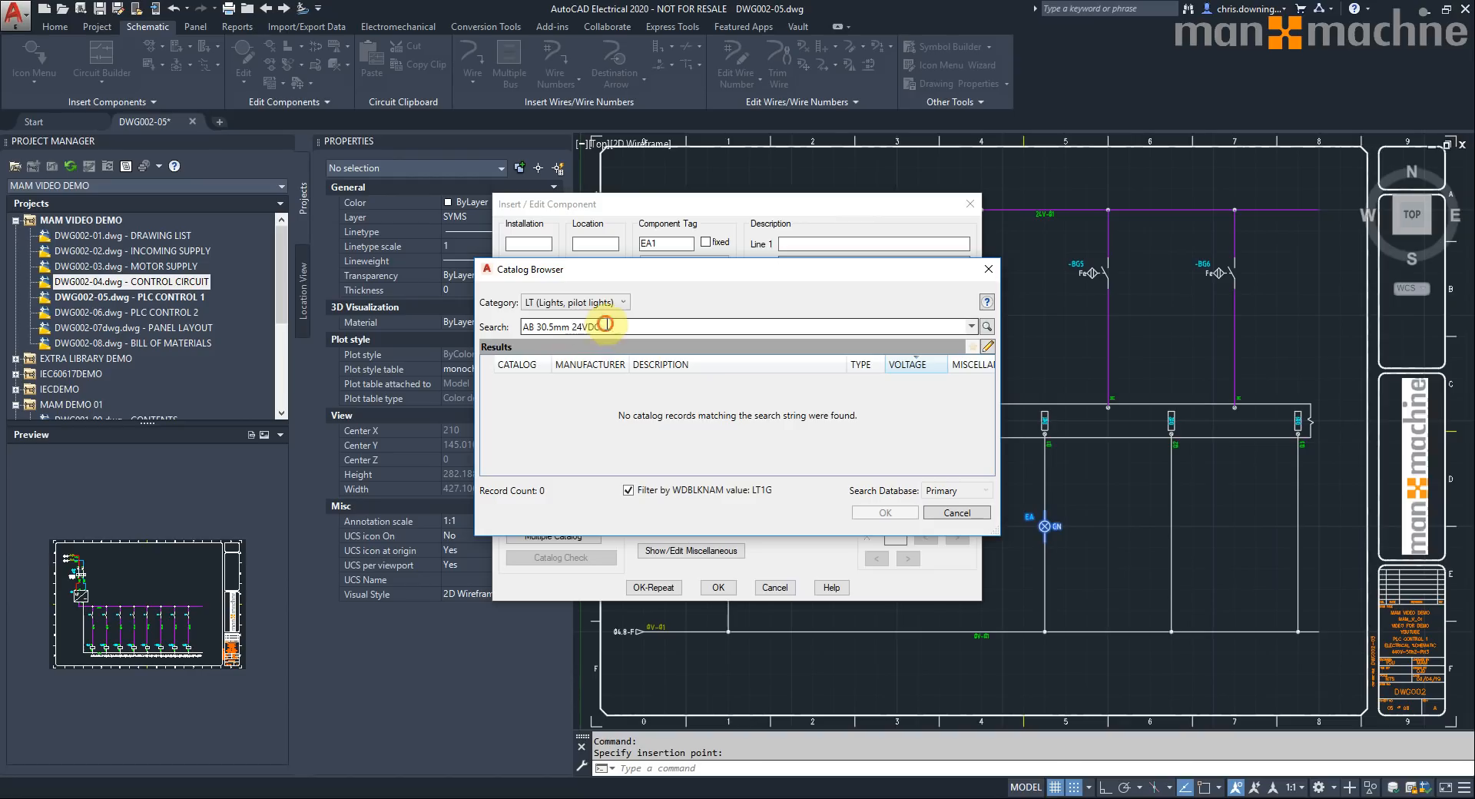
pyautogui.press('BackSpace')
pyautogui.press('BackSpace')
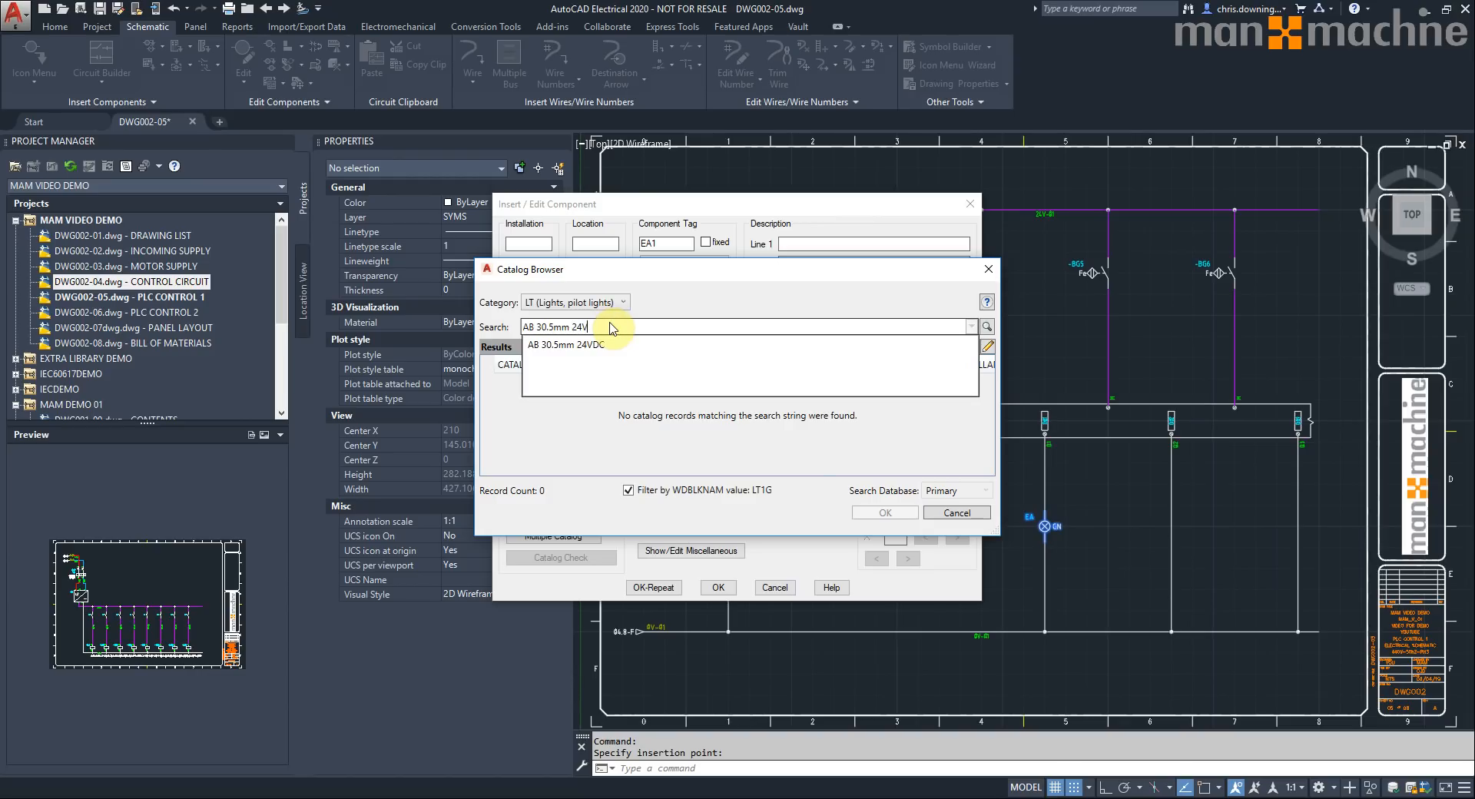
pyautogui.press('Return')
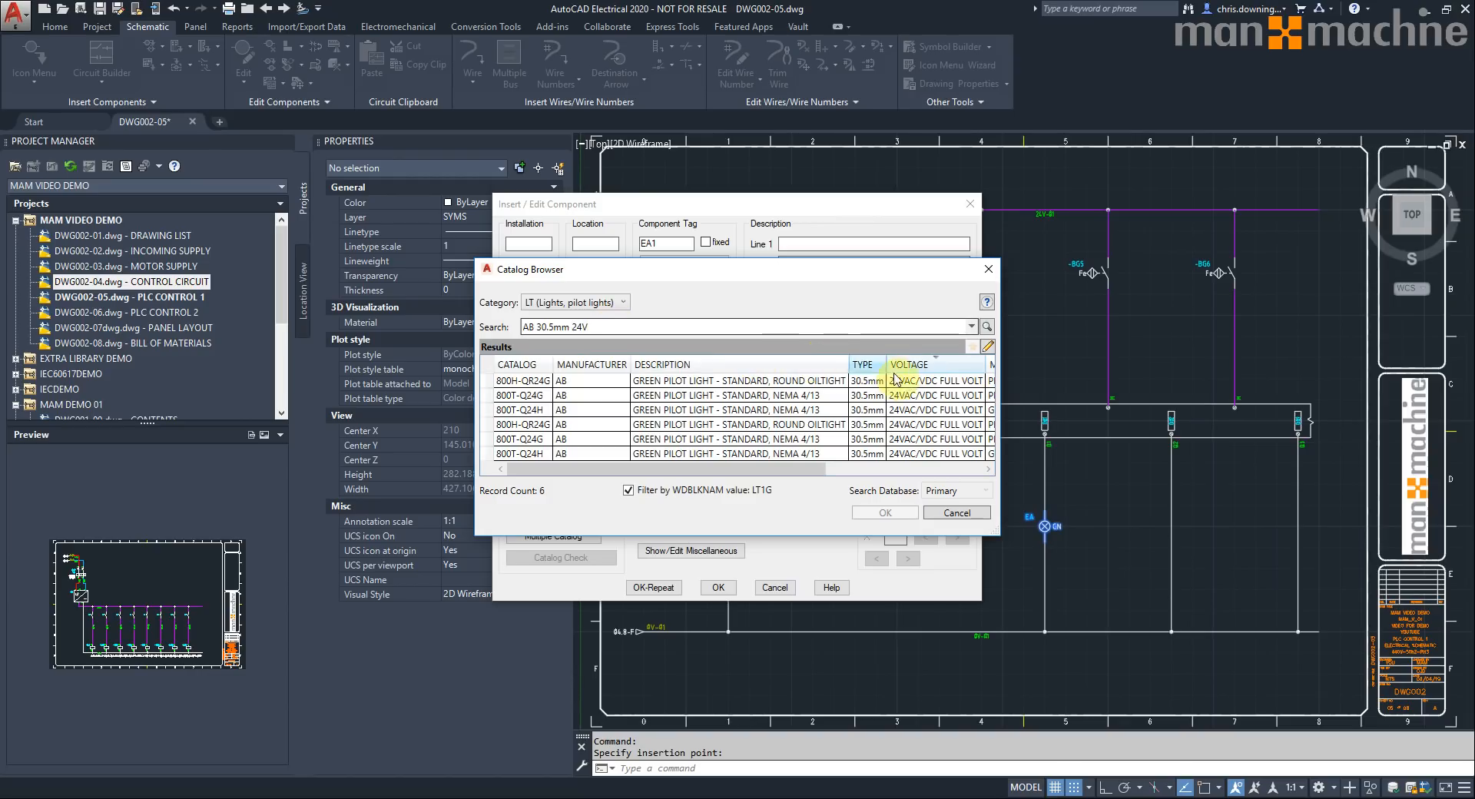
pyautogui.click(922, 384)
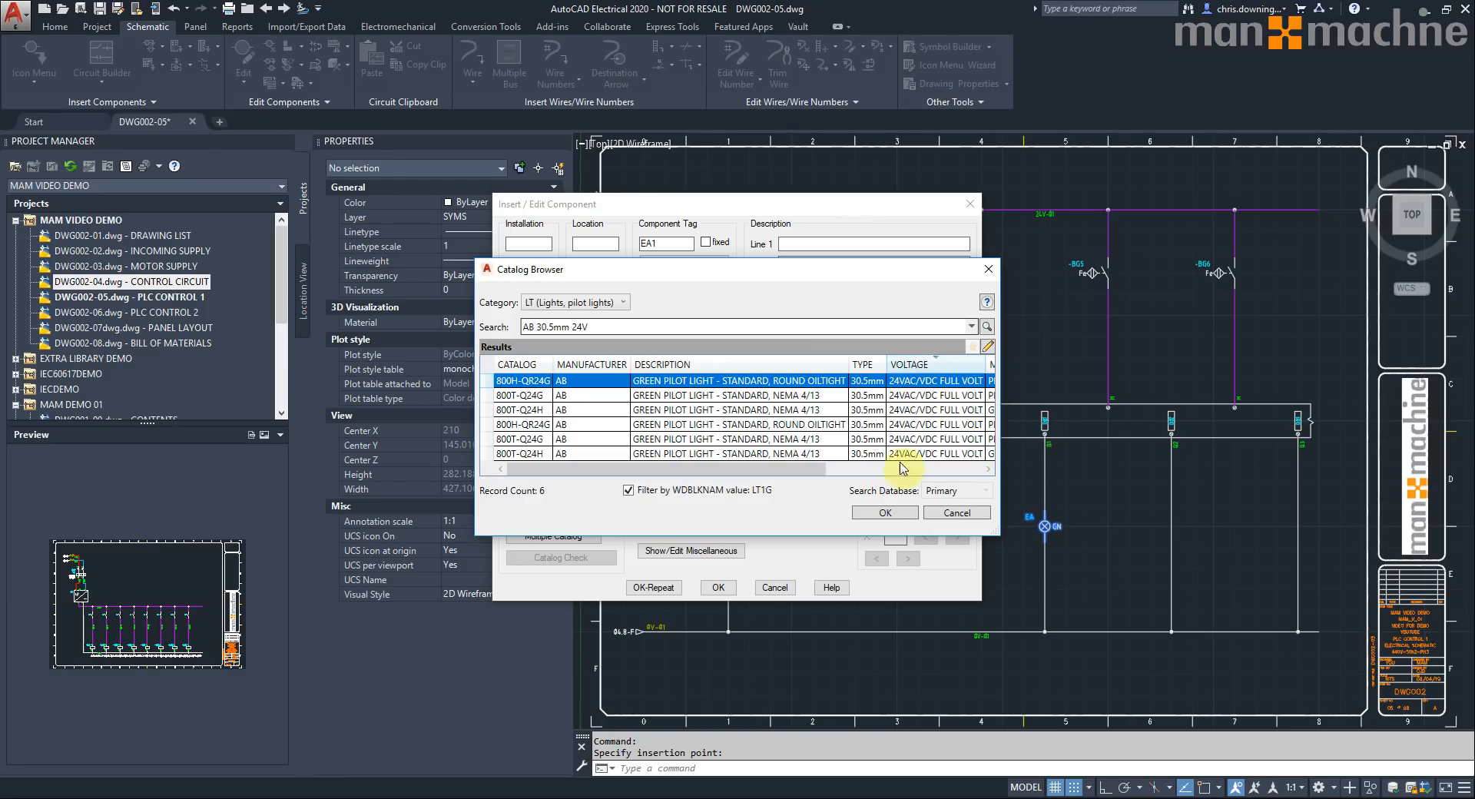
pyautogui.click(885, 513)
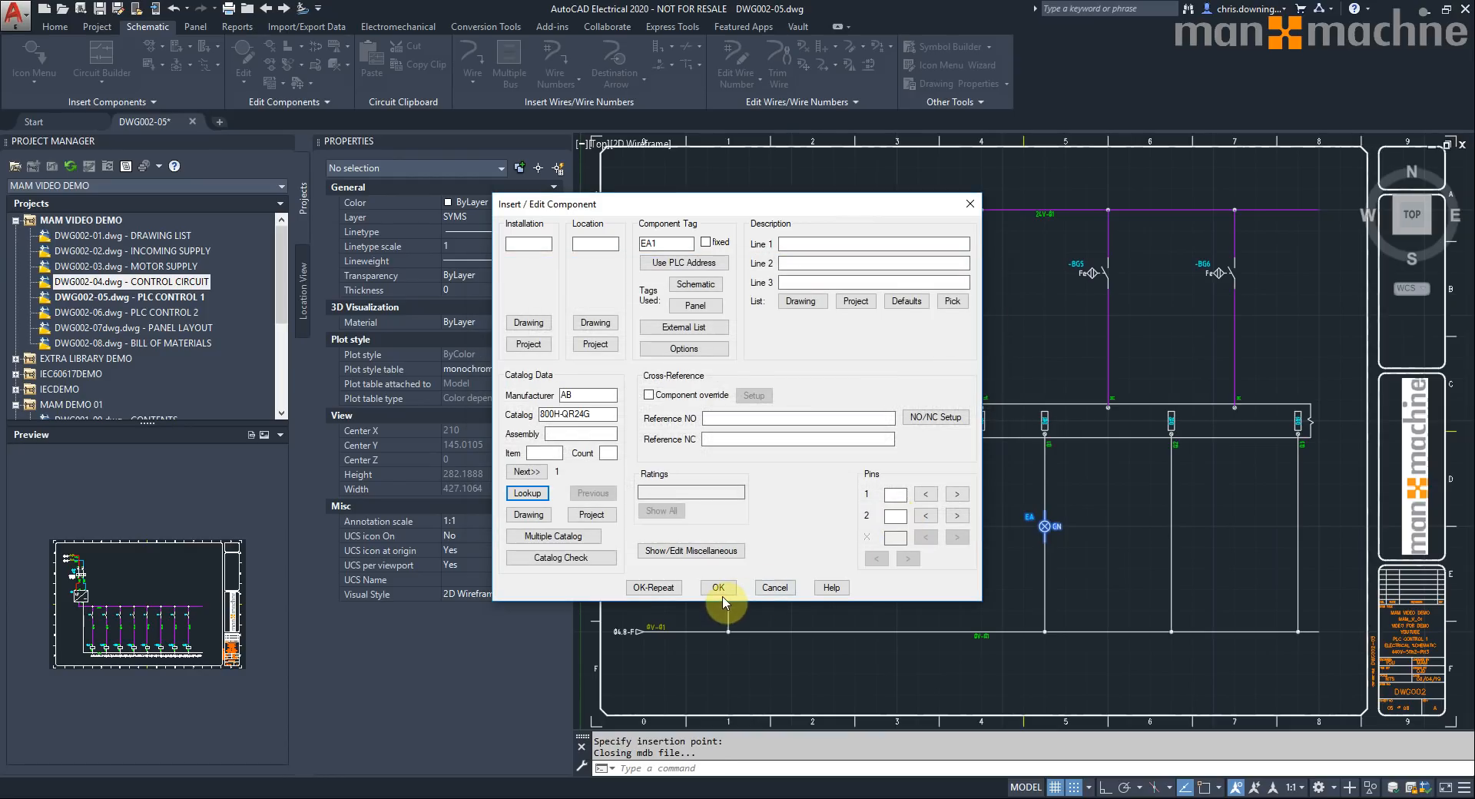
pyautogui.click(718, 587)
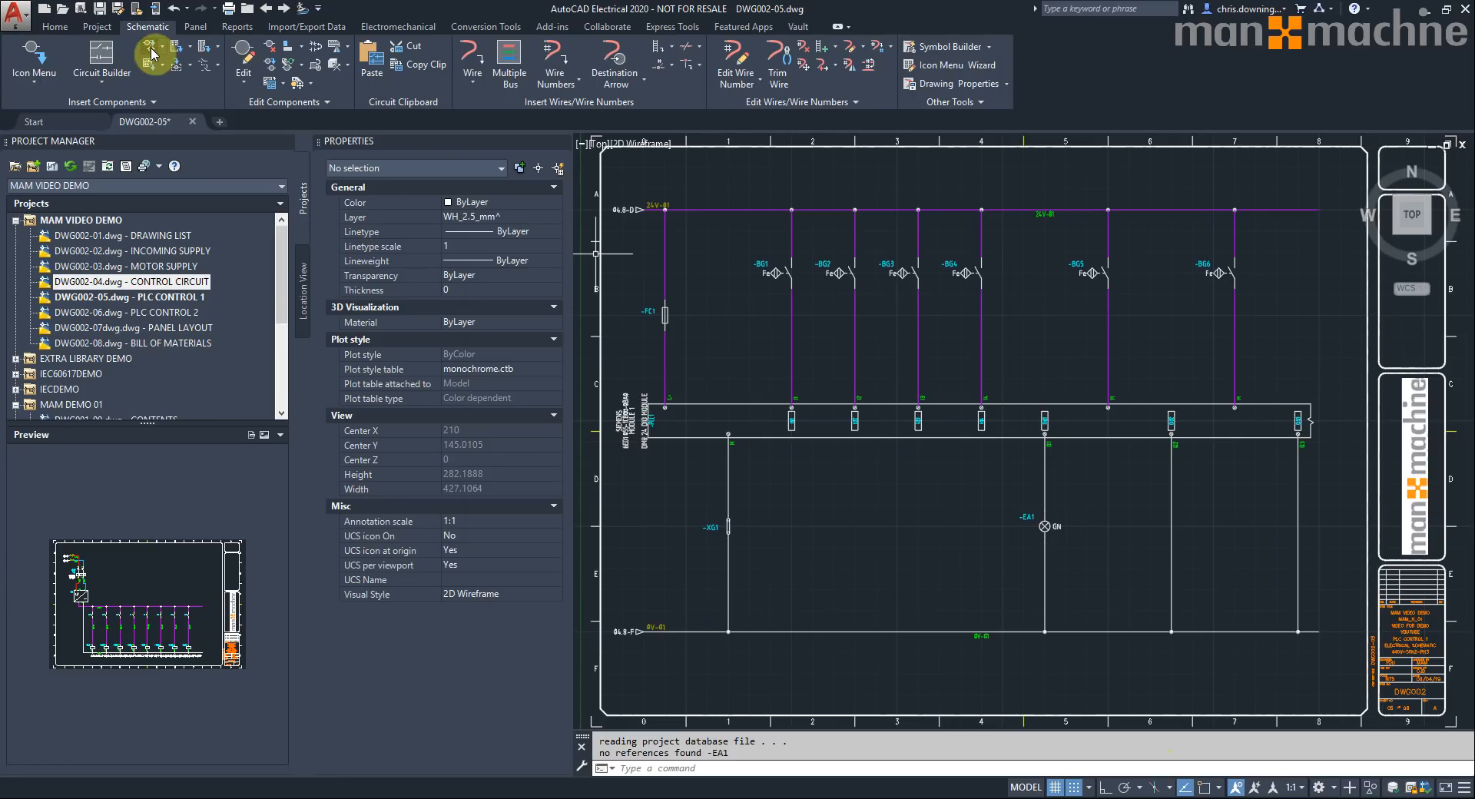
# - Copy the pilot light onto the two remaining output wires with Multiple Insert (Pick Master), keeping all copies without asking
pyautogui.click(193, 90)
pyautogui.click(1045, 527)
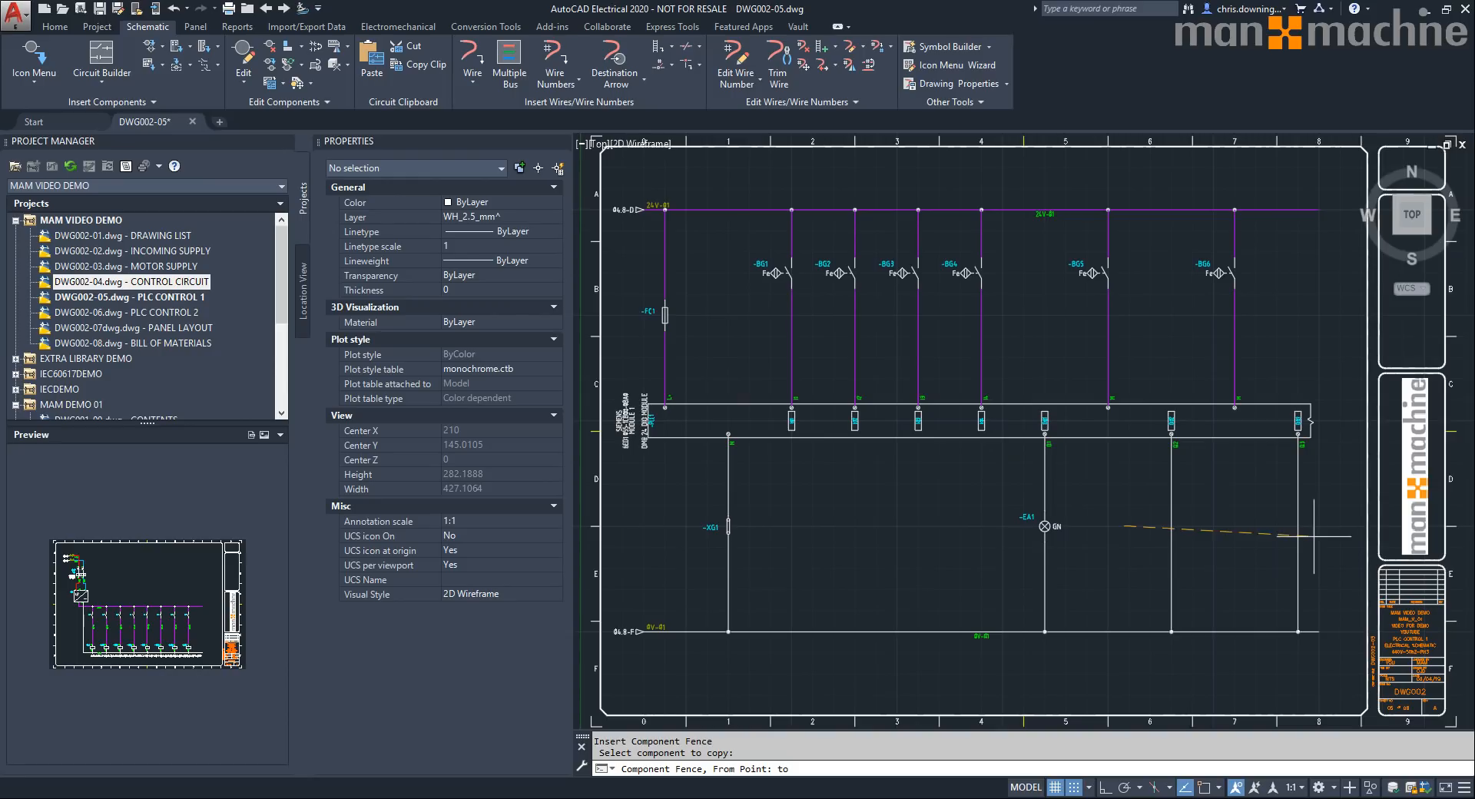
pyautogui.rightClick(1271, 584)
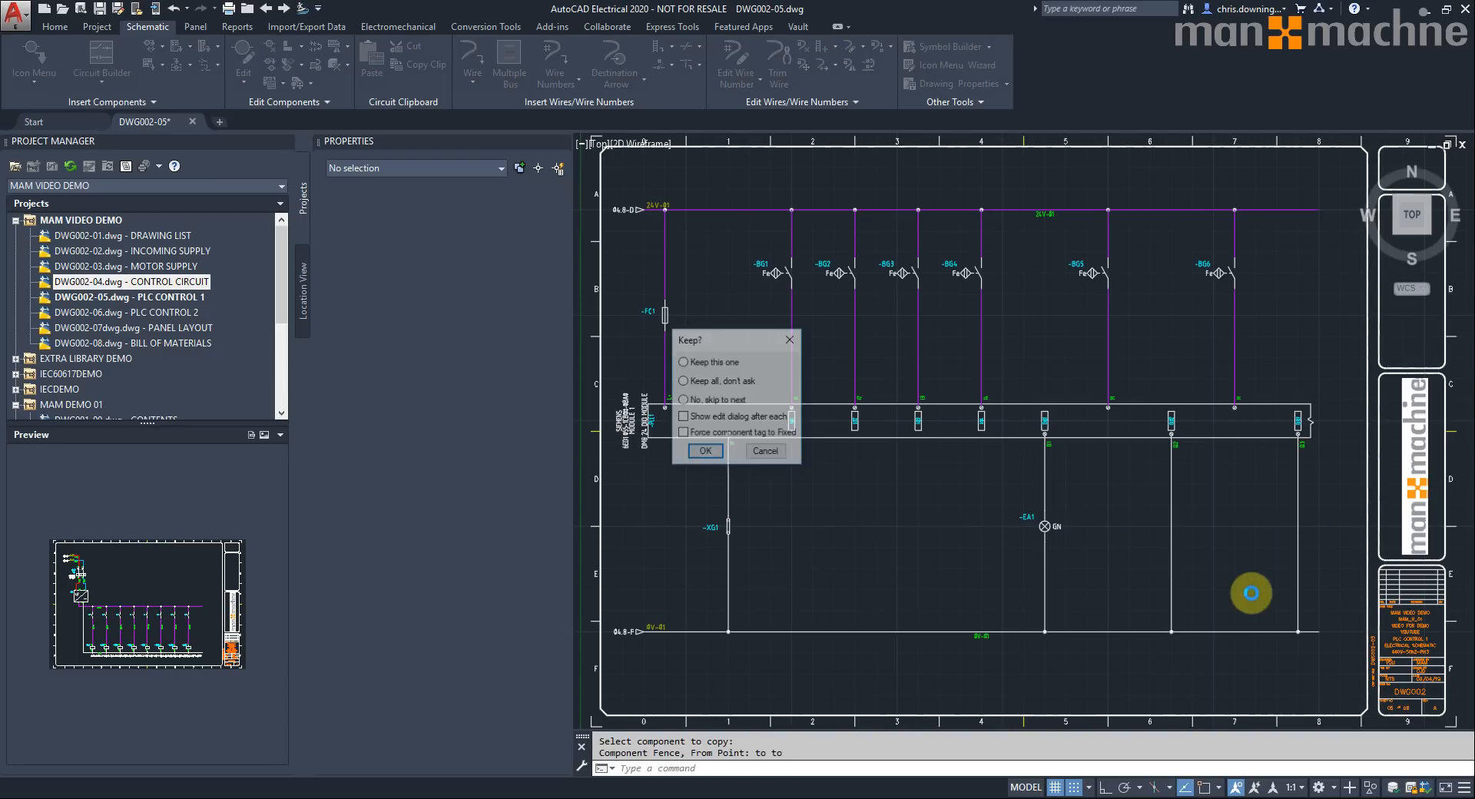
pyautogui.click(717, 381)
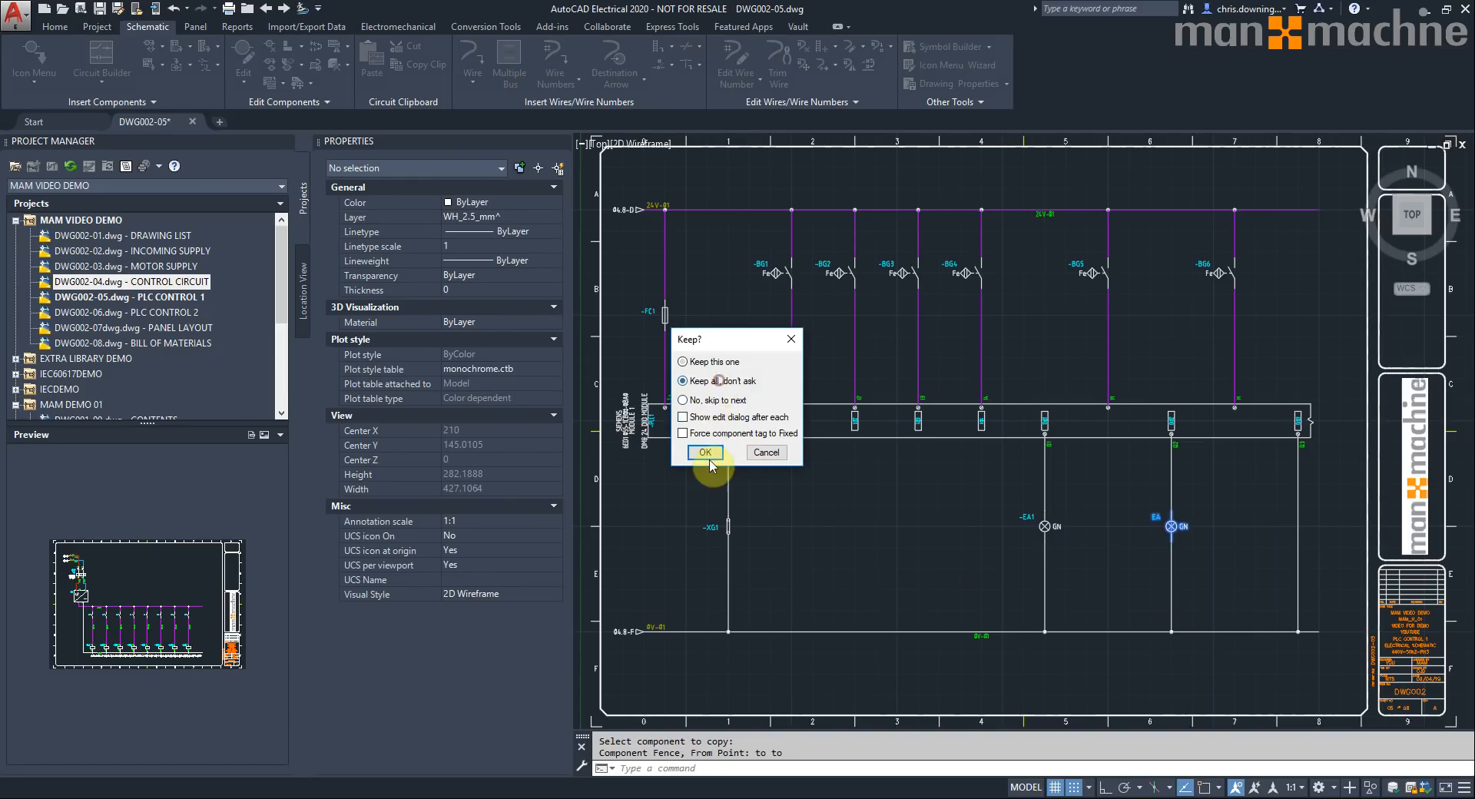
pyautogui.click(707, 452)
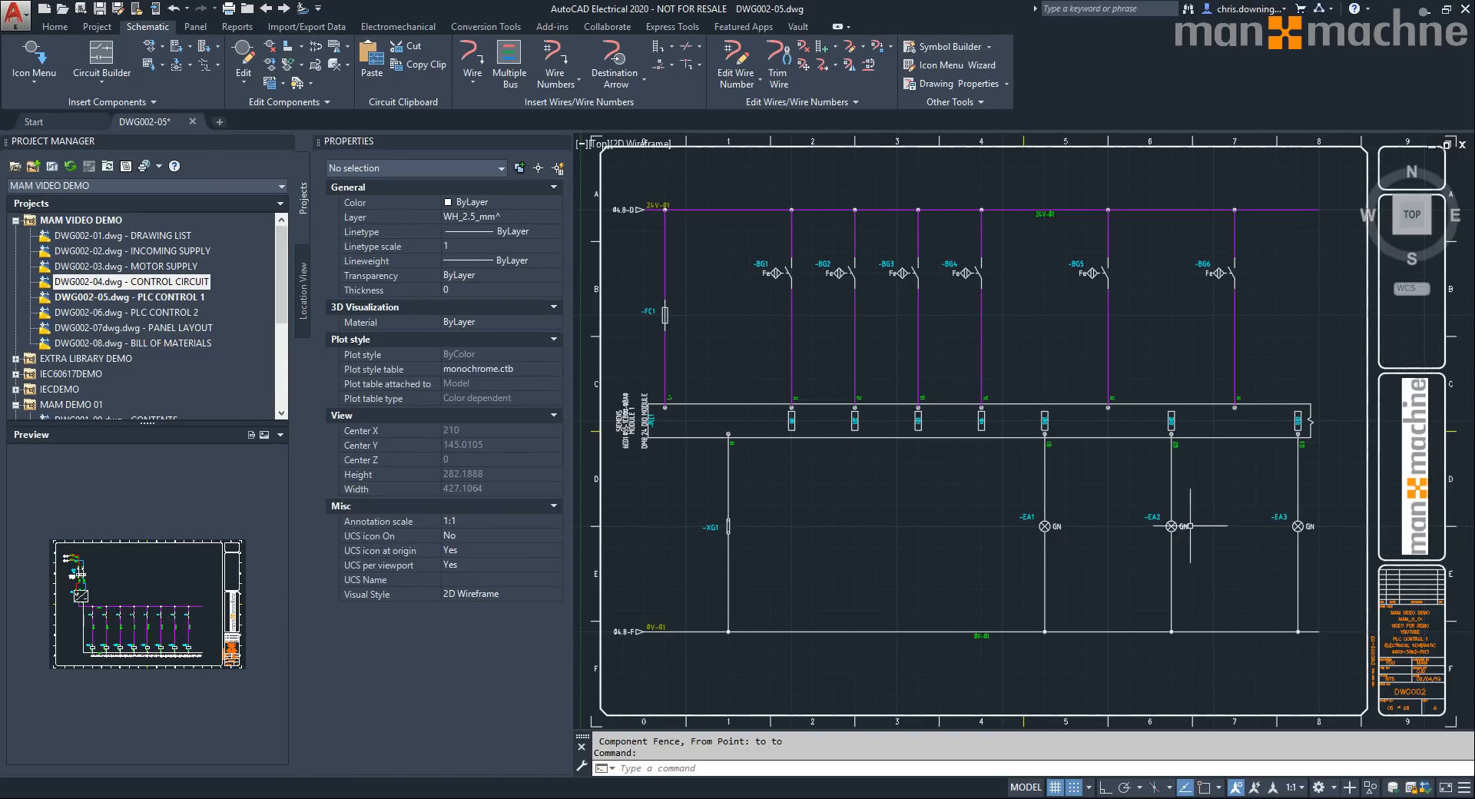
# - Review the component details of the middle pilot light, EA2, and accept them as they are
pyautogui.rightClick(1176, 504)
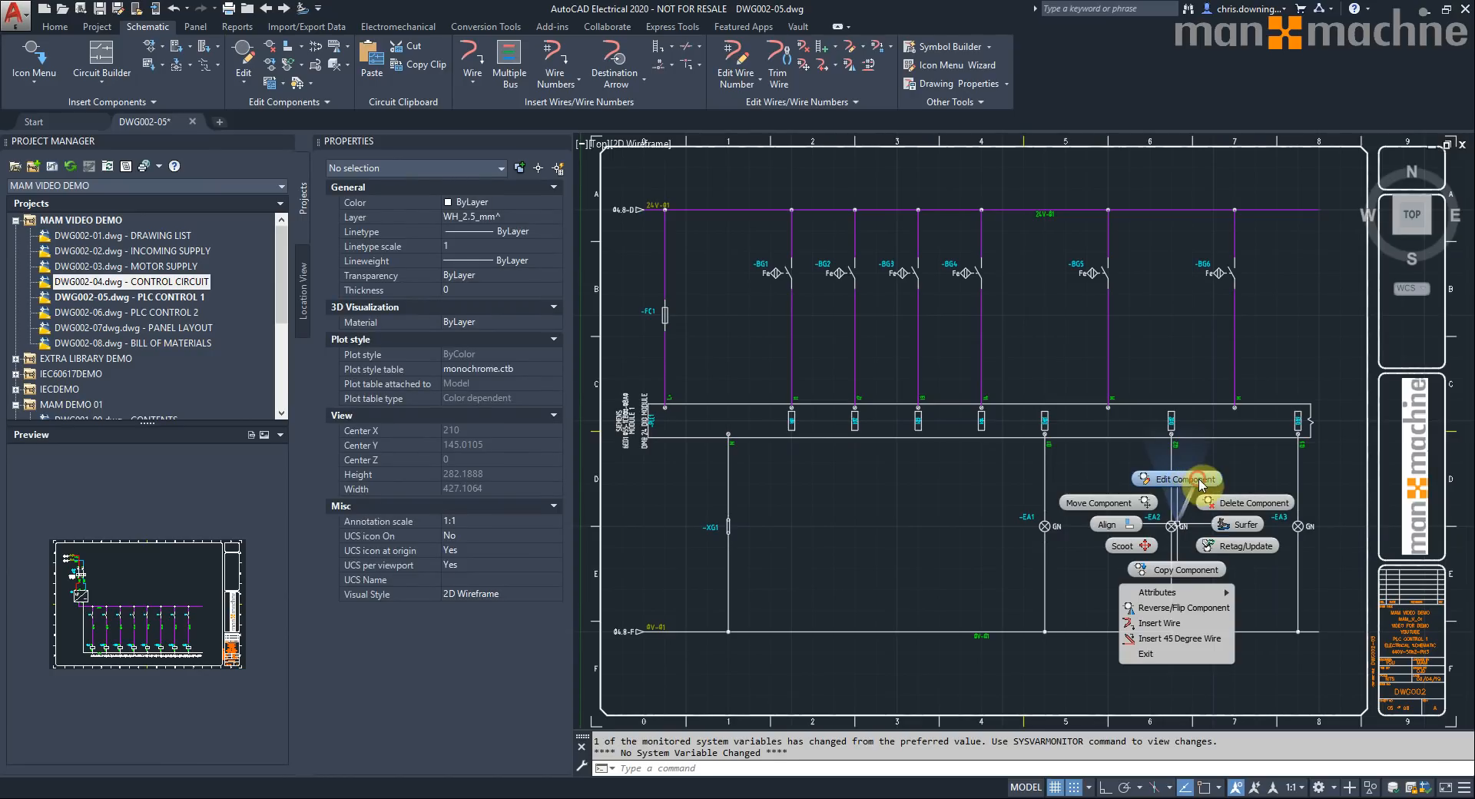
pyautogui.click(1107, 559)
pyautogui.doubleClick(1170, 527)
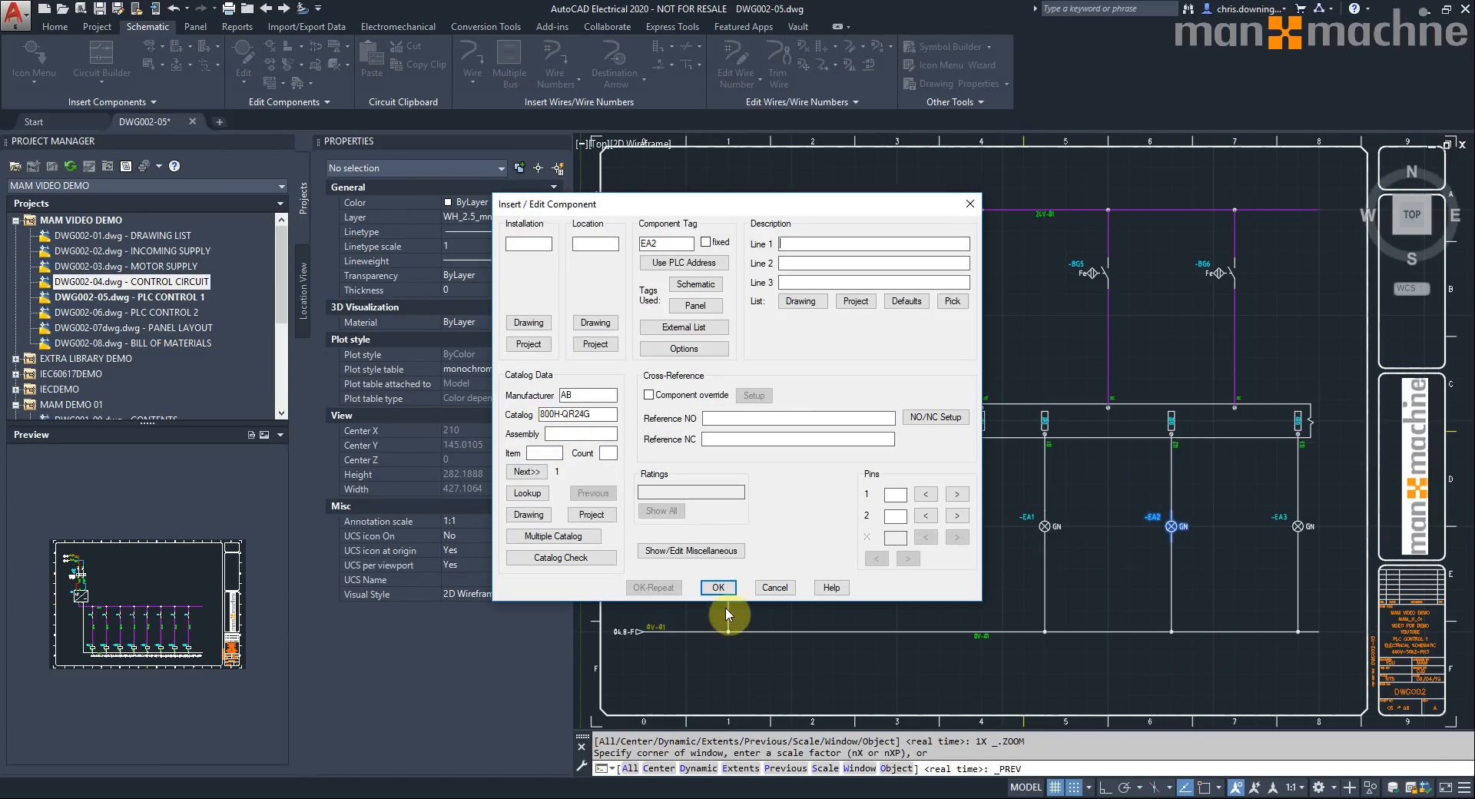
pyautogui.click(718, 587)
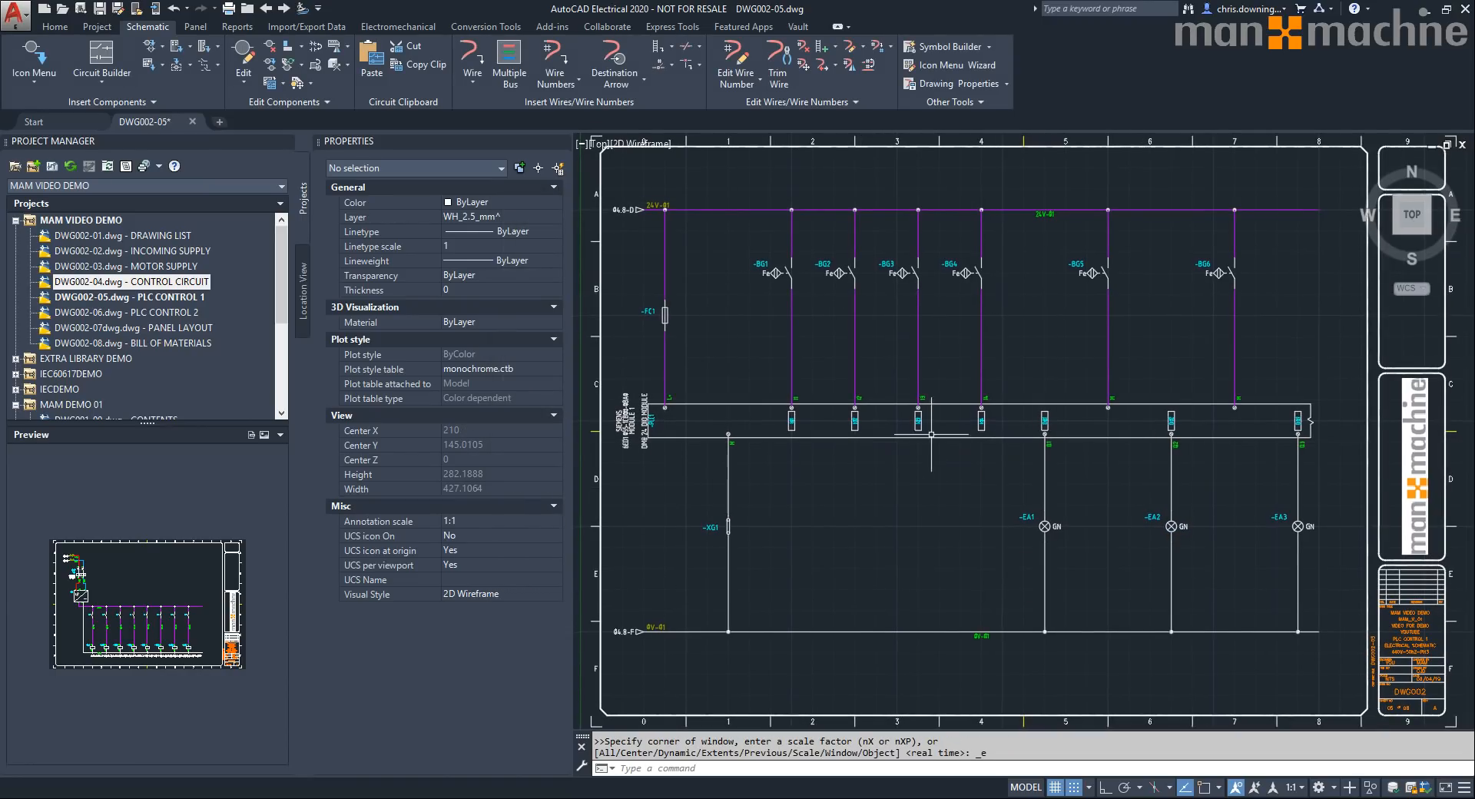
# - Advance through the project to the DWG002-07dwg panel layout, closing the DWG002-05 drawing on the way, and show the layout's model space
pyautogui.click(286, 9)
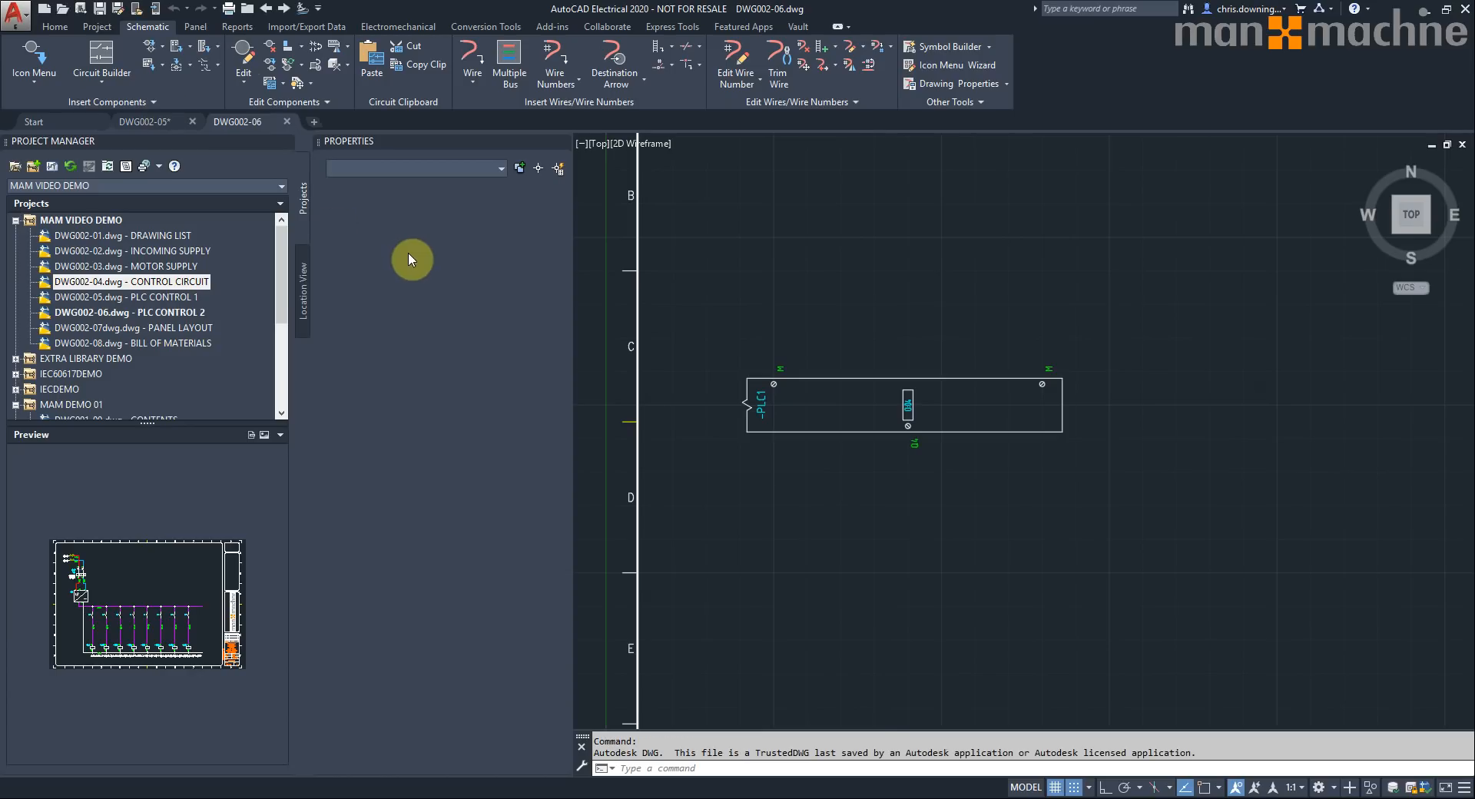
pyautogui.click(192, 121)
pyautogui.click(286, 8)
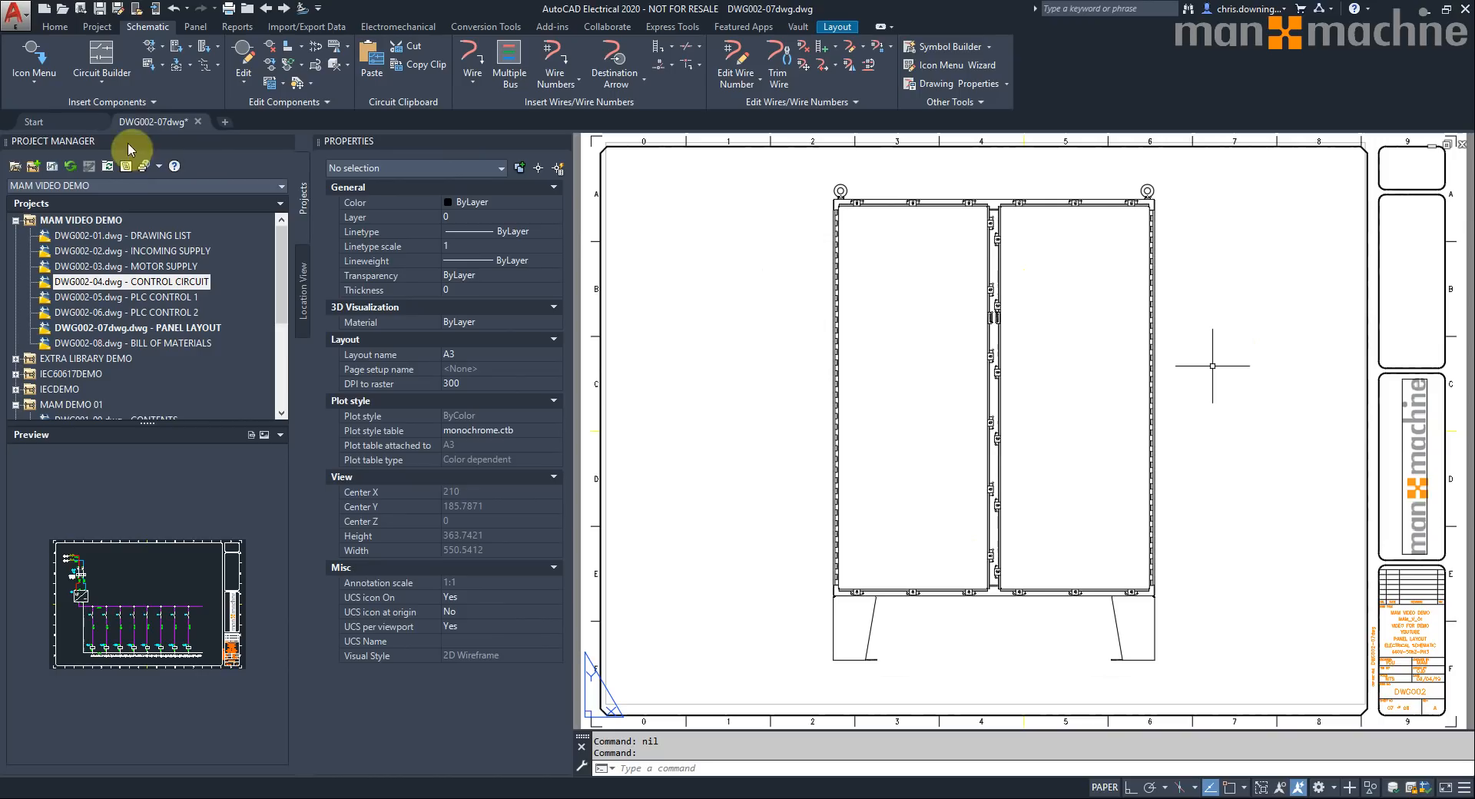
pyautogui.moveTo(142, 126)
pyautogui.click(123, 184)
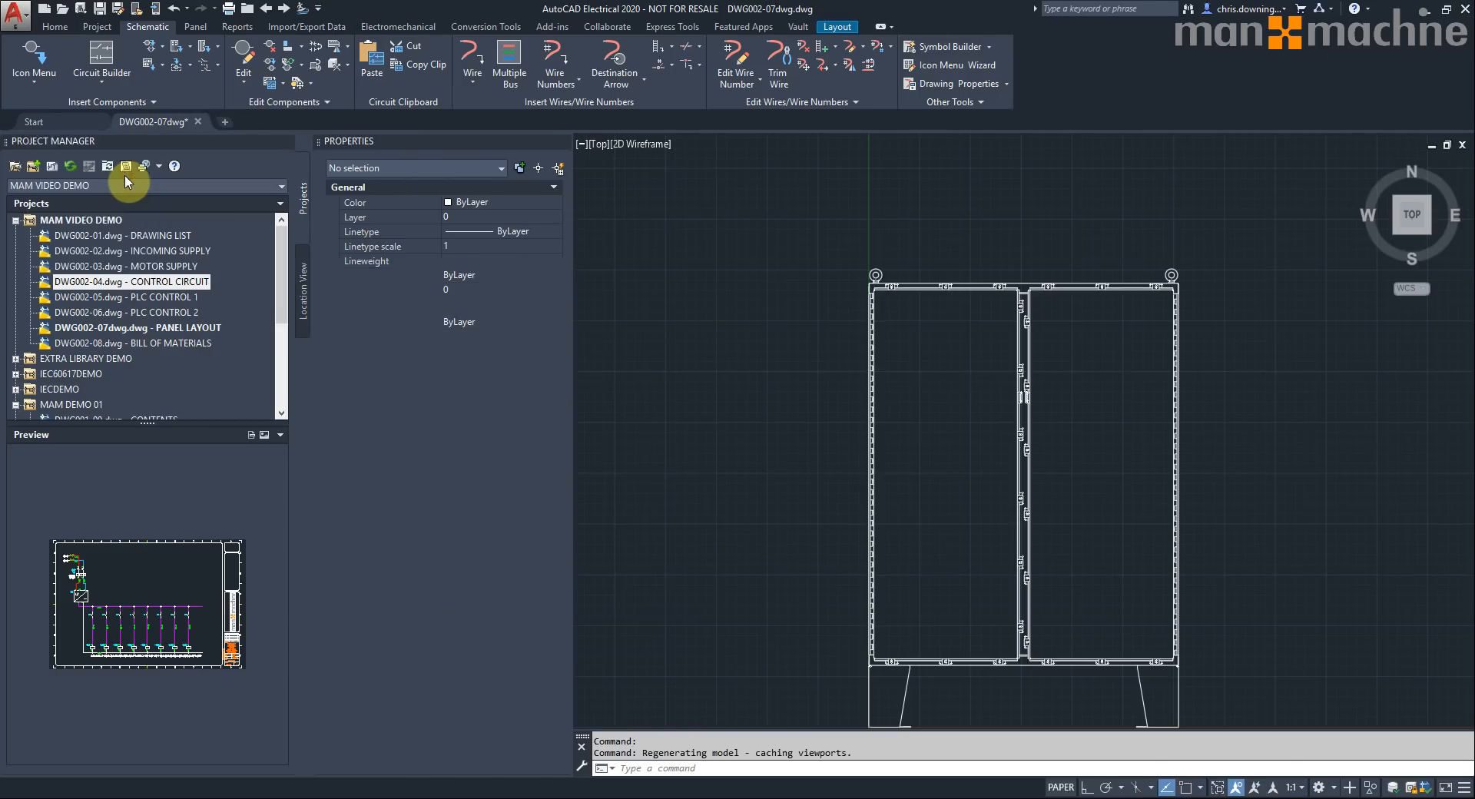
pyautogui.moveTo(1047, 467)
pyautogui.mouseDown(button='middle')
pyautogui.moveTo(1106, 406)
pyautogui.moveTo(896, 372)
pyautogui.moveTo(948, 388)
pyautogui.mouseUp(button='middle')
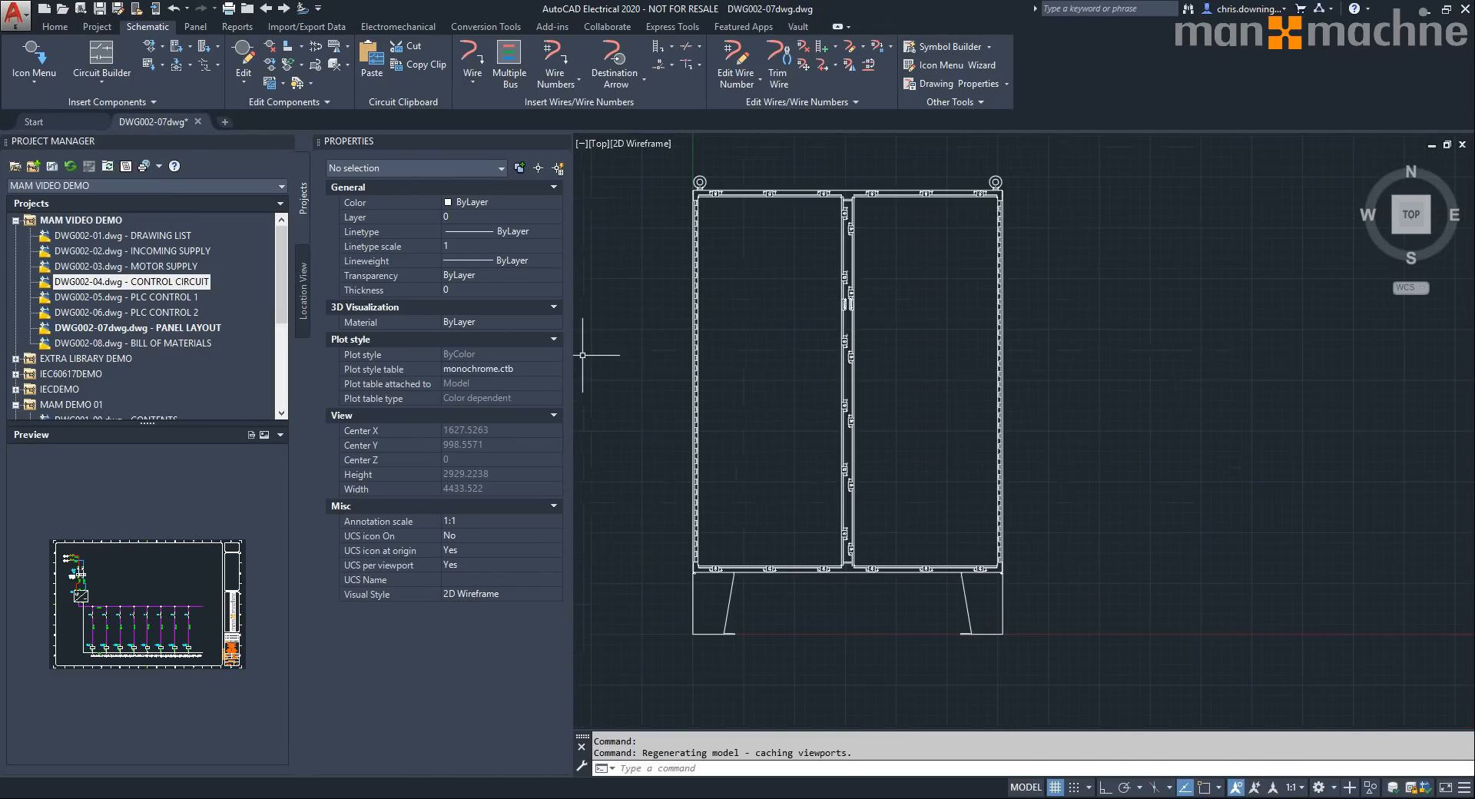
# - Start the terminal footprint Editor from the panel layout drawing and accept saving the drawing
pyautogui.click(192, 27)
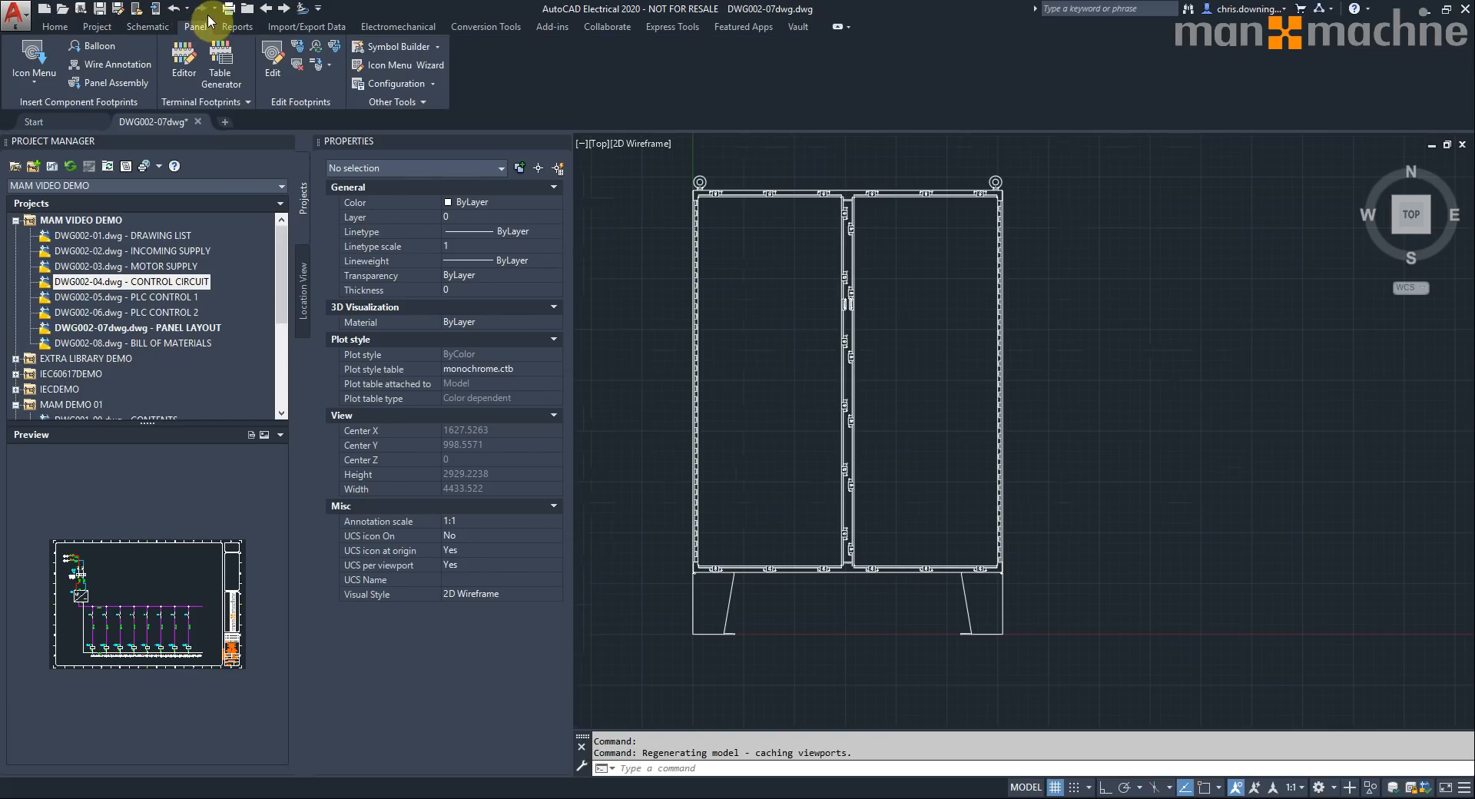
pyautogui.click(186, 62)
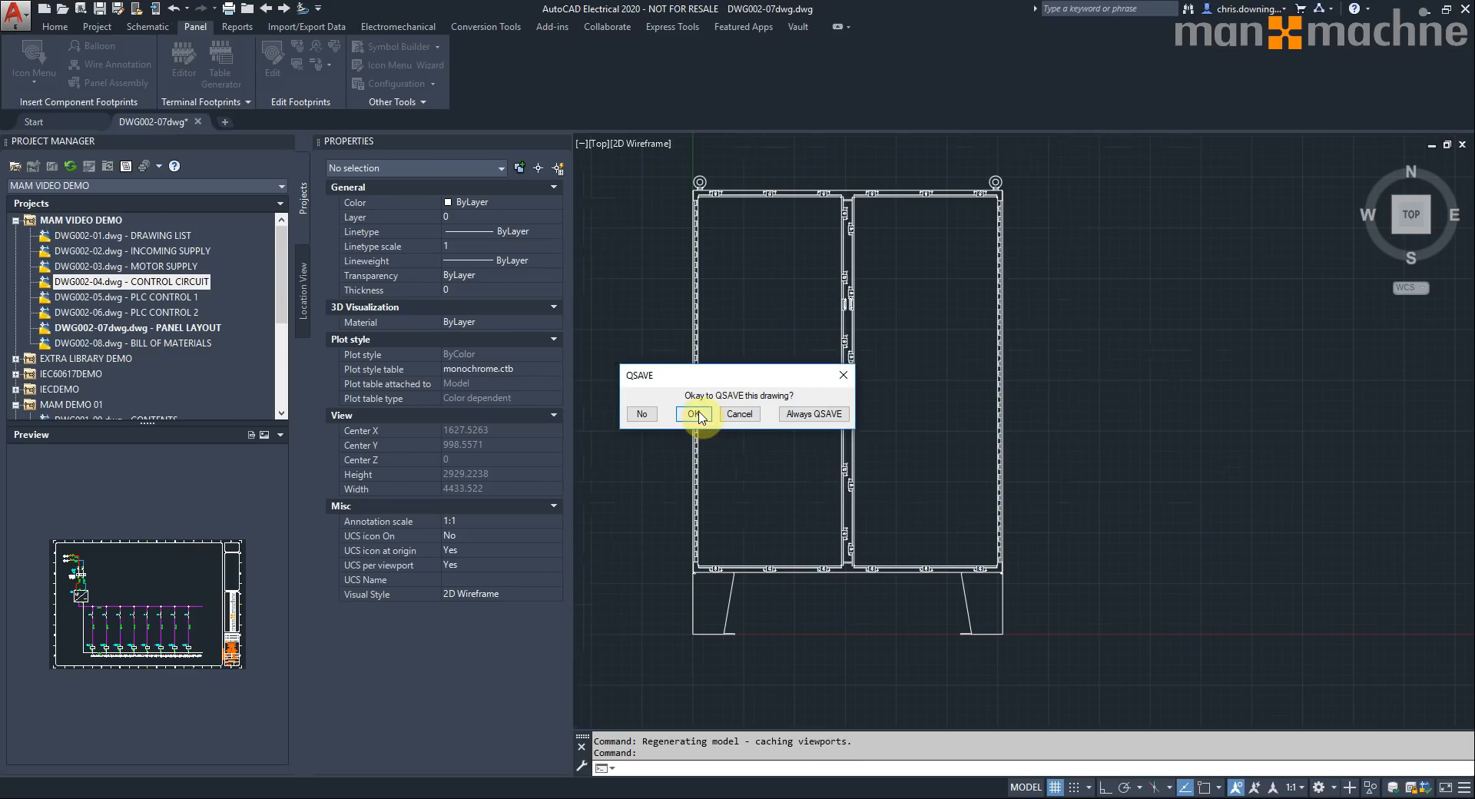
pyautogui.click(693, 414)
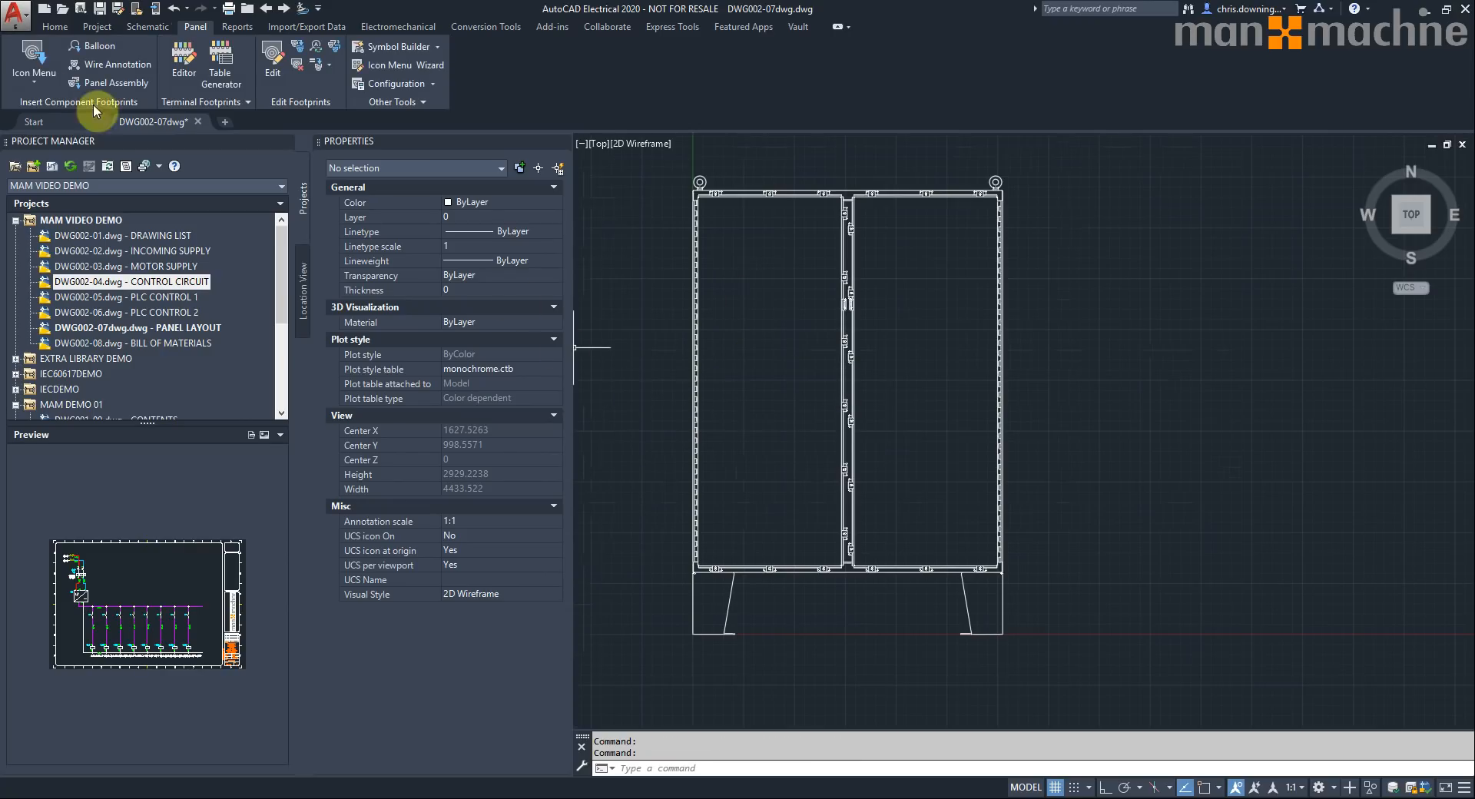
# - View the footprint choices offered for Enclosures in the panel layout symbols, leaving without inserting anything
pyautogui.click(35, 66)
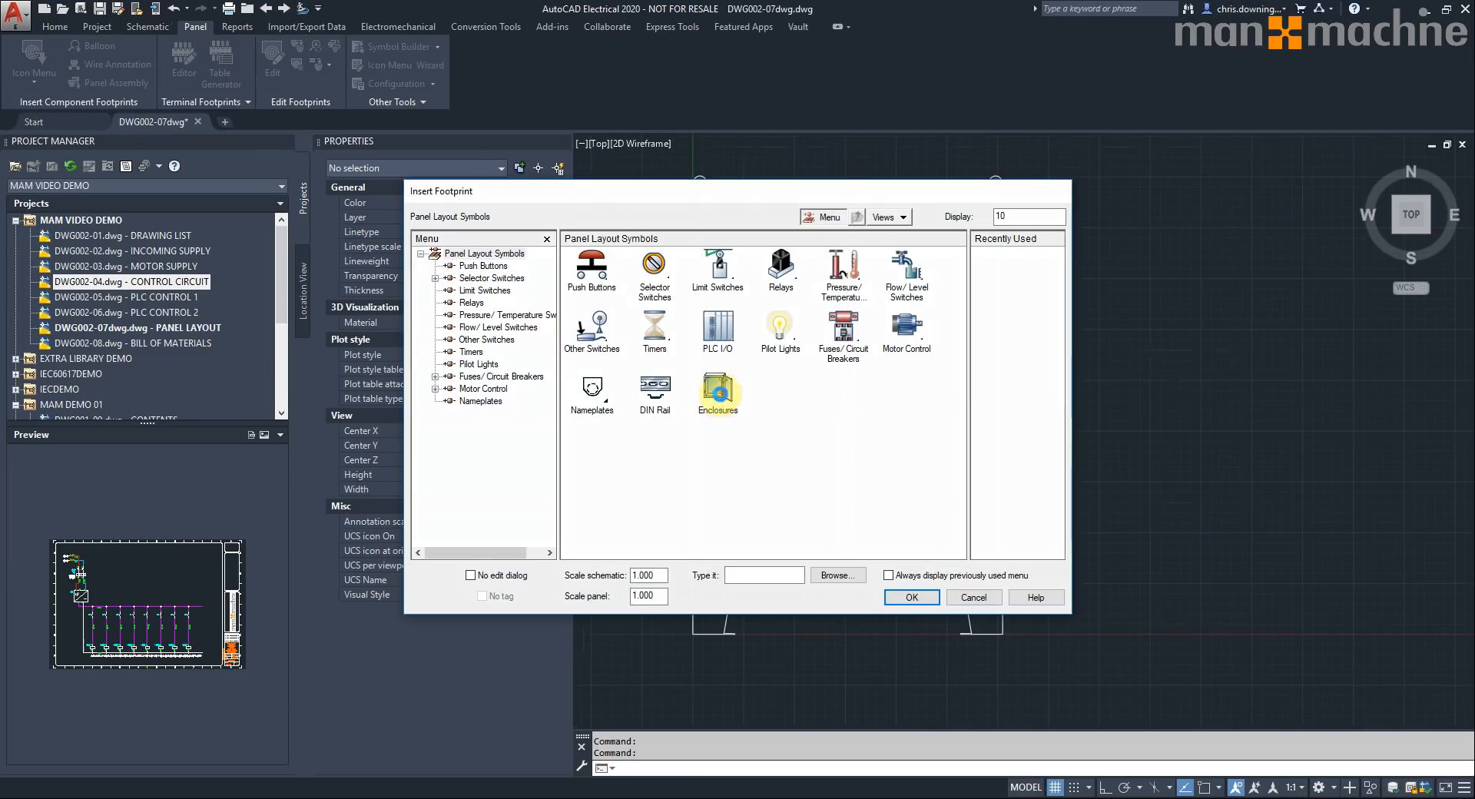
pyautogui.click(718, 394)
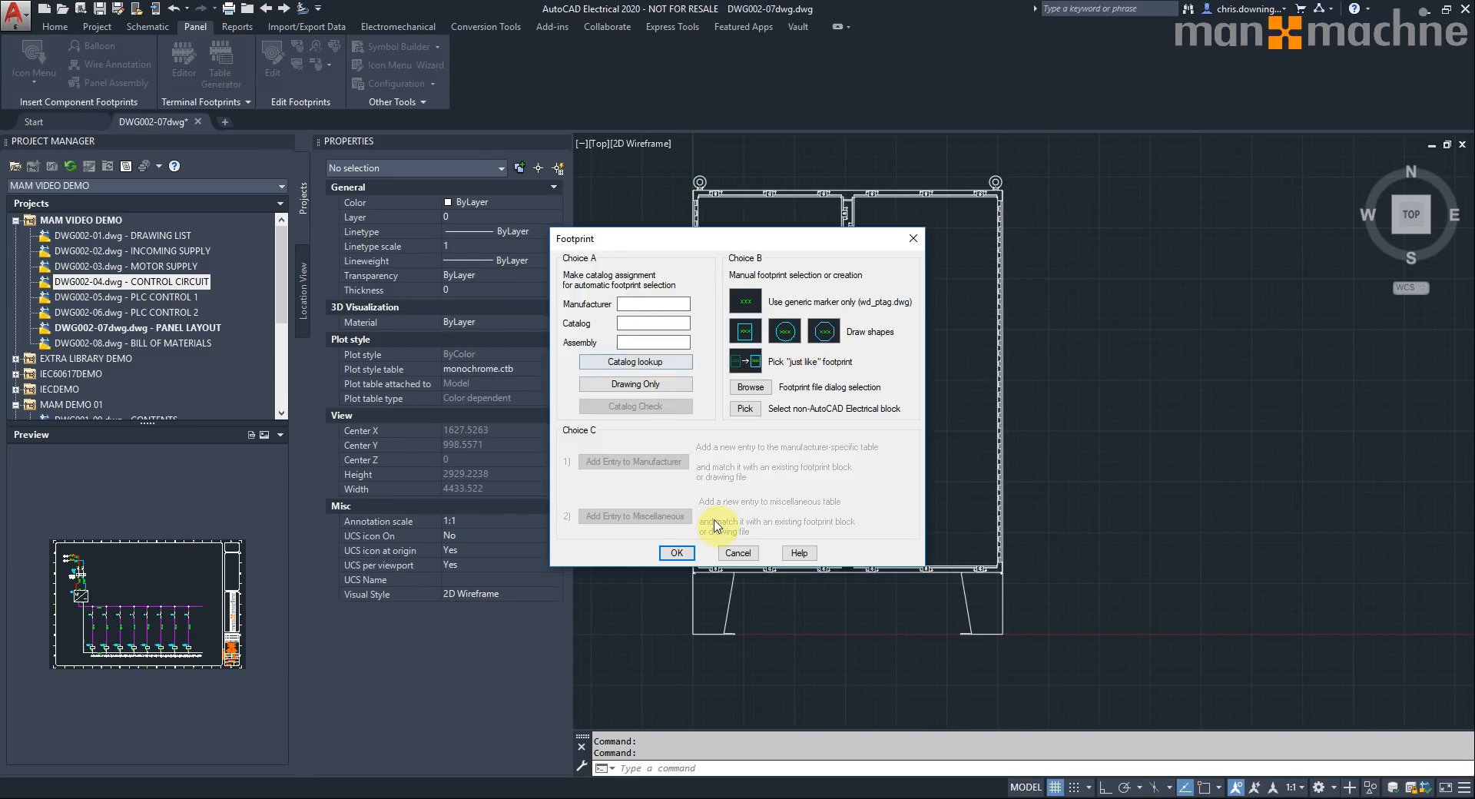
pyautogui.click(741, 554)
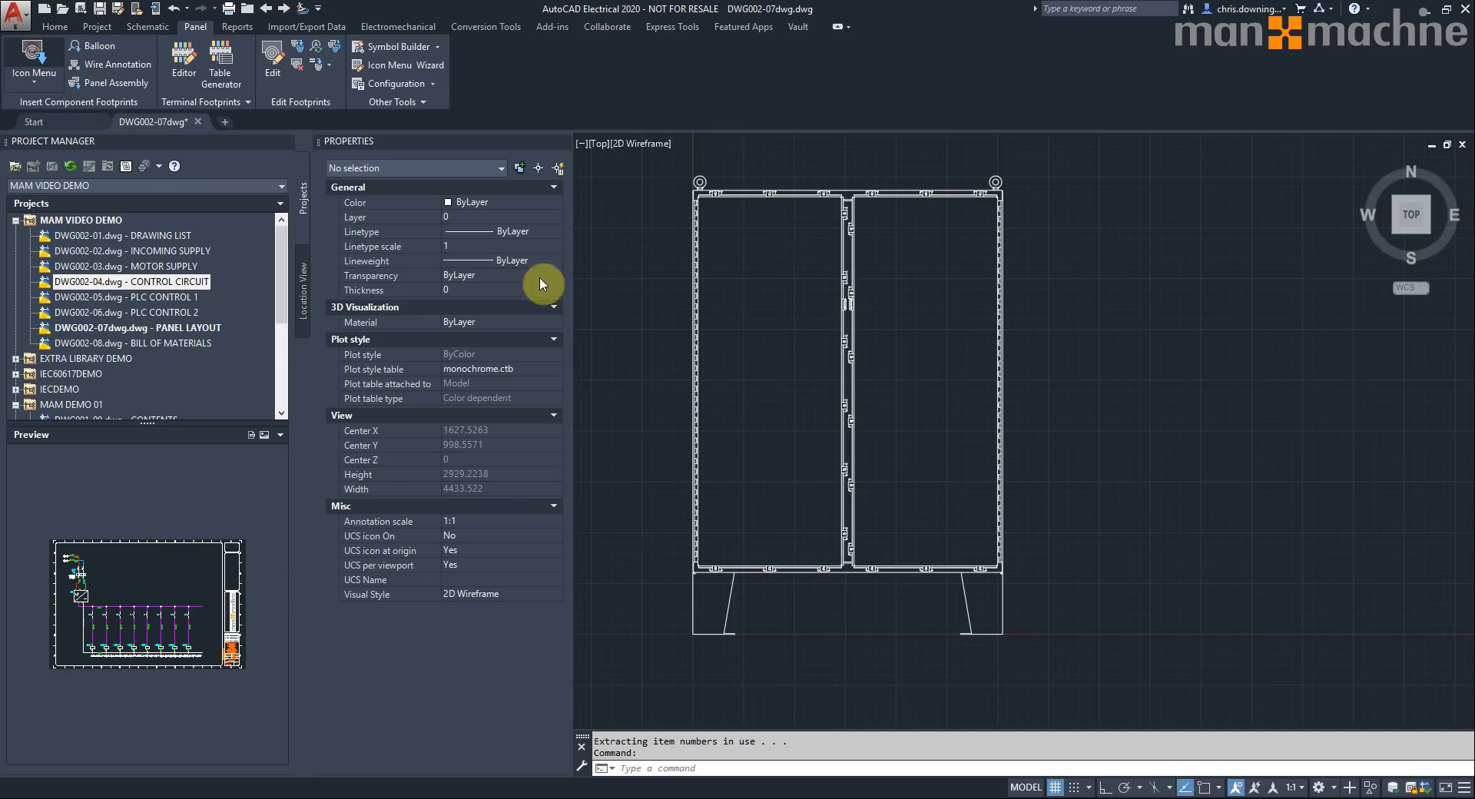
# - Start a DIN rail footprint, set its scale to 25.4 and keep the AB 199-DR1 symmetrical rail type
pyautogui.press('Return')
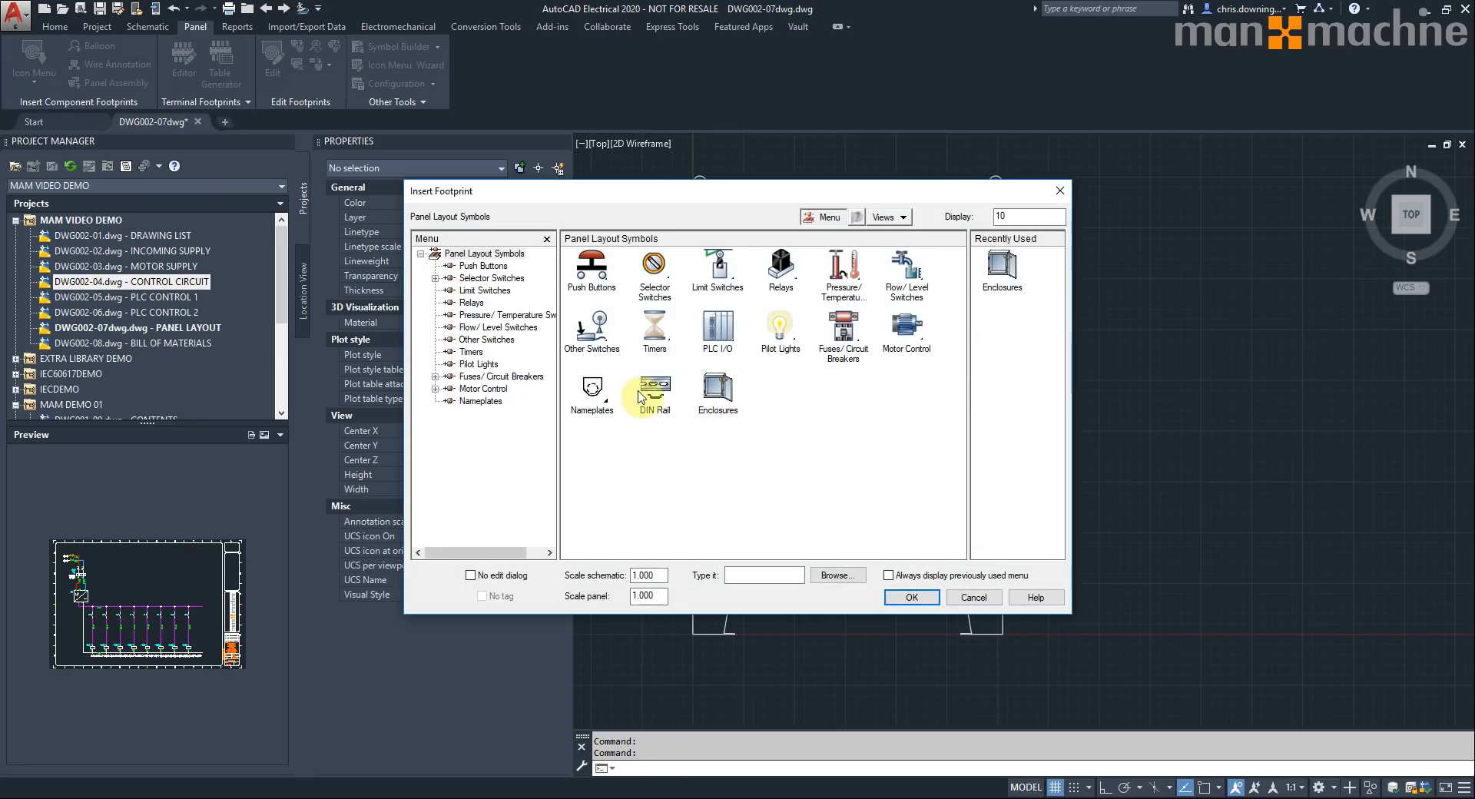
pyautogui.click(654, 396)
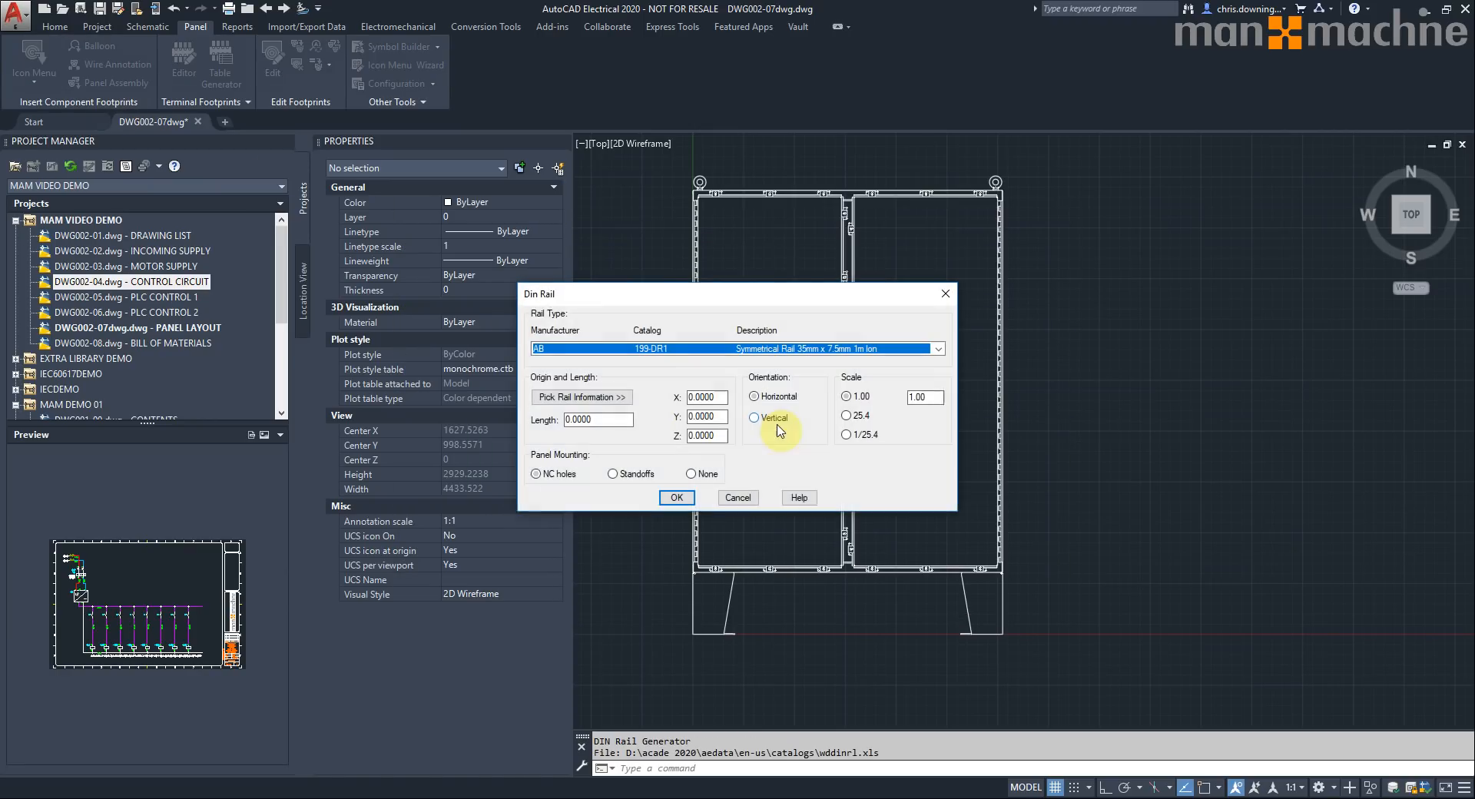
pyautogui.click(863, 417)
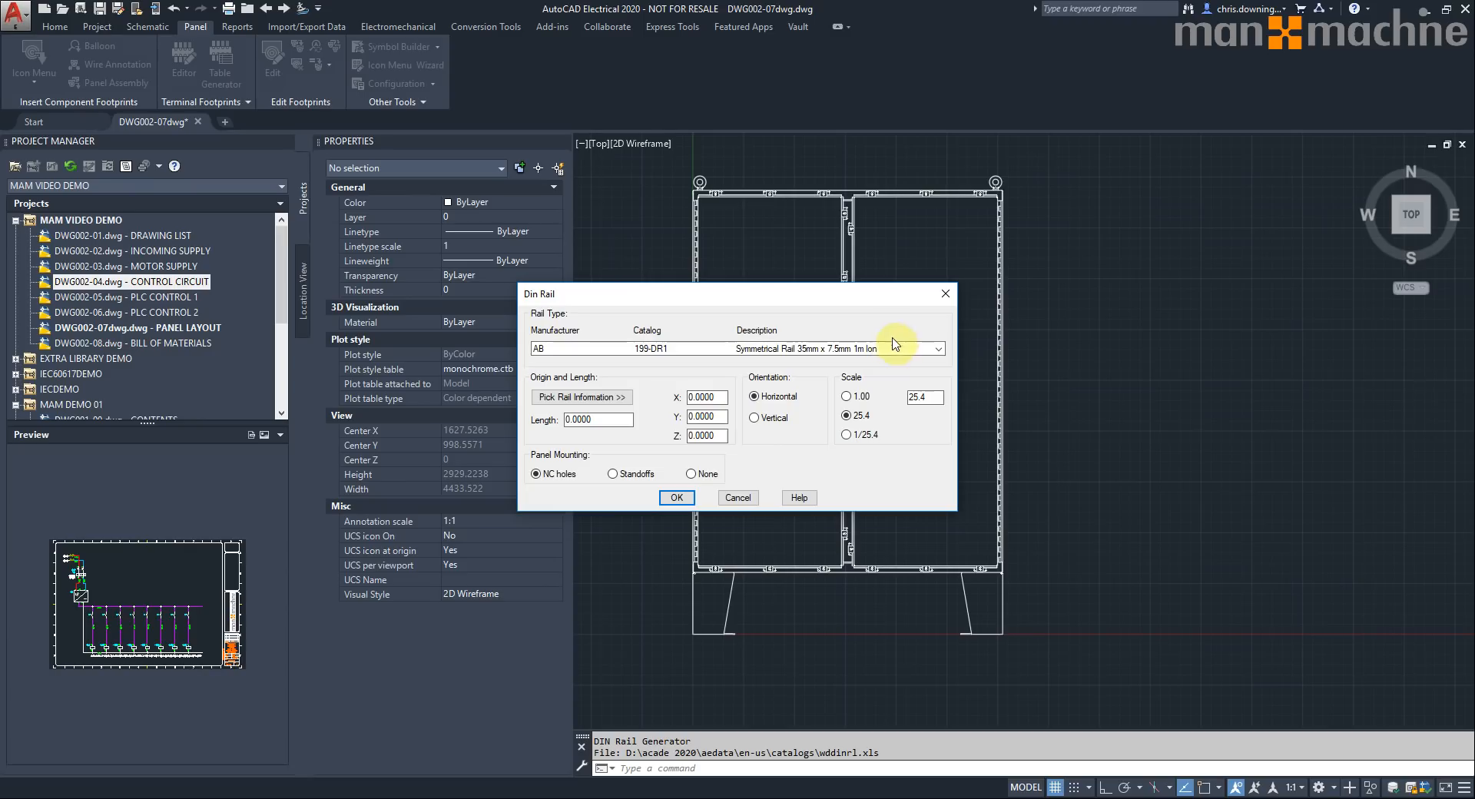
pyautogui.click(938, 350)
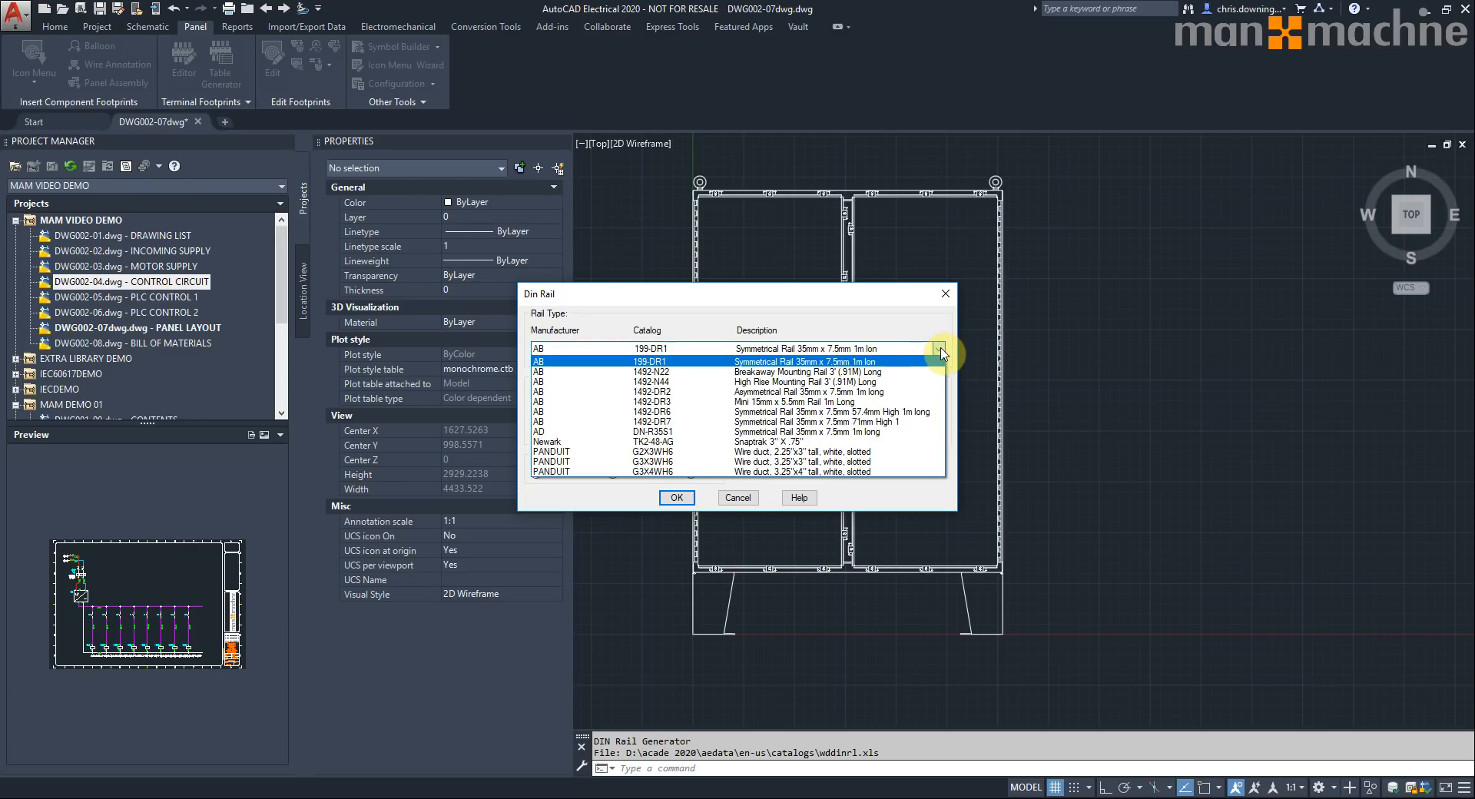
pyautogui.click(940, 350)
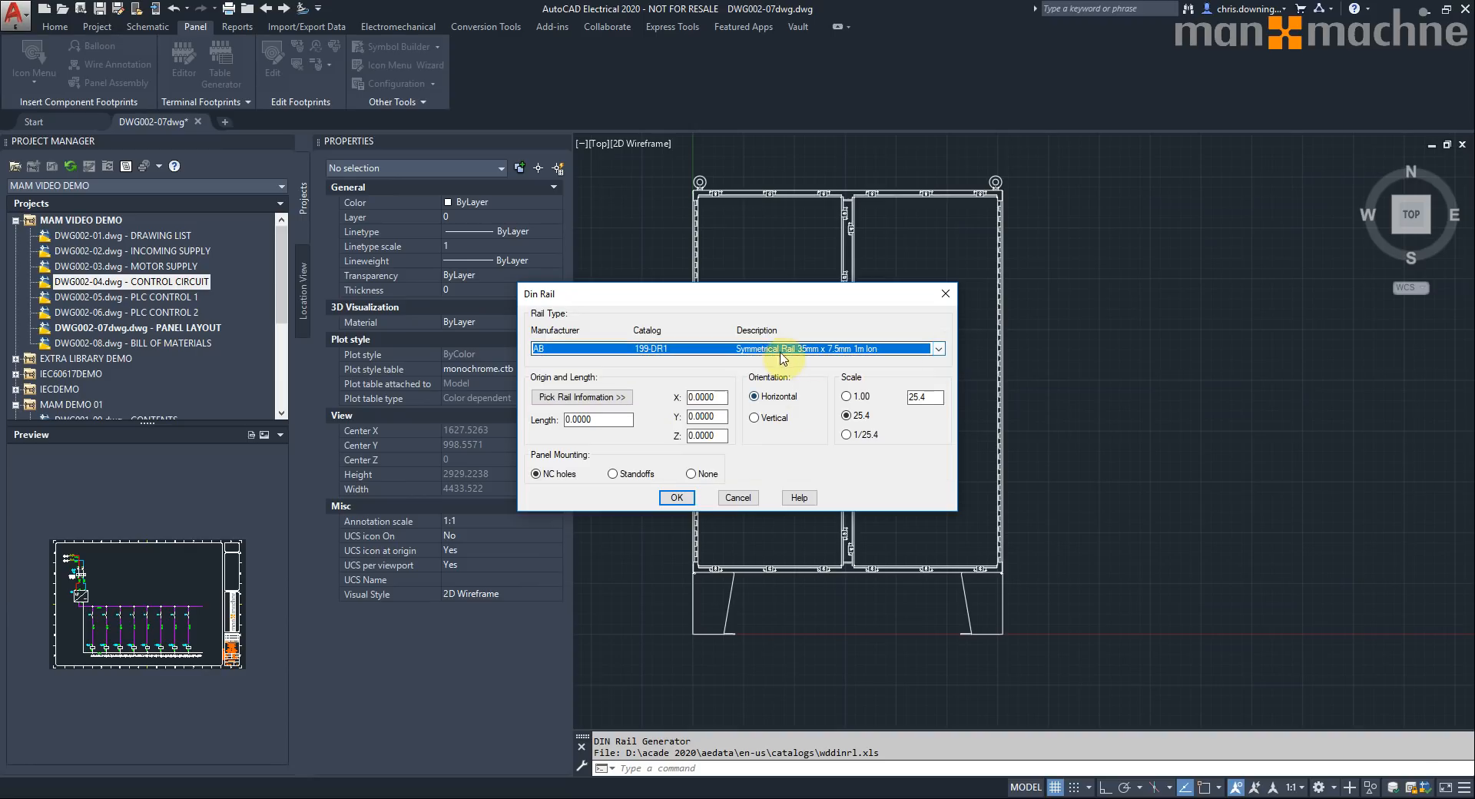
# - Place the horizontal DIN rail 580 mm long from X 100, Y 750 in the enclosure's left bay and accept its component details
pyautogui.click(623, 397)
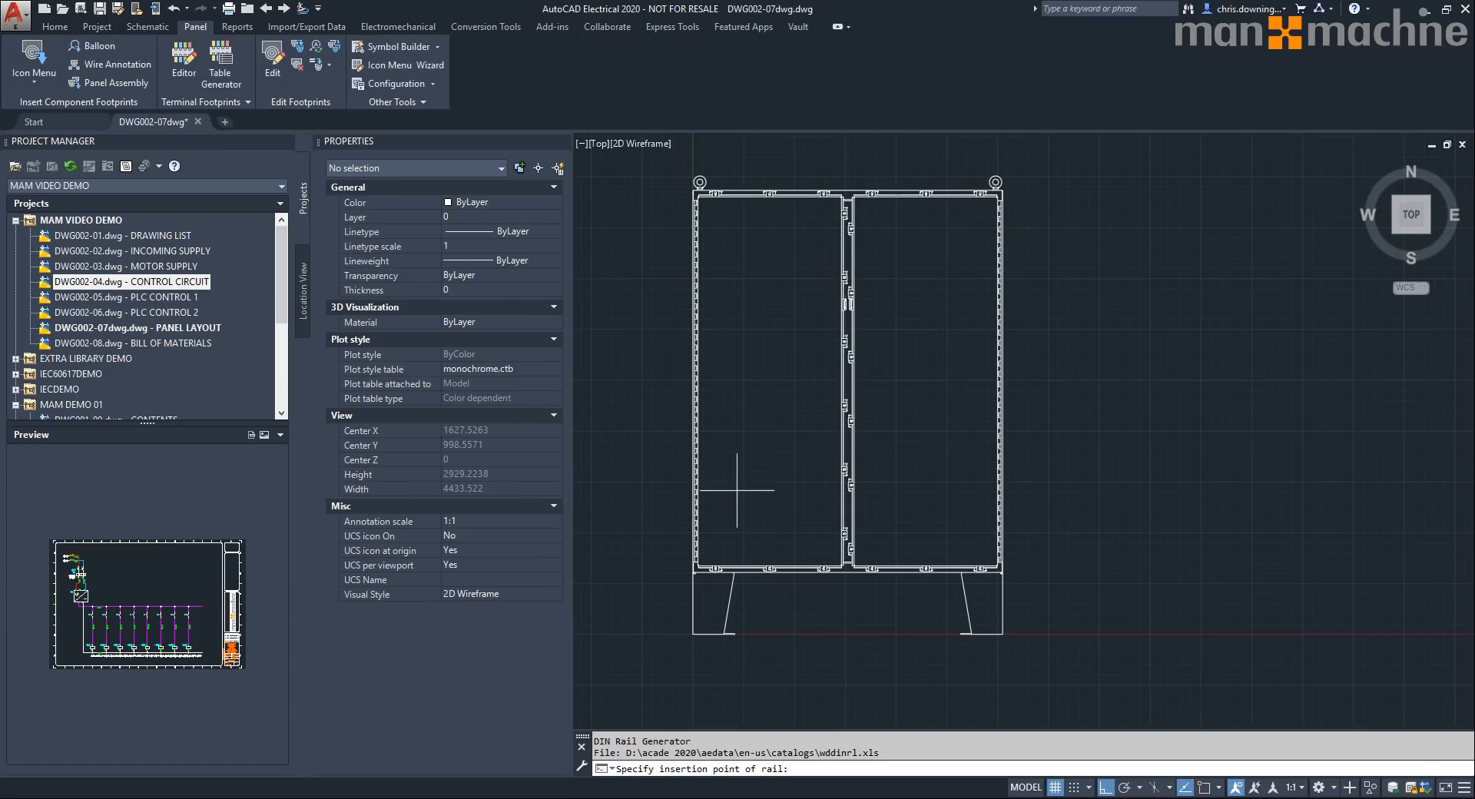
pyautogui.scroll(5, 724, 487)
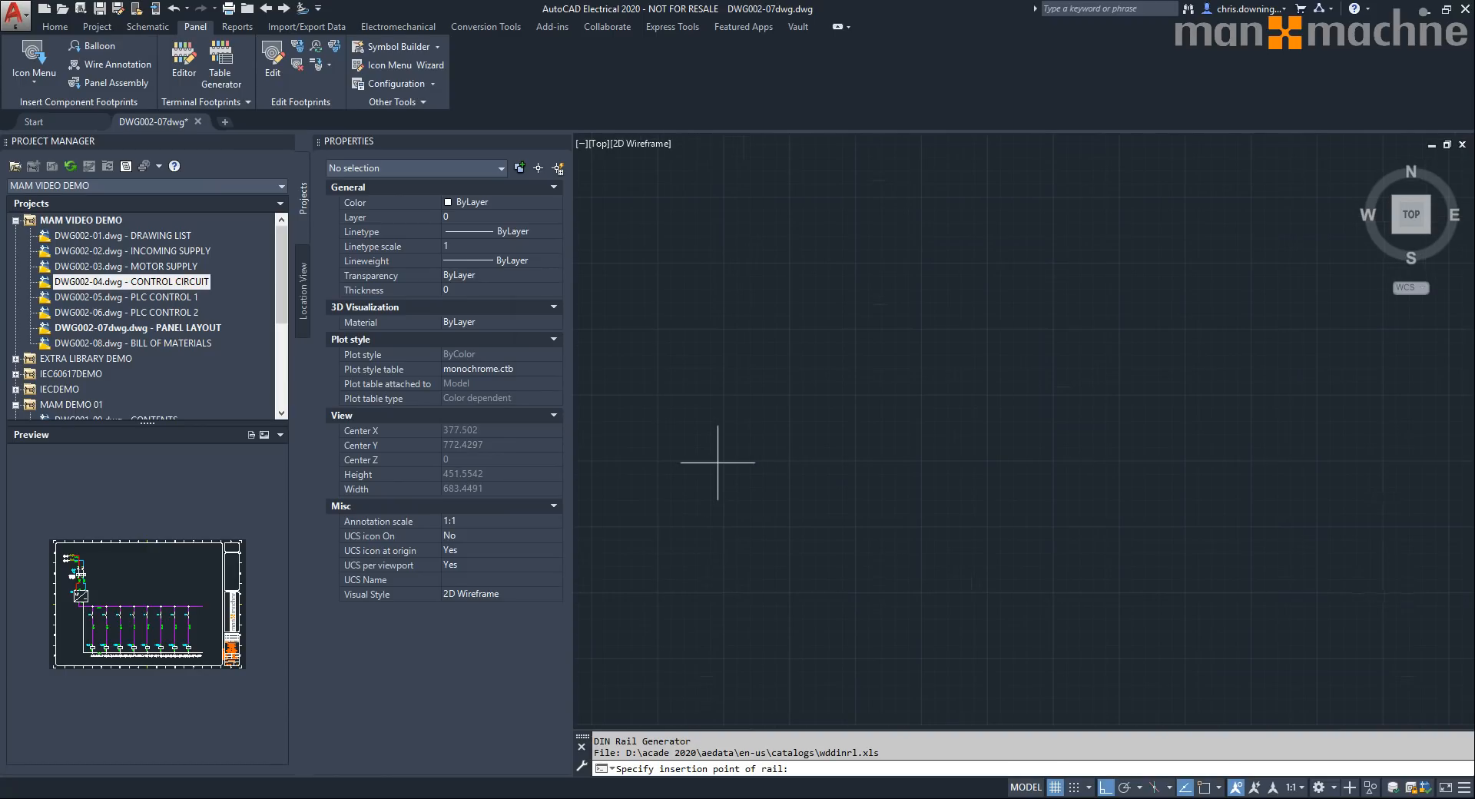
pyautogui.press('F9')
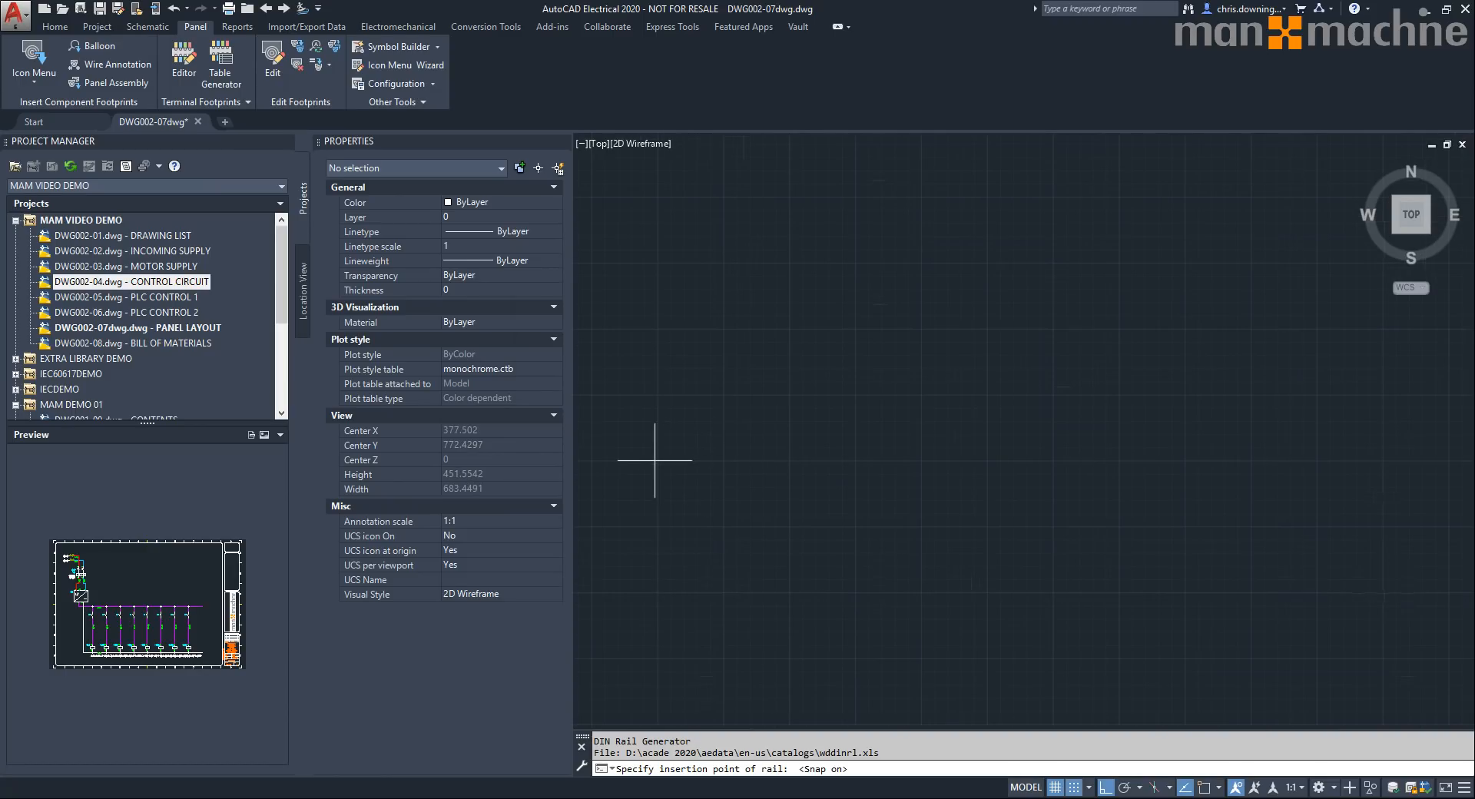
pyautogui.click(655, 460)
pyautogui.scroll(-4, 695, 483)
pyautogui.scroll(4, 980, 489)
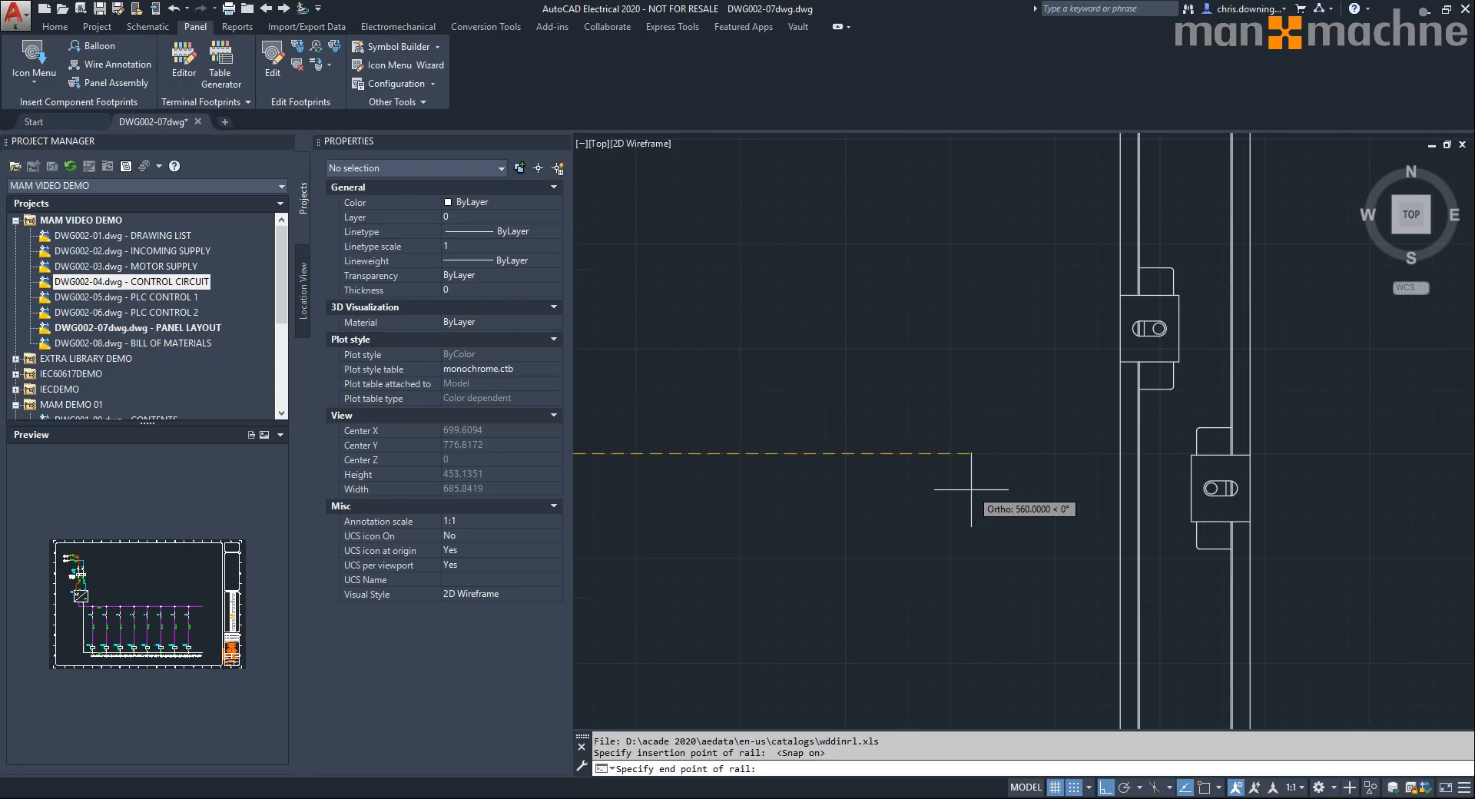
pyautogui.click(1013, 458)
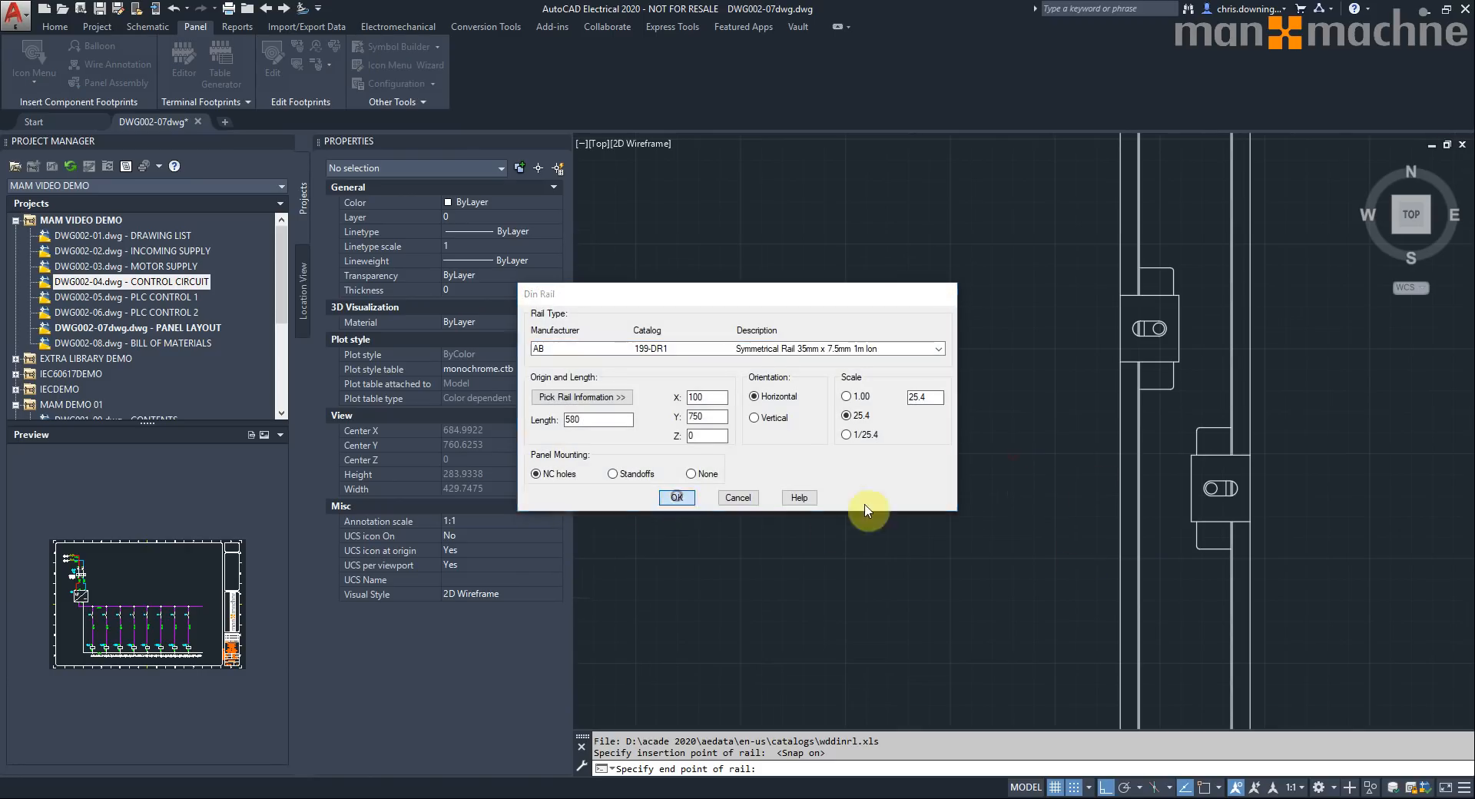
pyautogui.click(677, 499)
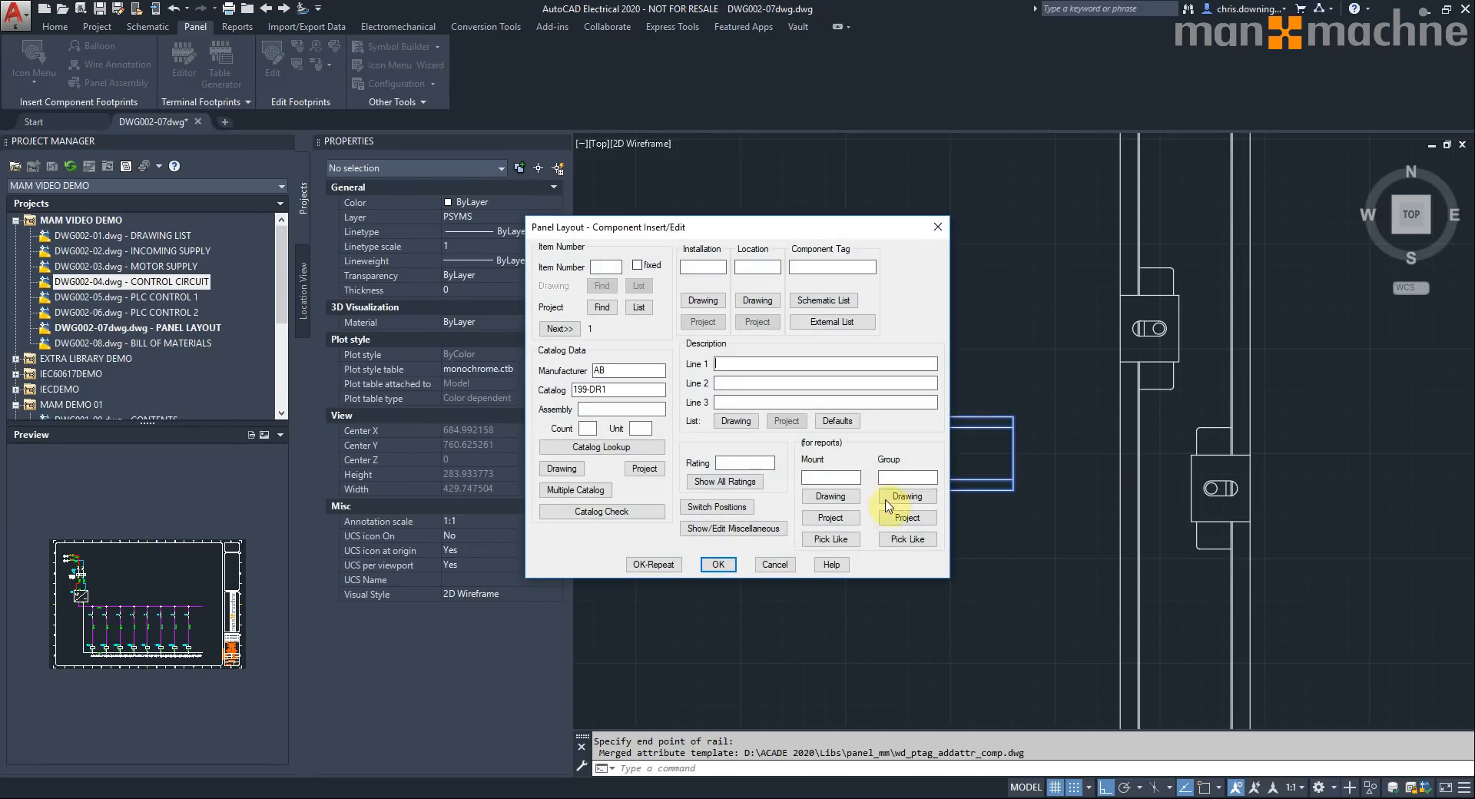
pyautogui.click(717, 565)
# - Copy the DIN rail straight up by about 200 mm within the enclosure's left bay
pyautogui.scroll(-10, 757, 534)
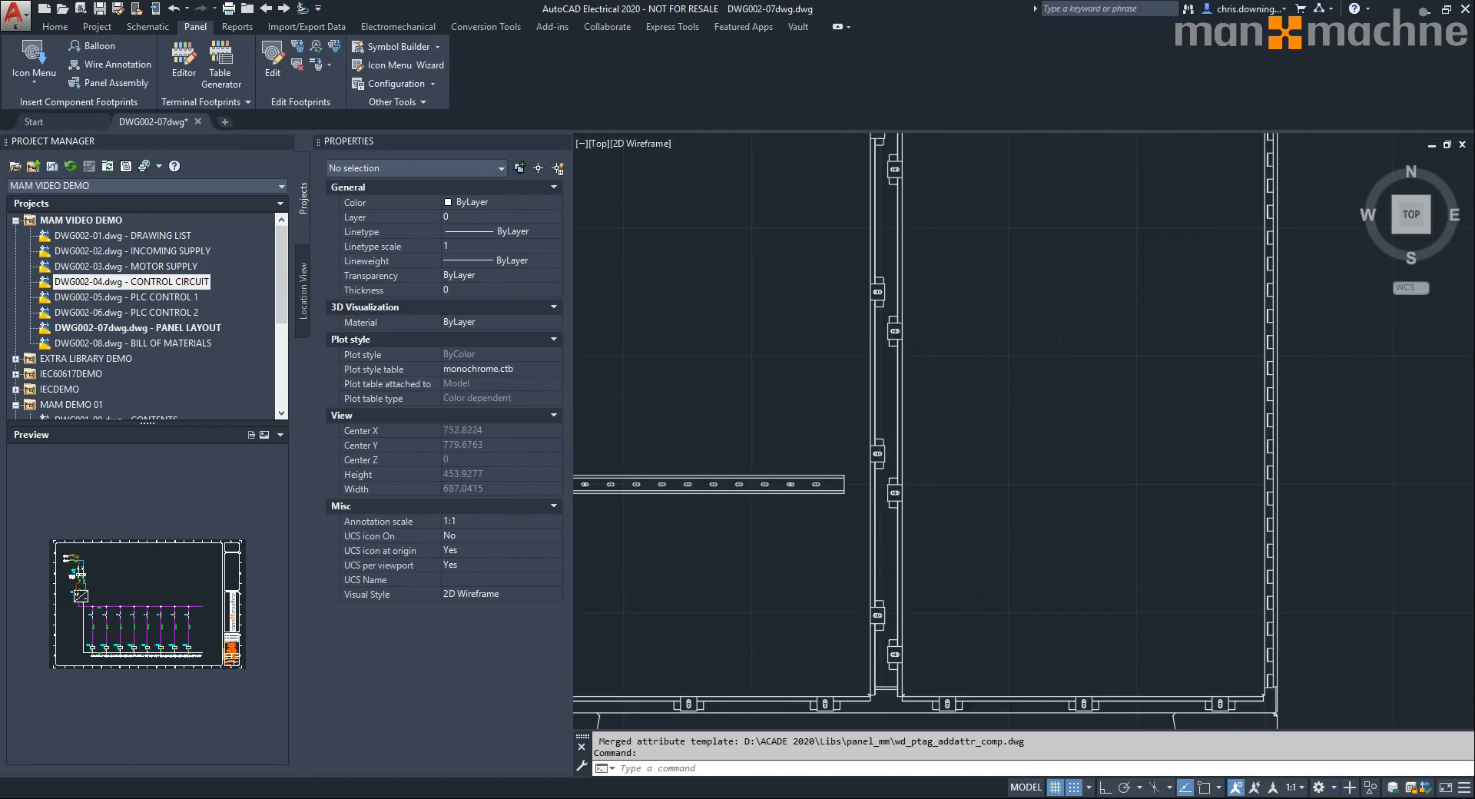
pyautogui.click(772, 494)
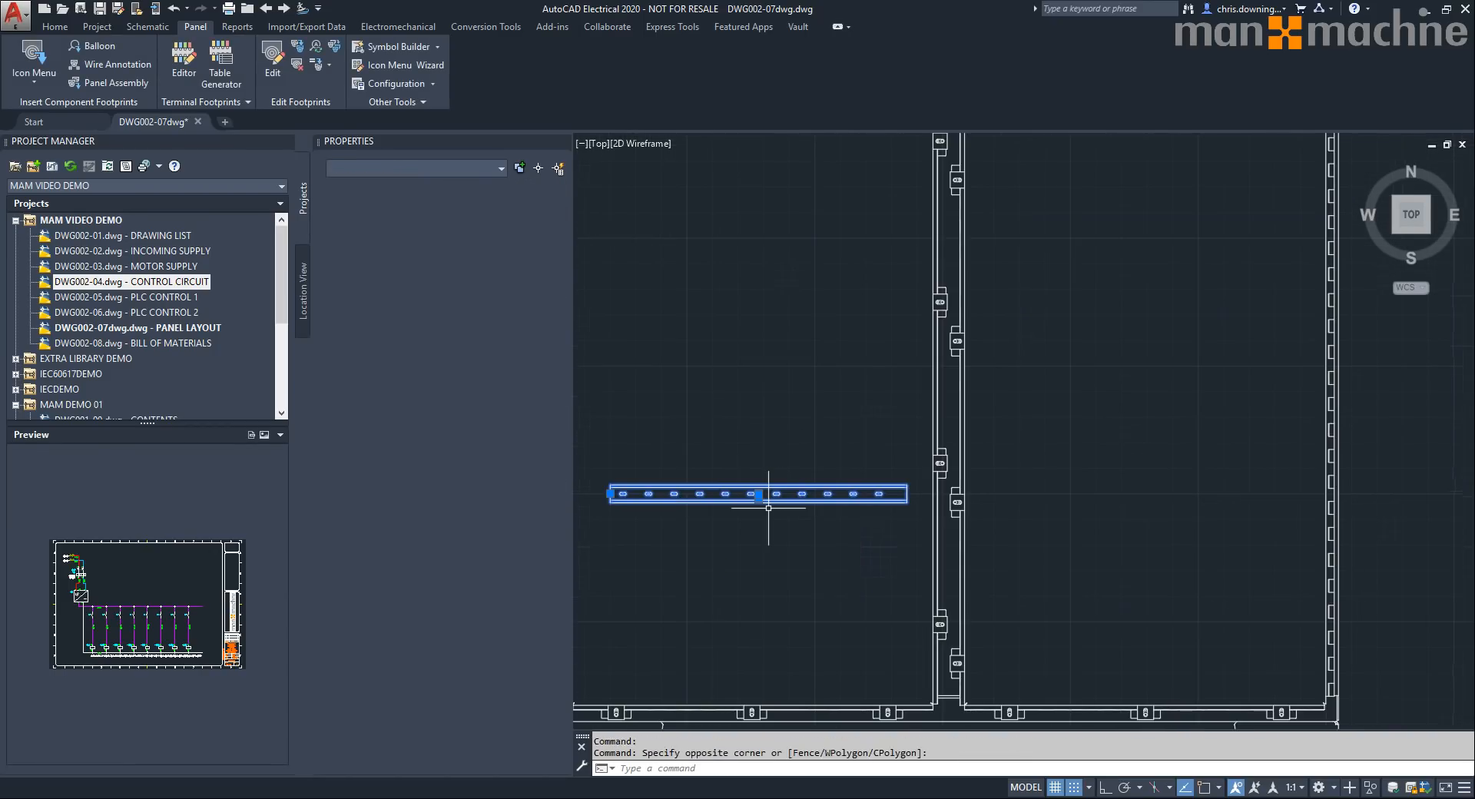
pyautogui.rightClick(769, 506)
pyautogui.click(747, 594)
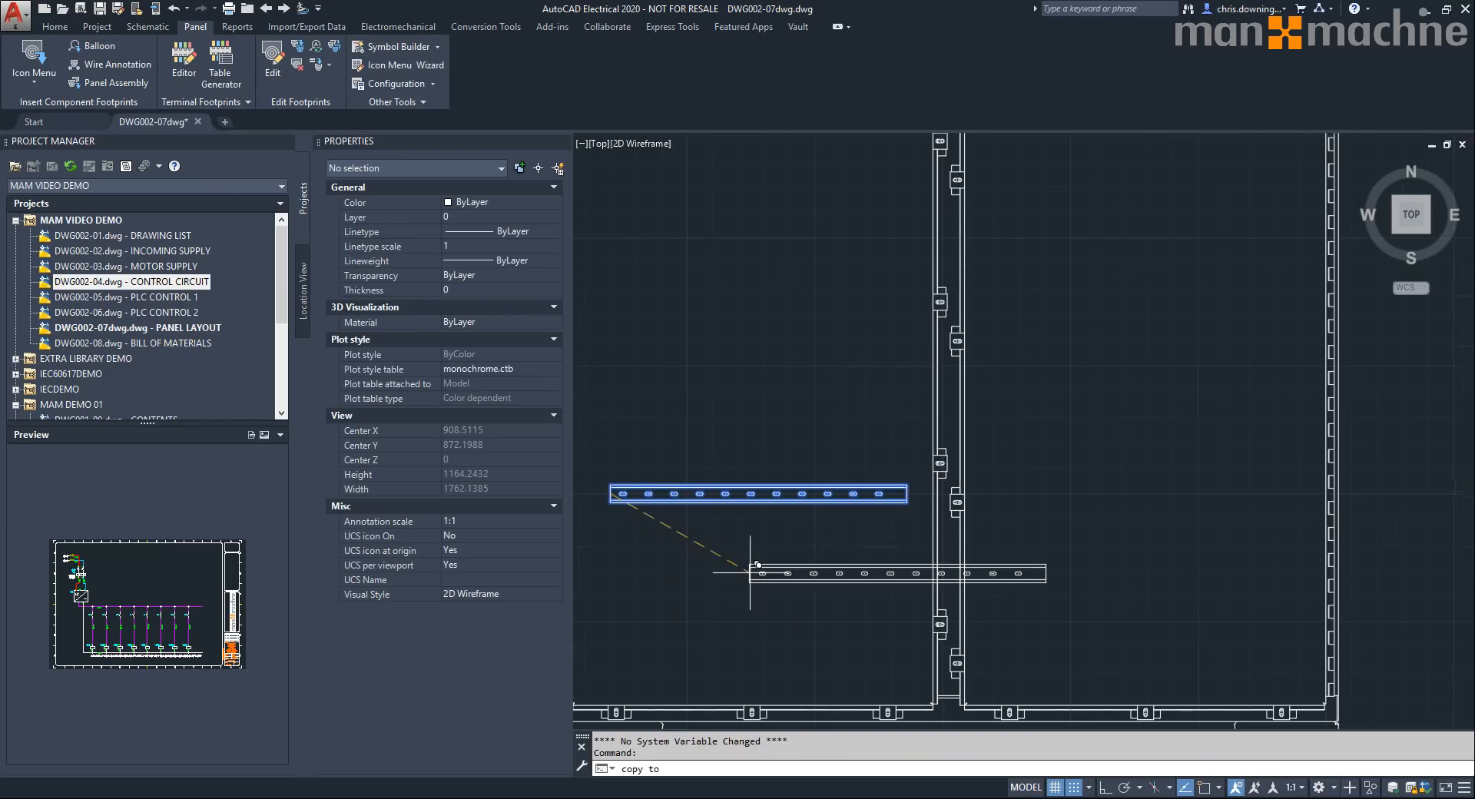
pyautogui.scroll(3, 769, 426)
pyautogui.press('F8')
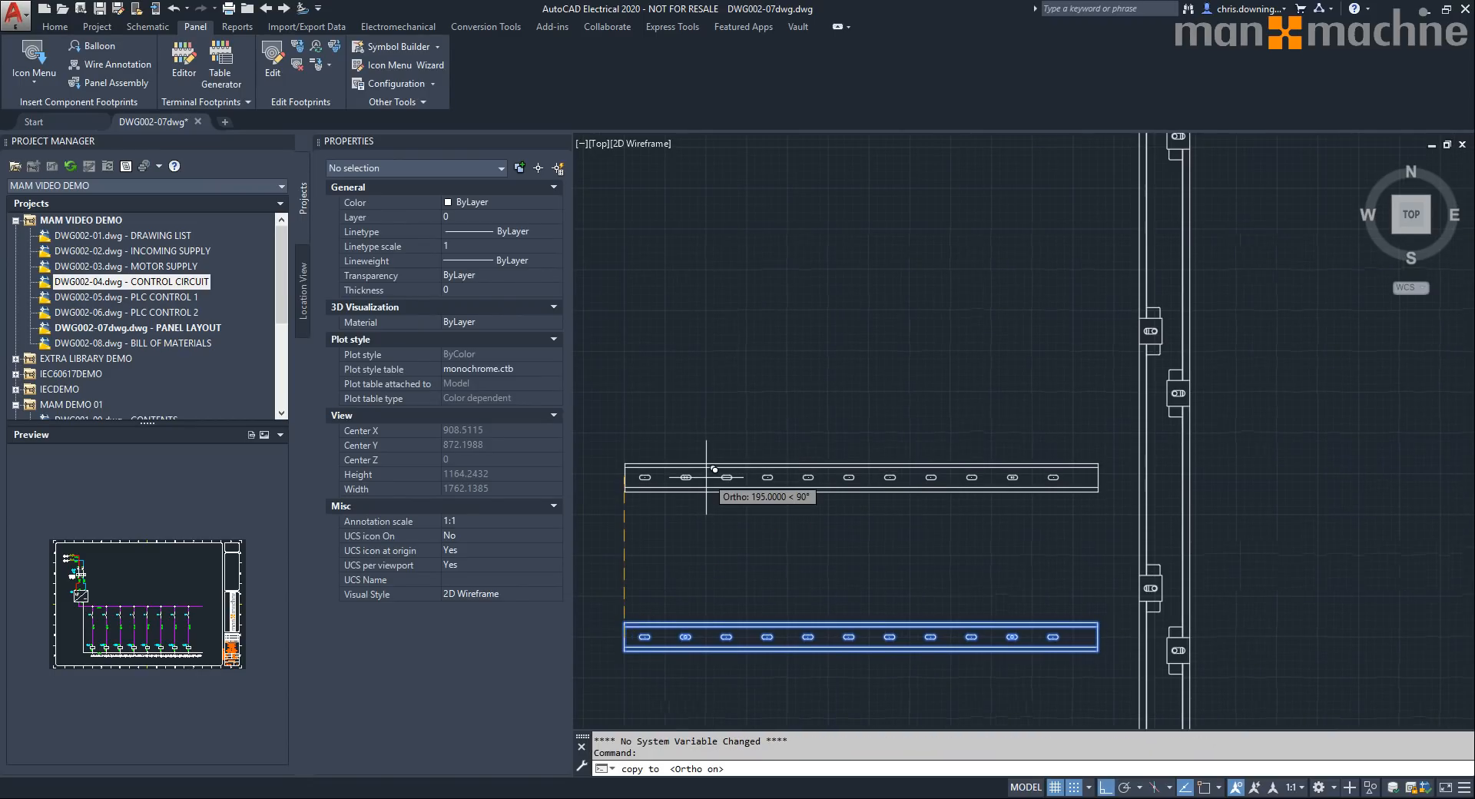
pyautogui.click(714, 467)
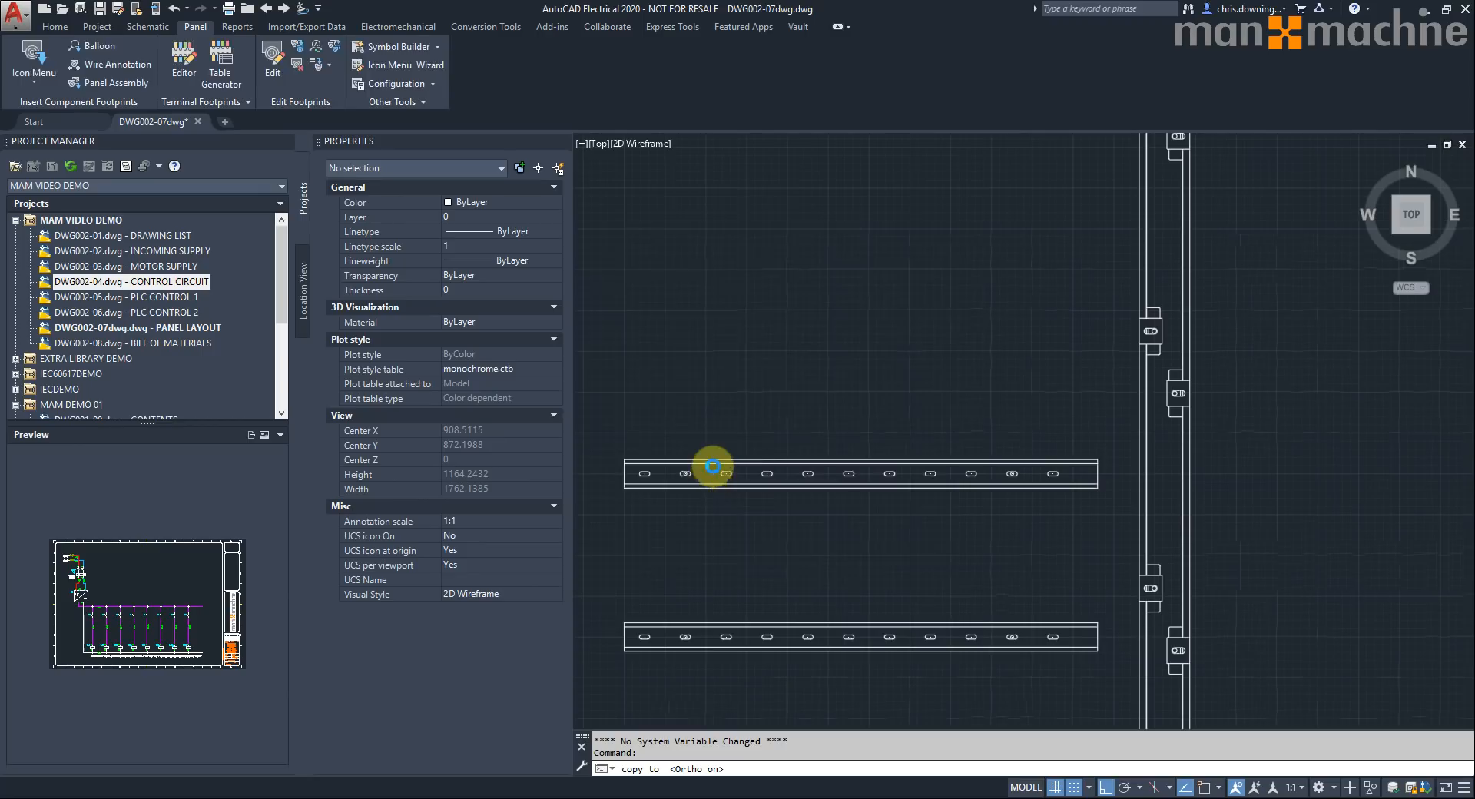
pyautogui.click(720, 564)
pyautogui.scroll(-3, 912, 477)
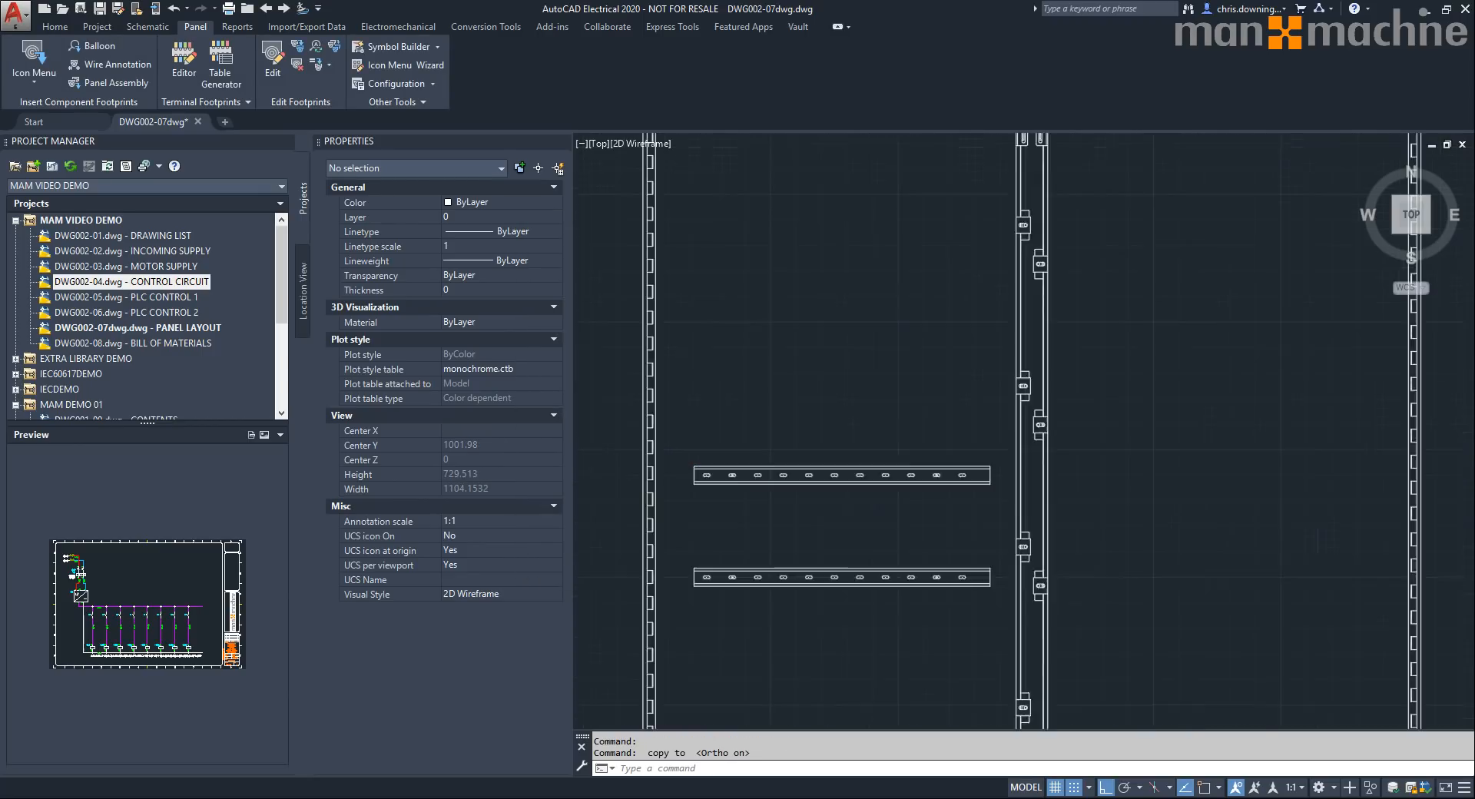
# - Review the enclosure footprint's manufacturer and catalog data and accept them as they are
pyautogui.rightClick(925, 447)
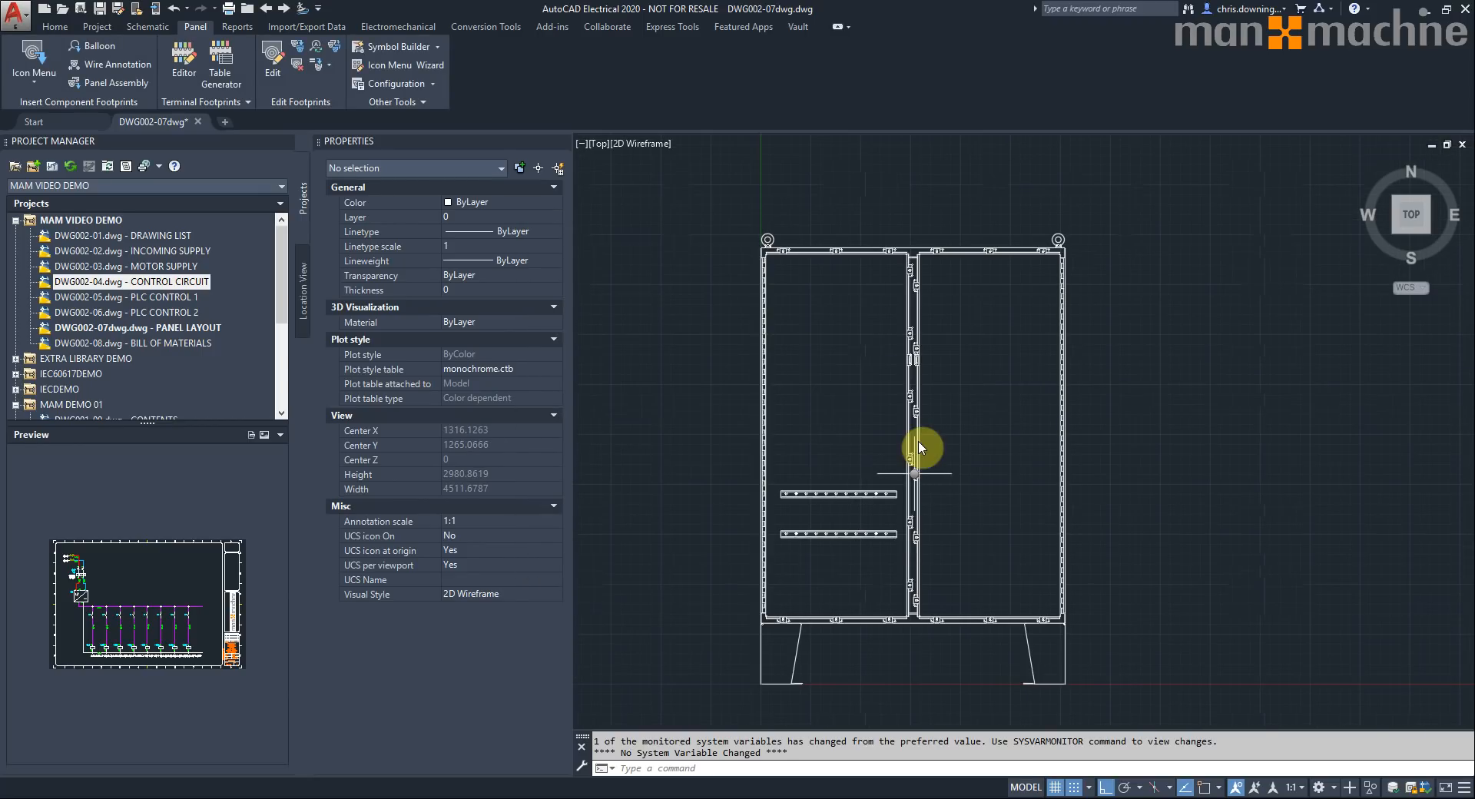
pyautogui.click(930, 427)
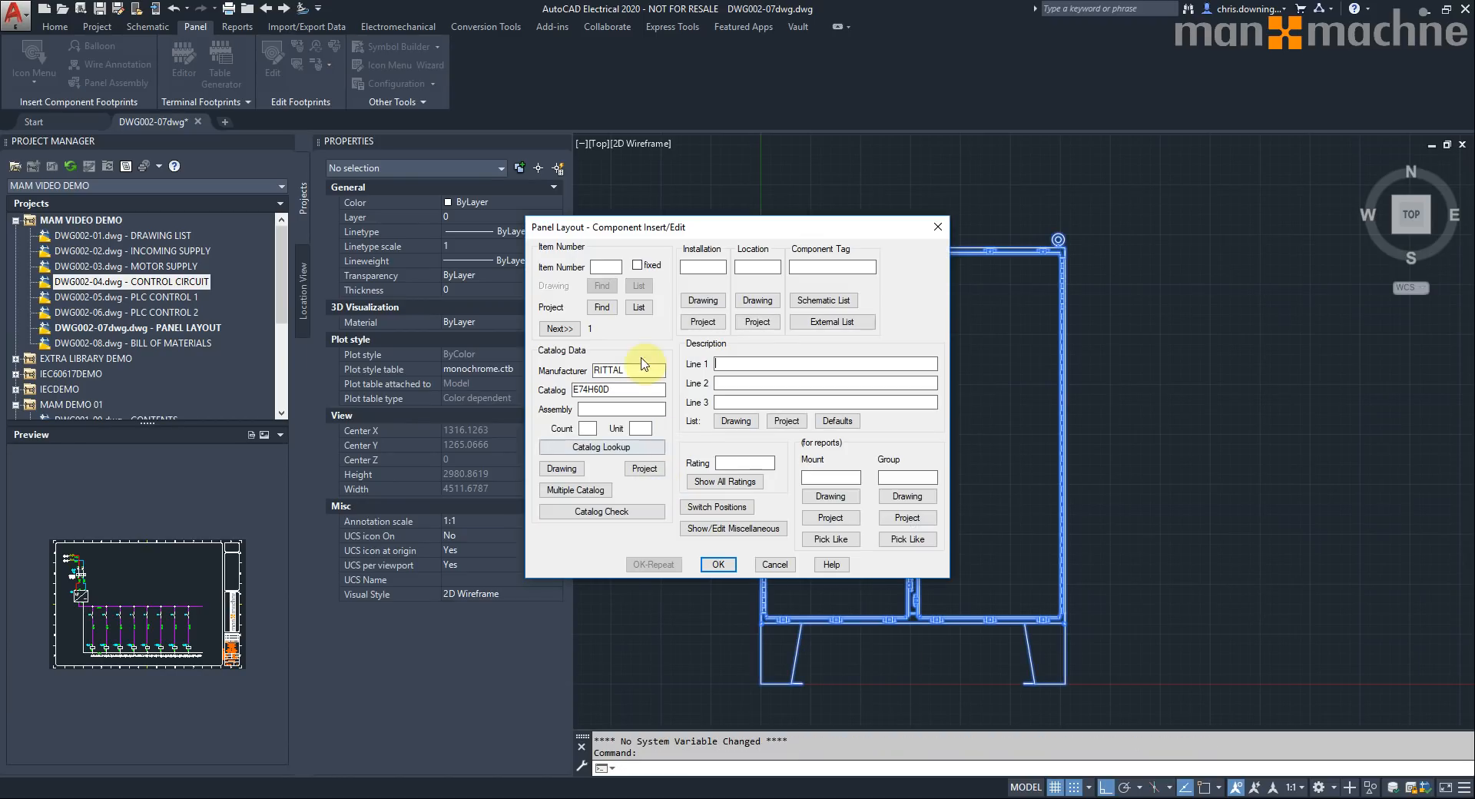
pyautogui.click(629, 367)
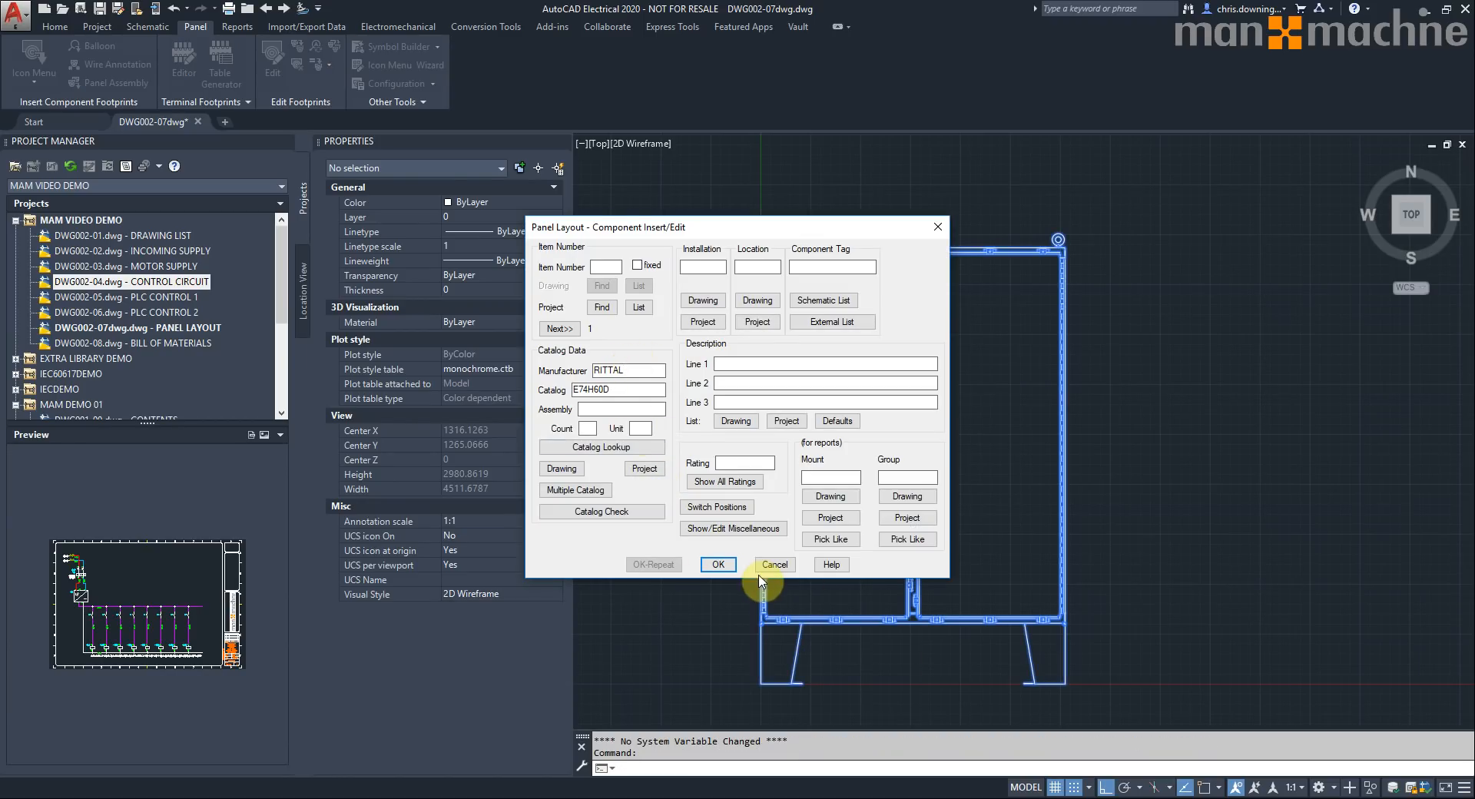
pyautogui.click(717, 564)
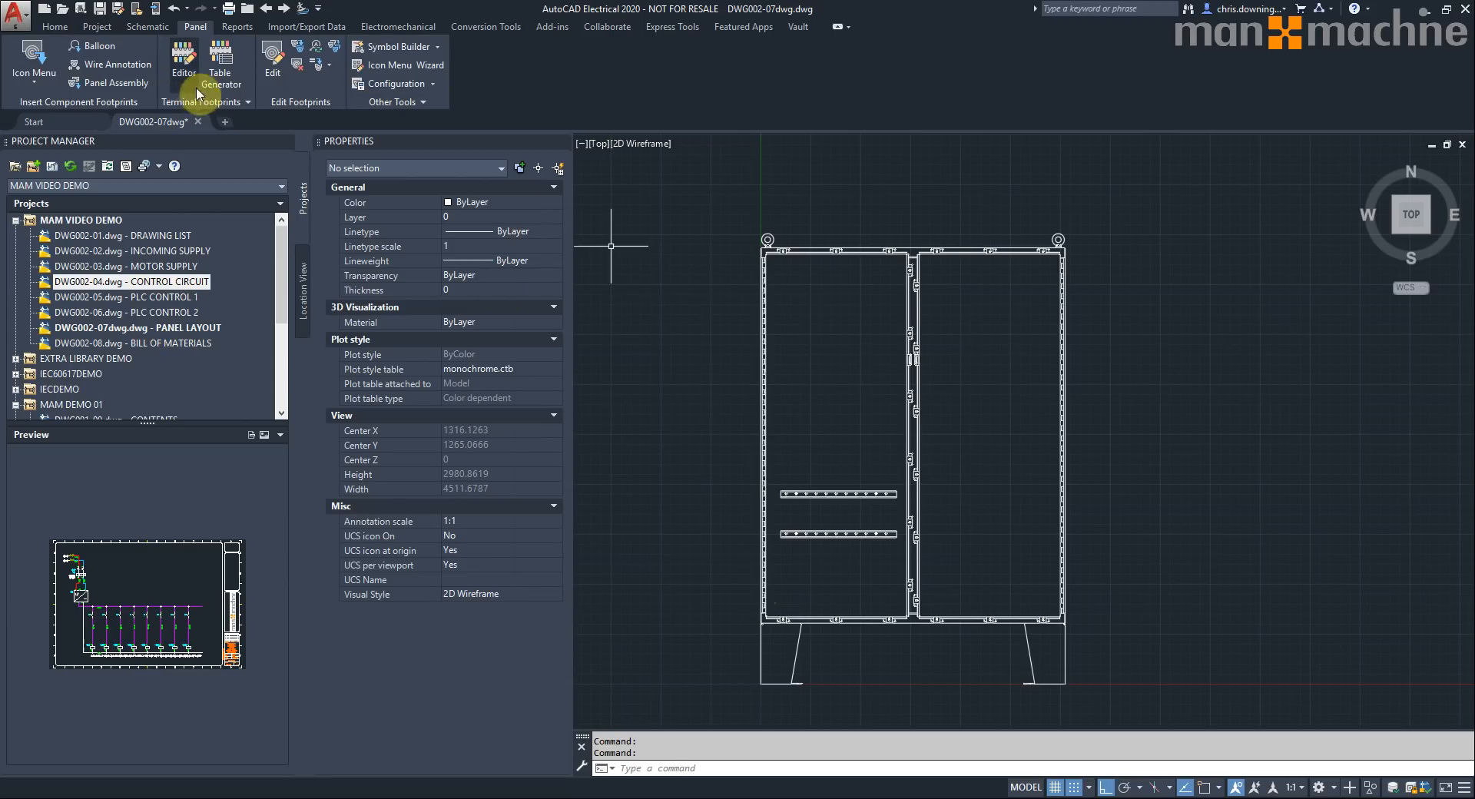
# - Open terminal strip -X1 for editing in the Terminal Strip Editor
pyautogui.click(192, 57)
pyautogui.click(693, 413)
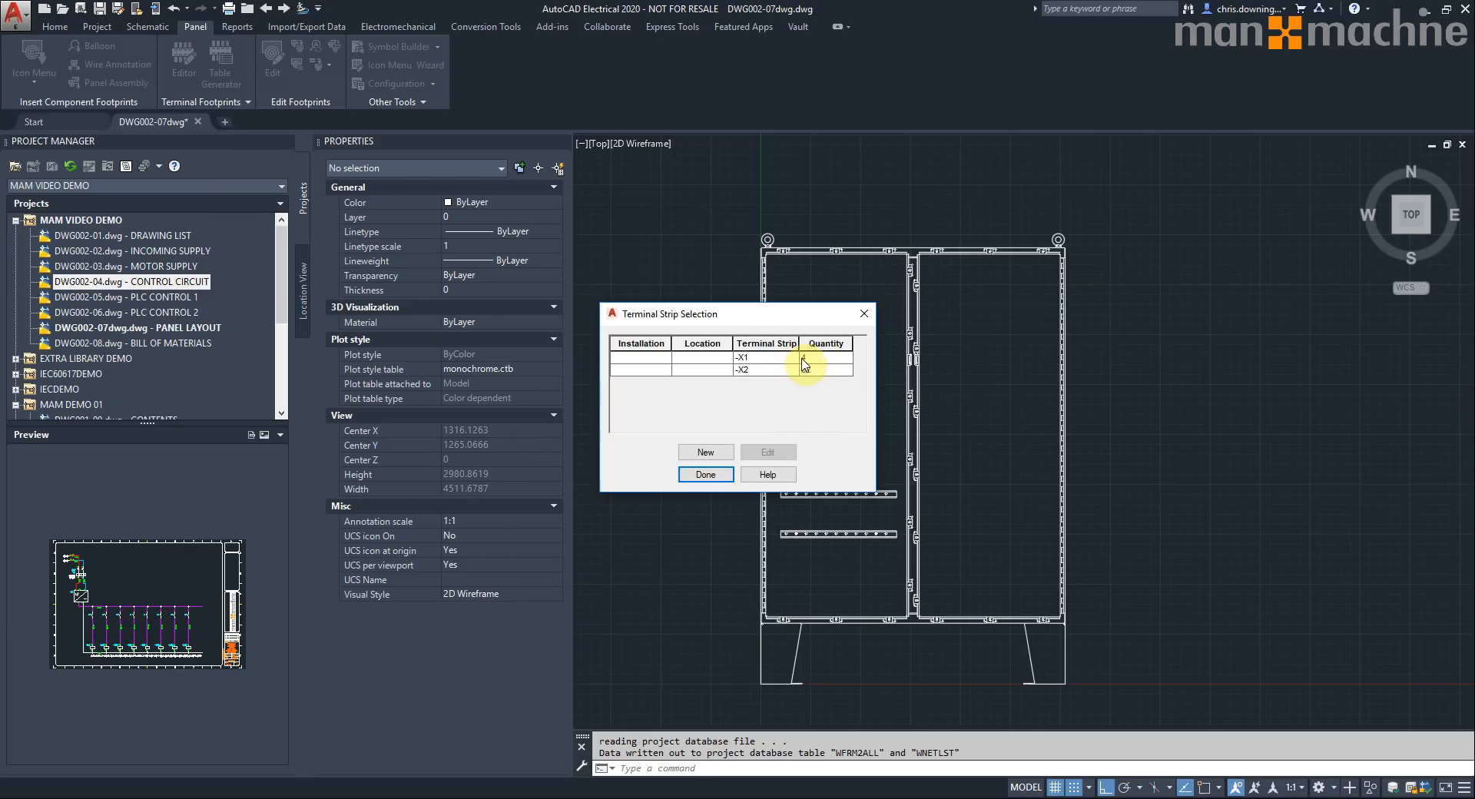
pyautogui.click(802, 358)
pyautogui.click(776, 450)
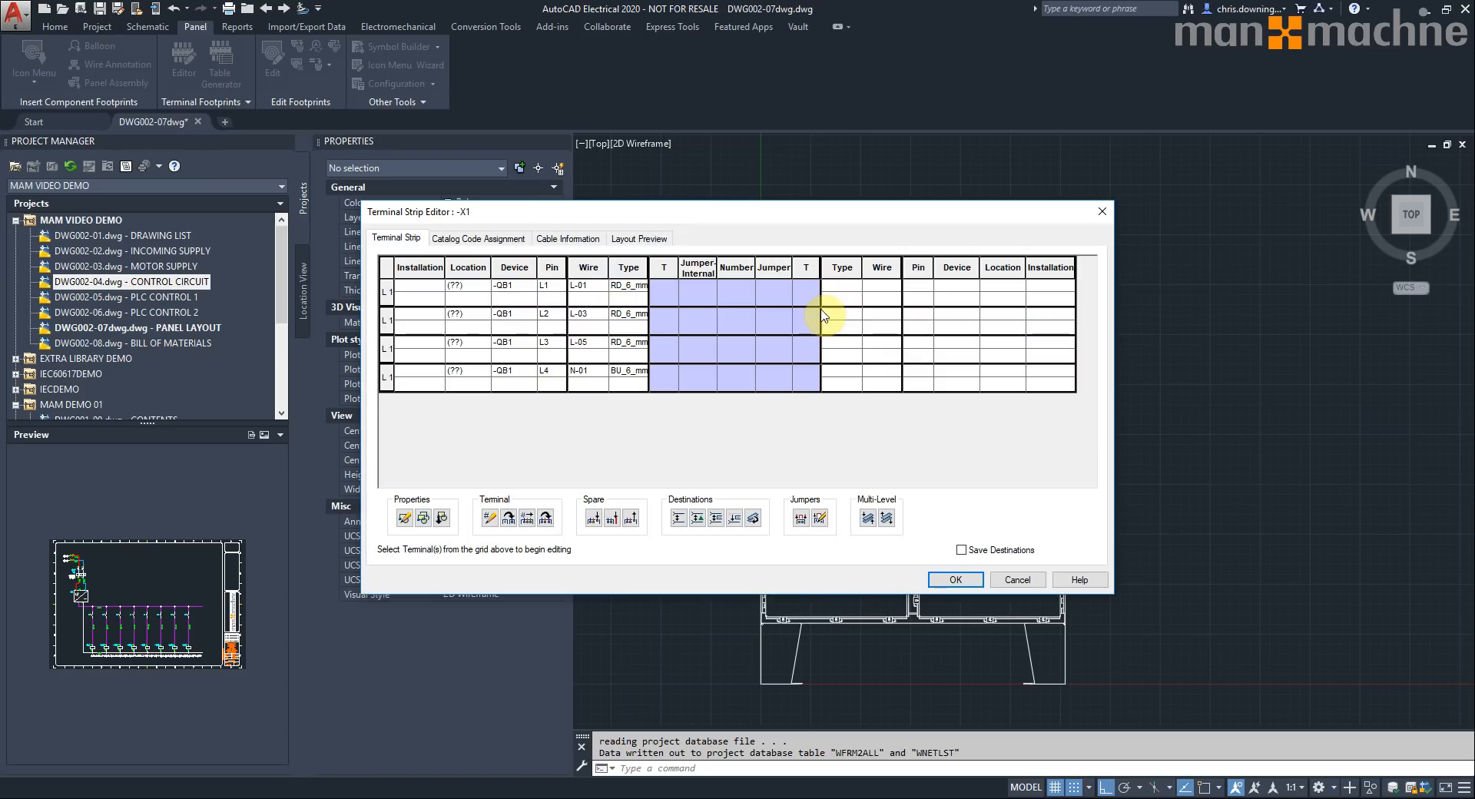
# - Choose the Wire Number Only annotation format for strip -X1's graphical layout, and check the terminals' catalog code assignments
pyautogui.click(662, 240)
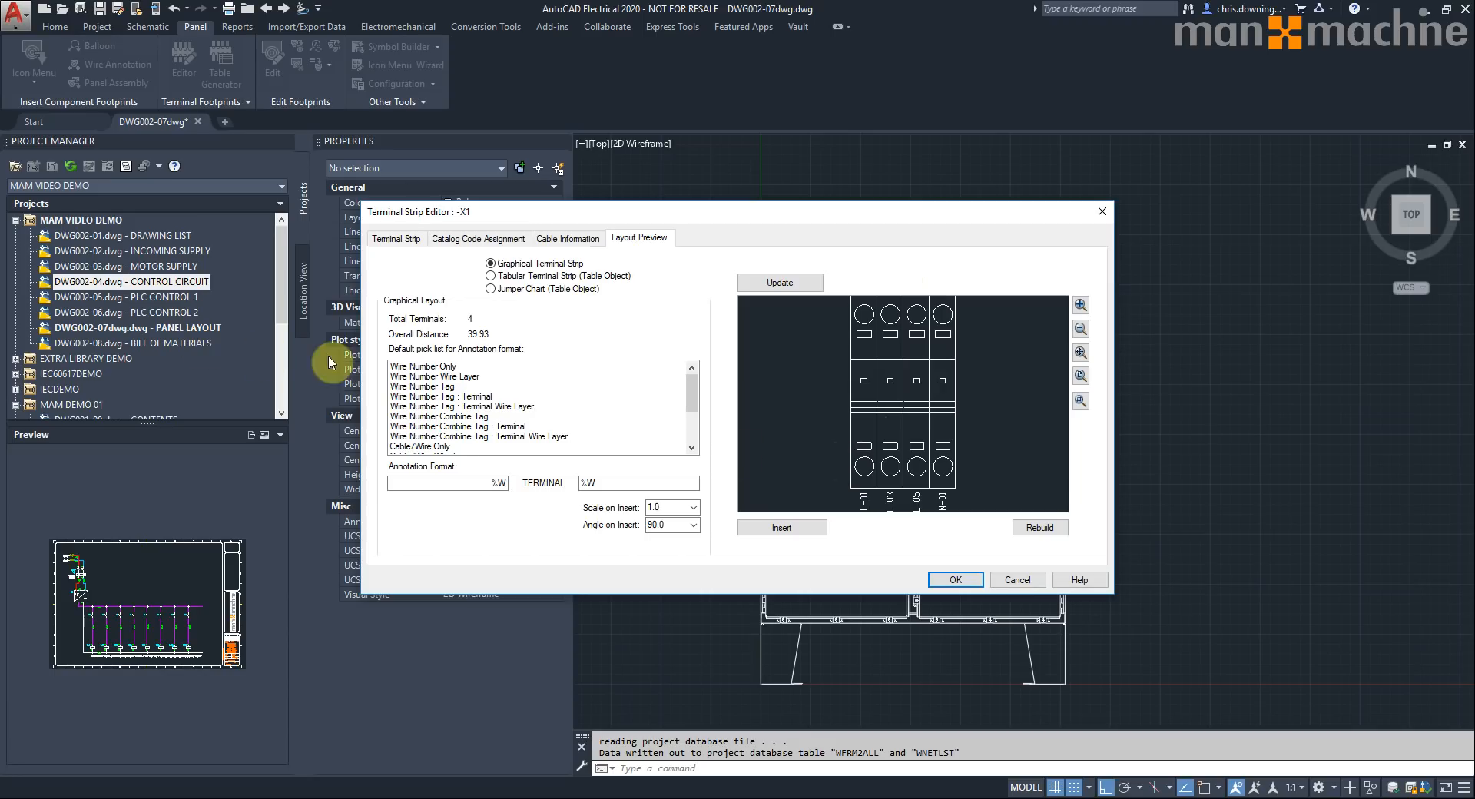
pyautogui.click(419, 368)
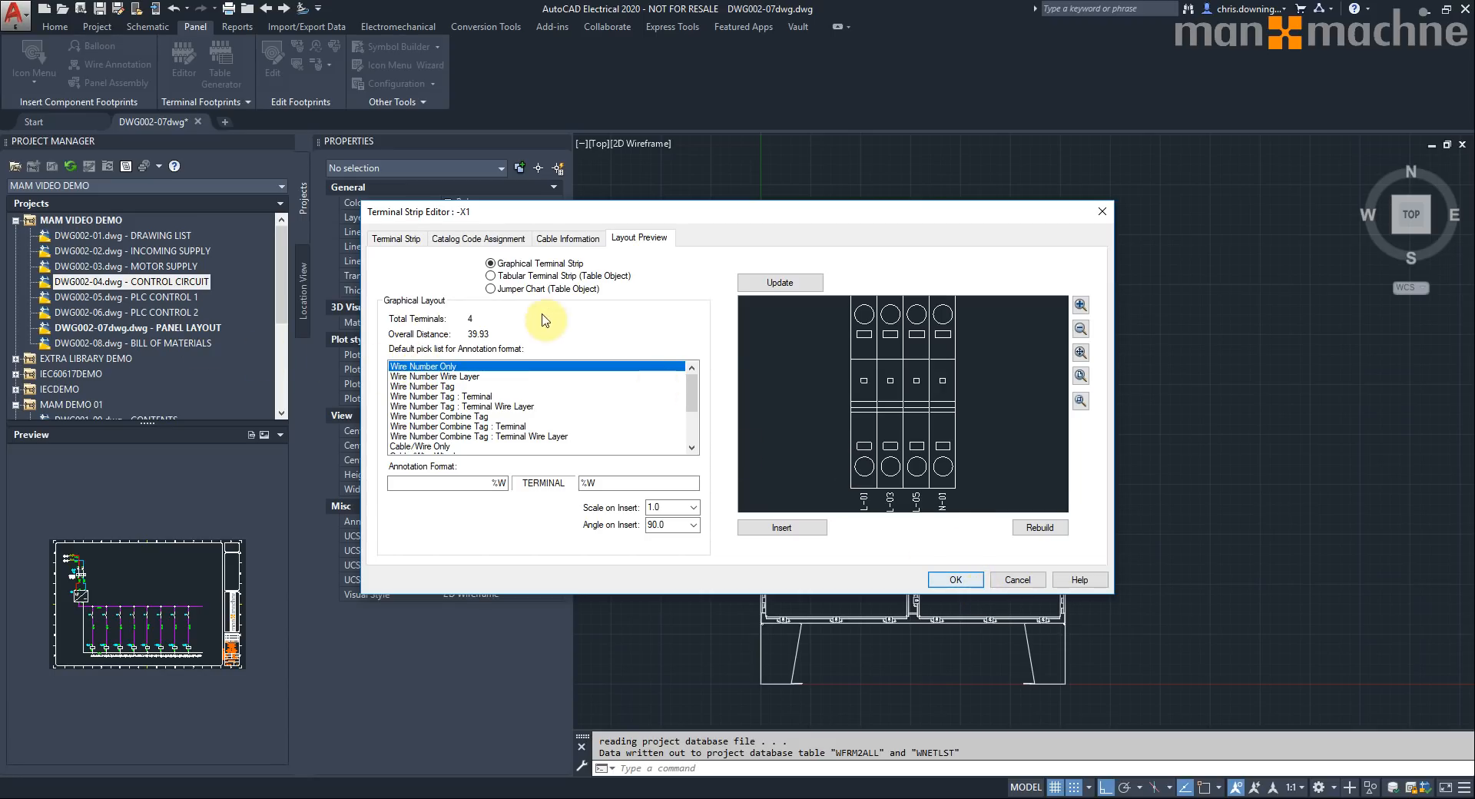
pyautogui.click(504, 241)
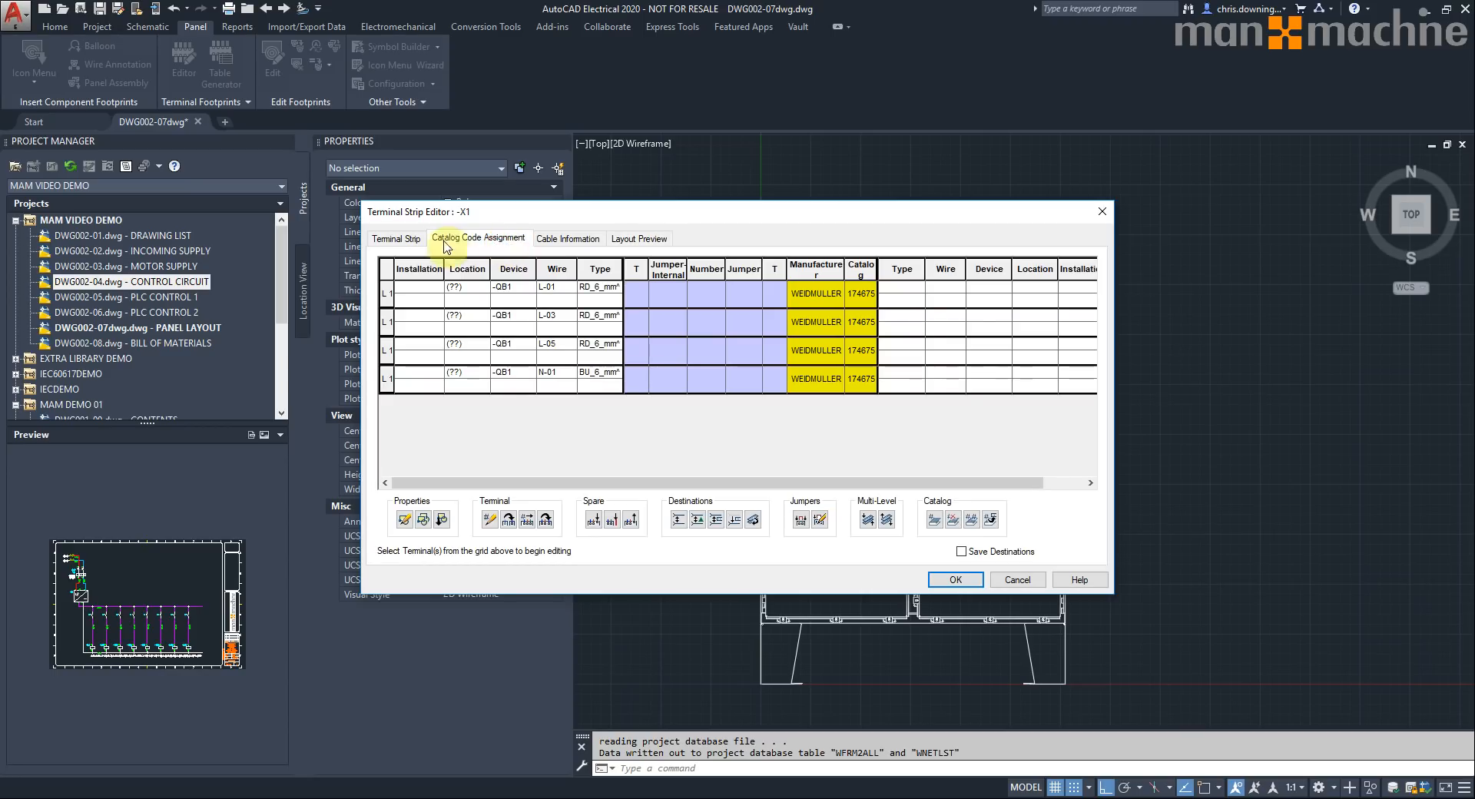
pyautogui.click(391, 240)
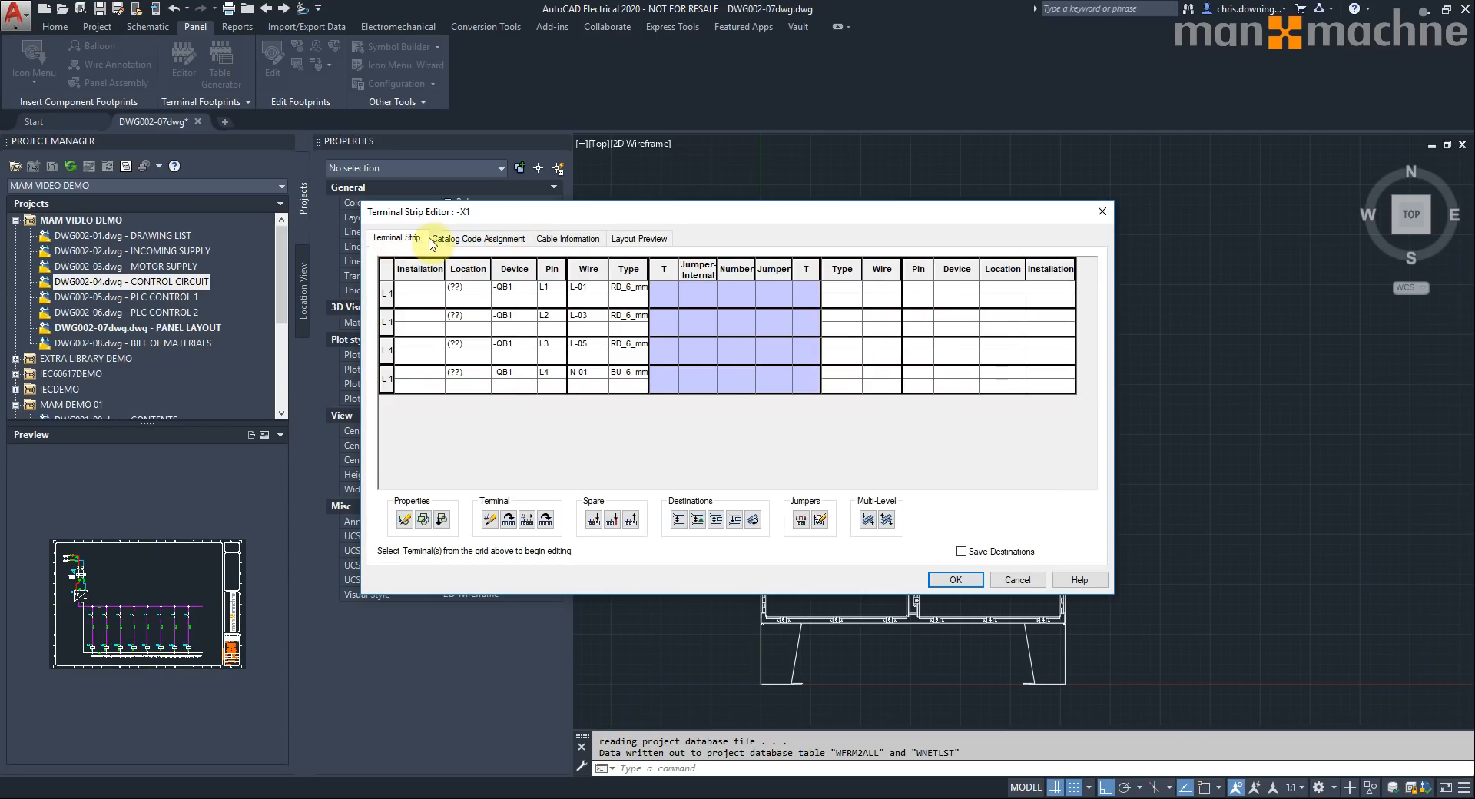
# - Try to renumber strip -X1 without selecting any terminal levels in the grid
pyautogui.rightClick(739, 275)
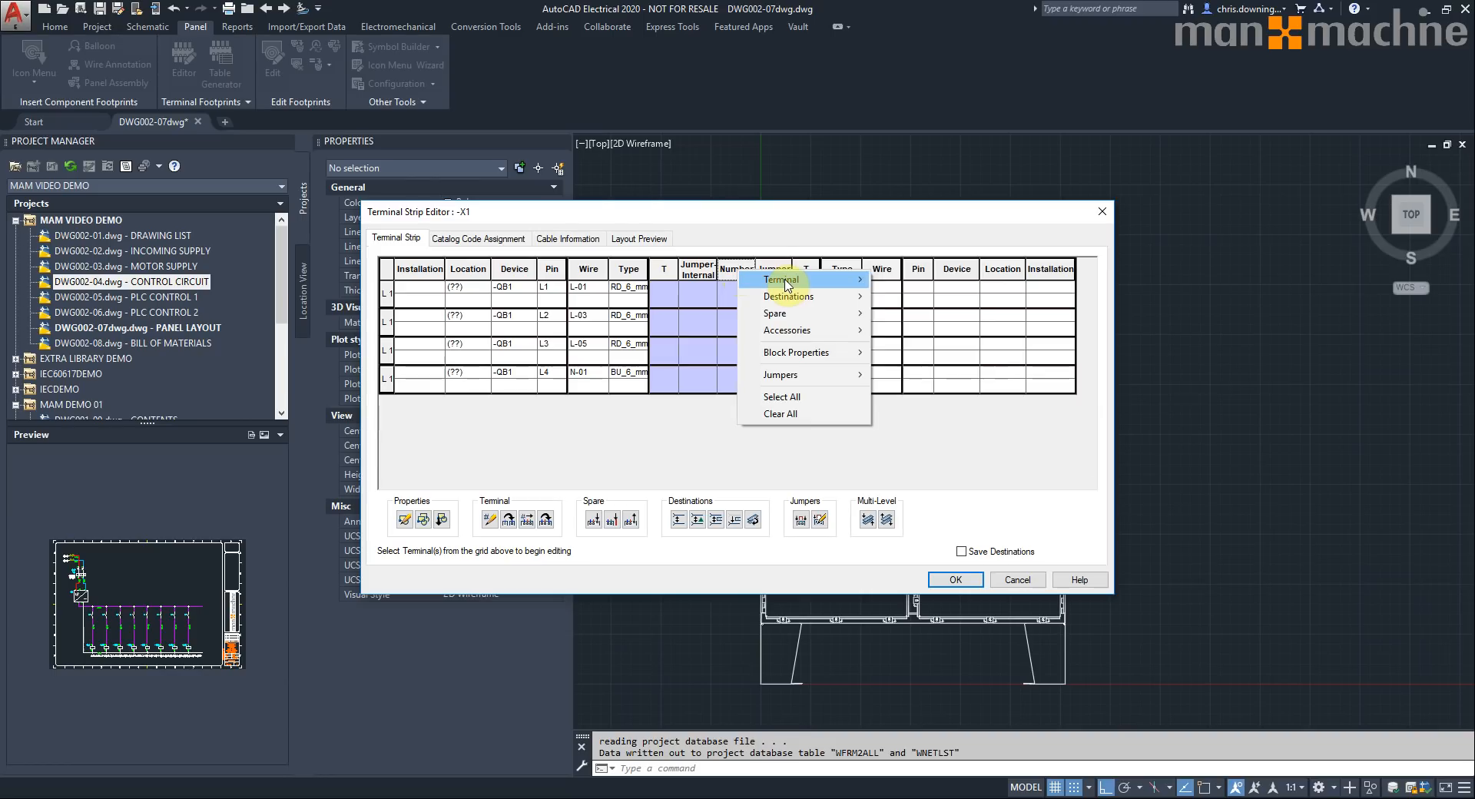
pyautogui.moveTo(784, 280)
pyautogui.click(956, 314)
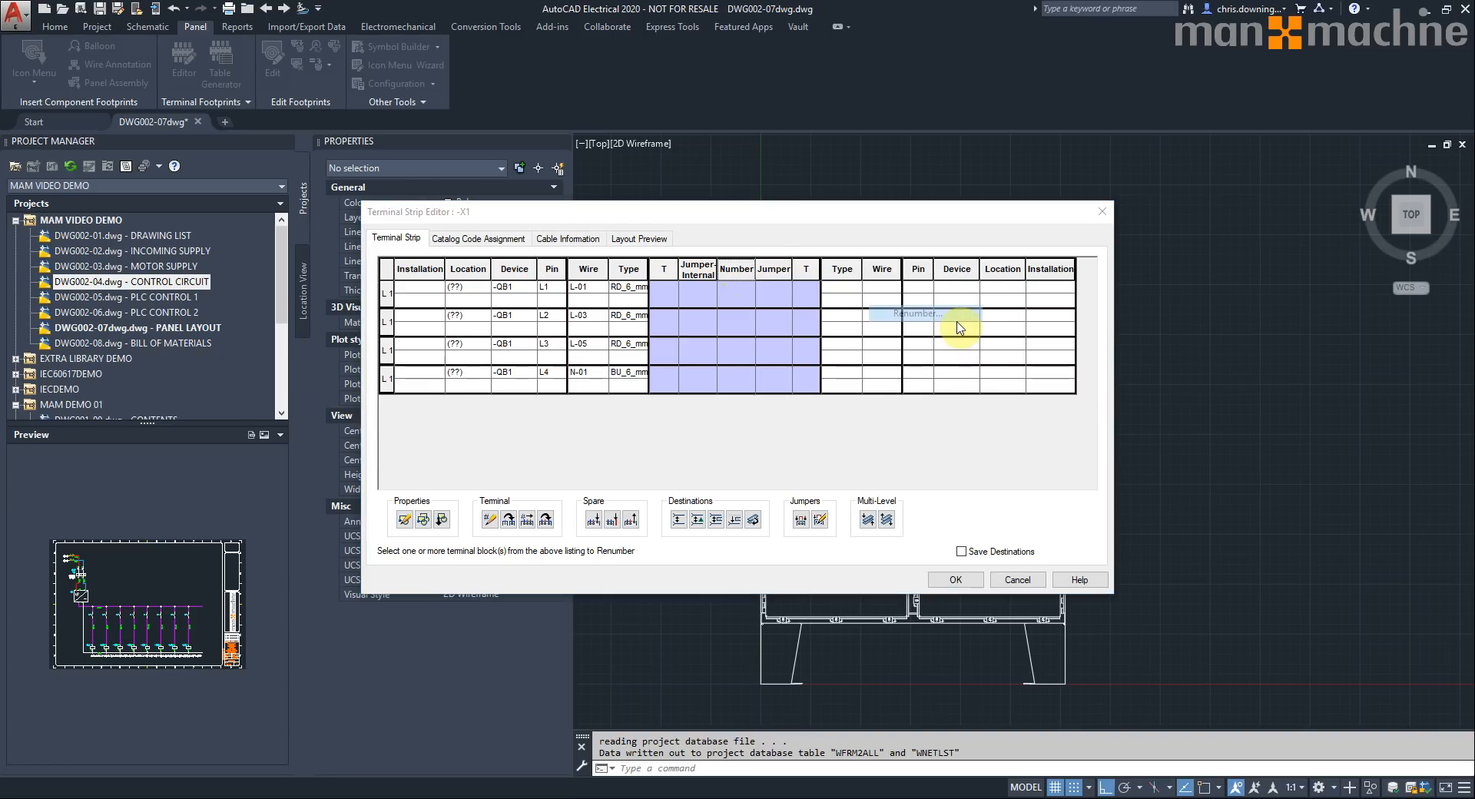
pyautogui.click(928, 422)
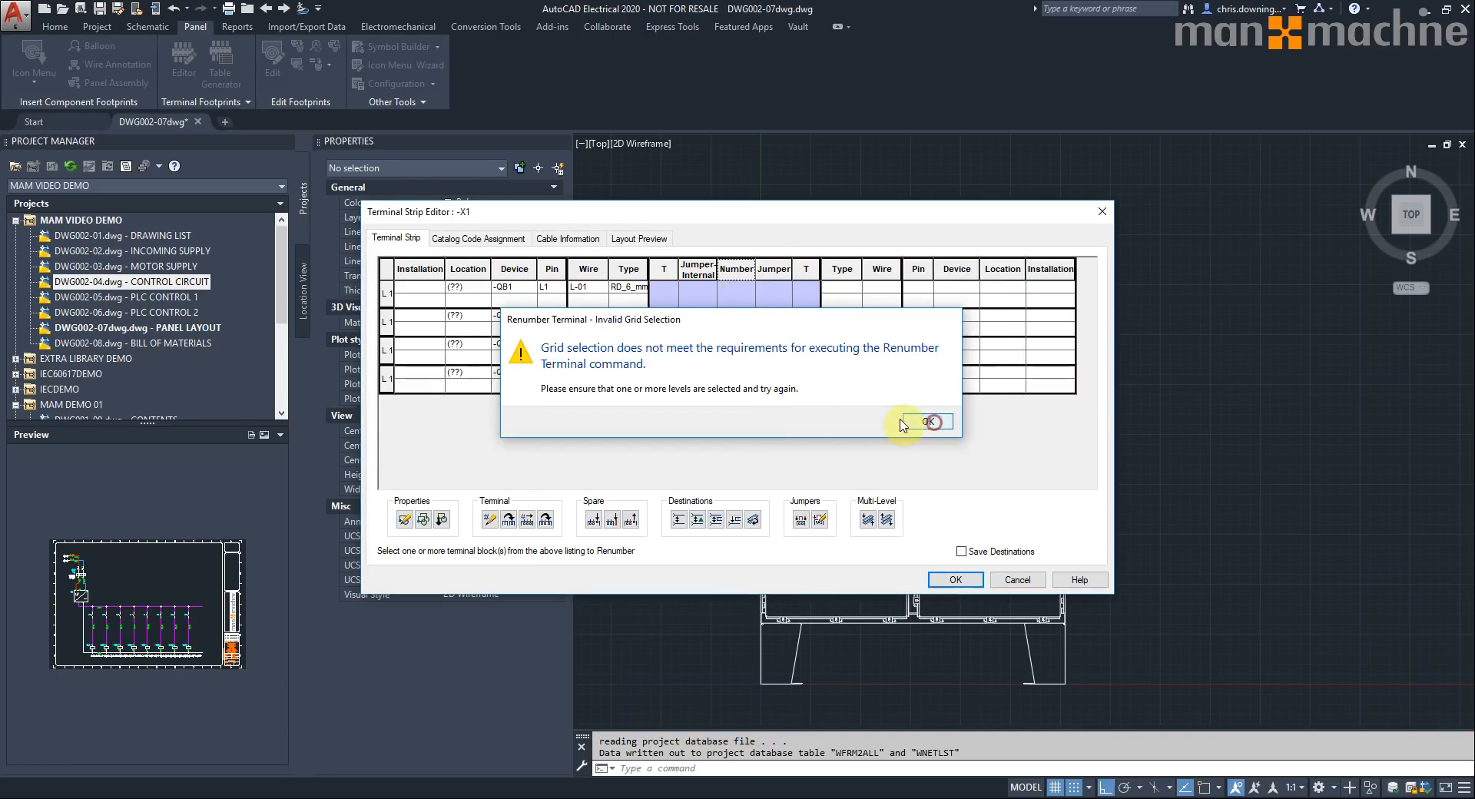
# - Renumber all four terminals of strip -X1 per terminal, starting with 01, and accept the strip's changes
pyautogui.moveTo(431, 293); pyautogui.dragTo(417, 388)
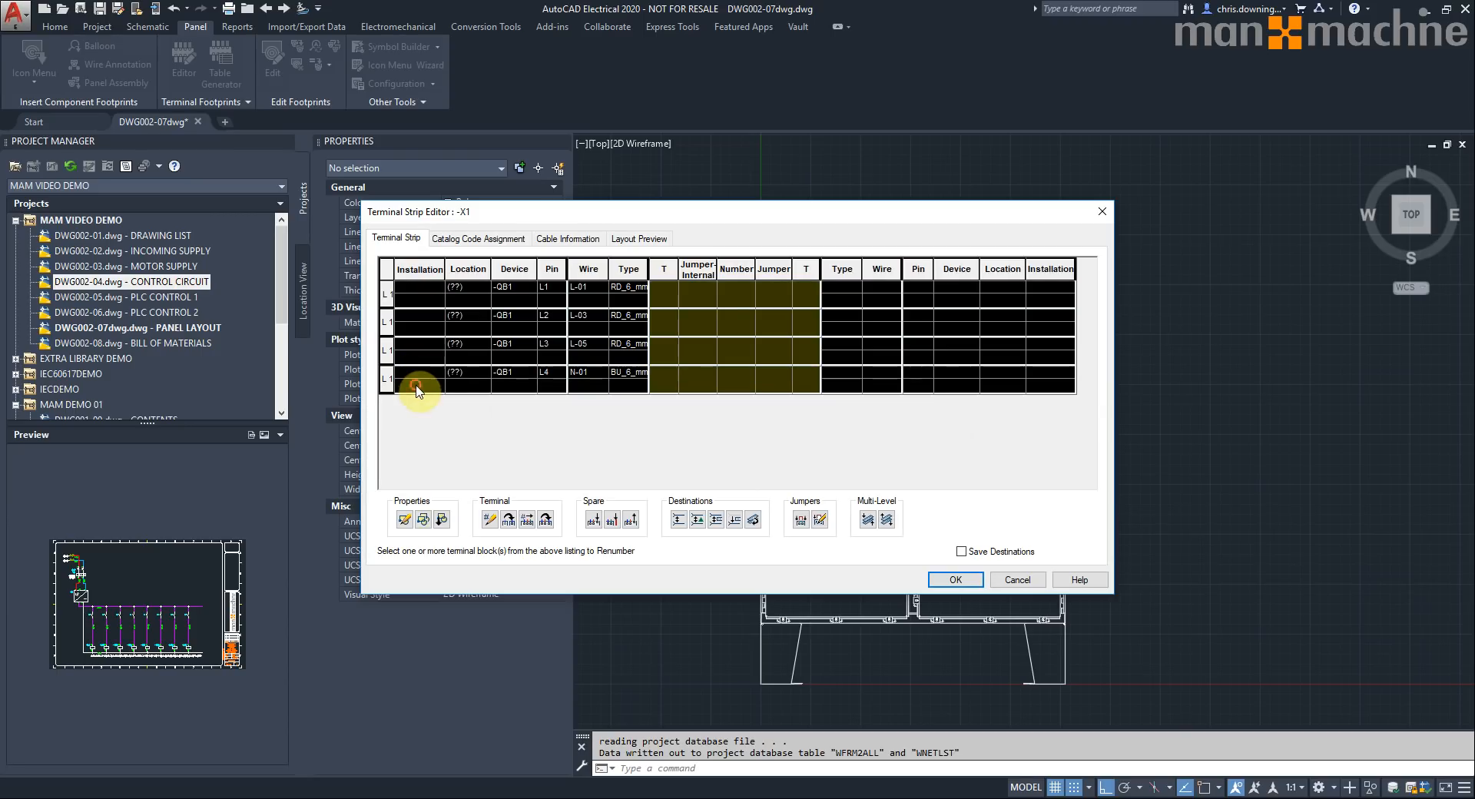
pyautogui.rightClick(733, 286)
pyautogui.moveTo(814, 297)
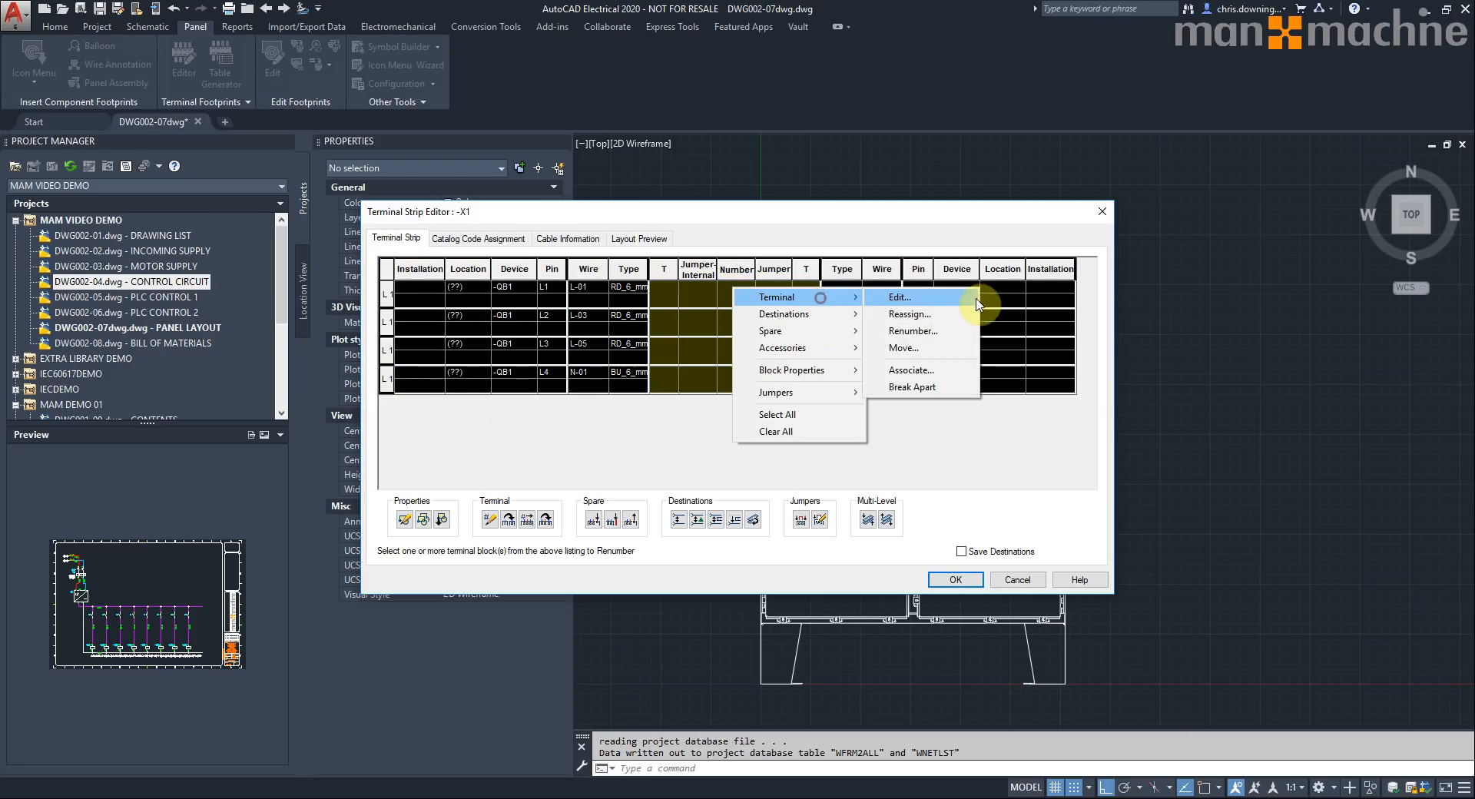
pyautogui.click(951, 330)
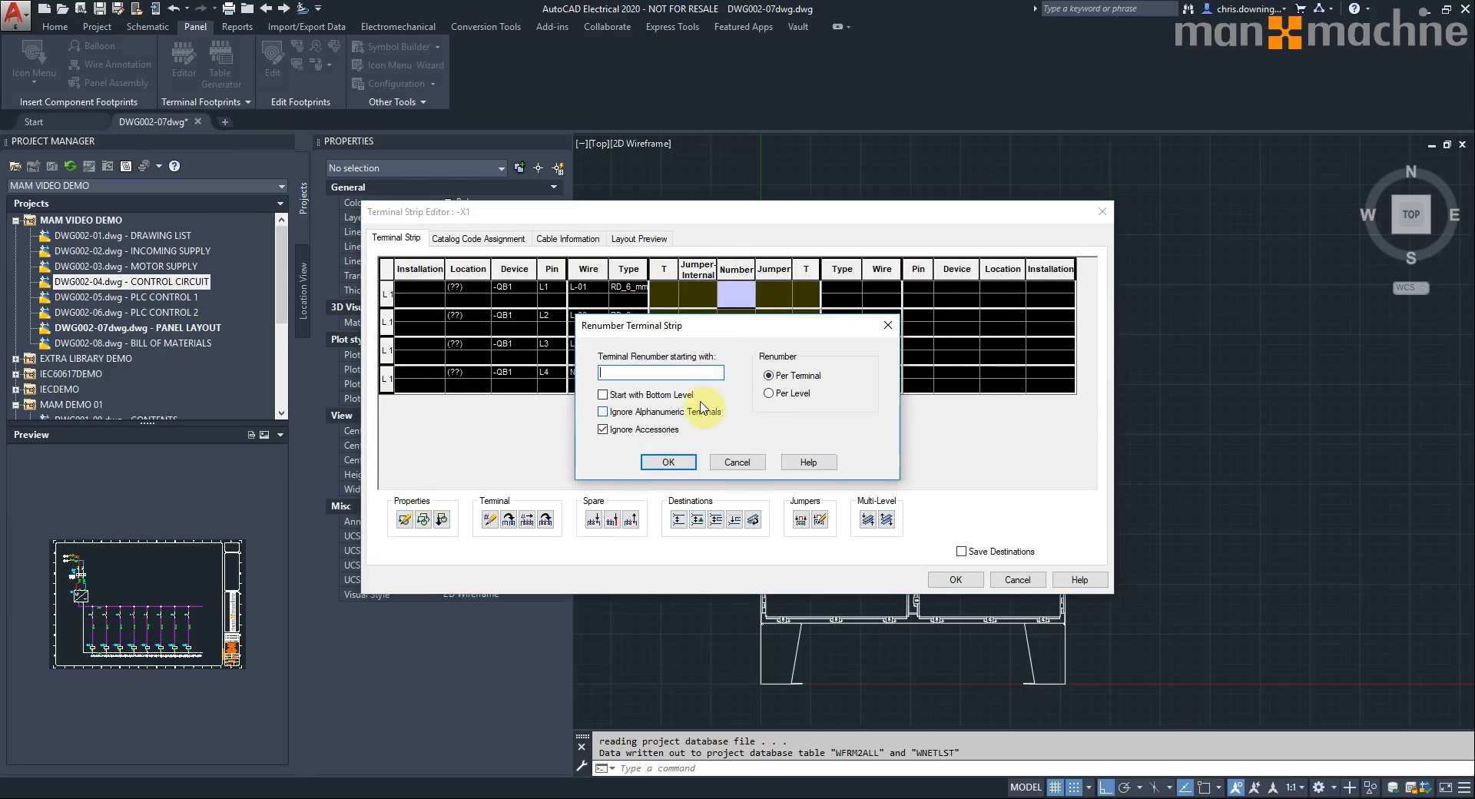
pyautogui.press('F1')
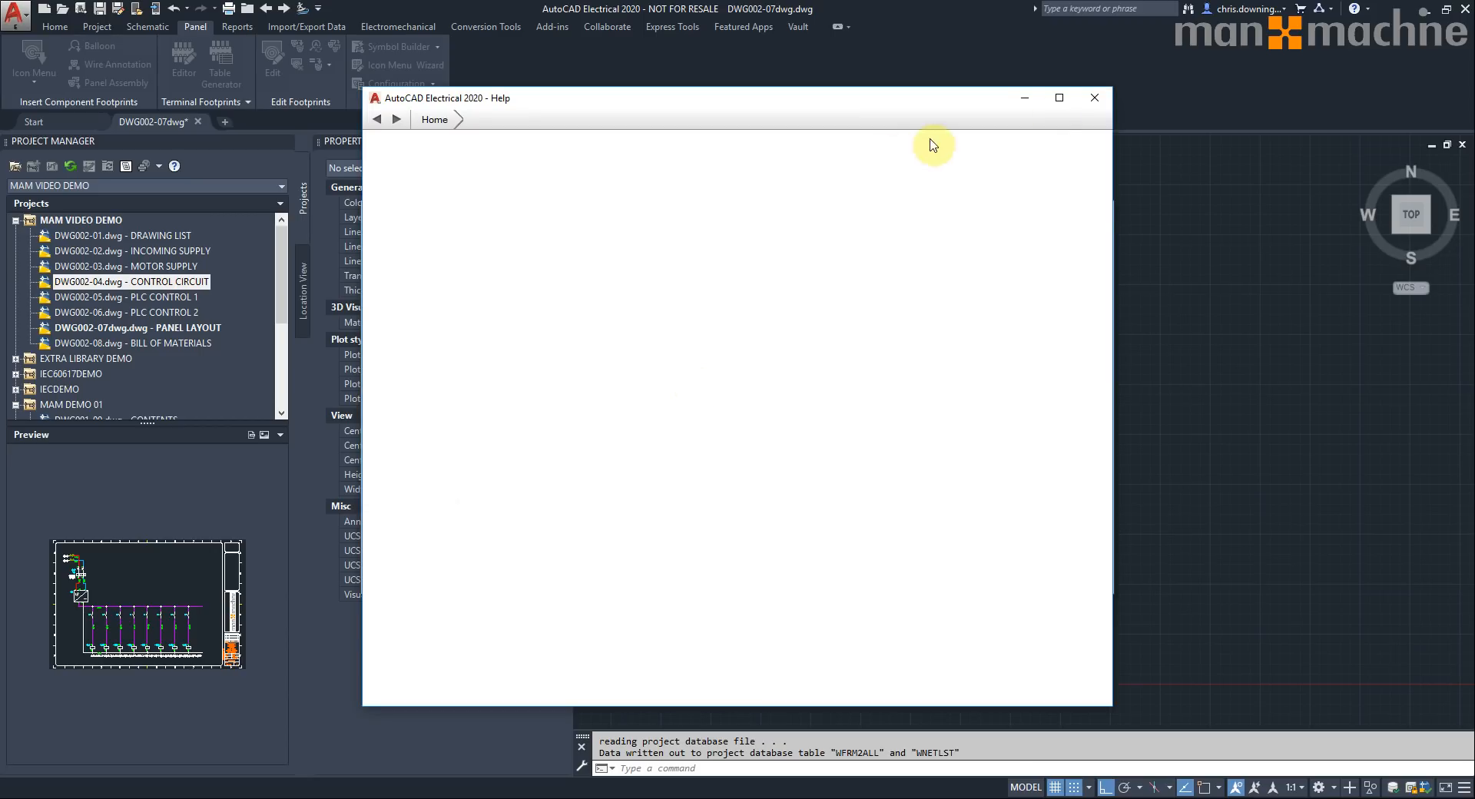
pyautogui.click(1096, 96)
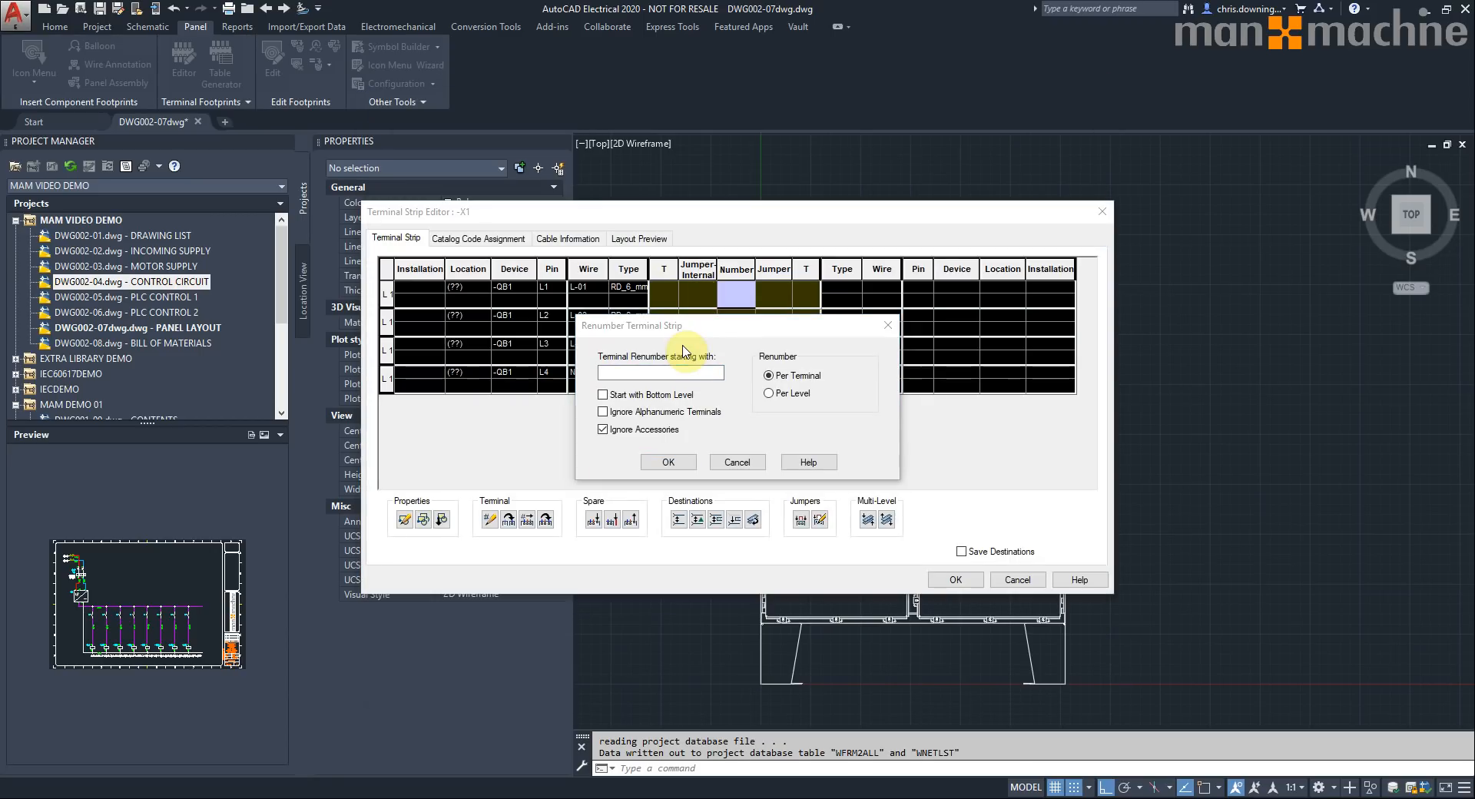
pyautogui.click(616, 373)
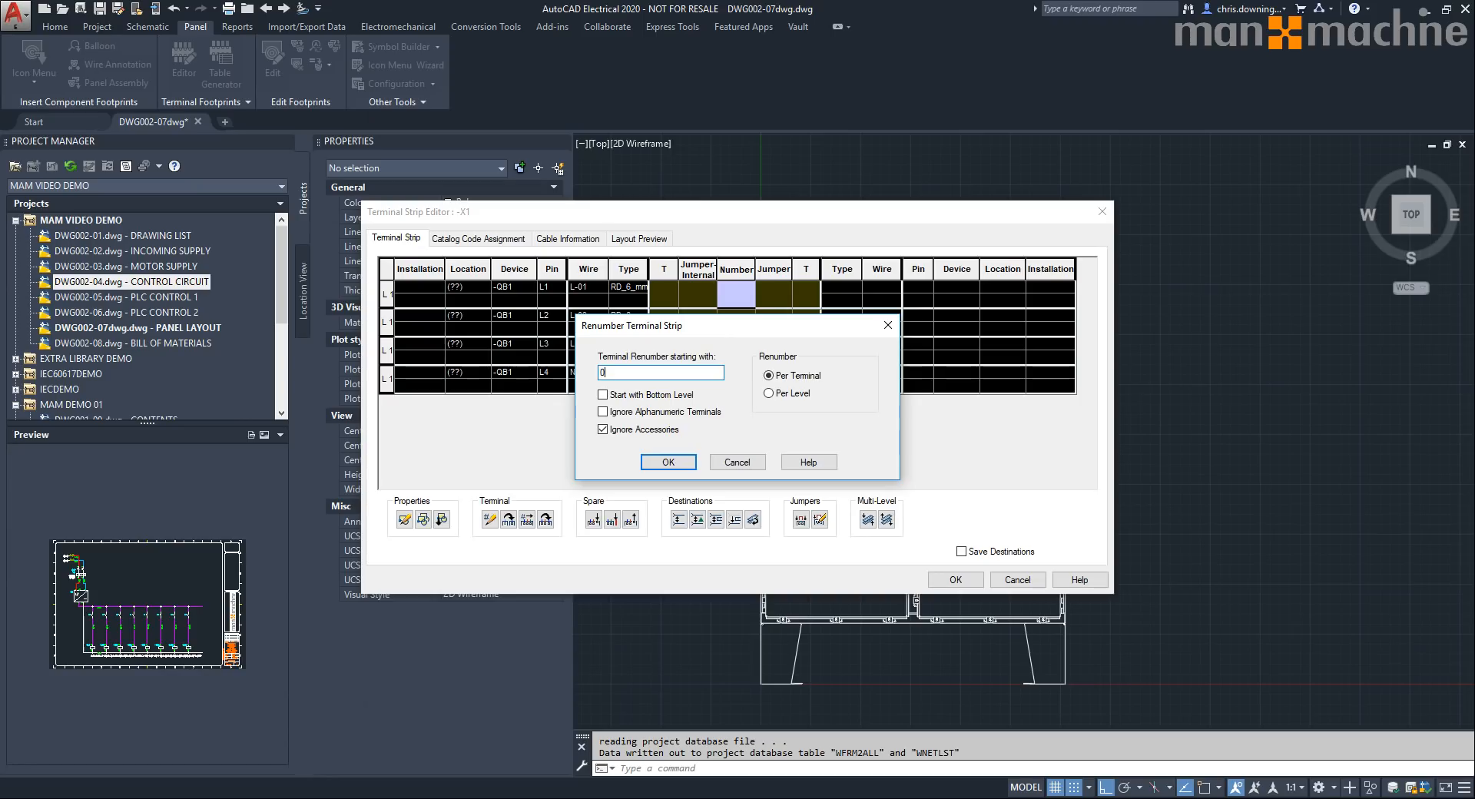
pyautogui.click(669, 462)
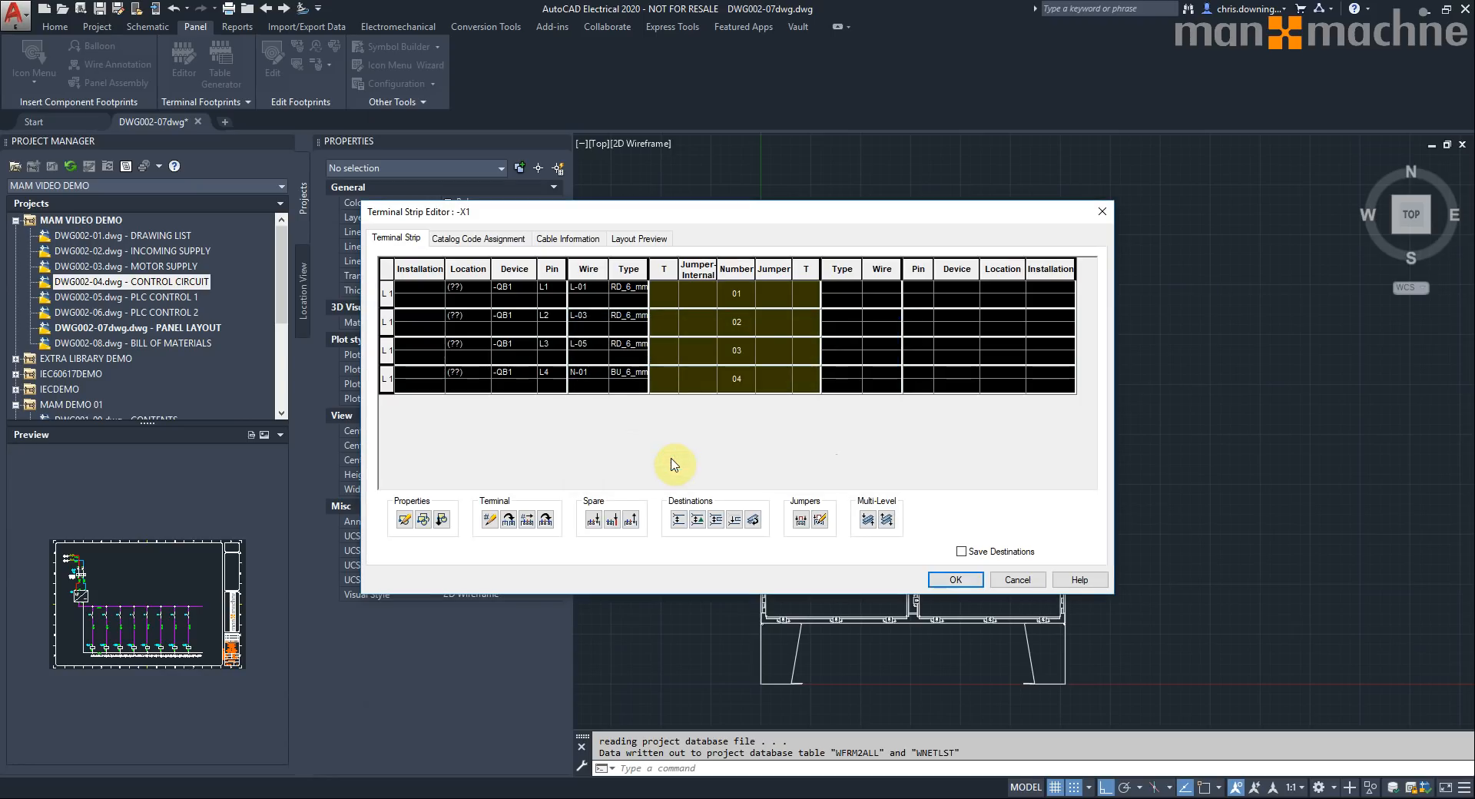
pyautogui.click(956, 580)
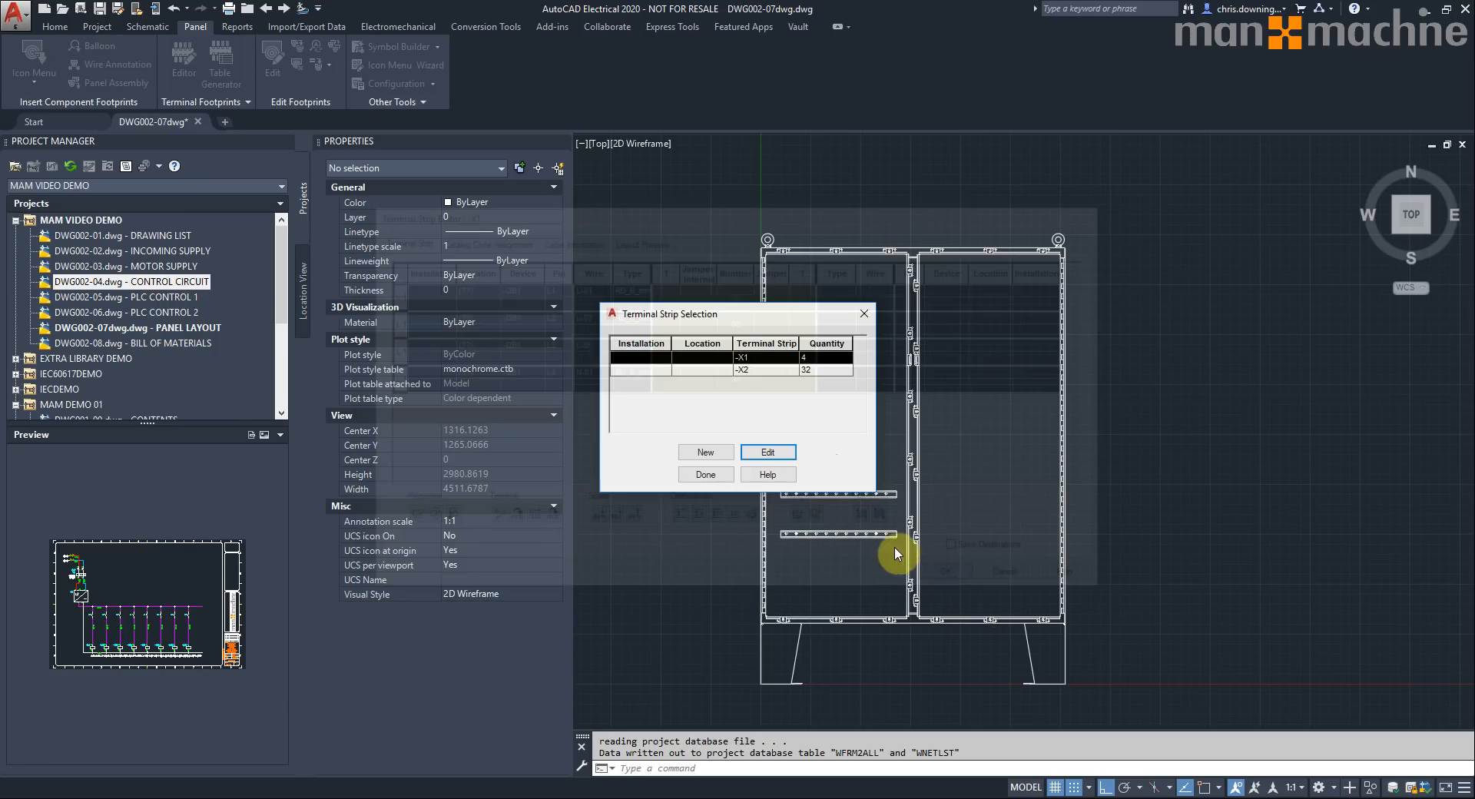
# - Insert terminal strip -X1's graphical layout at the left end of the upper DIN rail, and save the drawing on finishing
pyautogui.click(770, 455)
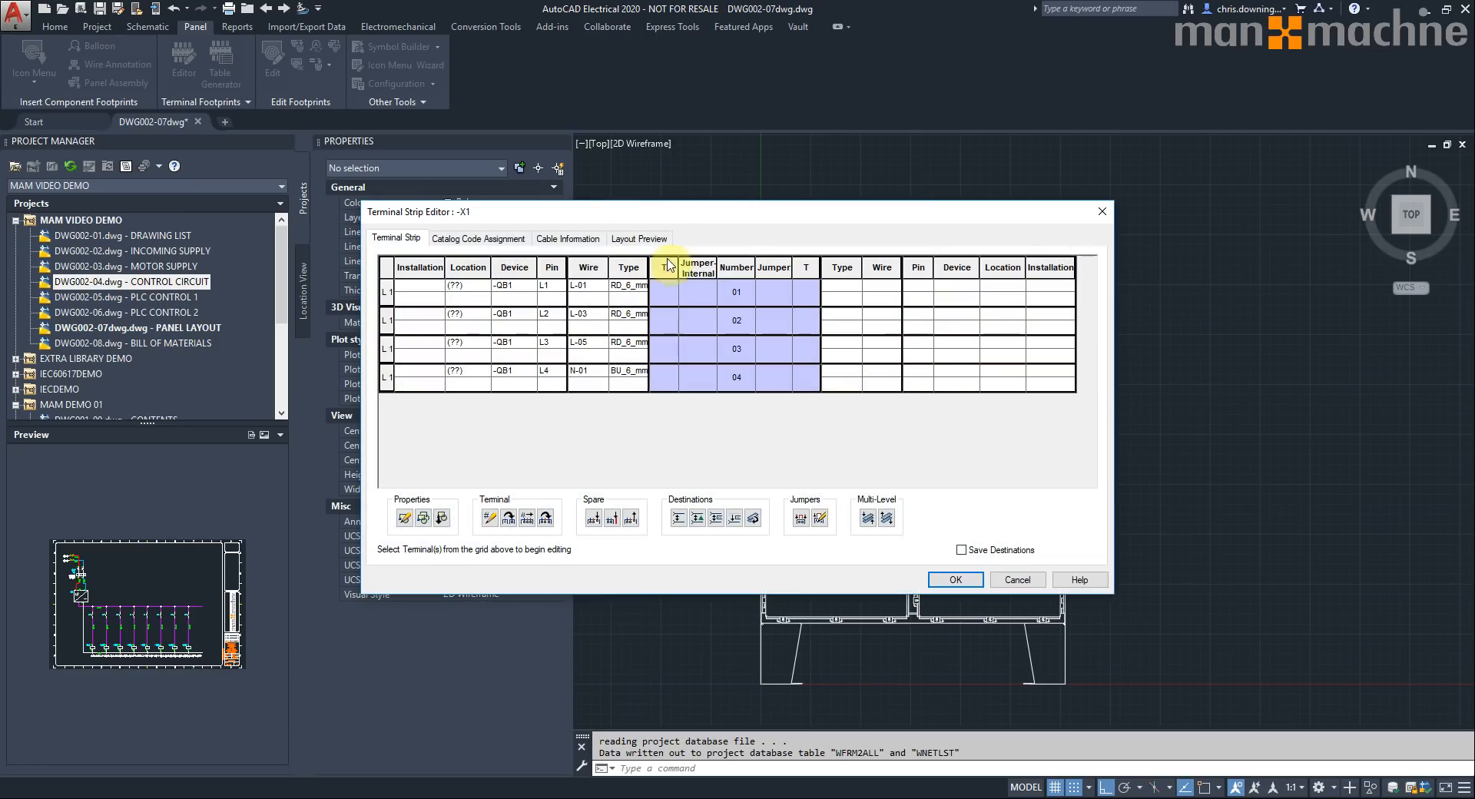
pyautogui.click(661, 237)
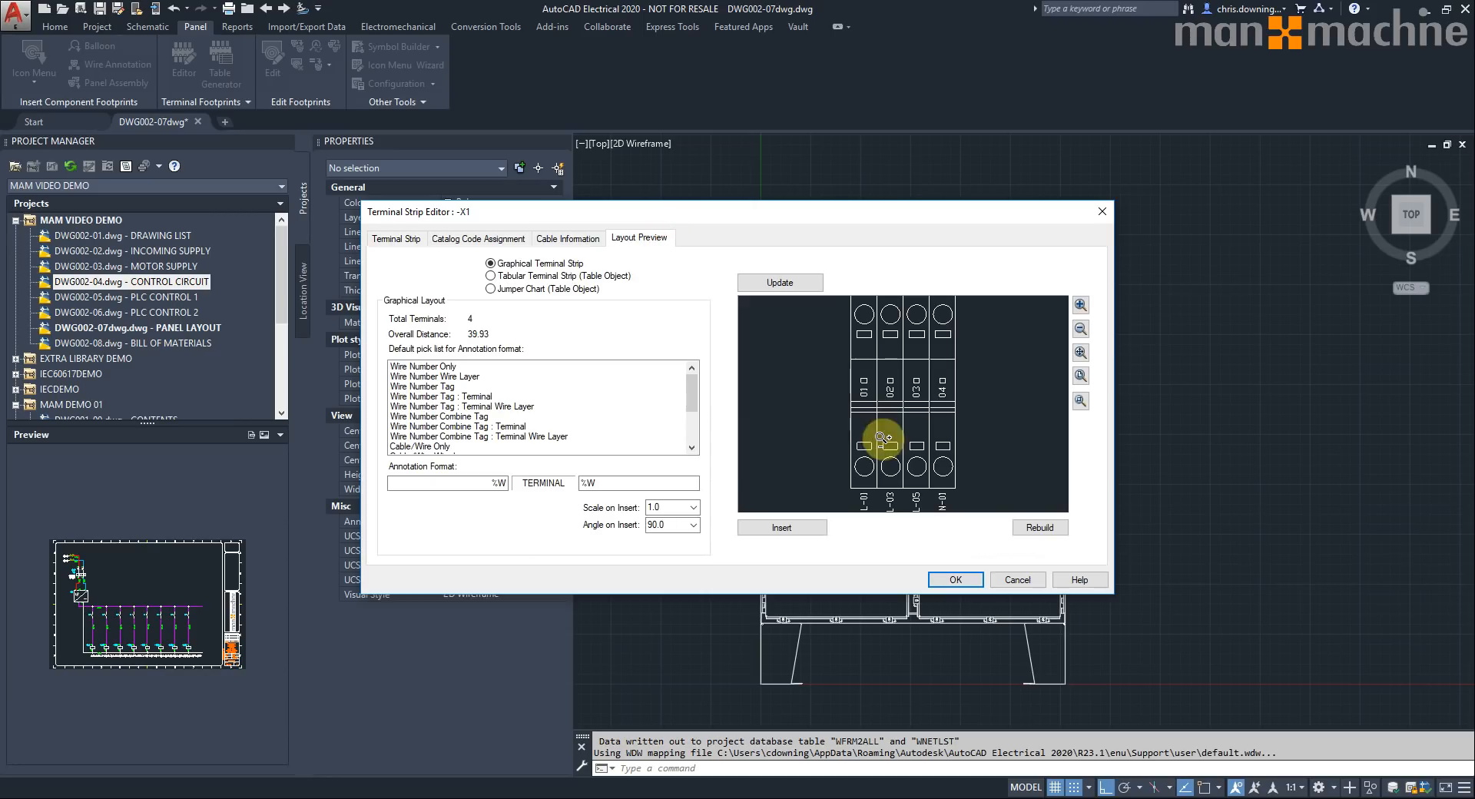
pyautogui.click(782, 528)
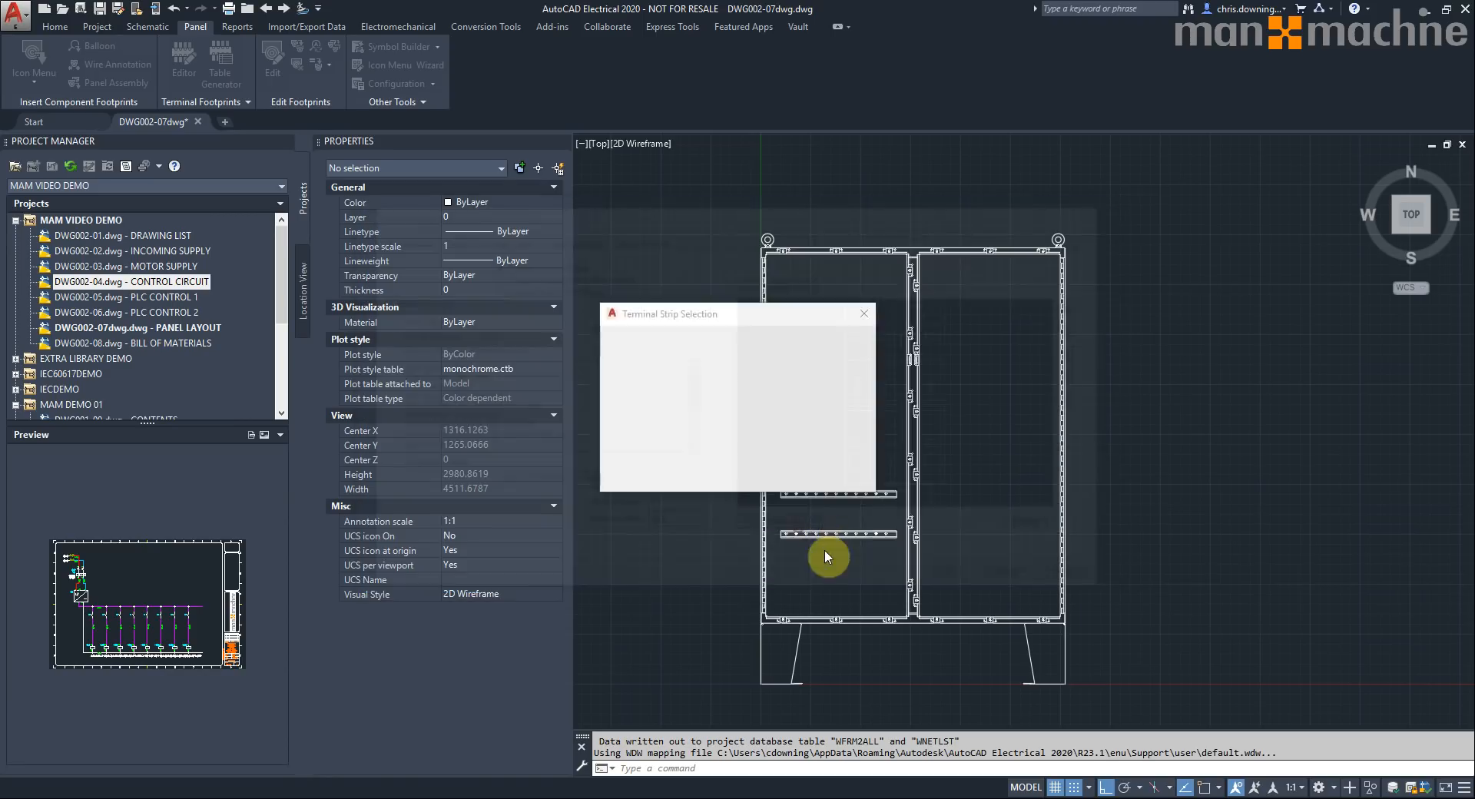
pyautogui.scroll(5, 716, 390)
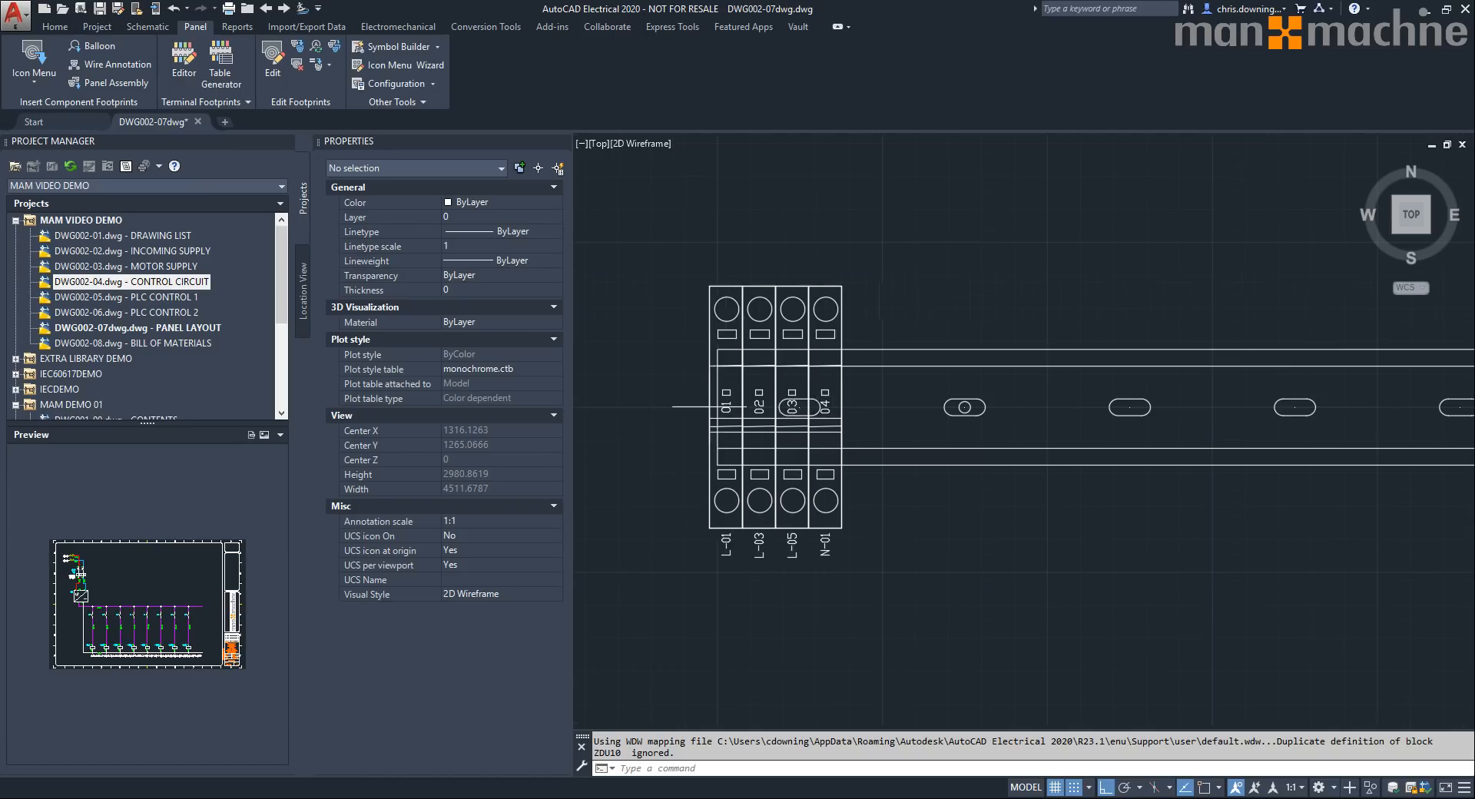
pyautogui.click(799, 408)
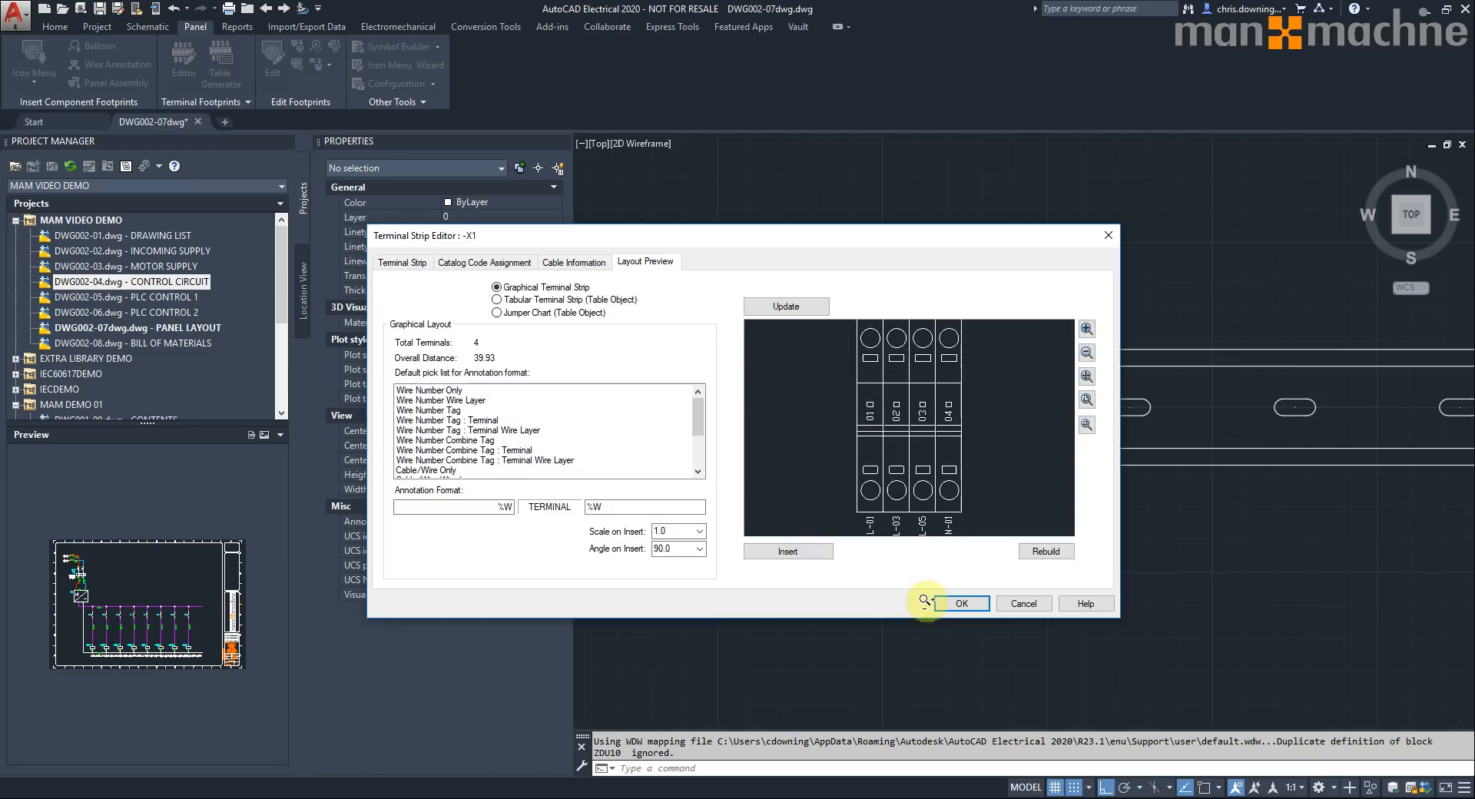
pyautogui.click(962, 604)
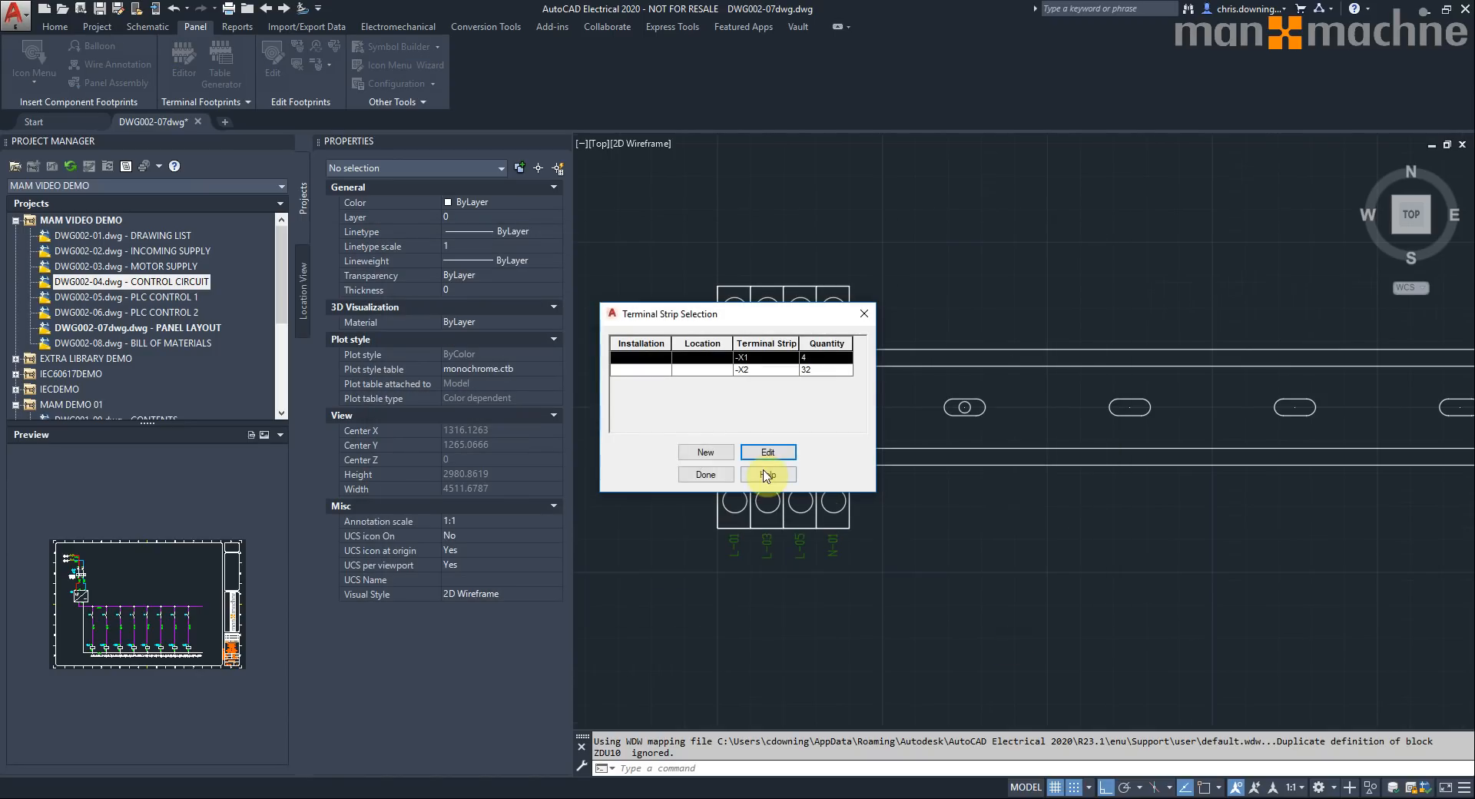
pyautogui.click(699, 477)
pyautogui.click(693, 413)
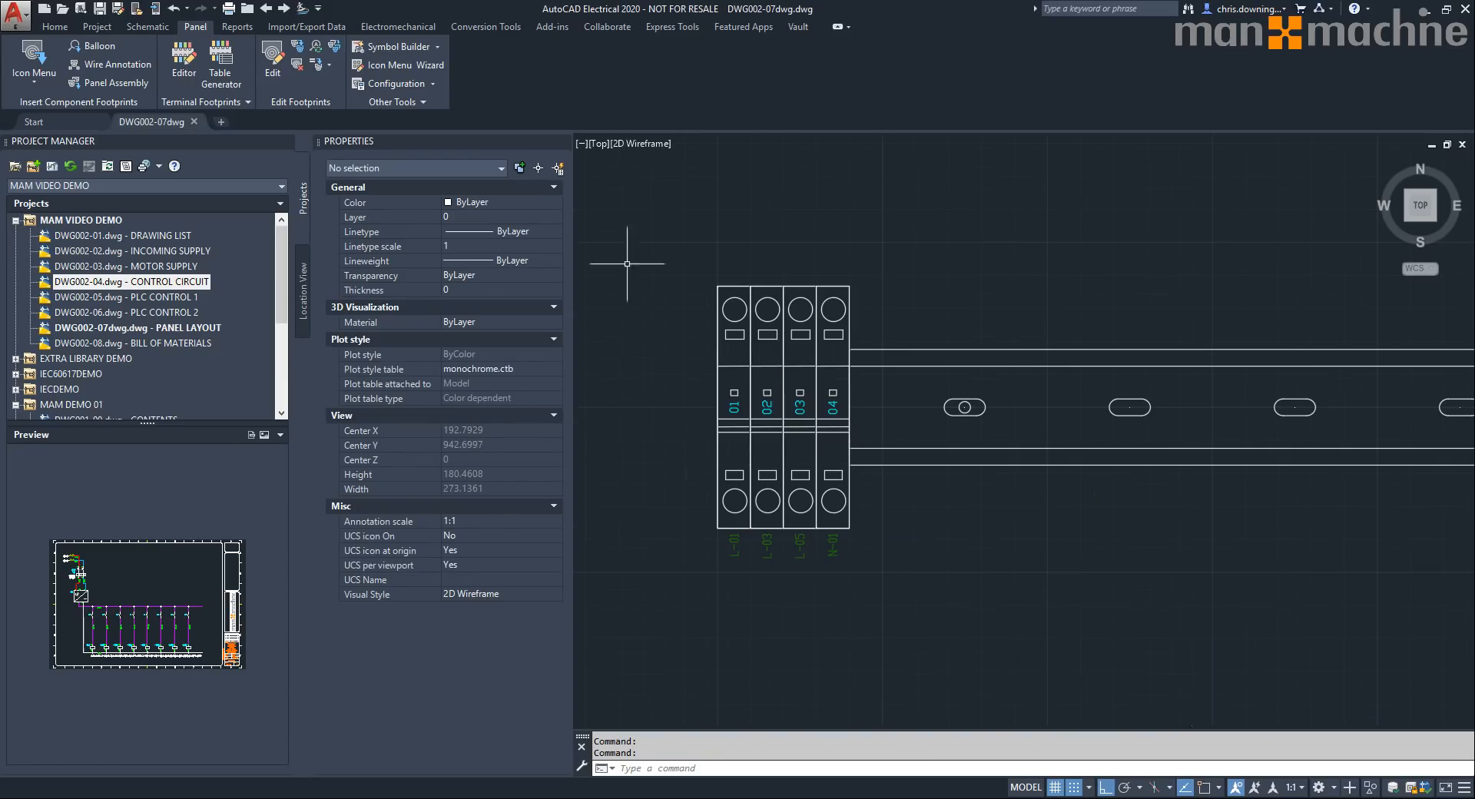
# - Open terminal strip -X2 for editing in the Terminal Strip Editor and update its graphical layout preview
pyautogui.scroll(-4, 921, 292)
pyautogui.moveTo(1048, 404); pyautogui.dragTo(904, 350, button='middle')
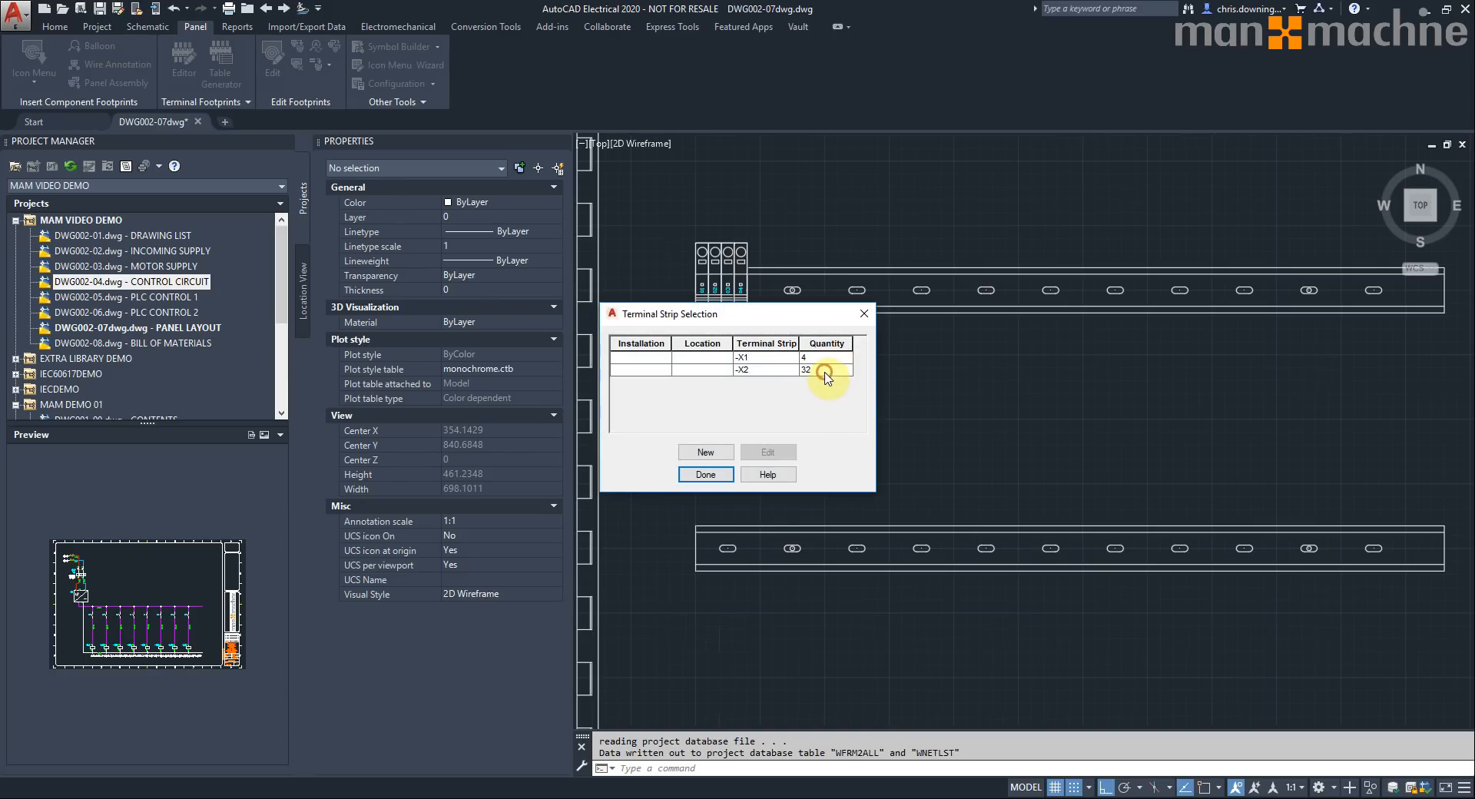
pyautogui.click(825, 371)
pyautogui.click(771, 452)
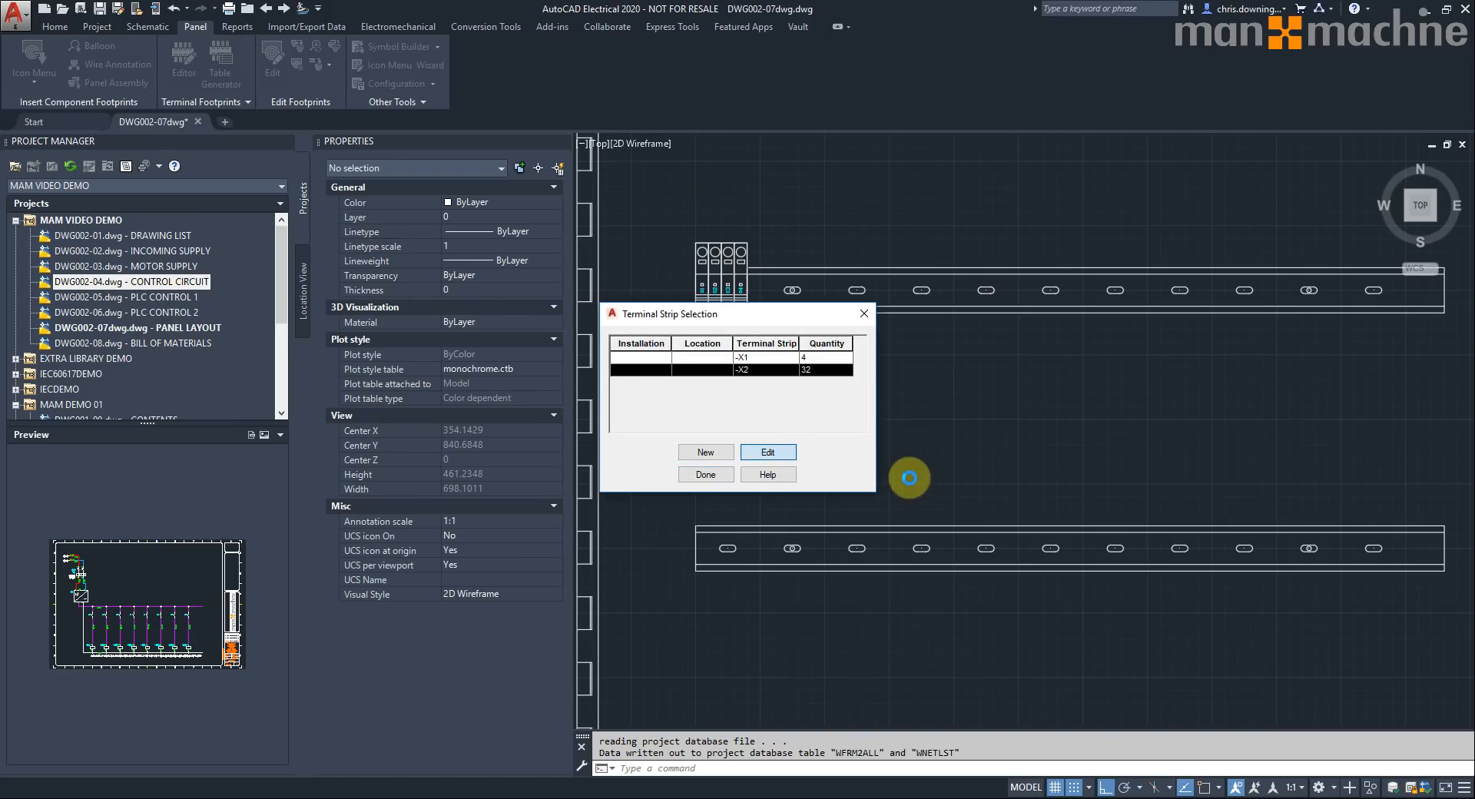
pyautogui.click(661, 239)
pyautogui.click(798, 286)
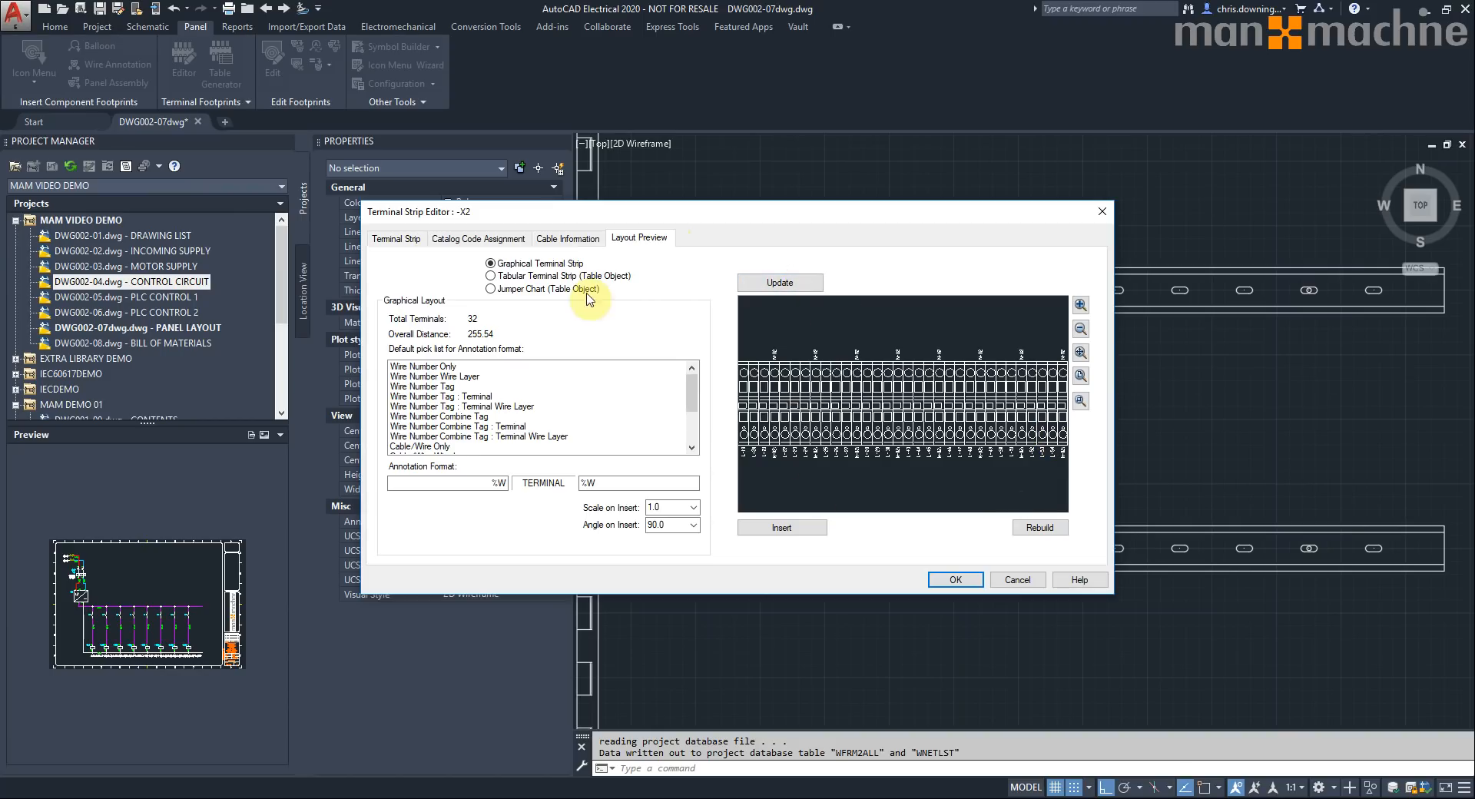
# - Renumber all terminals of strip -X2 per terminal, starting with 101, and check the numbering down the grid
pyautogui.click(393, 237)
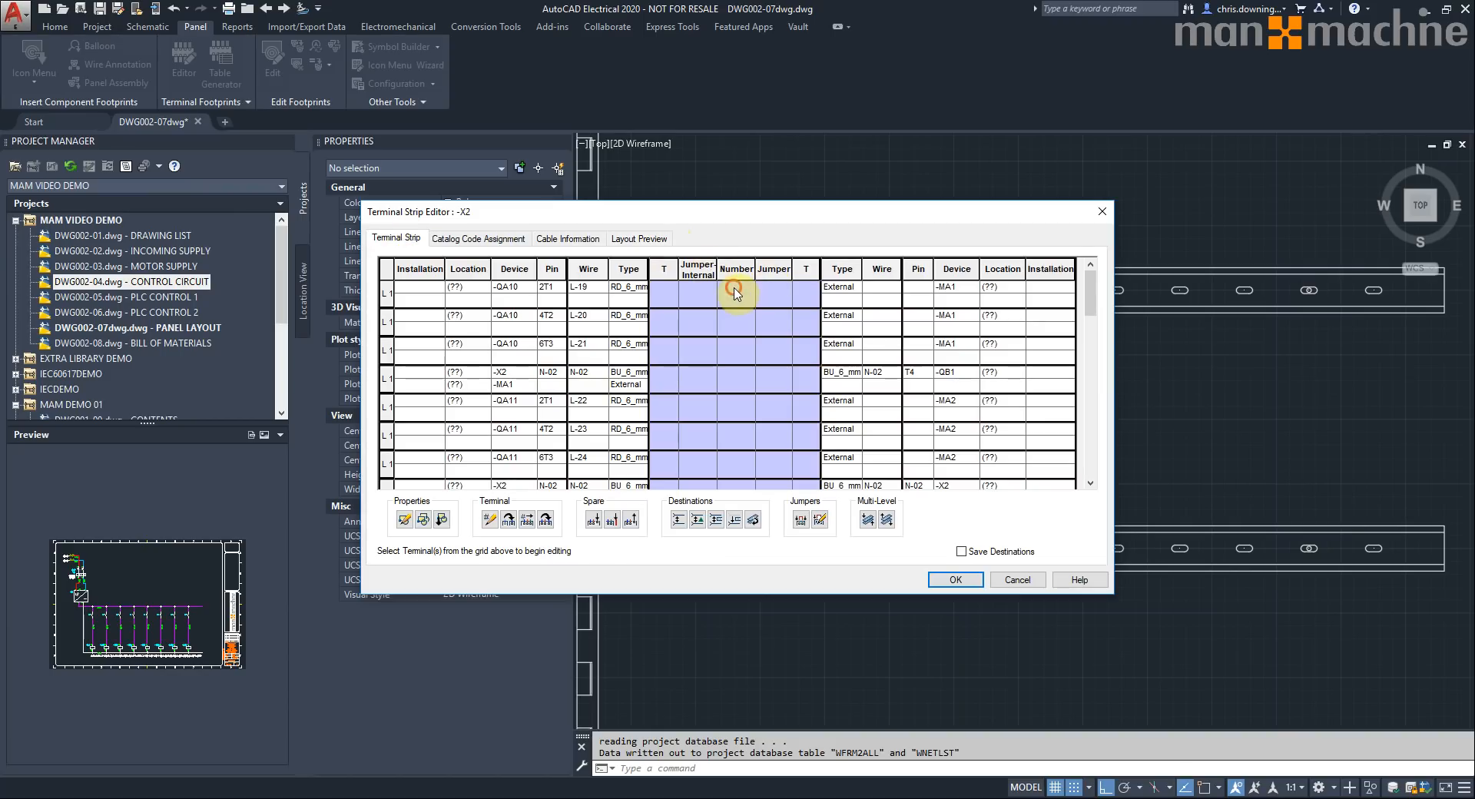
pyautogui.click(734, 289)
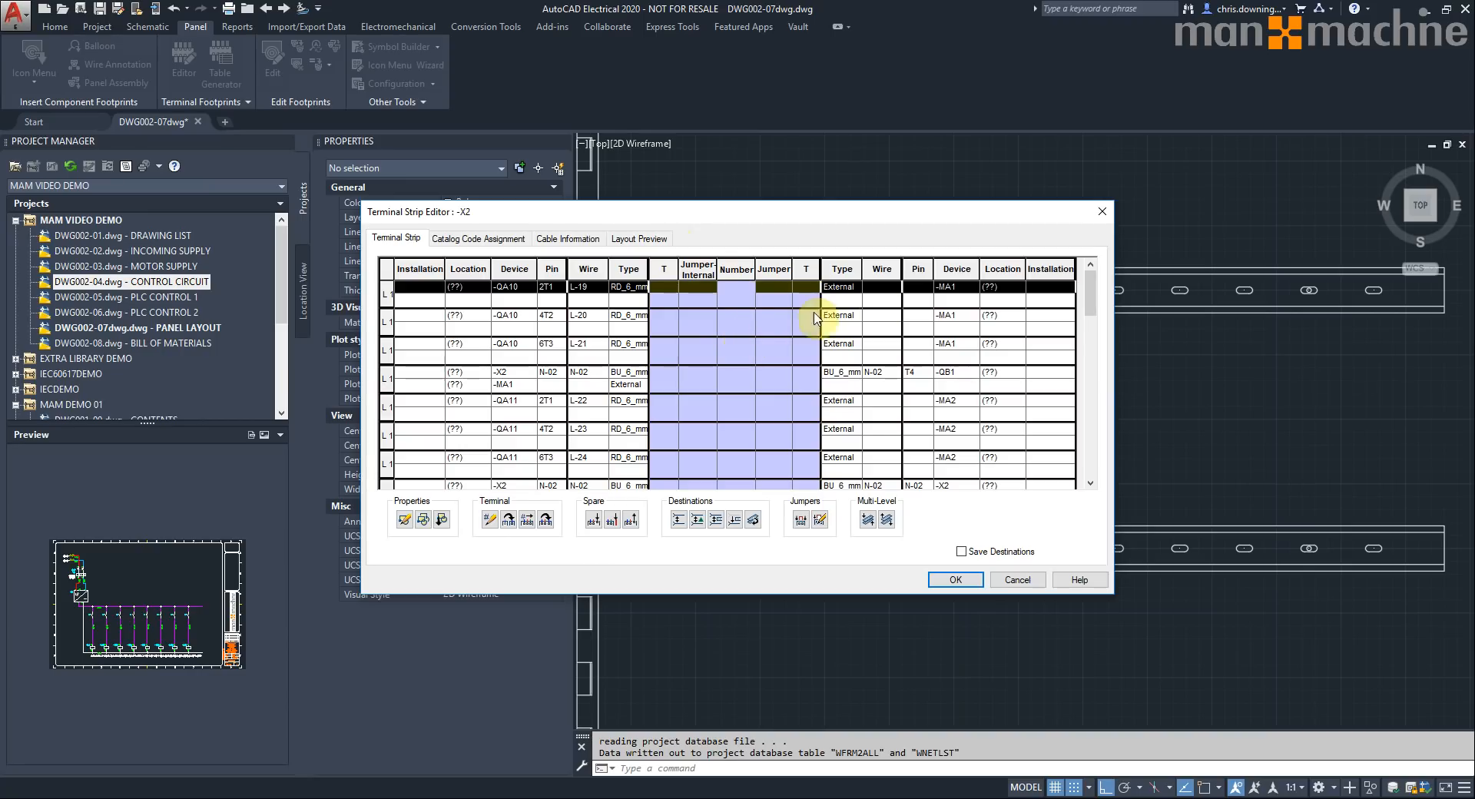
pyautogui.moveTo(1086, 312); pyautogui.dragTo(1096, 487)
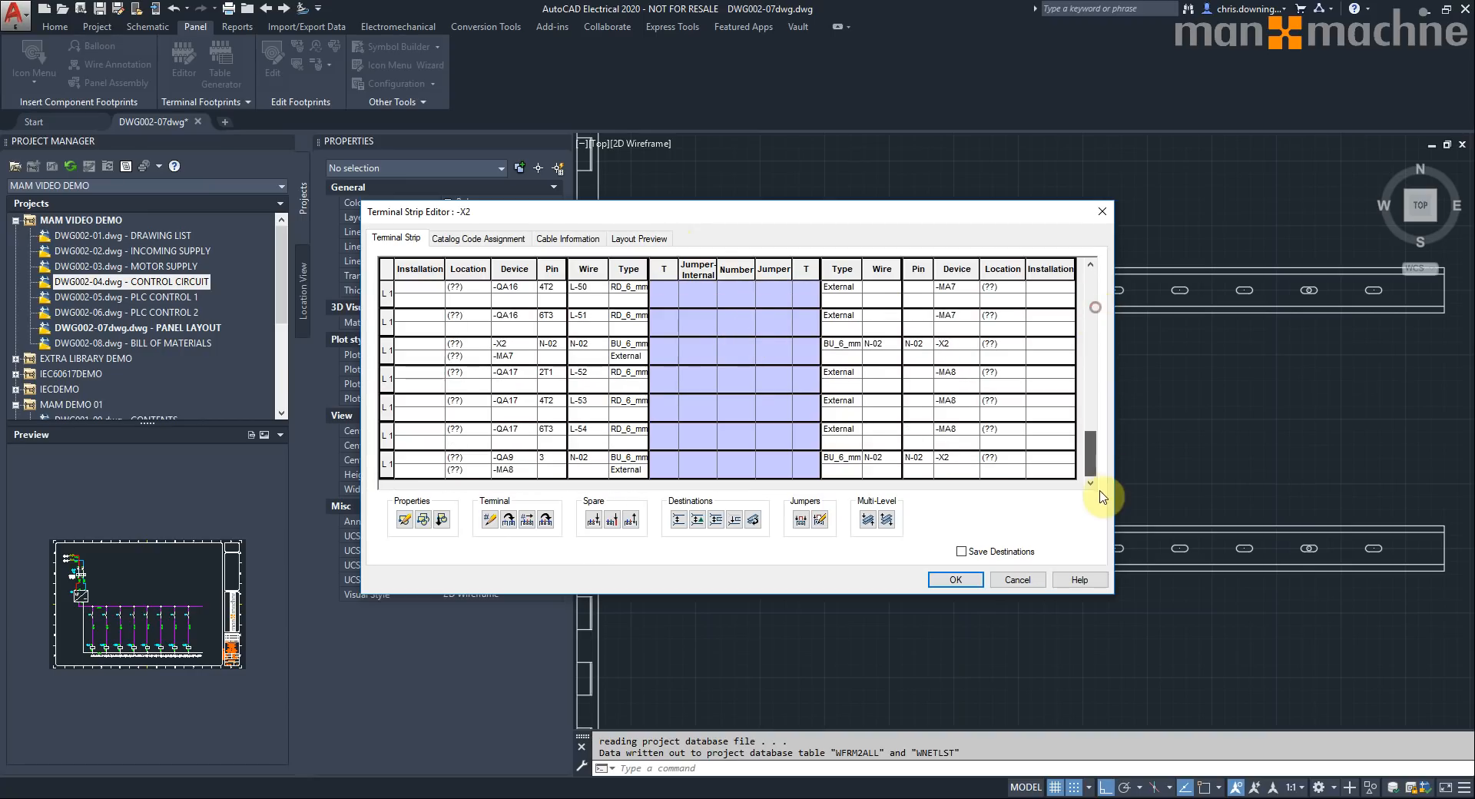
pyautogui.keyDown('shift'); pyautogui.click(746, 475); pyautogui.keyUp('shift')
pyautogui.rightClick(746, 474)
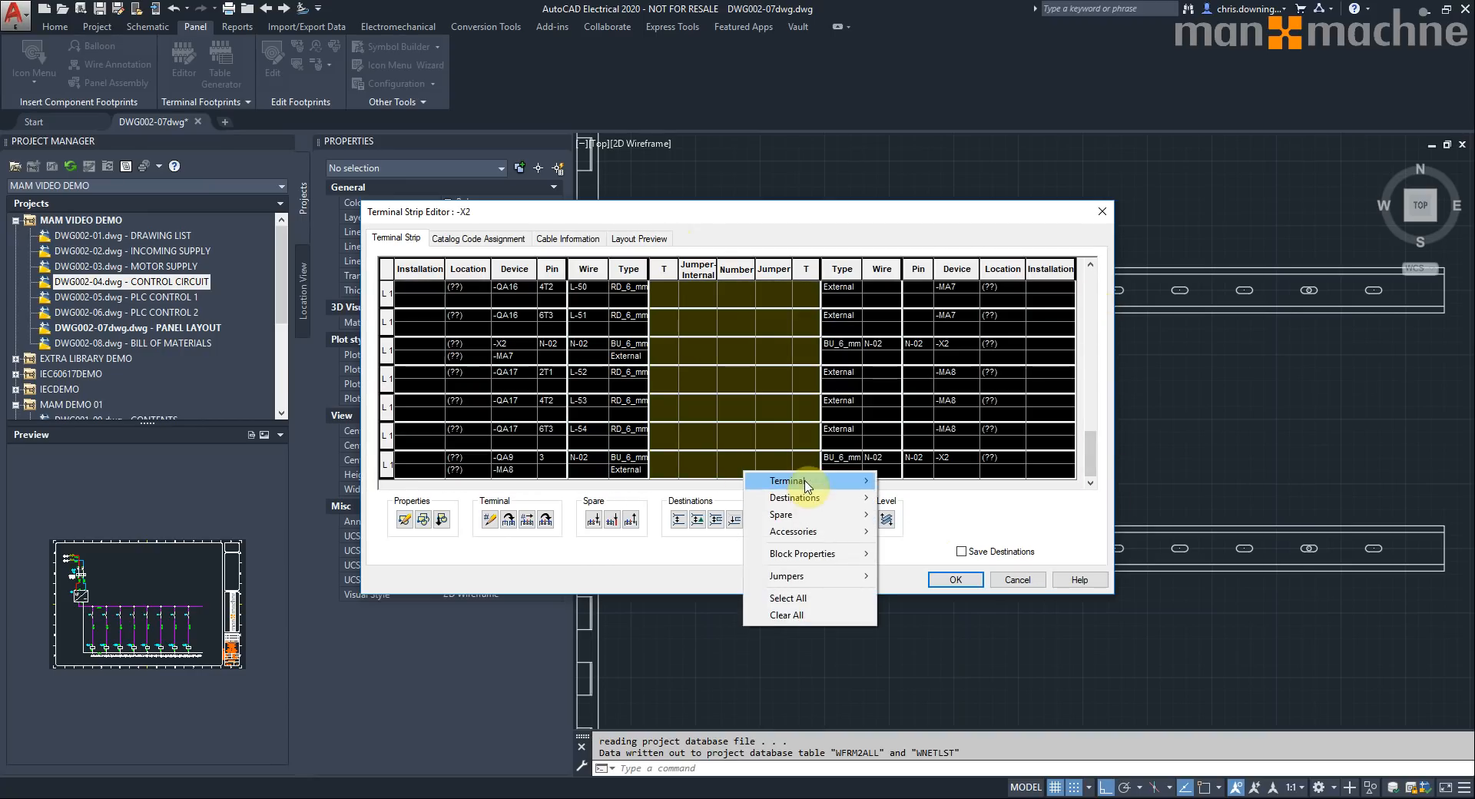
pyautogui.moveTo(852, 482)
pyautogui.click(912, 516)
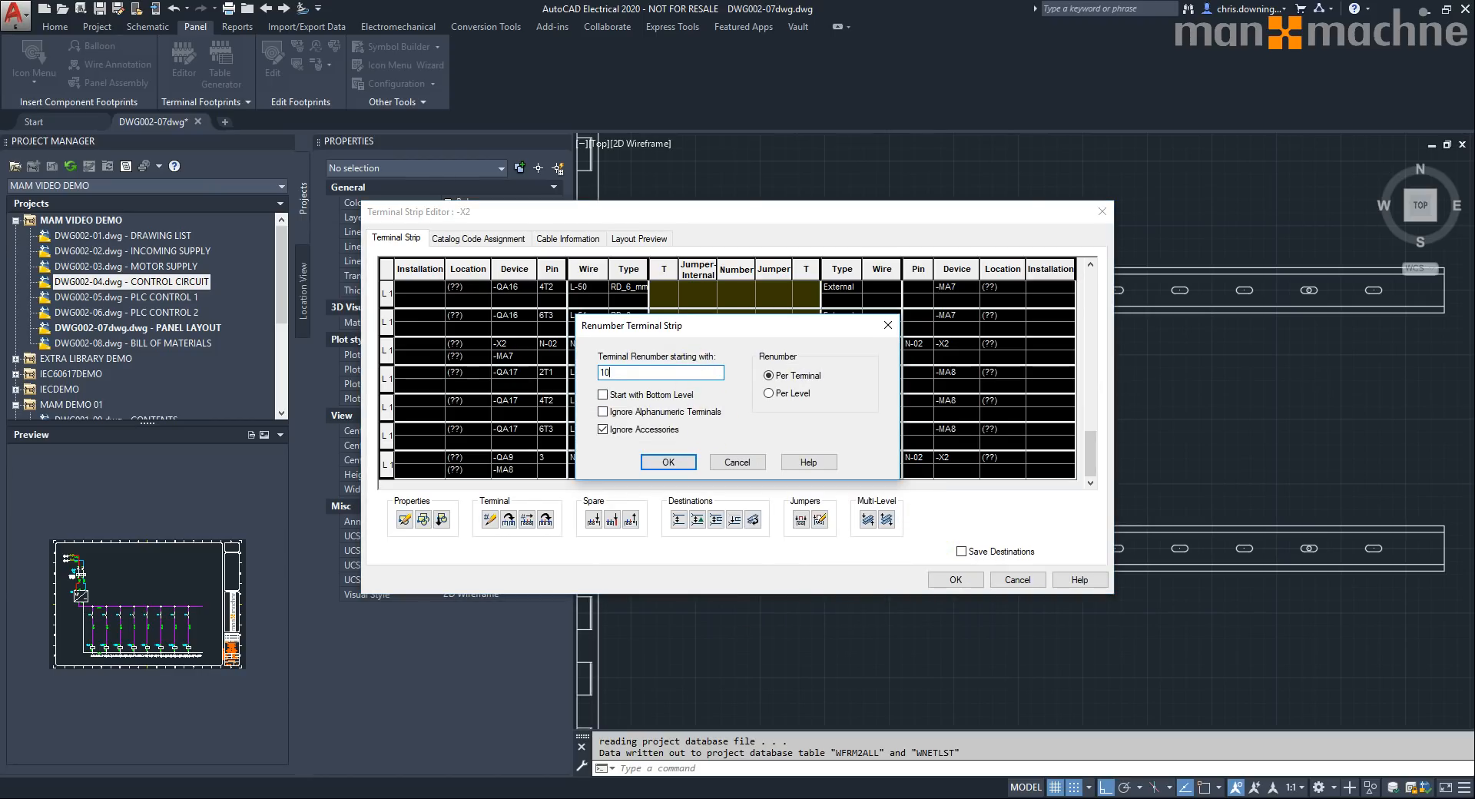
pyautogui.click(667, 463)
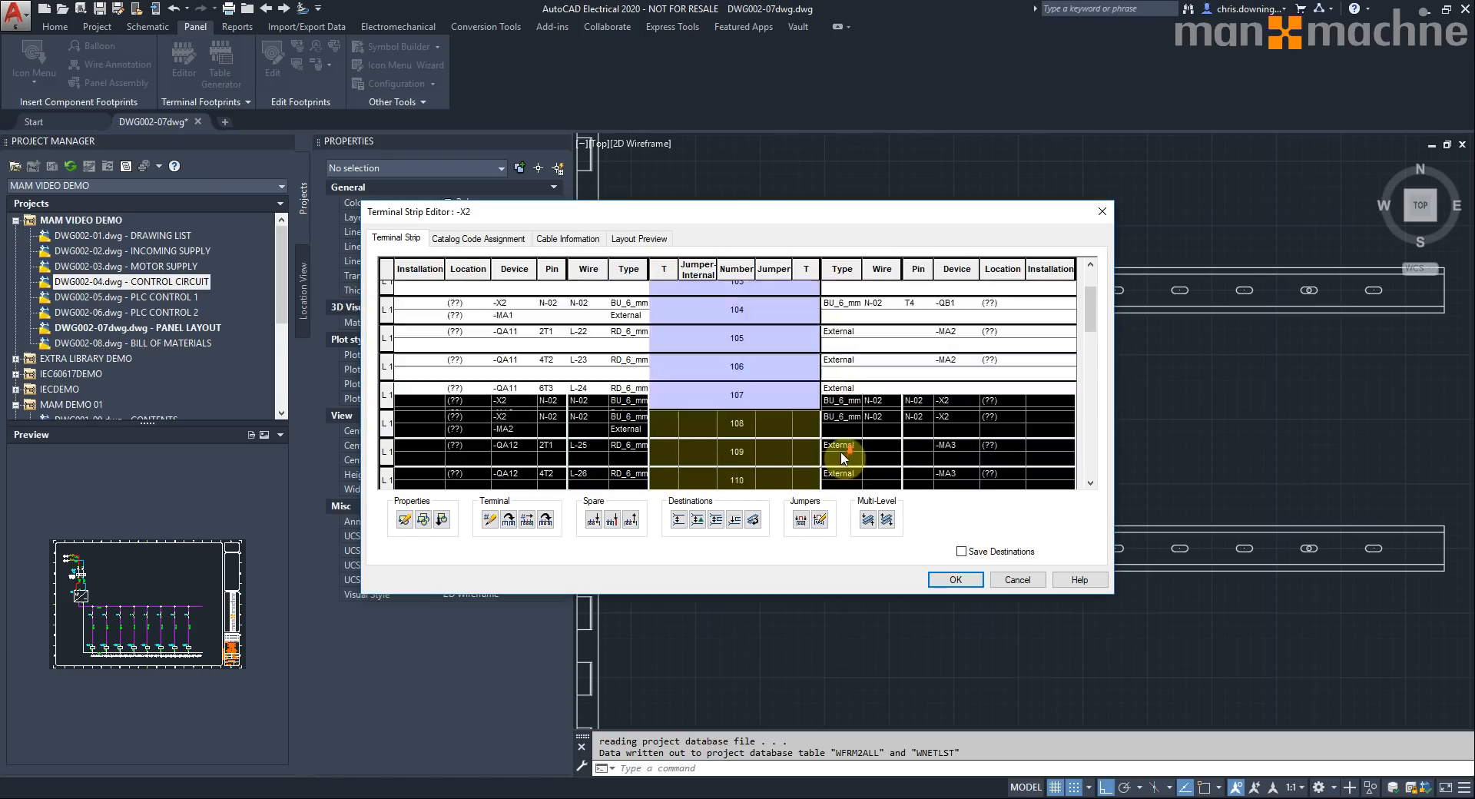
pyautogui.scroll(-8, 823, 388)
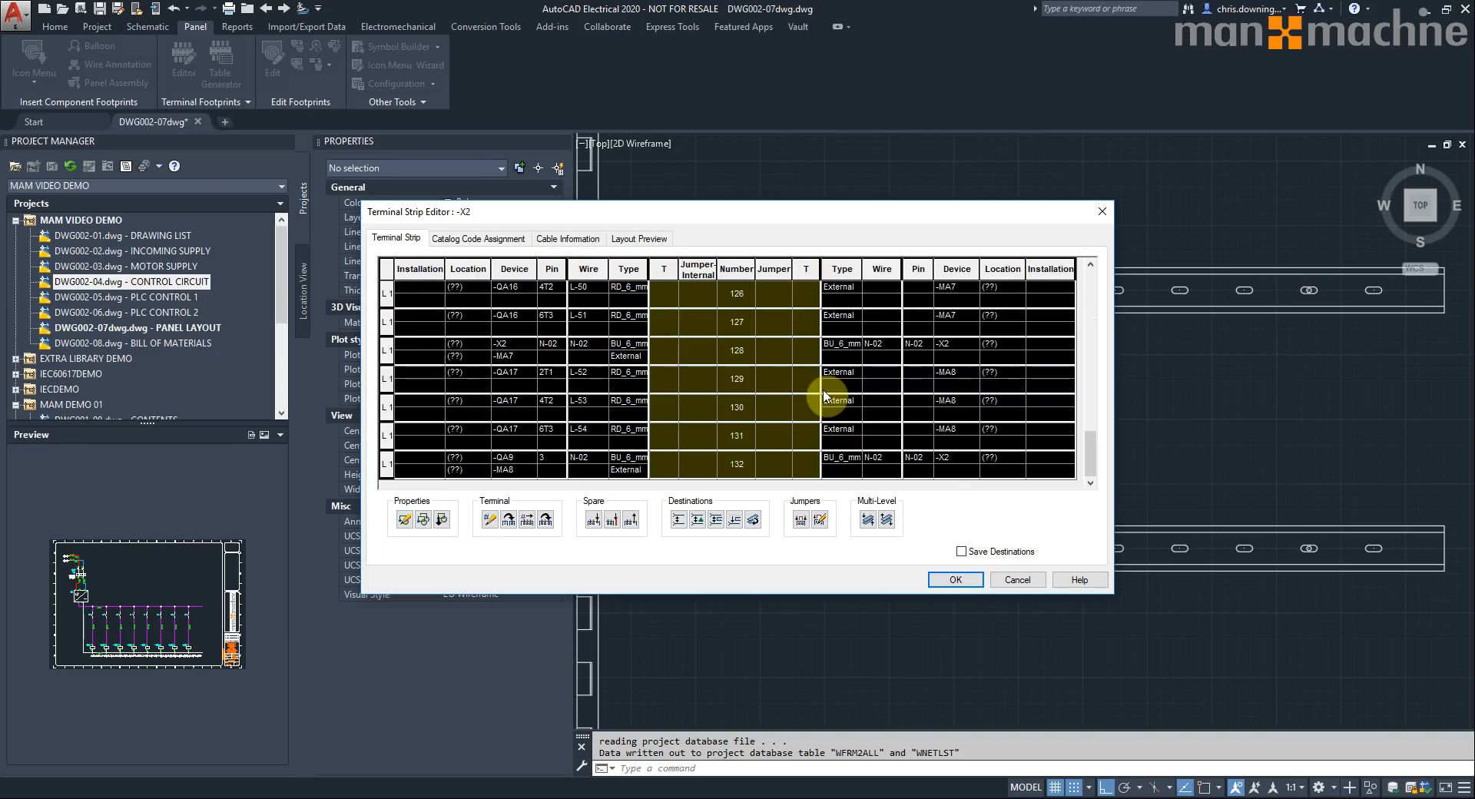
# - Insert terminal strip -X2's graphical layout at the left end of the lower DIN rail, and save the drawing on finishing
pyautogui.click(644, 239)
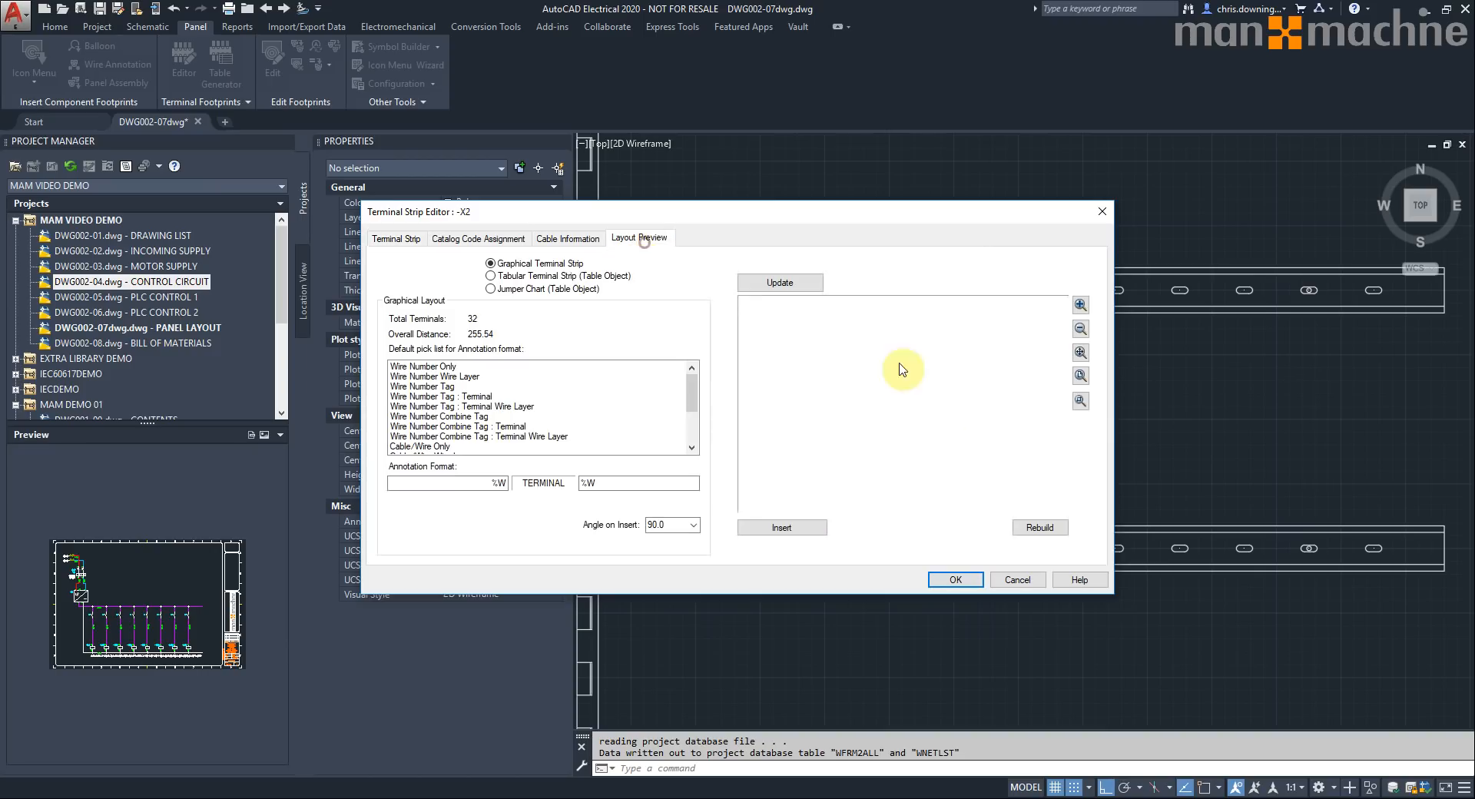
pyautogui.click(795, 527)
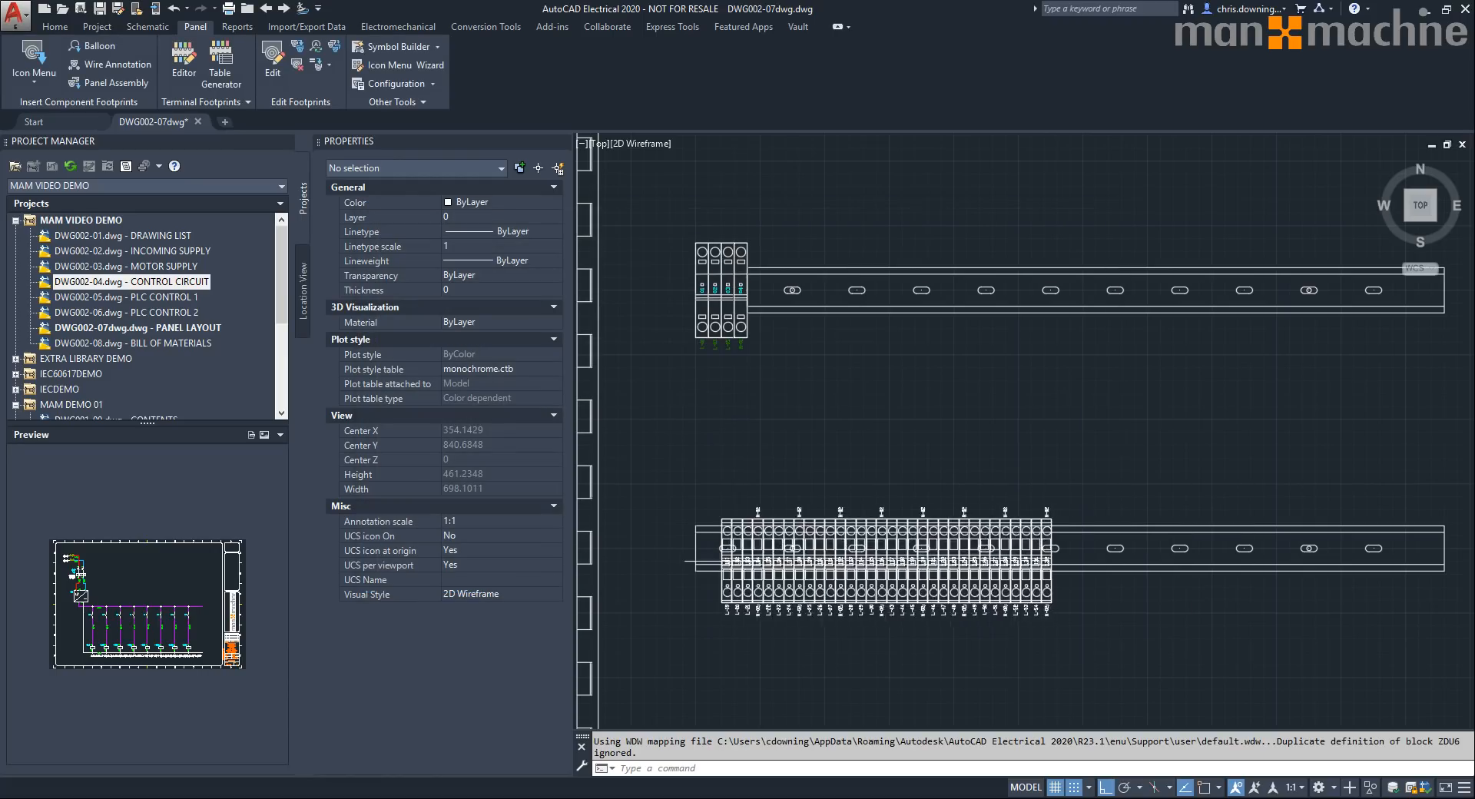
pyautogui.scroll(8, 949, 552)
pyautogui.scroll(-4, 631, 518)
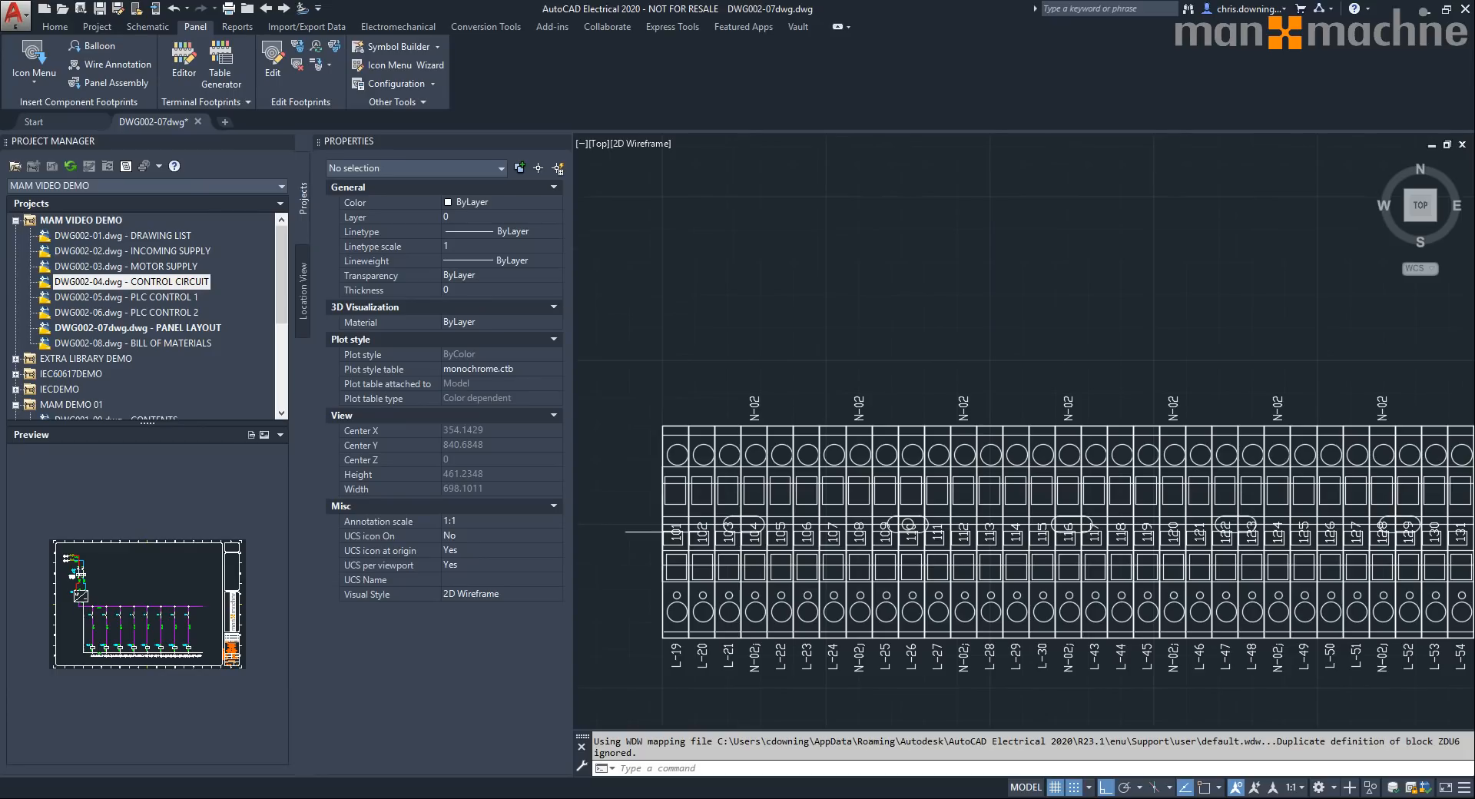
pyautogui.doubleClick(663, 530)
pyautogui.click(968, 604)
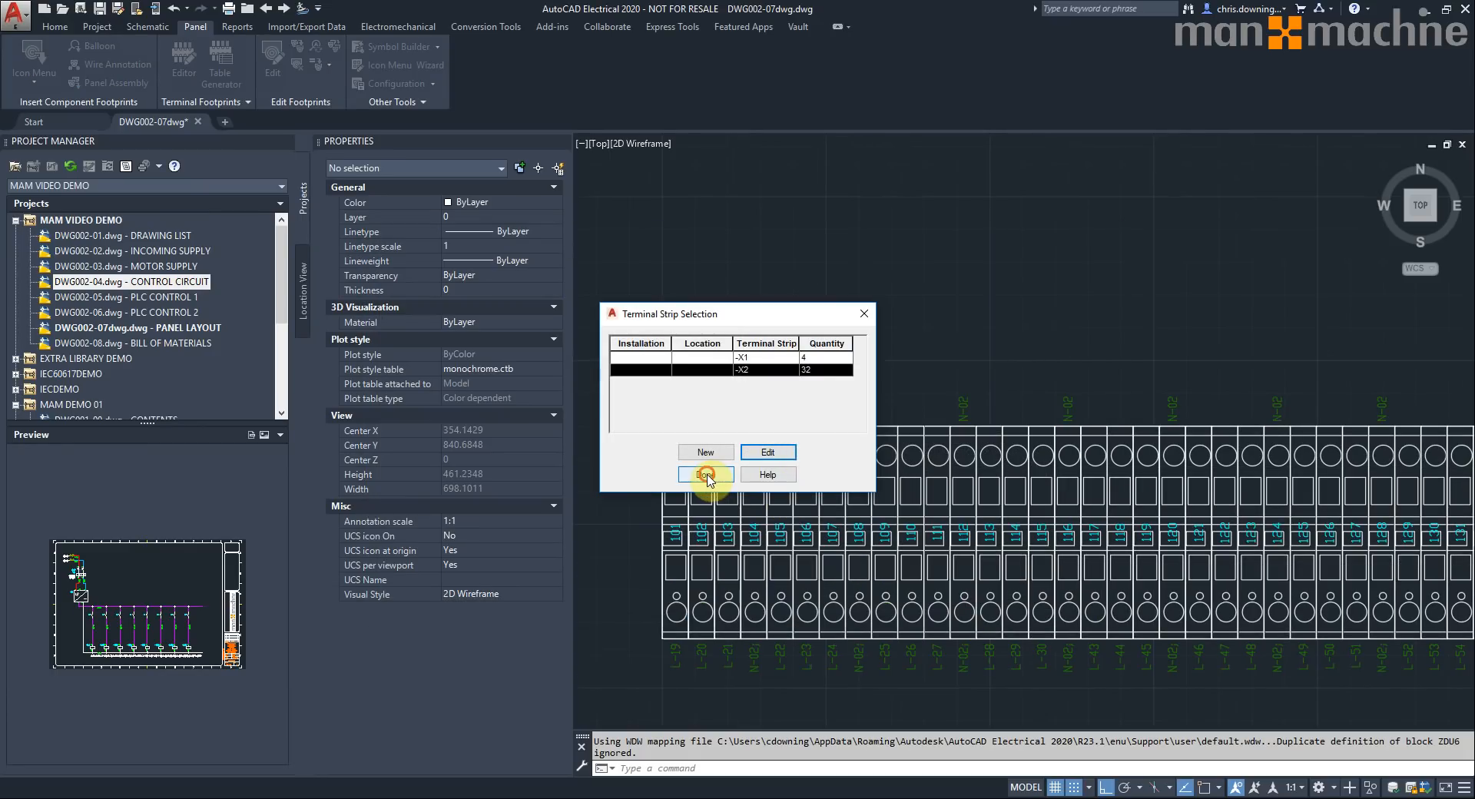
pyautogui.click(705, 475)
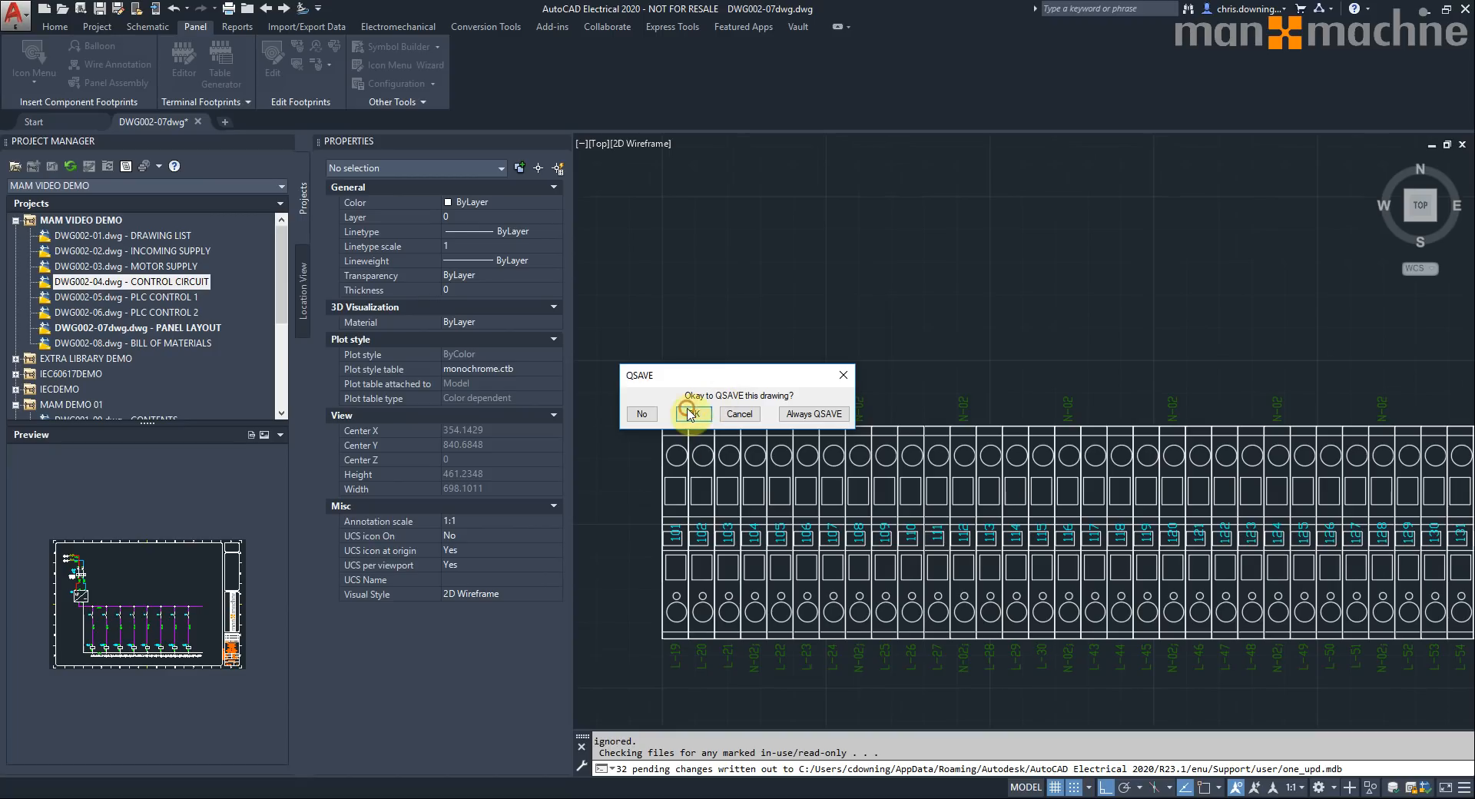
pyautogui.click(689, 414)
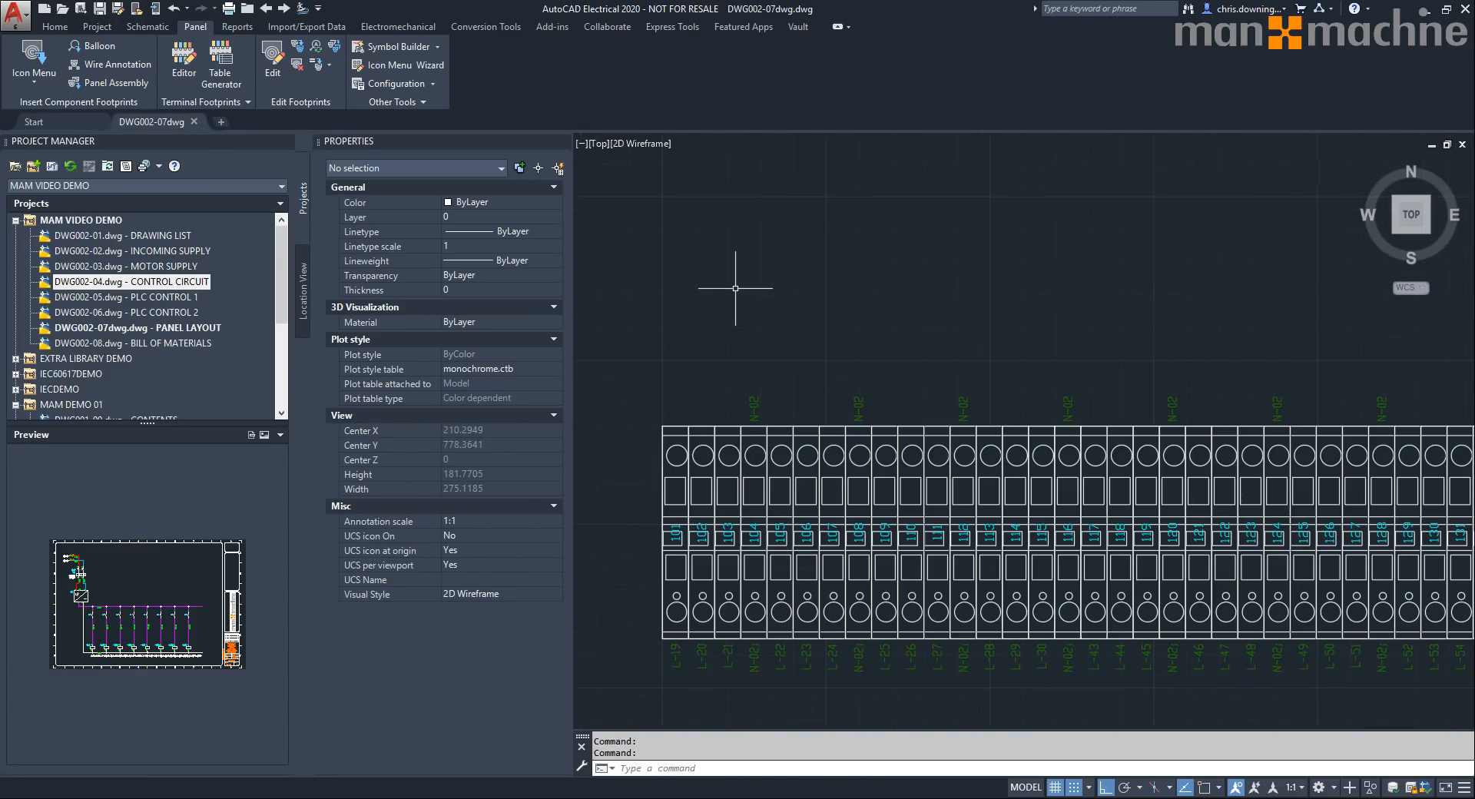
# - Close the panel layout drawing with its changes saved, and open the motor supply drawing DWG002-03.dwg
pyautogui.middleClick(869, 234)
pyautogui.middleClick(869, 235)
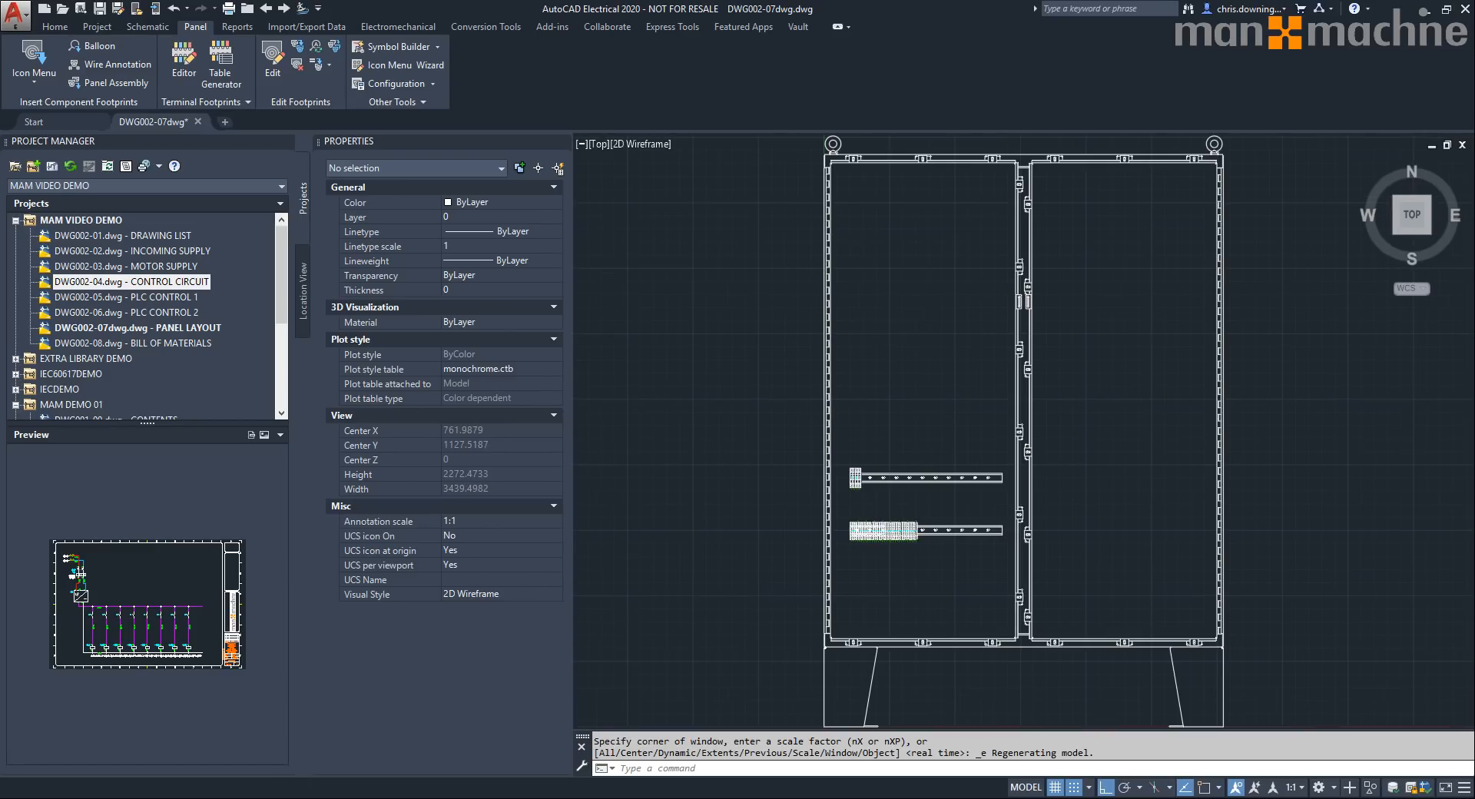
pyautogui.scroll(5, 896, 563)
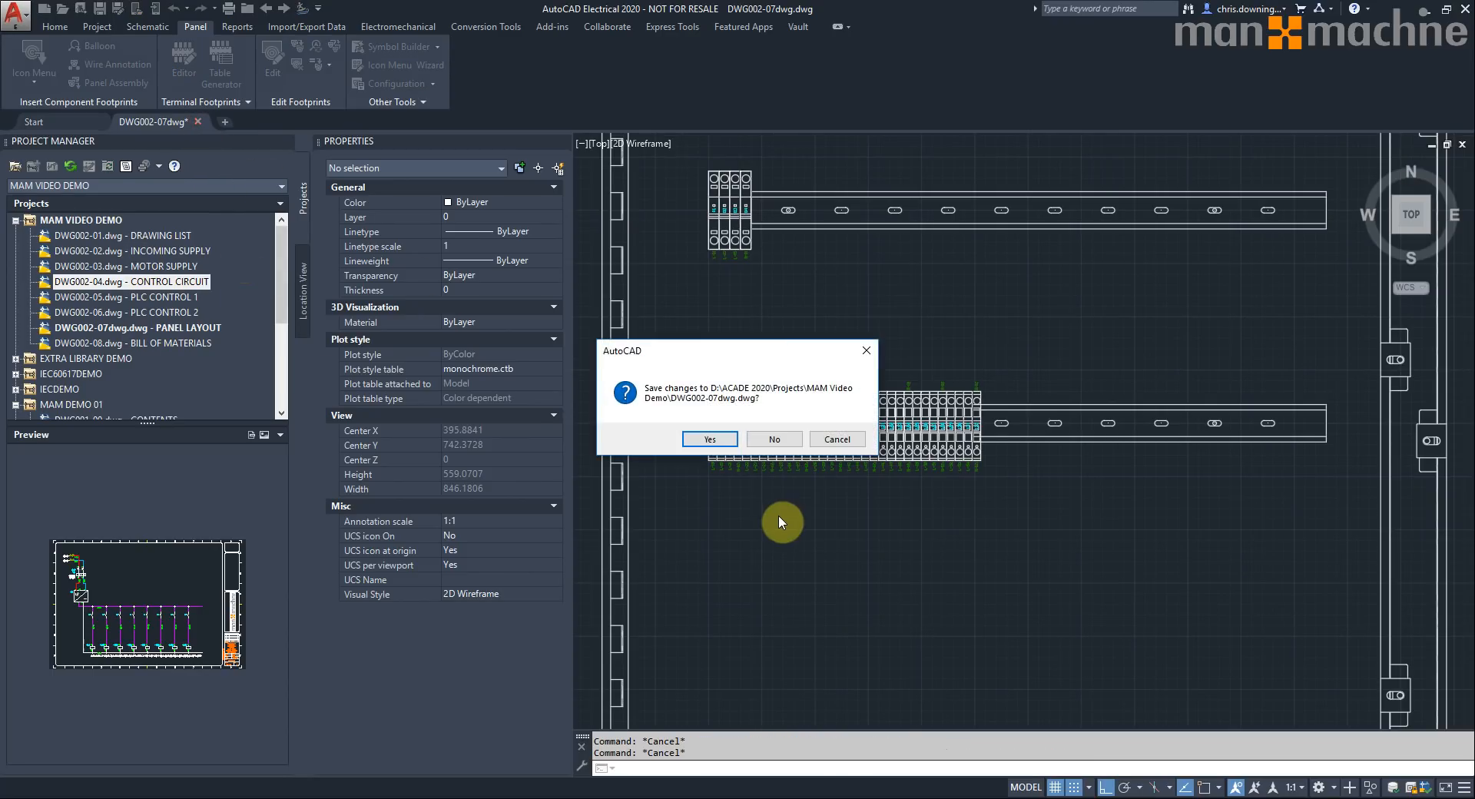
pyautogui.click(726, 440)
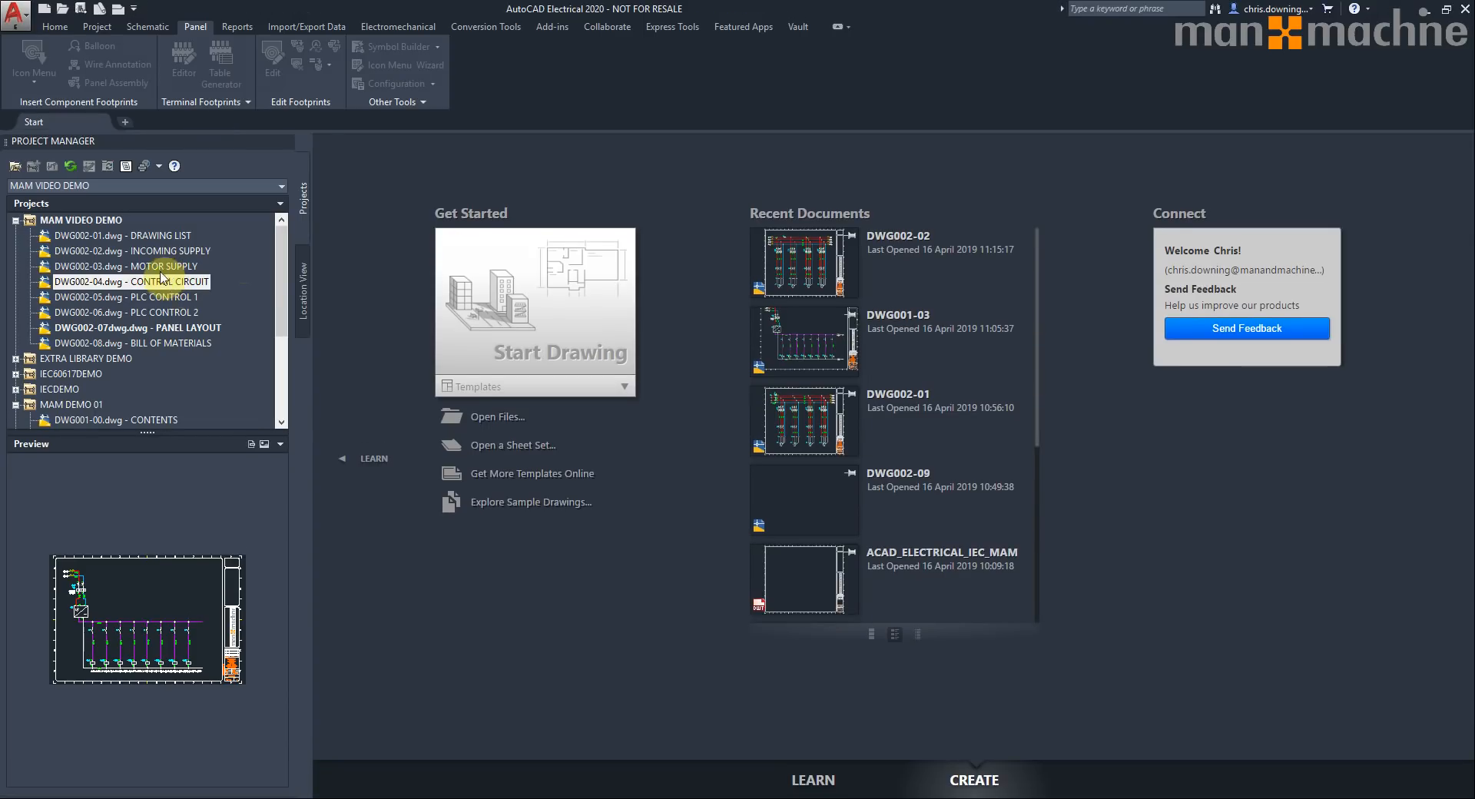
pyautogui.click(172, 267)
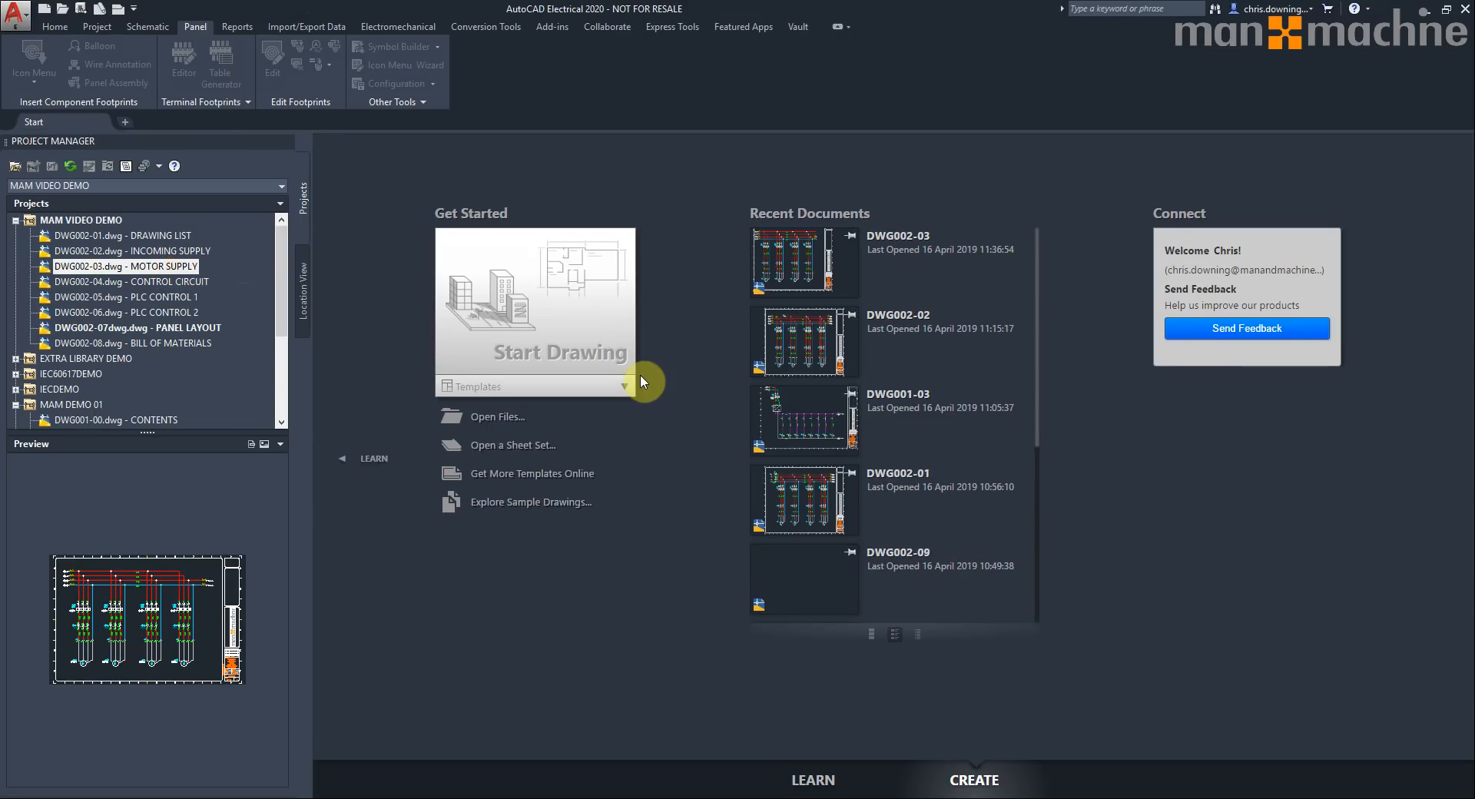
# - Open the motor supply drawing DWG002-03.dwg and inspect the -QA7 and -QA8 motor branches
pyautogui.doubleClick(184, 269)
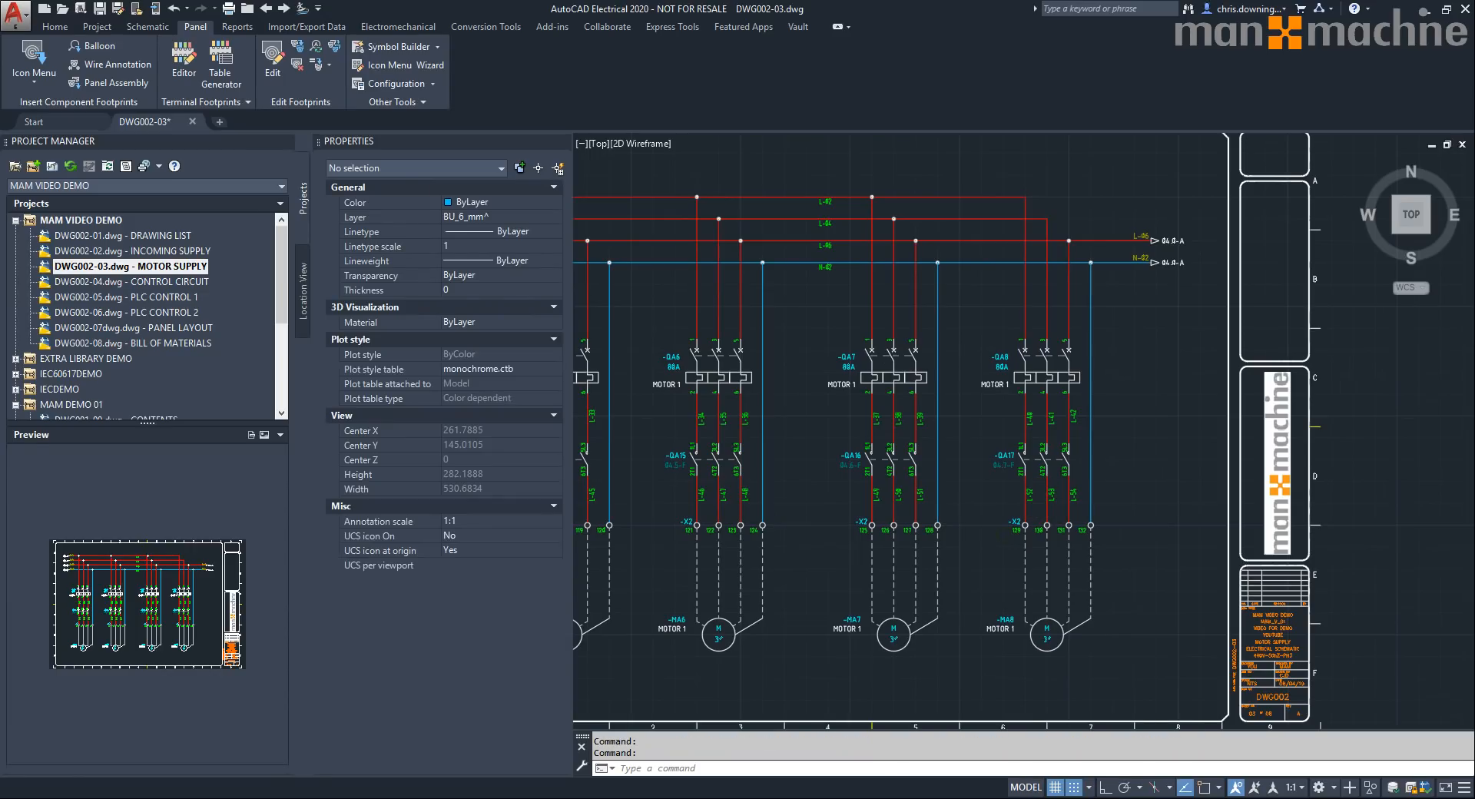
pyautogui.scroll(2, 1168, 548)
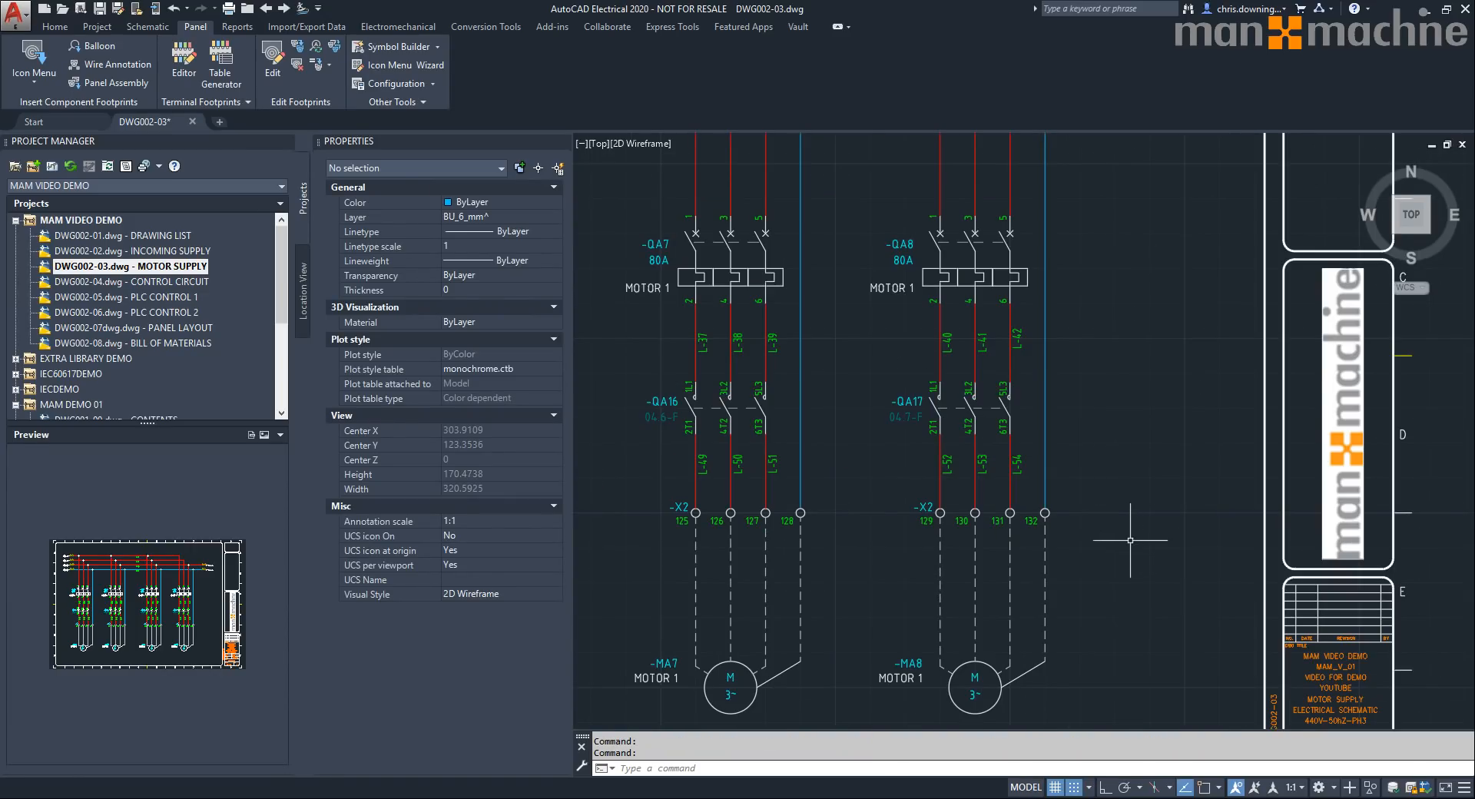
pyautogui.scroll(-2, 1130, 540)
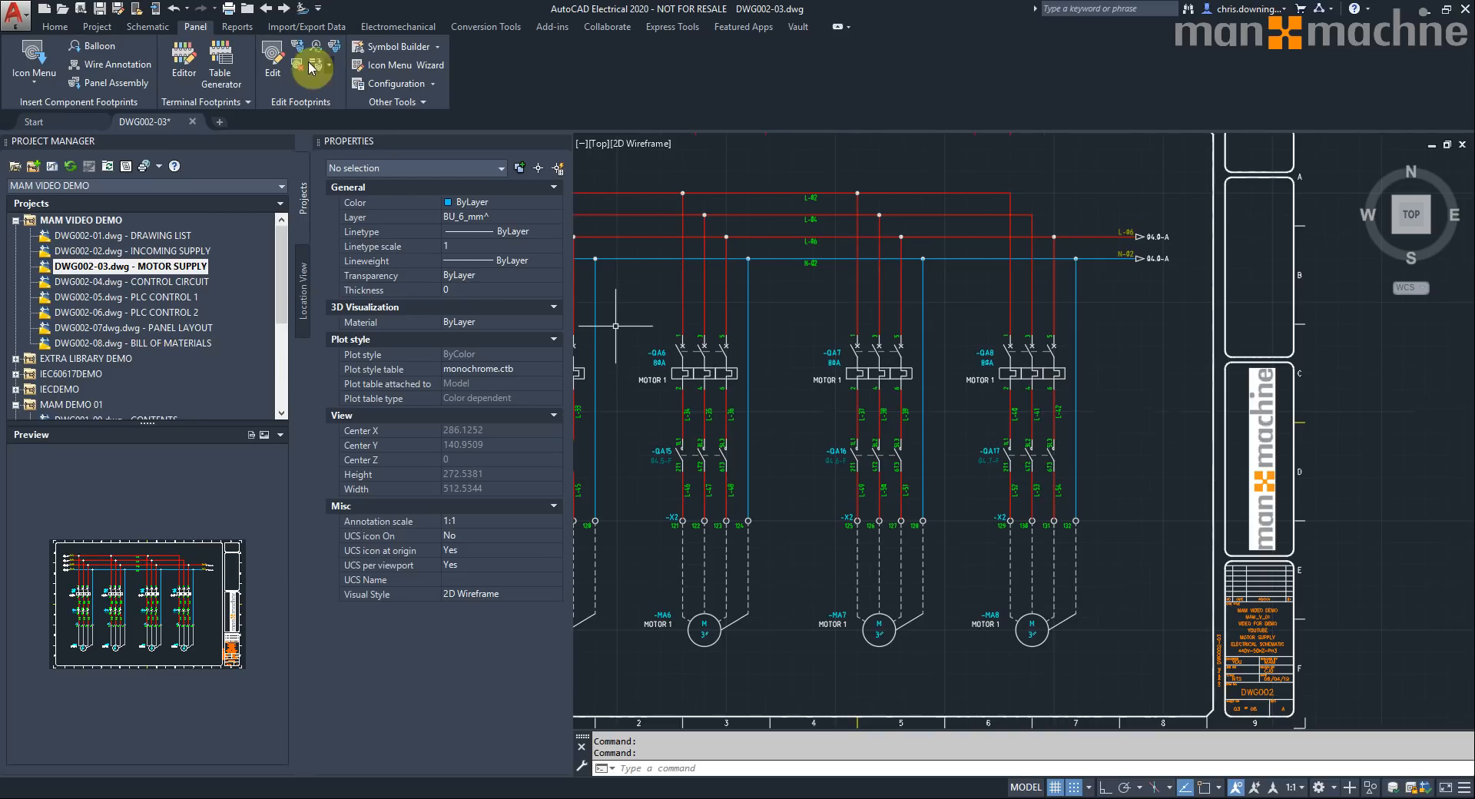
# - Delete contactor -QA17, its -X2 terminals and motor -MA8 from the -QA8 branch, accepting the search for child contacts
pyautogui.click(89, 27)
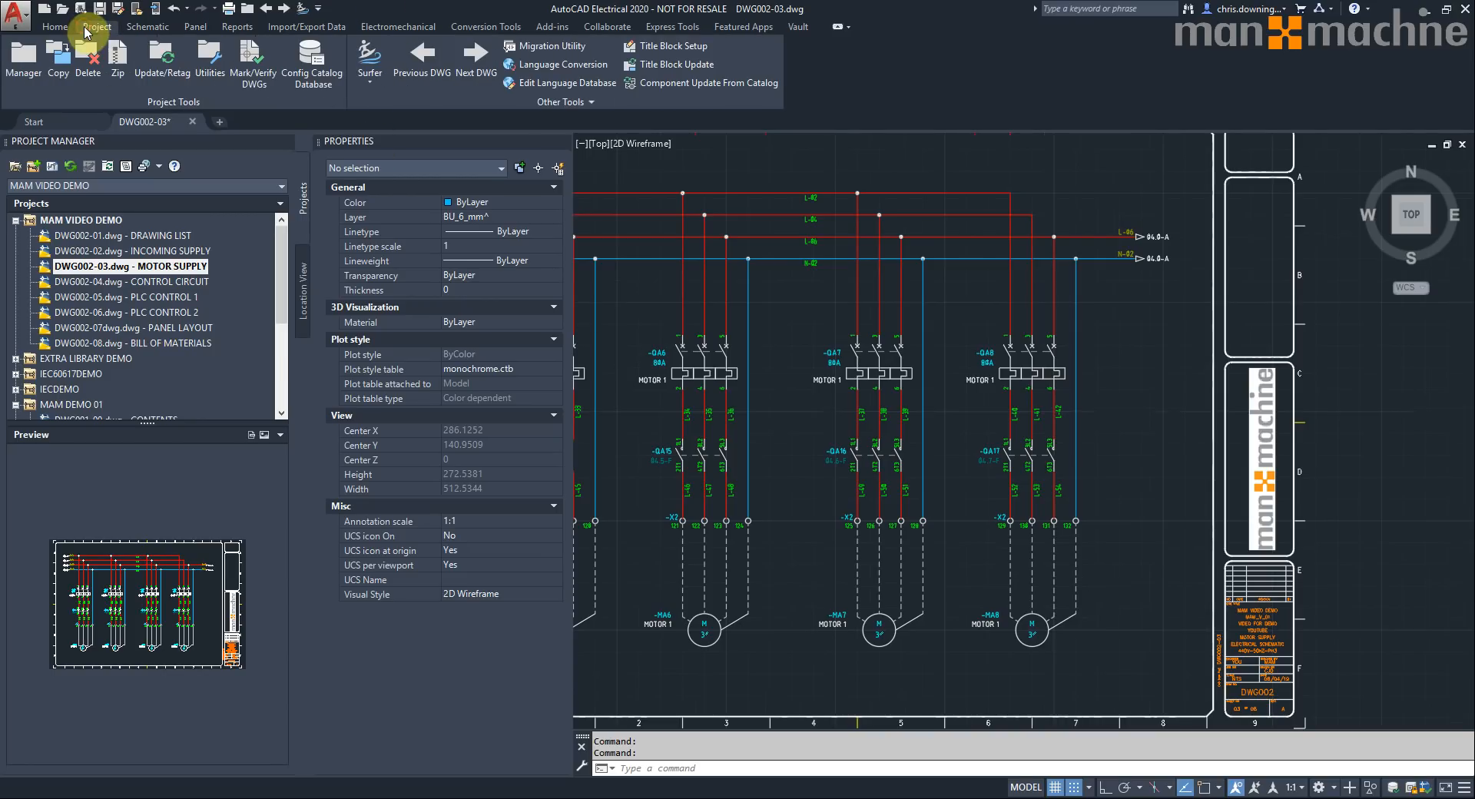
pyautogui.click(147, 27)
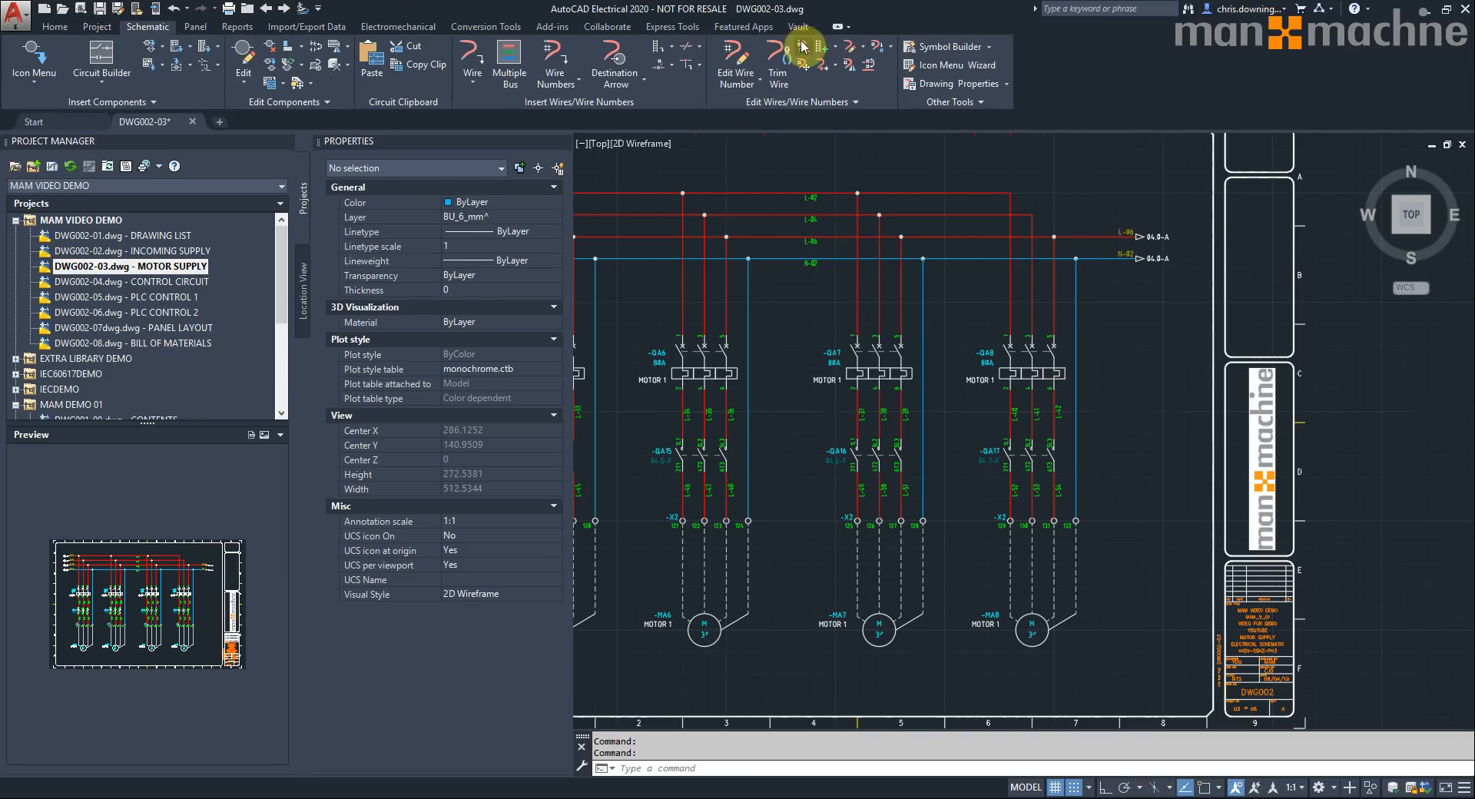
pyautogui.click(308, 77)
pyautogui.click(952, 408)
pyautogui.click(1177, 655)
pyautogui.press('Return')
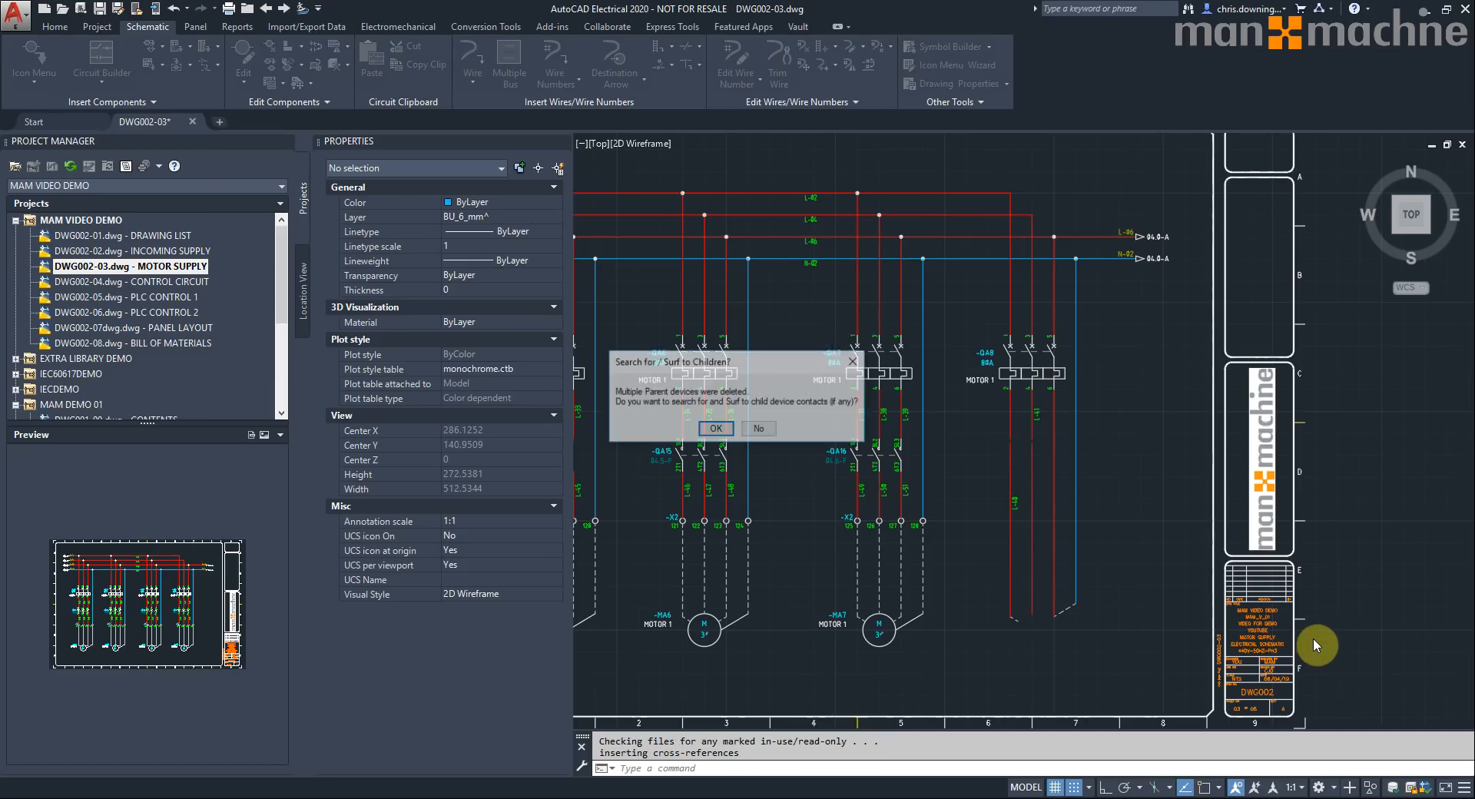
pyautogui.click(726, 432)
pyautogui.click(689, 411)
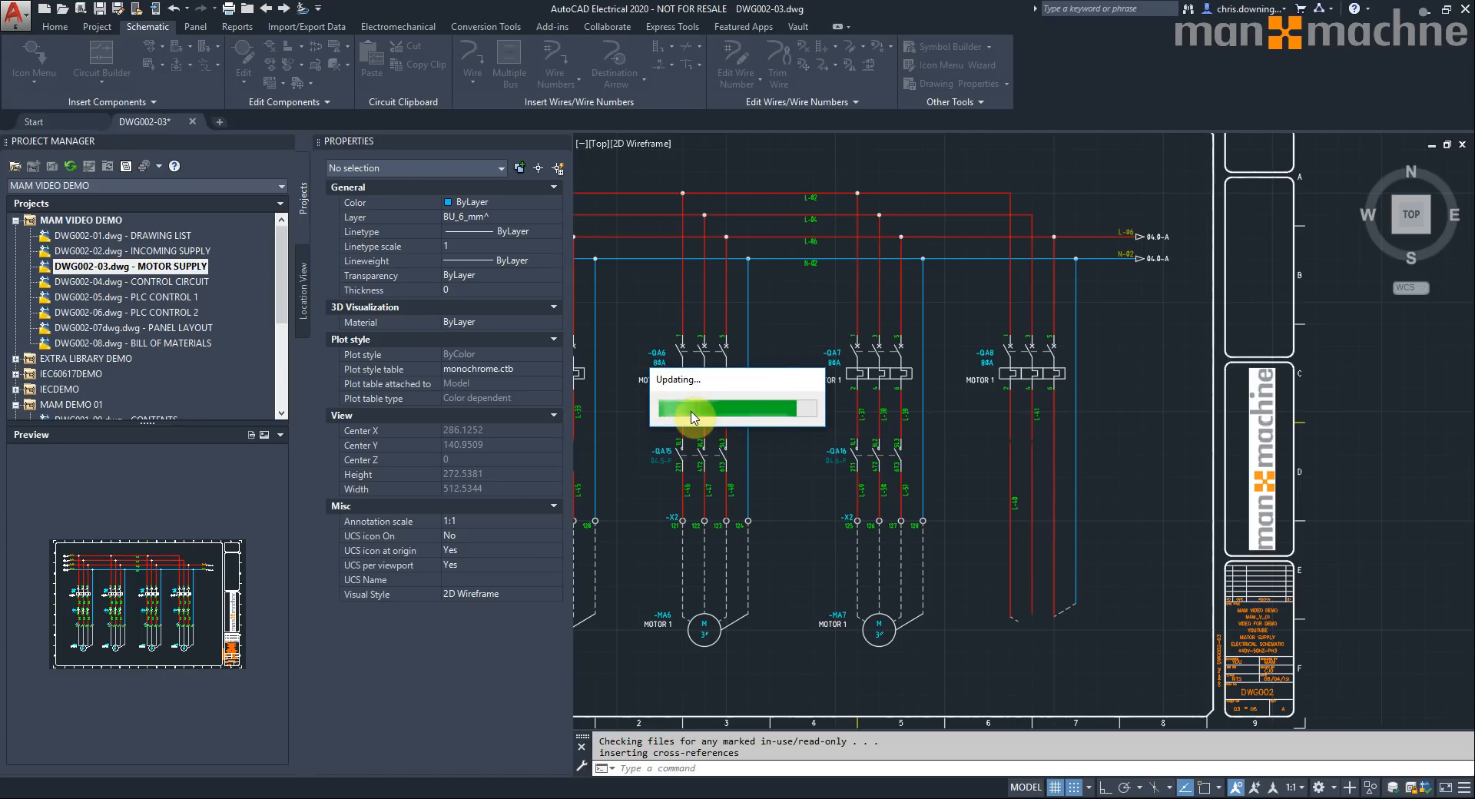
pyautogui.click(1120, 412)
pyautogui.click(1139, 547)
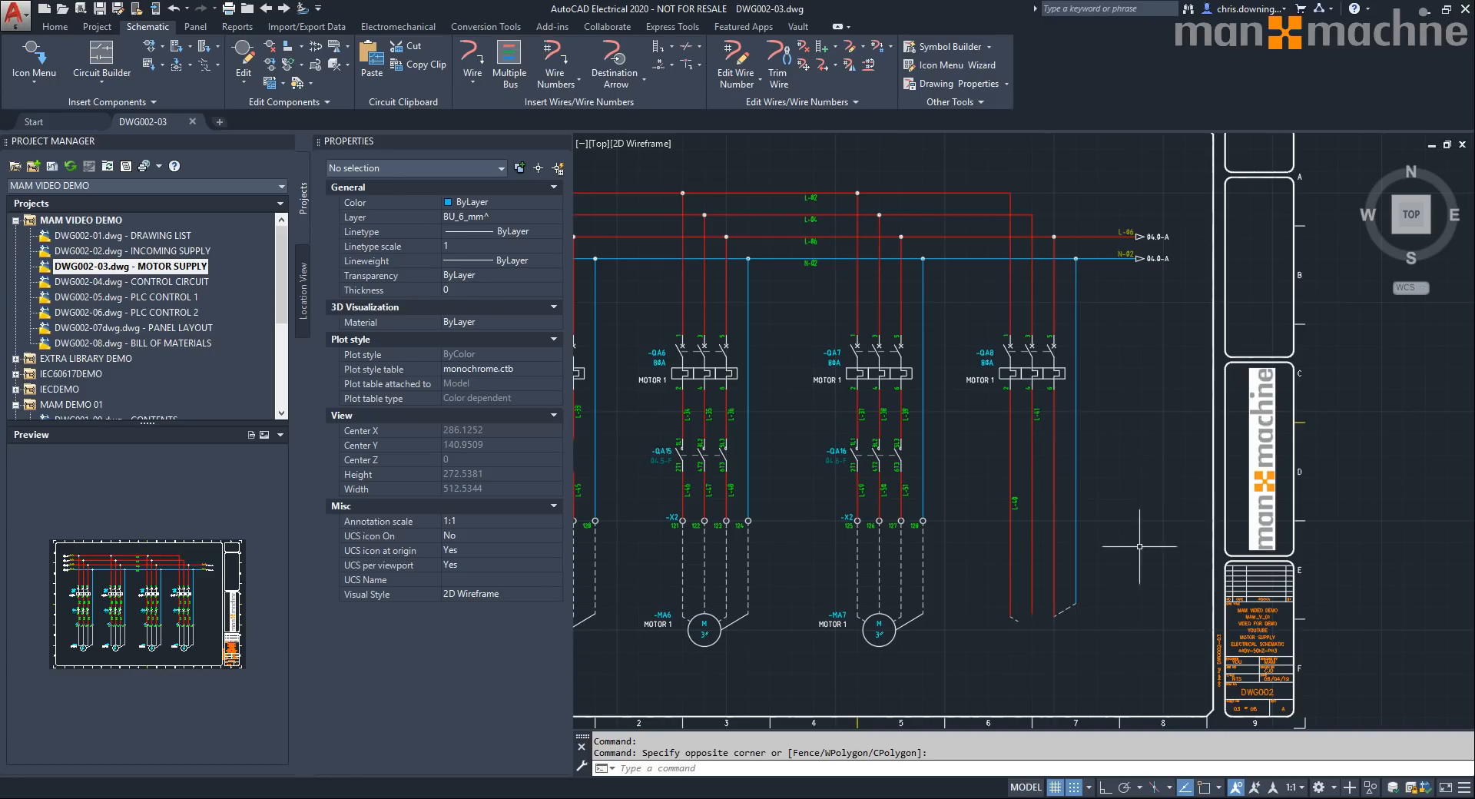
# - Erase the leftover dashed connection lines at the lower end of the -QA8 branch
pyautogui.click(955, 584)
pyautogui.click(1203, 709)
pyautogui.press('Delete')
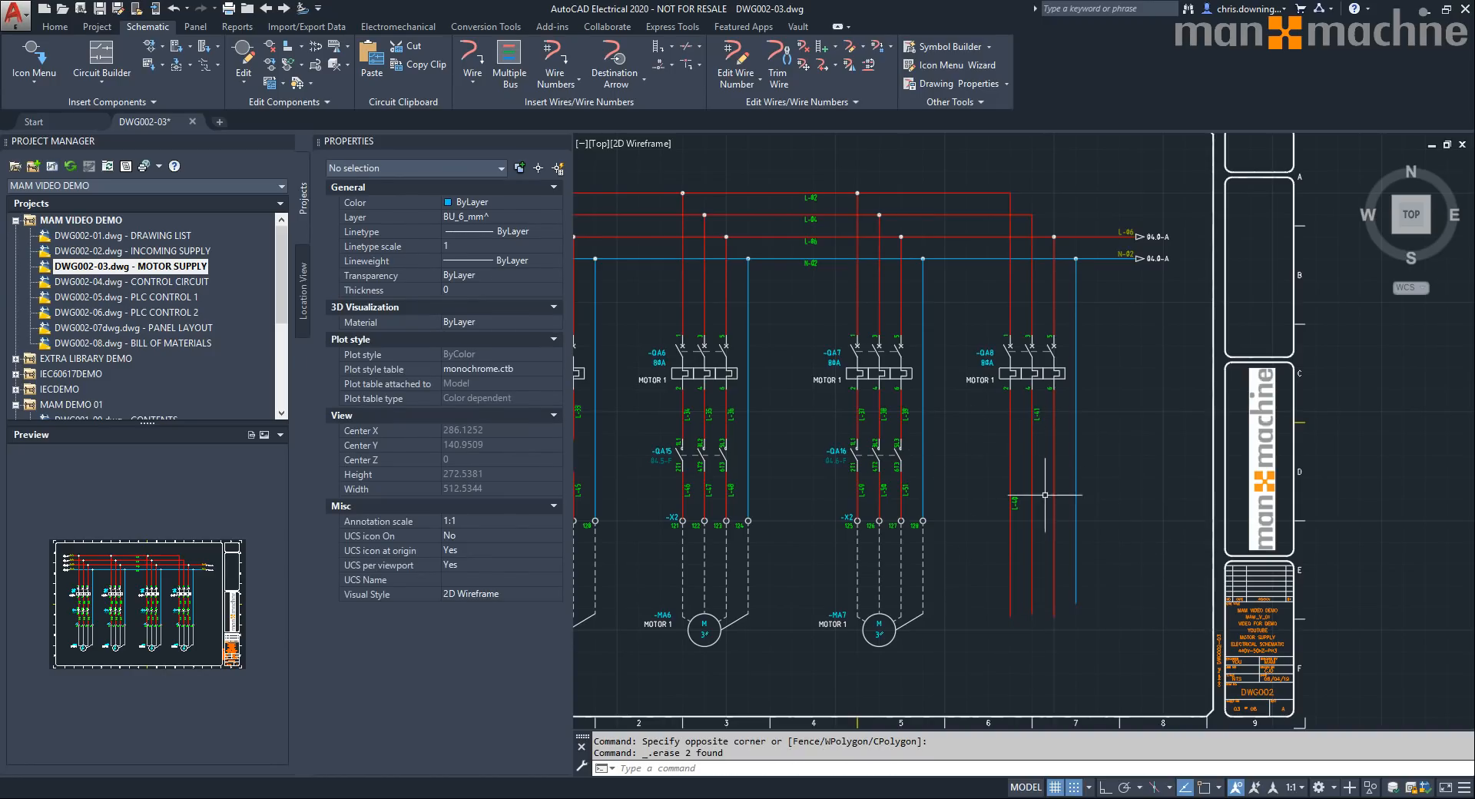
# - Insert the missing wire numbers in the drawing and line up L-41 and L-42 with L-40 below breaker -QA8
pyautogui.click(555, 56)
pyautogui.click(554, 57)
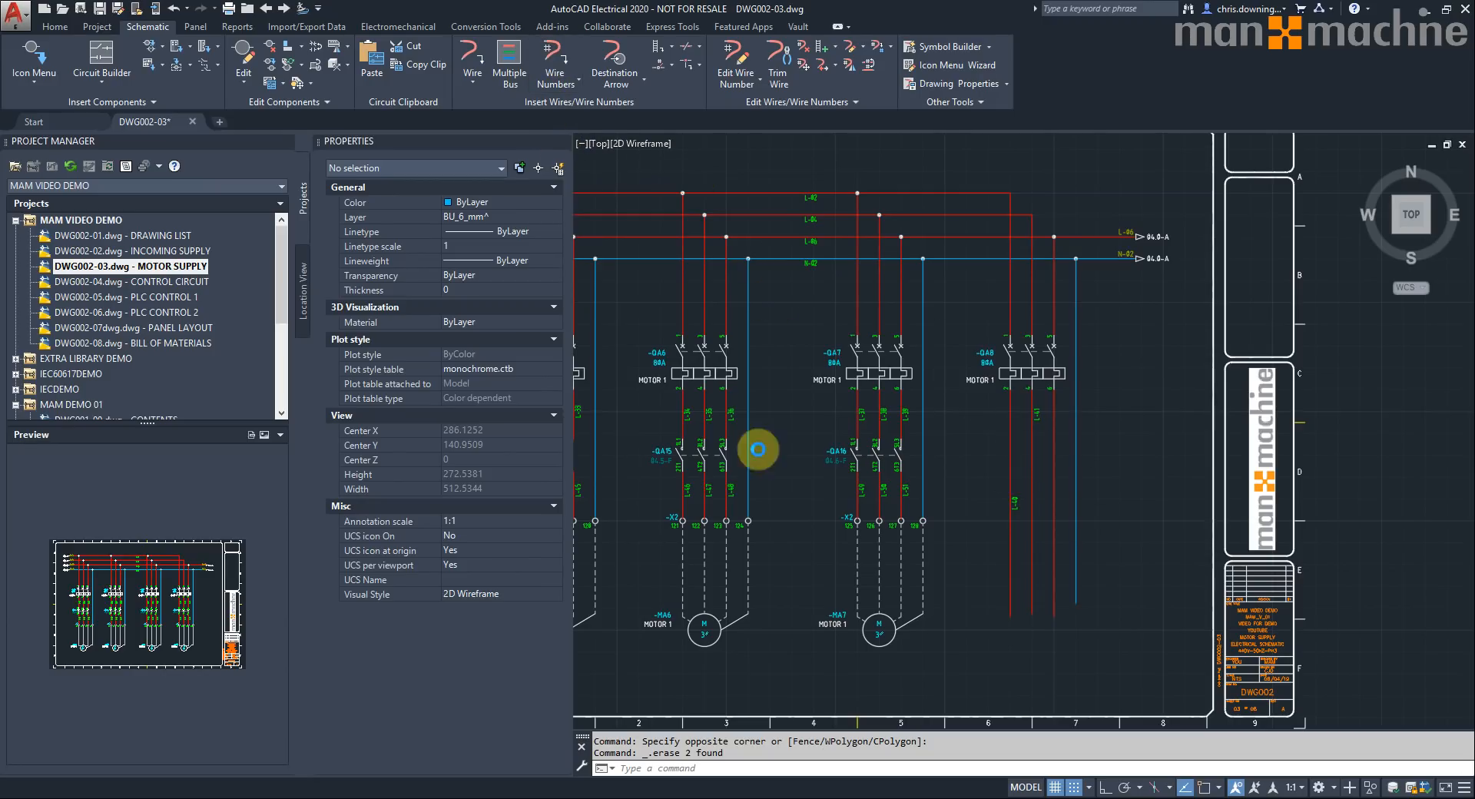
pyautogui.click(908, 483)
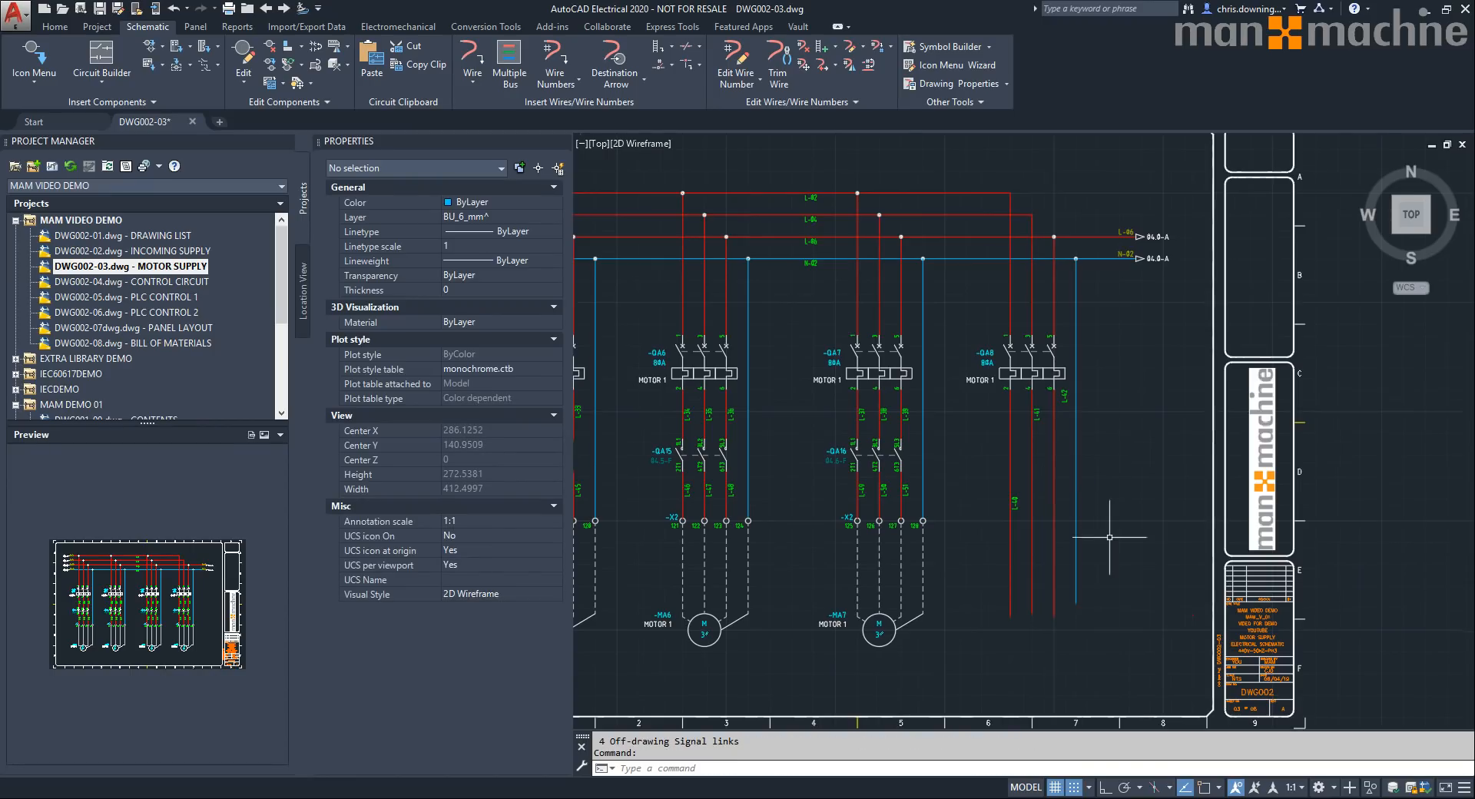
pyautogui.scroll(4, 1095, 529)
pyautogui.click(1020, 183)
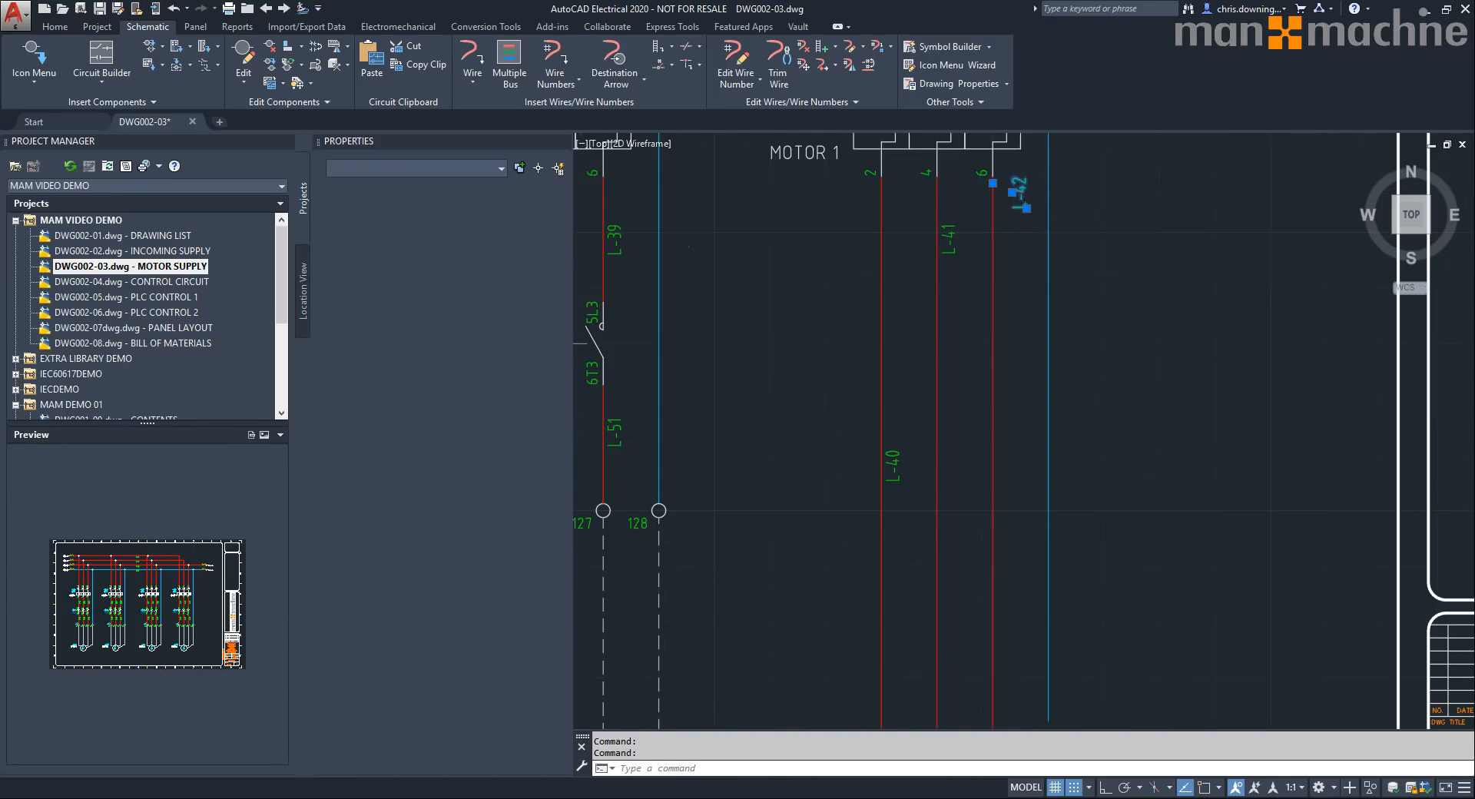
# - Go to the control circuit drawing DWG002-04.dwg to check the contactor coils, and close it with its changes saved
pyautogui.click(283, 9)
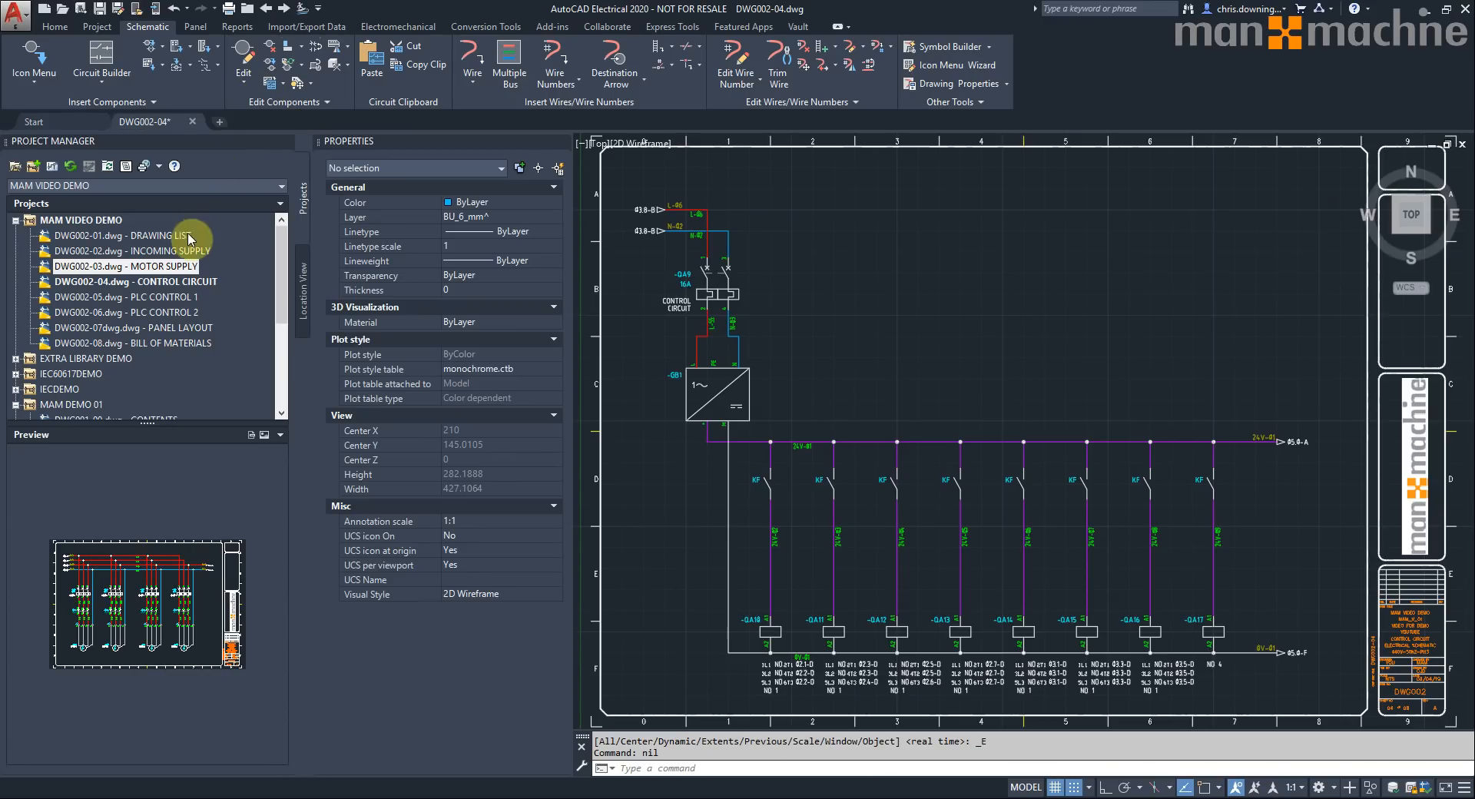
pyautogui.click(192, 122)
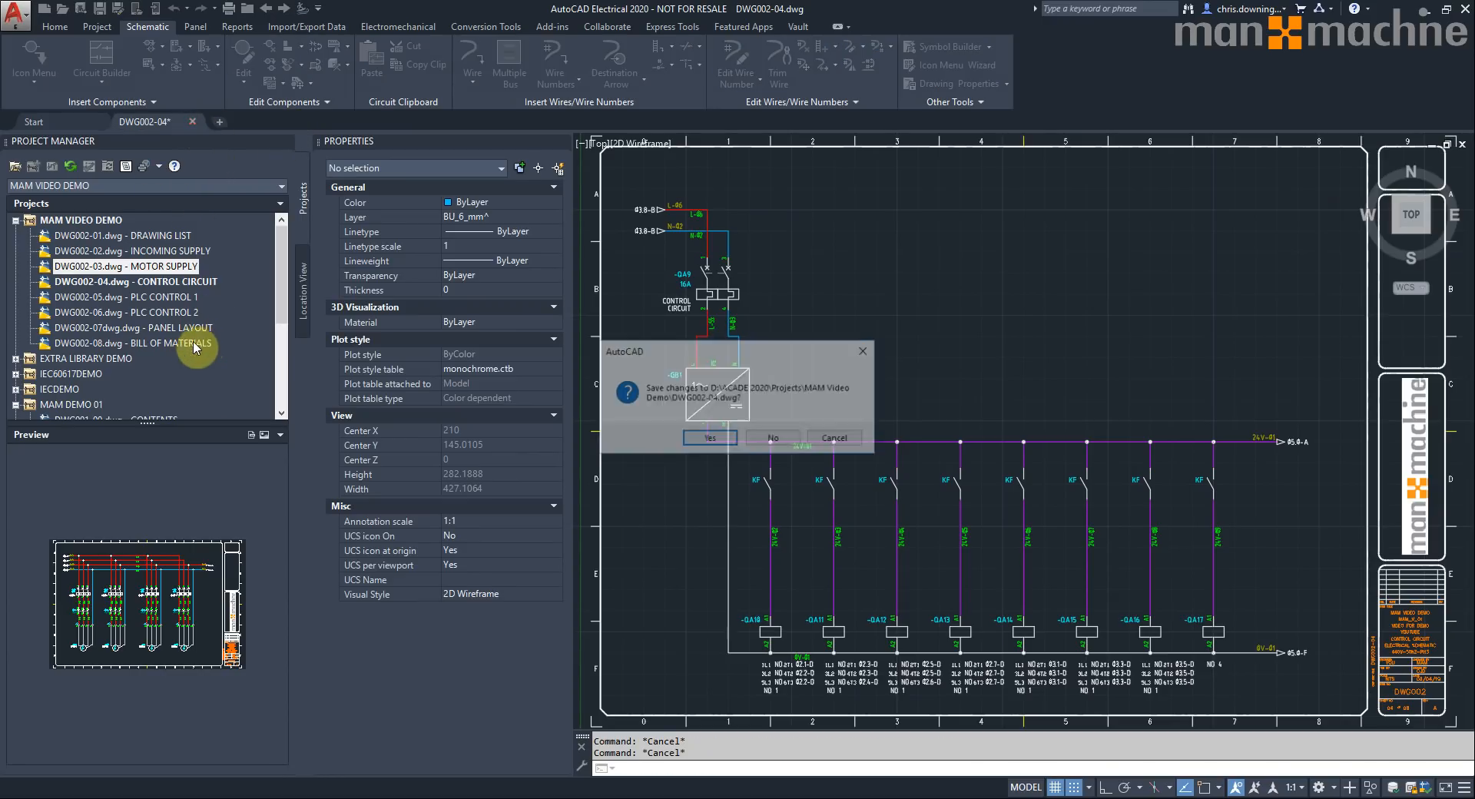
pyautogui.click(685, 439)
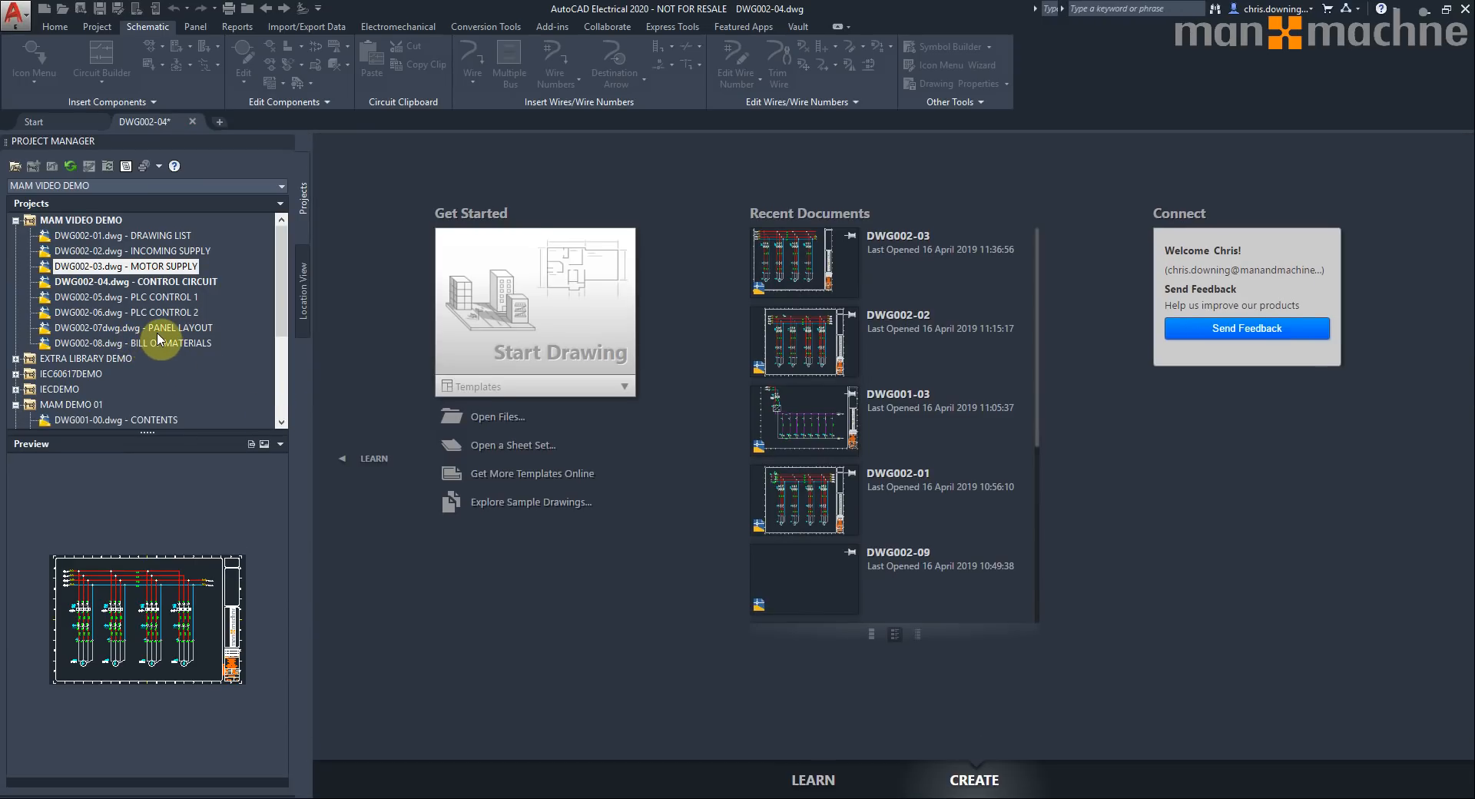
# - Open the panel layout drawing, load terminal strip -X2 in the Terminal Strip Editor, and update its graphical layout preview
pyautogui.click(160, 329)
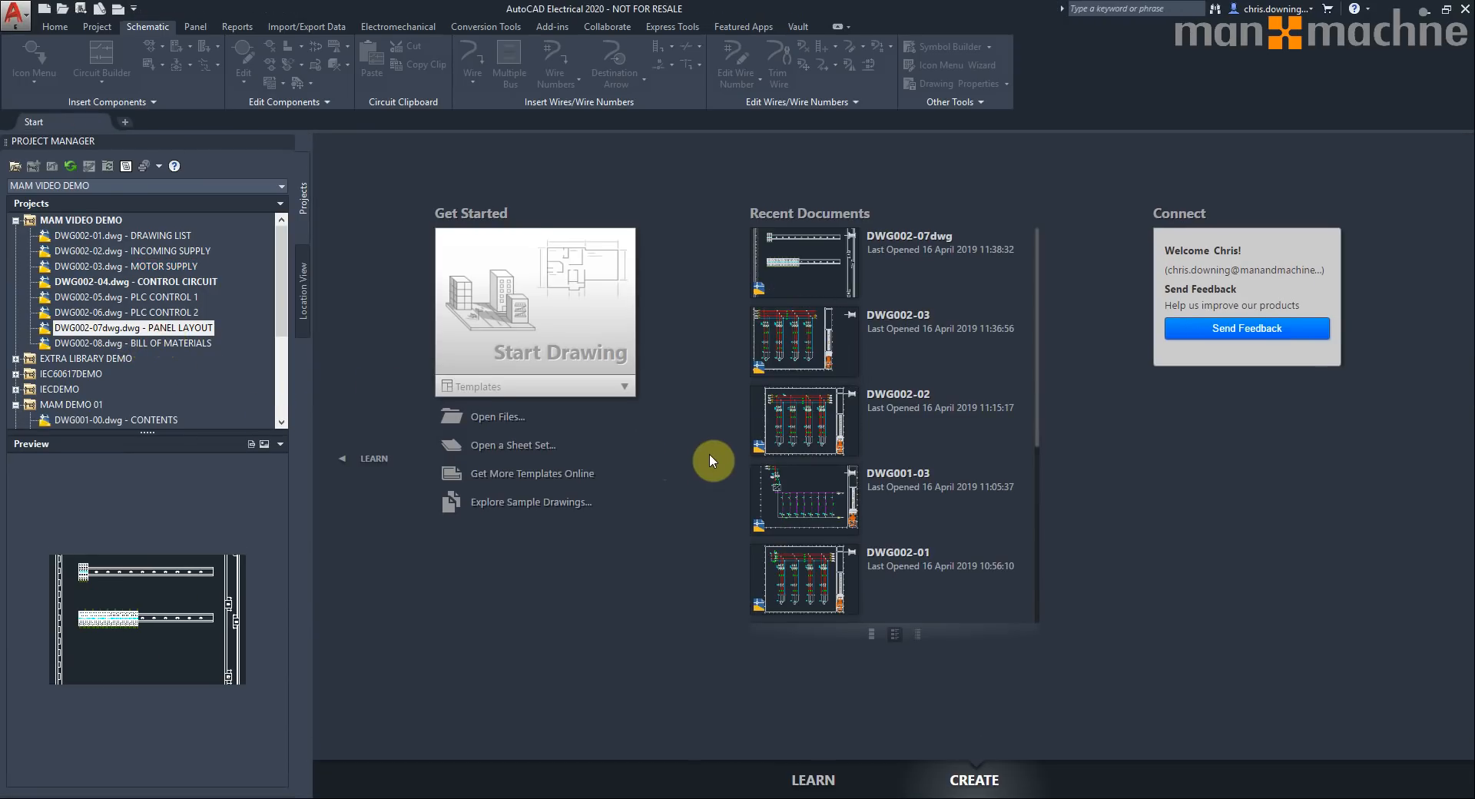
pyautogui.doubleClick(229, 329)
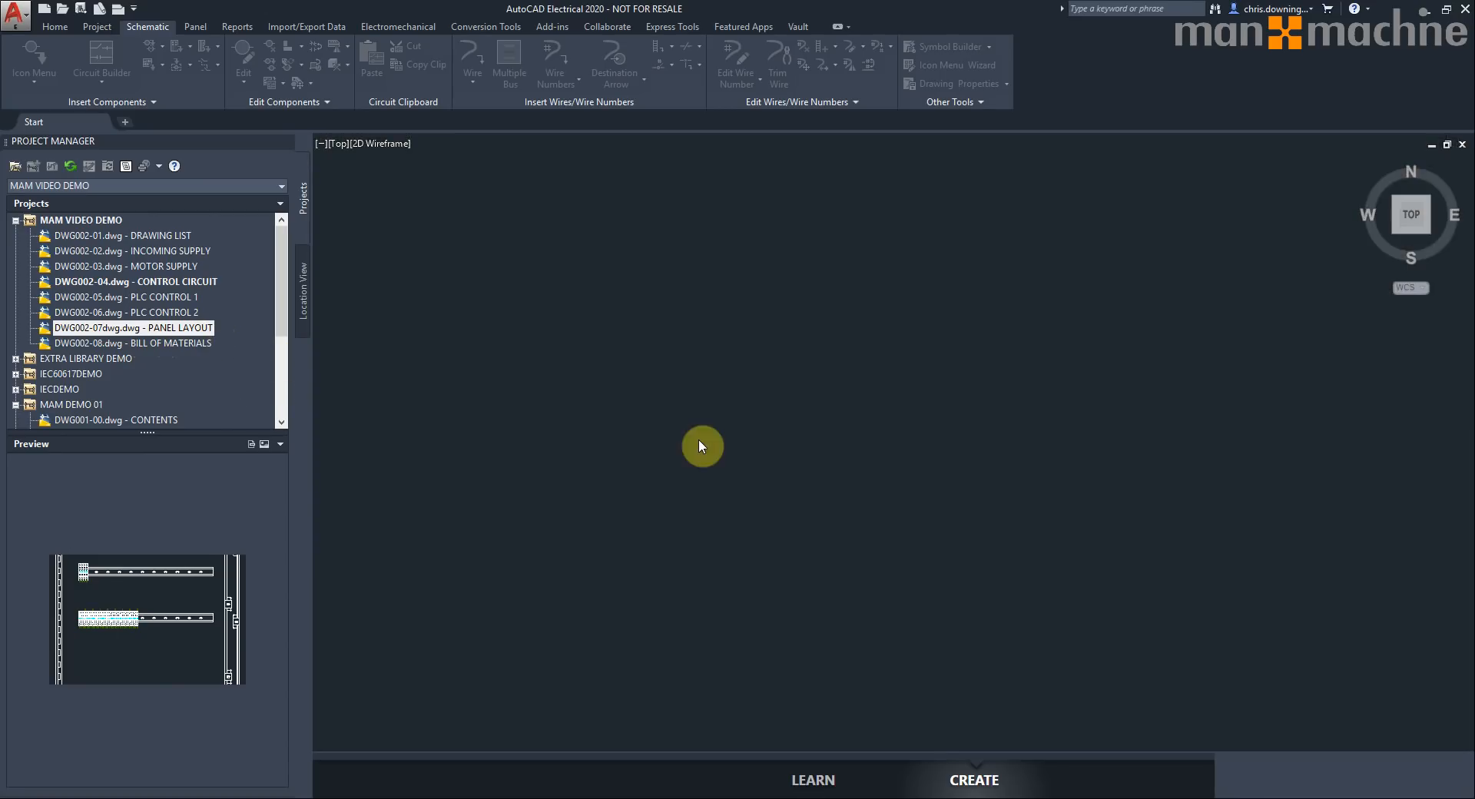
pyautogui.click(195, 26)
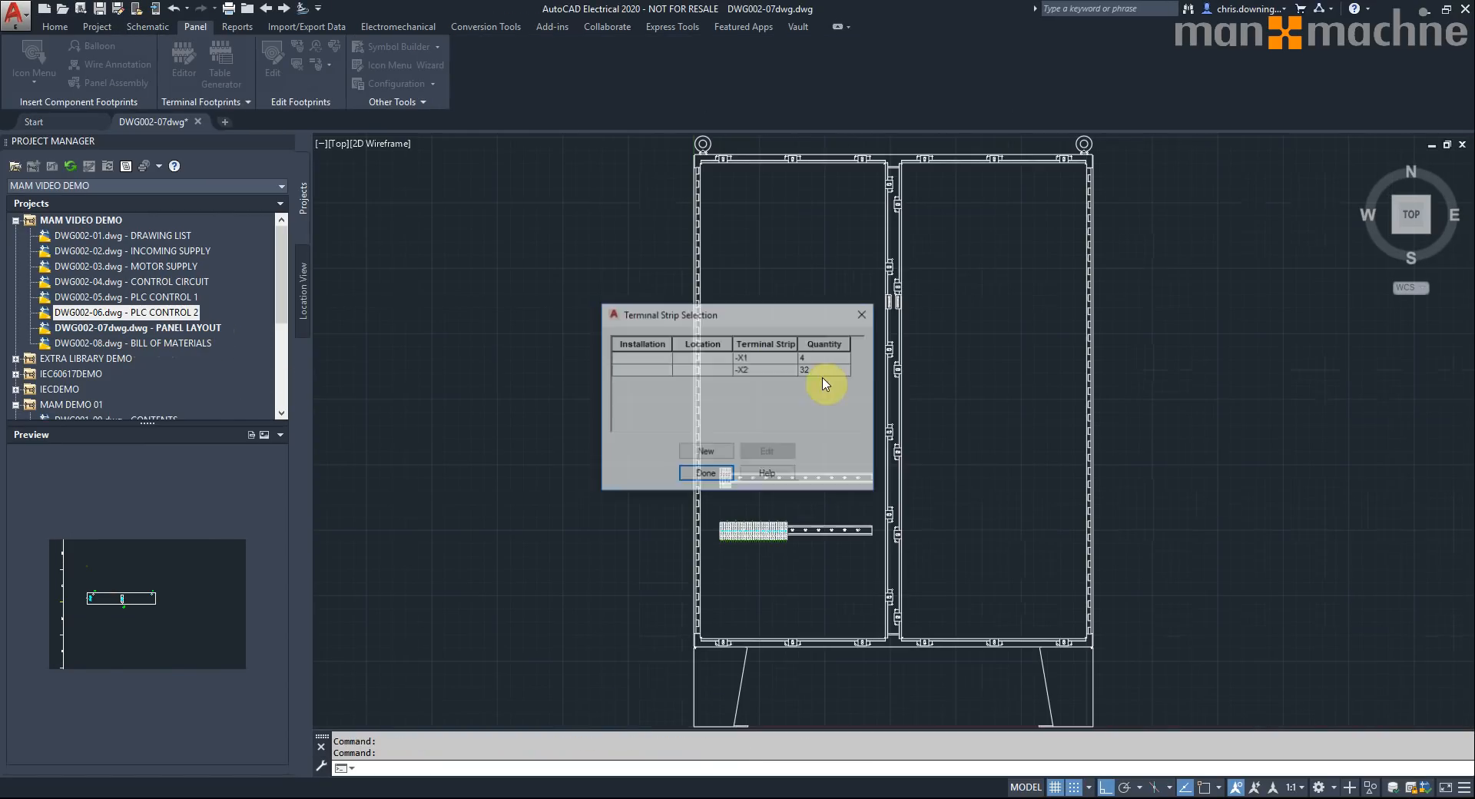
pyautogui.click(821, 372)
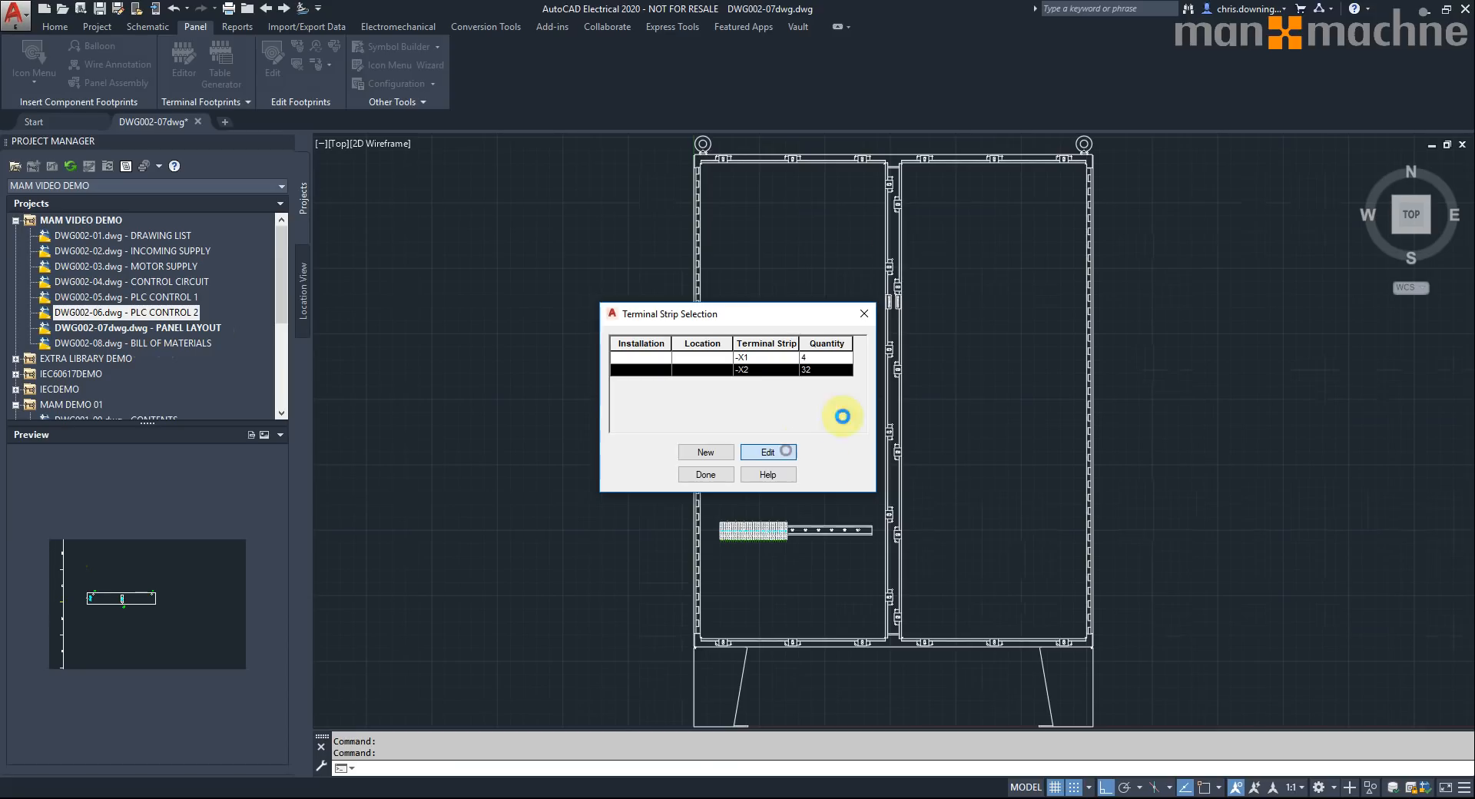
pyautogui.scroll(-5, 860, 335)
pyautogui.click(637, 238)
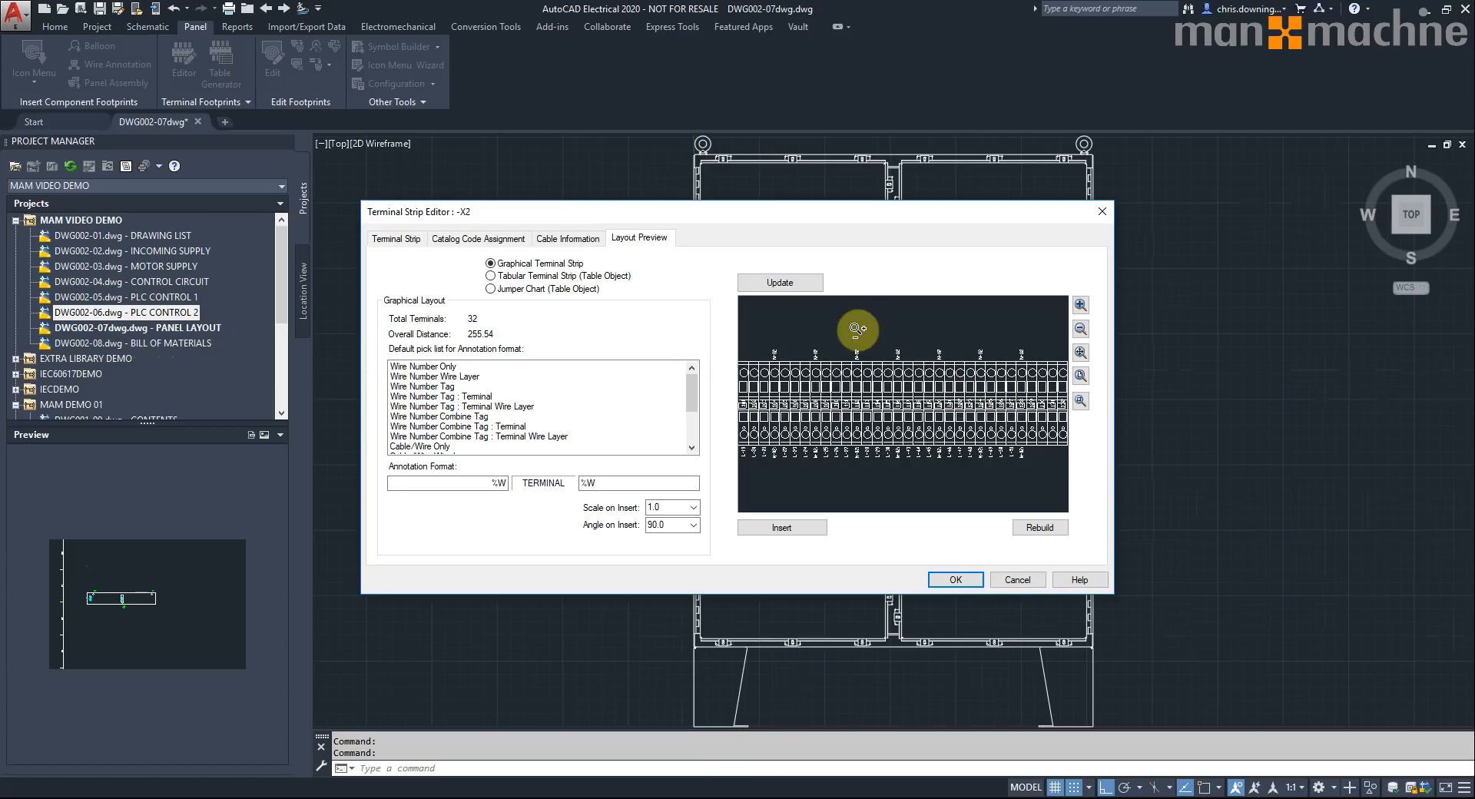
pyautogui.click(769, 283)
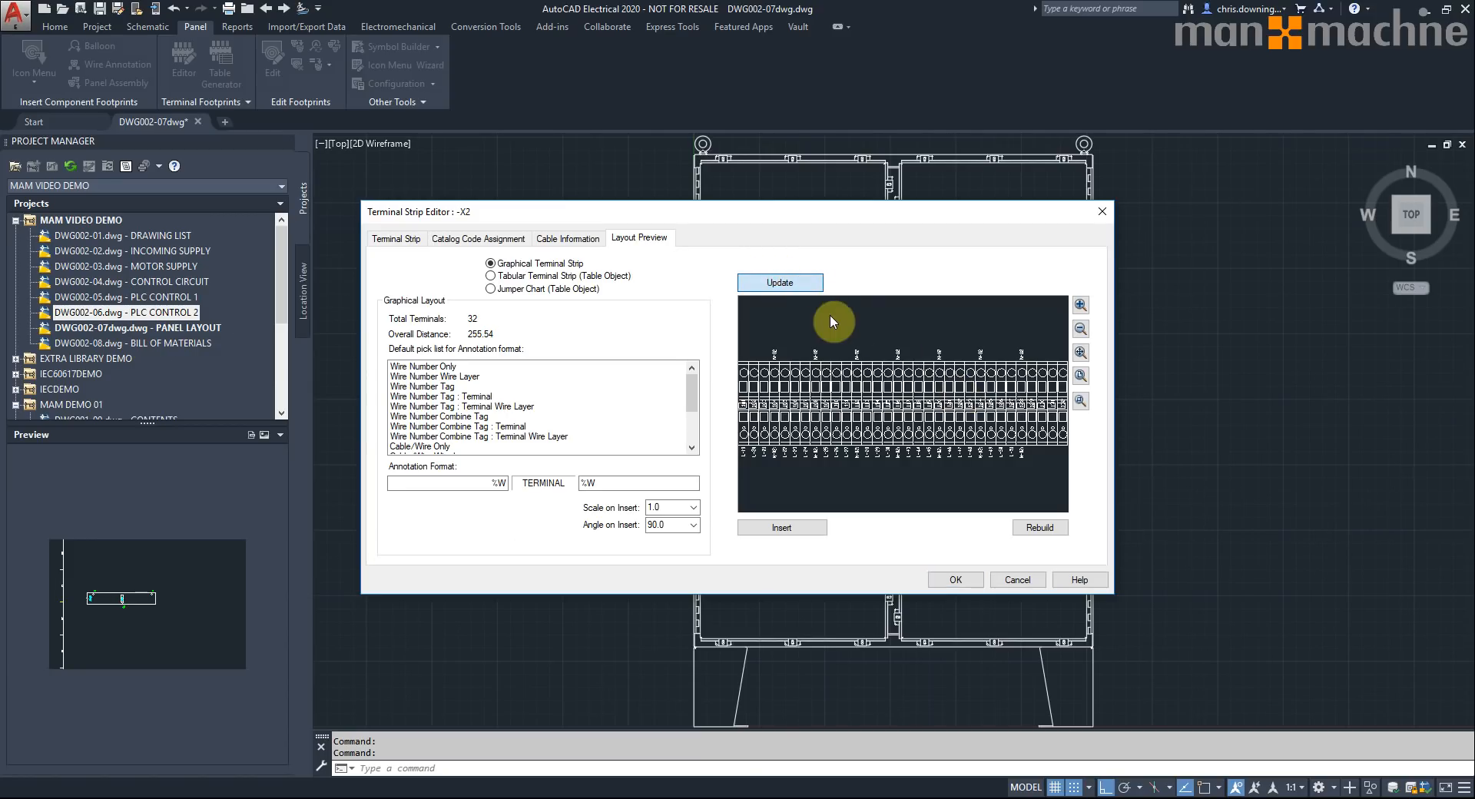
# - Delete the unused terminals 129 to 132 from strip -X2 in the catalog code assignment grid
pyautogui.click(513, 243)
pyautogui.scroll(-8, 792, 338)
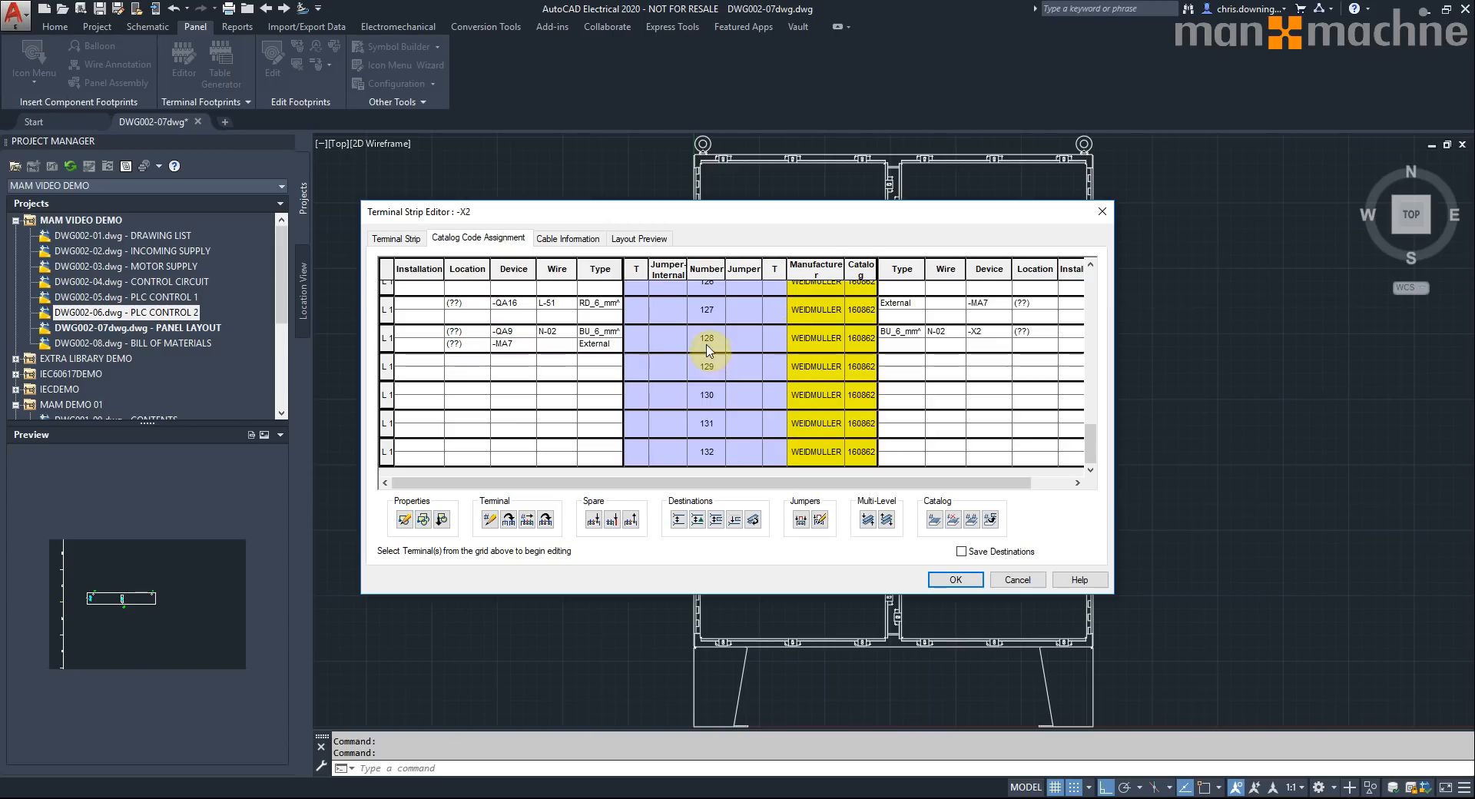
pyautogui.moveTo(705, 361); pyautogui.dragTo(703, 455)
pyautogui.rightClick(714, 459)
pyautogui.moveTo(753, 468)
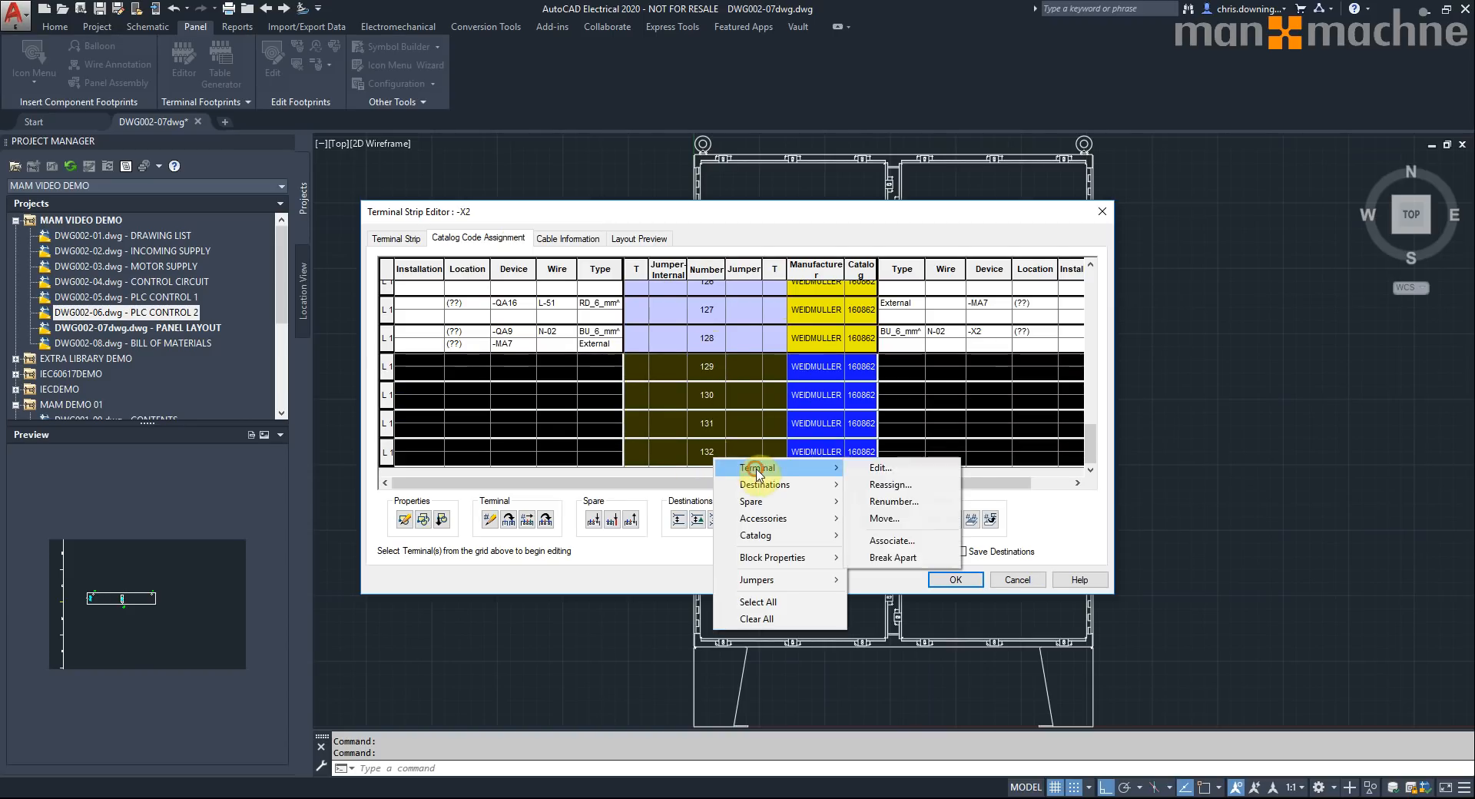
pyautogui.moveTo(829, 501)
pyautogui.click(882, 537)
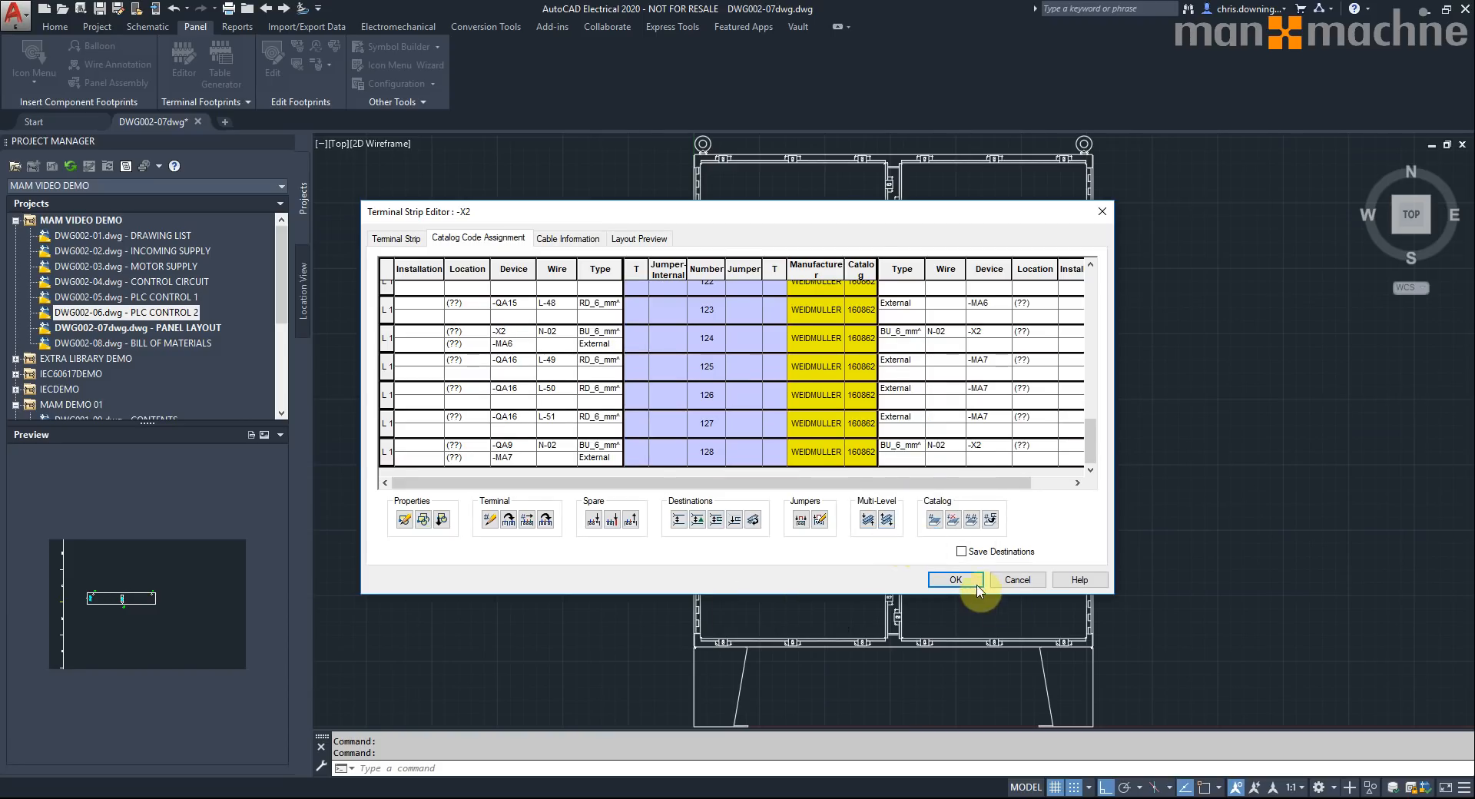
# - Update strip -X2's layout preview, rebuild the inserted strip on the lower DIN rail, and close the editor to check the result
pyautogui.click(643, 239)
pyautogui.click(812, 286)
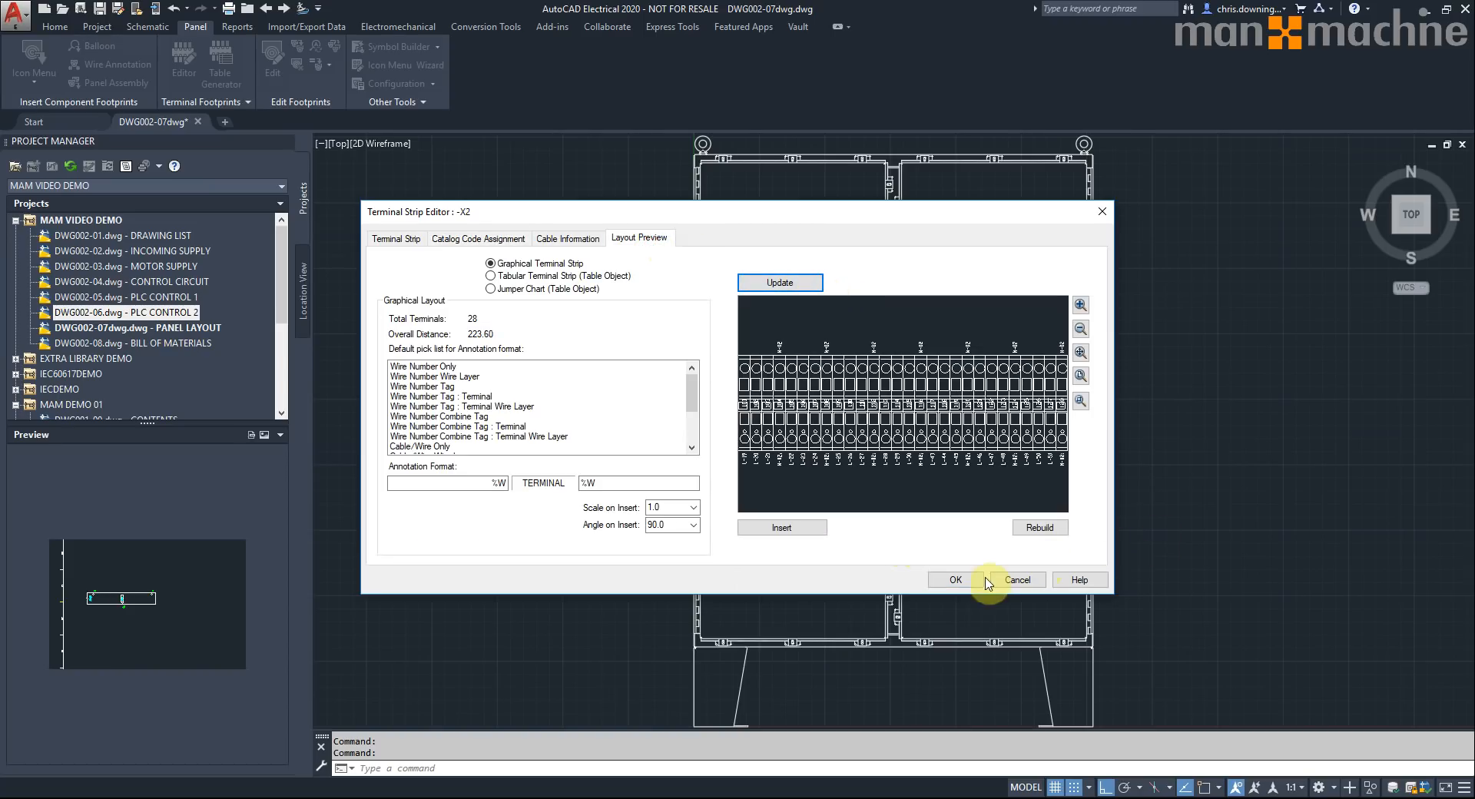
pyautogui.click(1049, 528)
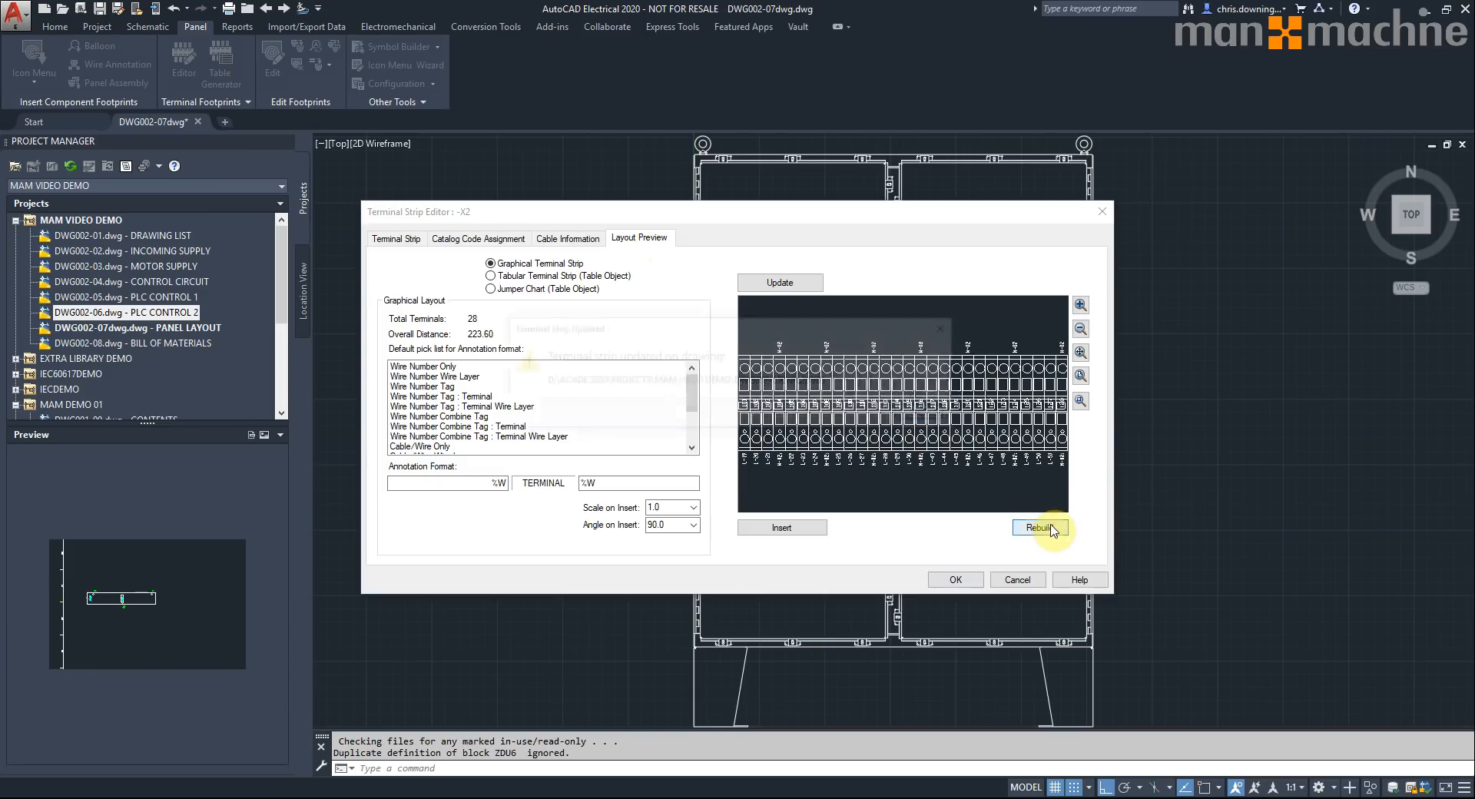
pyautogui.click(934, 412)
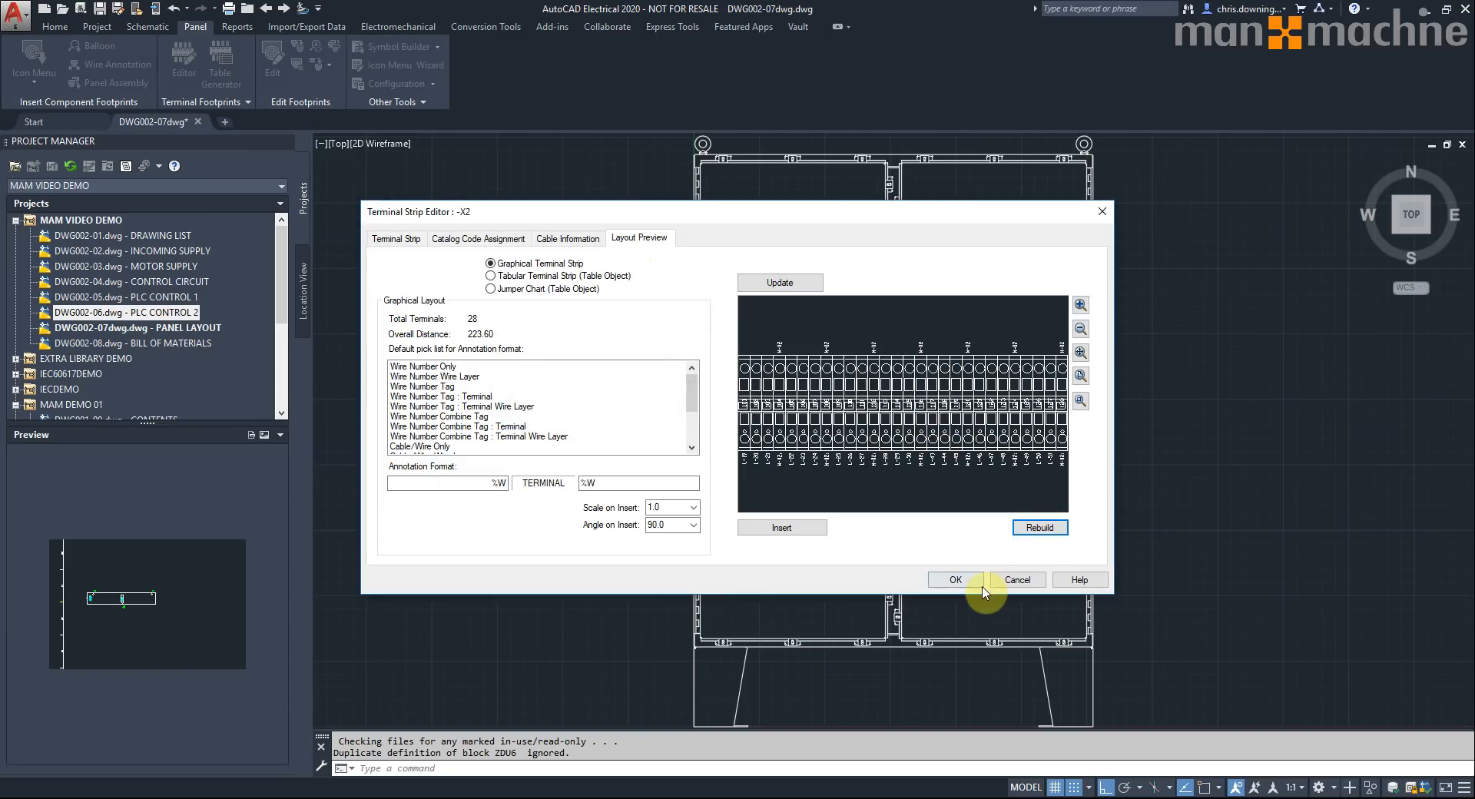
pyautogui.click(957, 580)
pyautogui.click(711, 473)
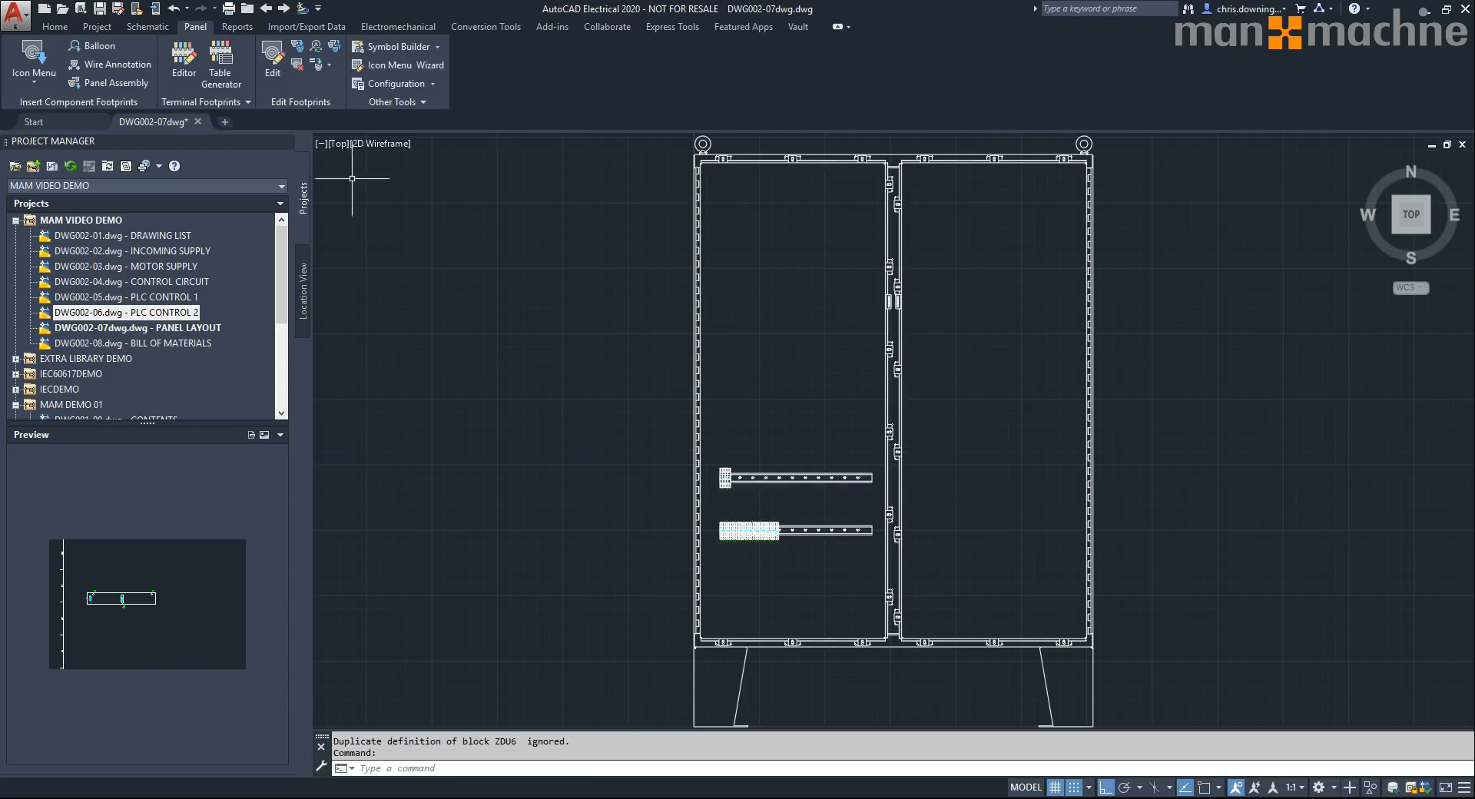
pyautogui.scroll(6, 773, 549)
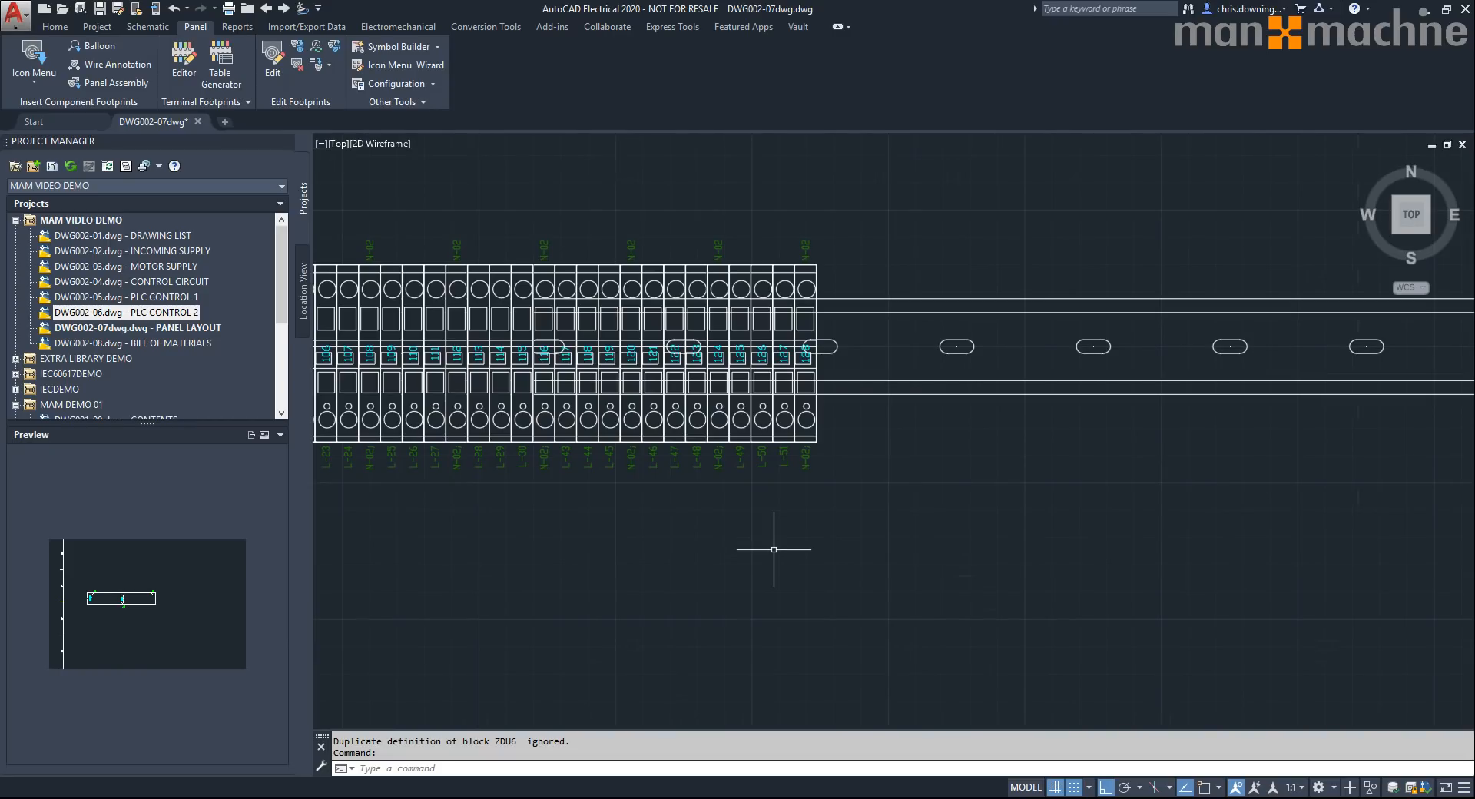
pyautogui.scroll(-5, 773, 549)
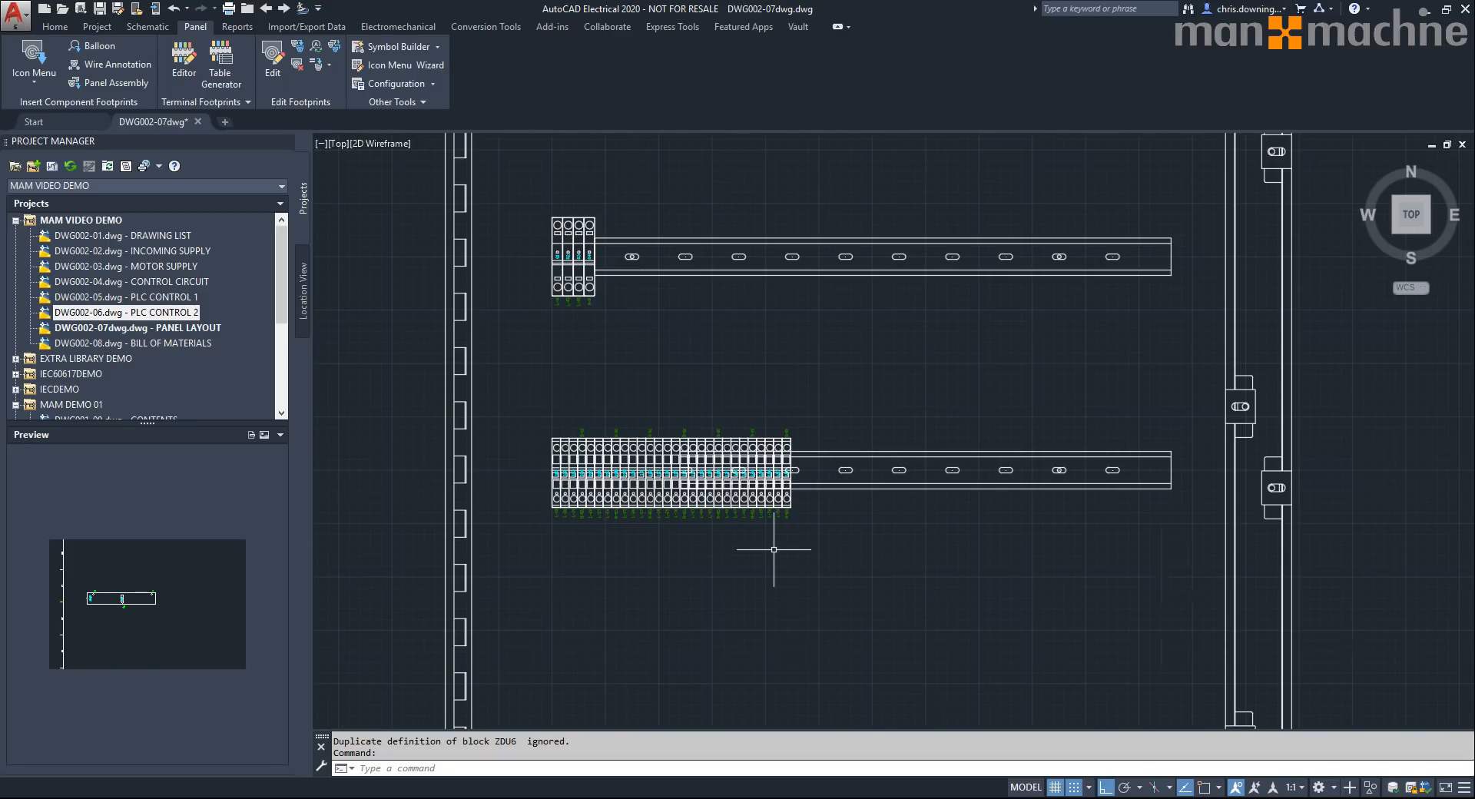
# - Go back through the project's drawings to the motor supply drawing DWG002-03.dwg
pyautogui.click(266, 9)
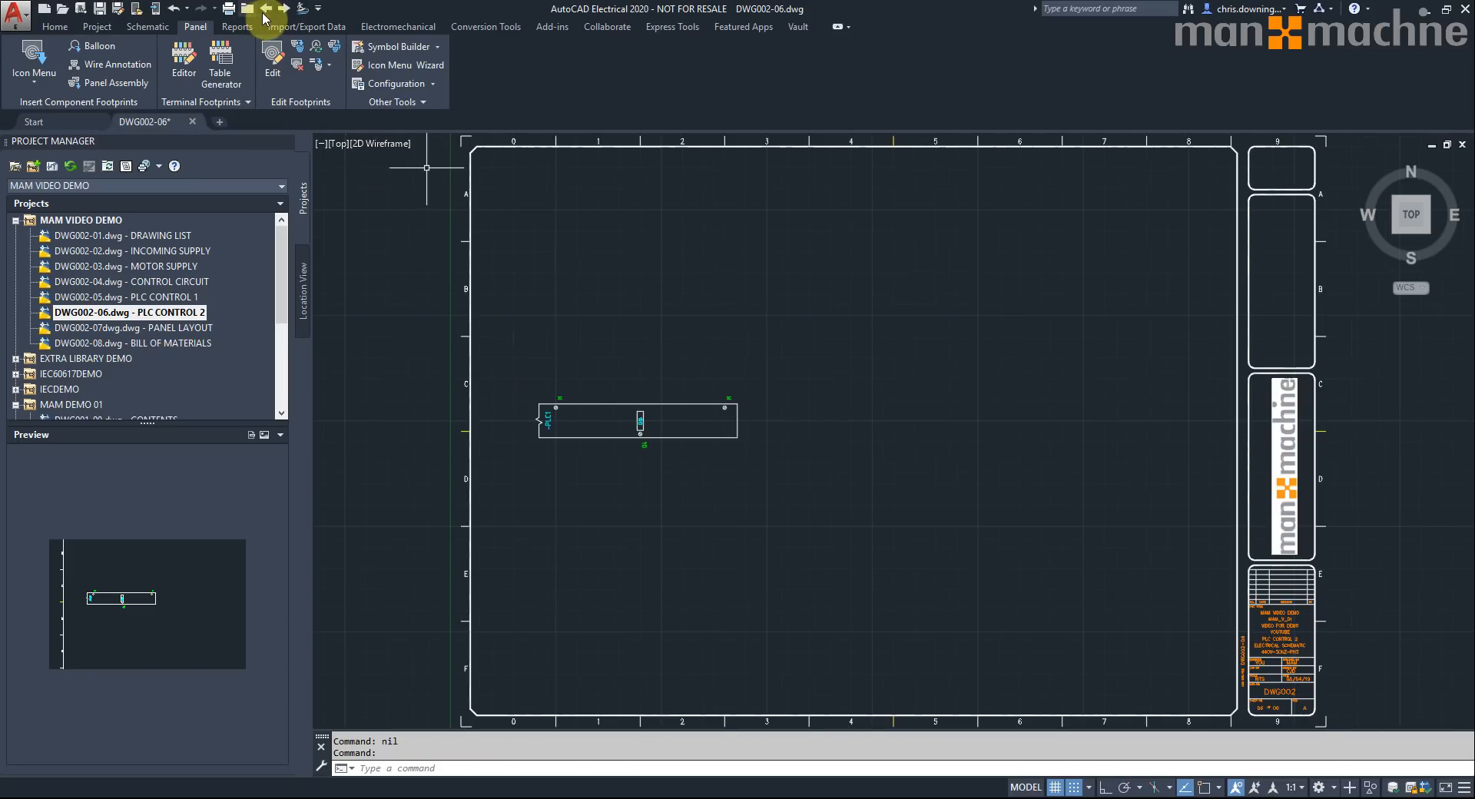
pyautogui.click(263, 13)
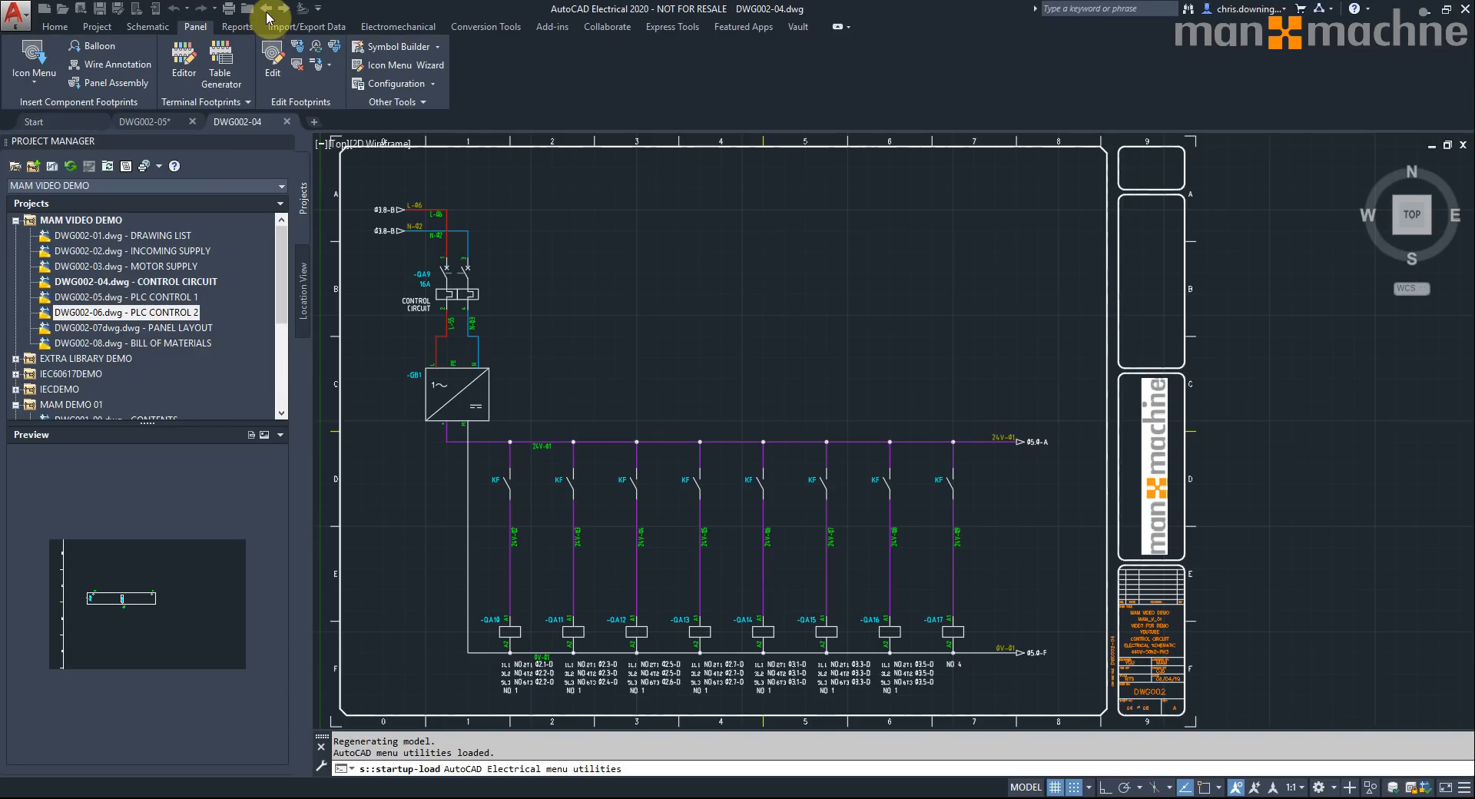
pyautogui.click(266, 9)
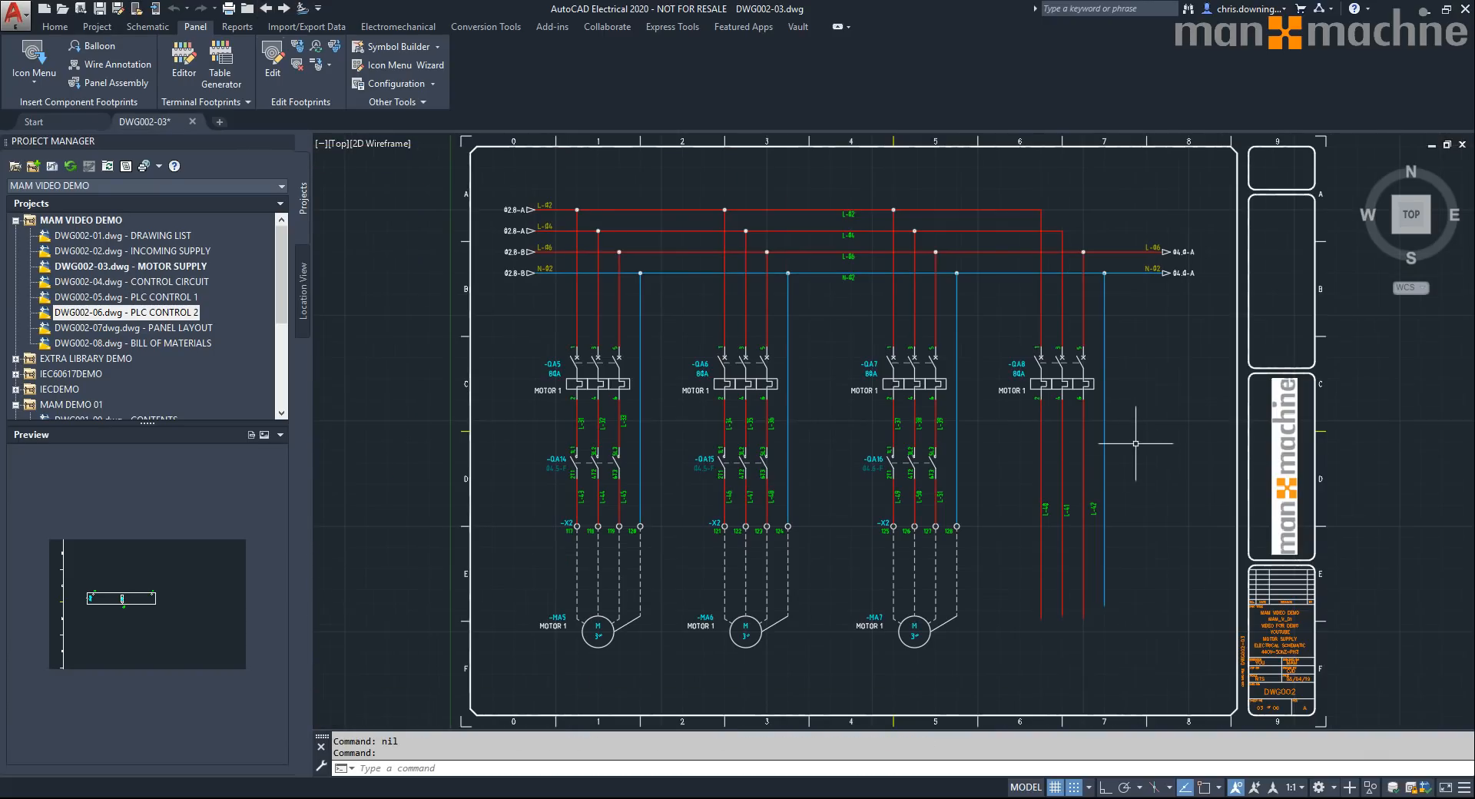
# - Delete the wire numbers from the four leftover vertical wires in the -QA8 motor circuit
pyautogui.moveTo(1135, 443)
pyautogui.mouseDown(button='middle')
pyautogui.moveTo(938, 431)
pyautogui.moveTo(975, 425)
pyautogui.mouseUp(button='middle')
pyautogui.click(970, 439)
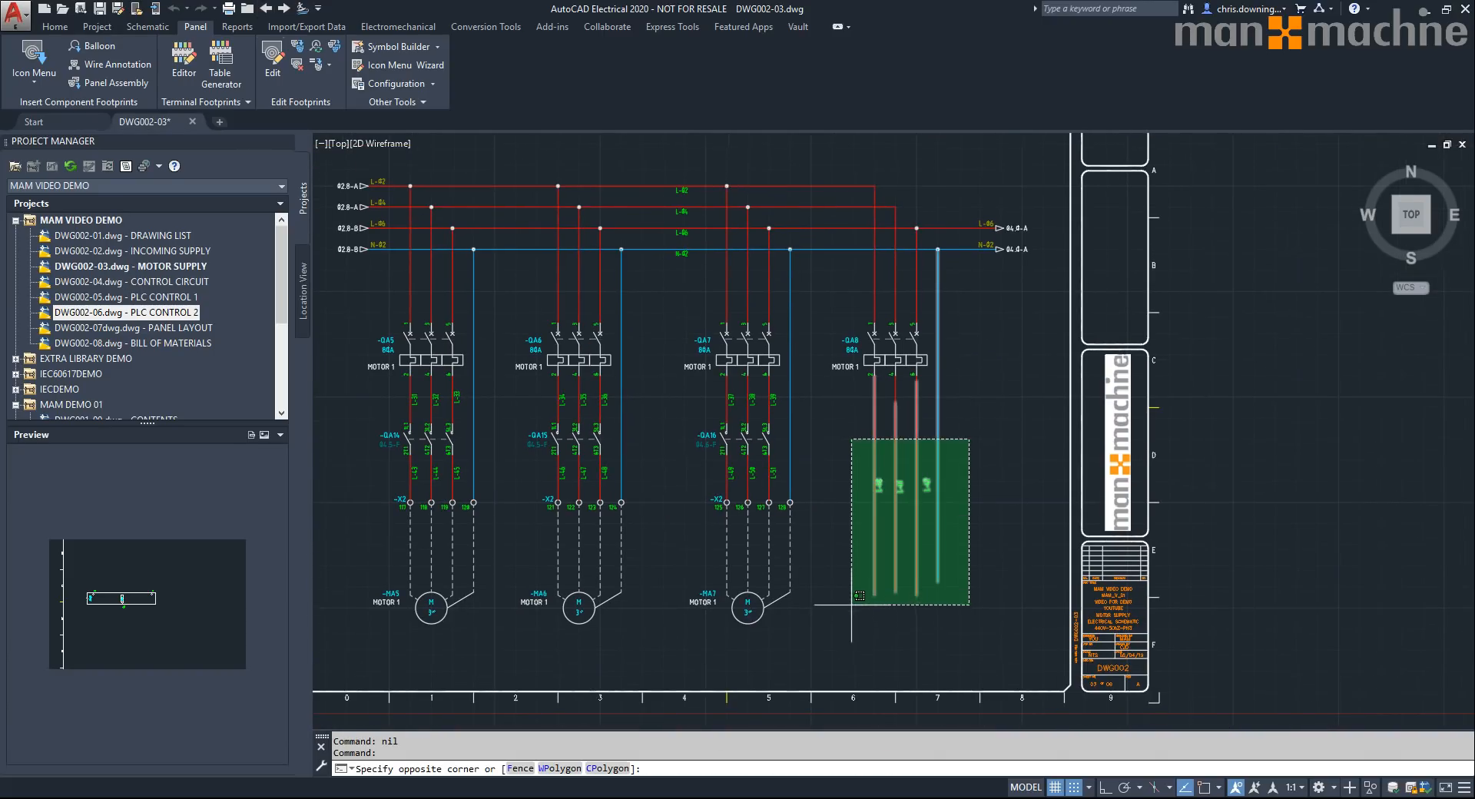
pyautogui.press('Escape')
pyautogui.click(148, 26)
pyautogui.click(697, 52)
pyautogui.click(995, 459)
pyautogui.click(859, 628)
pyautogui.rightClick(882, 573)
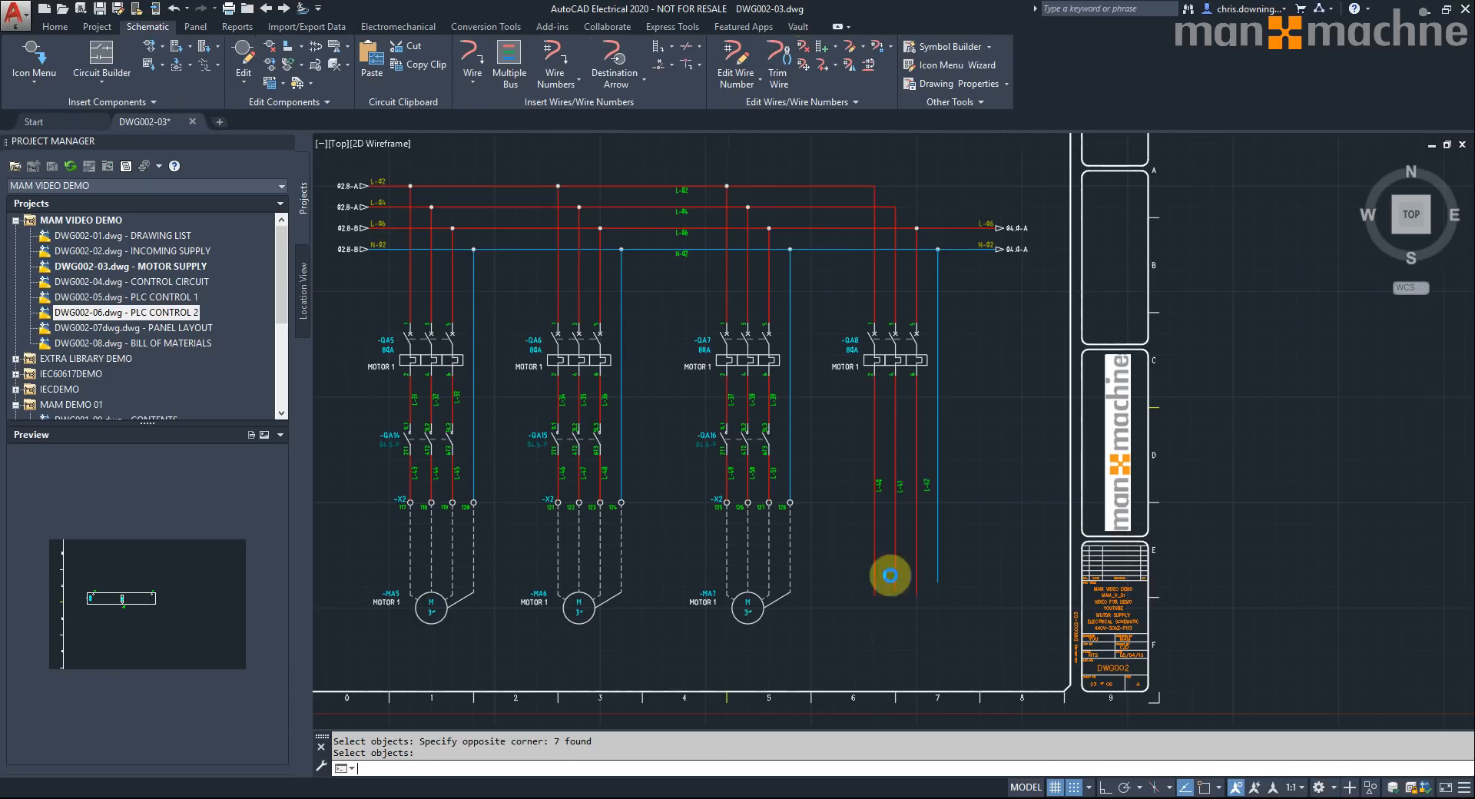
# - Delete the four leftover wires of the -QA8 motor circuit, including the neutral wire
pyautogui.click(963, 471)
pyautogui.click(850, 607)
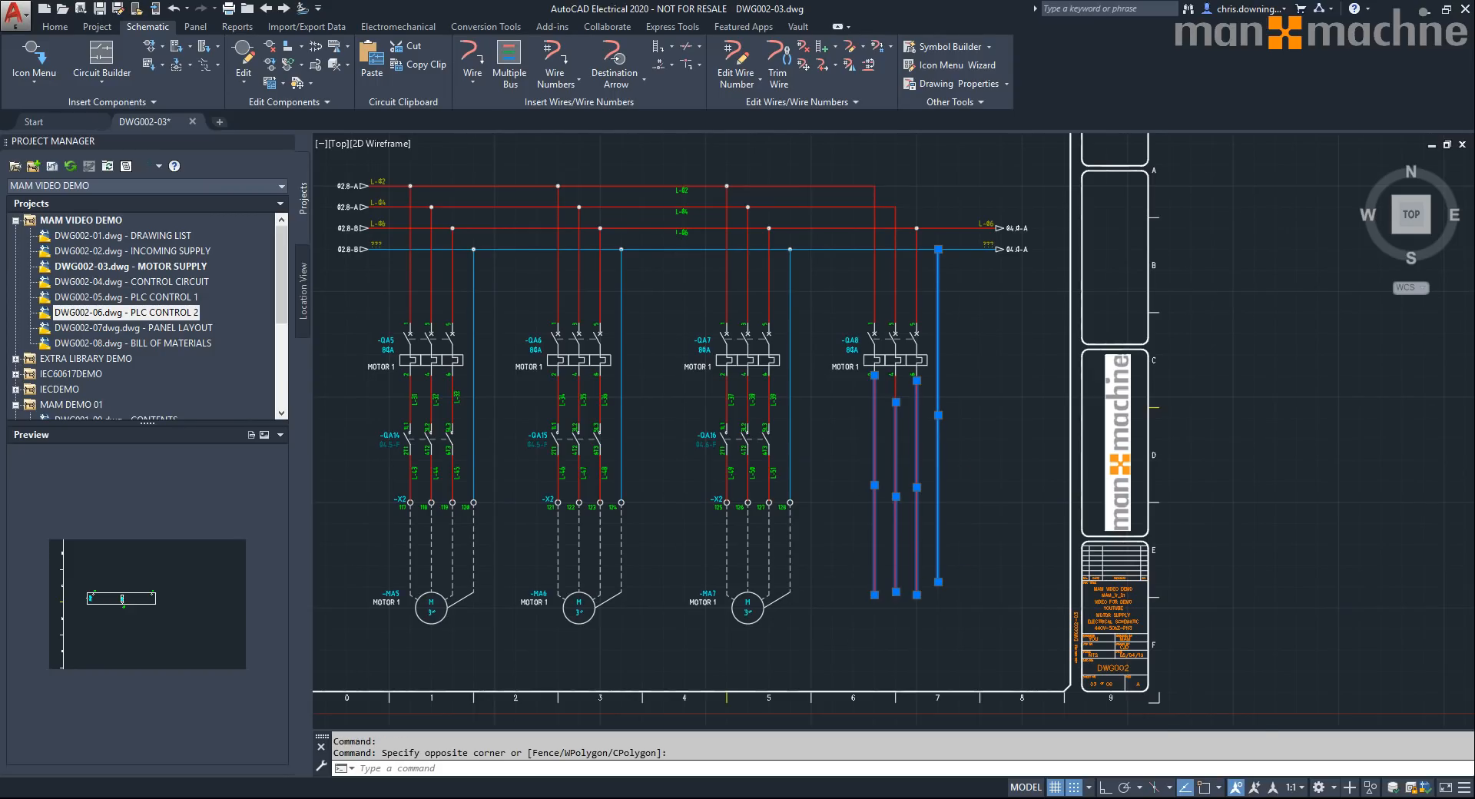
pyautogui.press('Delete')
# - Copy the circuit from below -QA7 down to motor -MA7, including its neutral wire, onto breaker -QA8's outputs, increasing the terminal numbers
pyautogui.scroll(2, 963, 506)
pyautogui.click(284, 90)
pyautogui.click(505, 311)
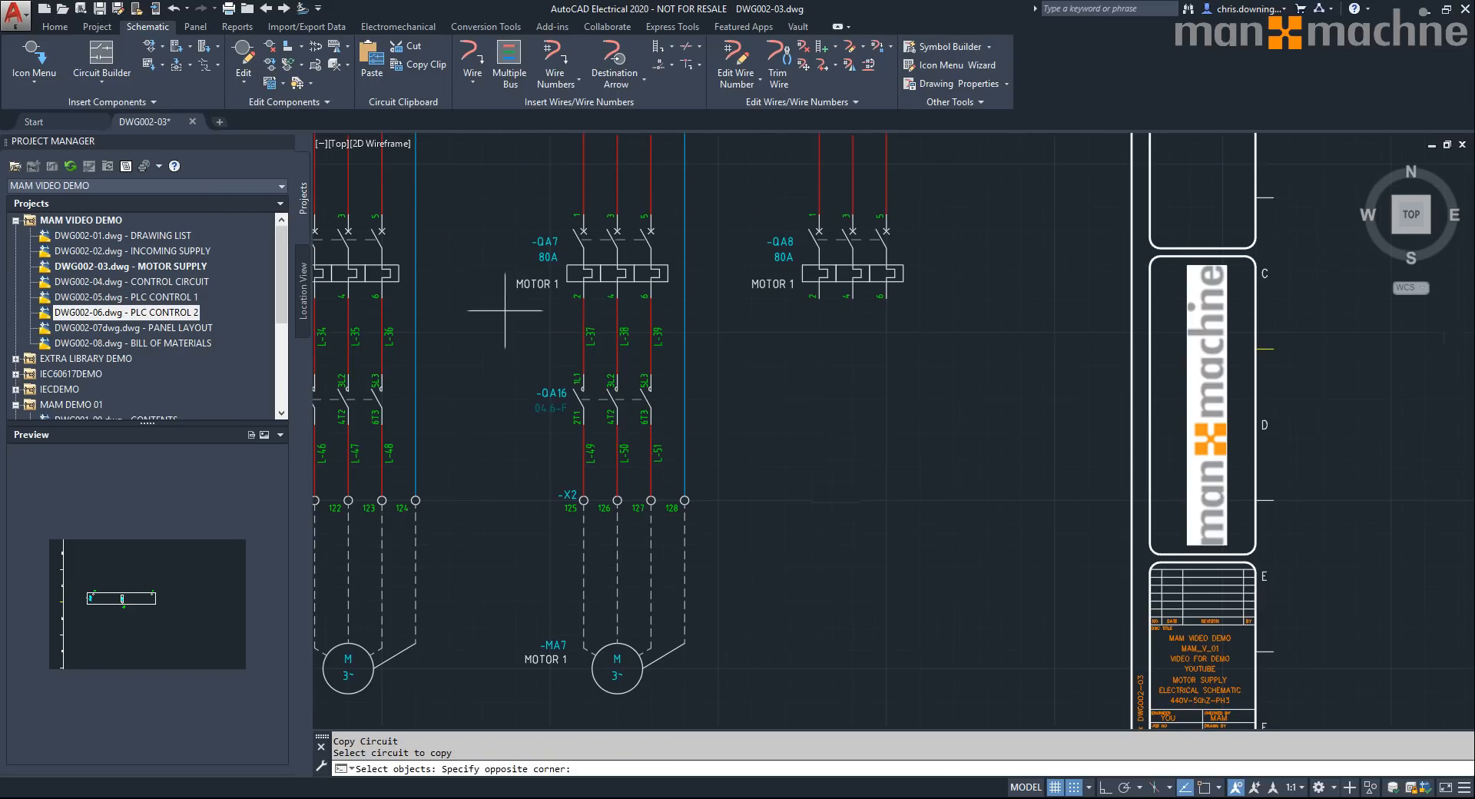
pyautogui.click(765, 654)
pyautogui.click(741, 326)
pyautogui.click(571, 339)
pyautogui.scroll(-1, 774, 382)
pyautogui.press('Return')
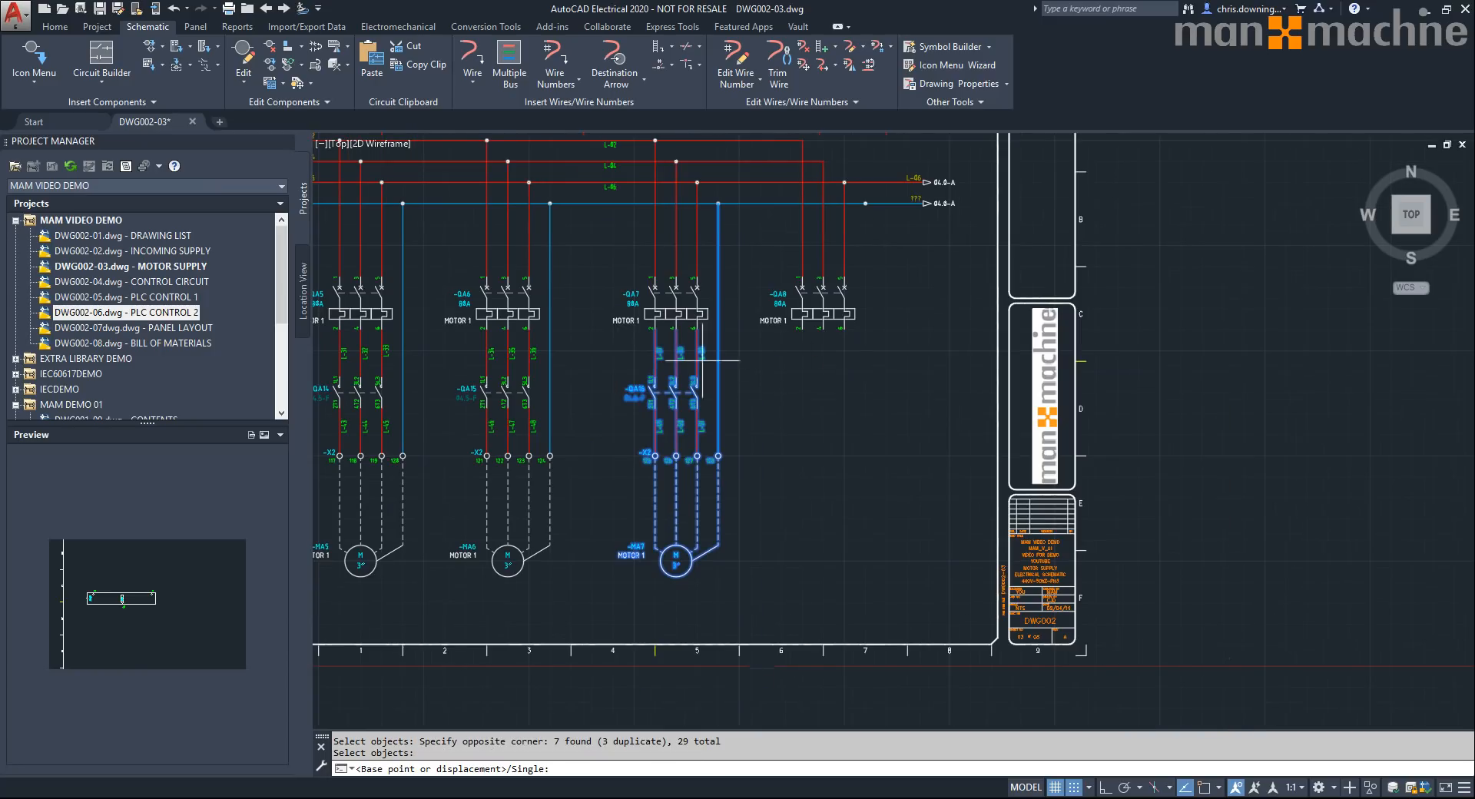
pyautogui.scroll(6, 653, 327)
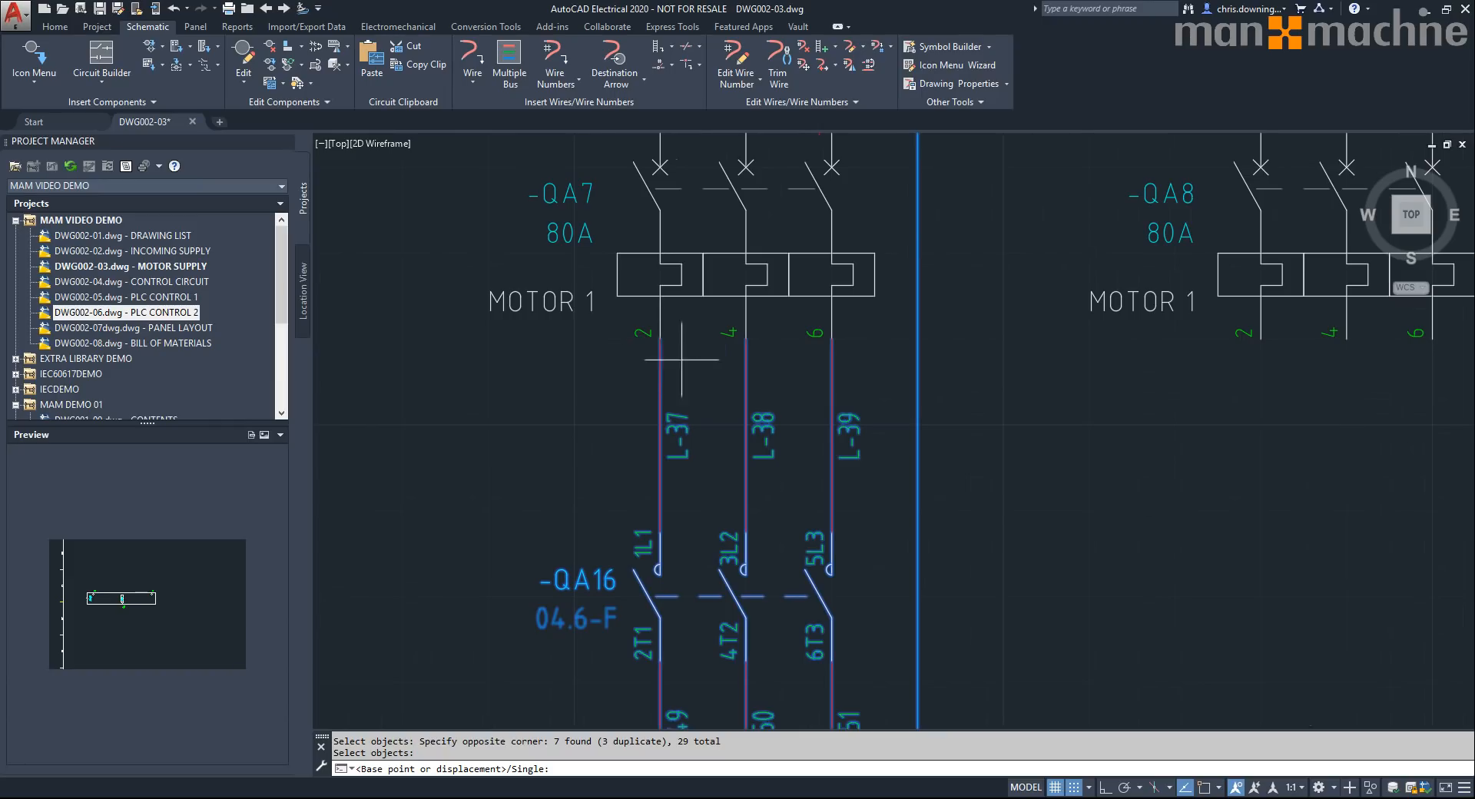
pyautogui.click(659, 338)
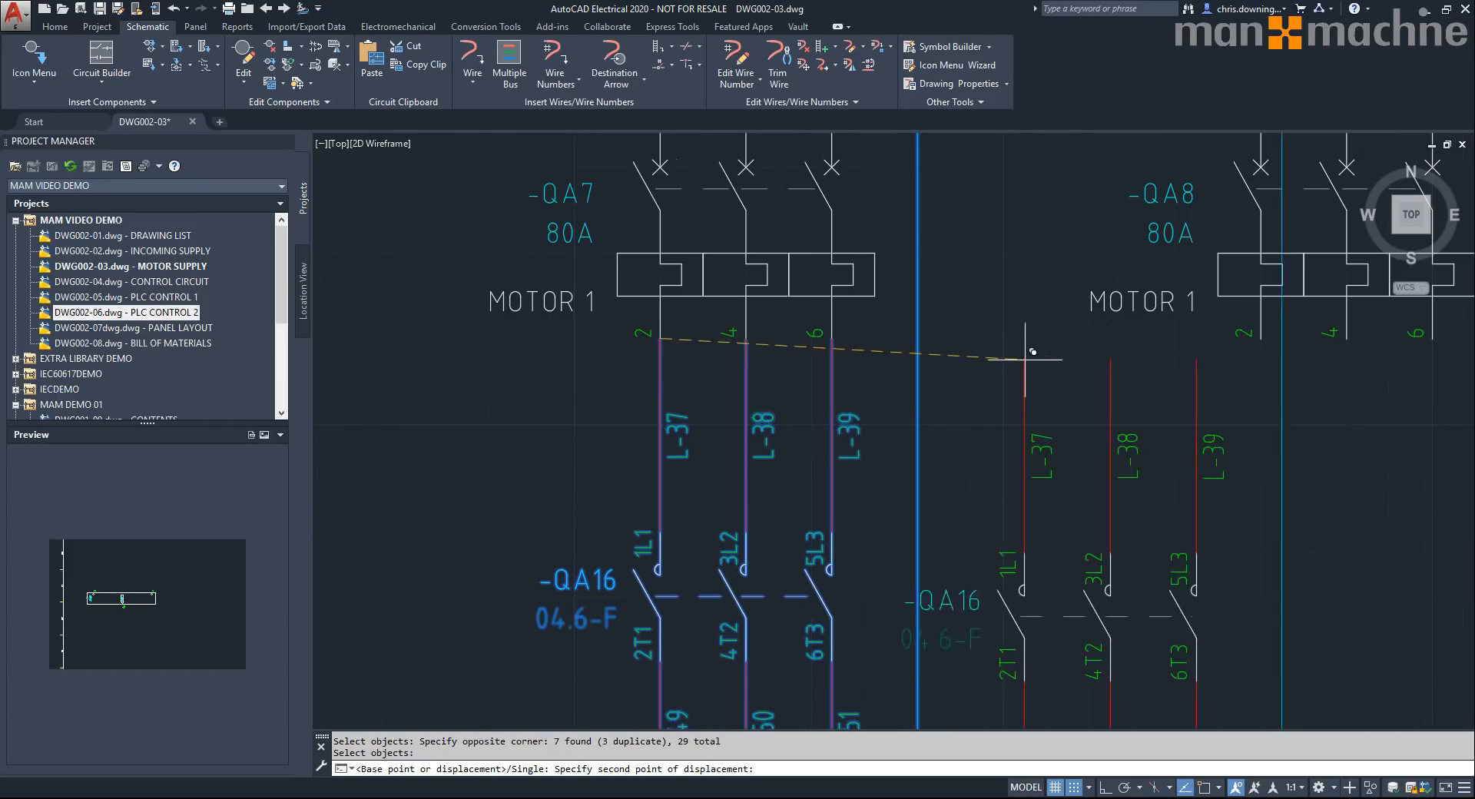
pyautogui.scroll(-2, 1169, 352)
pyautogui.click(1175, 346)
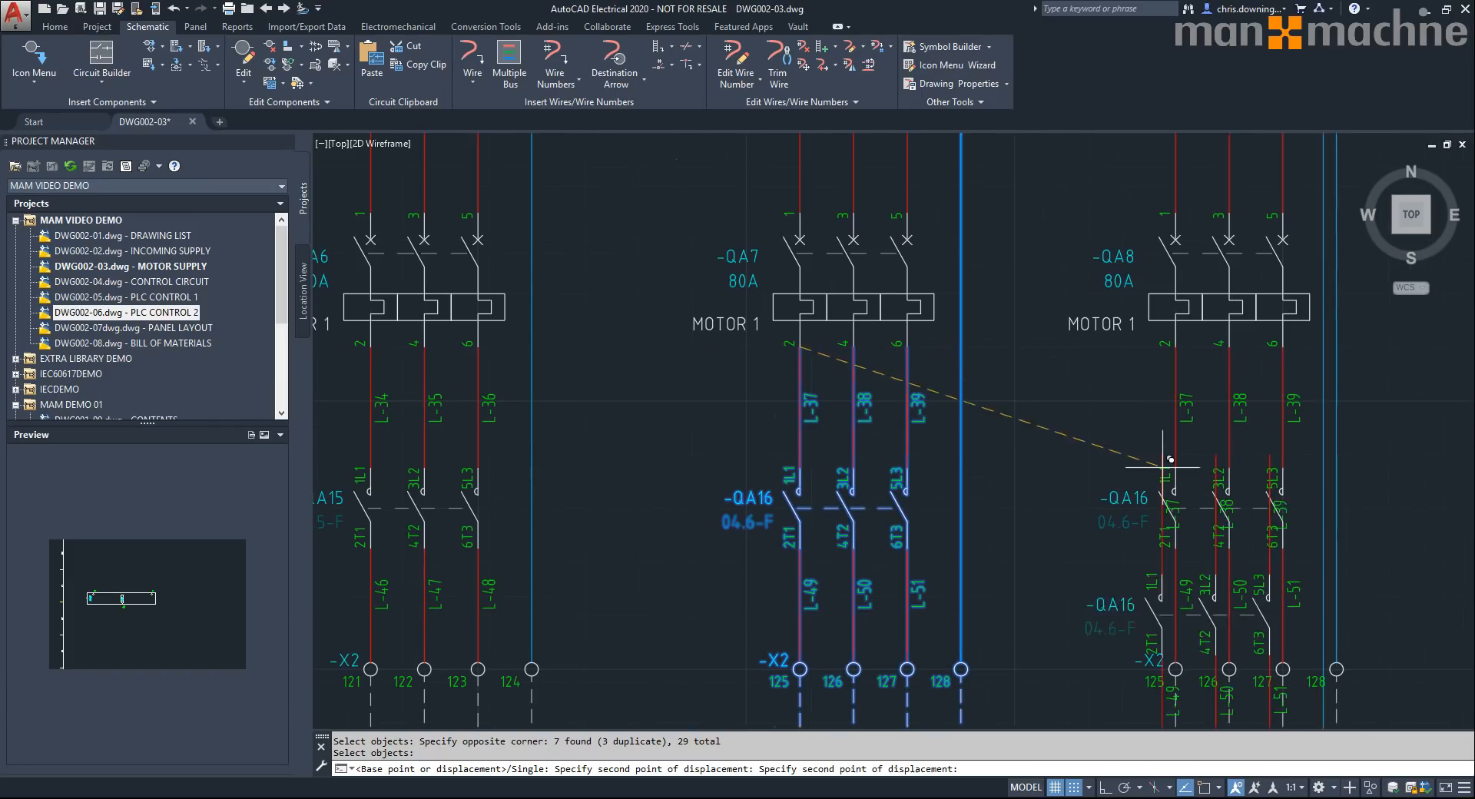
pyautogui.press('Return')
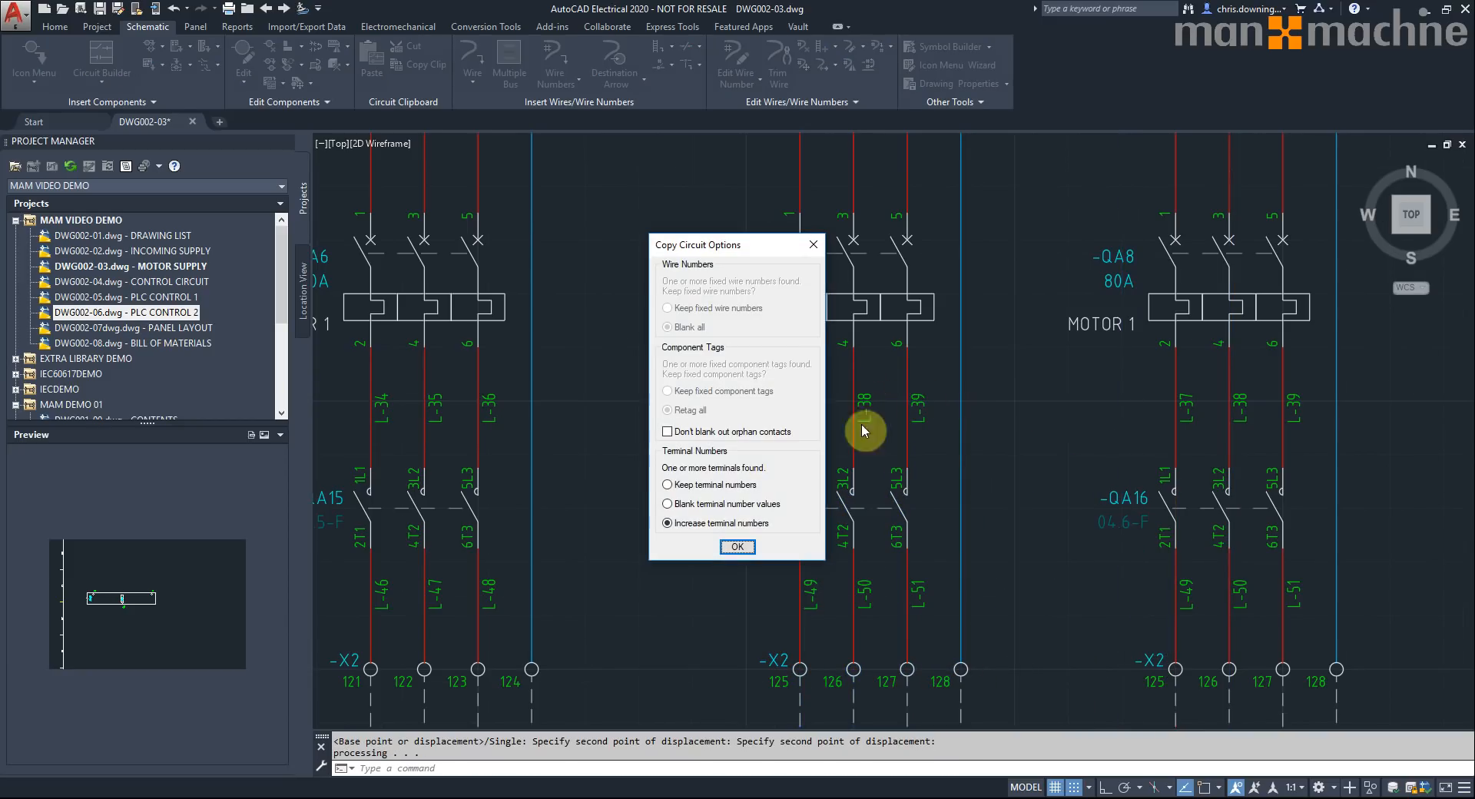
pyautogui.click(738, 547)
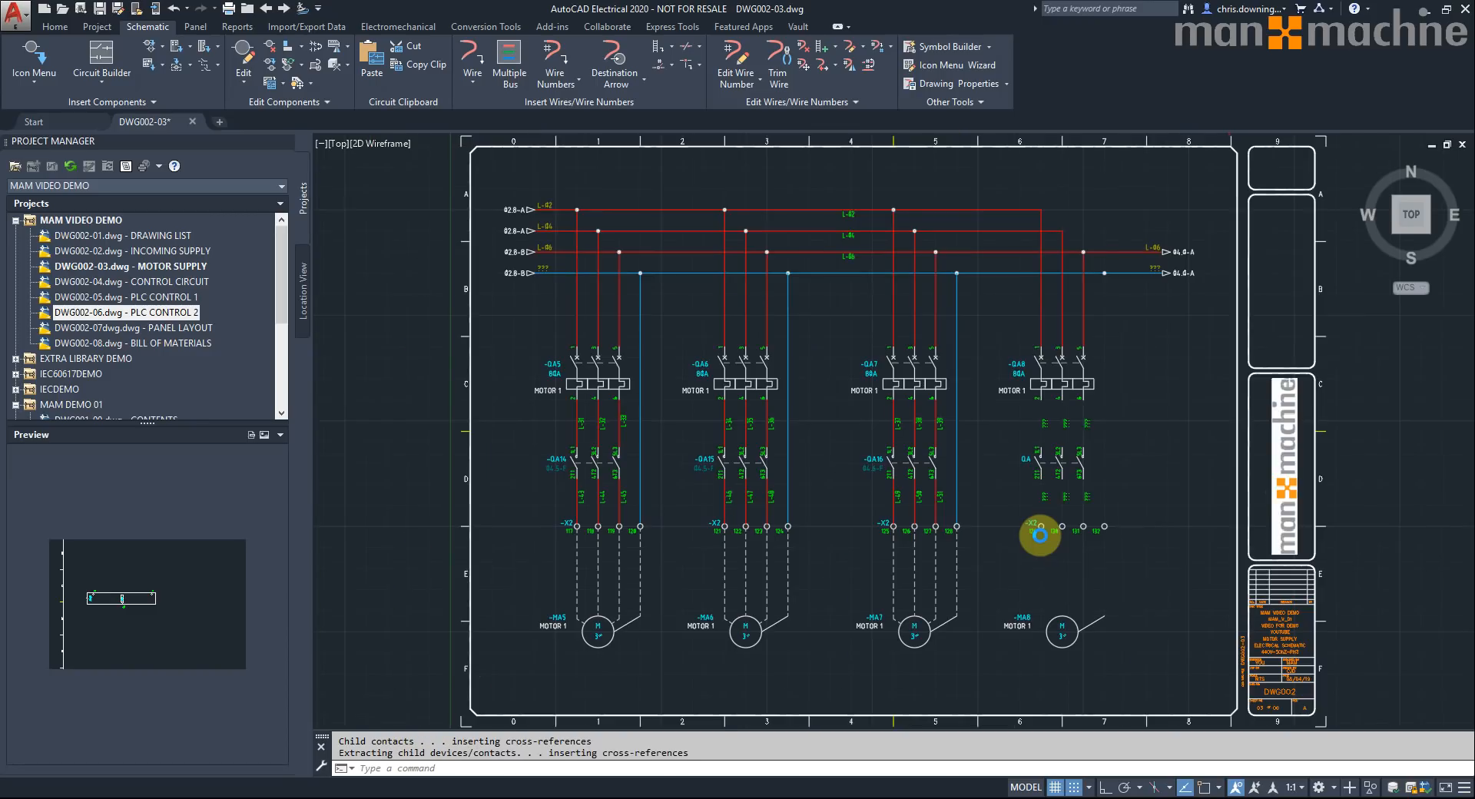
# - Assign the copied contactor contacts below -QA8 to -QA17 from the project's component list, updating the linked contacts too
pyautogui.moveTo(1044, 531); pyautogui.dragTo(754, 459, button='middle')
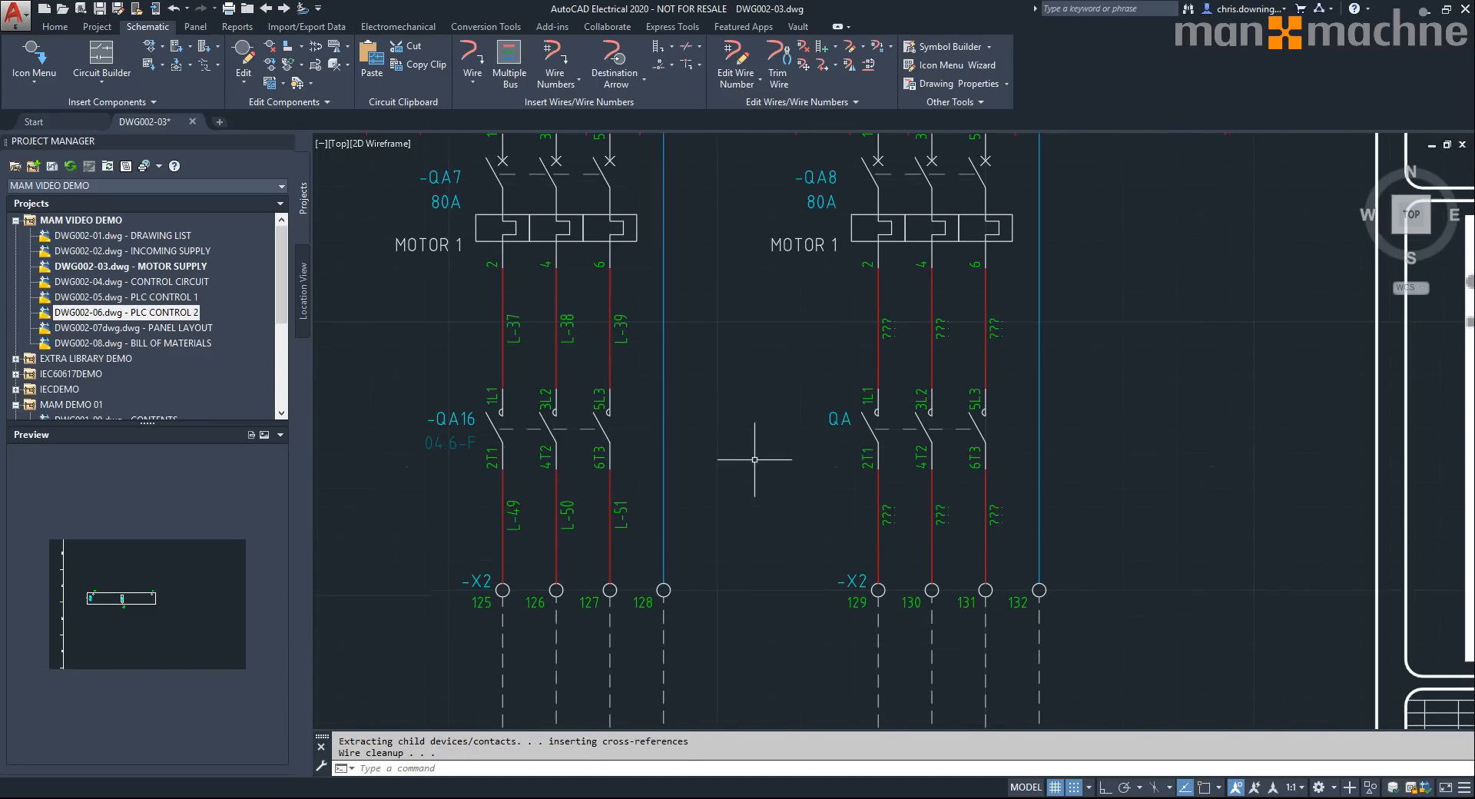
pyautogui.scroll(-3, 988, 544)
pyautogui.scroll(2, 1031, 527)
pyautogui.moveTo(1030, 527); pyautogui.dragTo(888, 334, button='middle')
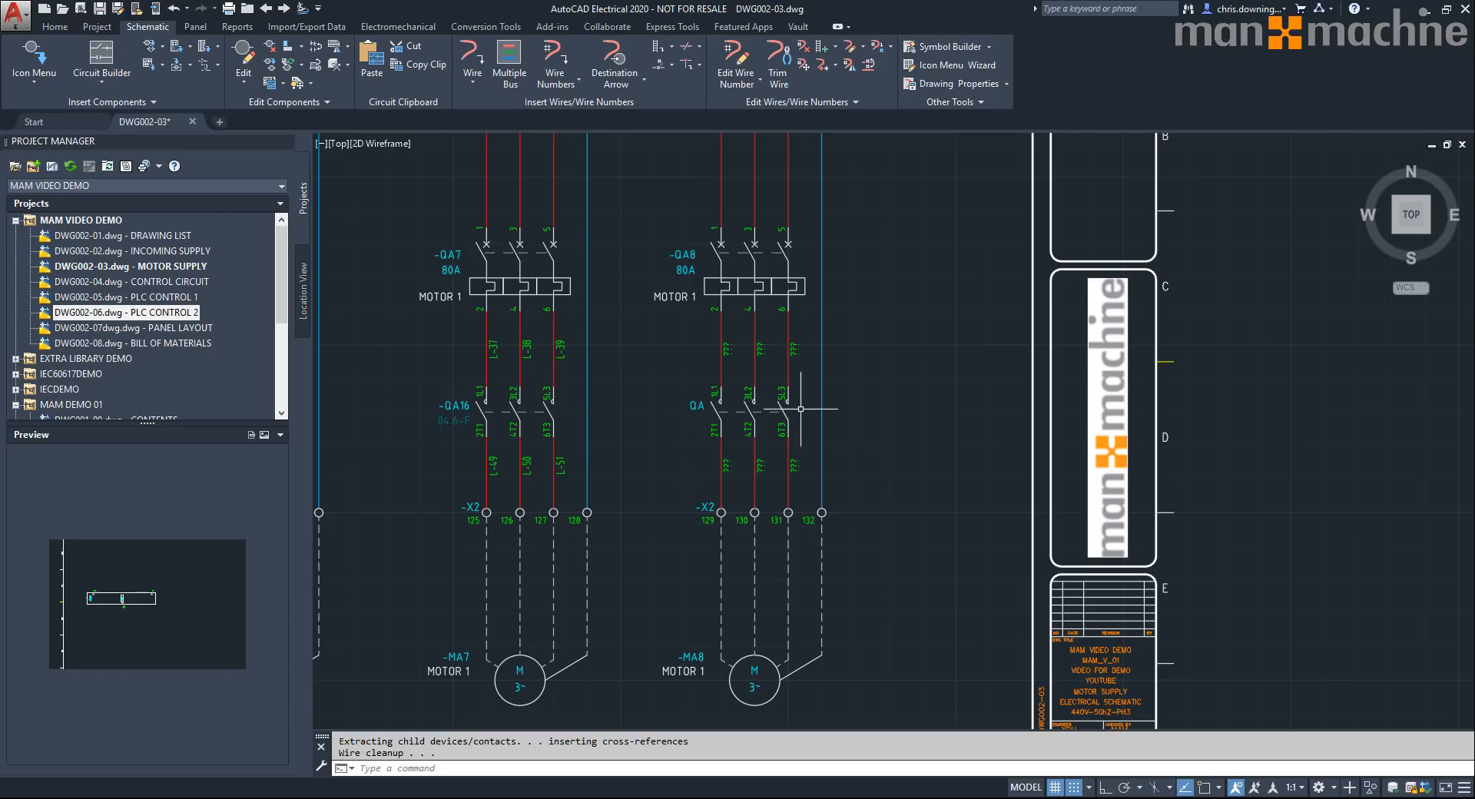
pyautogui.rightClick(727, 413)
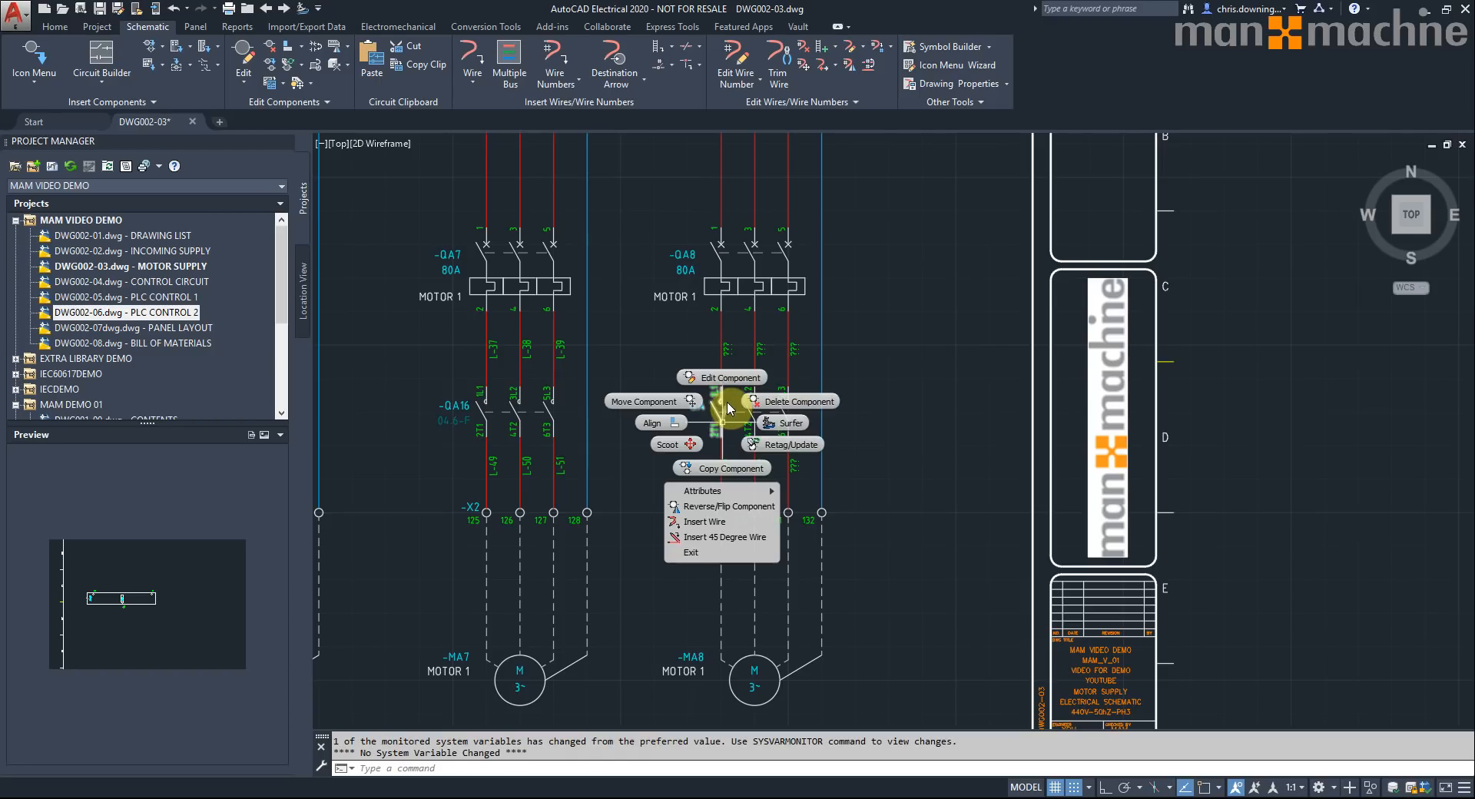
pyautogui.click(726, 378)
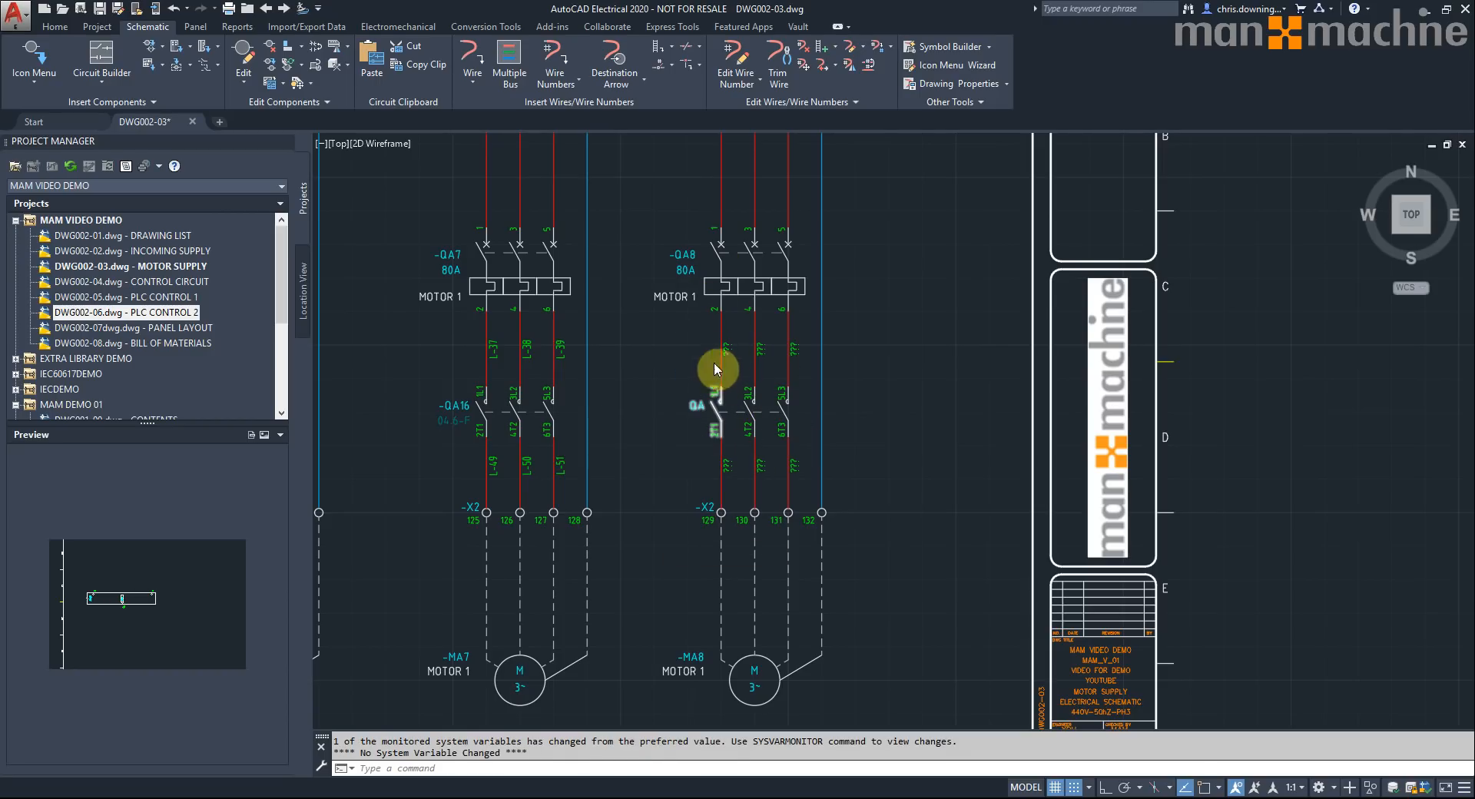
pyautogui.click(662, 359)
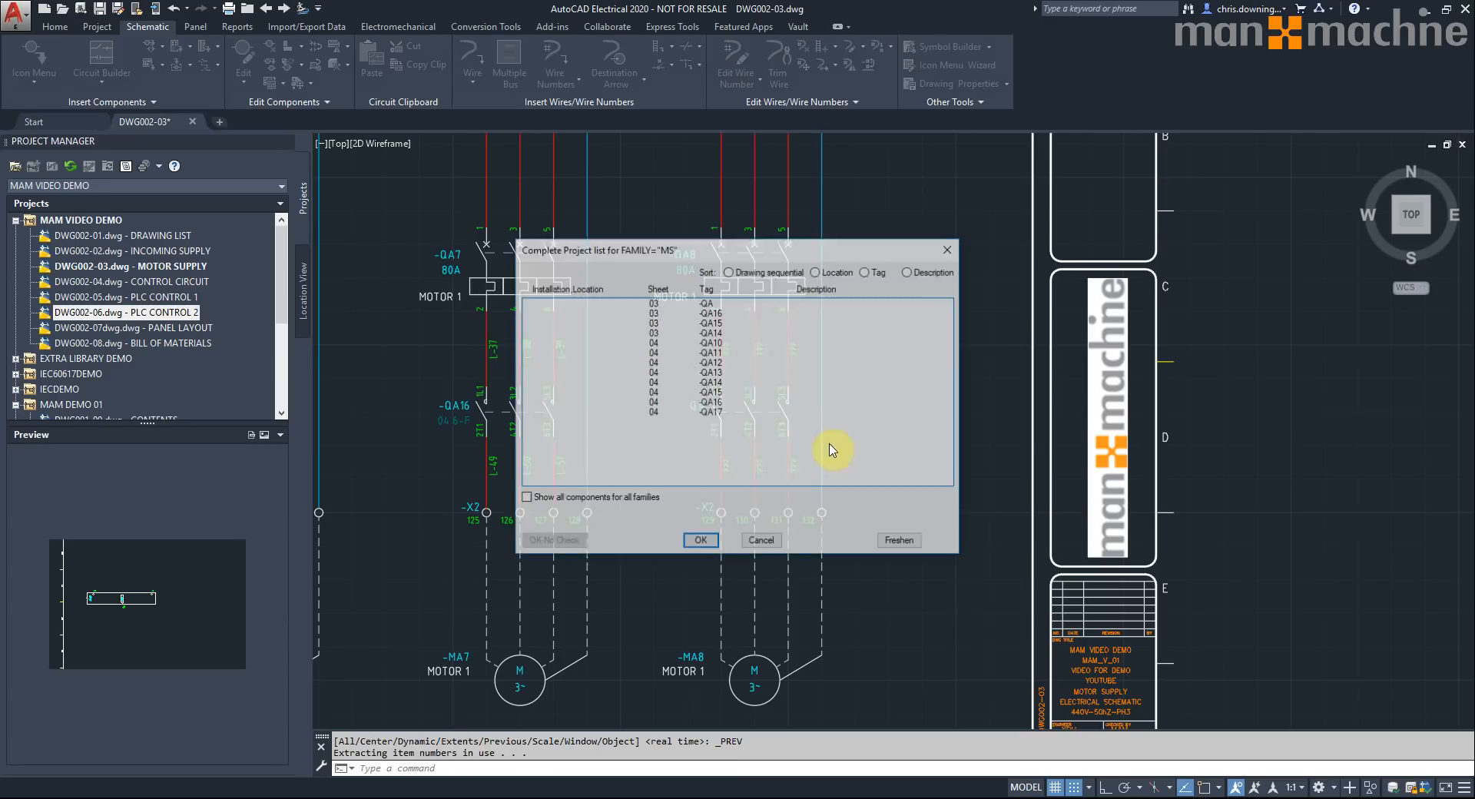
pyautogui.click(695, 412)
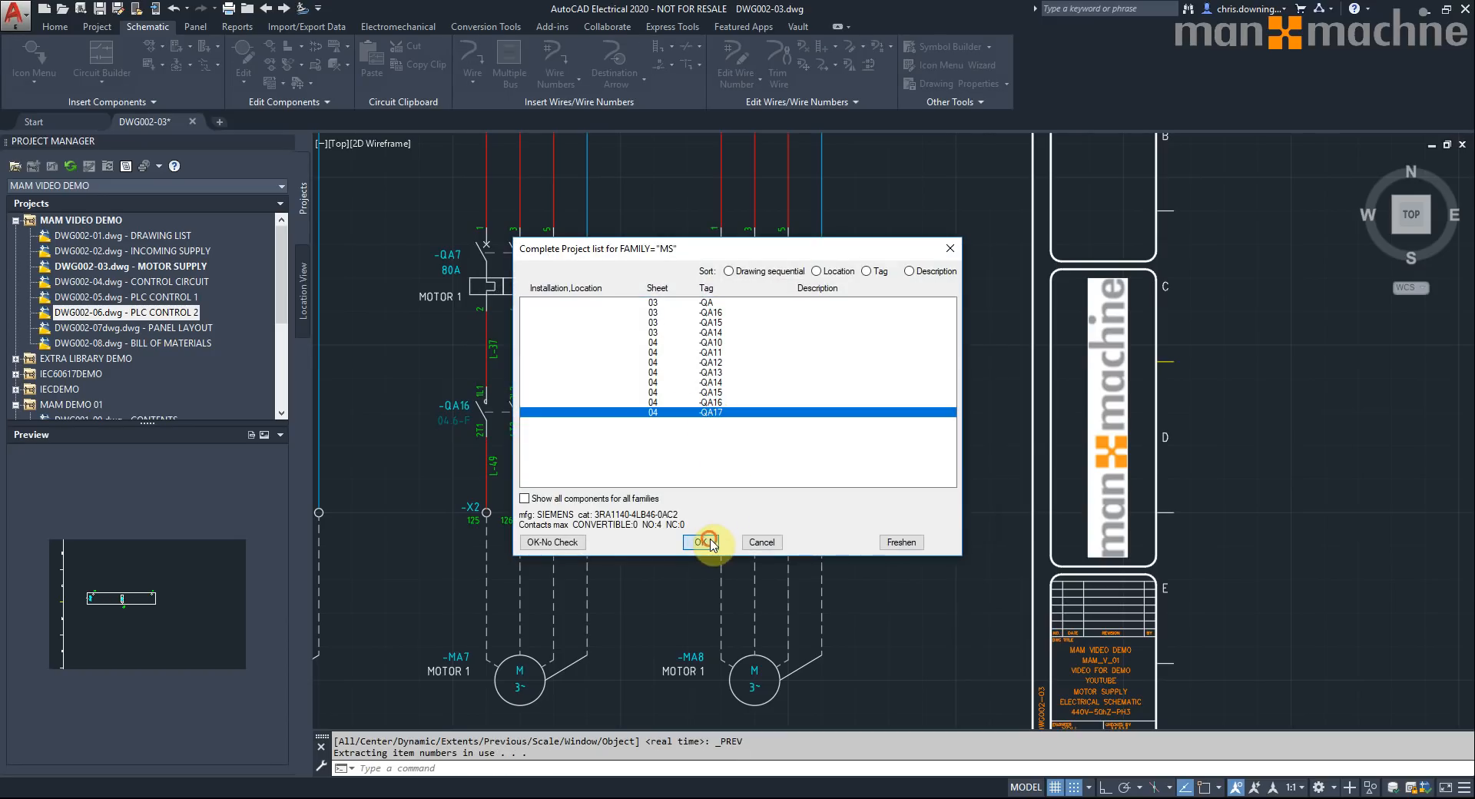
pyautogui.click(700, 541)
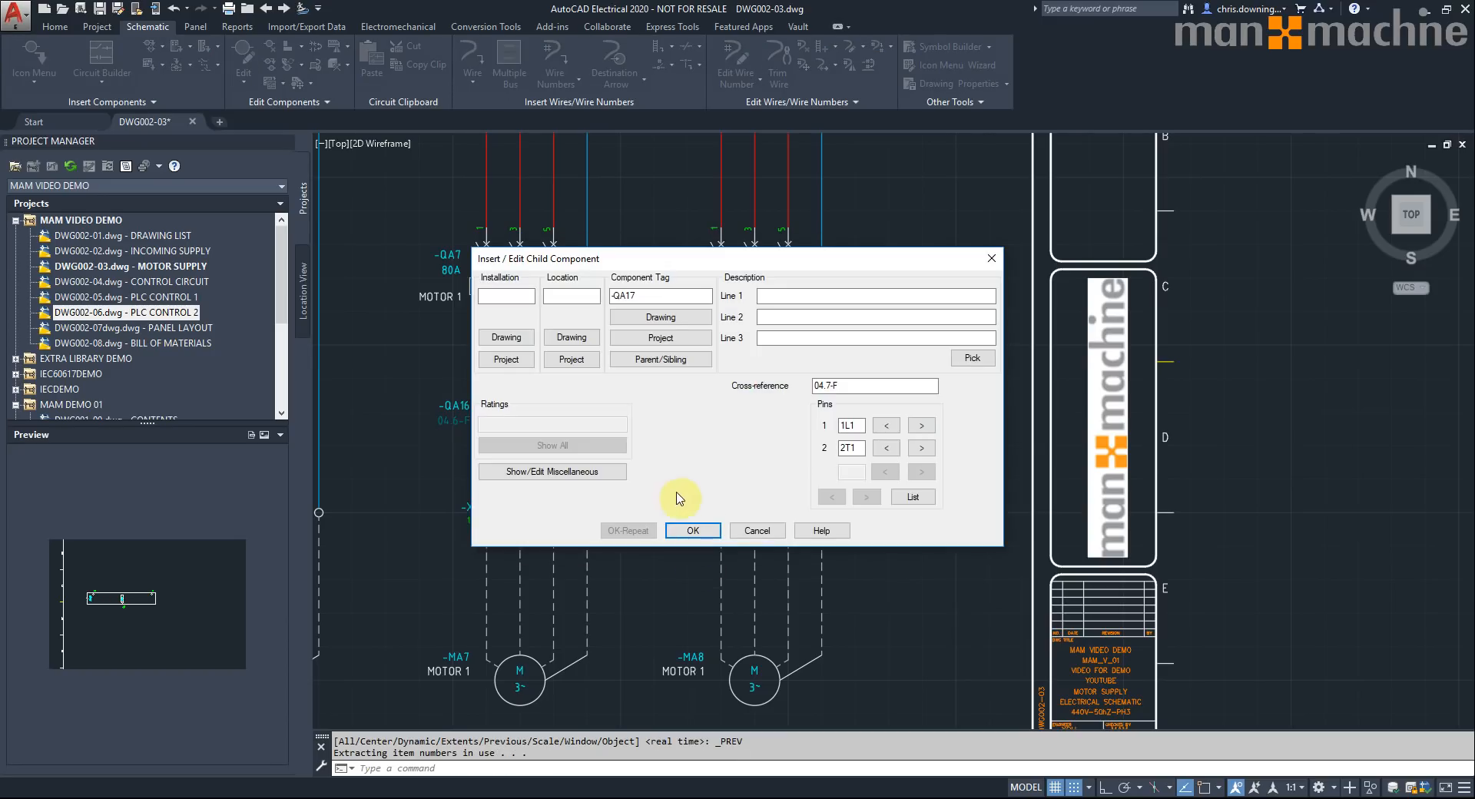
pyautogui.click(699, 530)
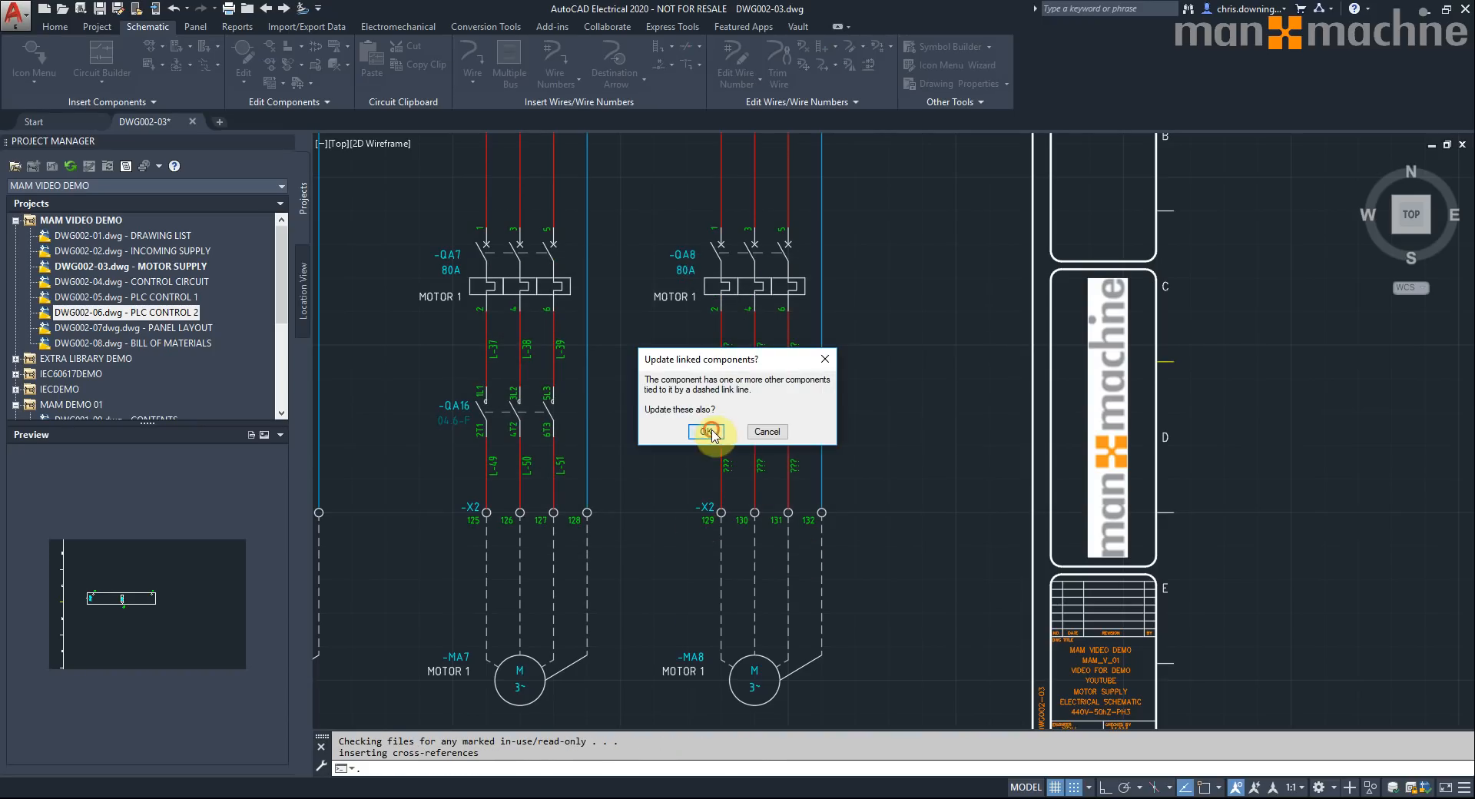
pyautogui.click(707, 433)
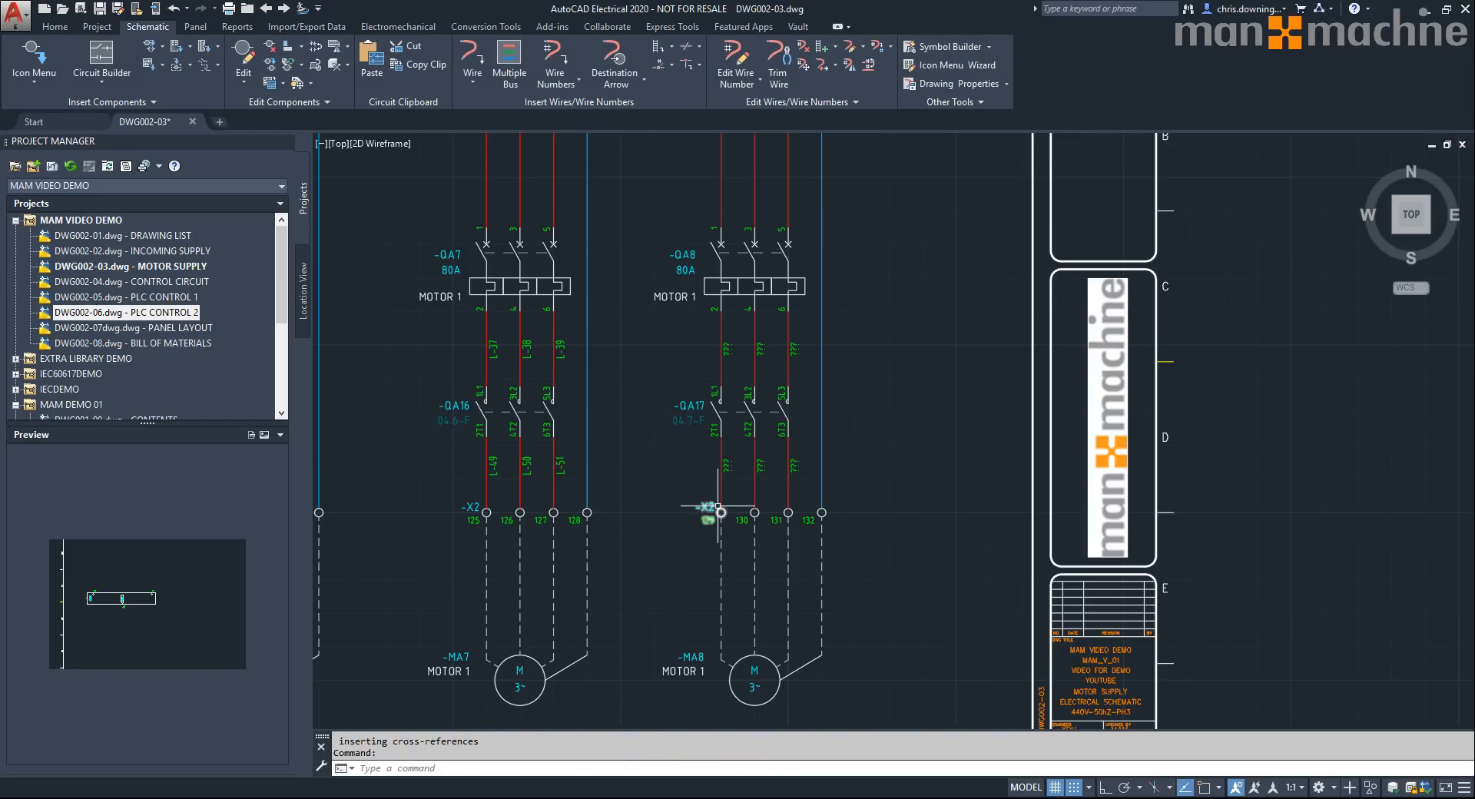
# - Surf from terminal 128 of strip -X2 to terminal 108's footprint in the panel layout drawing, saving the motor supply drawing
pyautogui.rightClick(587, 514)
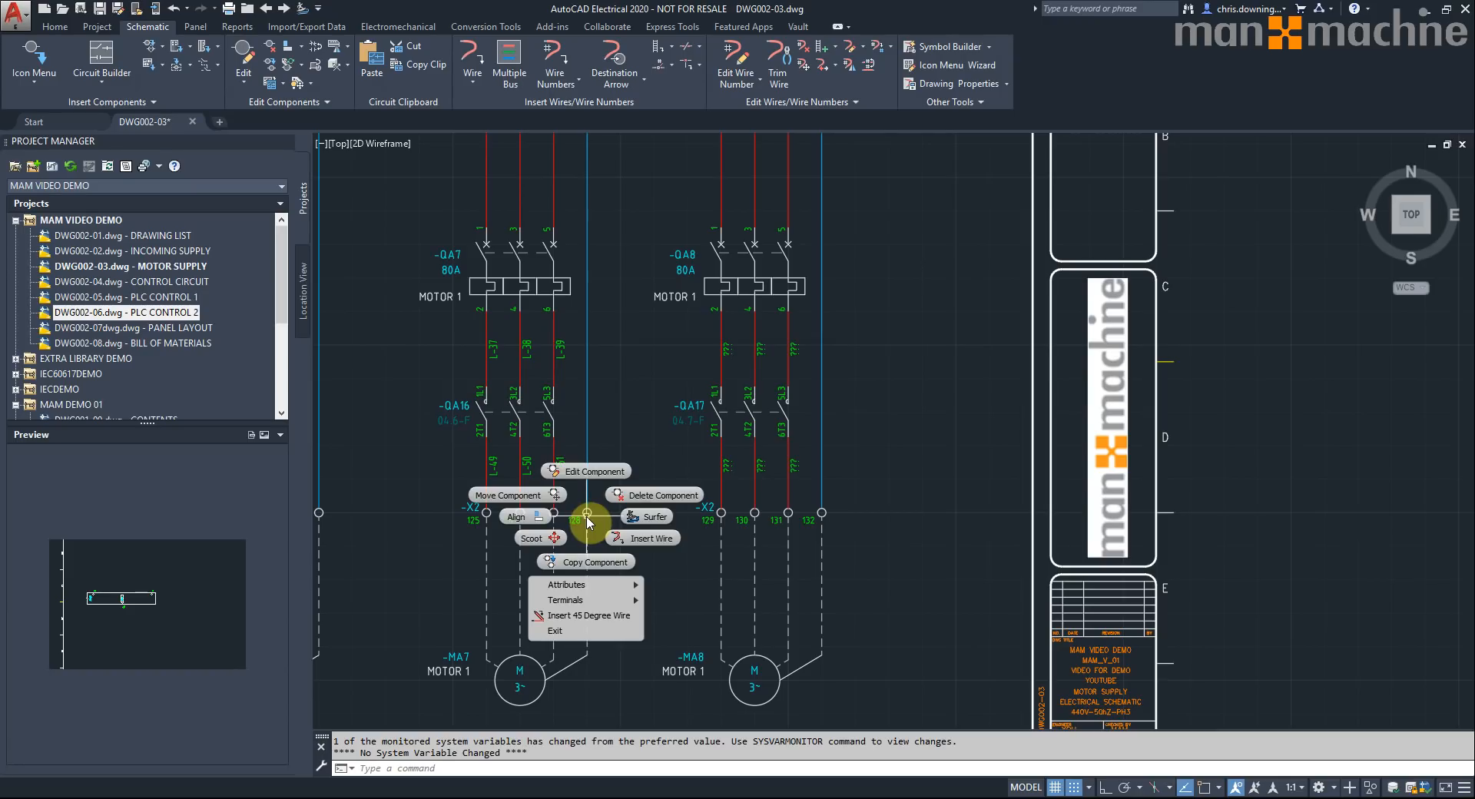
pyautogui.press('Escape')
pyautogui.rightClick(586, 513)
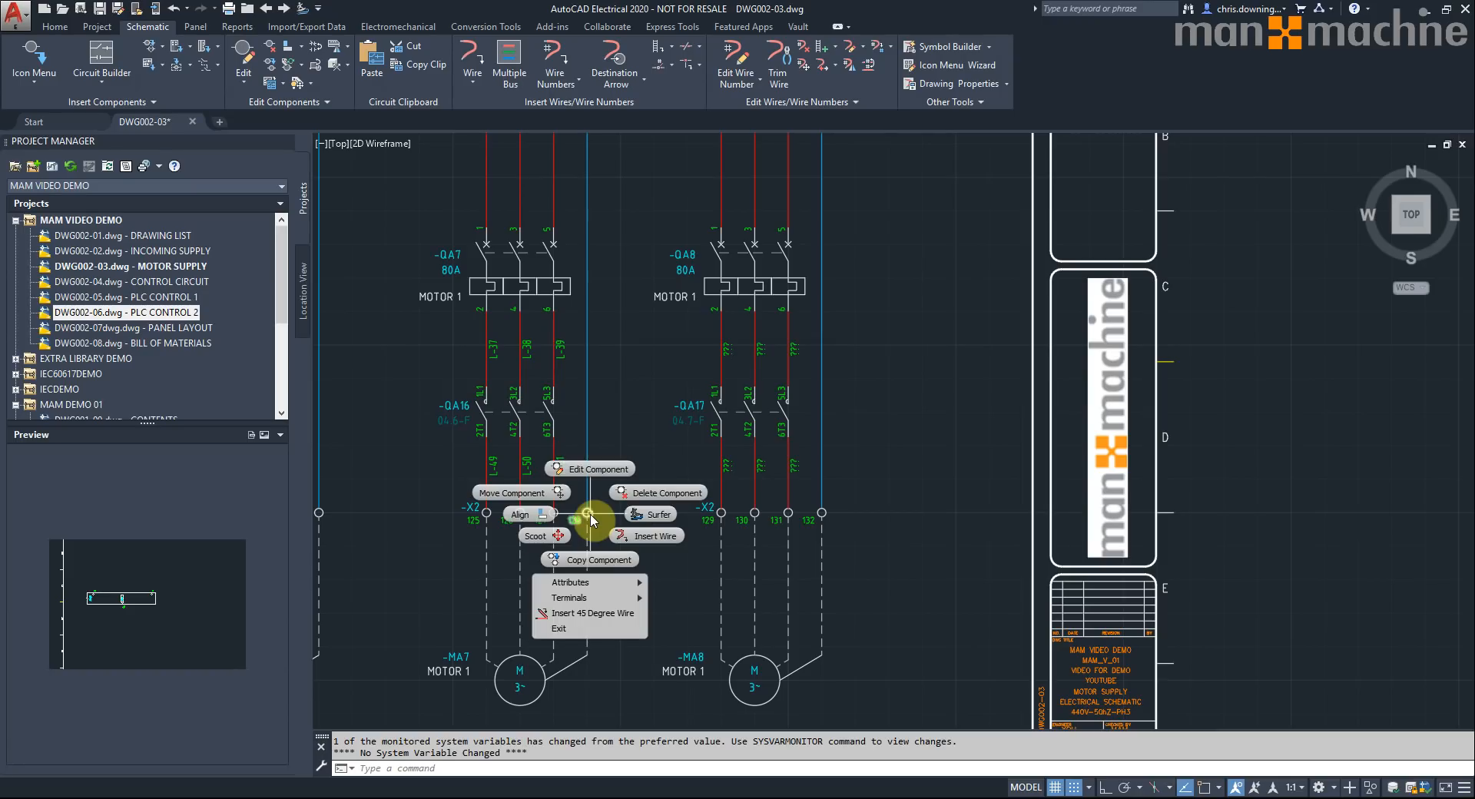
pyautogui.click(650, 514)
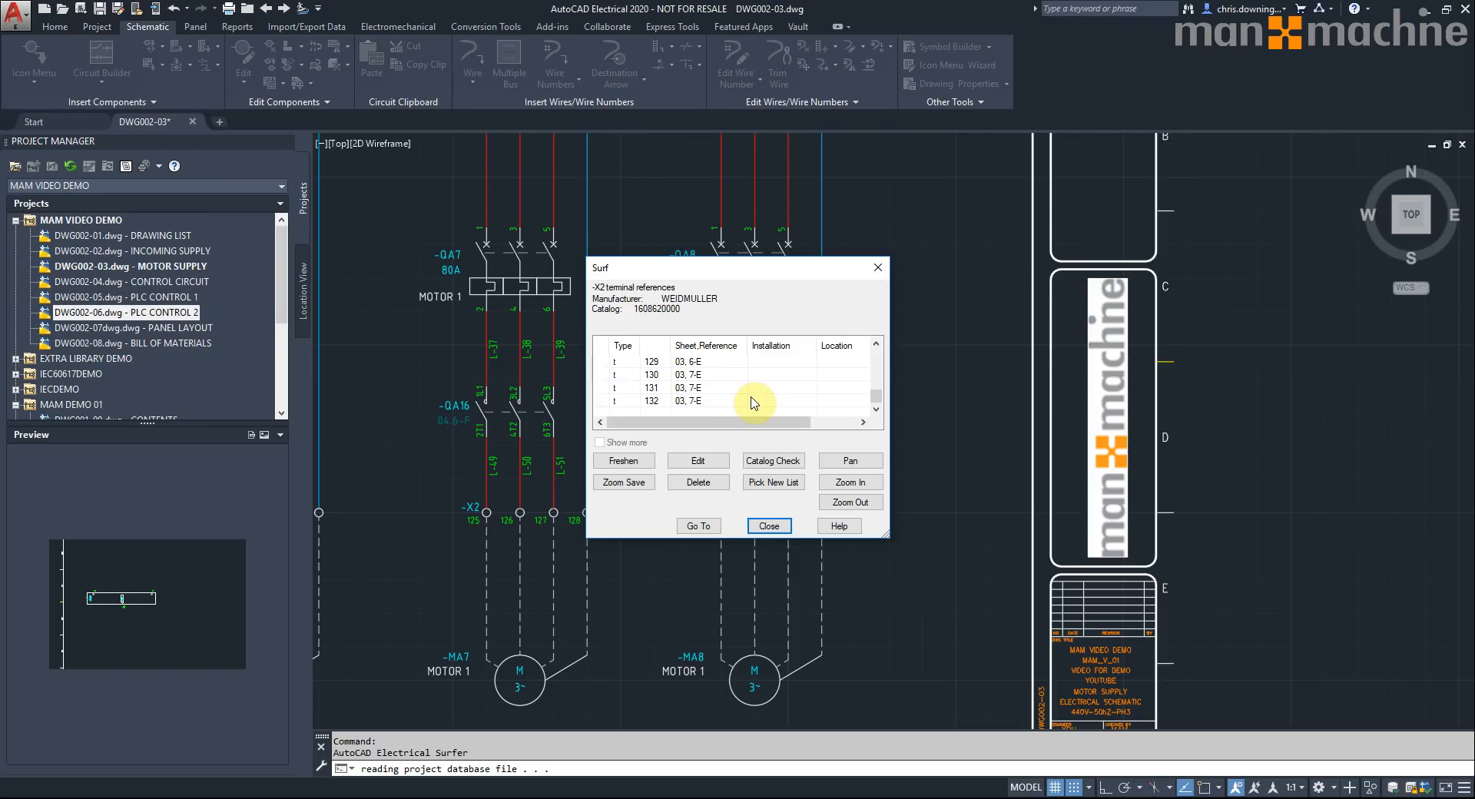
pyautogui.moveTo(777, 258); pyautogui.dragTo(777, 33)
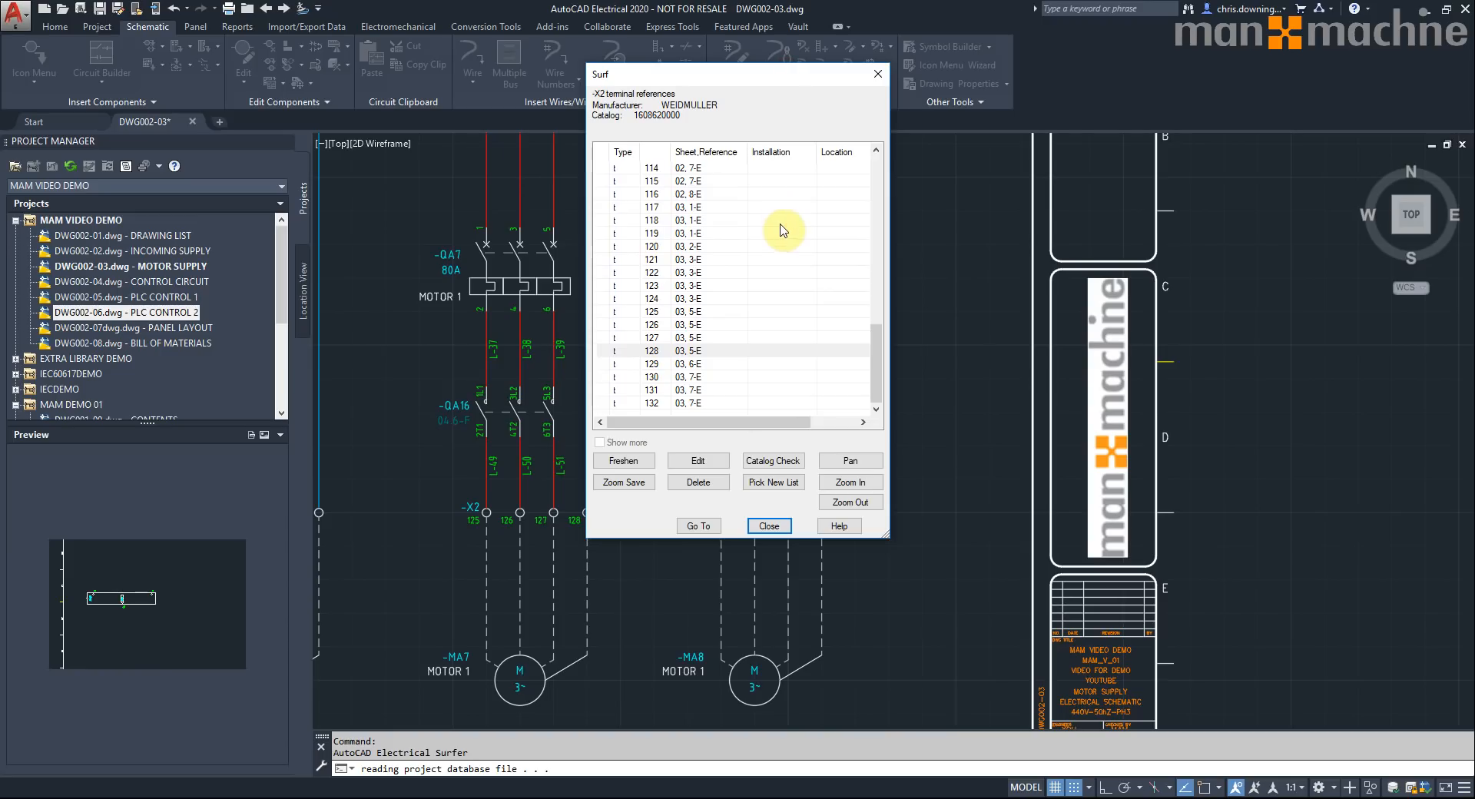
pyautogui.moveTo(875, 369); pyautogui.dragTo(872, 186)
pyautogui.click(695, 259)
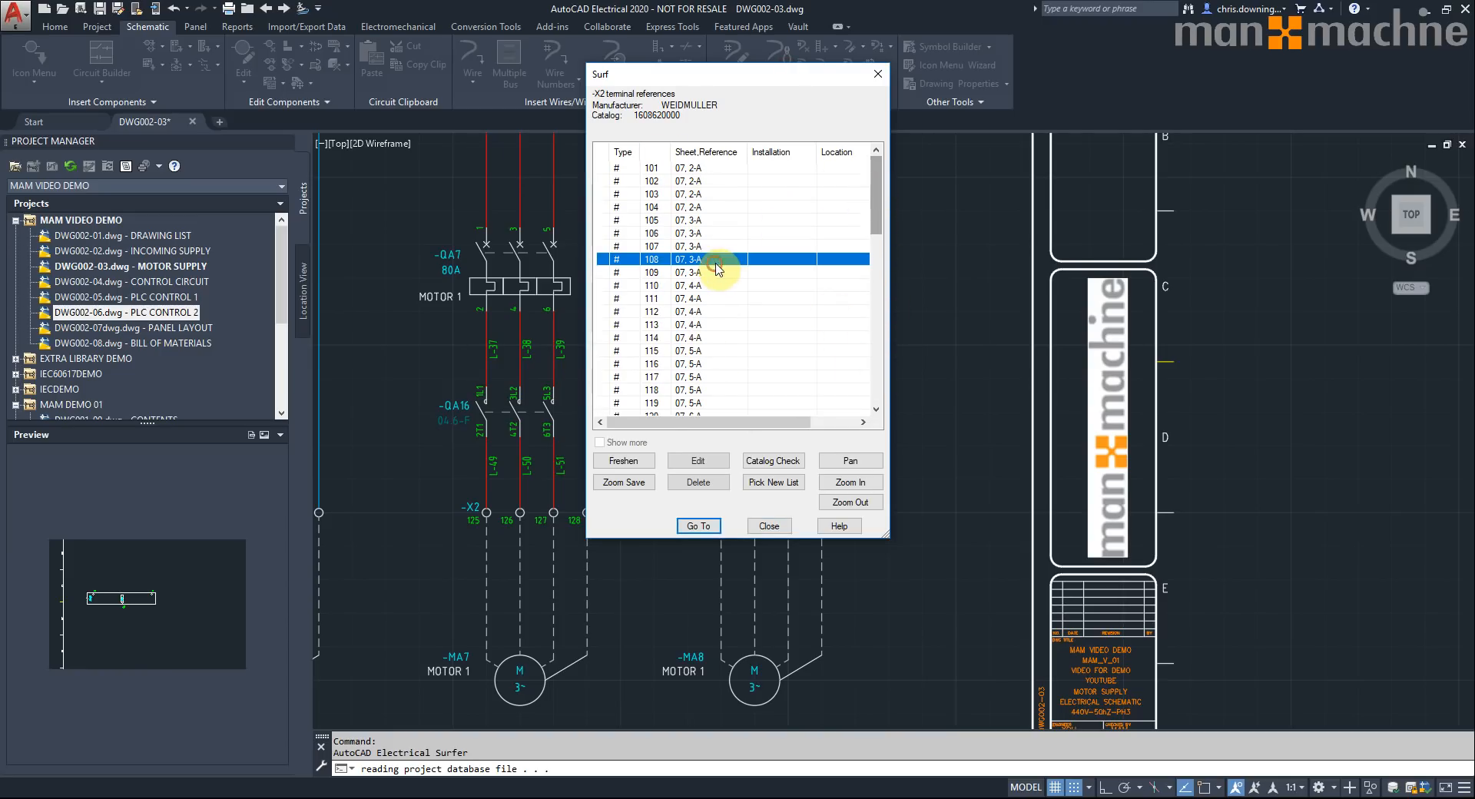
pyautogui.click(701, 528)
pyautogui.click(702, 422)
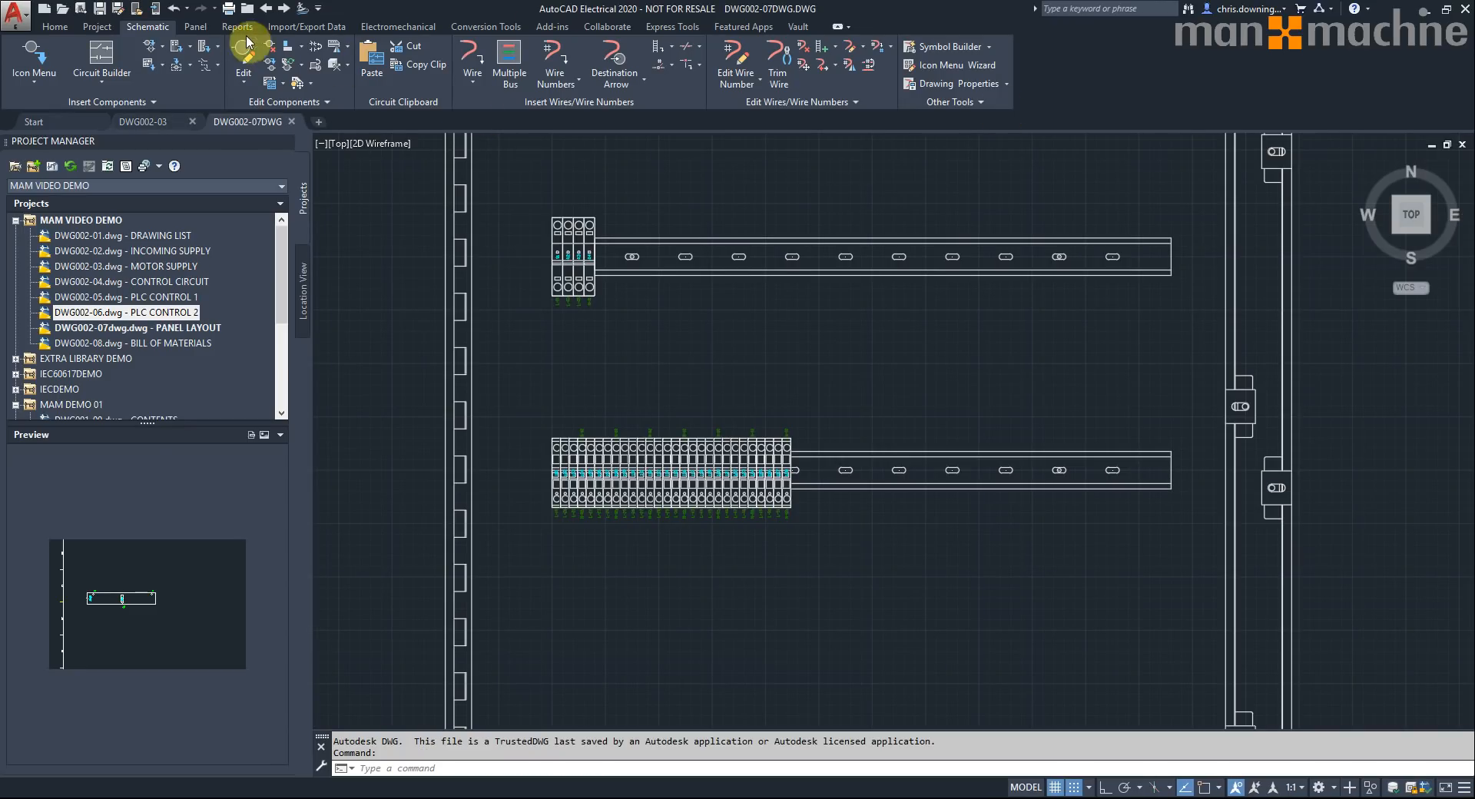
pyautogui.click(196, 29)
pyautogui.click(183, 60)
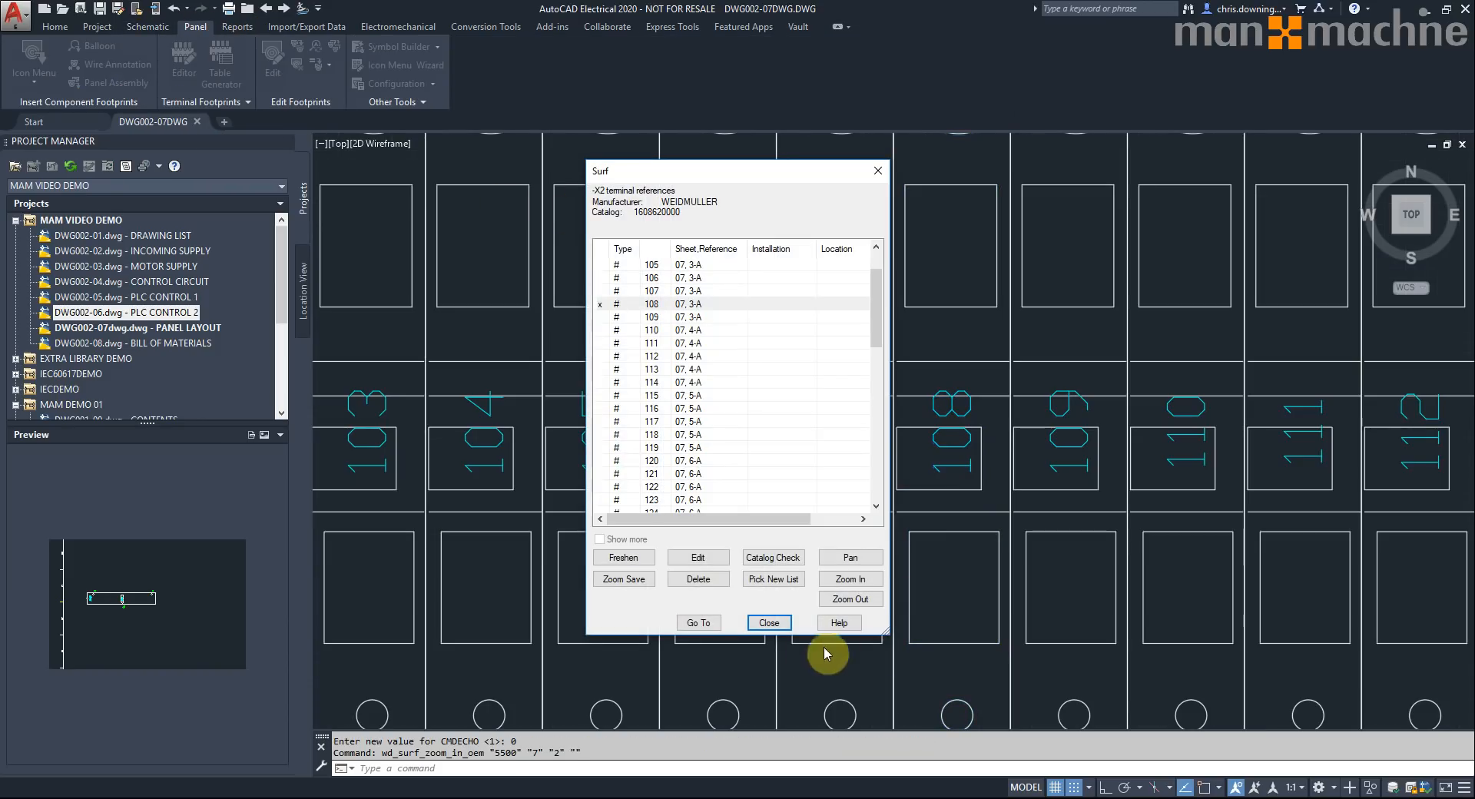
pyautogui.click(769, 622)
# - Load terminal strip -X2 in the Terminal Strip Editor and update its graphical layout preview
pyautogui.click(181, 62)
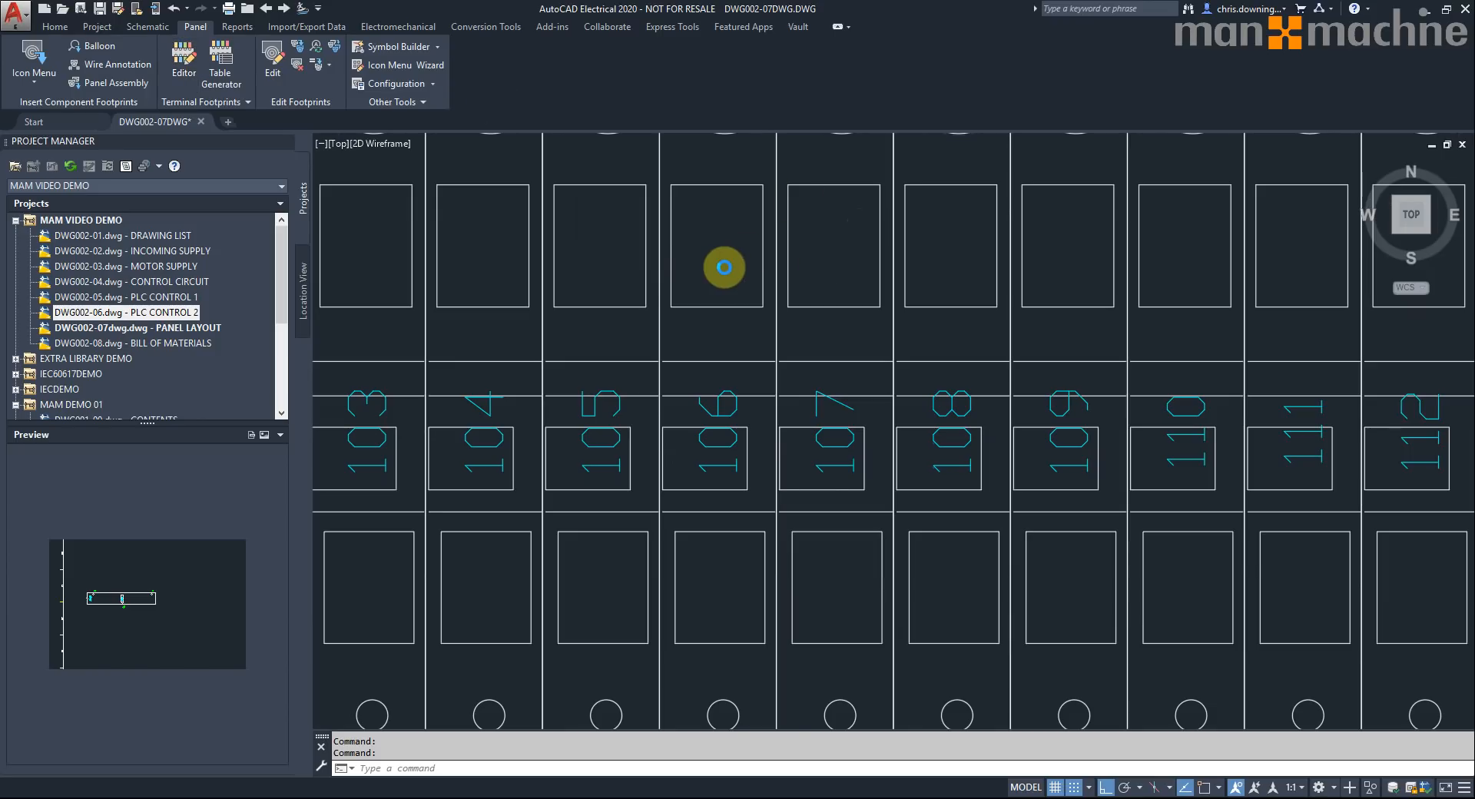
pyautogui.click(752, 370)
pyautogui.click(762, 452)
pyautogui.click(639, 237)
pyautogui.click(805, 284)
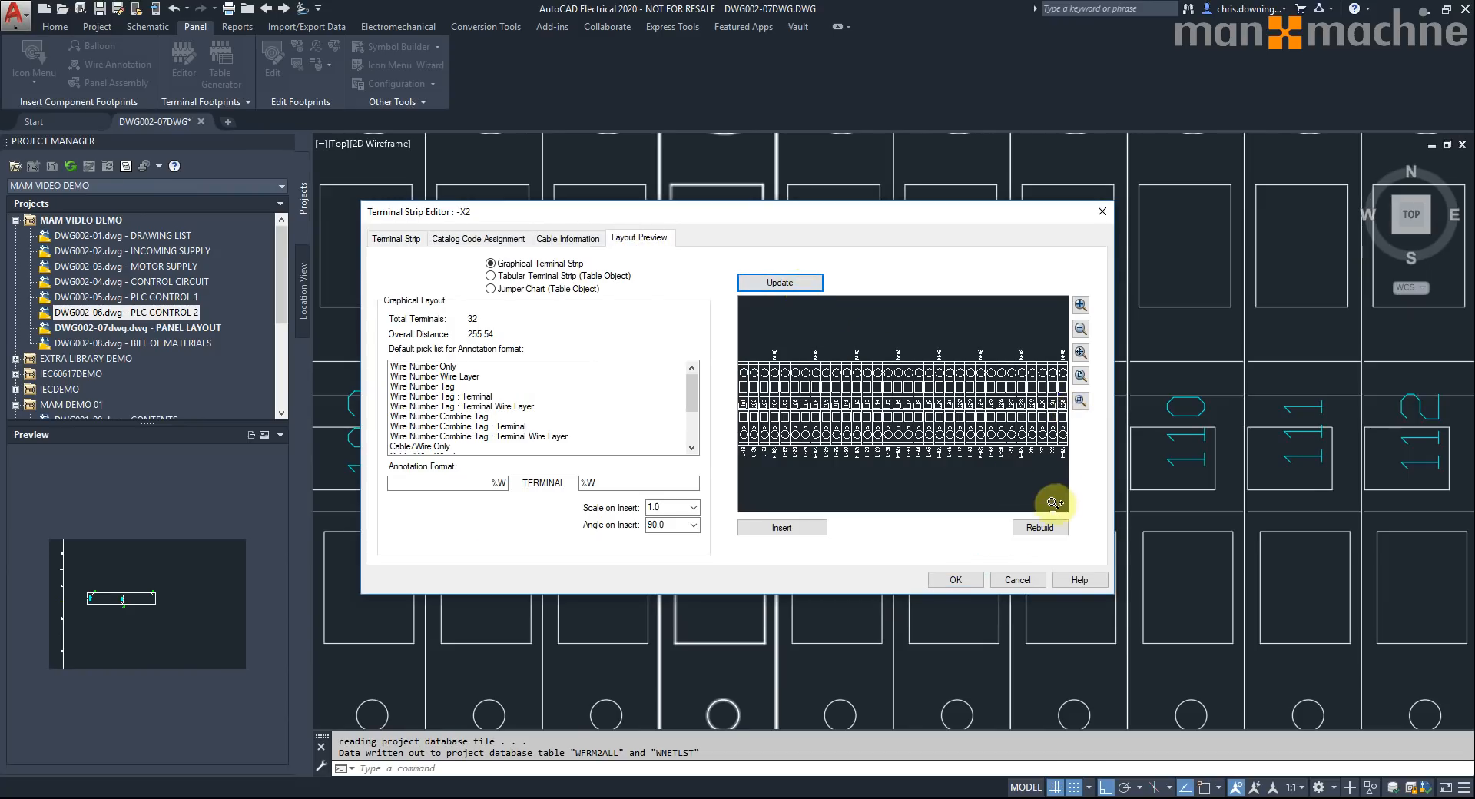
# - Rebuild strip -X2 in the panel layout, close the editor, and examine the strip's last terminals and wire numbers
pyautogui.click(1041, 530)
pyautogui.click(929, 413)
pyautogui.click(959, 582)
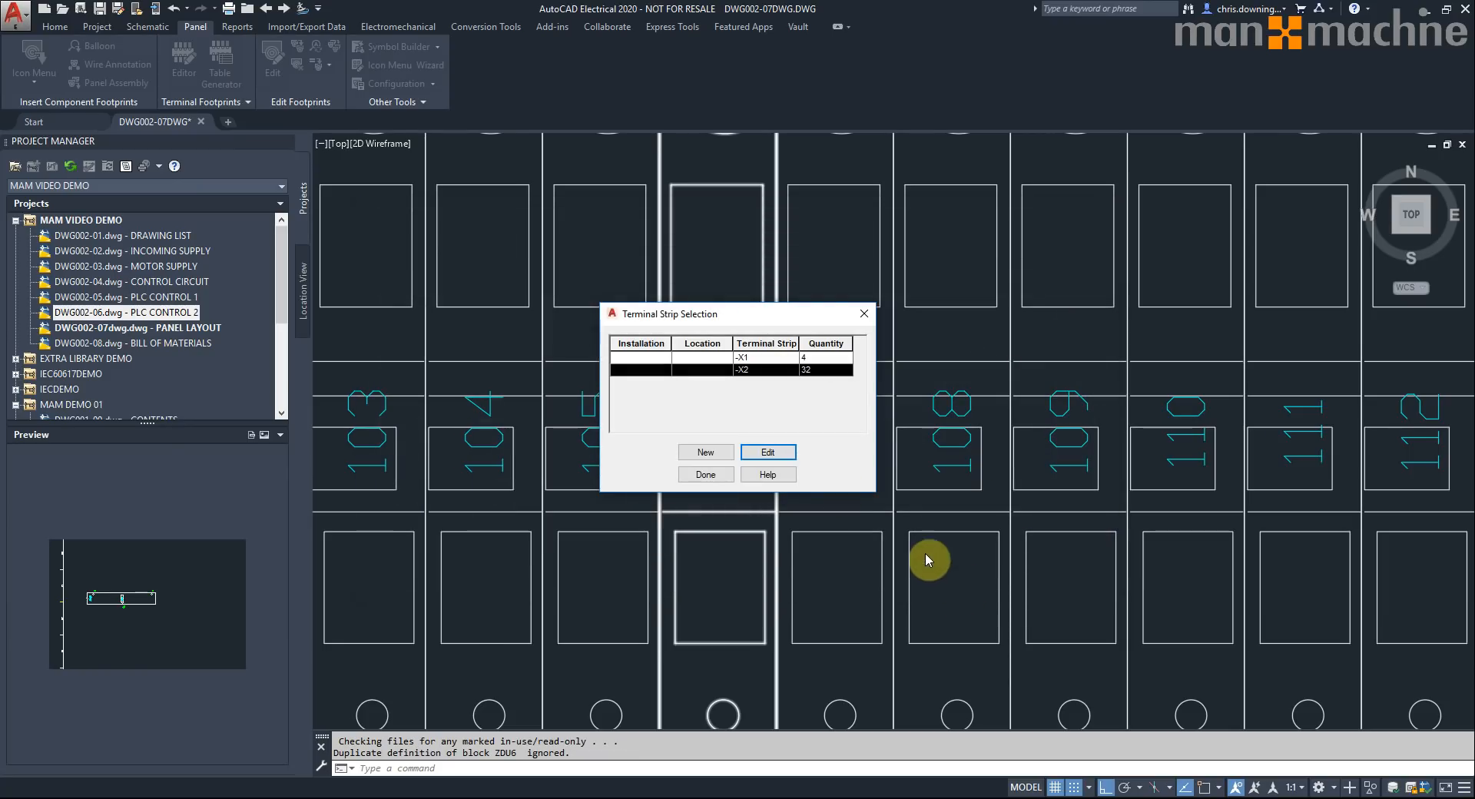
pyautogui.click(703, 477)
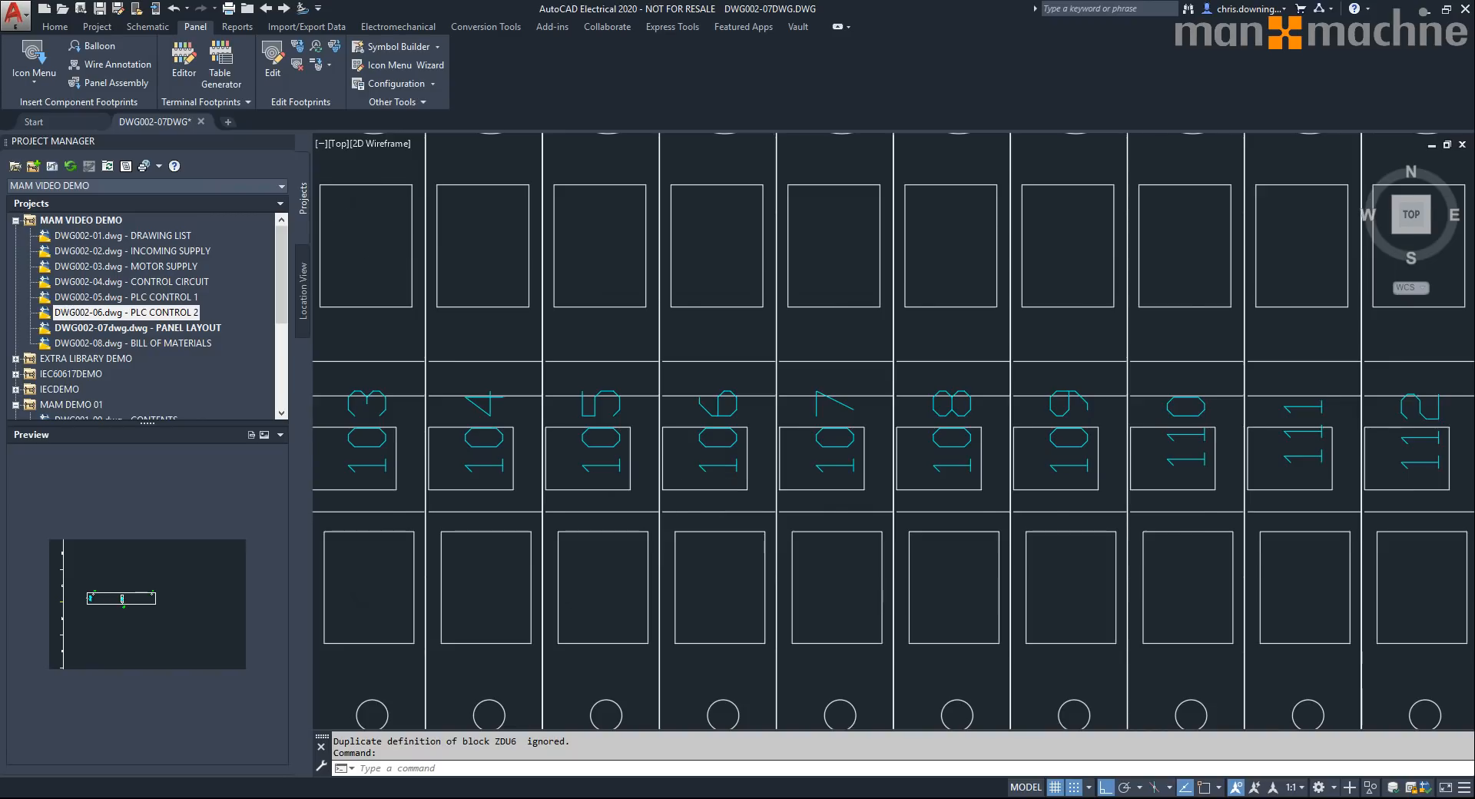
pyautogui.scroll(-3, 717, 477)
pyautogui.moveTo(1194, 497); pyautogui.dragTo(594, 472, button='middle')
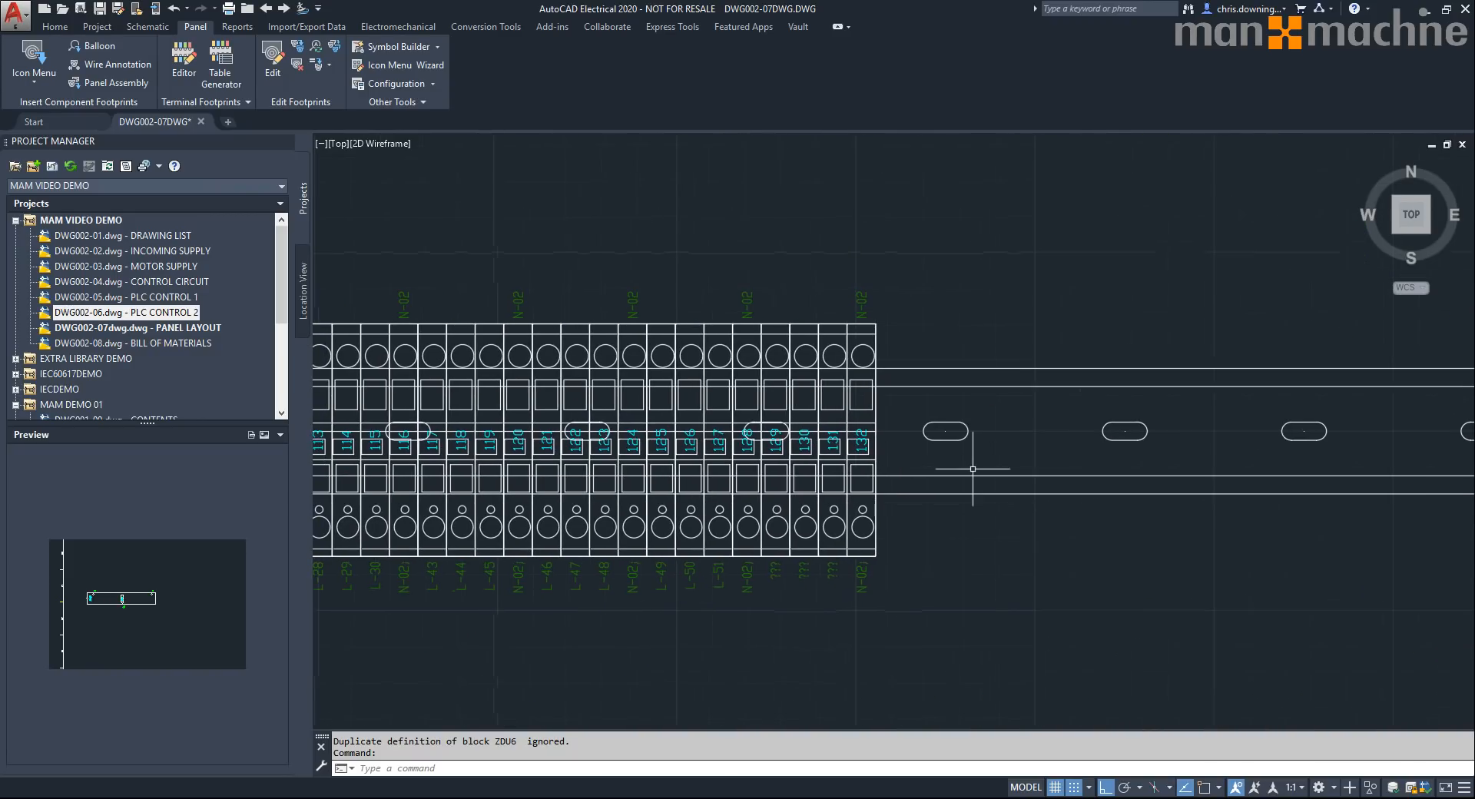
pyautogui.moveTo(958, 552); pyautogui.dragTo(992, 547, button='middle')
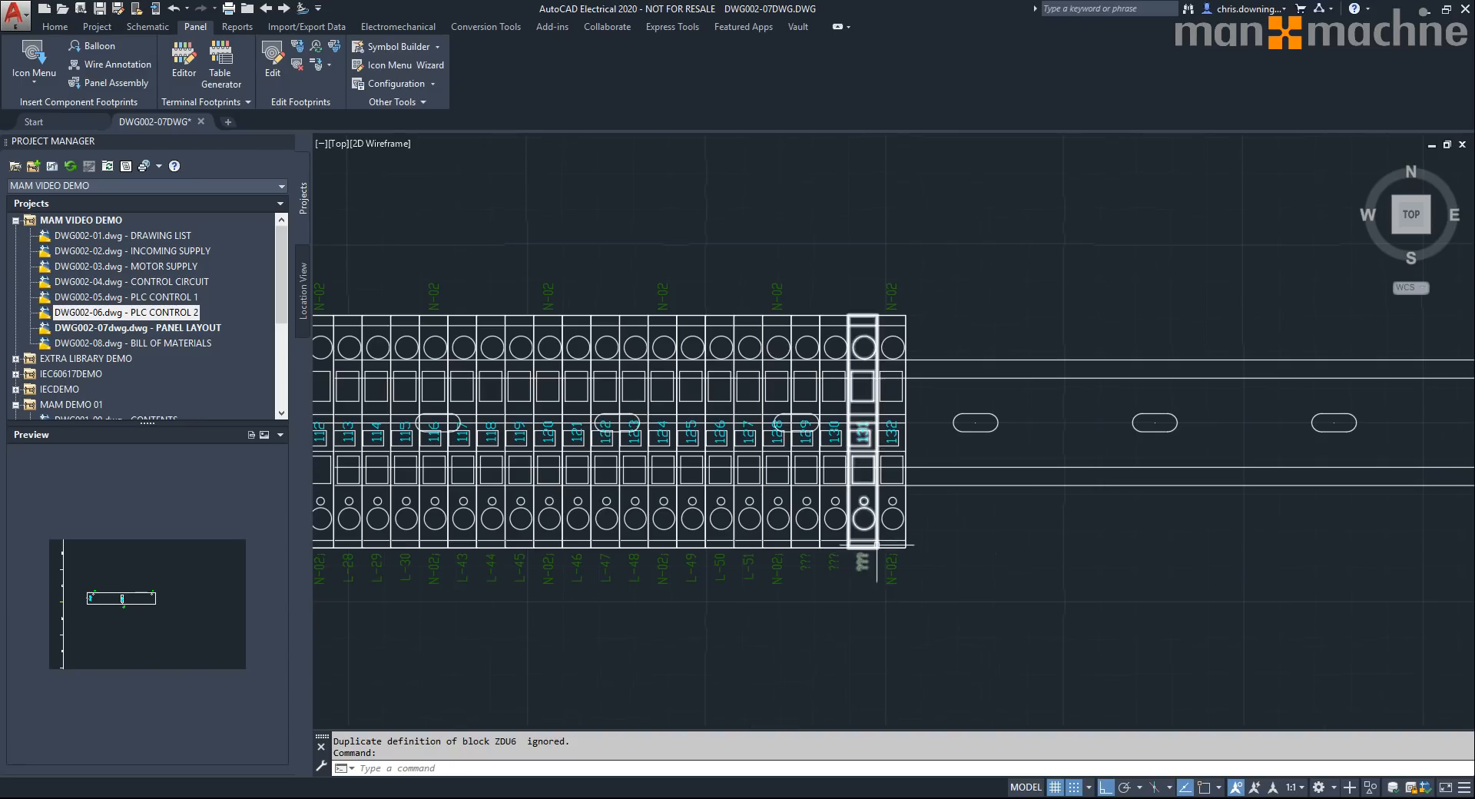
# - Number only new and unnumbered wires across all project drawings, using consecutive sequential tags starting at 1, and save the panel layout
pyautogui.click(145, 28)
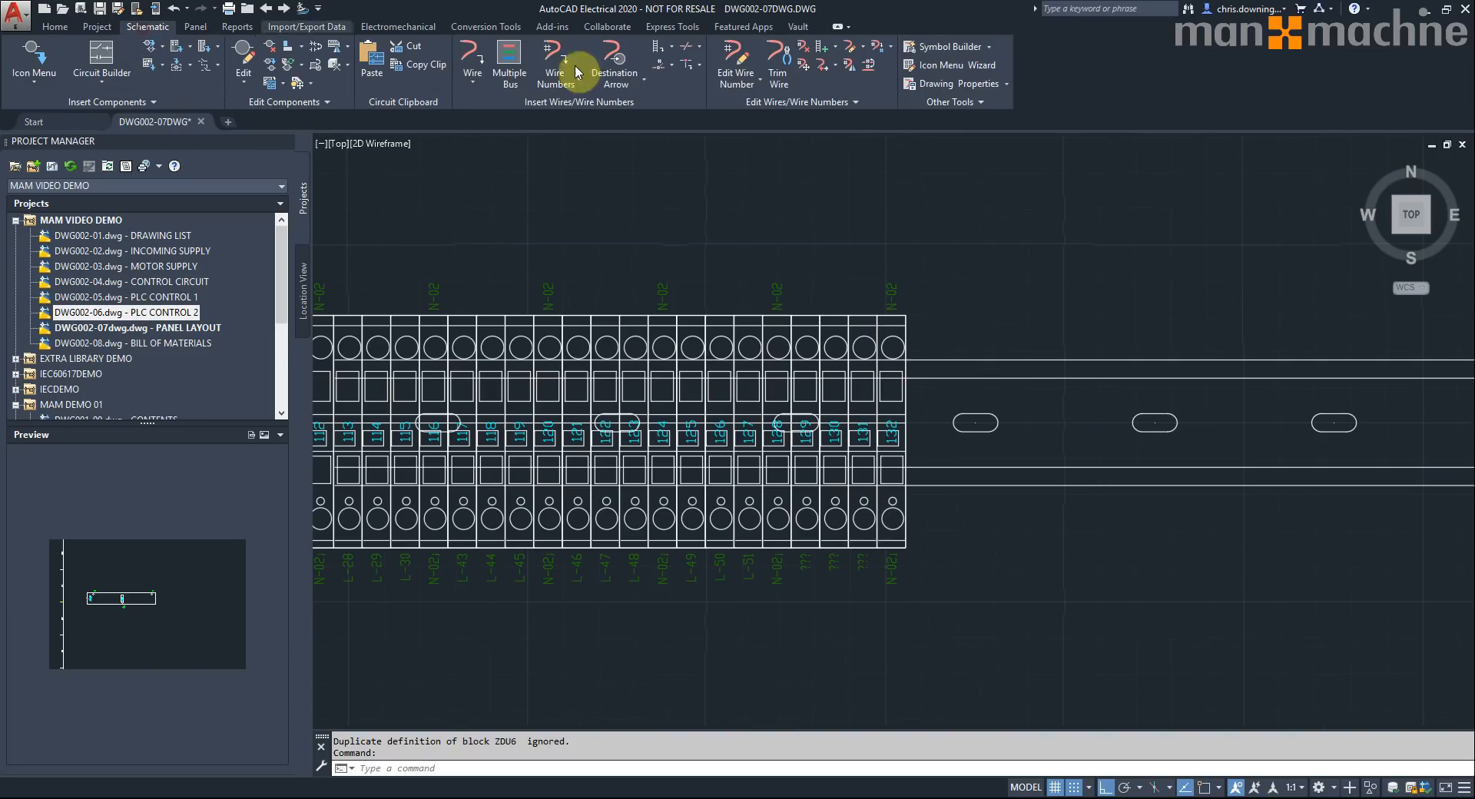
pyautogui.click(566, 58)
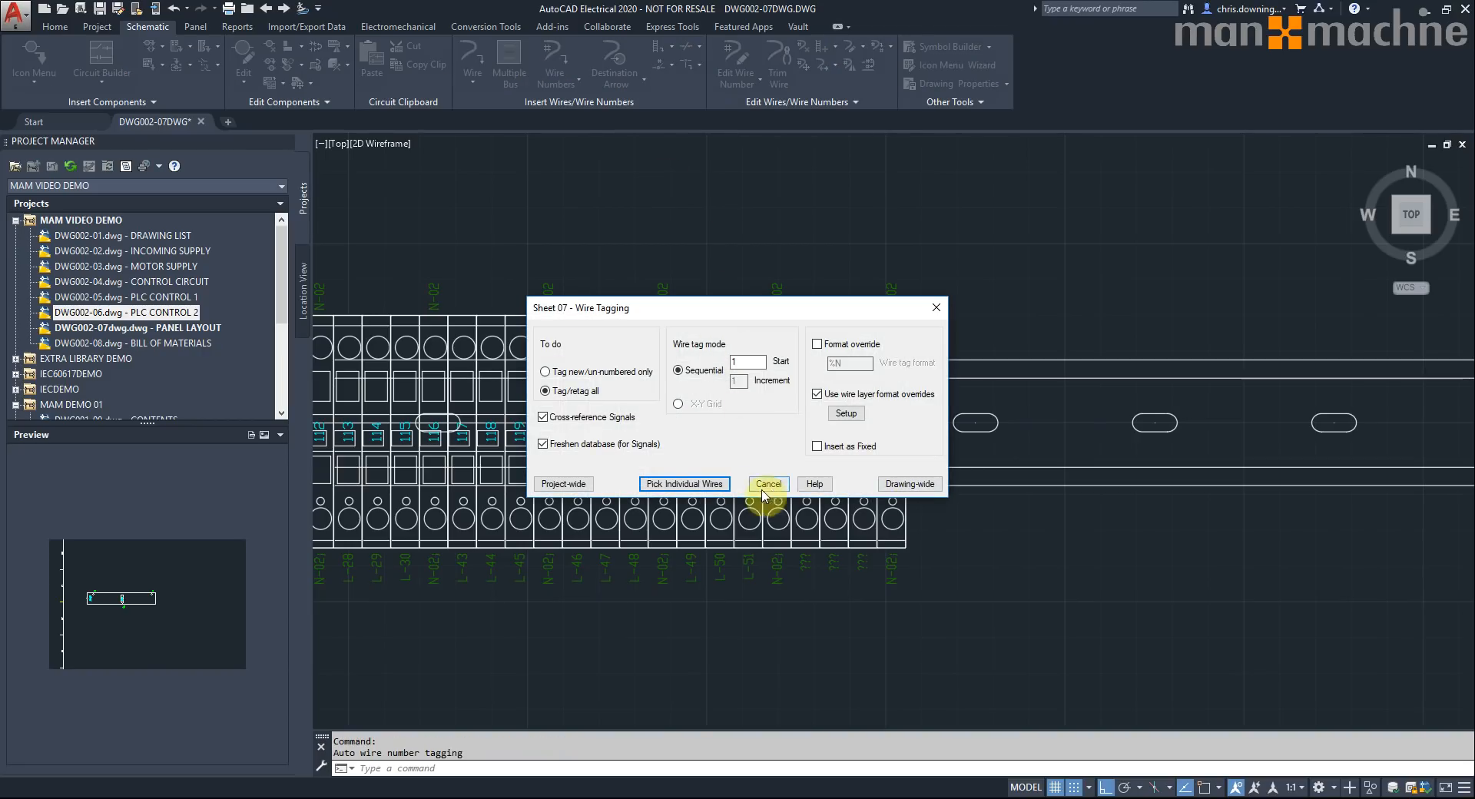
pyautogui.click(560, 484)
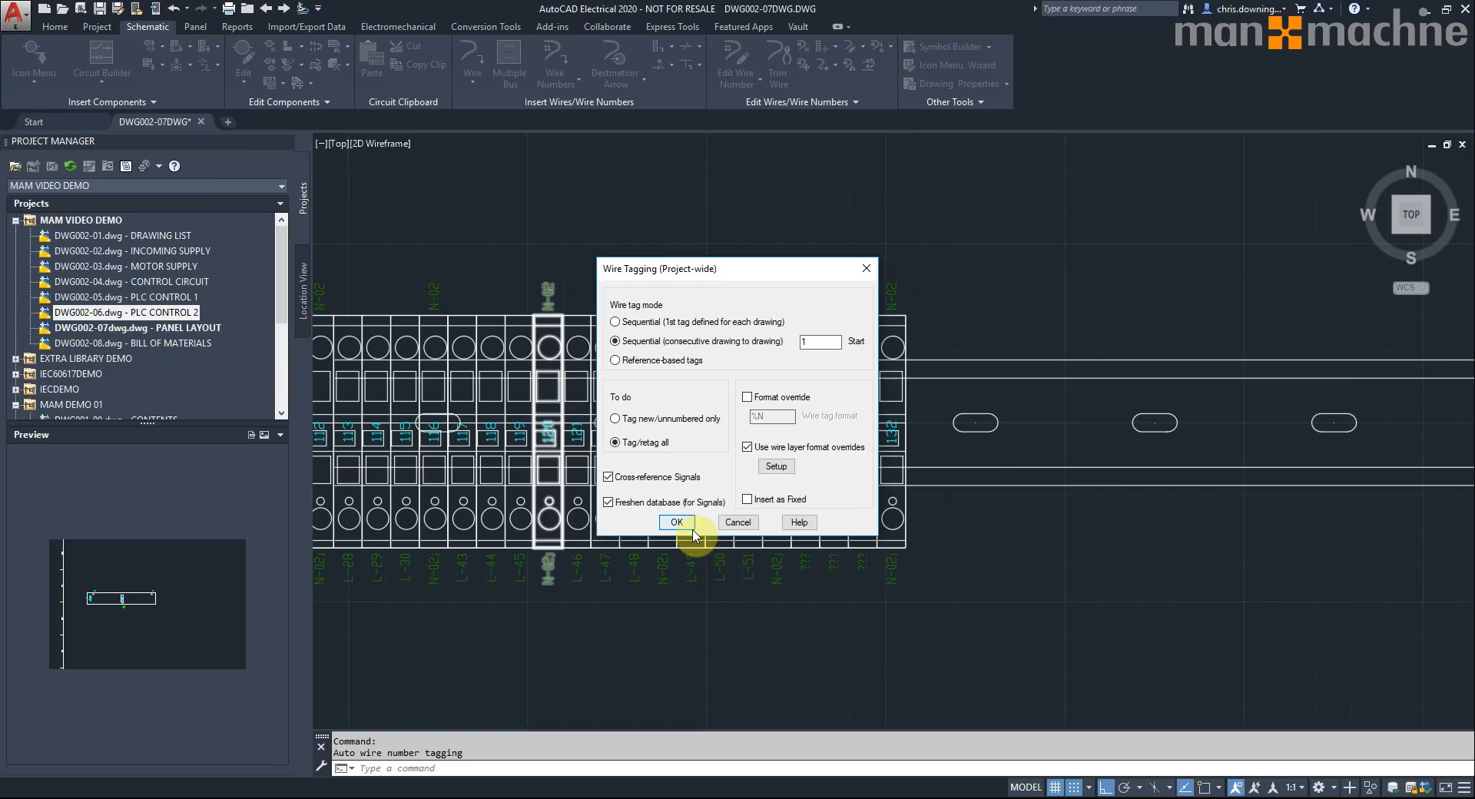
pyautogui.click(671, 421)
pyautogui.click(692, 520)
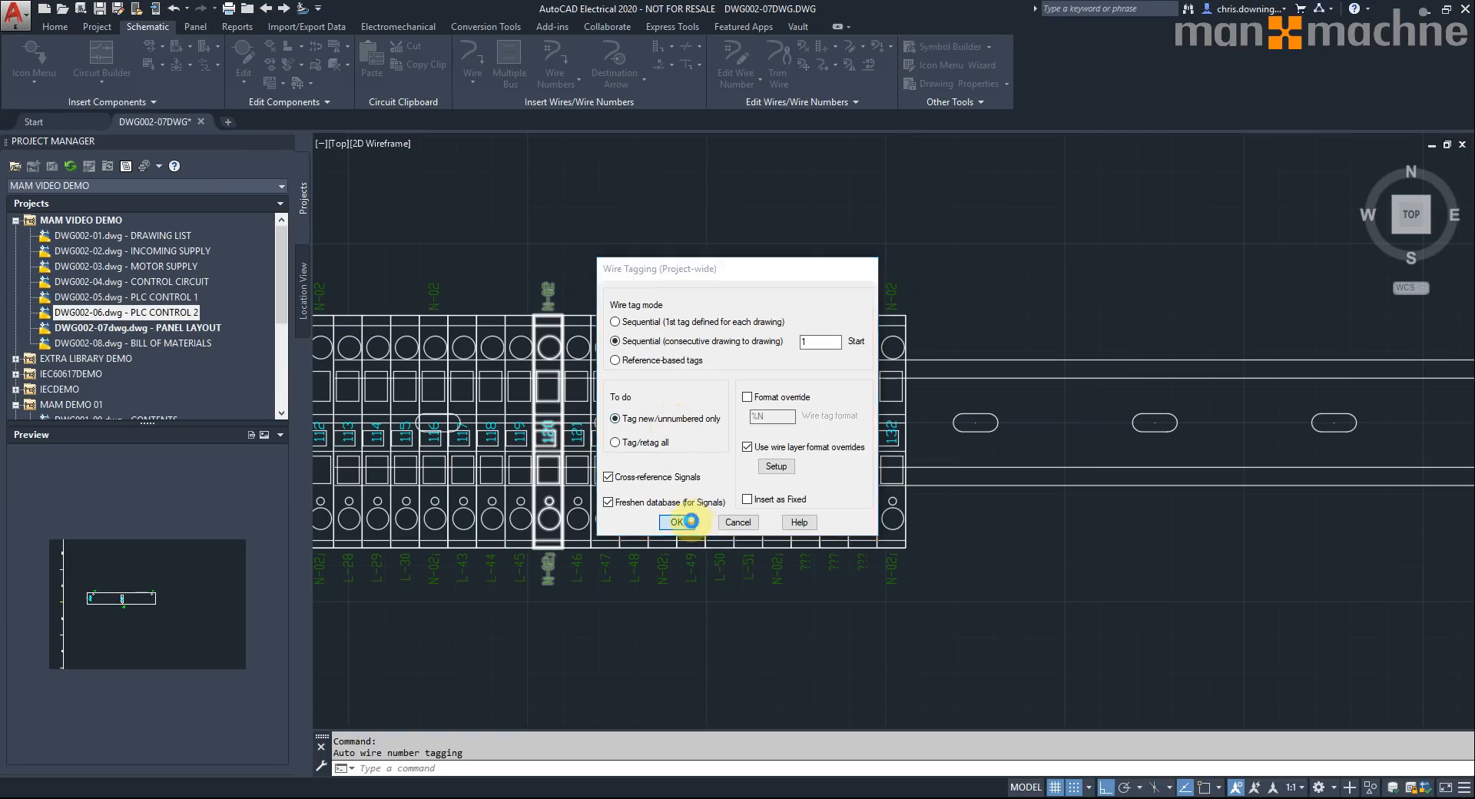
pyautogui.click(520, 398)
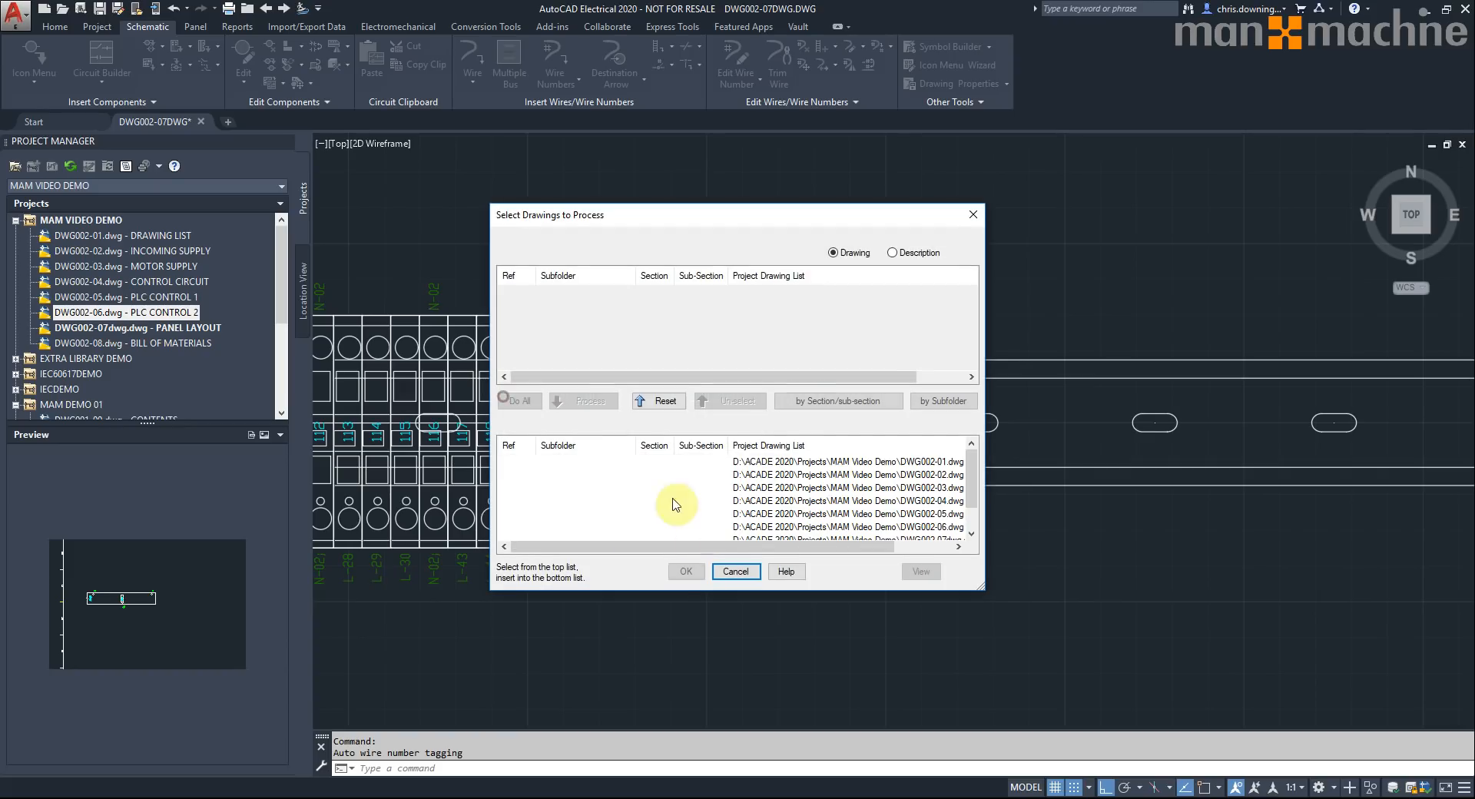
pyautogui.click(677, 571)
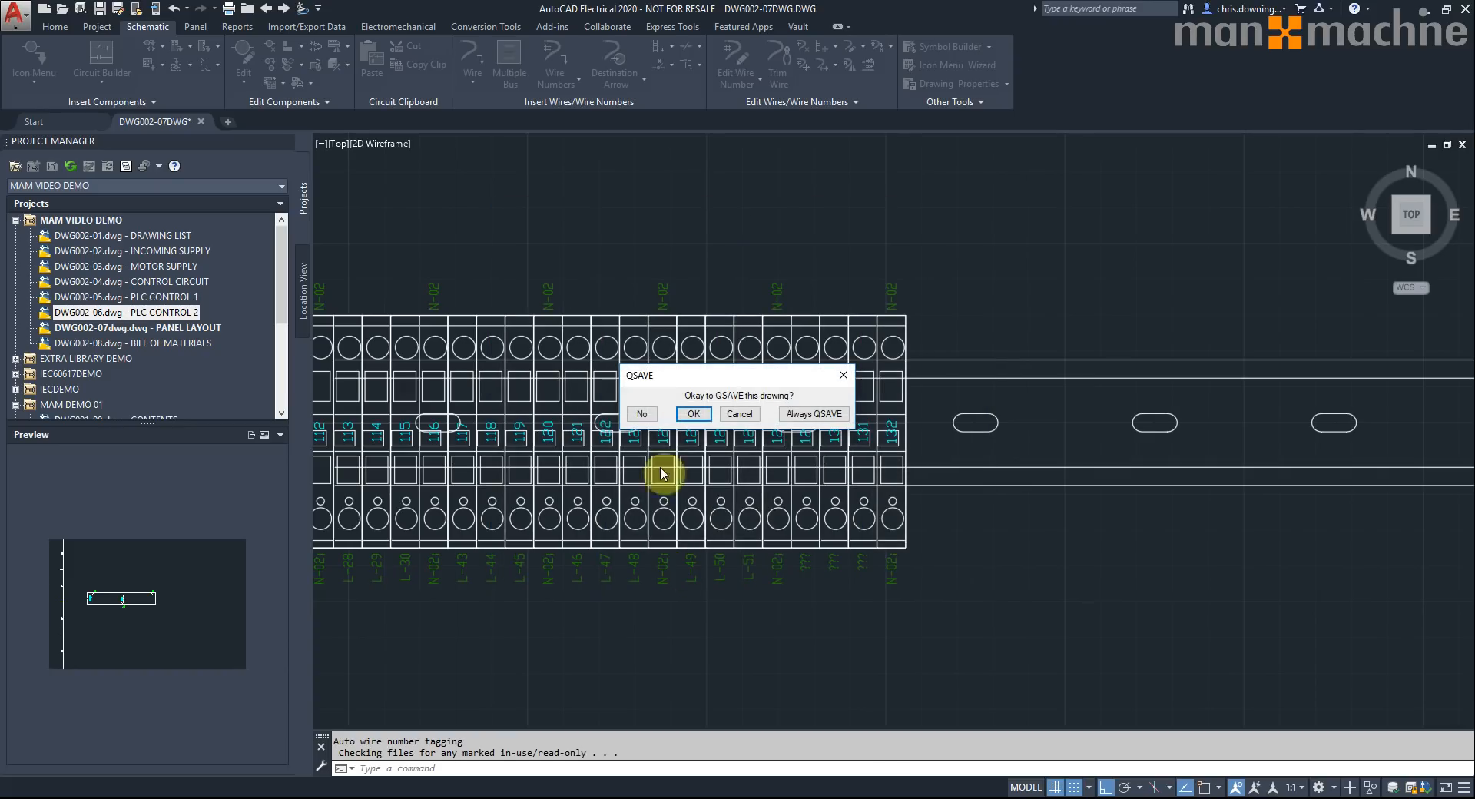
pyautogui.click(693, 414)
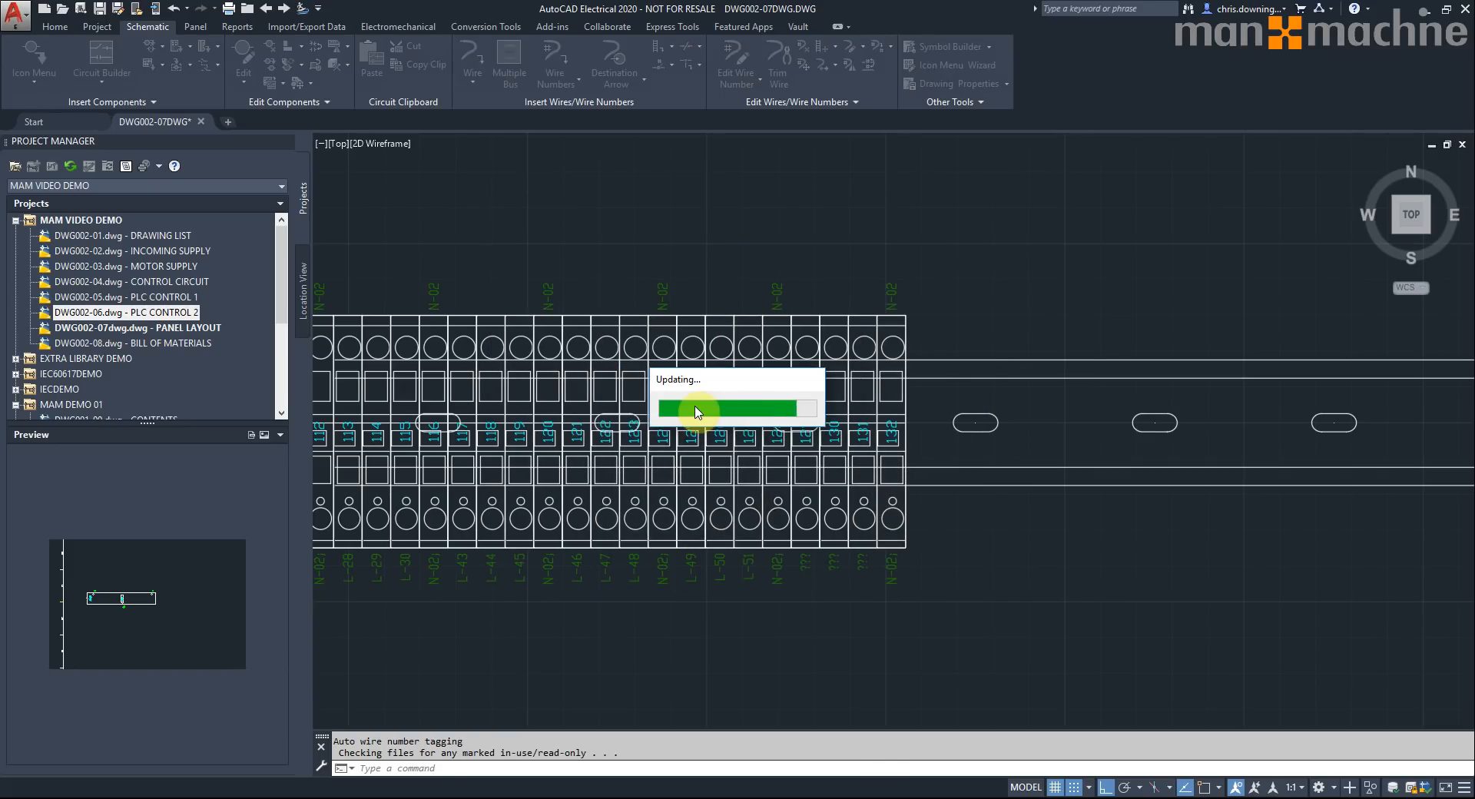
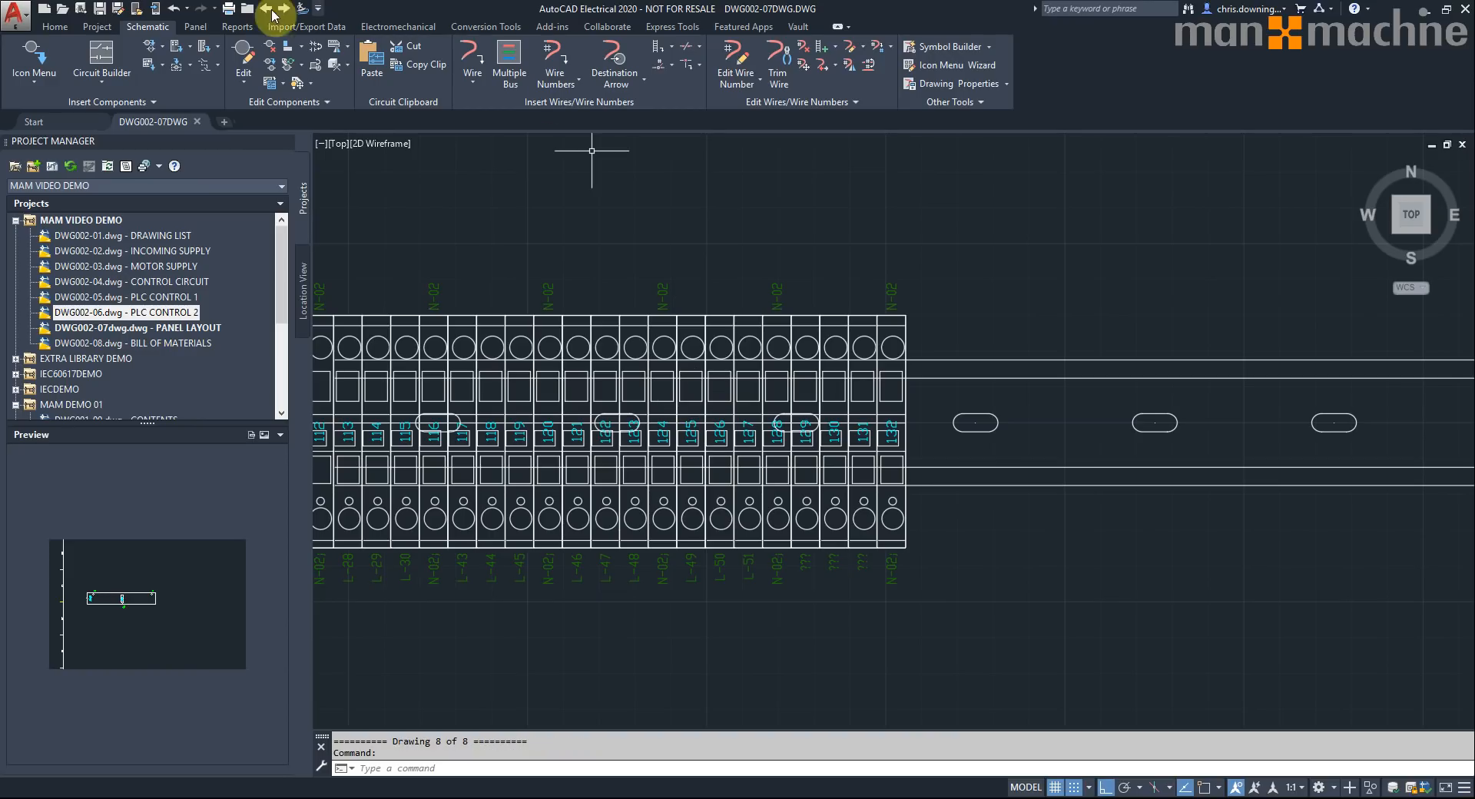
# - Reload terminal strip -X2 in the Terminal Strip Editor and refresh its graphical layout preview with the new wire numbers
pyautogui.click(195, 27)
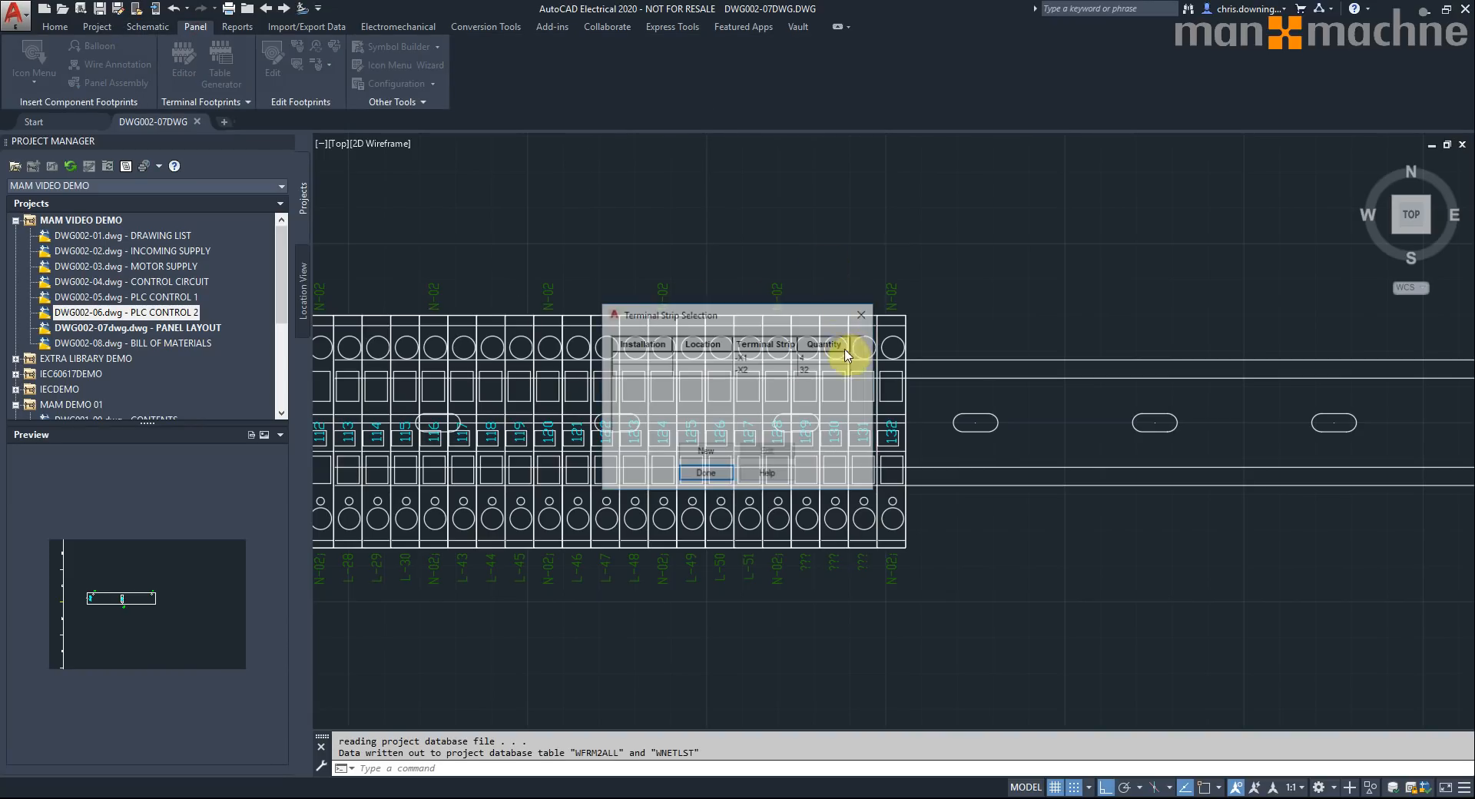
pyautogui.click(826, 369)
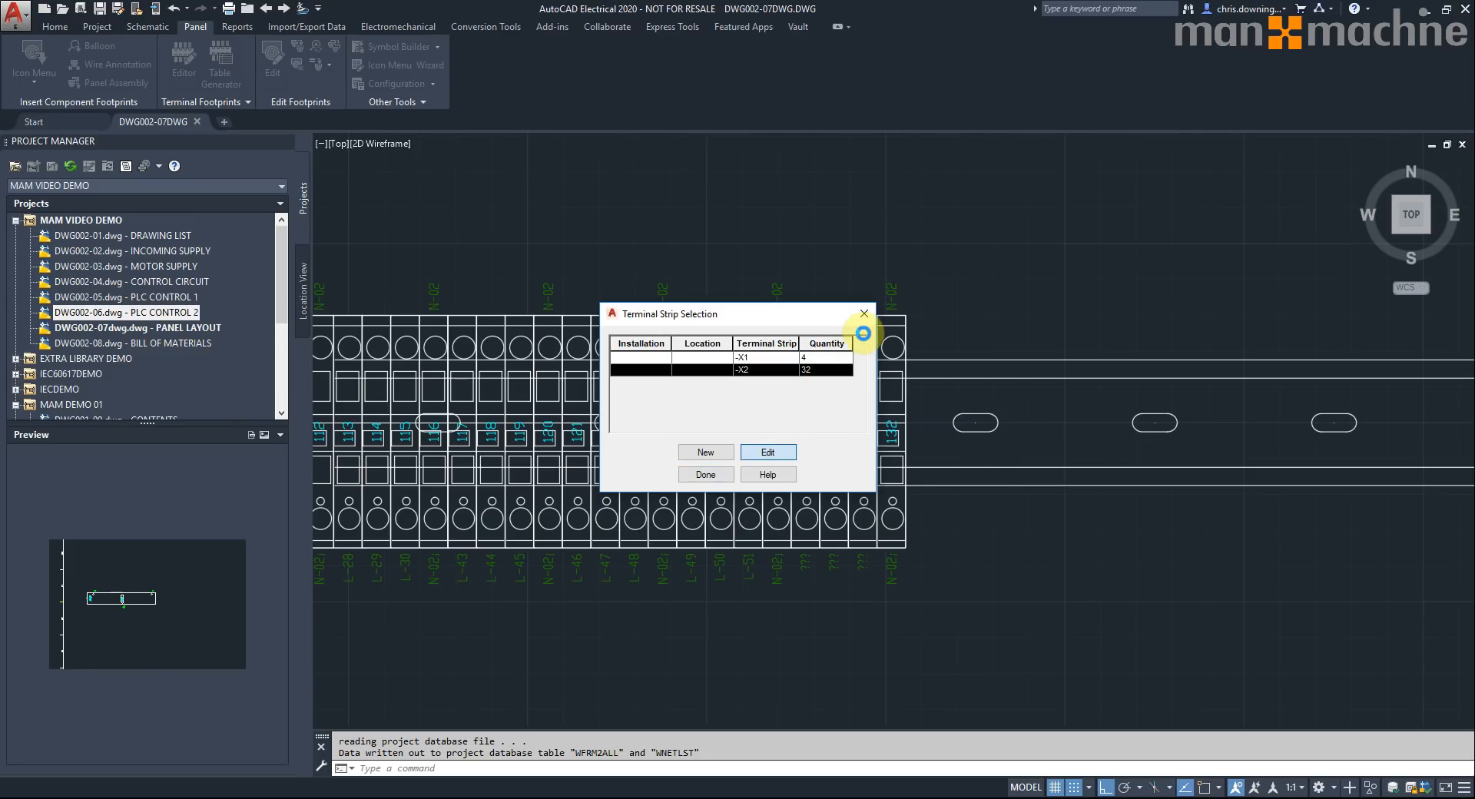
pyautogui.click(639, 237)
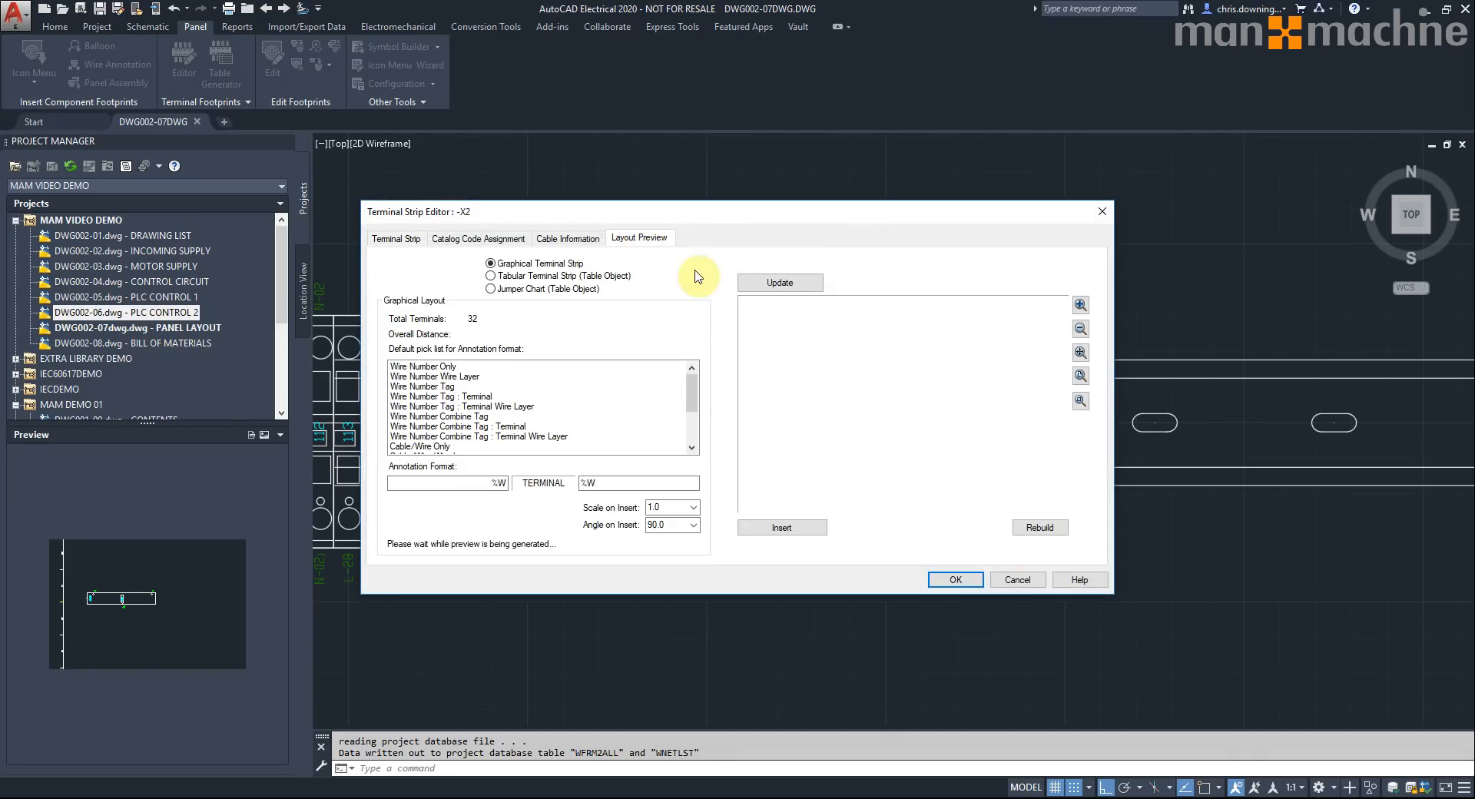
pyautogui.click(777, 283)
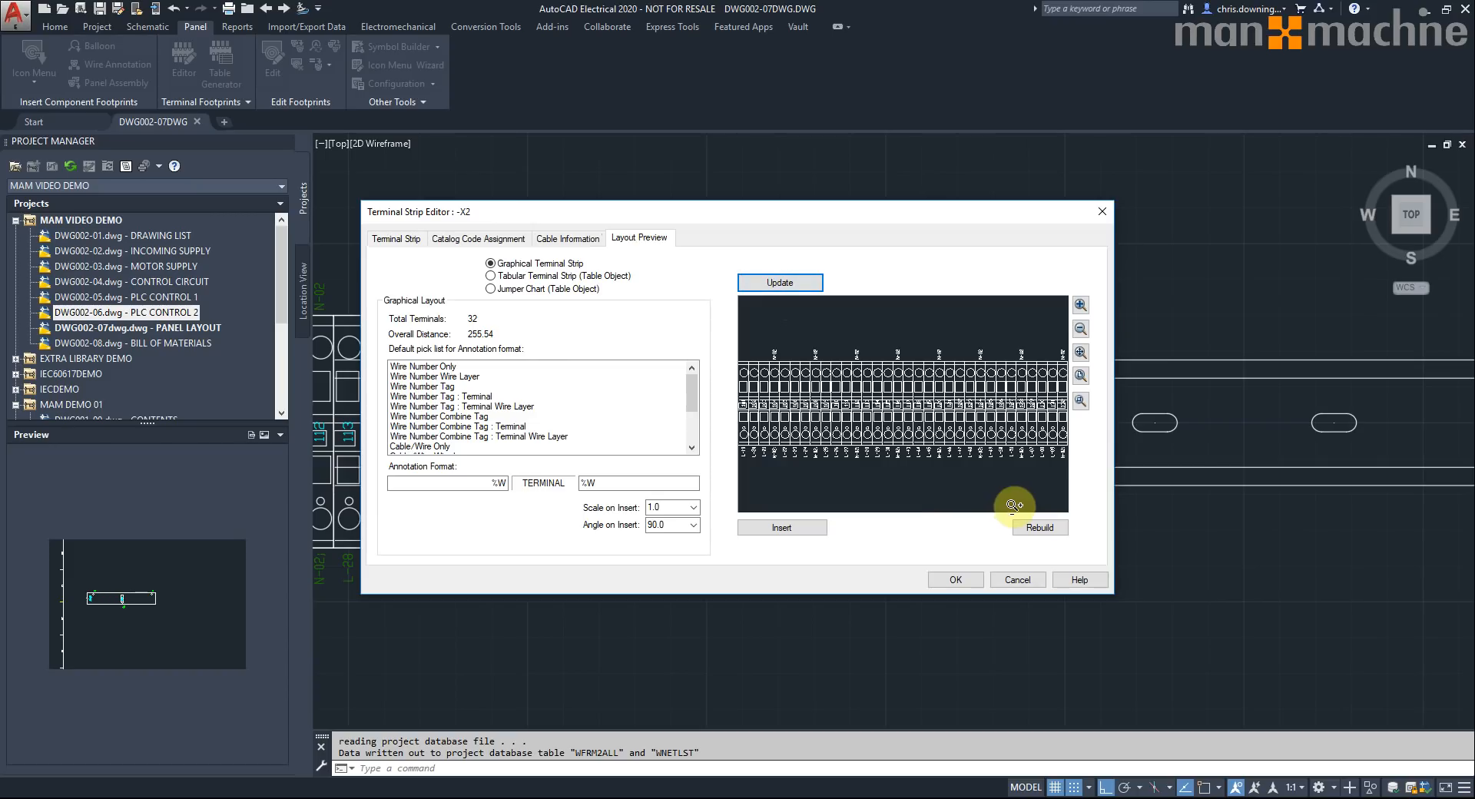
# - Rebuild strip -X2 in the panel layout, close the editor, and bring the whole enclosure into view
pyautogui.click(1033, 528)
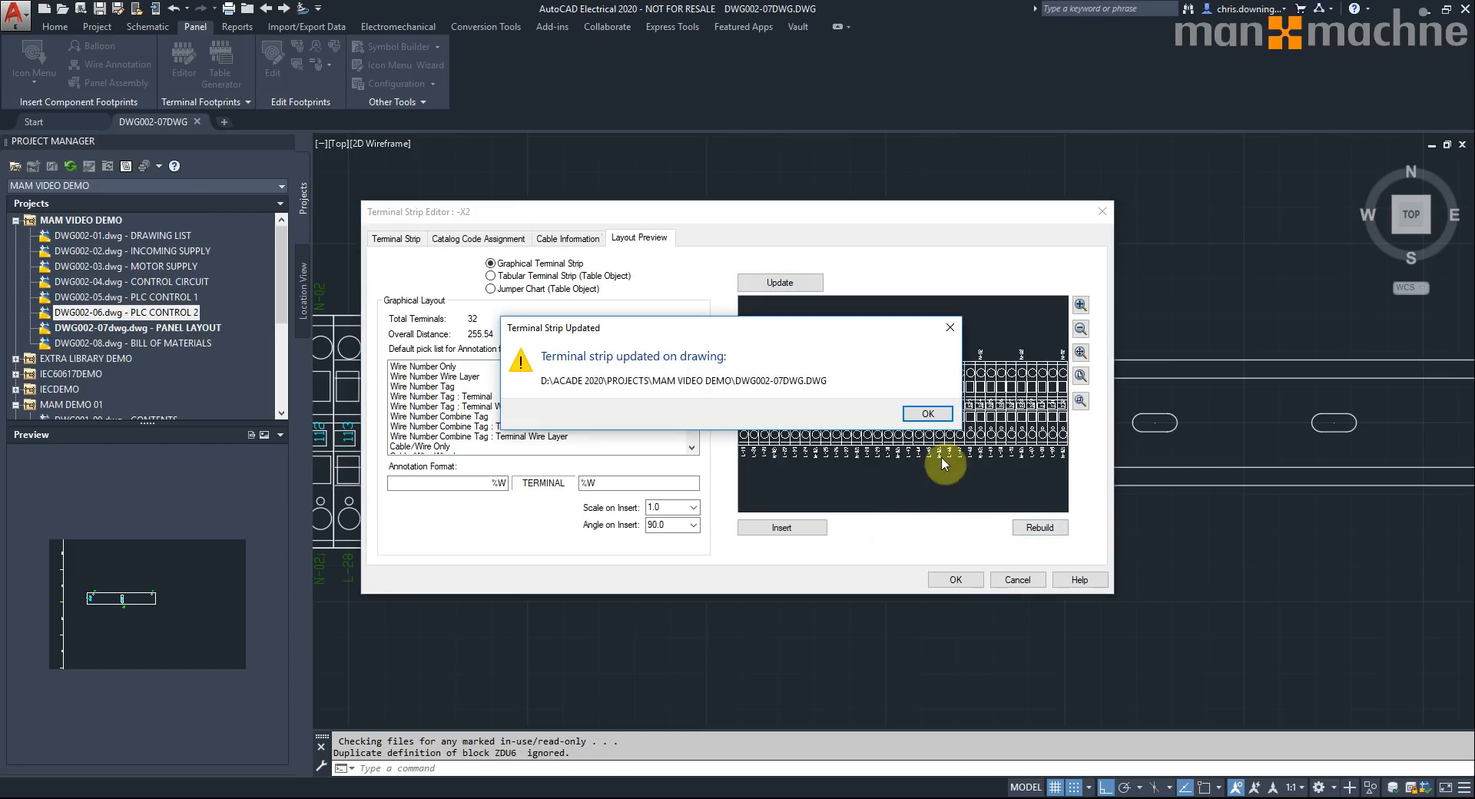
pyautogui.click(927, 413)
pyautogui.click(954, 579)
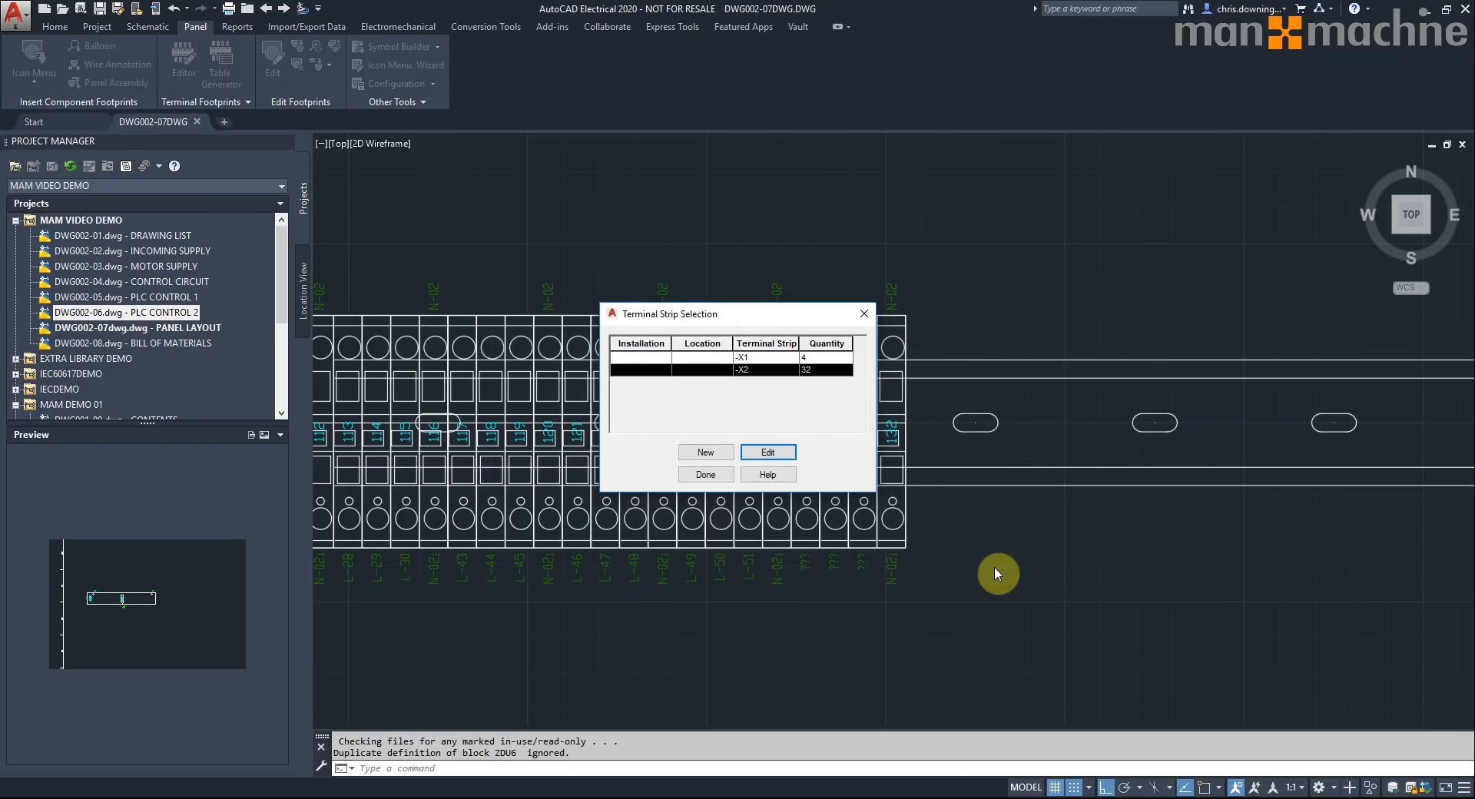
pyautogui.click(710, 474)
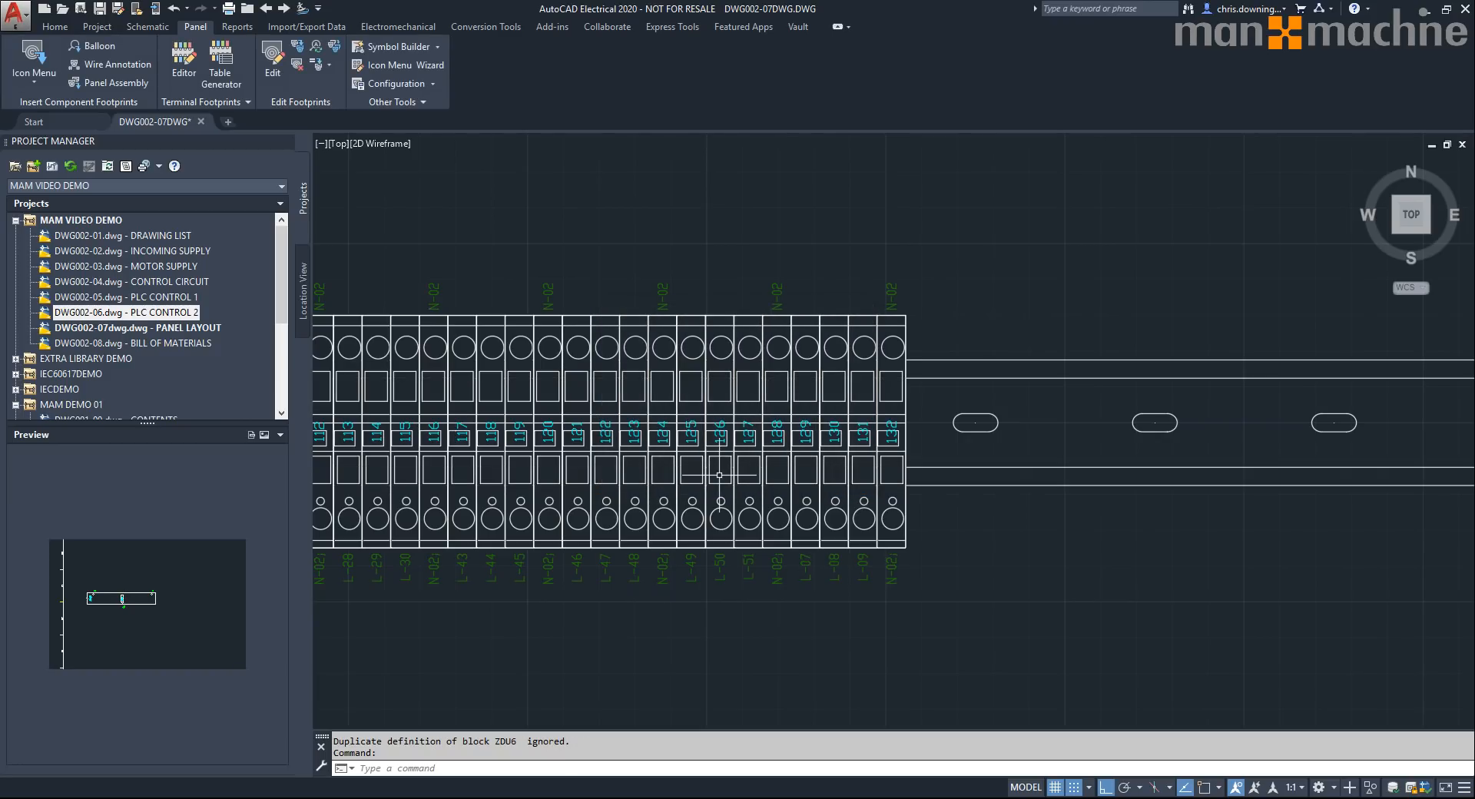
pyautogui.middleClick(784, 274)
pyautogui.middleClick(783, 274)
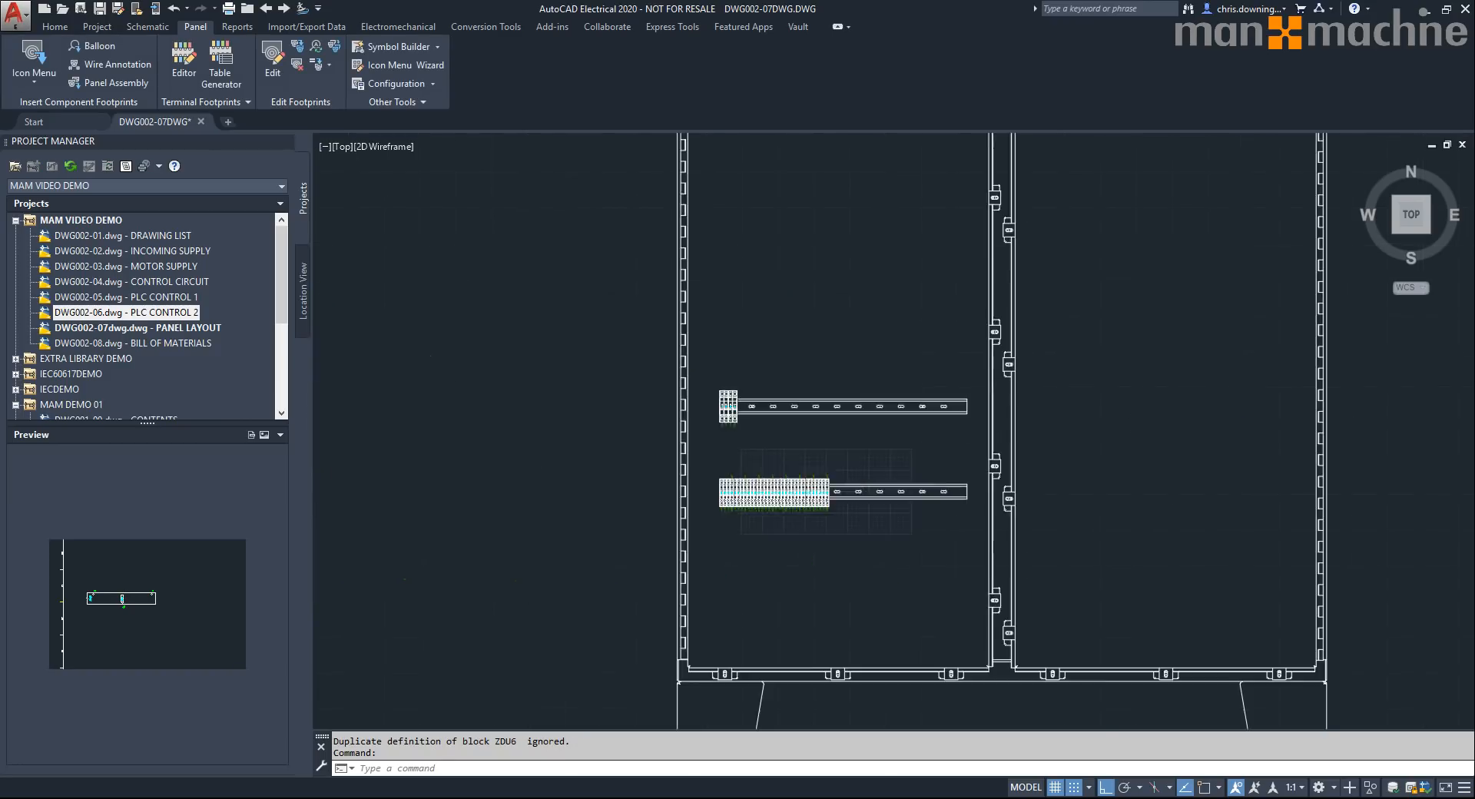
pyautogui.click(98, 26)
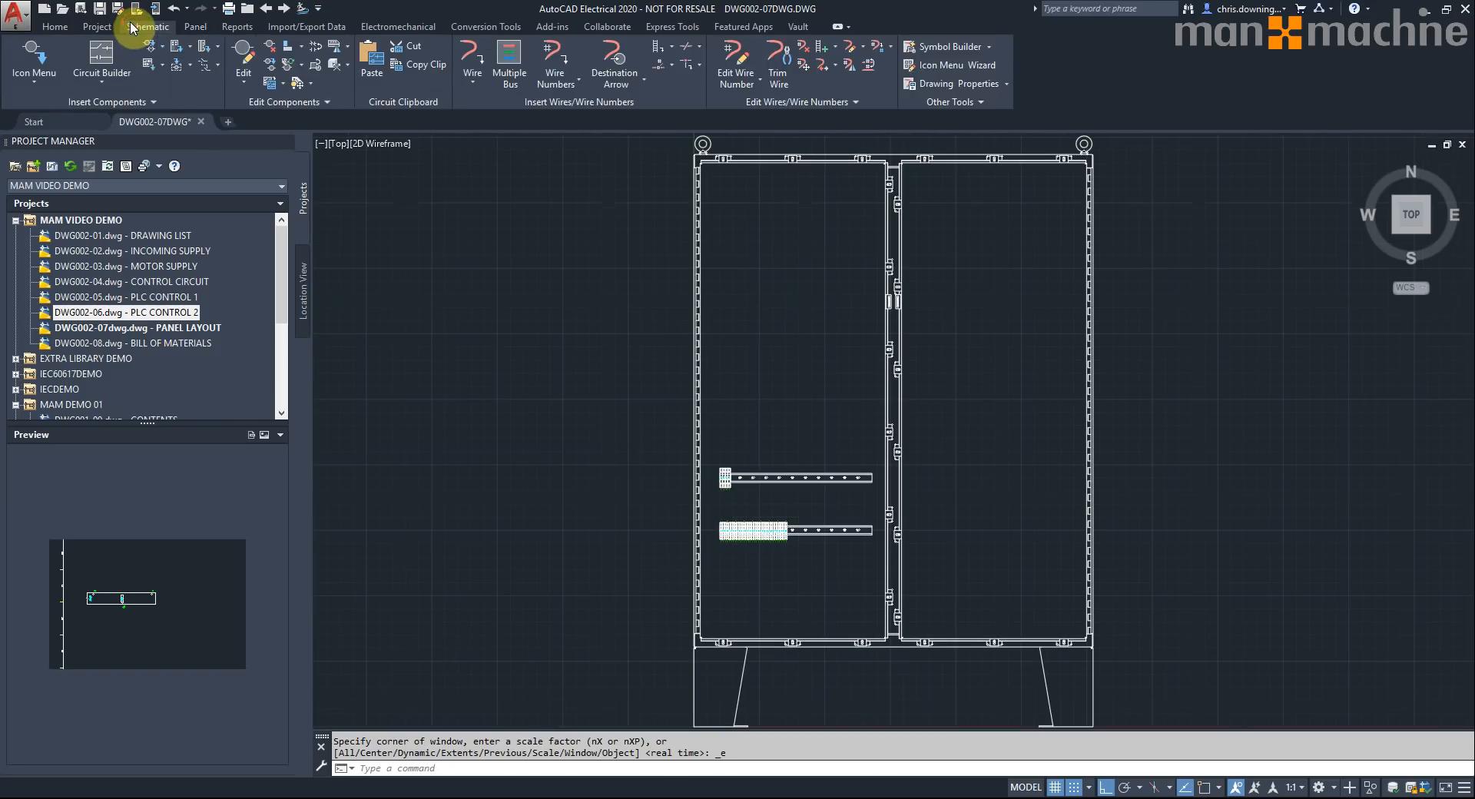
pyautogui.click(195, 28)
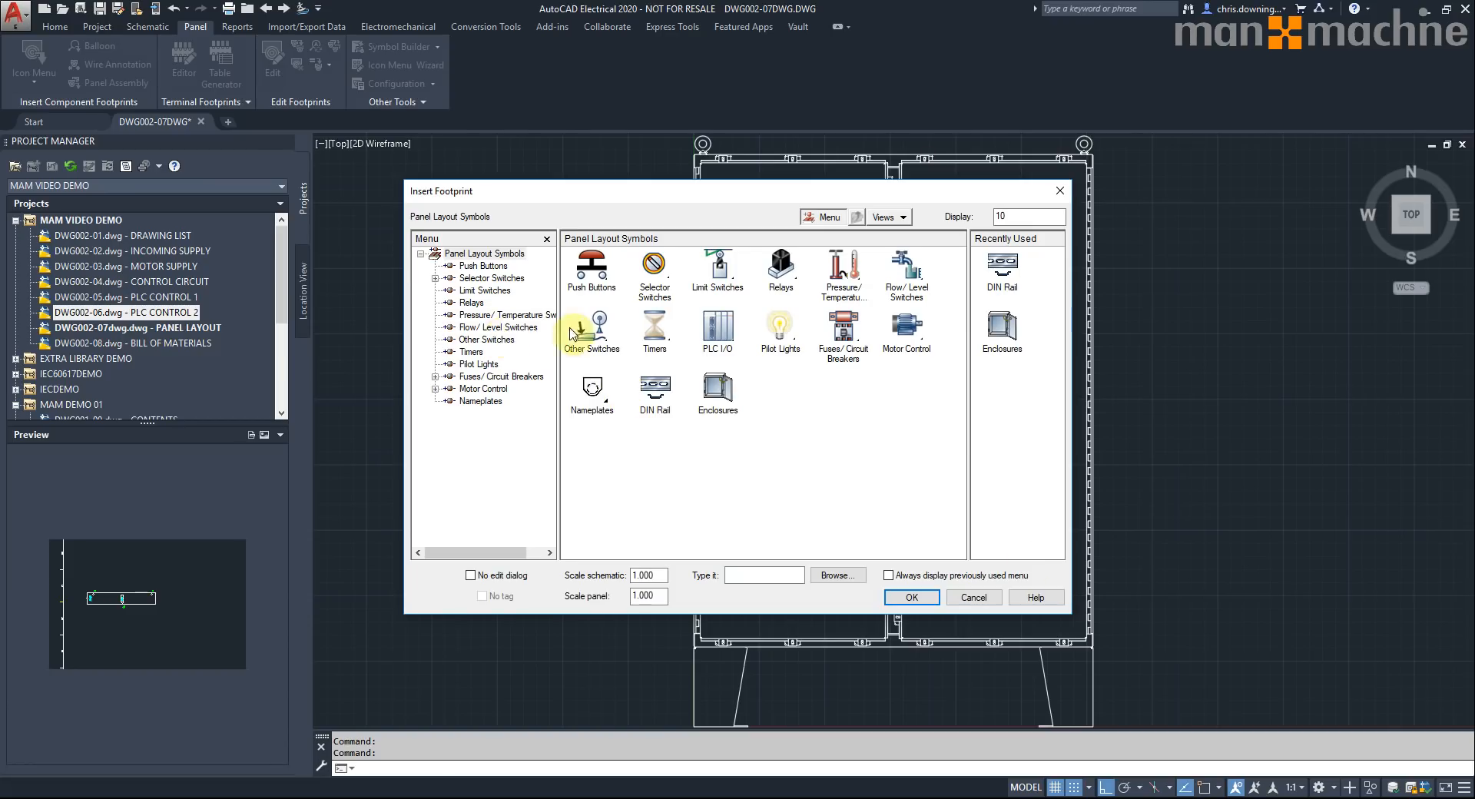
pyautogui.click(972, 597)
# - Extract the schematic component list for panel insertion from all project drawings and all location codes
pyautogui.click(56, 115)
pyautogui.click(71, 146)
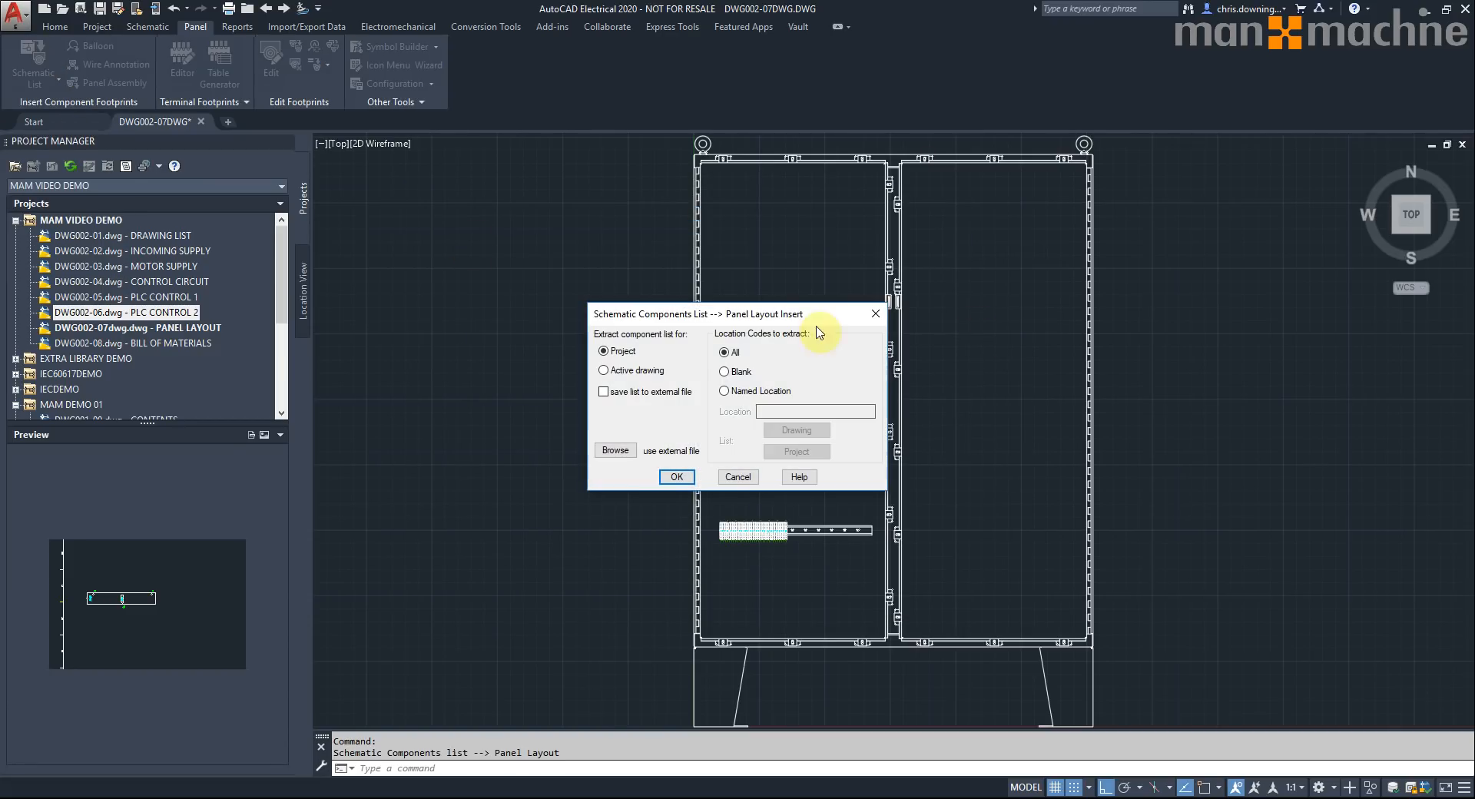
pyautogui.click(676, 477)
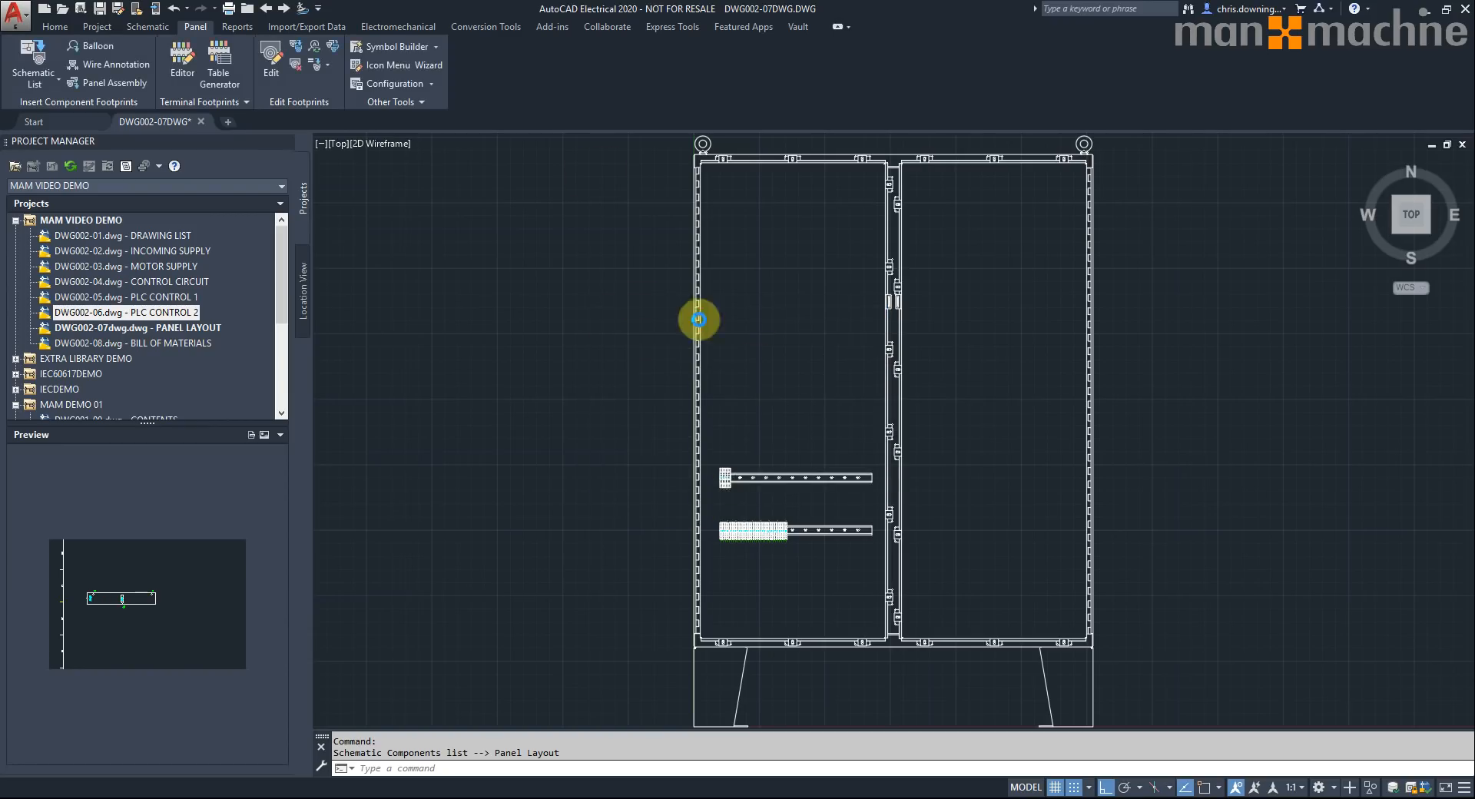
pyautogui.click(520, 400)
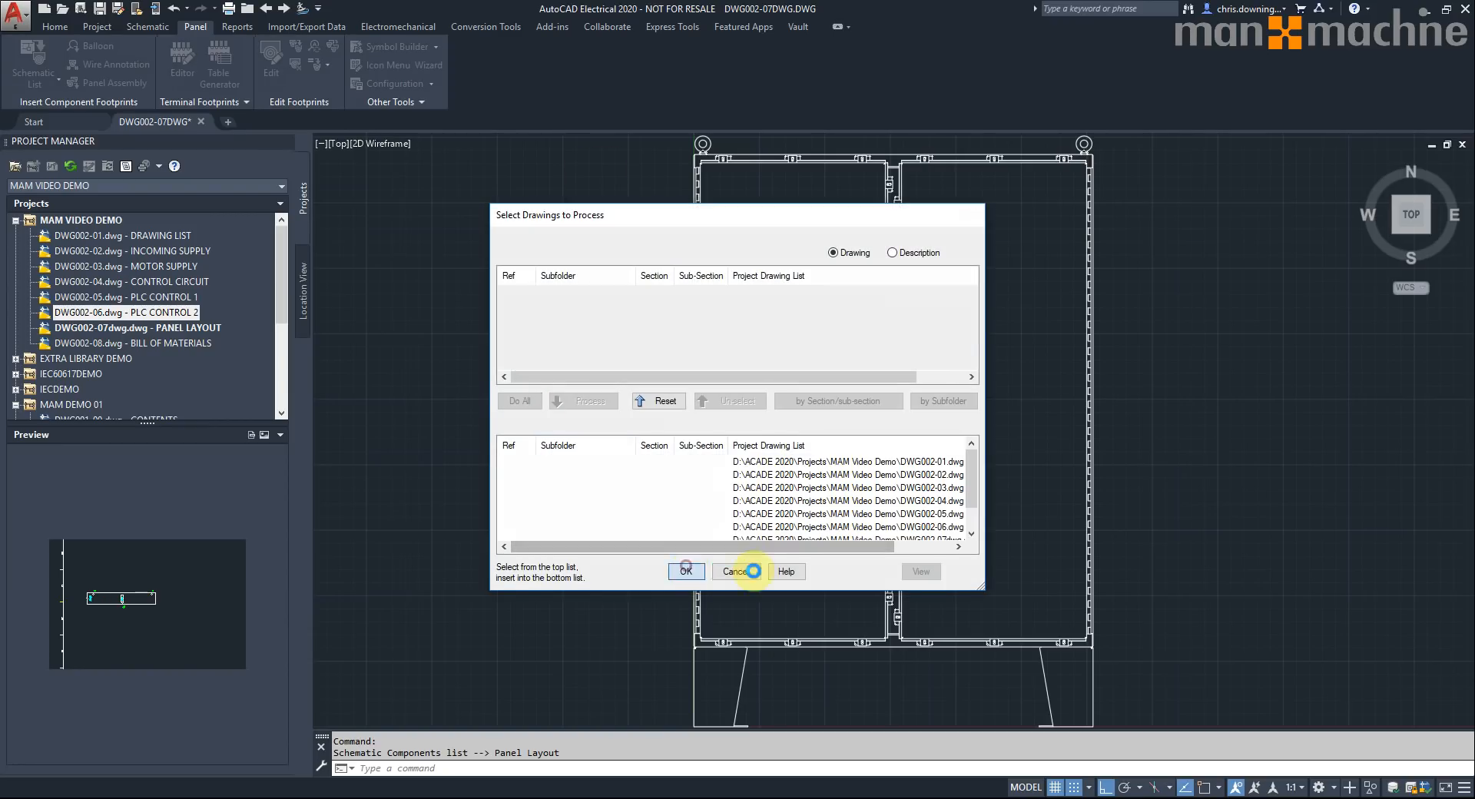
pyautogui.click(686, 571)
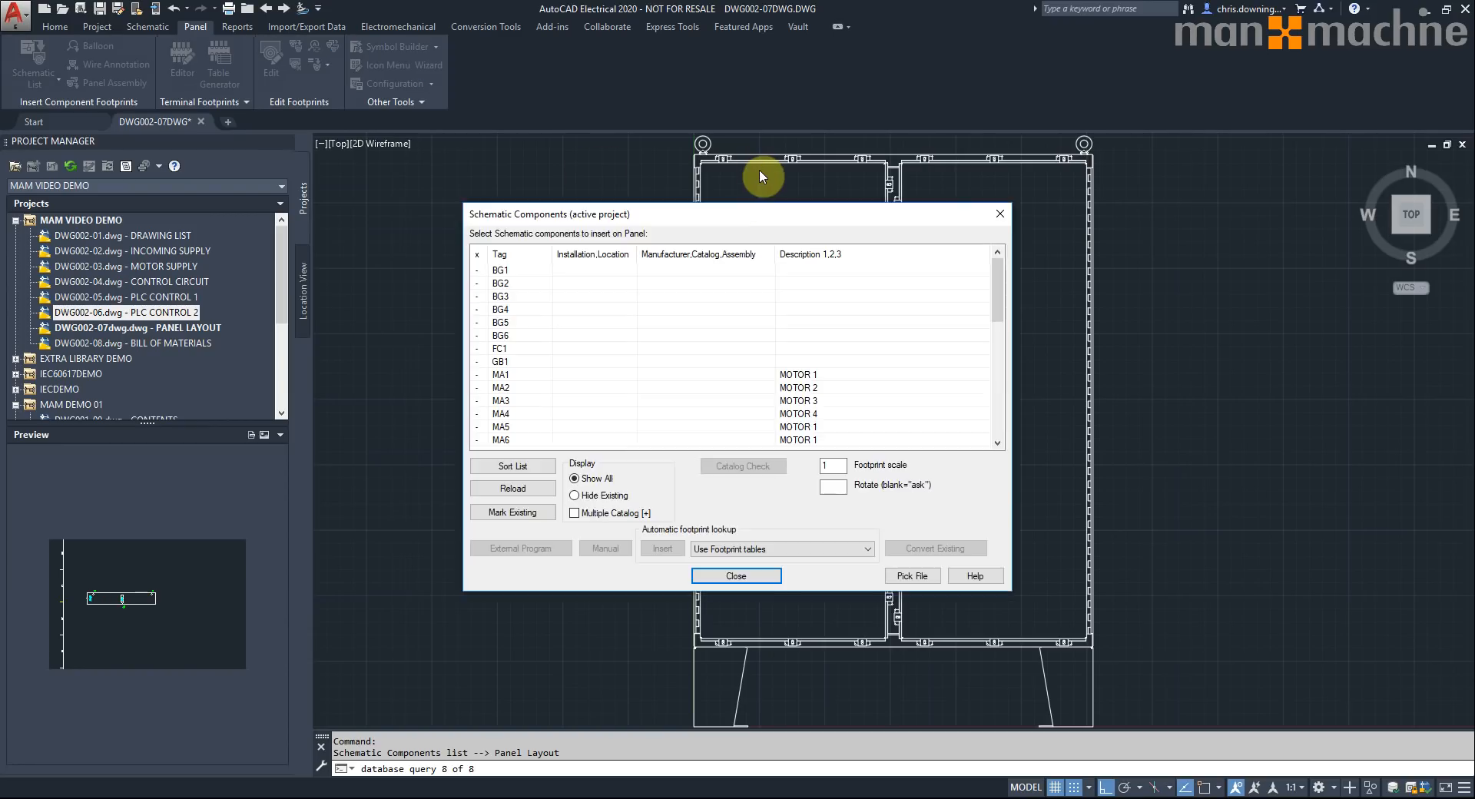
pyautogui.scroll(-5, 806, 290)
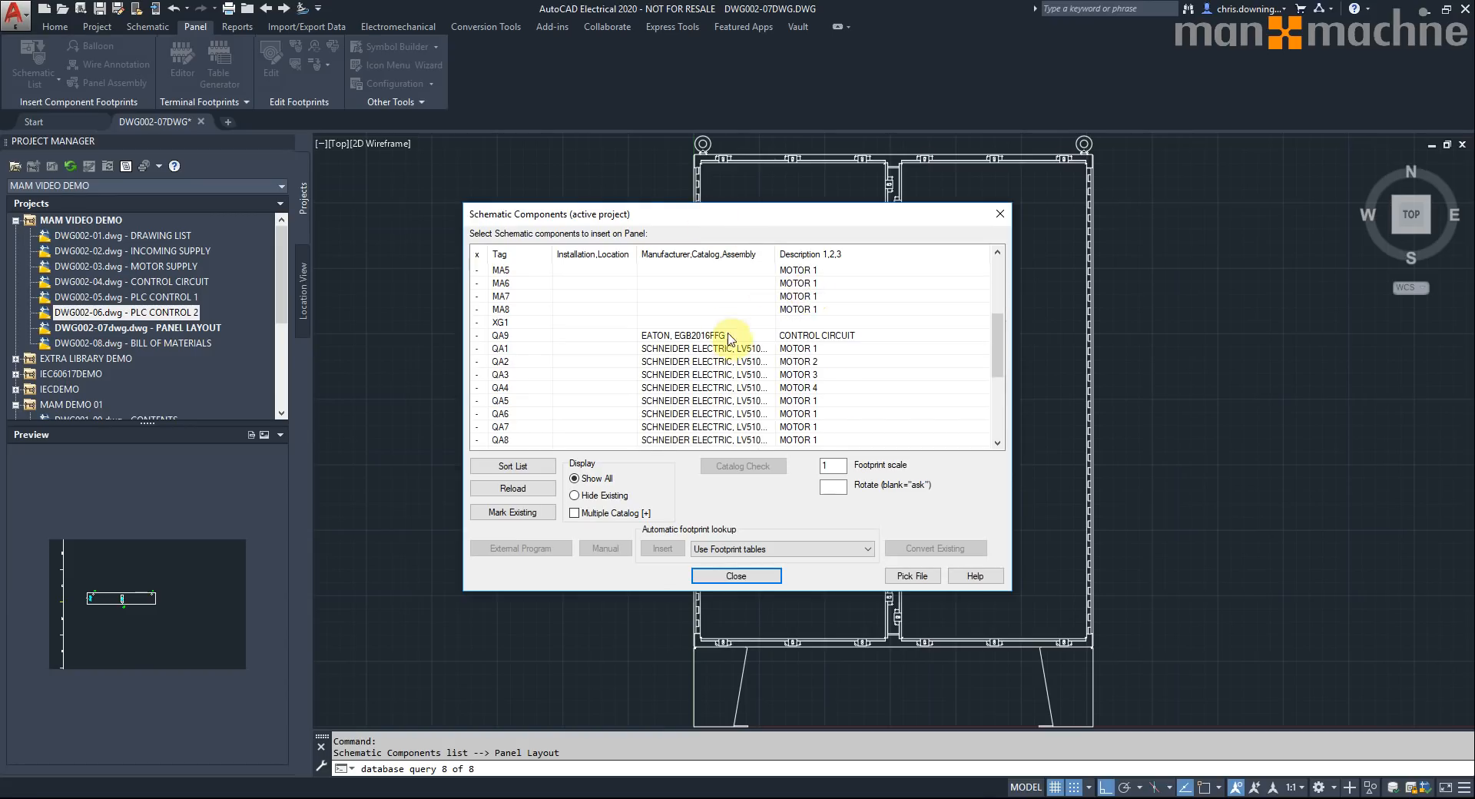
pyautogui.scroll(-1, 715, 338)
pyautogui.click(719, 309)
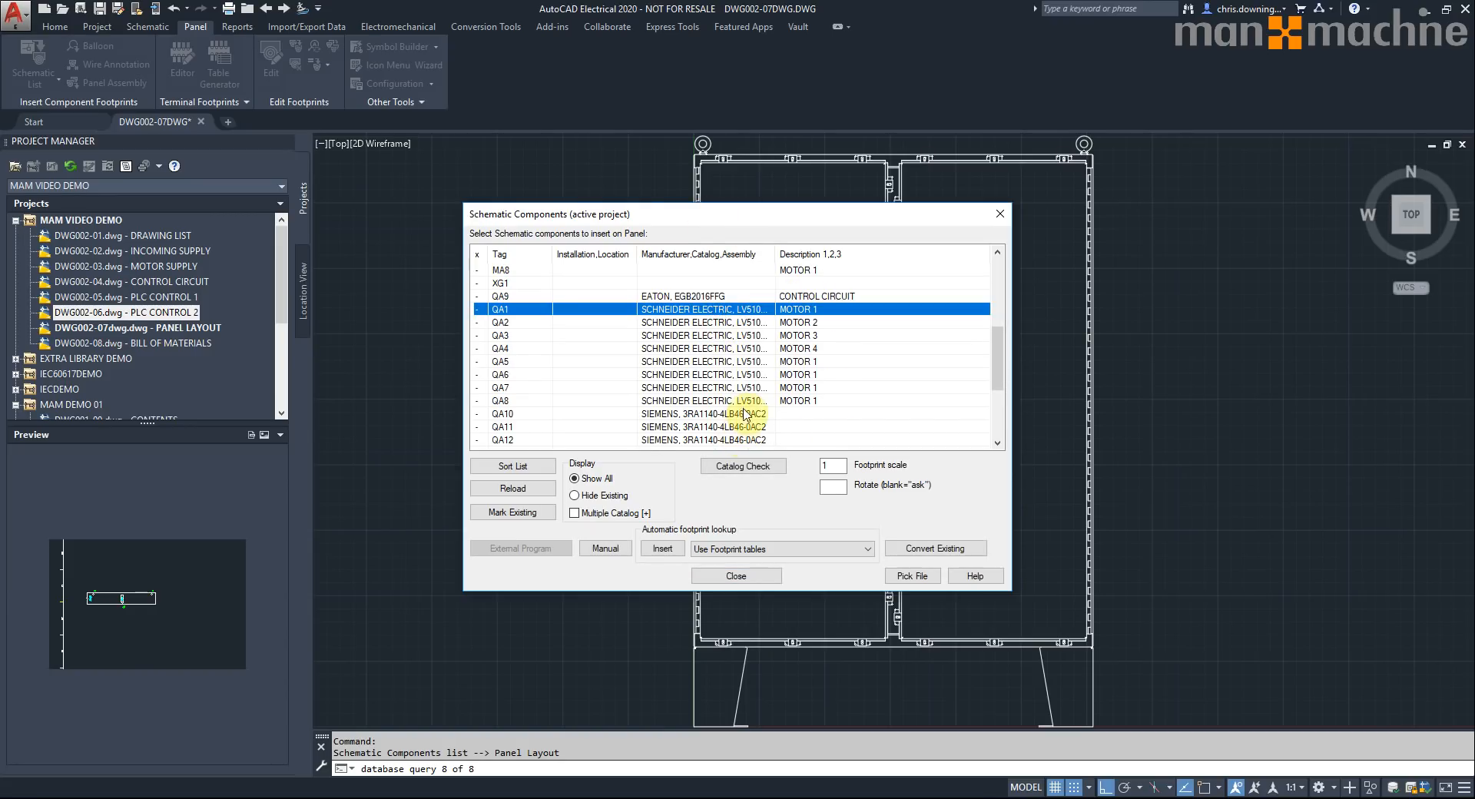
pyautogui.keyDown('shift'); pyautogui.click(749, 400); pyautogui.keyUp('shift')
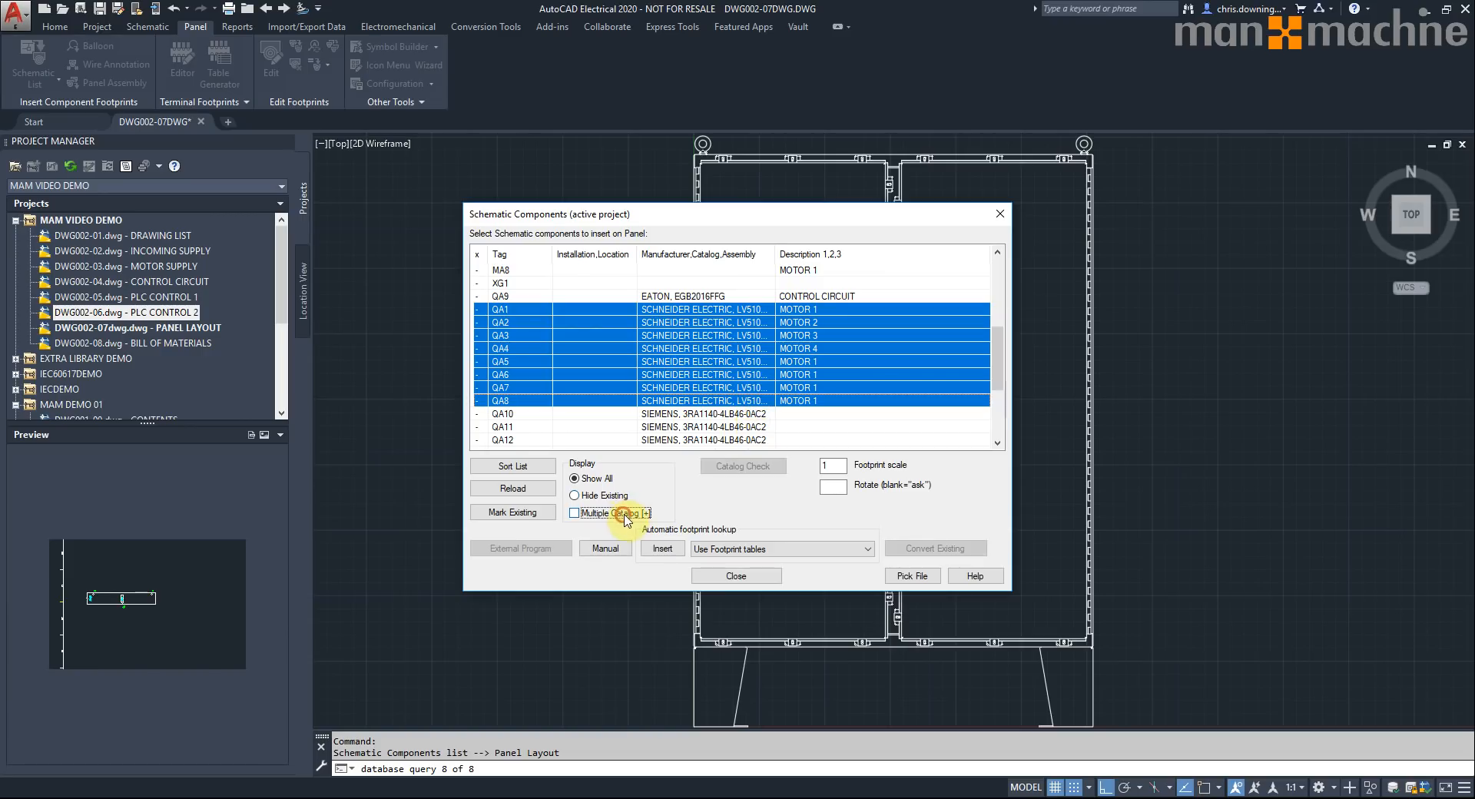
pyautogui.click(576, 513)
pyautogui.scroll(-2, 666, 388)
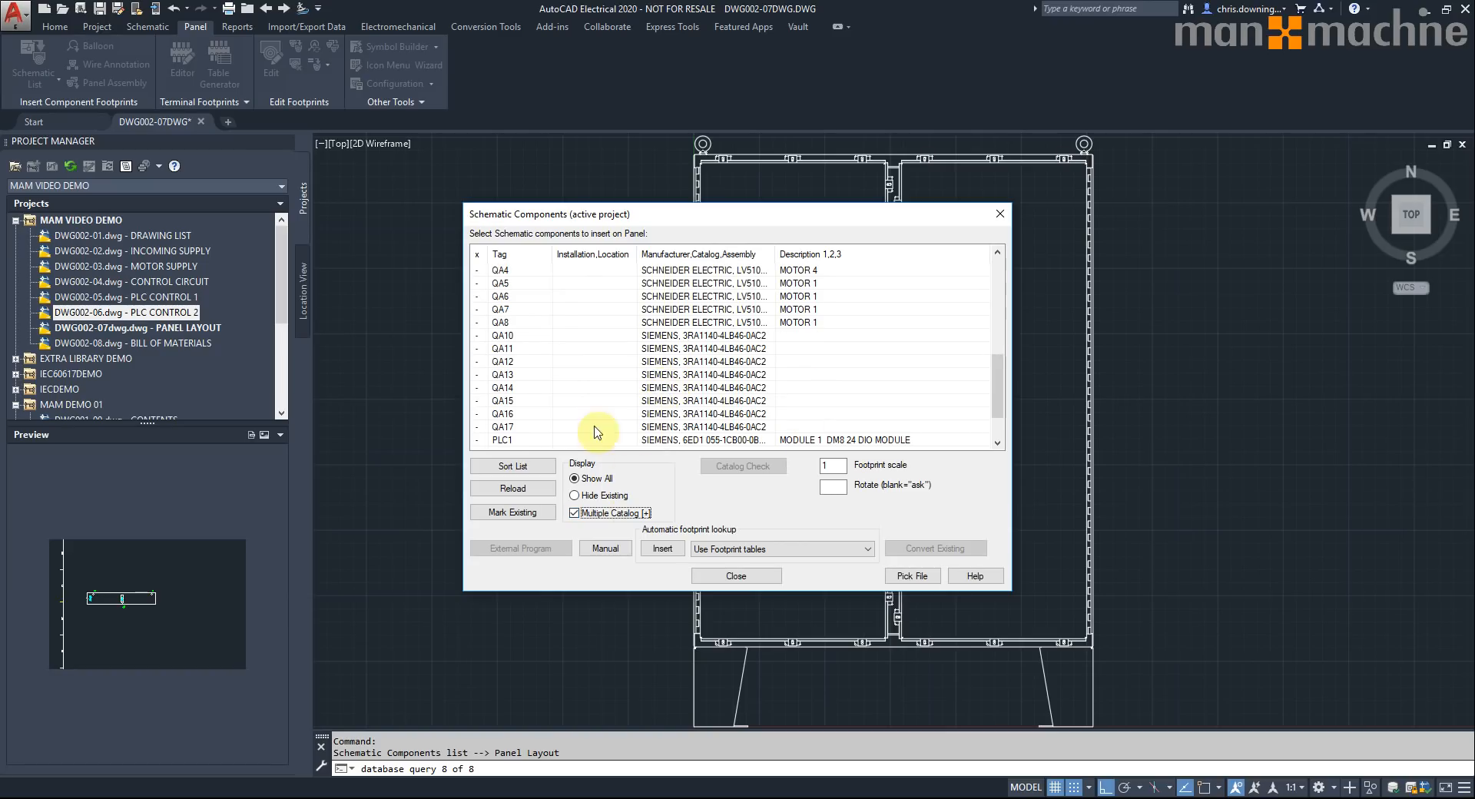
pyautogui.click(612, 521)
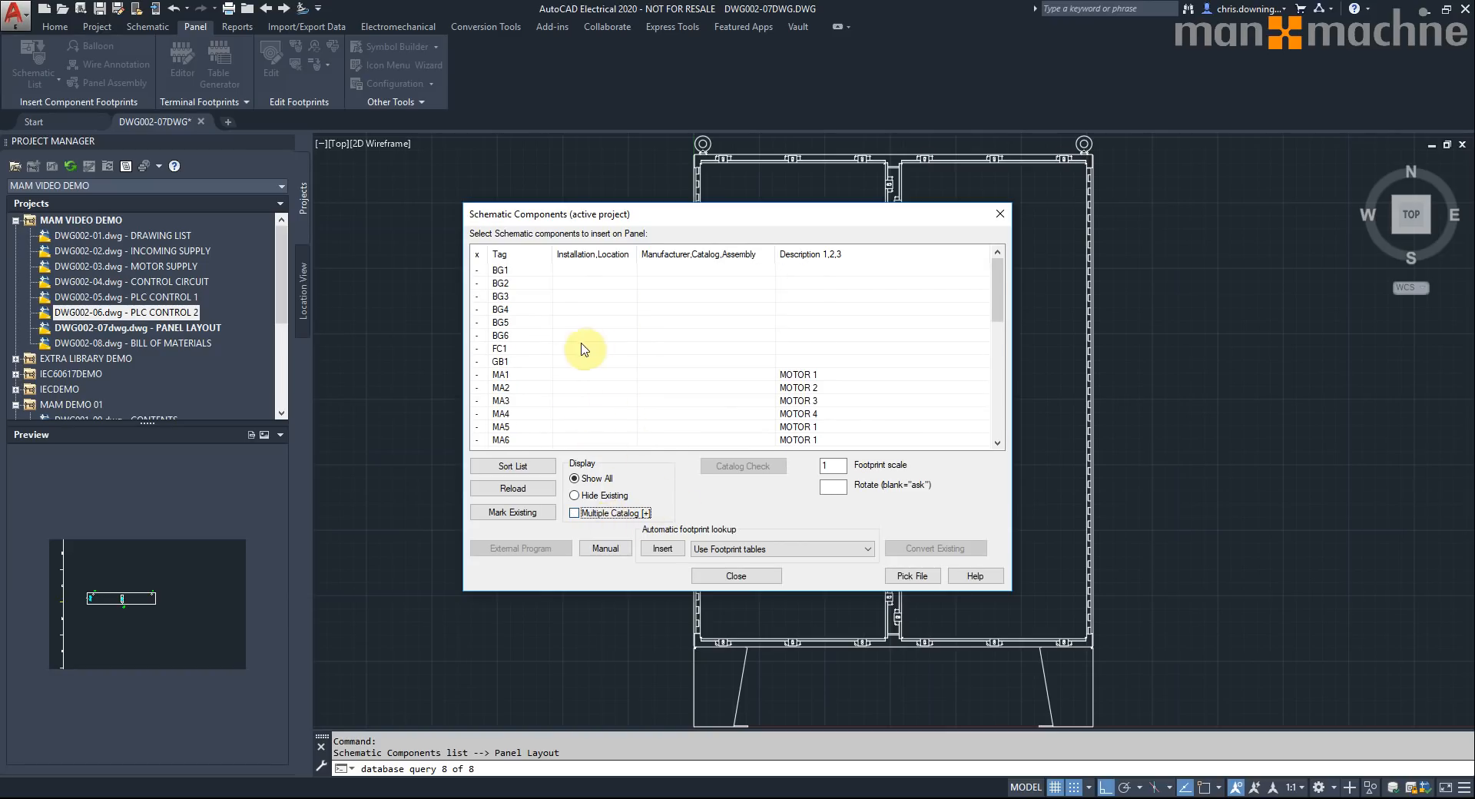
# - Choose components QA1 to QA8 for footprint insertion with uniform spacing of X 105 and Y 0, suppressing edit dialogs and prompts
pyautogui.scroll(-3, 596, 343)
pyautogui.scroll(-1, 655, 355)
pyautogui.click(722, 309)
pyautogui.keyDown('shift'); pyautogui.click(707, 400); pyautogui.keyUp('shift')
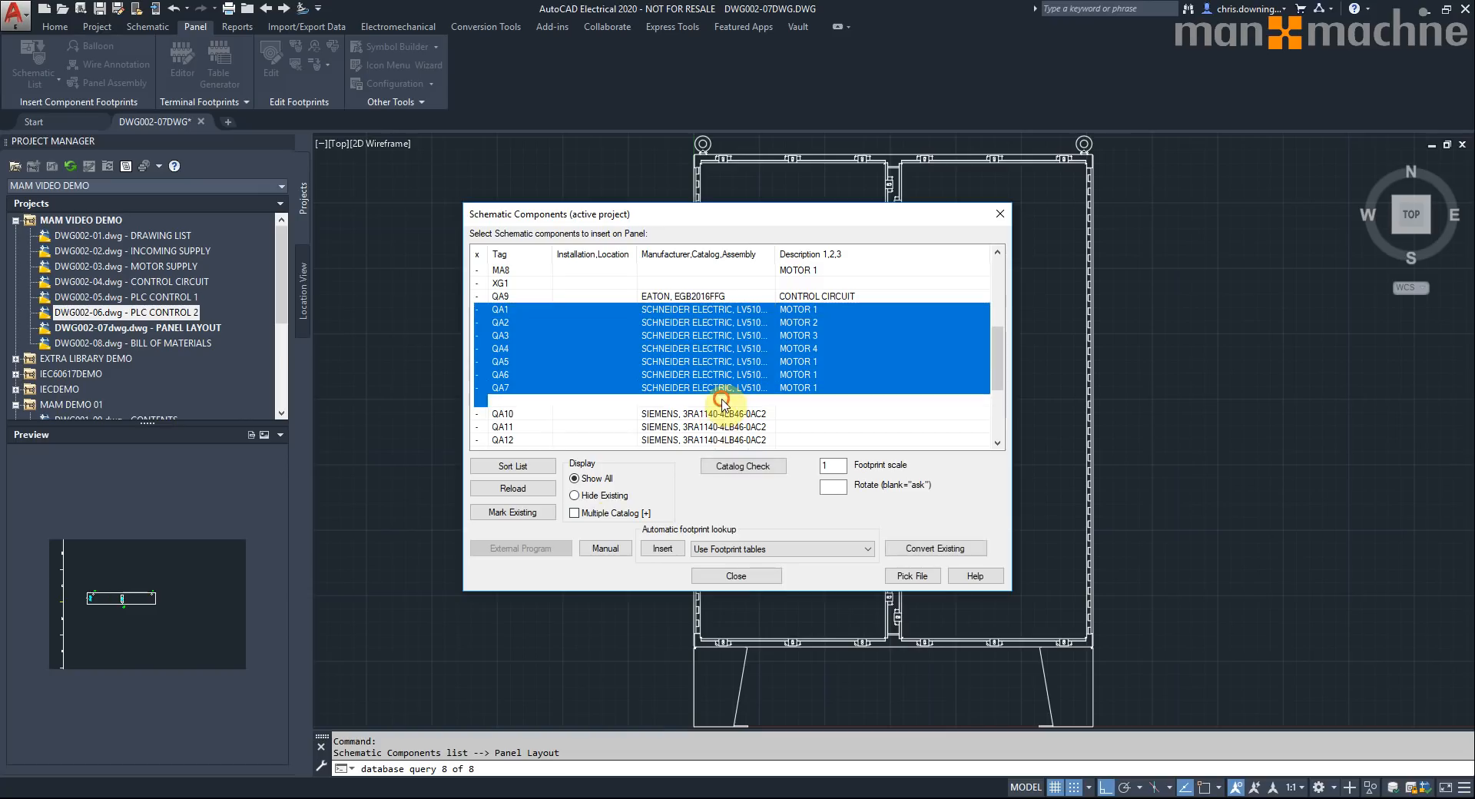
pyautogui.click(662, 550)
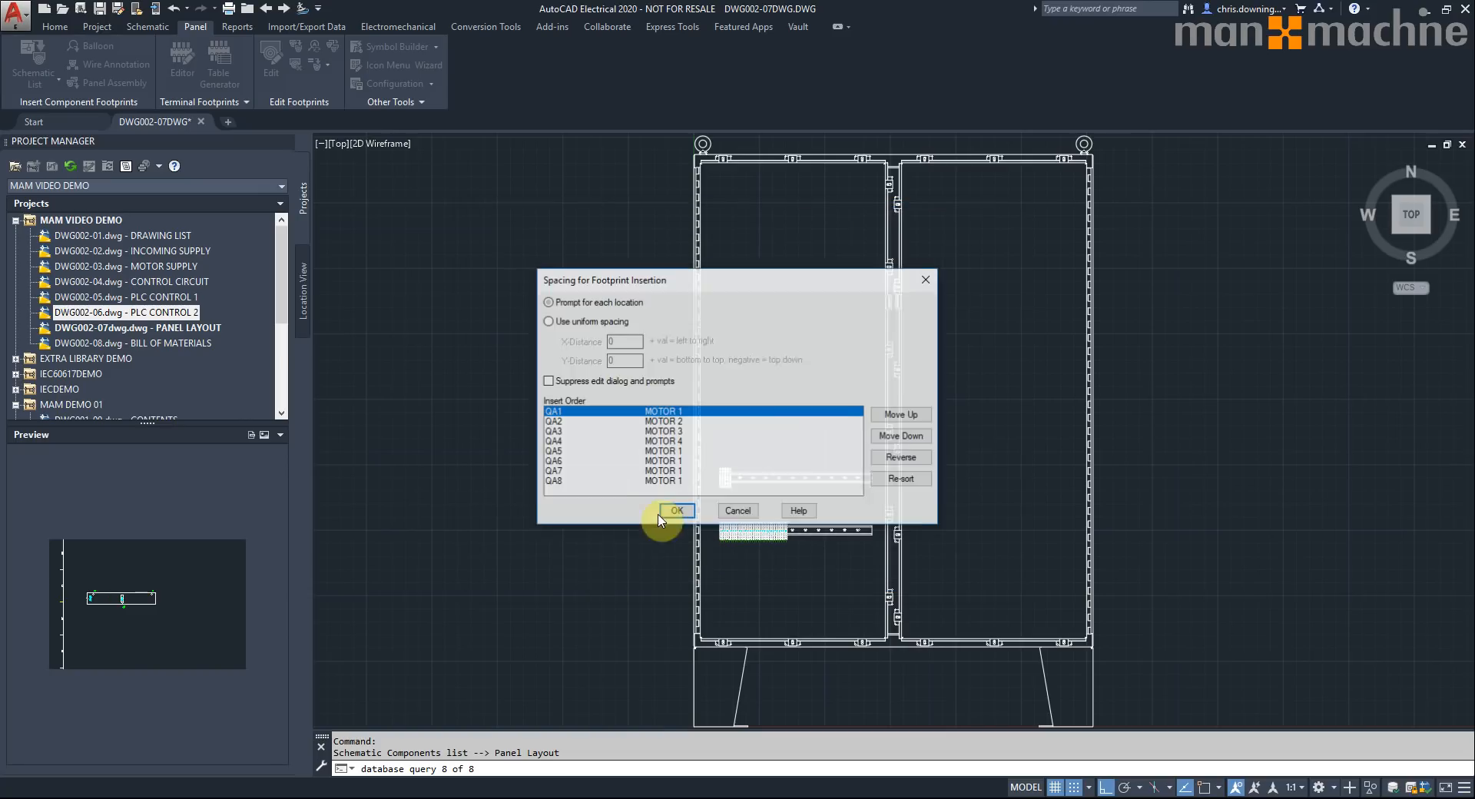
pyautogui.click(565, 322)
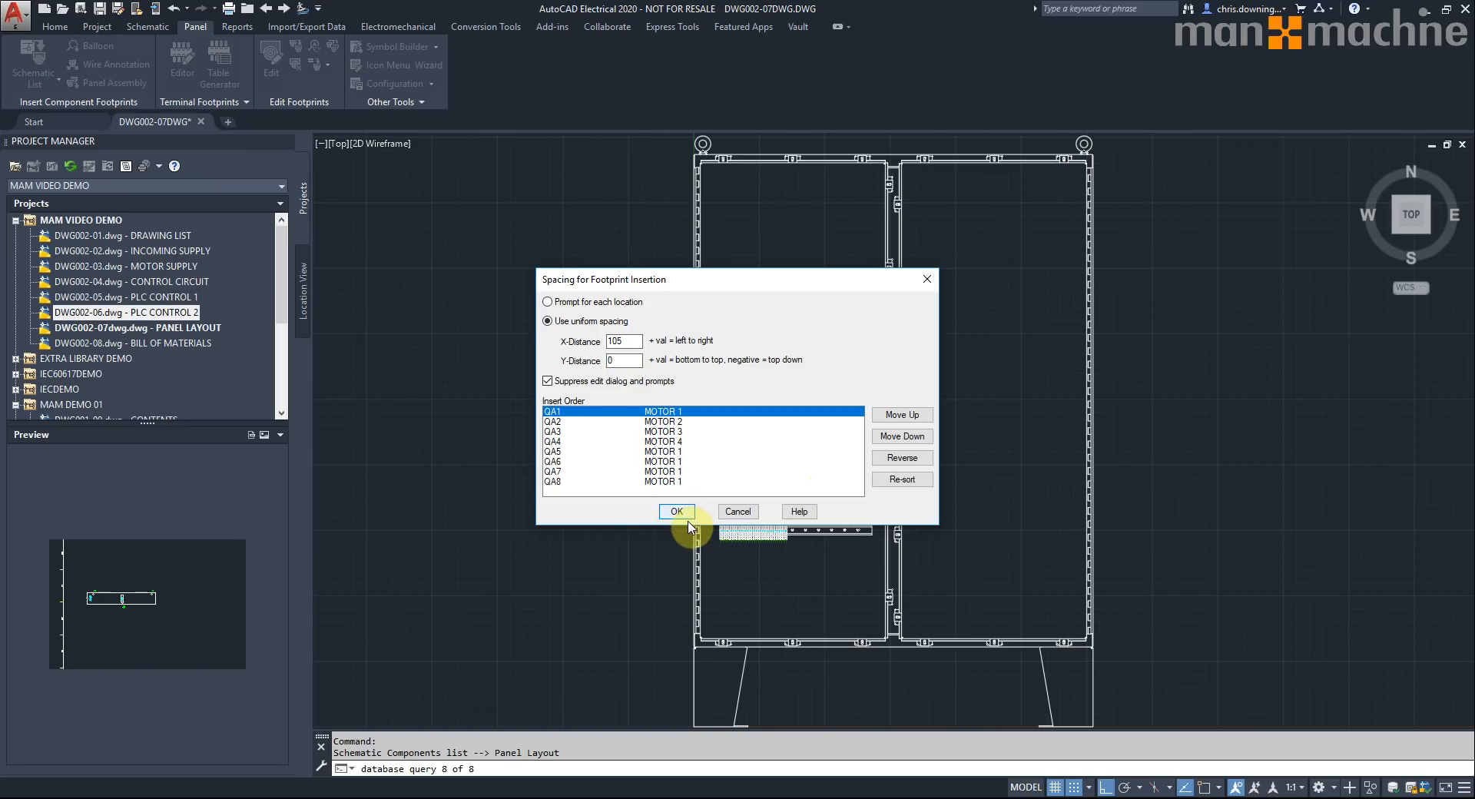
pyautogui.keyDown('shift'); pyautogui.click(665, 441); pyautogui.keyUp('shift')
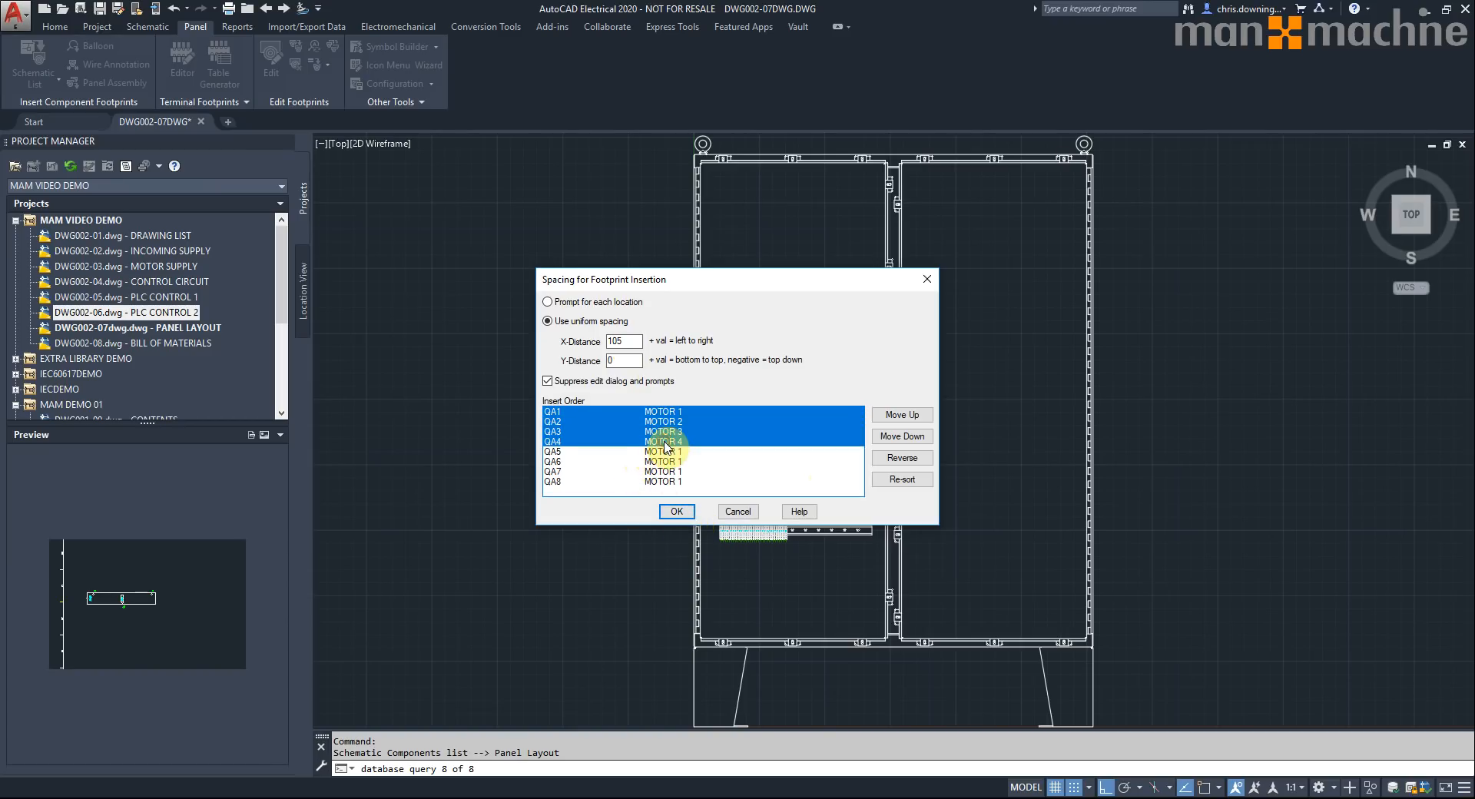
pyautogui.click(679, 512)
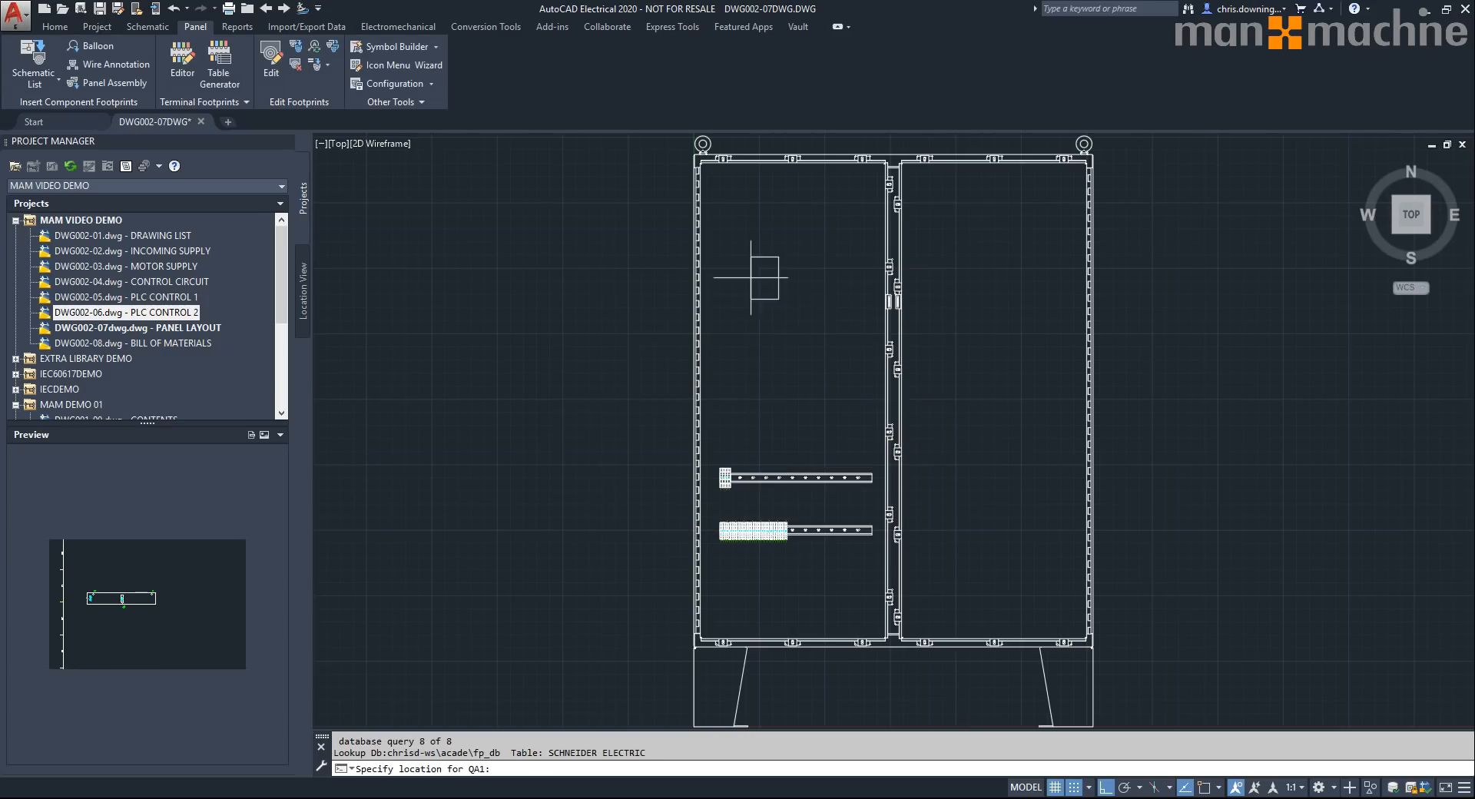
# - Place the row of QA1 to QA8 footprints starting near the enclosure's upper left side, and close the component list
pyautogui.scroll(5, 722, 266)
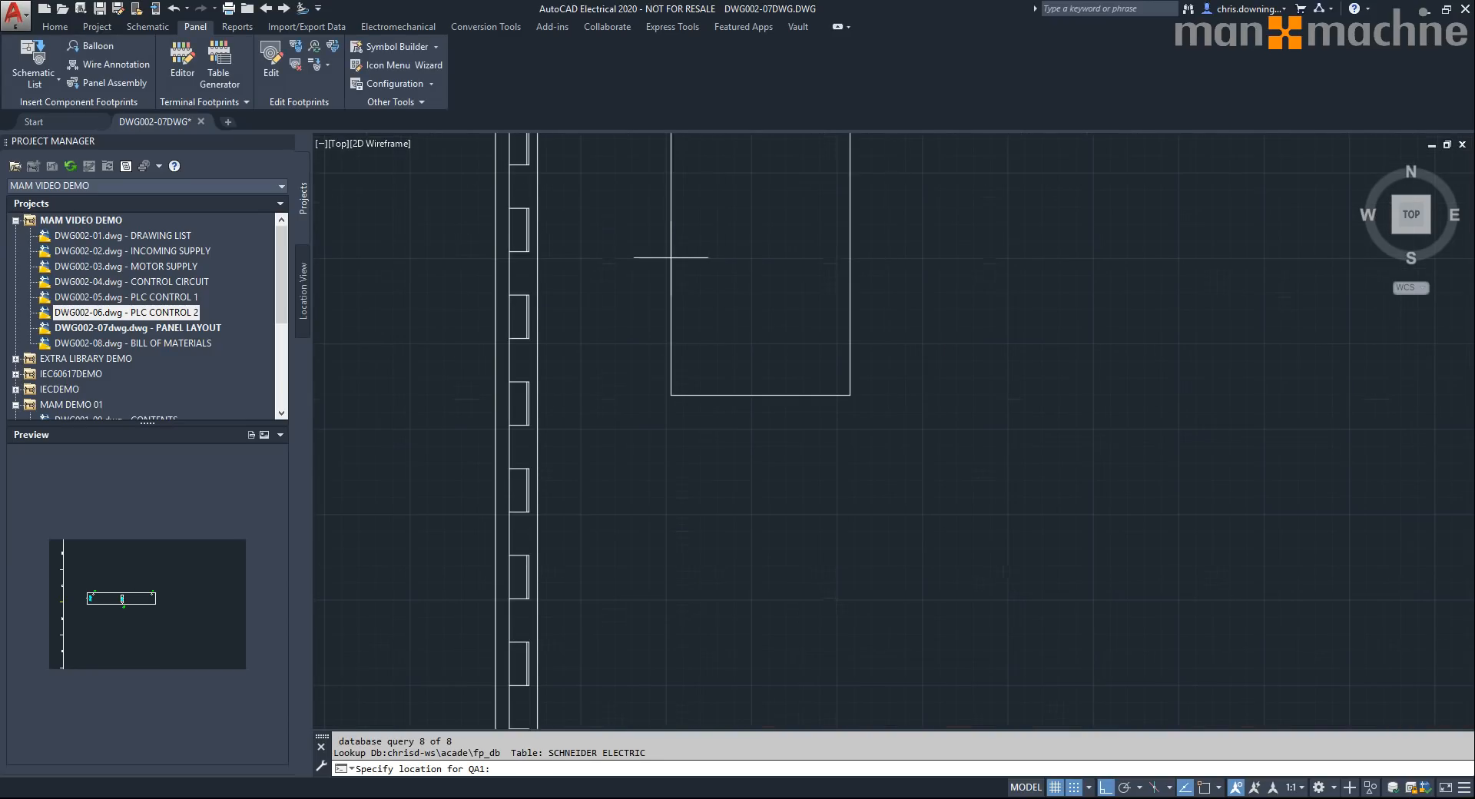
pyautogui.click(746, 369)
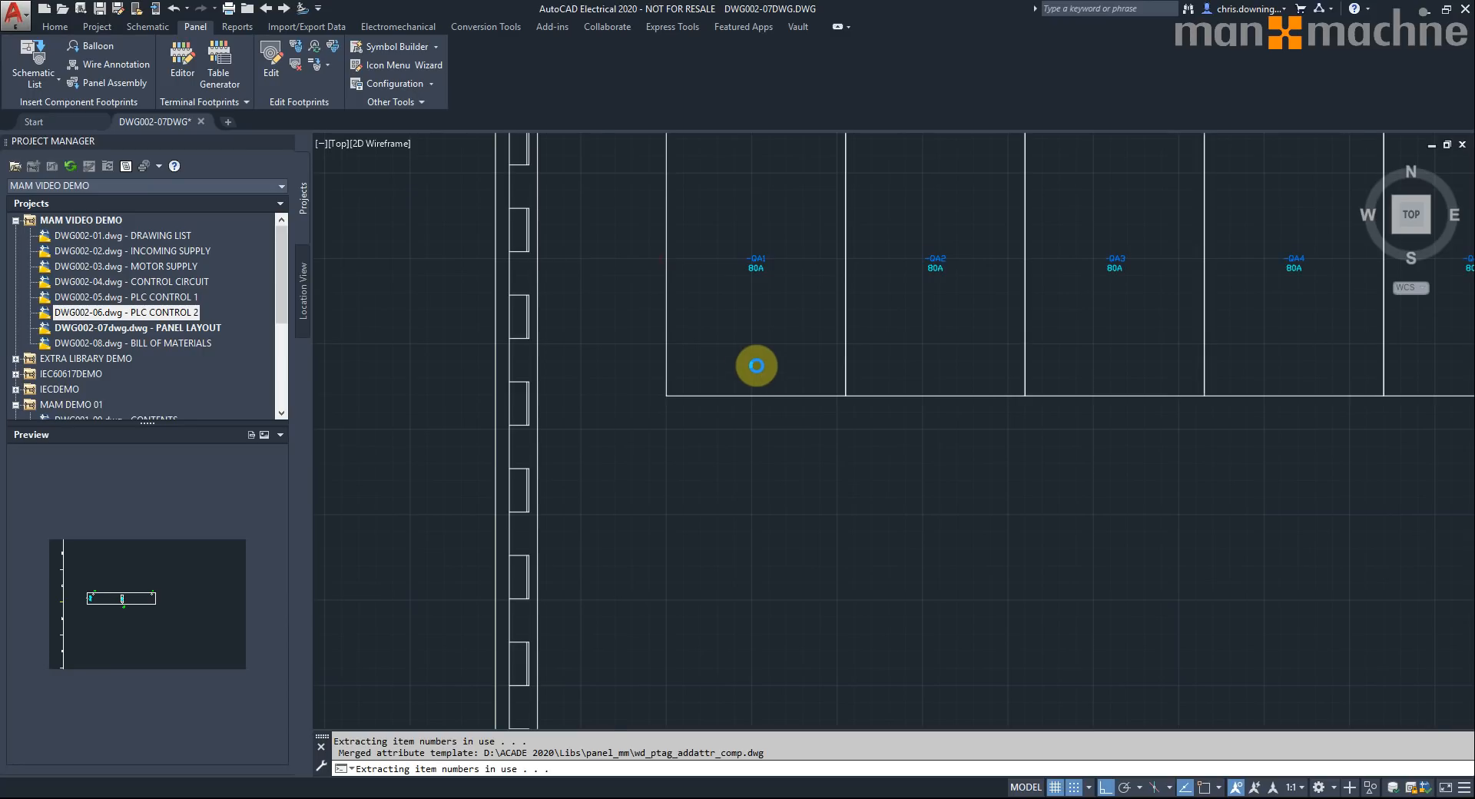
pyautogui.scroll(-2, 756, 366)
pyautogui.click(737, 577)
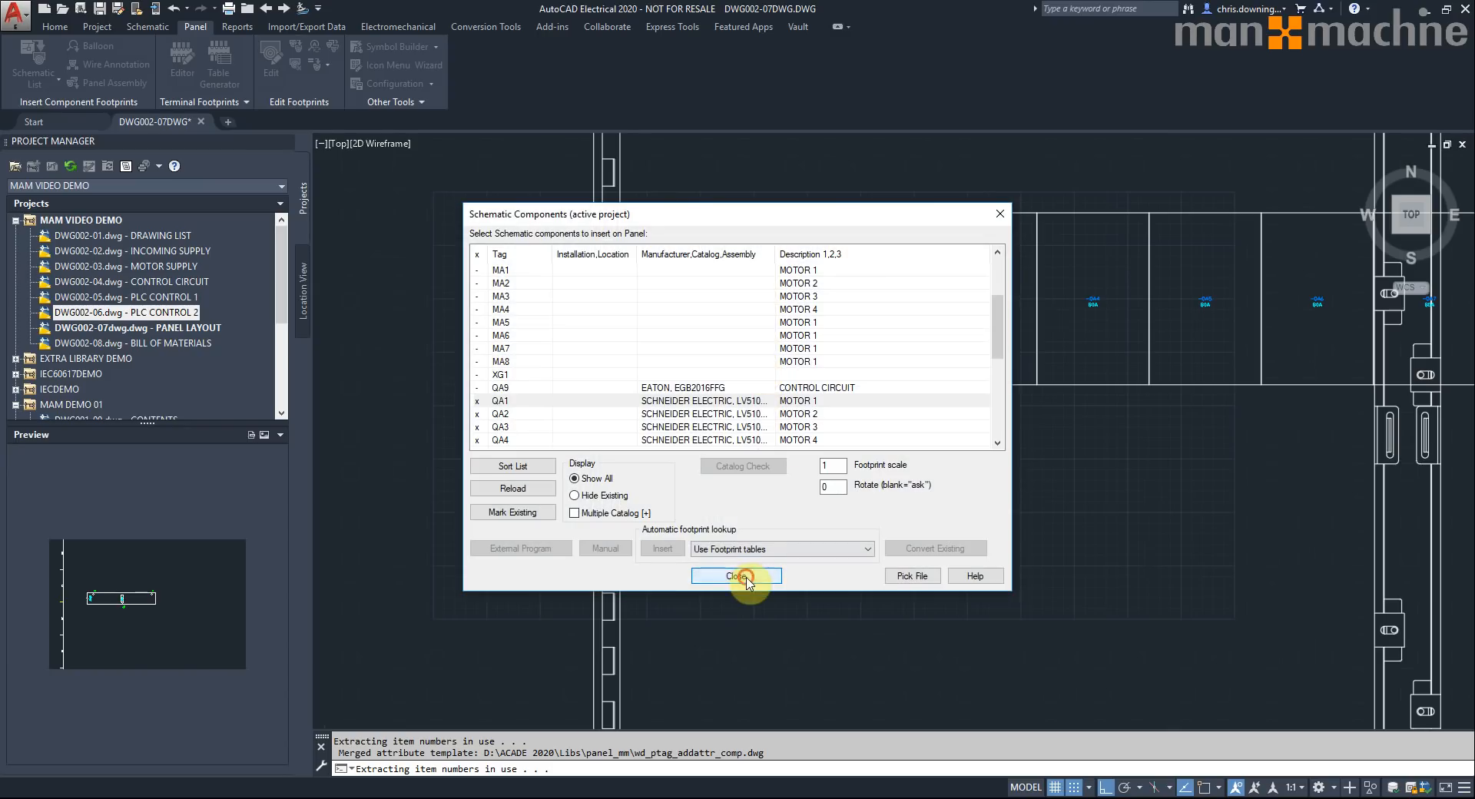
# - Move the last four breaker footprints, QA5 to QA8, into a second row directly beneath QA1 to QA4, aligned with the first row's start
pyautogui.scroll(-2, 841, 377)
pyautogui.scroll(1, 841, 377)
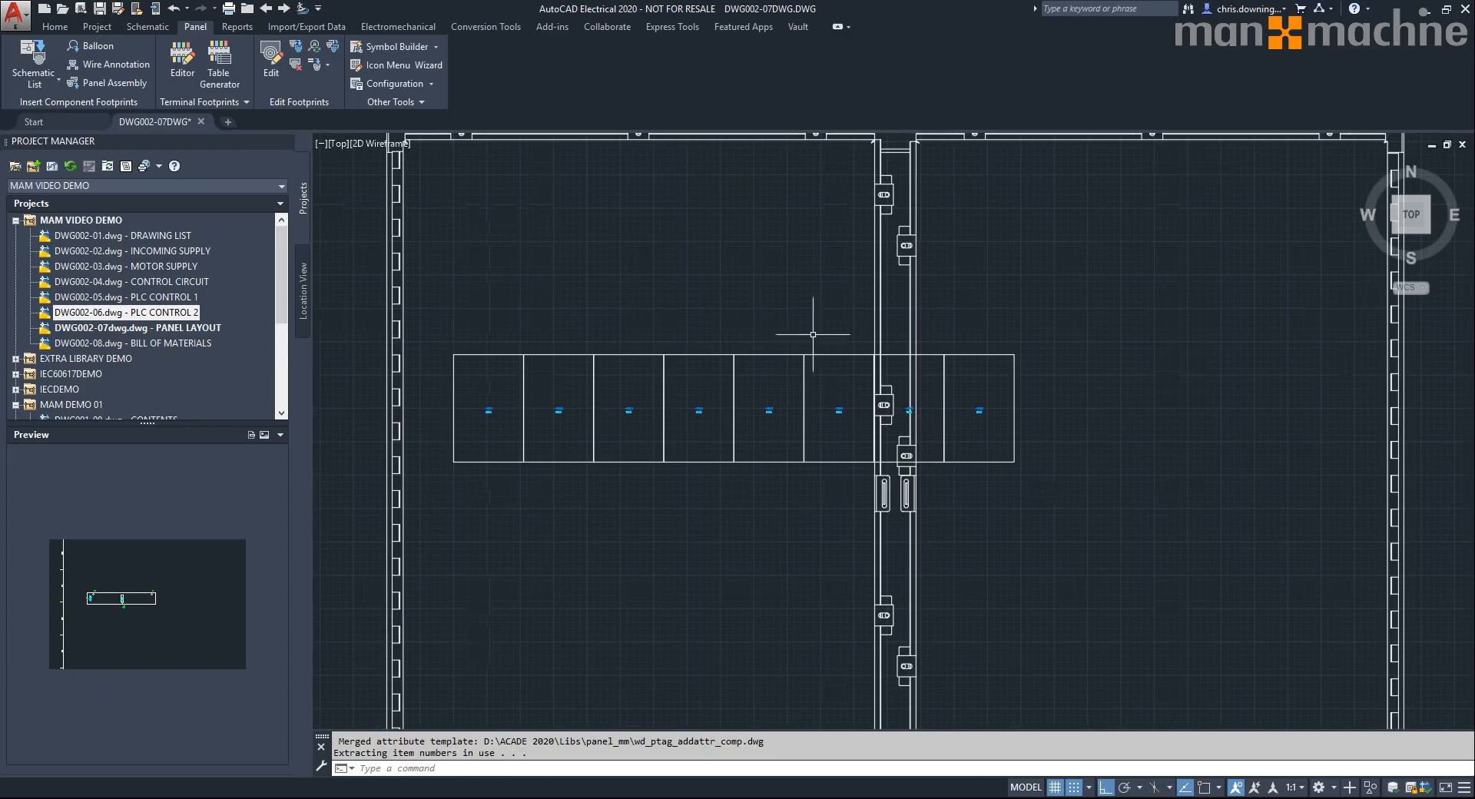
pyautogui.click(732, 326)
pyautogui.click(1060, 515)
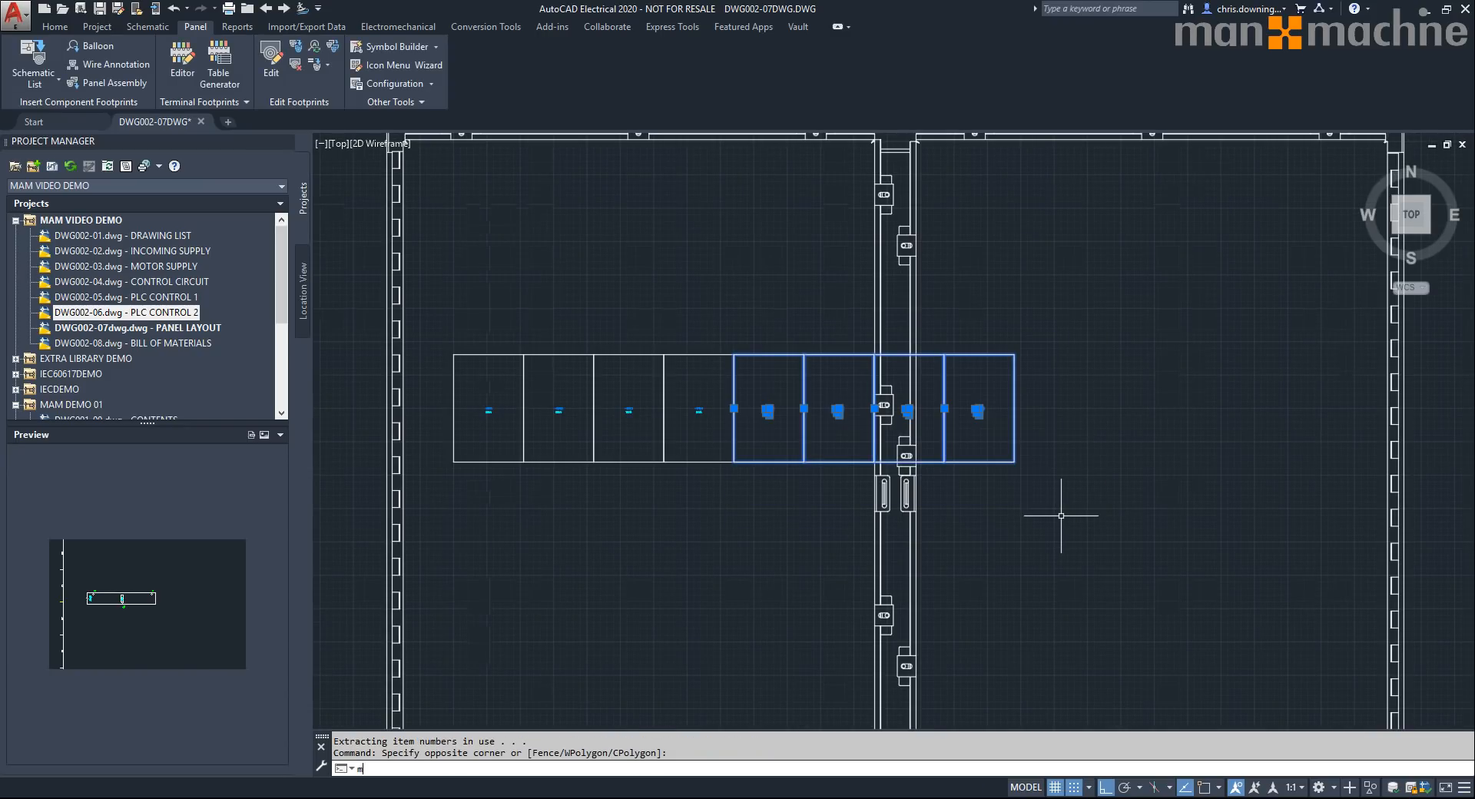
pyautogui.write('m')
pyautogui.press('Return')
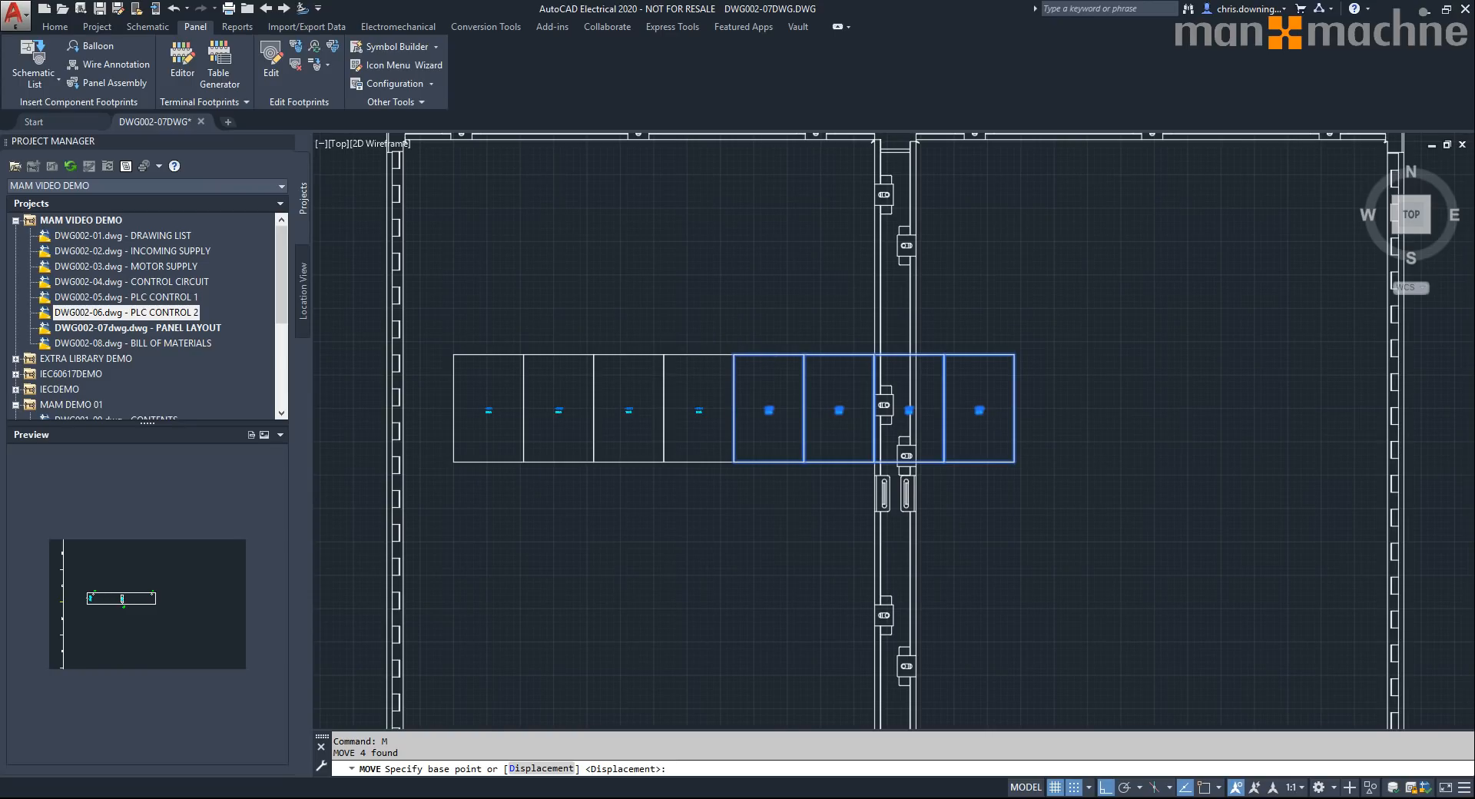
pyautogui.click(623, 318)
pyautogui.click(764, 555)
pyautogui.click(734, 354)
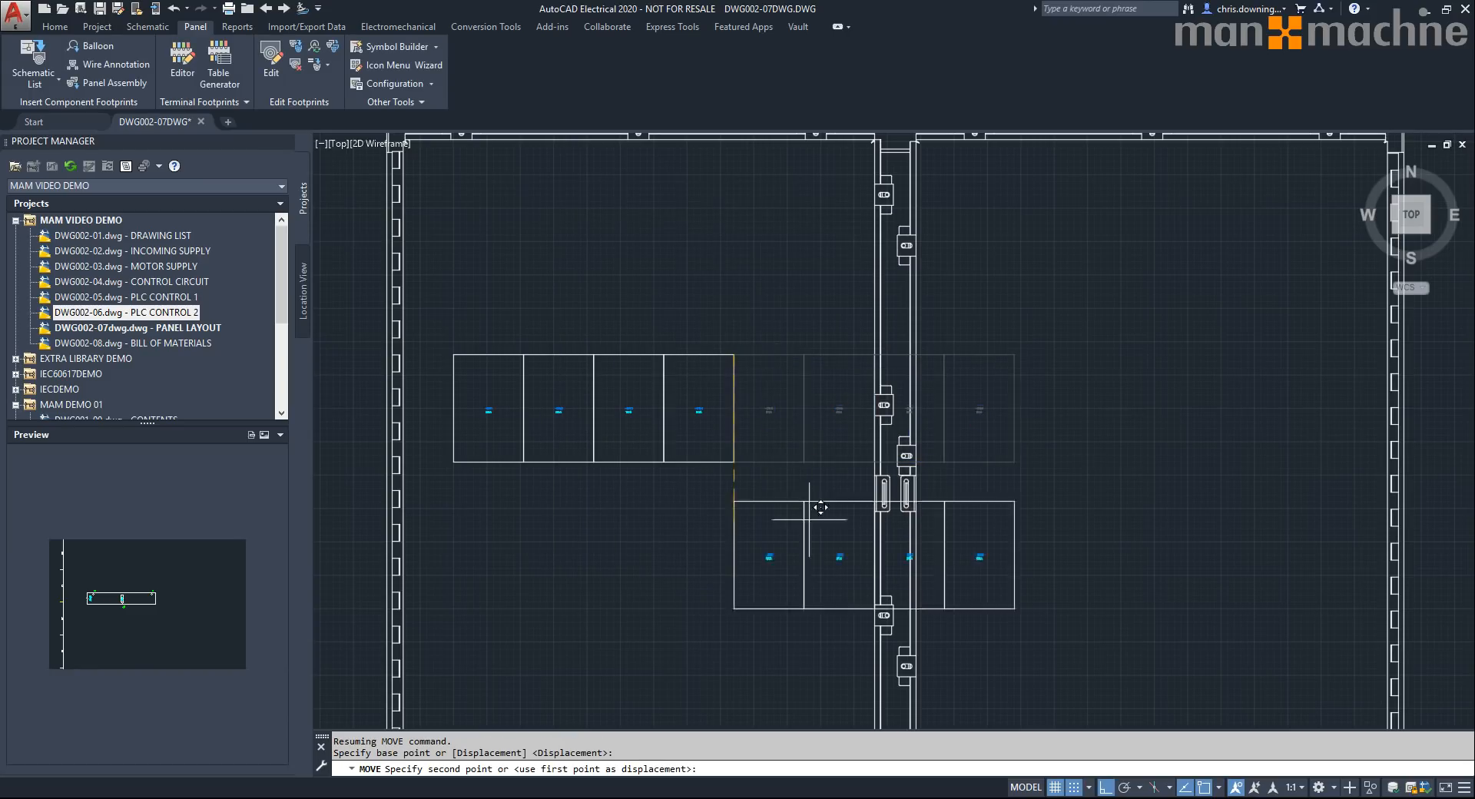
pyautogui.press('F8')
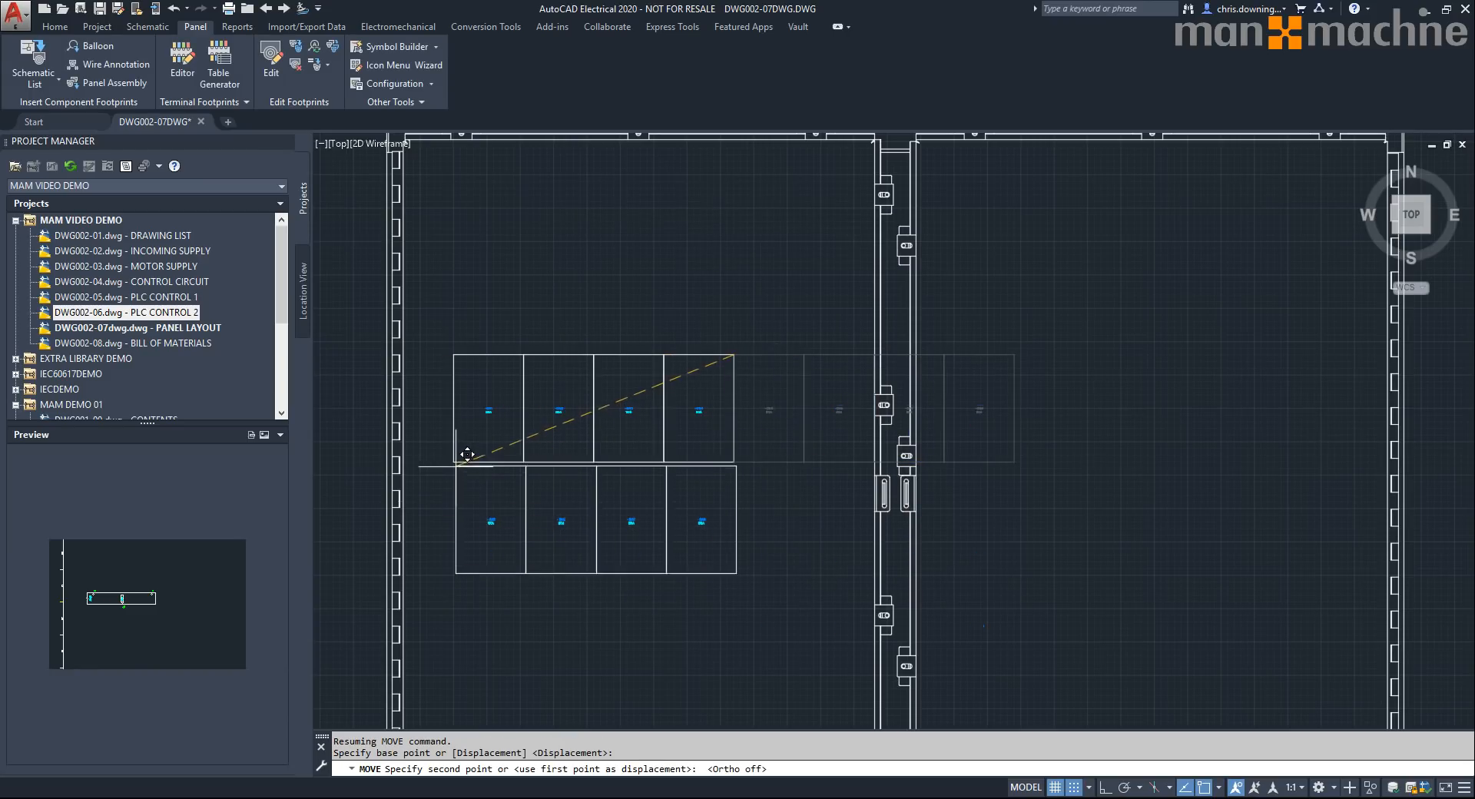
pyautogui.click(454, 548)
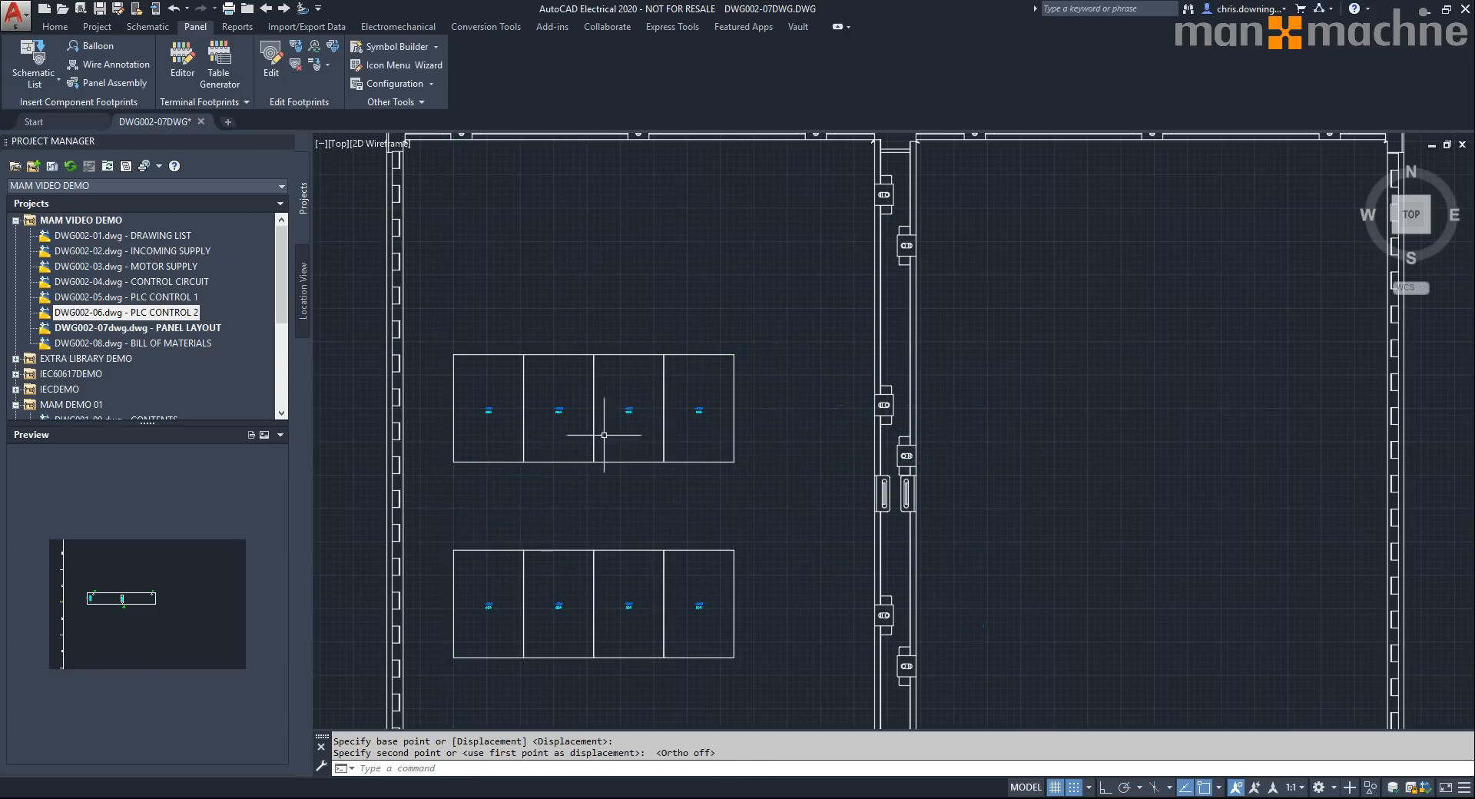
# - Insert the Siemens PLC1 footprint upright from the schematic component list, between the second breaker row and the upper terminal strip
pyautogui.moveTo(615, 428); pyautogui.dragTo(617, 297, button='middle')
pyautogui.scroll(-2, 618, 300)
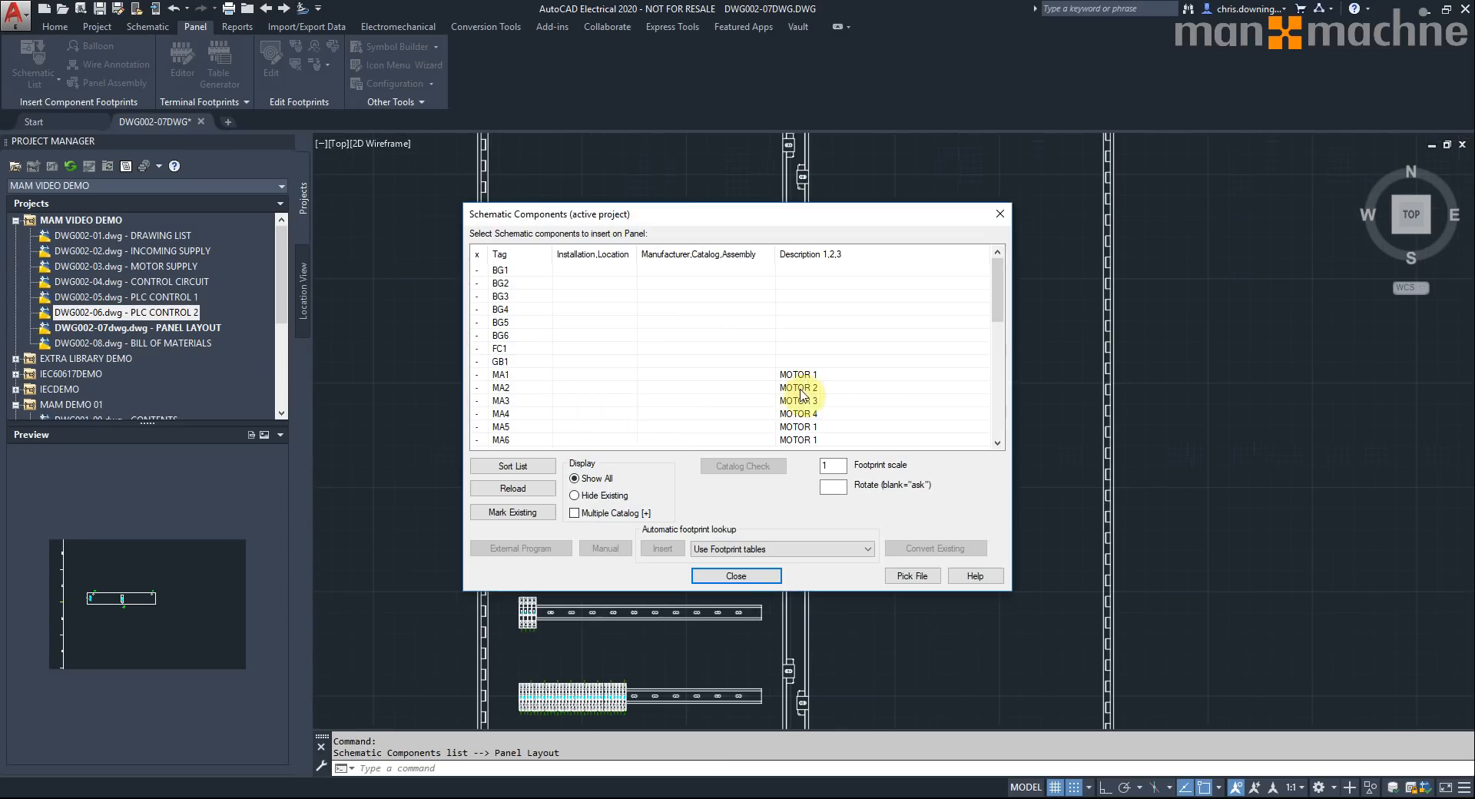
pyautogui.scroll(1, 720, 350)
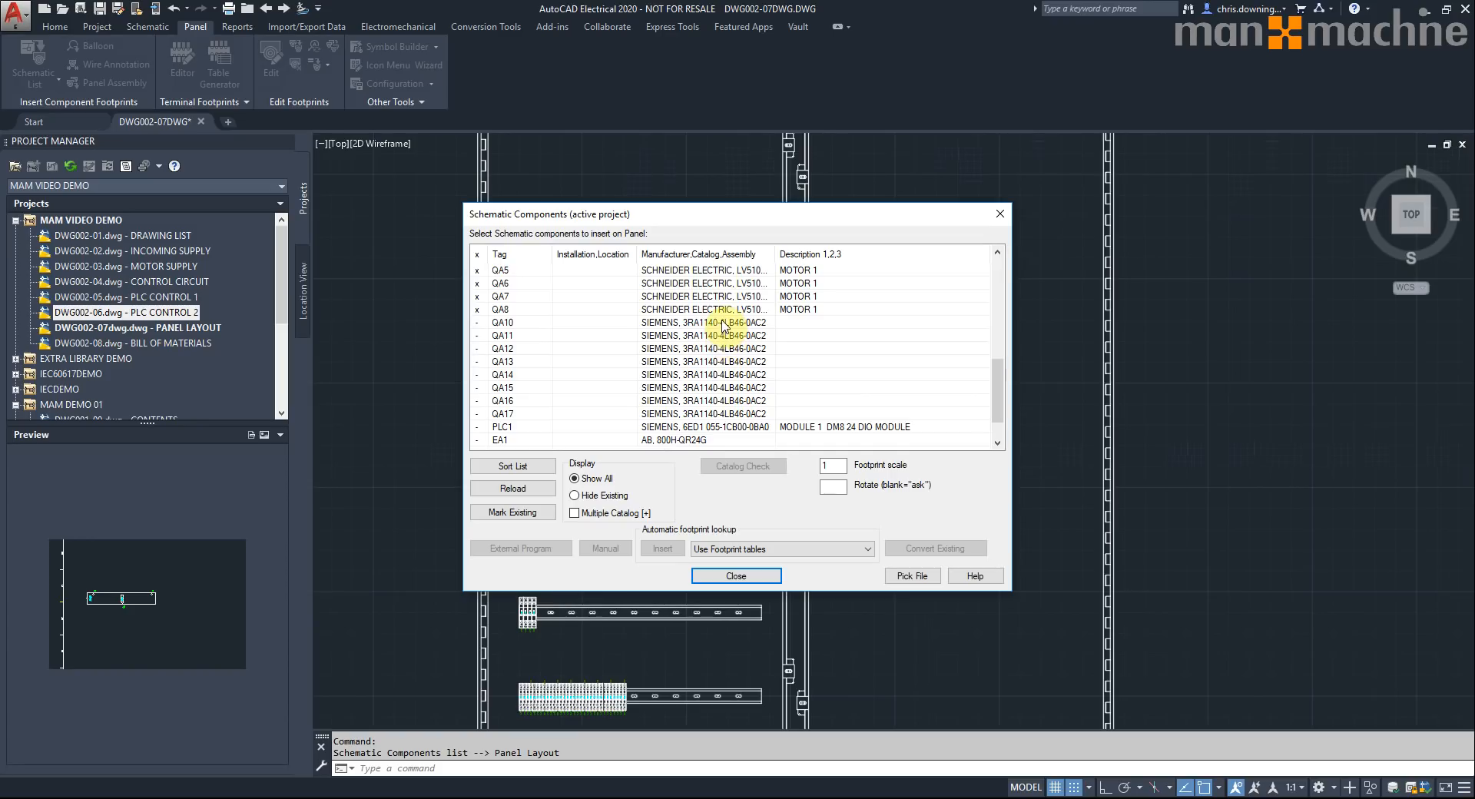
pyautogui.scroll(-1, 733, 343)
pyautogui.click(739, 388)
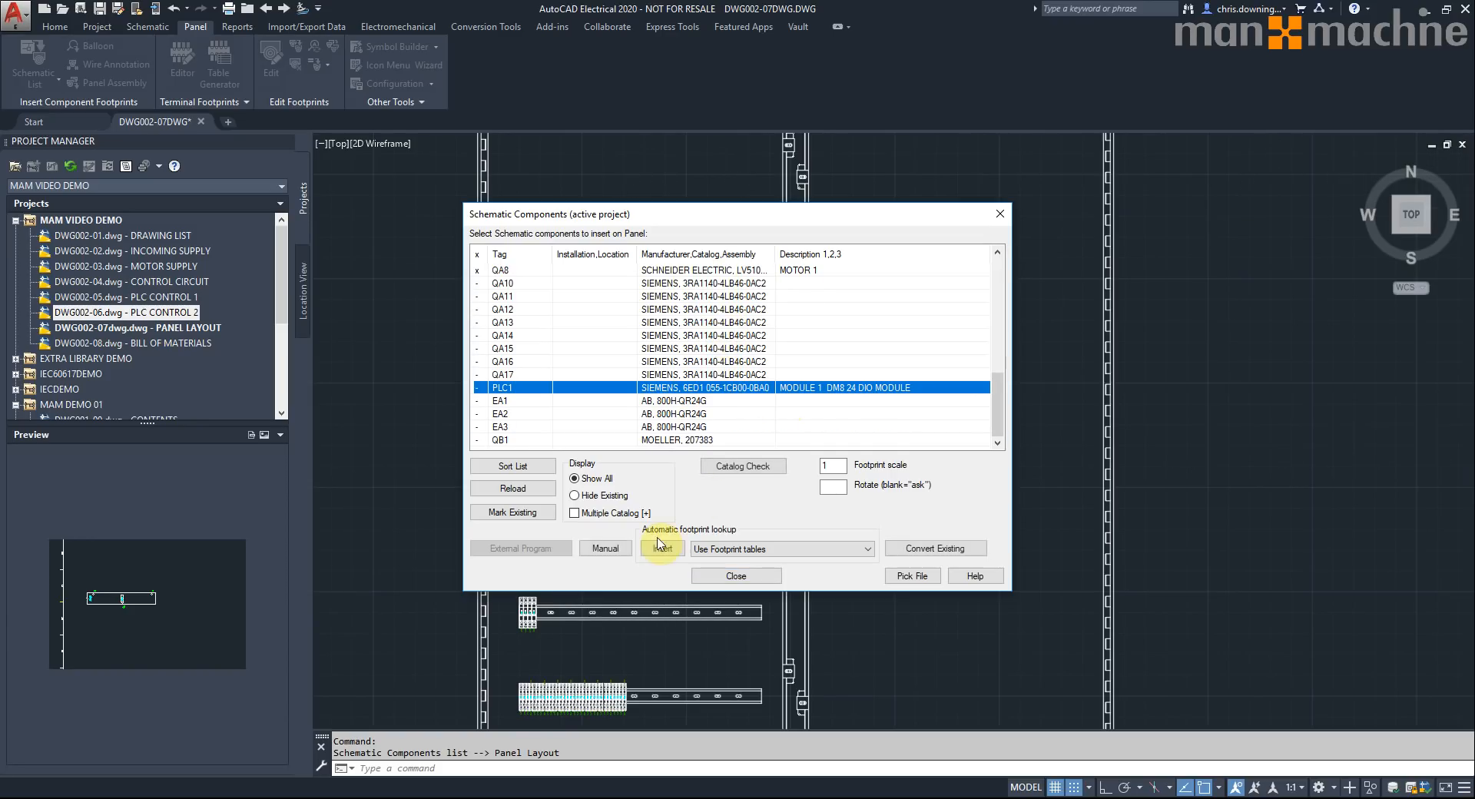
pyautogui.click(657, 548)
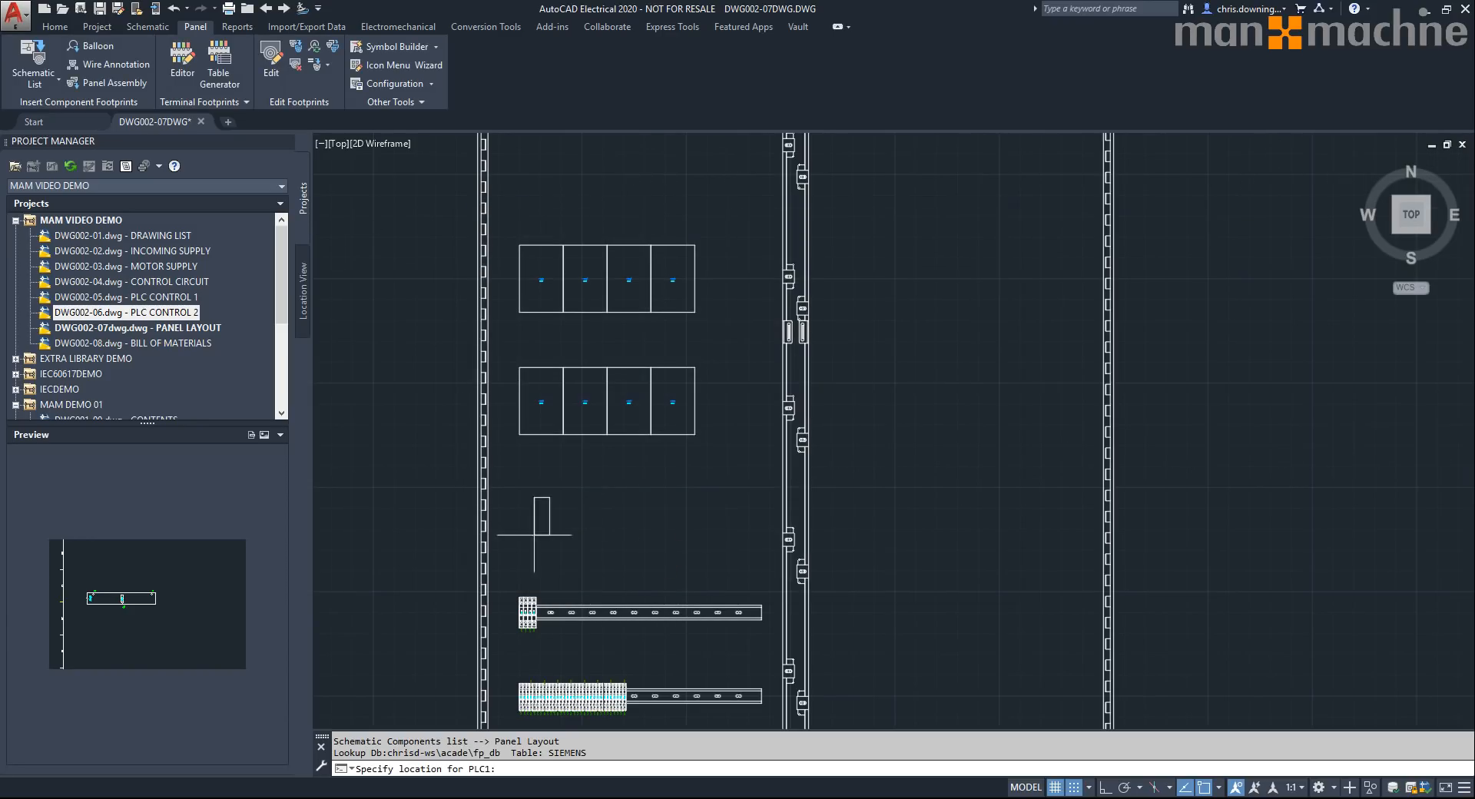
pyautogui.scroll(4, 538, 530)
pyautogui.press('F8')
pyautogui.click(511, 569)
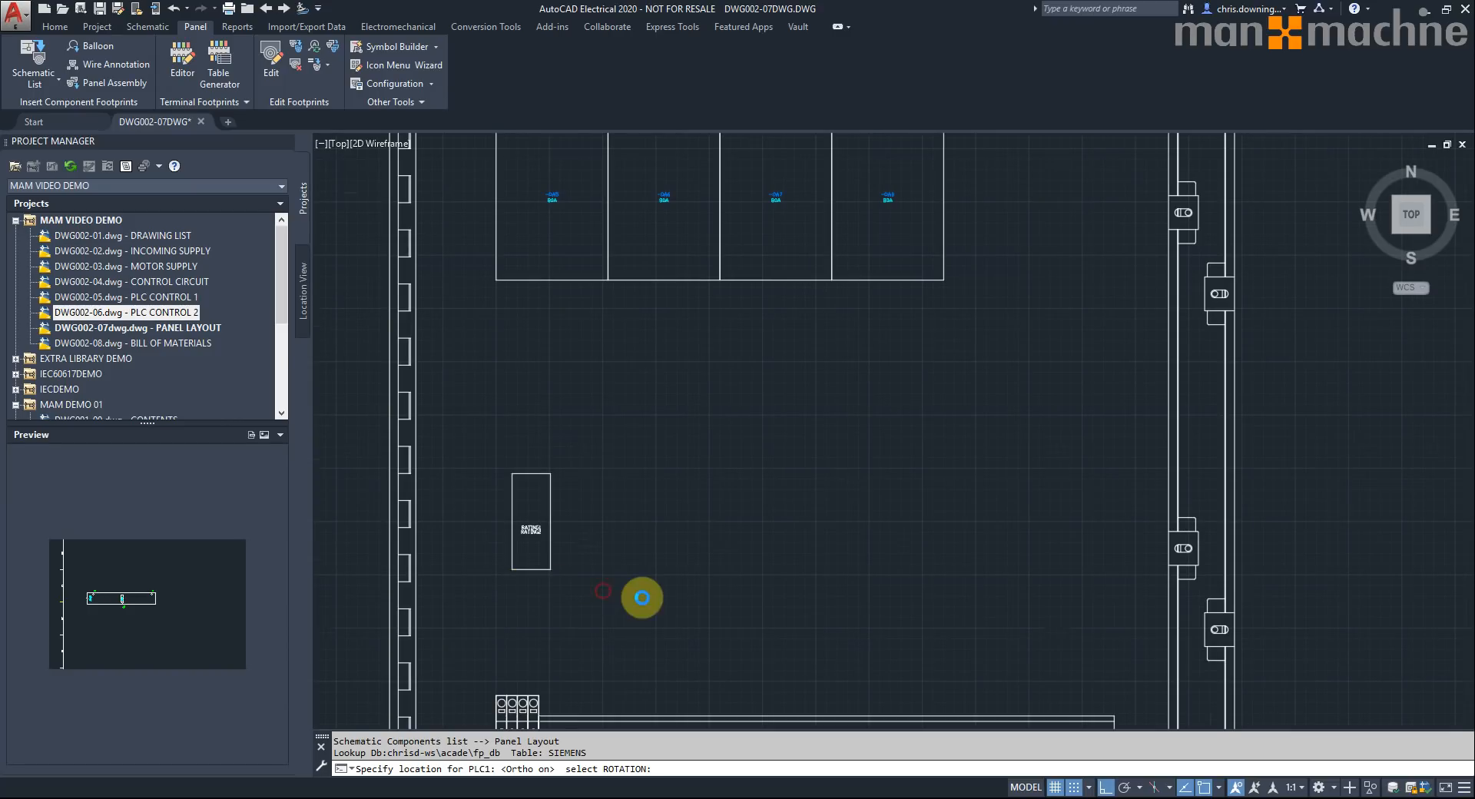
pyautogui.click(539, 608)
pyautogui.click(719, 566)
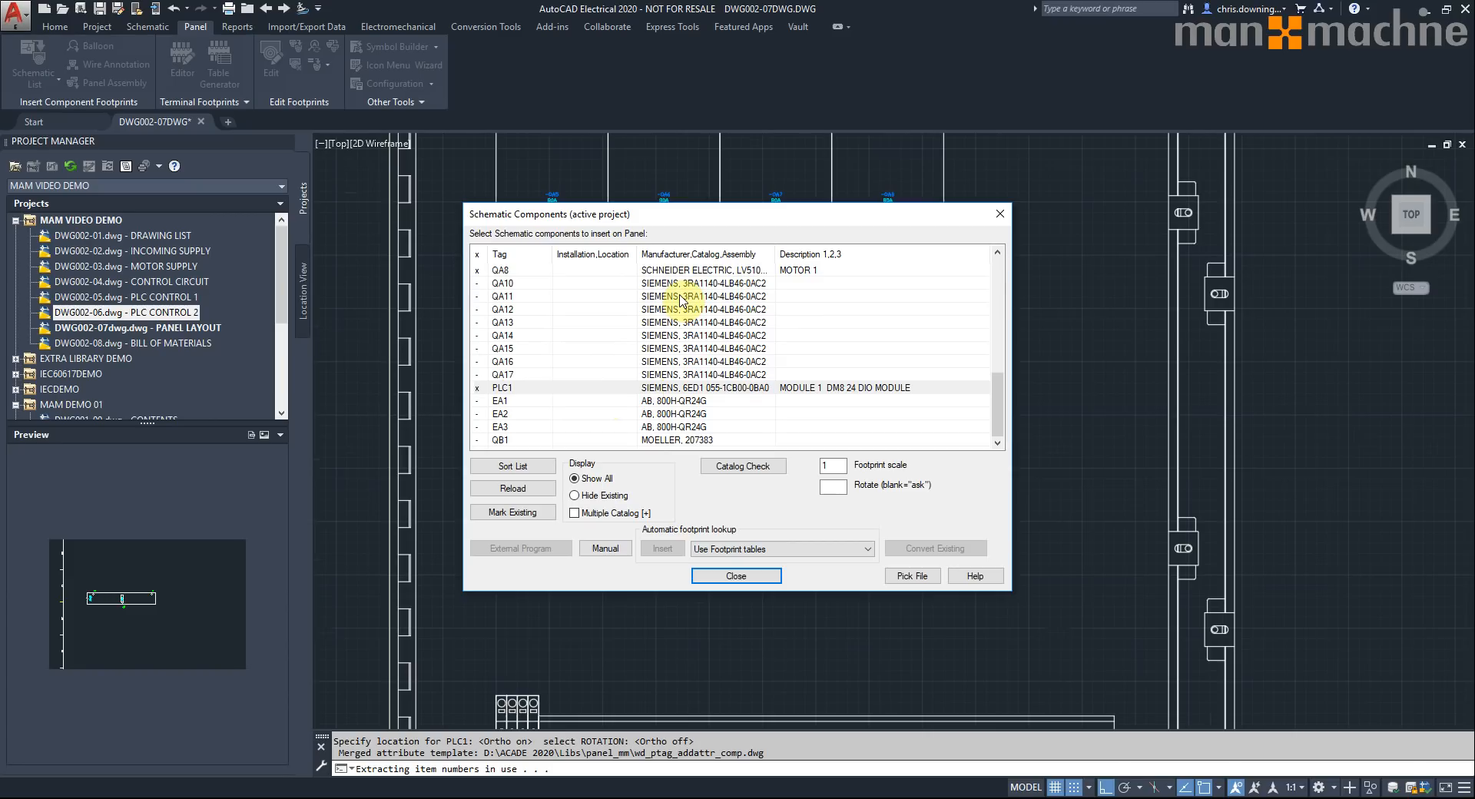
pyautogui.click(722, 283)
pyautogui.keyDown('shift'); pyautogui.click(722, 375); pyautogui.keyUp('shift')
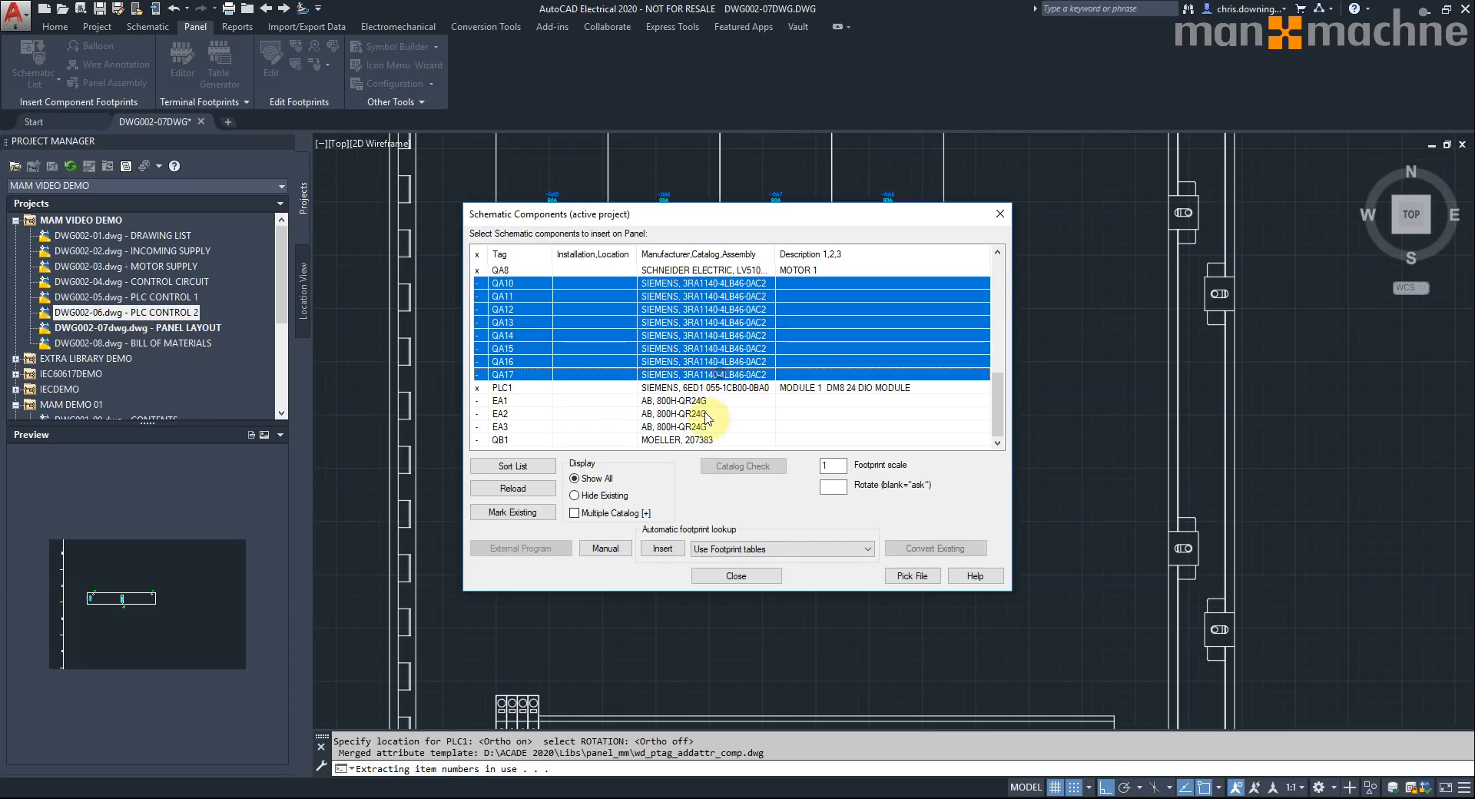
pyautogui.click(650, 550)
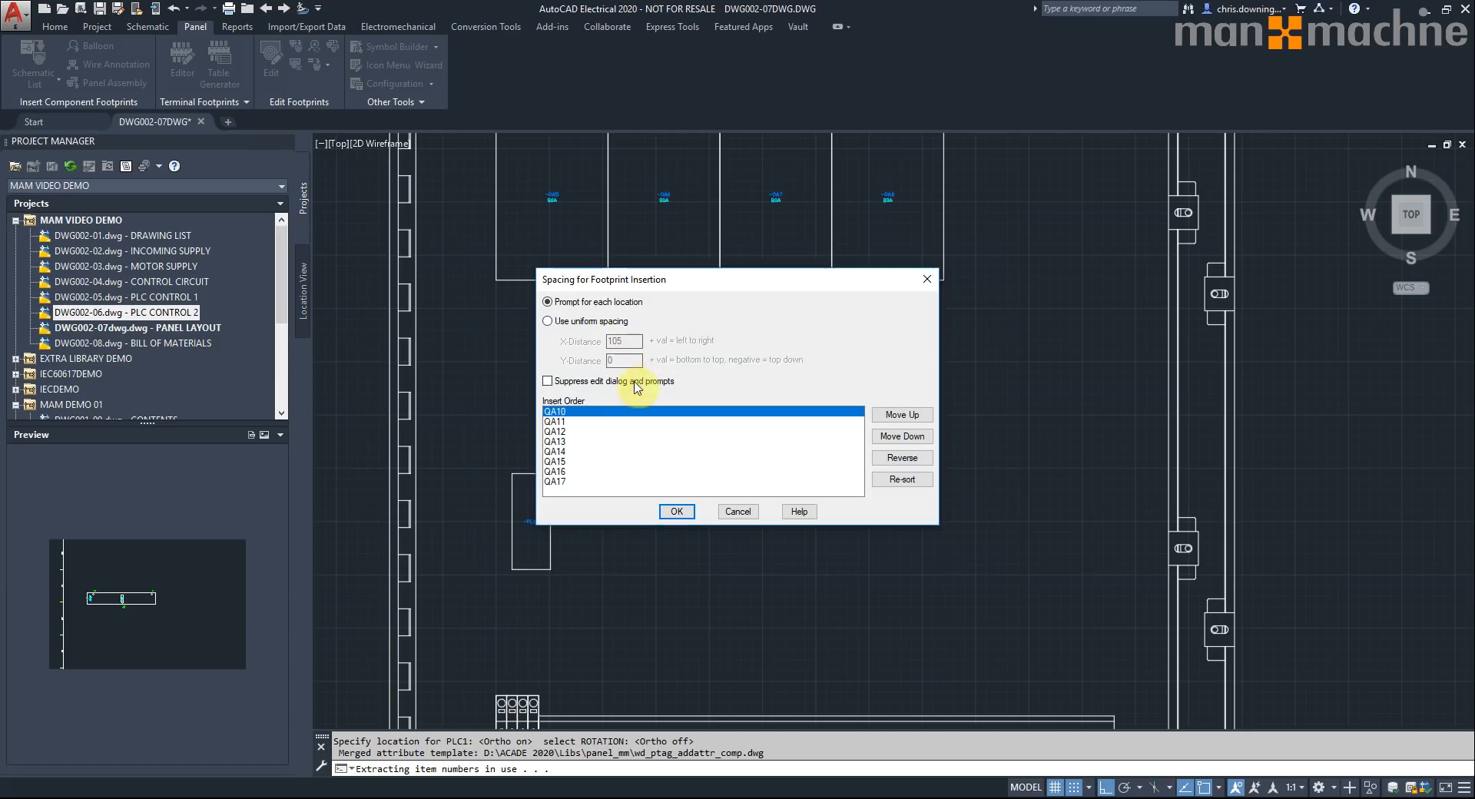
pyautogui.click(577, 322)
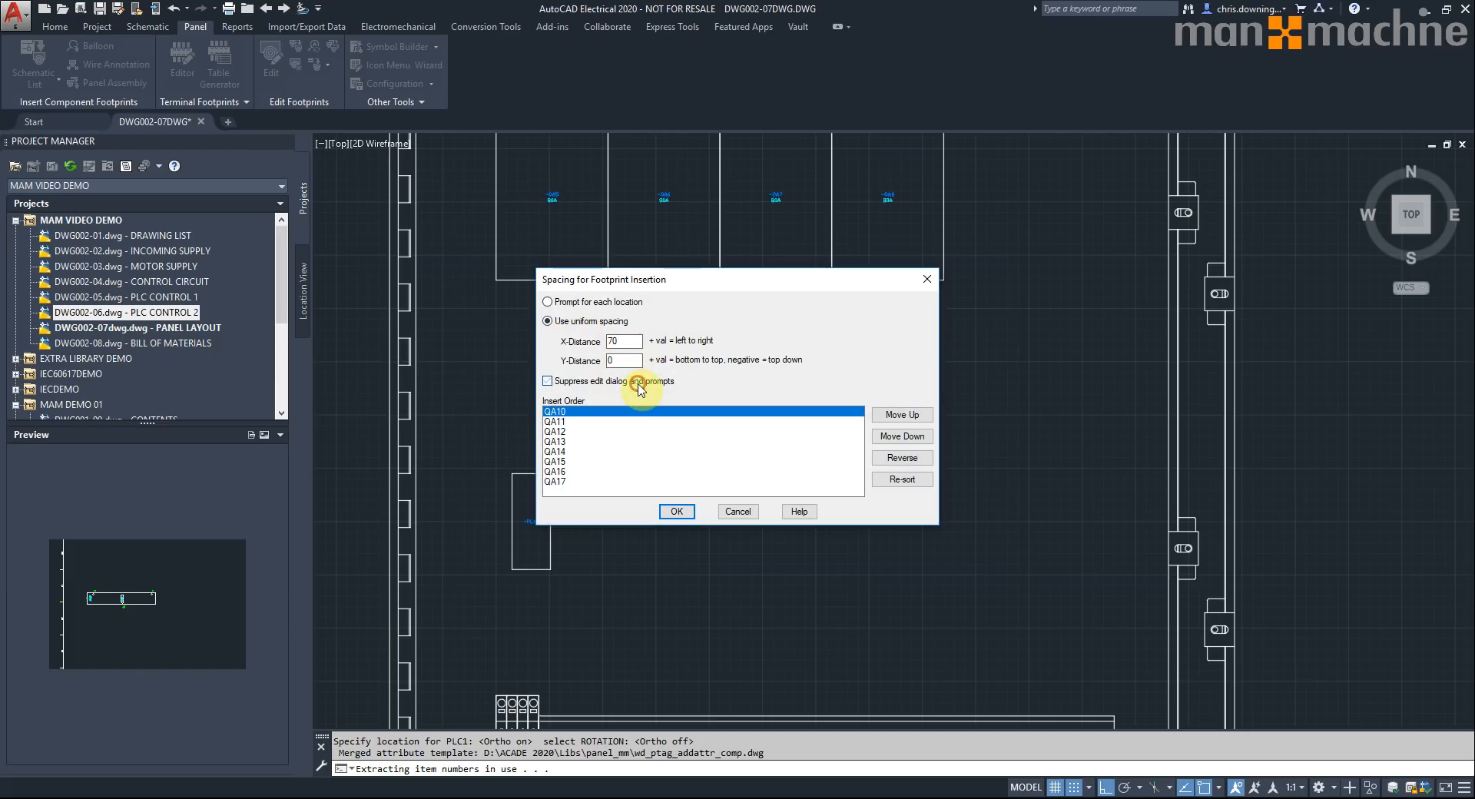
pyautogui.click(676, 511)
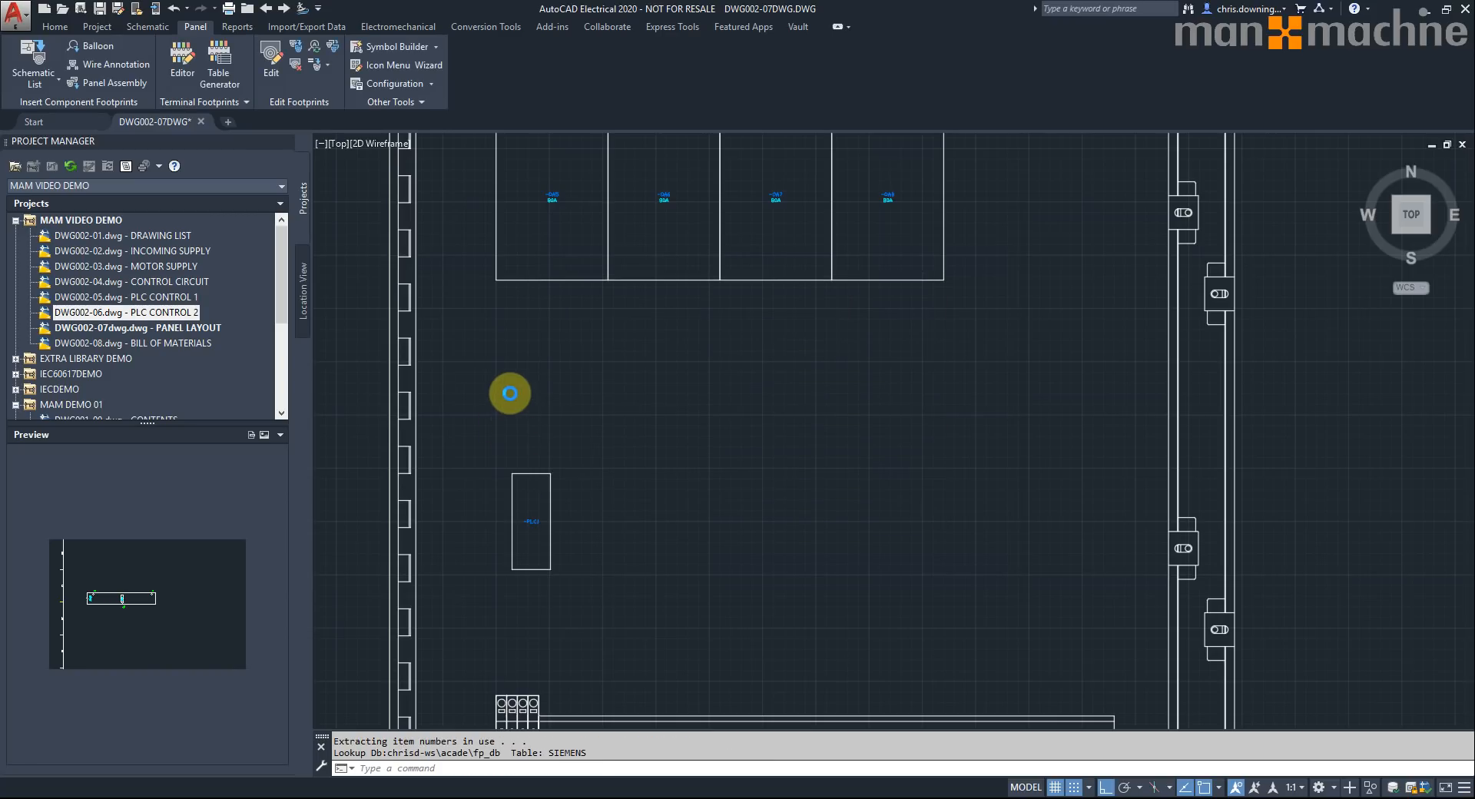
pyautogui.scroll(2, 509, 390)
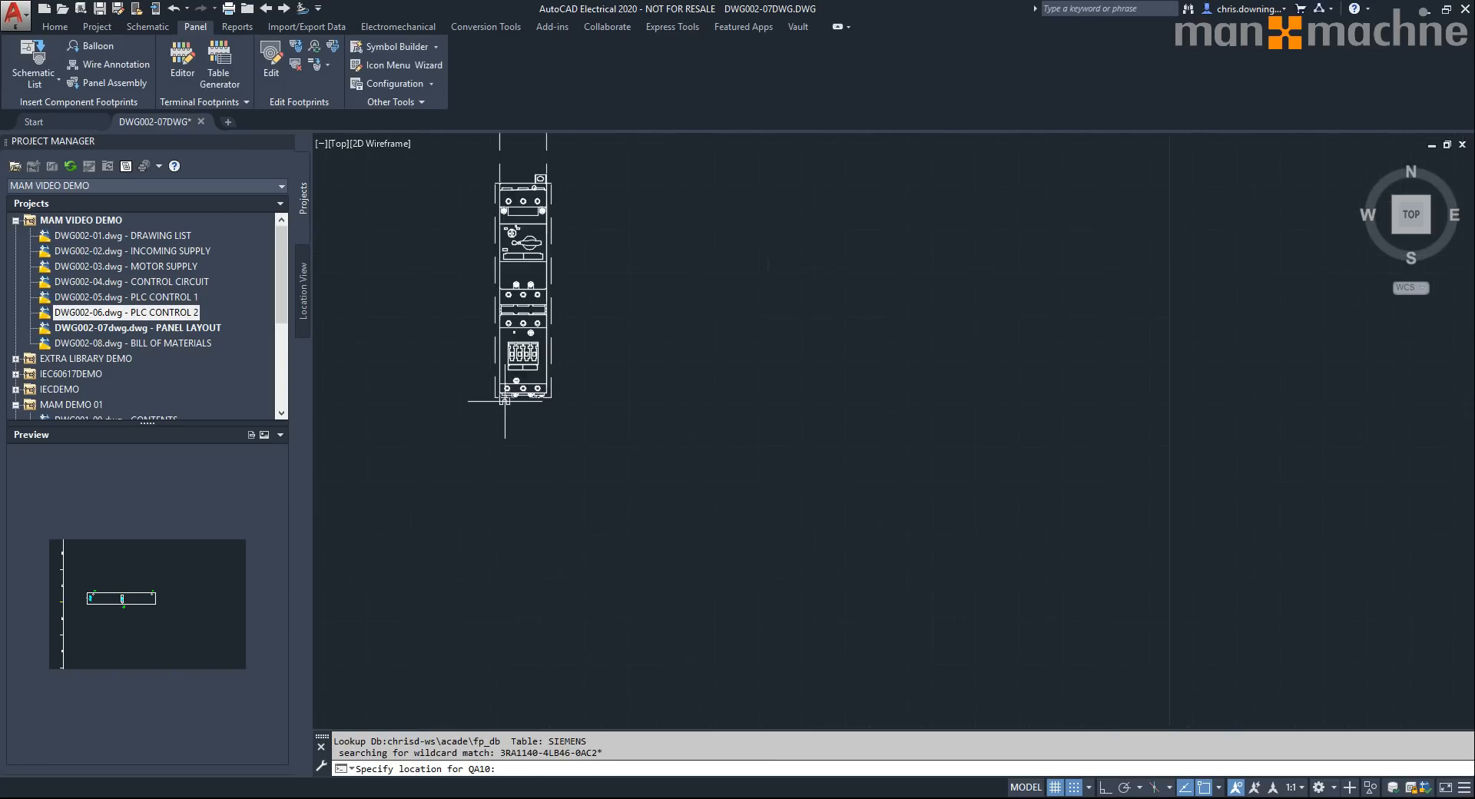
pyautogui.scroll(-2, 510, 390)
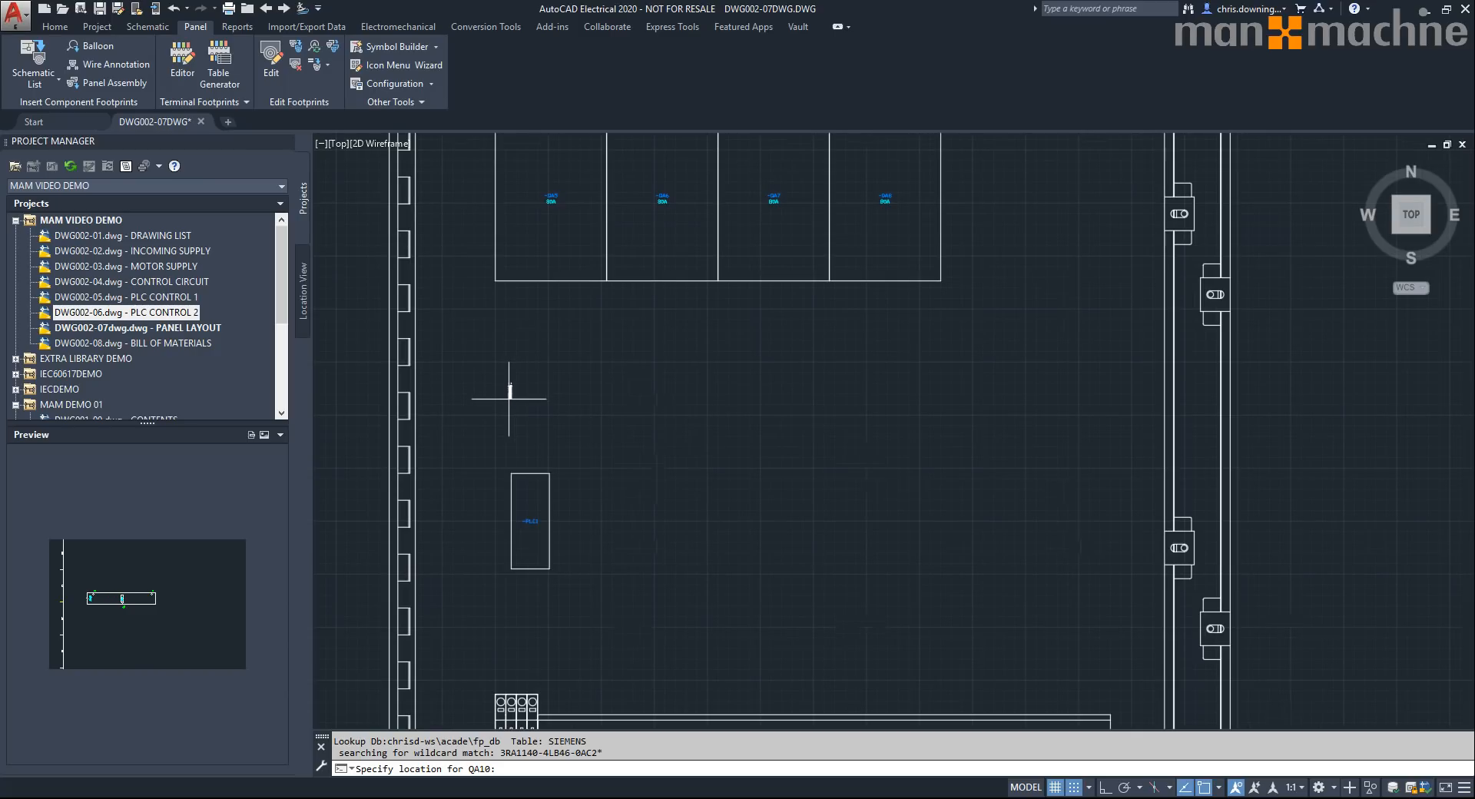
pyautogui.press('Escape')
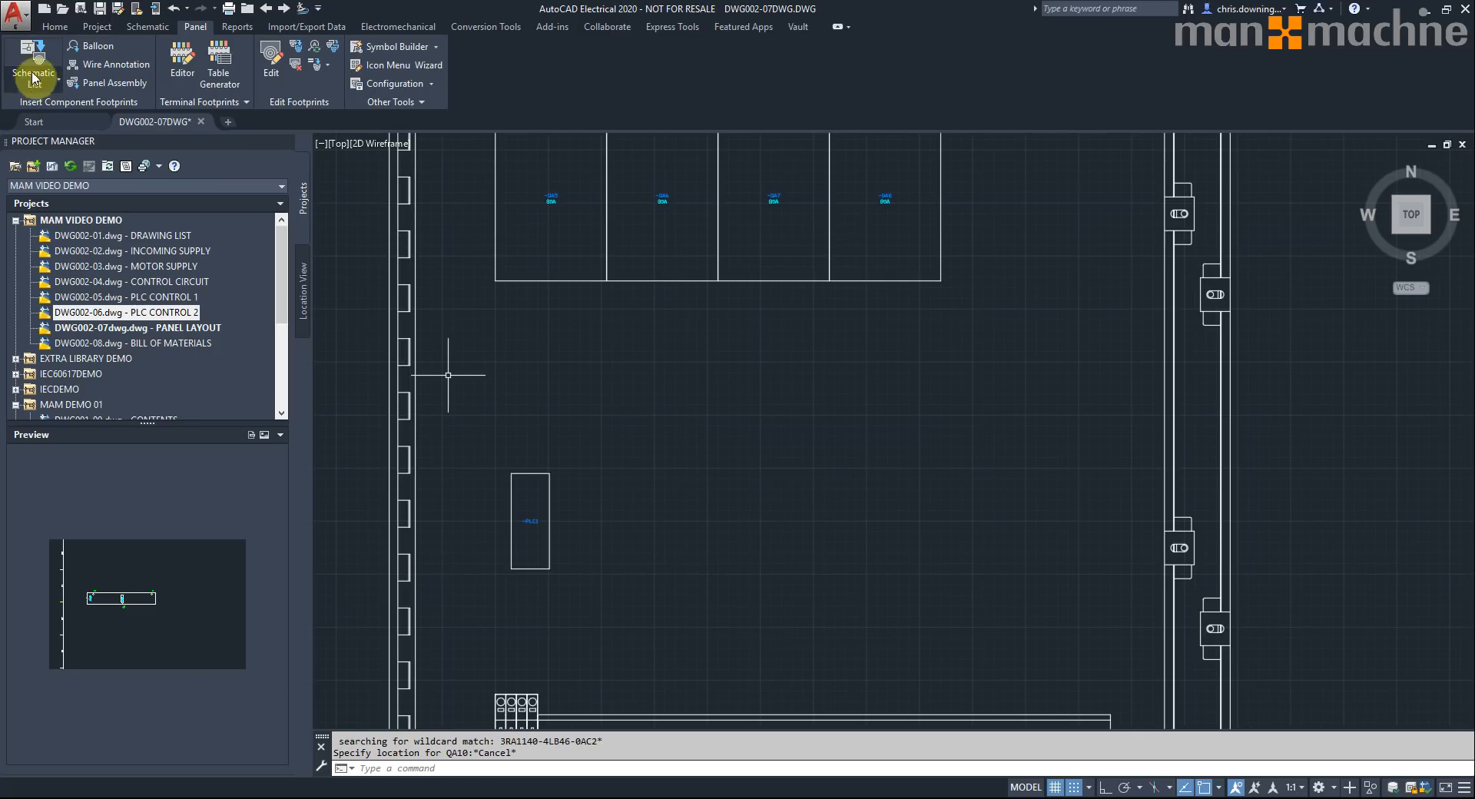
# - Choose components EA1 to EA3 for footprint insertion with uniform spacing of X 70 and Y 0, suppressing edit dialogs and prompts
pyautogui.moveTo(1004, 313); pyautogui.dragTo(1020, 428)
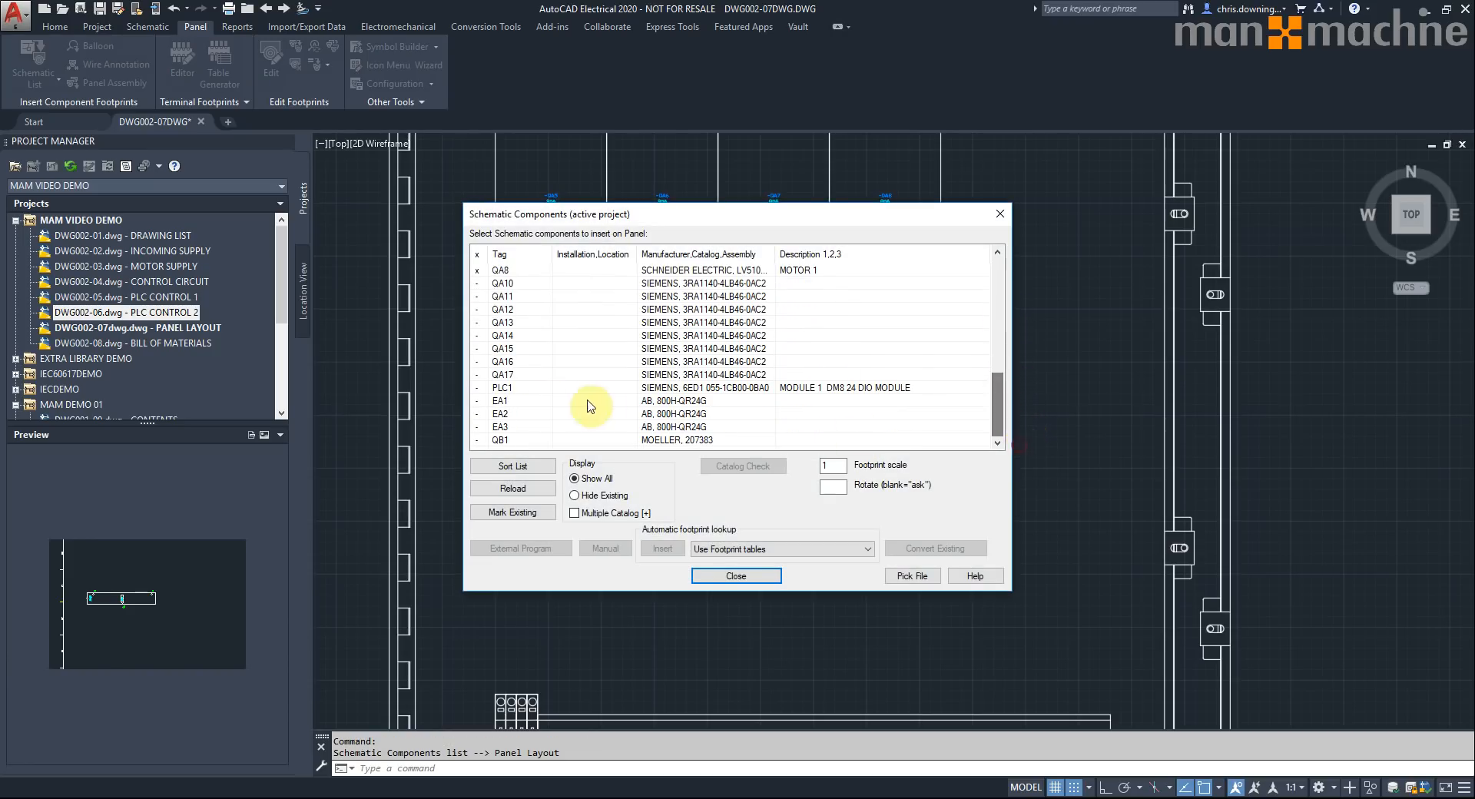
pyautogui.click(693, 413)
pyautogui.click(692, 400)
pyautogui.keyDown('shift'); pyautogui.click(686, 427); pyautogui.keyUp('shift')
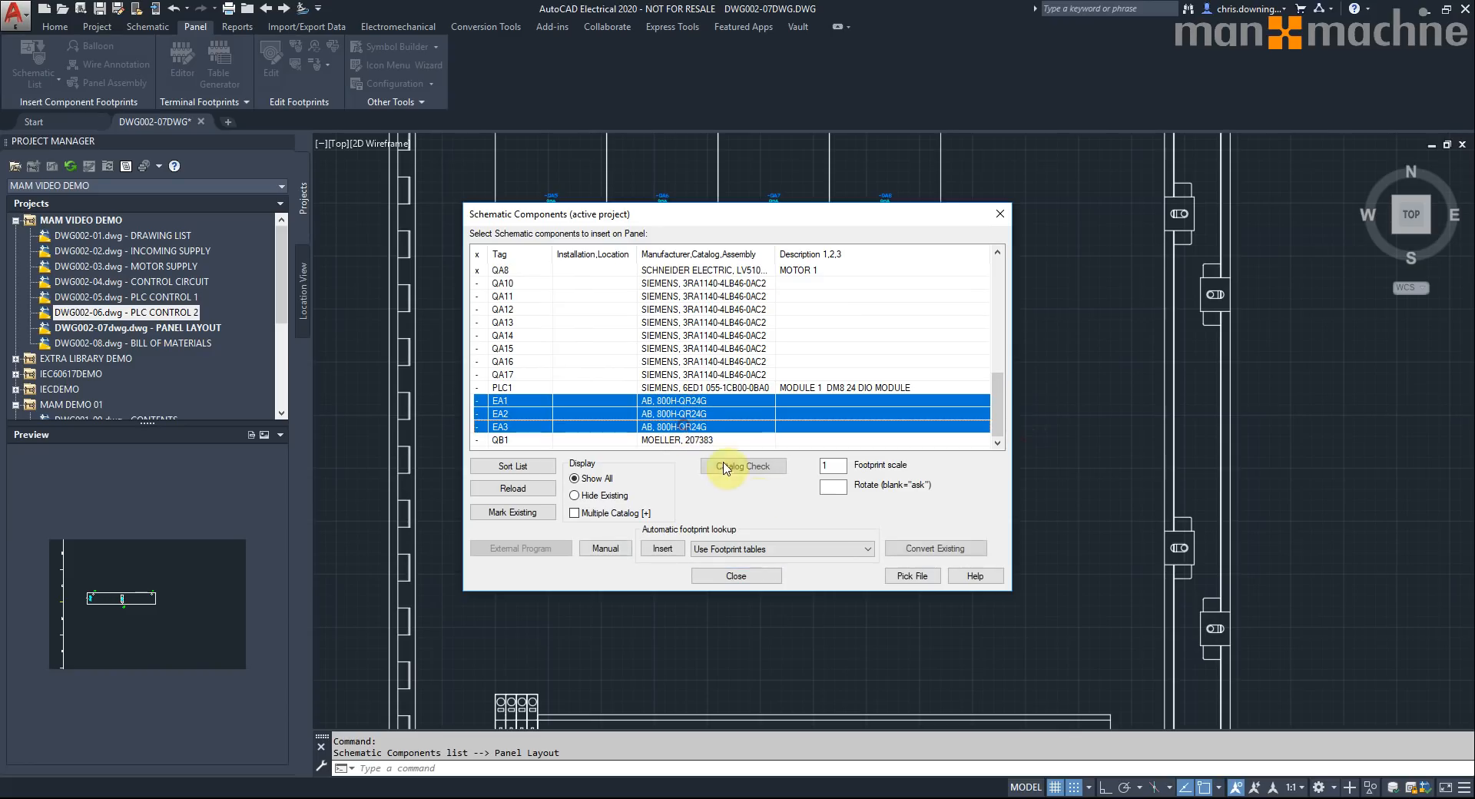
pyautogui.click(664, 550)
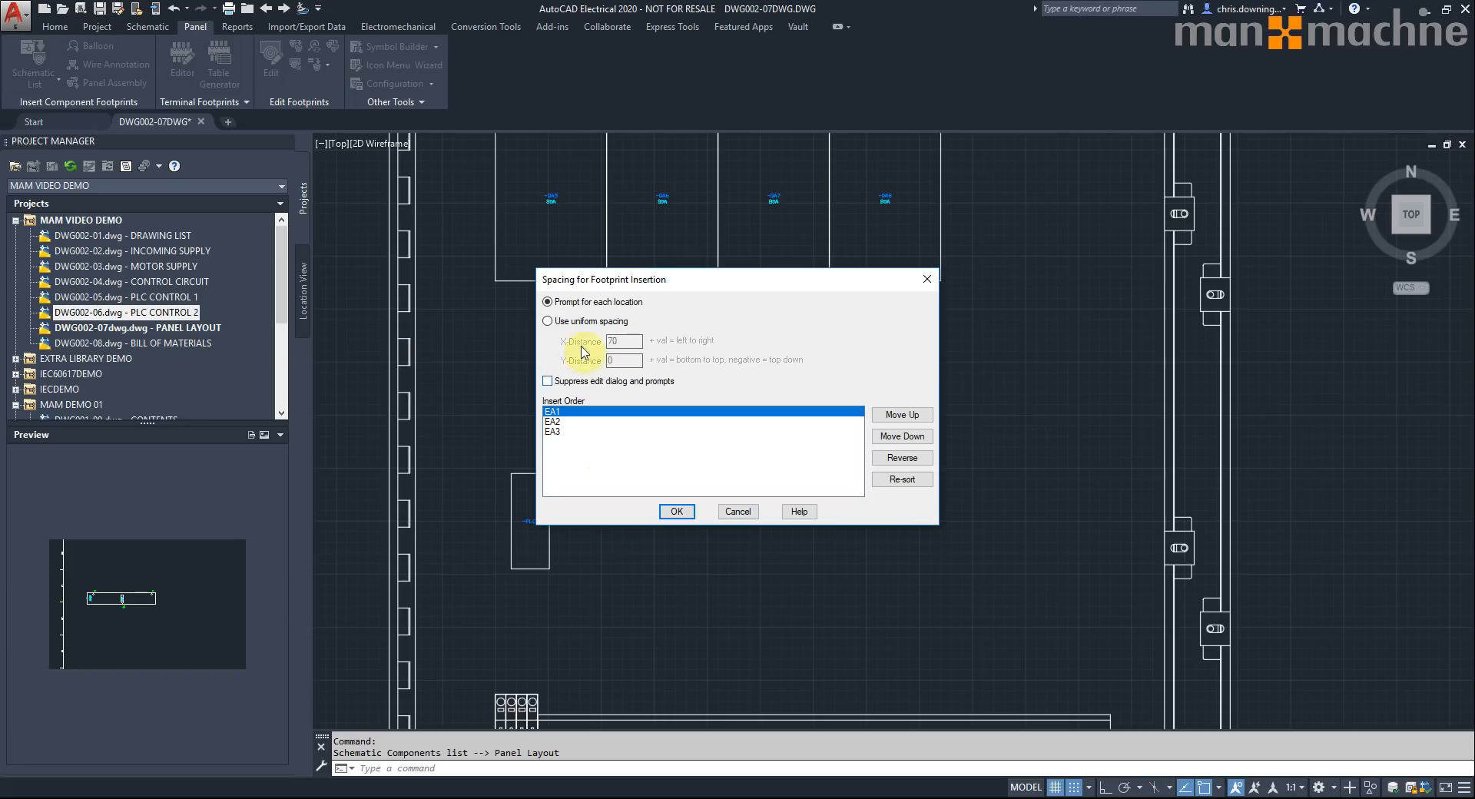
pyautogui.click(548, 322)
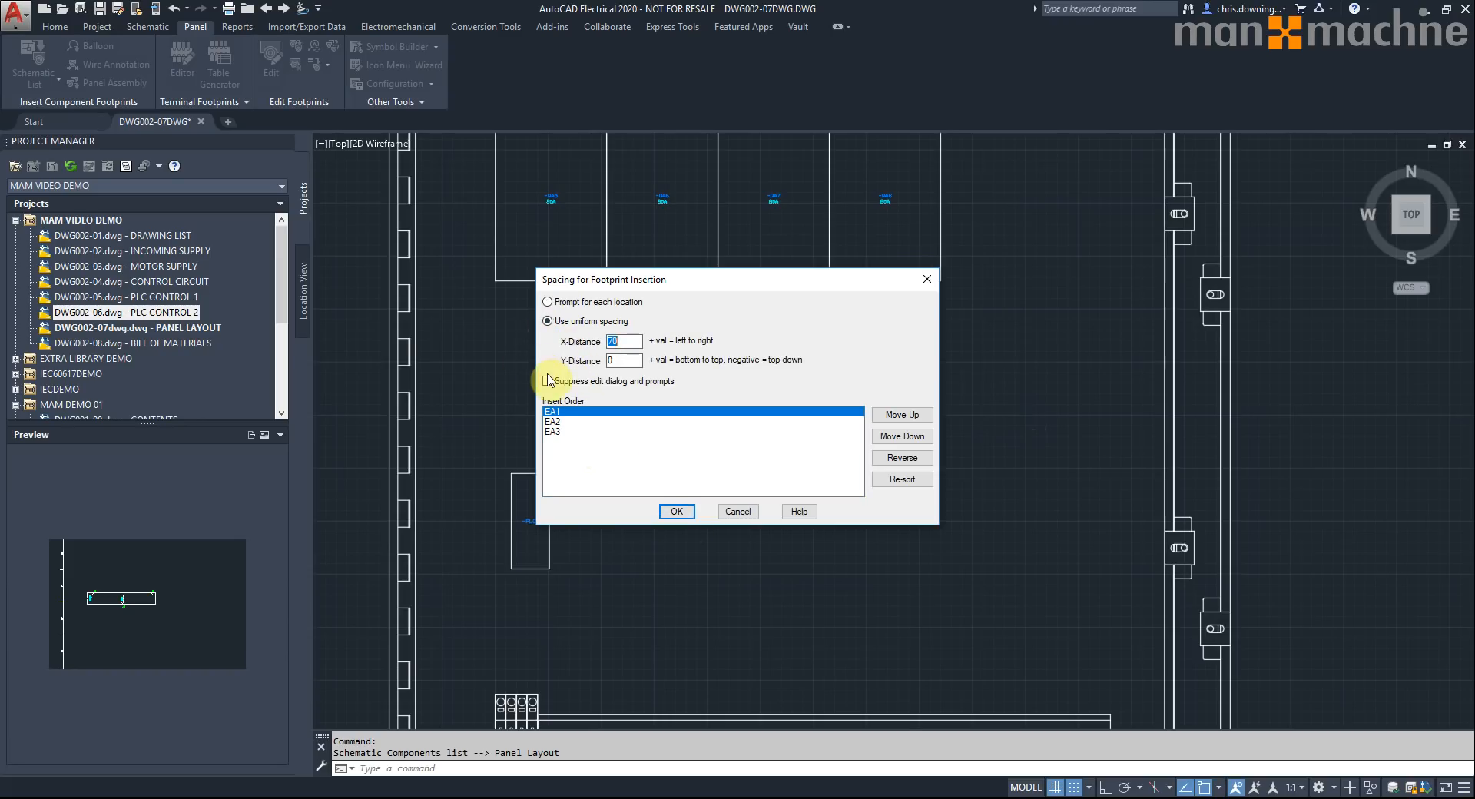
pyautogui.click(668, 511)
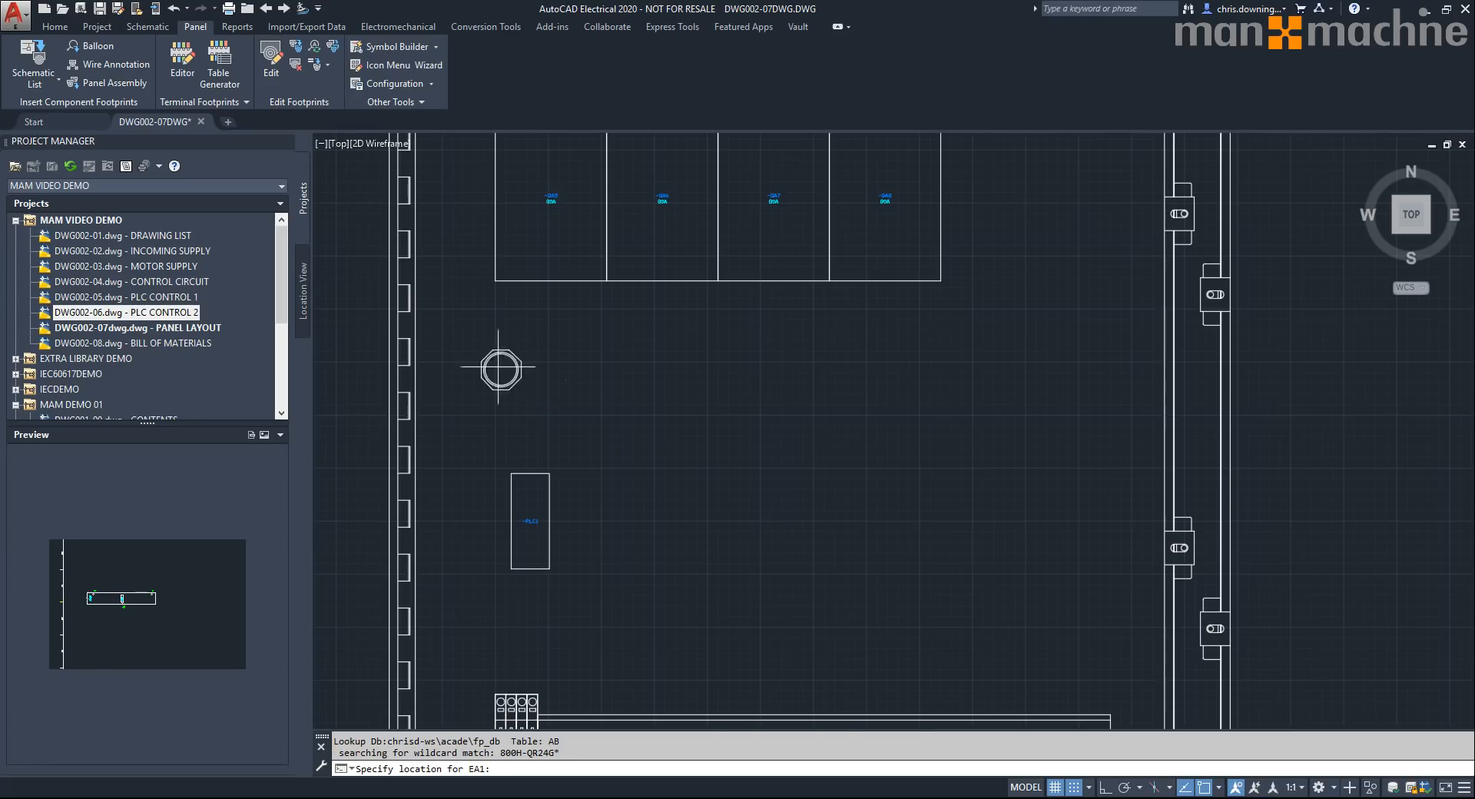
# - Place the row of EA1 to EA3 footprints above the first breaker row in the enclosure, and close the component list
pyautogui.scroll(-4, 622, 346)
pyautogui.scroll(3, 874, 231)
pyautogui.moveTo(649, 208); pyautogui.dragTo(918, 316, button='middle')
pyautogui.scroll(-2, 988, 359)
pyautogui.scroll(1, 667, 262)
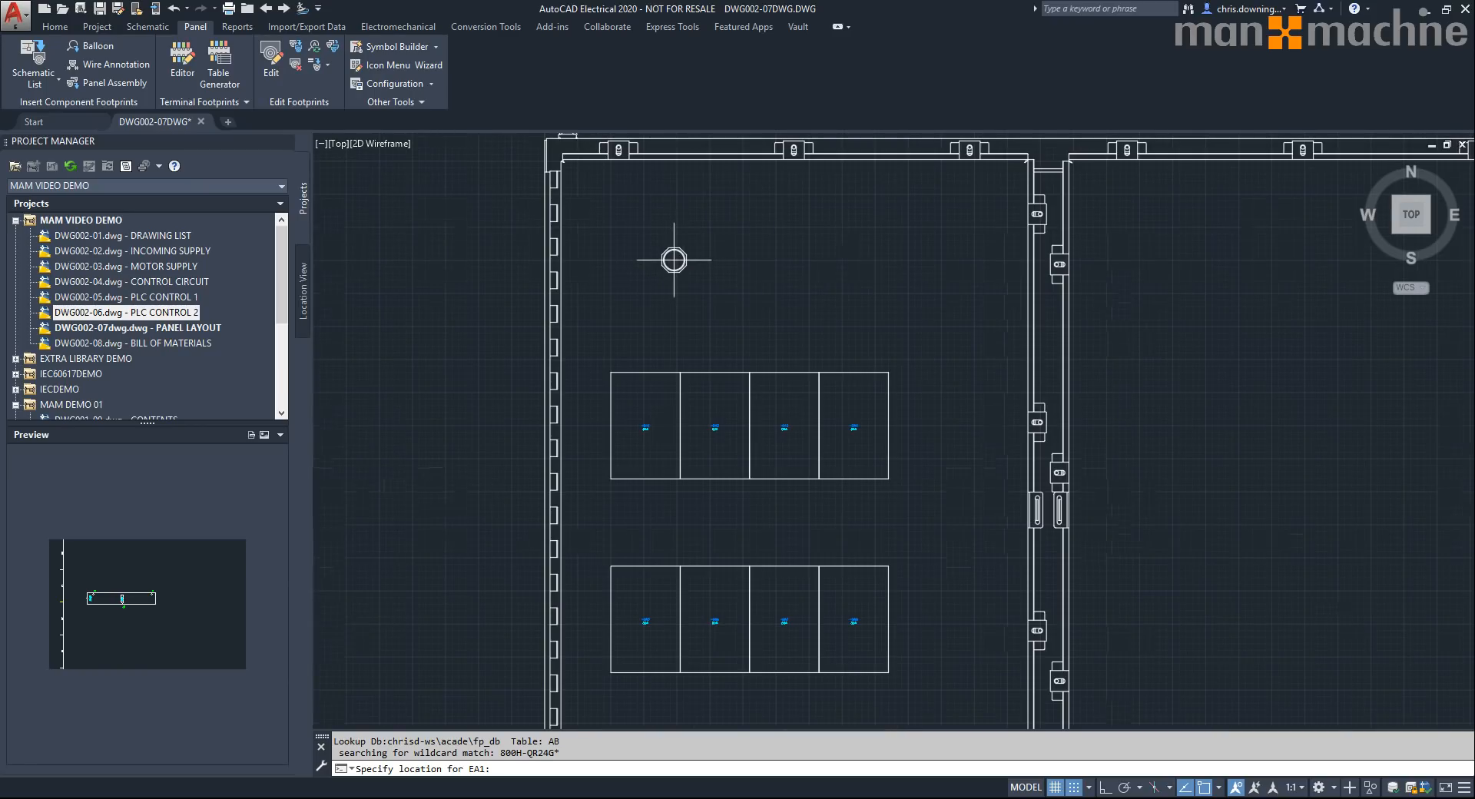
pyautogui.scroll(5, 667, 261)
pyautogui.click(679, 258)
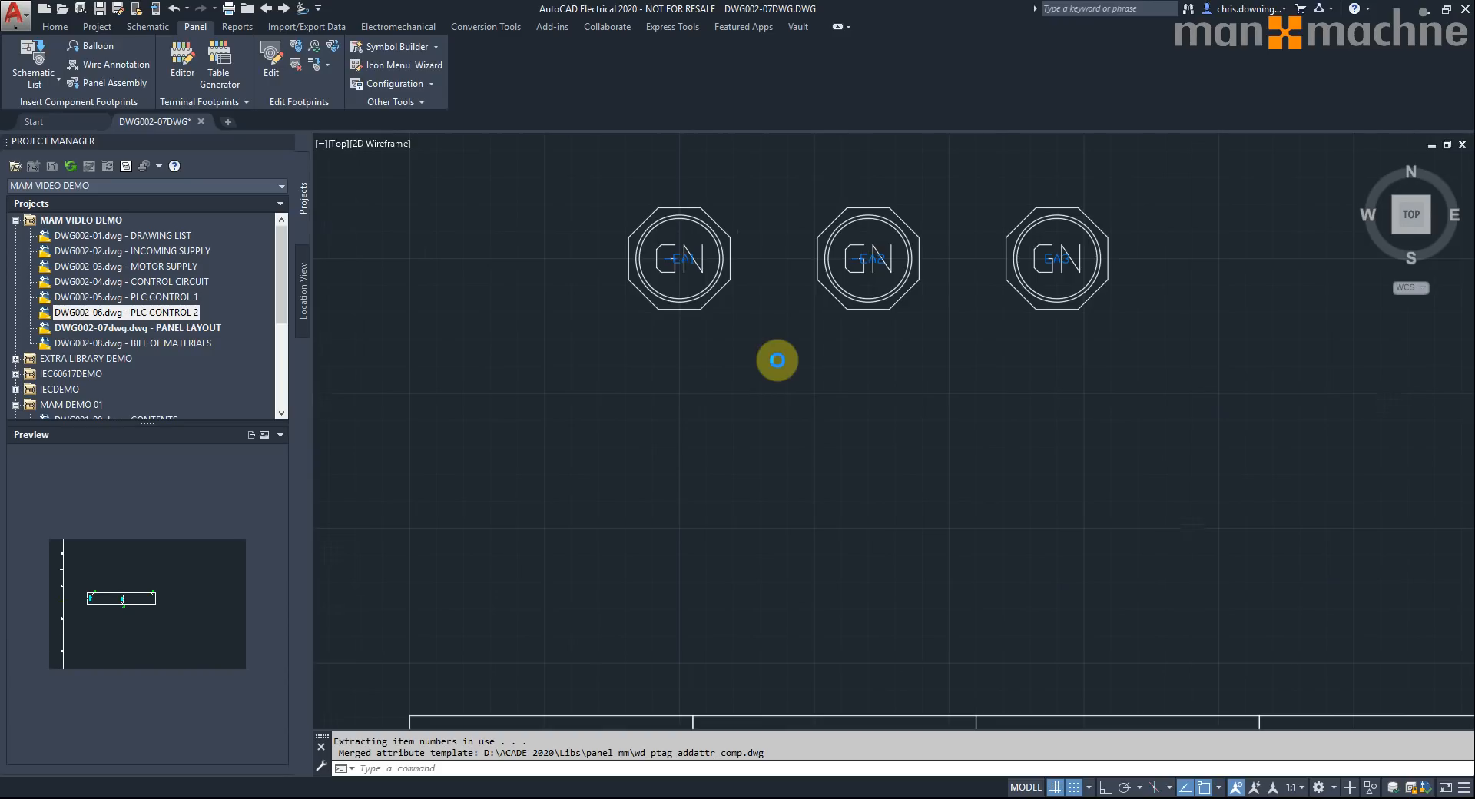
pyautogui.scroll(-1, 666, 354)
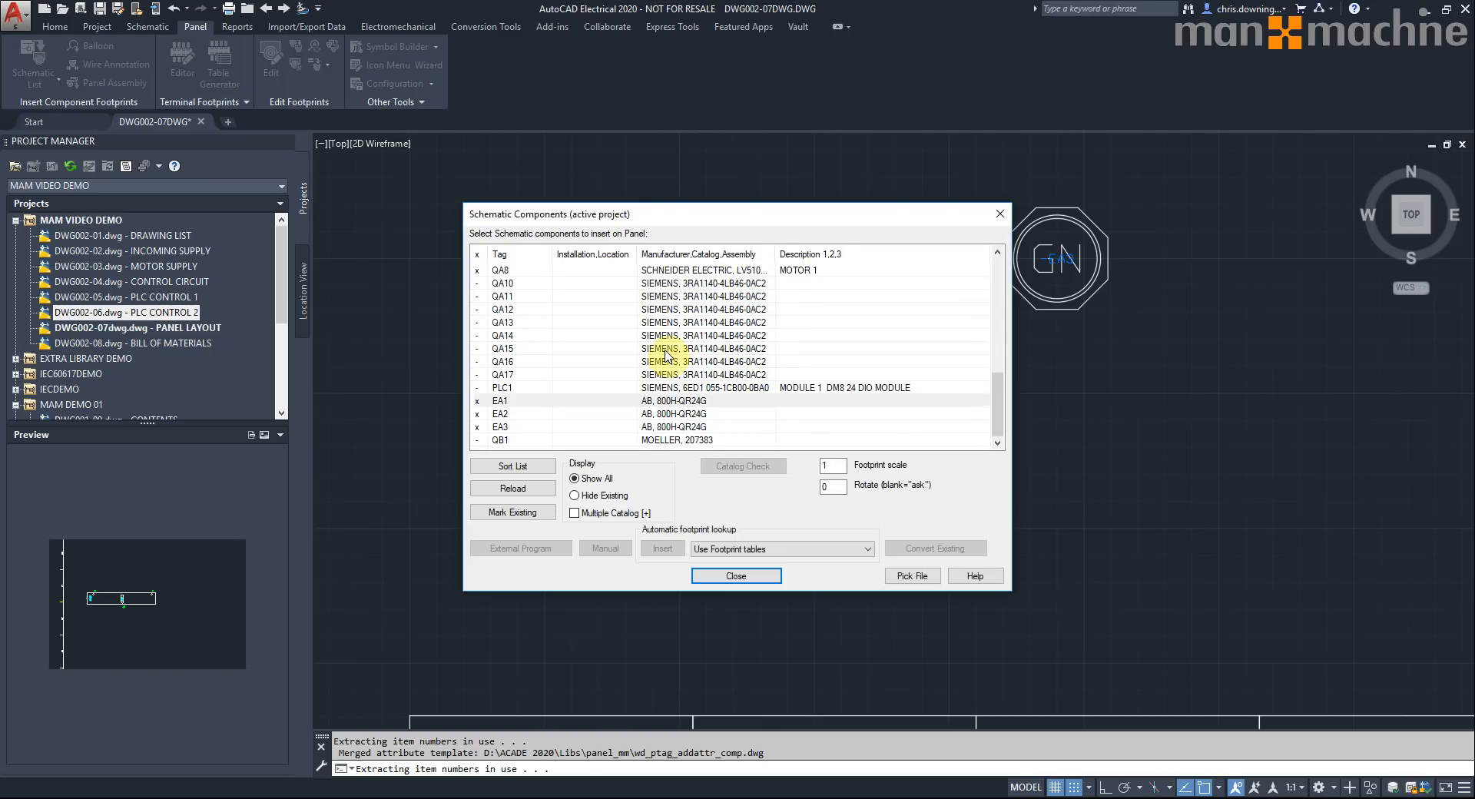
pyautogui.click(768, 576)
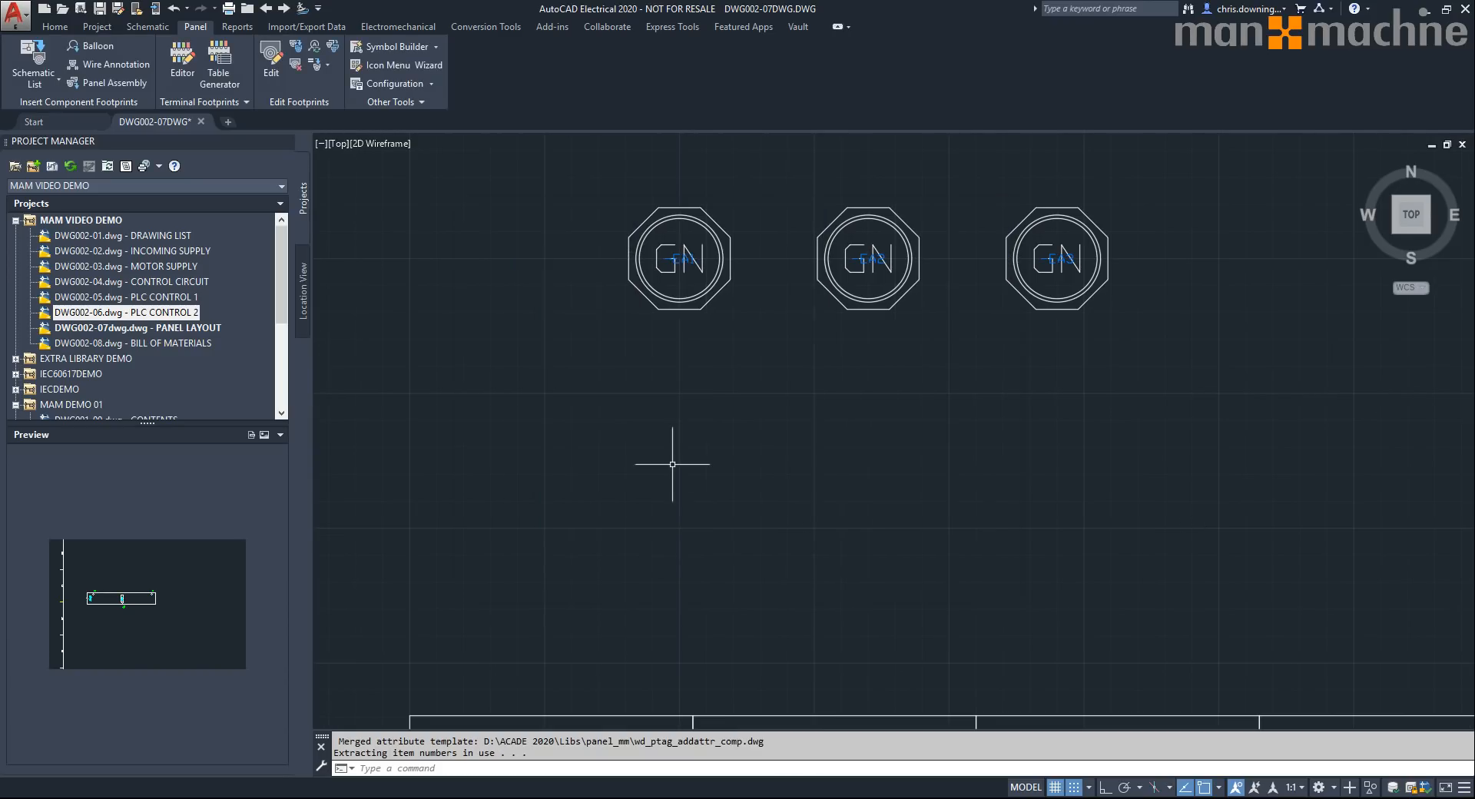
# - Display the finished panel on its paper space sheet and open the bill of materials drawing DWG002-08.dwg
pyautogui.scroll(-2, 692, 430)
pyautogui.scroll(-5, 878, 417)
pyautogui.moveTo(807, 348)
pyautogui.mouseDown(button='middle')
pyautogui.moveTo(802, 293)
pyautogui.moveTo(865, 240)
pyautogui.mouseUp(button='middle')
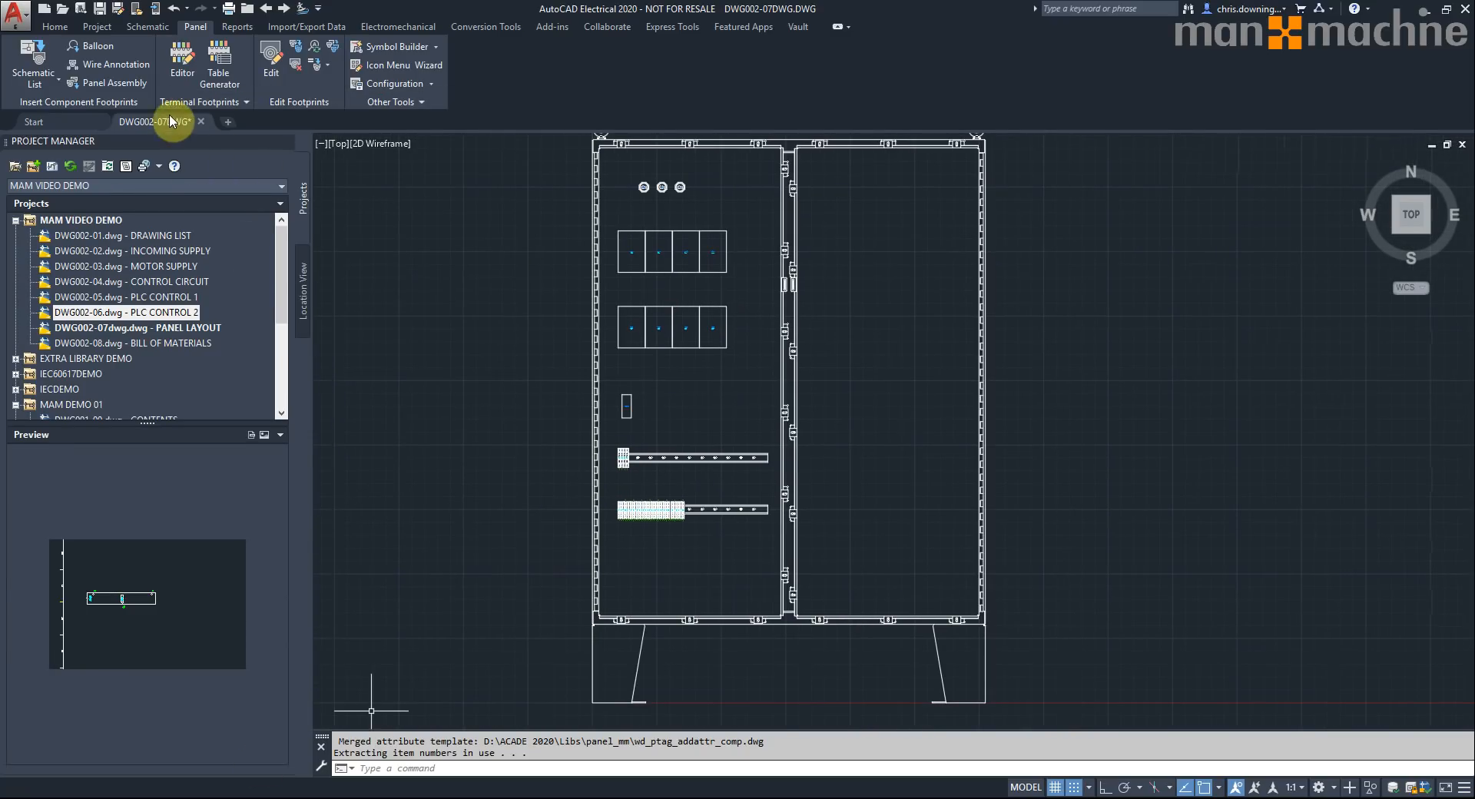
pyautogui.click(198, 189)
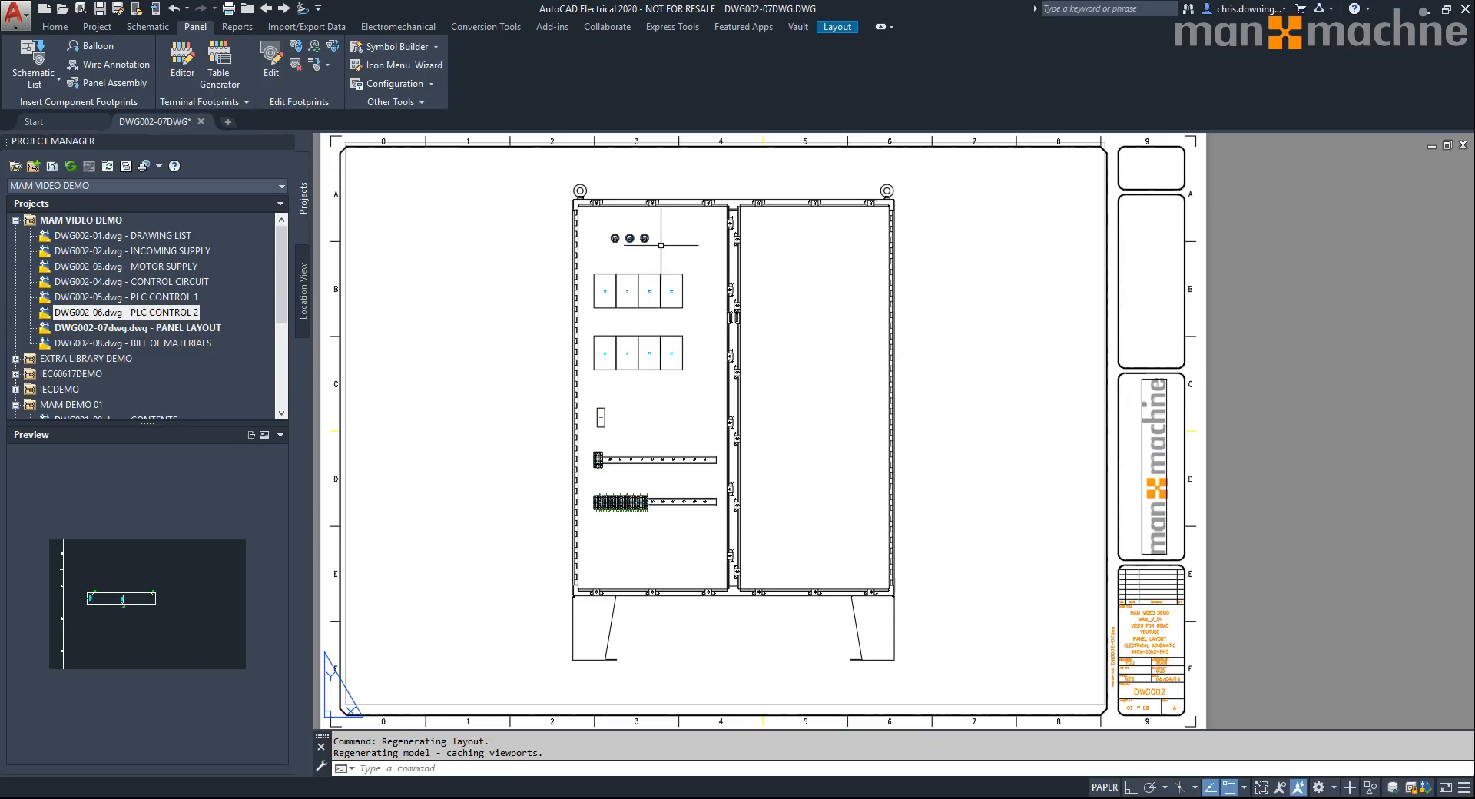
pyautogui.click(235, 28)
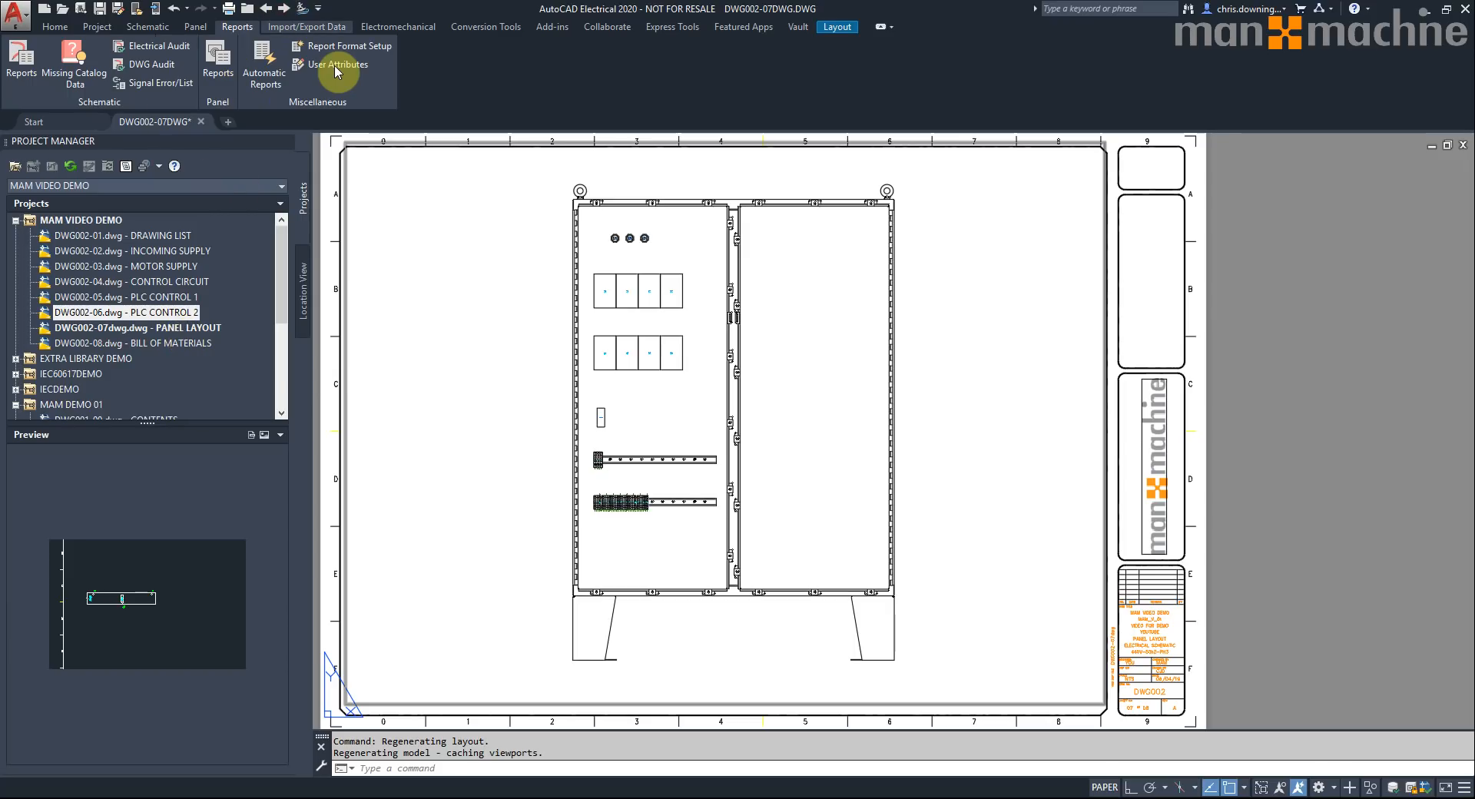
pyautogui.doubleClick(573, 280)
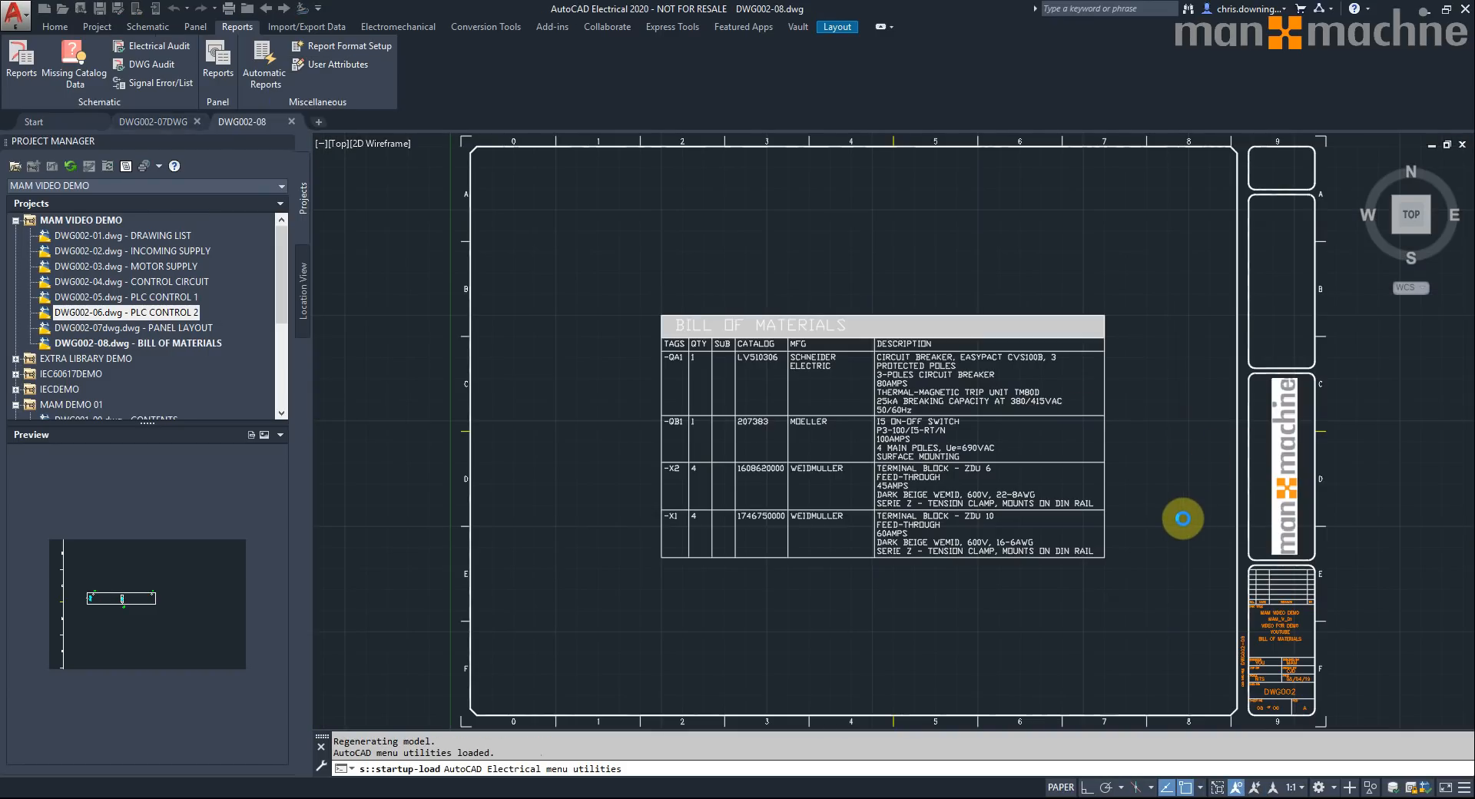
# - Generate the project-wide schematic bill of materials in Normal Tallied Format with bom_mam.set, processing all project drawings
pyautogui.click(20, 70)
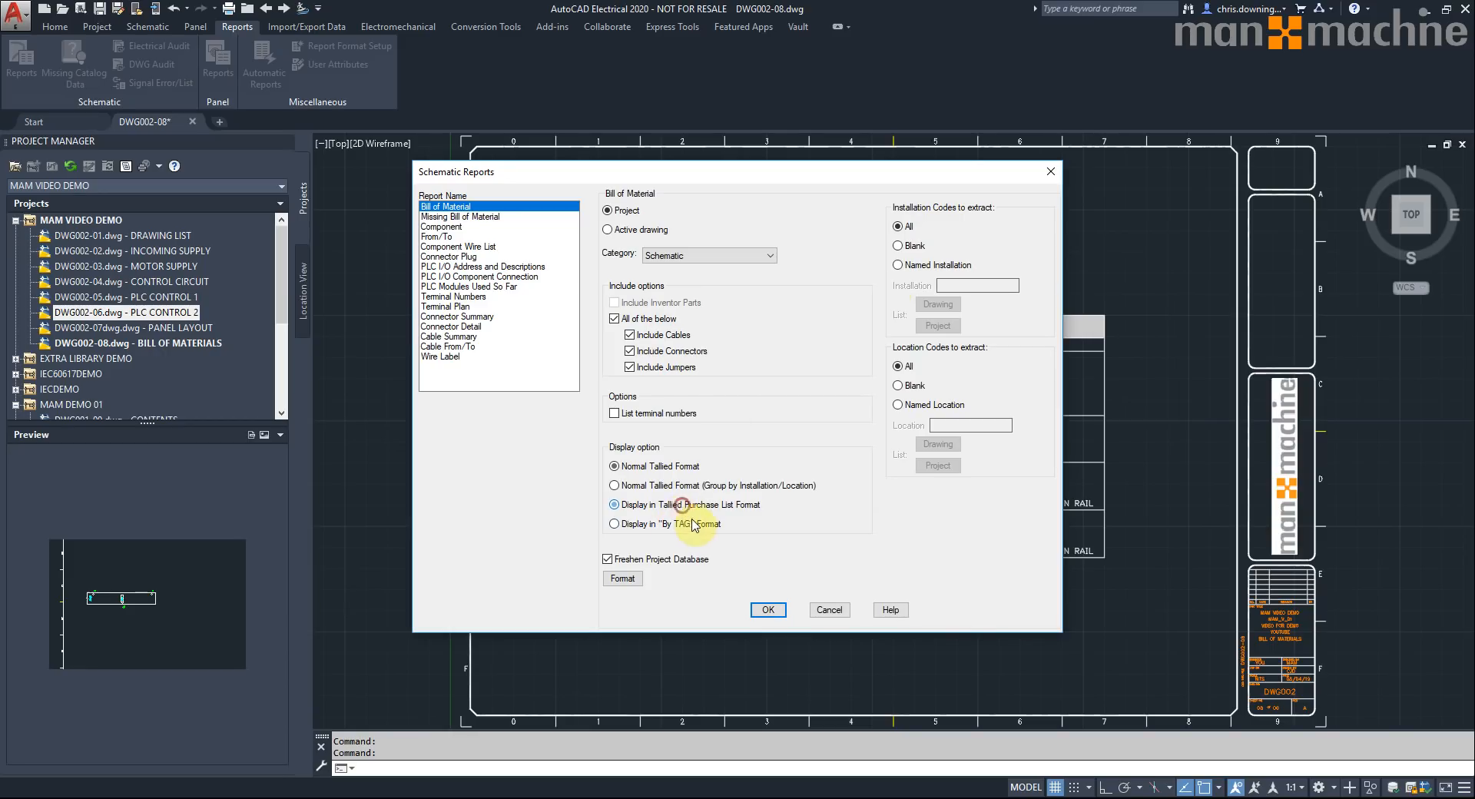
pyautogui.click(634, 581)
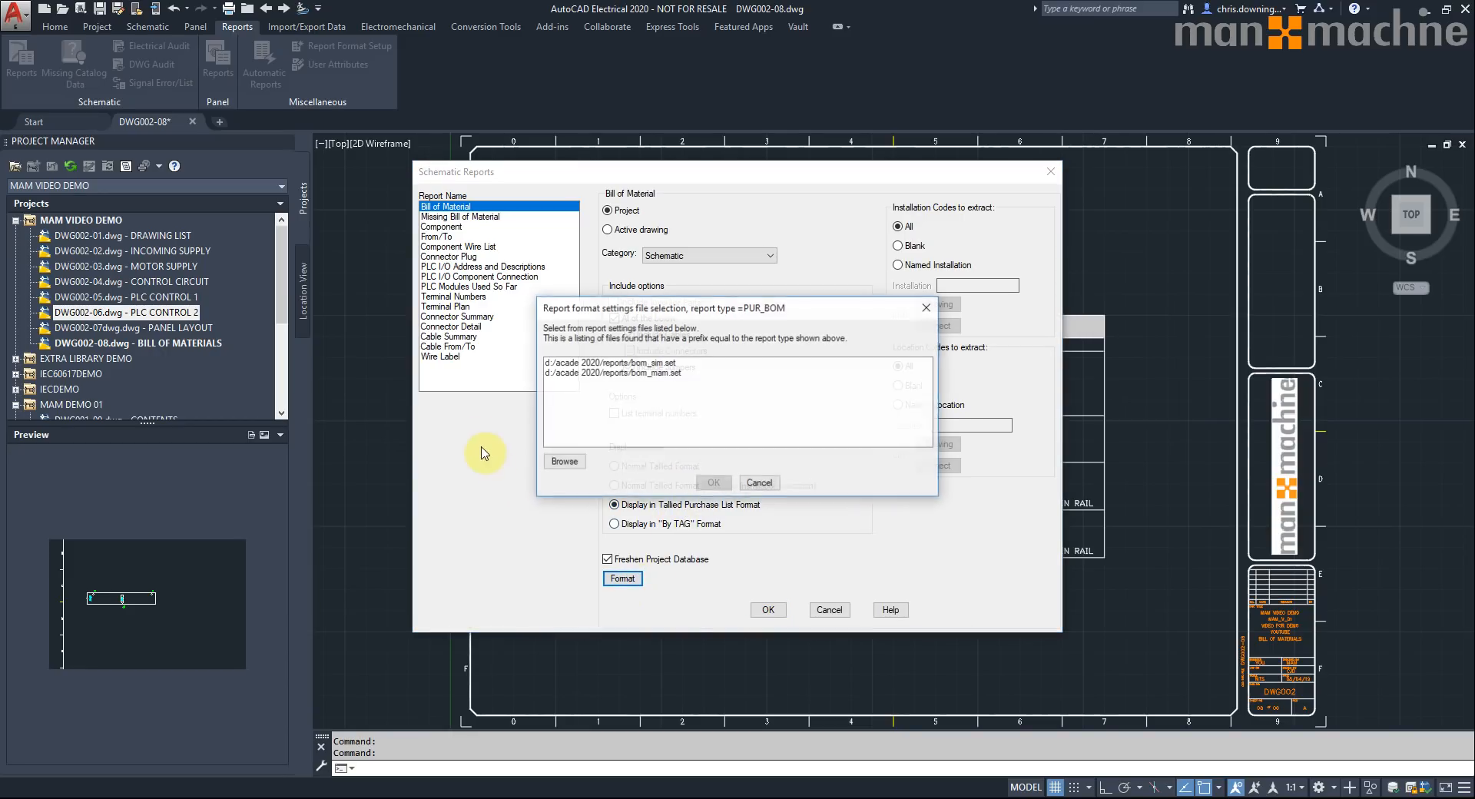
pyautogui.click(646, 374)
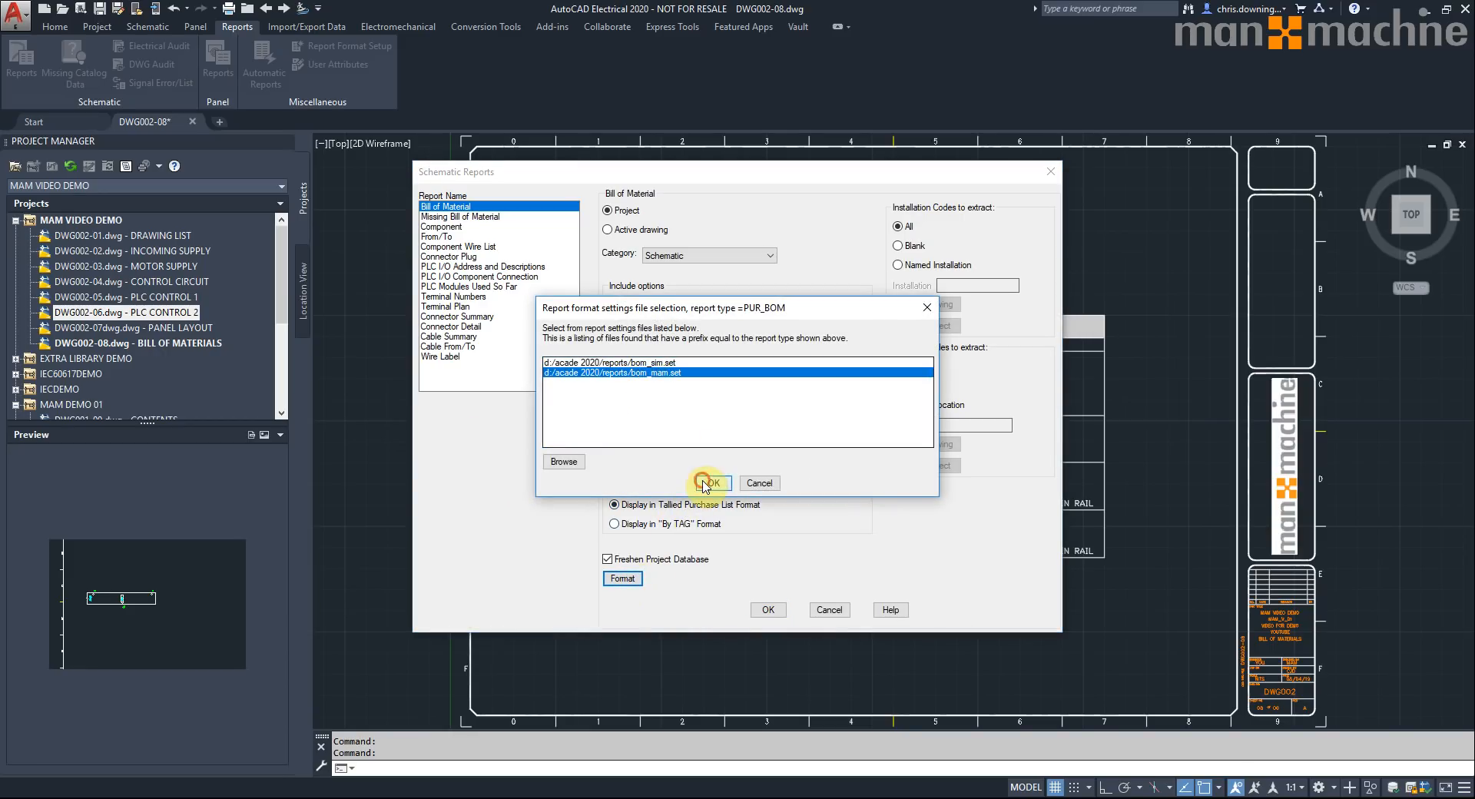
pyautogui.click(705, 484)
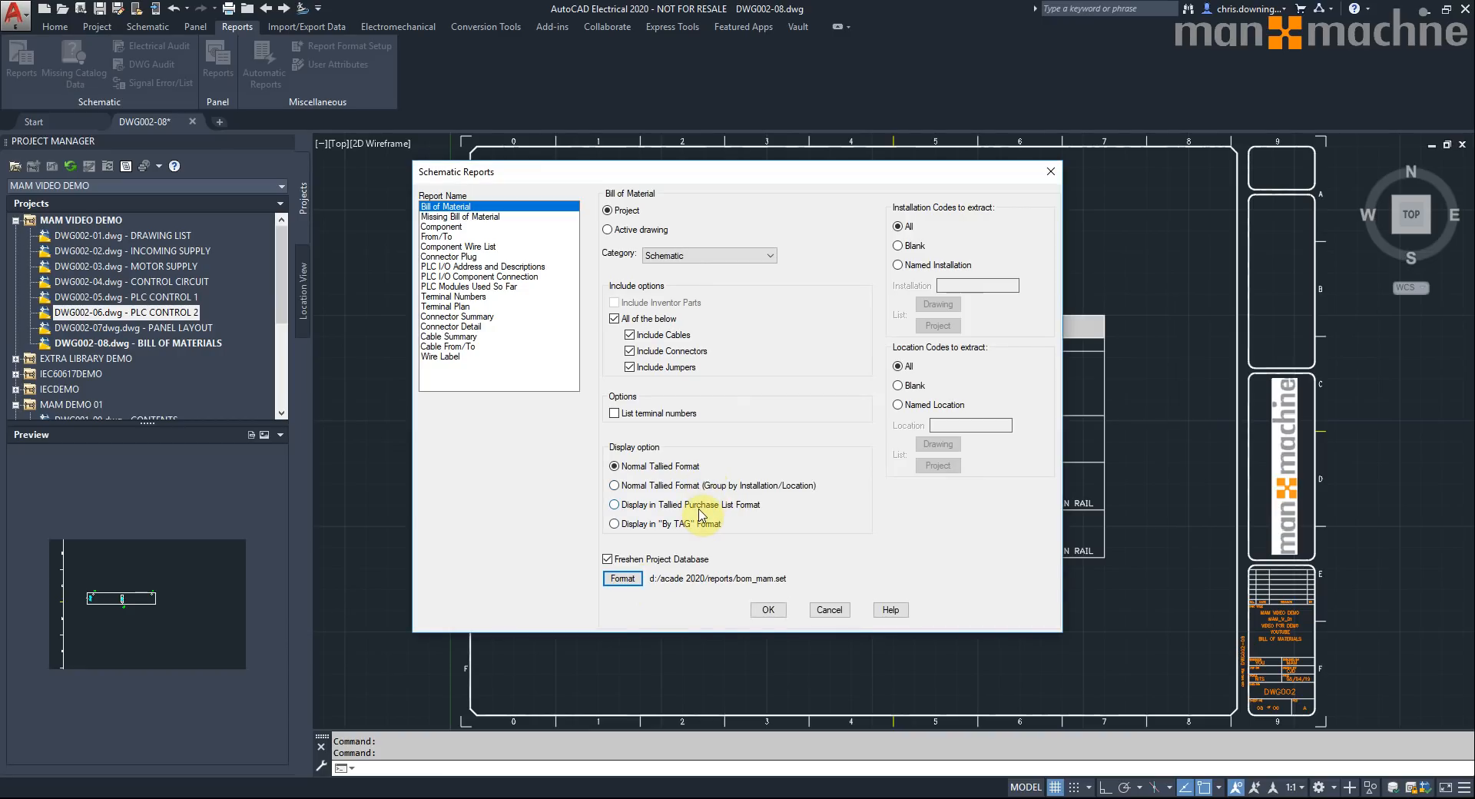
pyautogui.click(782, 610)
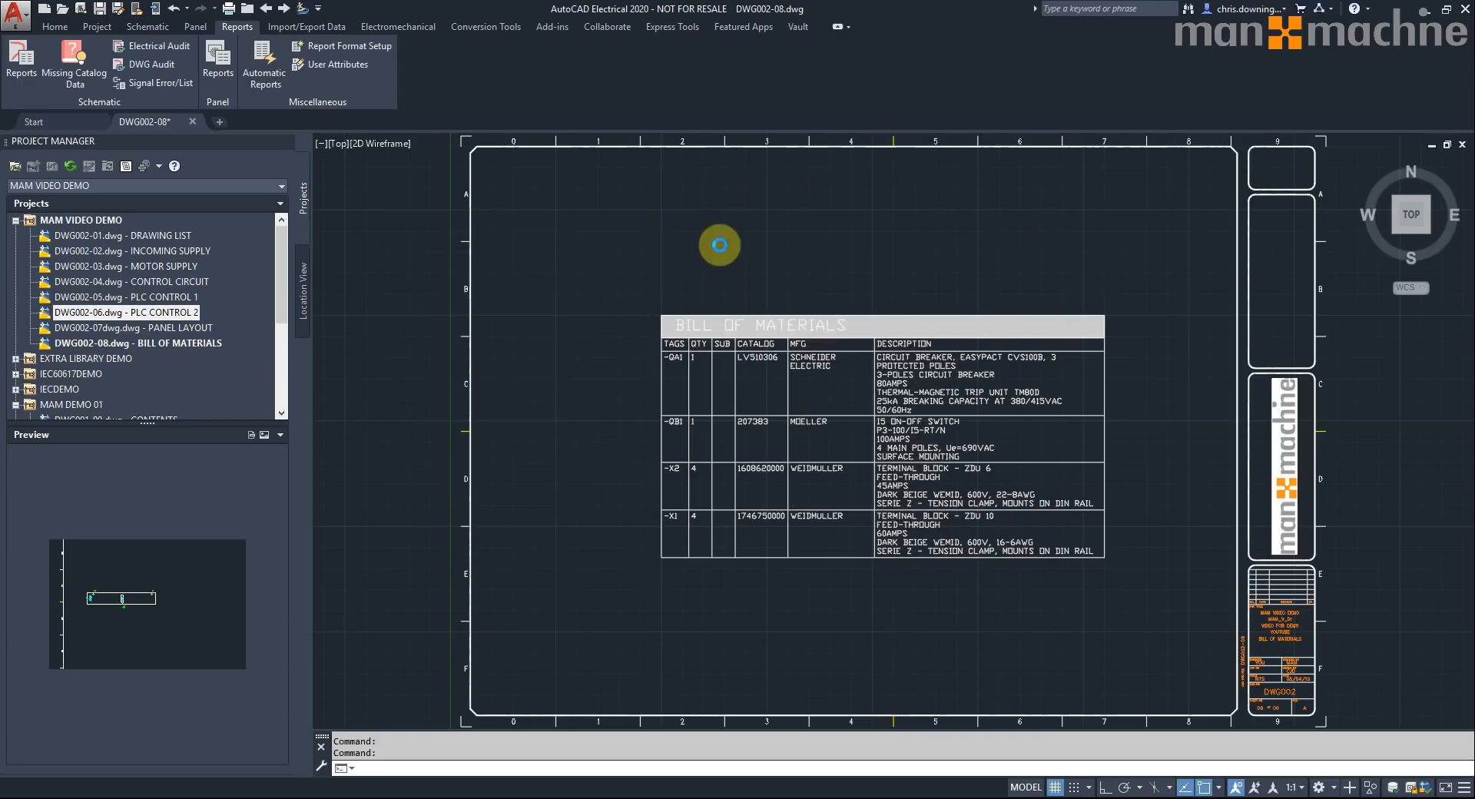
pyautogui.click(525, 401)
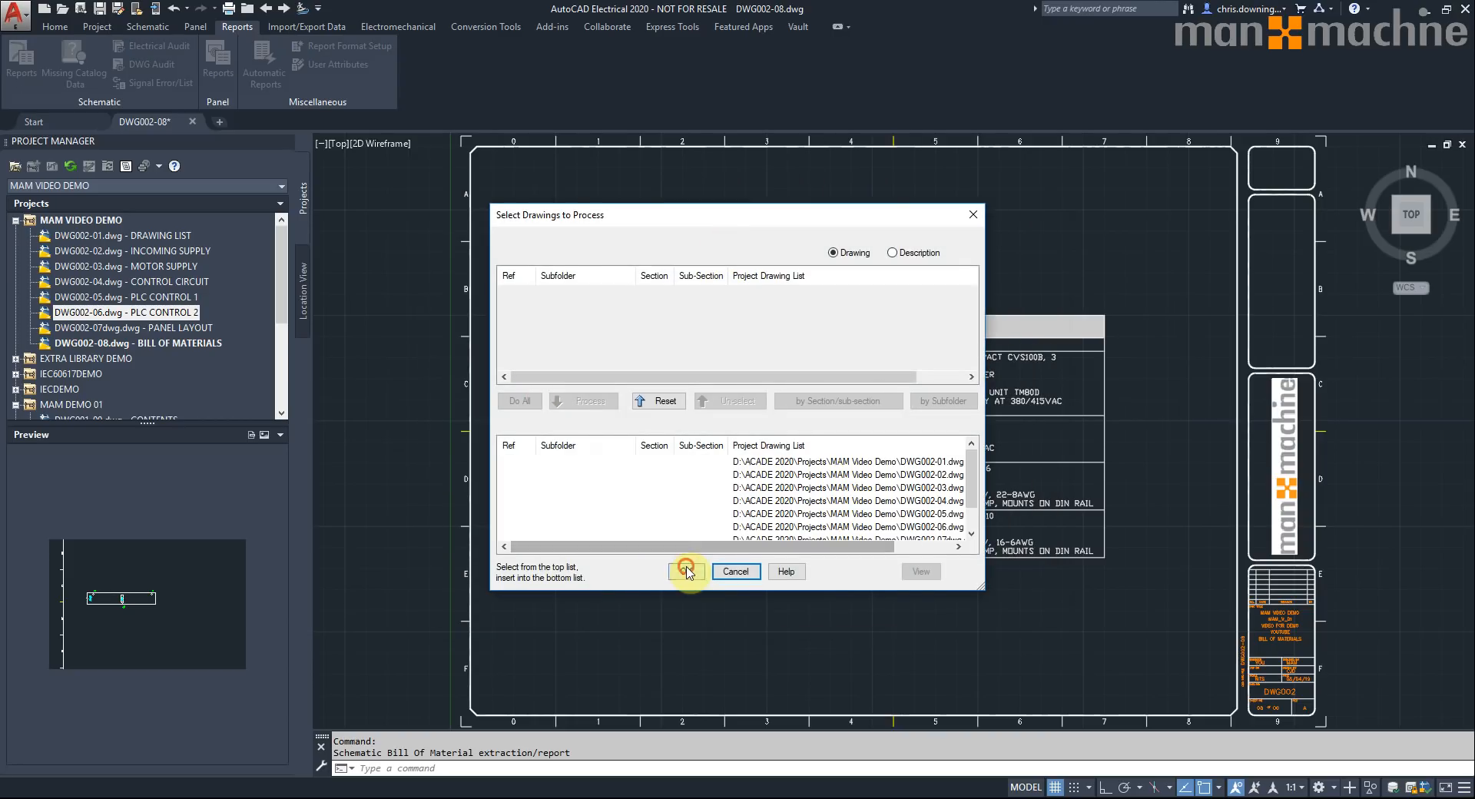
pyautogui.click(686, 571)
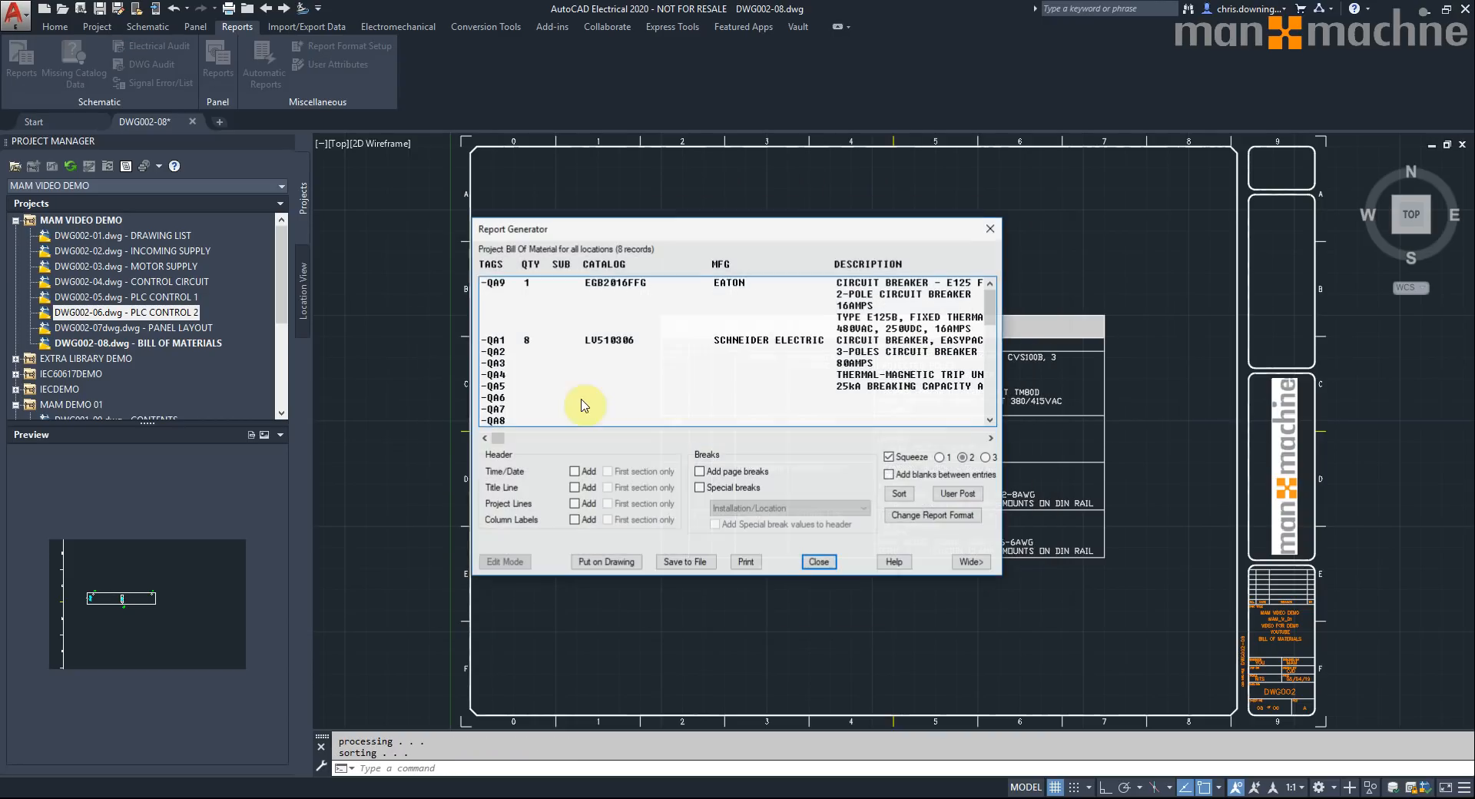
# - Update the existing bill of materials table on the drawing, keeping X-Dimension 100 and raising the Y-Dimension placement, and close the report
pyautogui.click(620, 564)
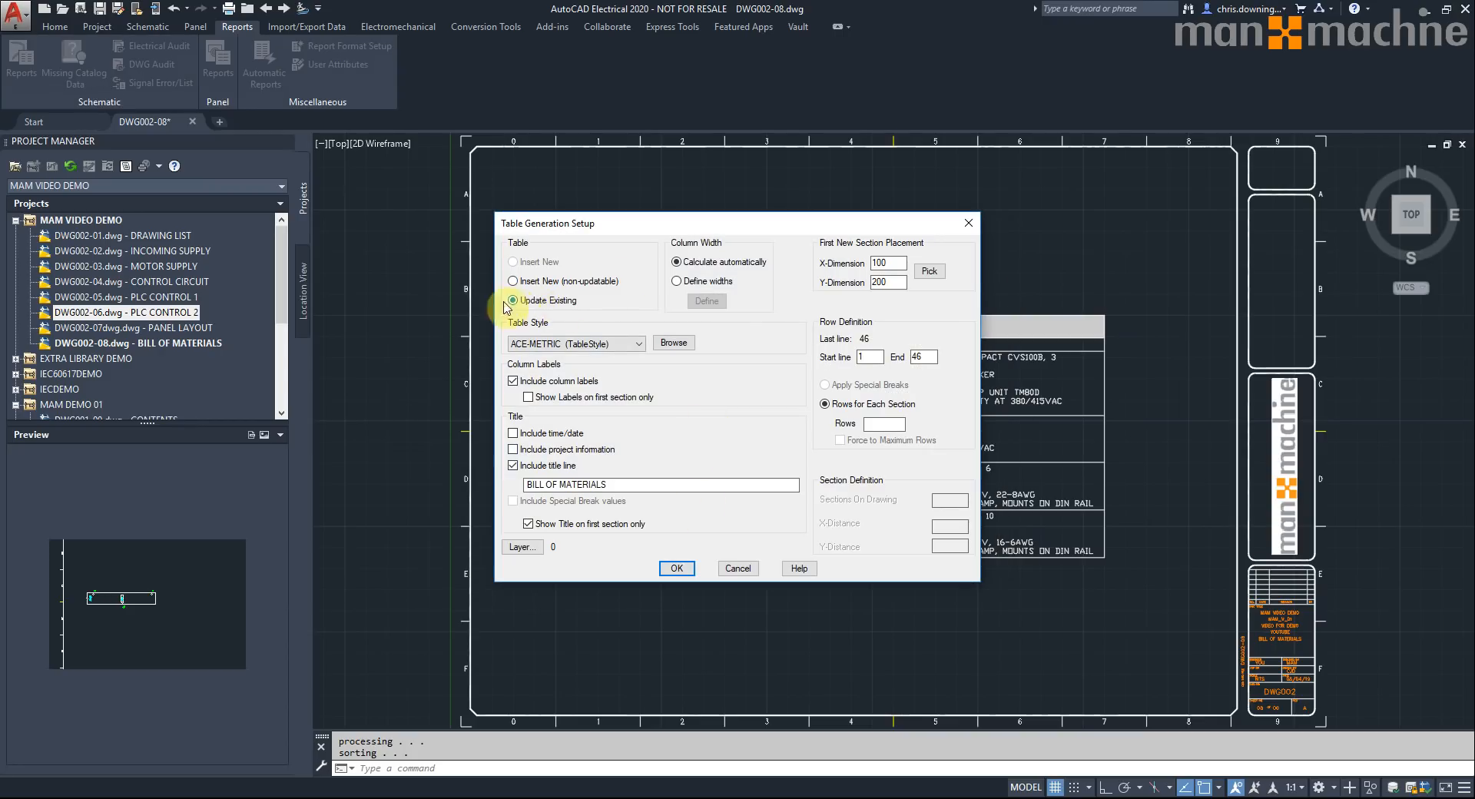
pyautogui.moveTo(852, 222); pyautogui.dragTo(714, 246)
pyautogui.doubleClick(755, 285)
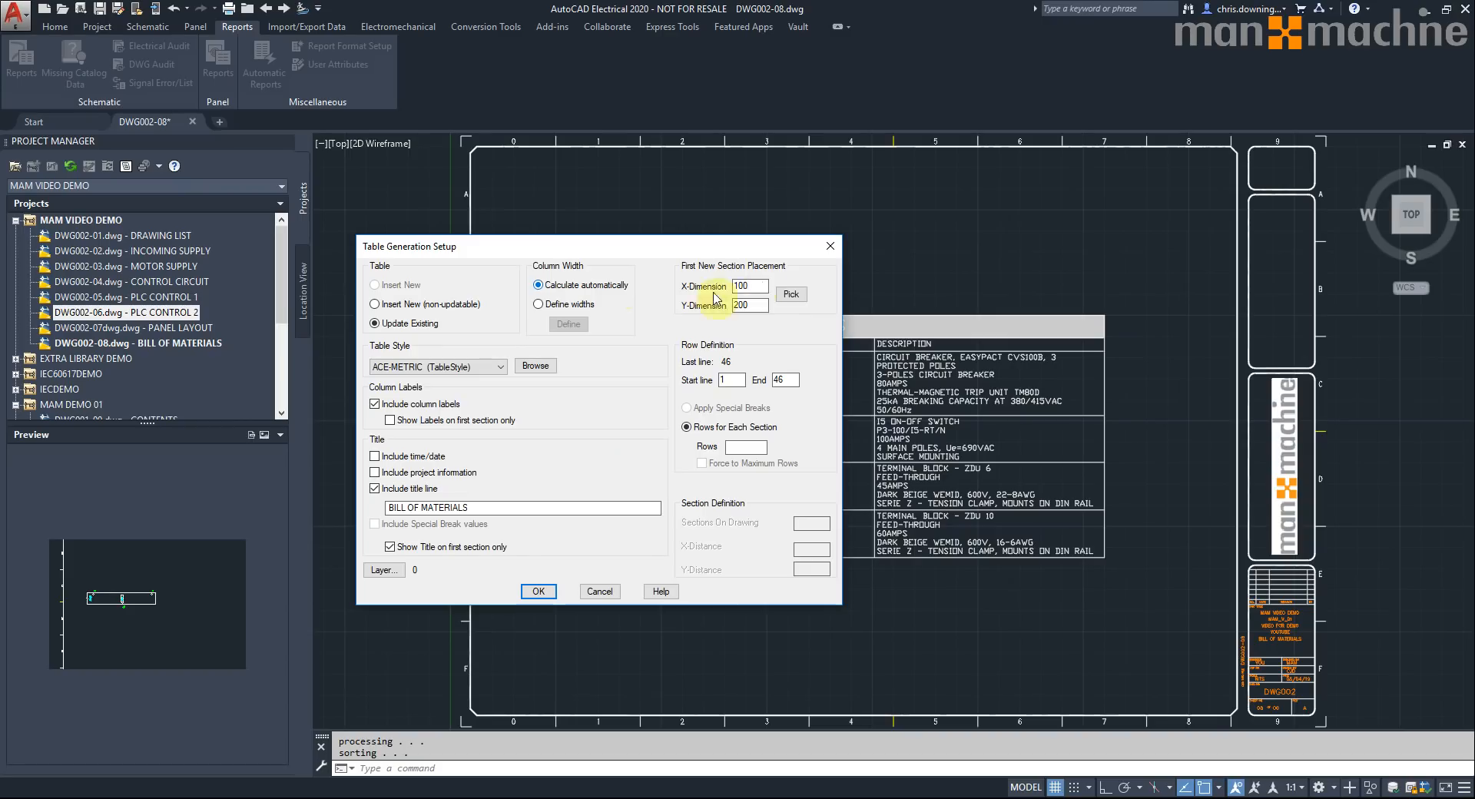
pyautogui.doubleClick(763, 304)
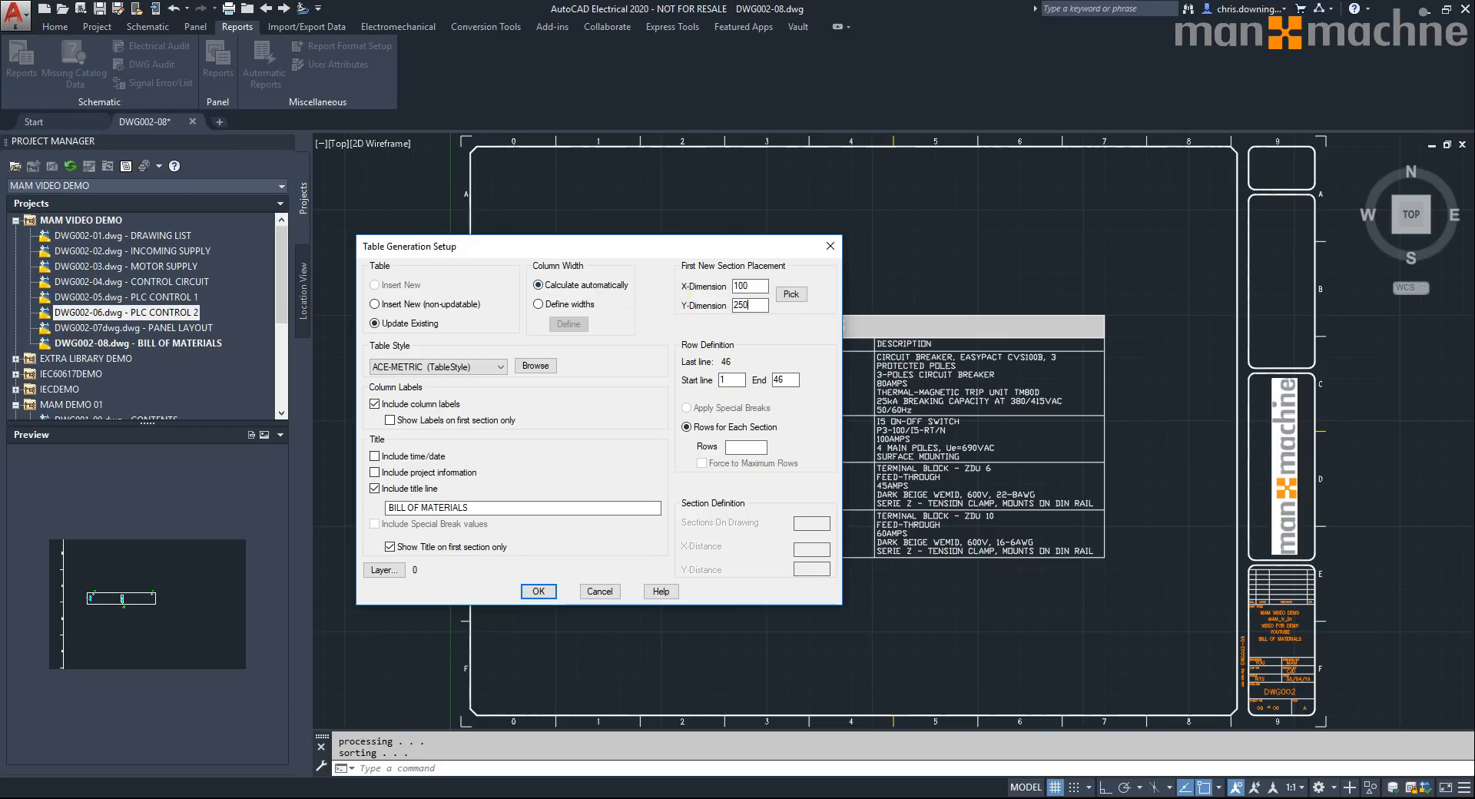
pyautogui.doubleClick(755, 304)
pyautogui.click(537, 592)
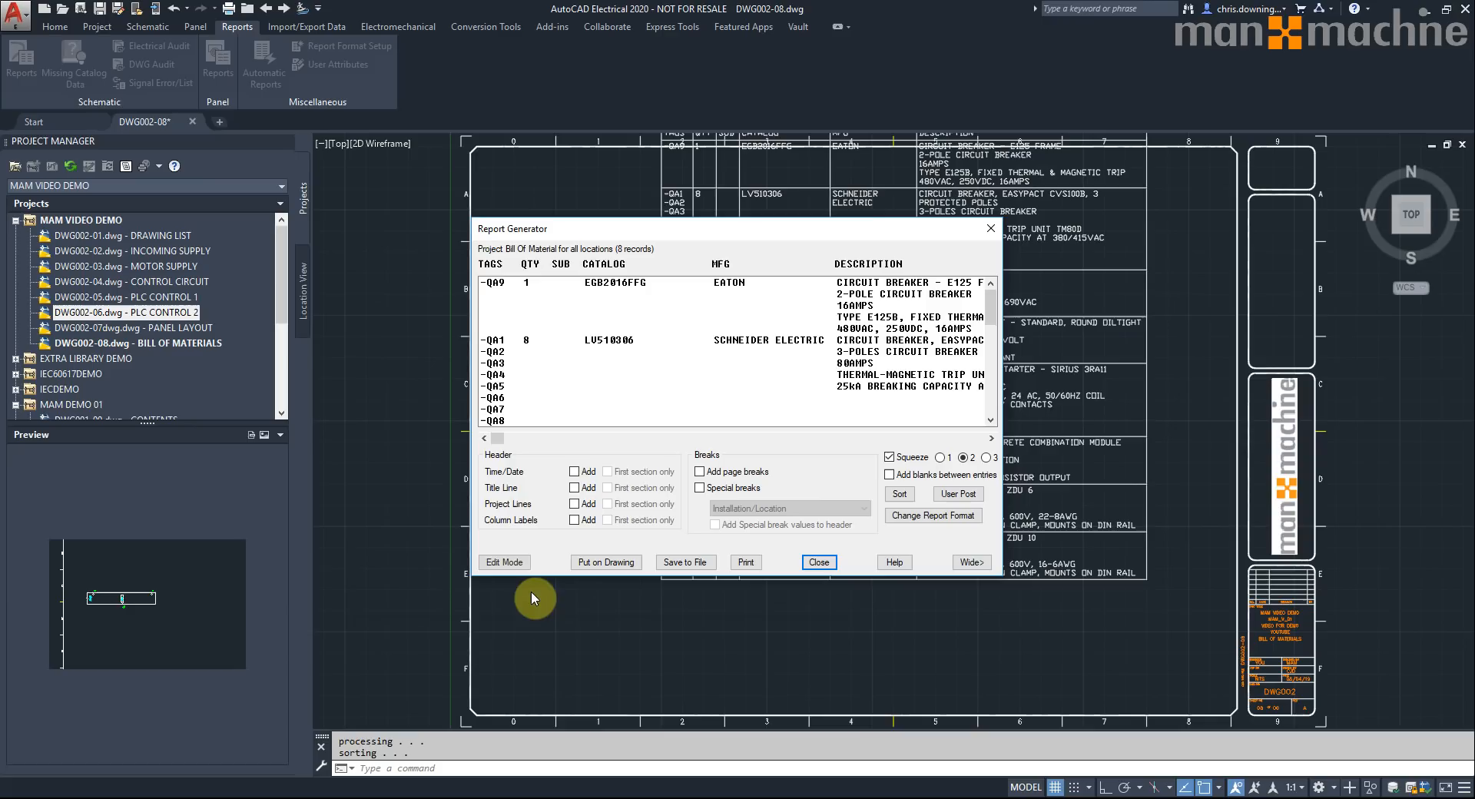
pyautogui.click(819, 562)
# - Move the bill of materials table down so it fits inside the sheet border, and save the drawing
pyautogui.scroll(-4, 759, 467)
pyautogui.scroll(2, 833, 396)
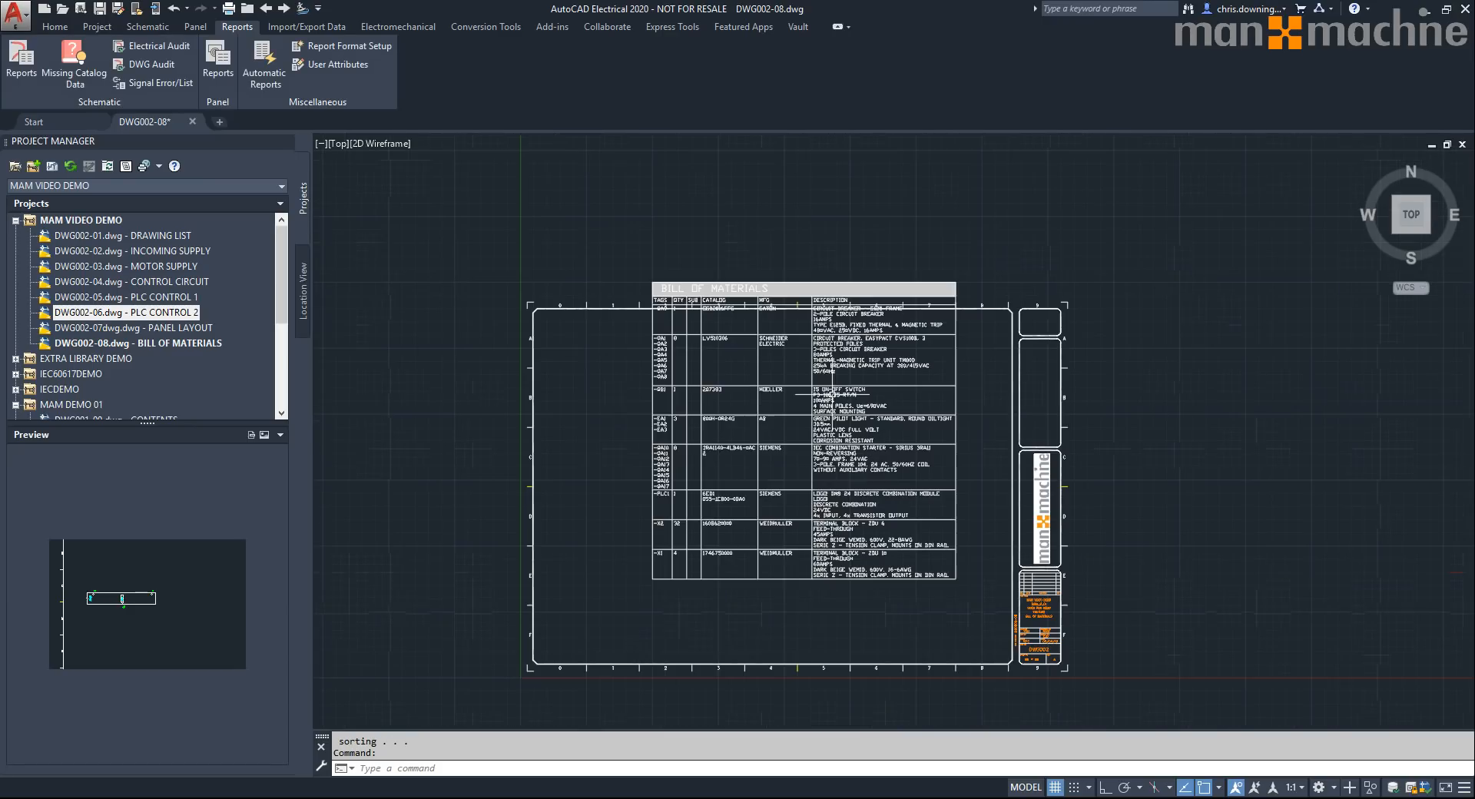
pyautogui.click(970, 359)
pyautogui.click(932, 388)
pyautogui.write('m')
pyautogui.press('Return')
pyautogui.click(1164, 334)
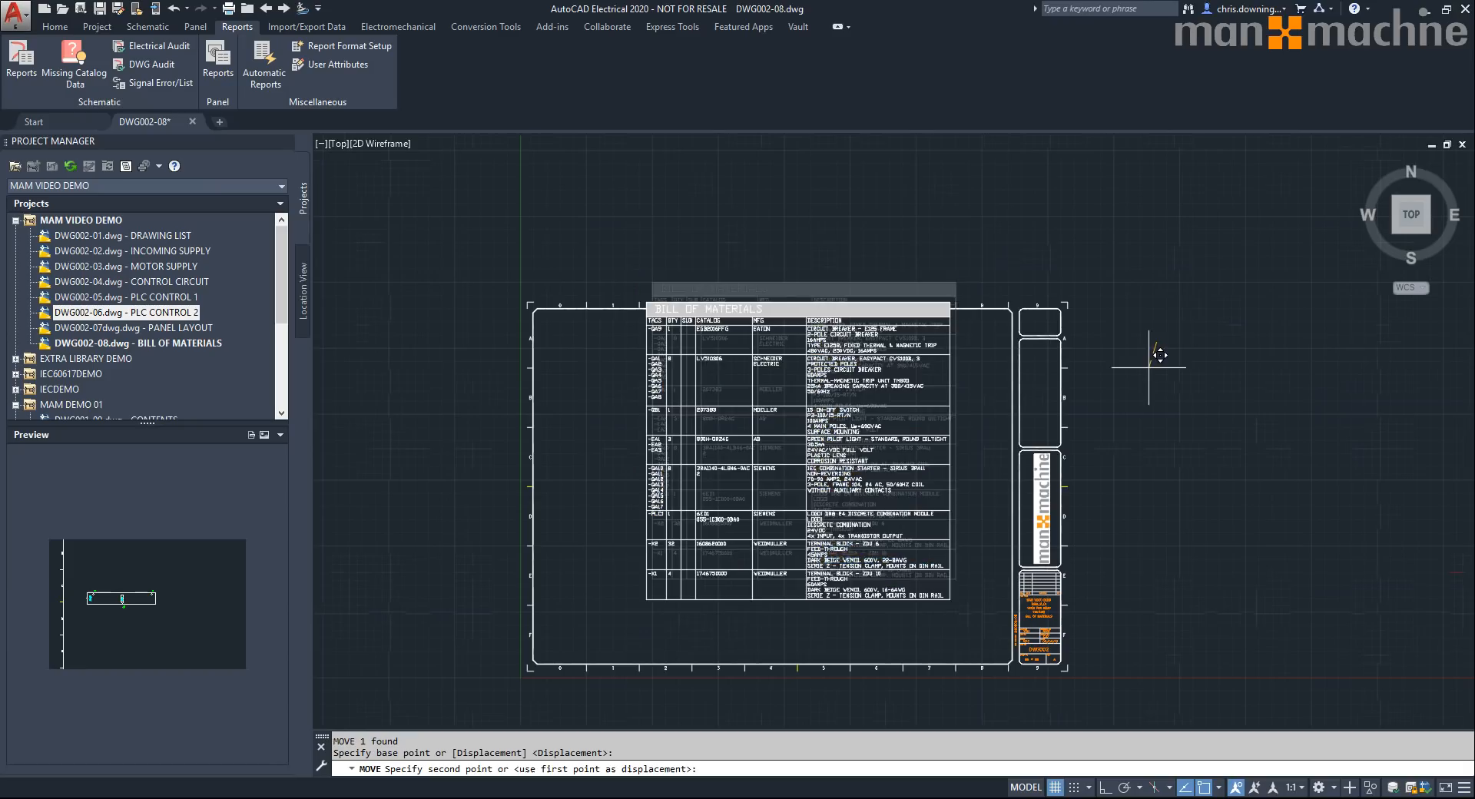
pyautogui.click(1135, 384)
pyautogui.scroll(2, 767, 555)
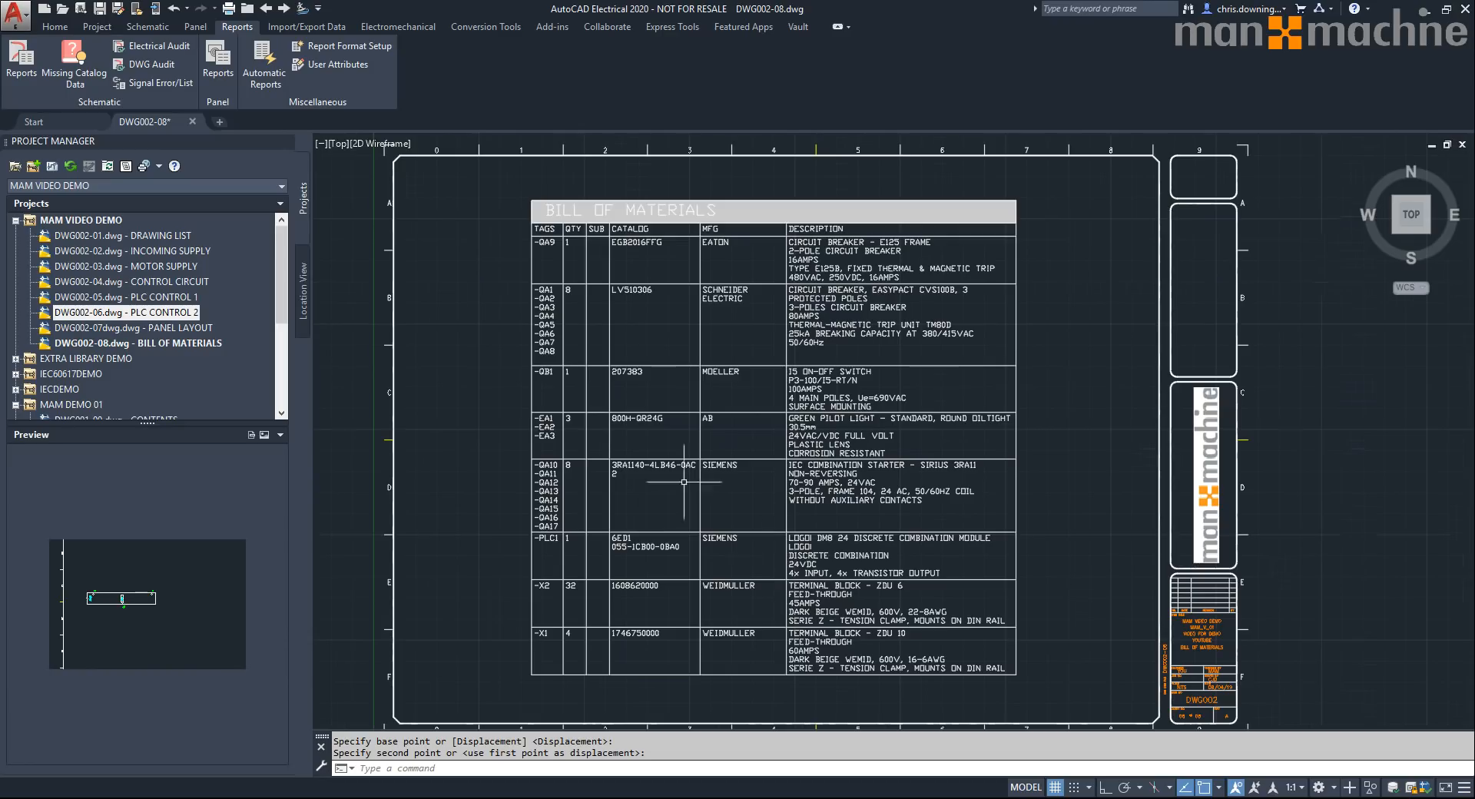
pyautogui.hotkey('ctrl', 's')
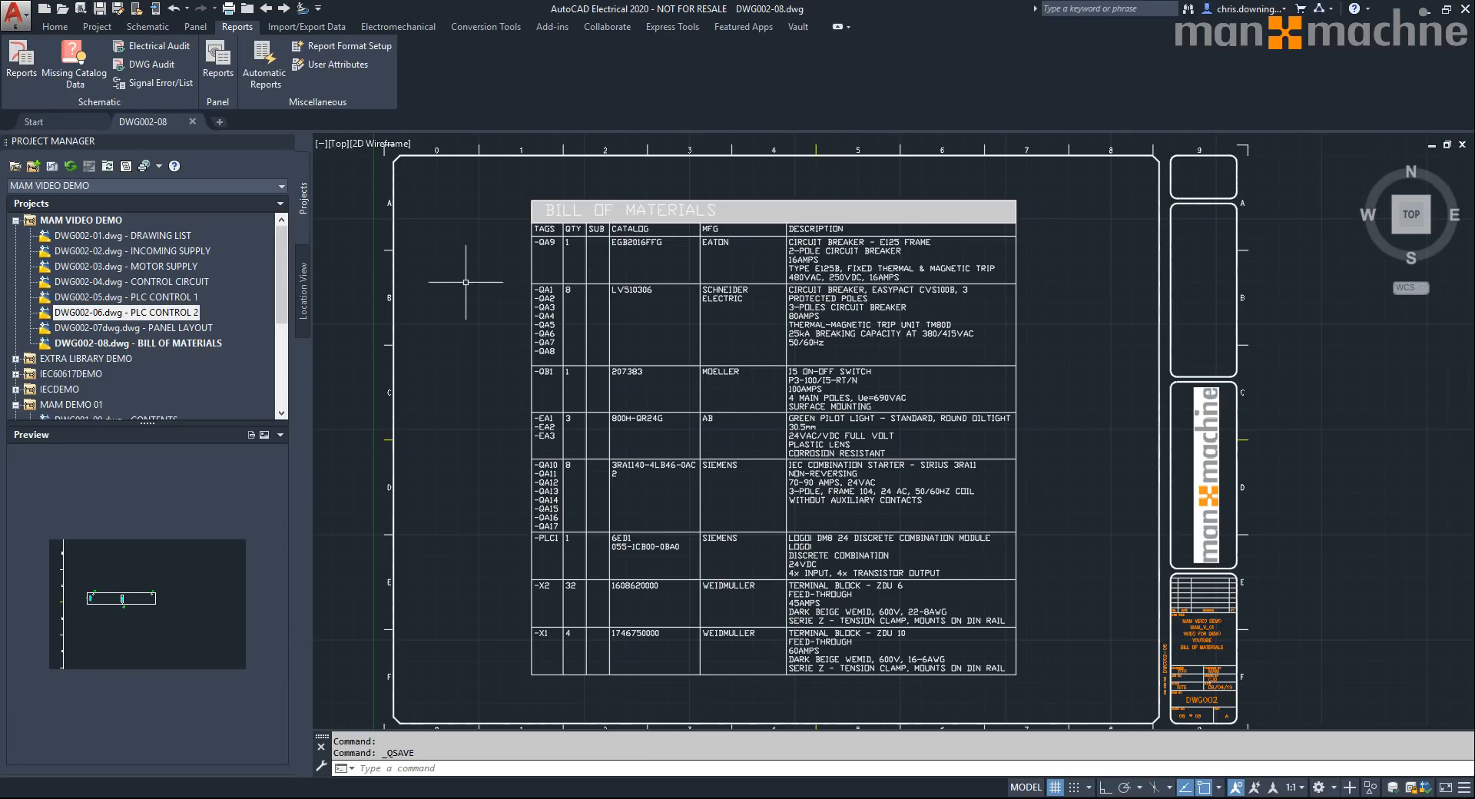
# - Rerun the project bill of materials report over all drawings using the bom_mam.set format file
pyautogui.click(22, 60)
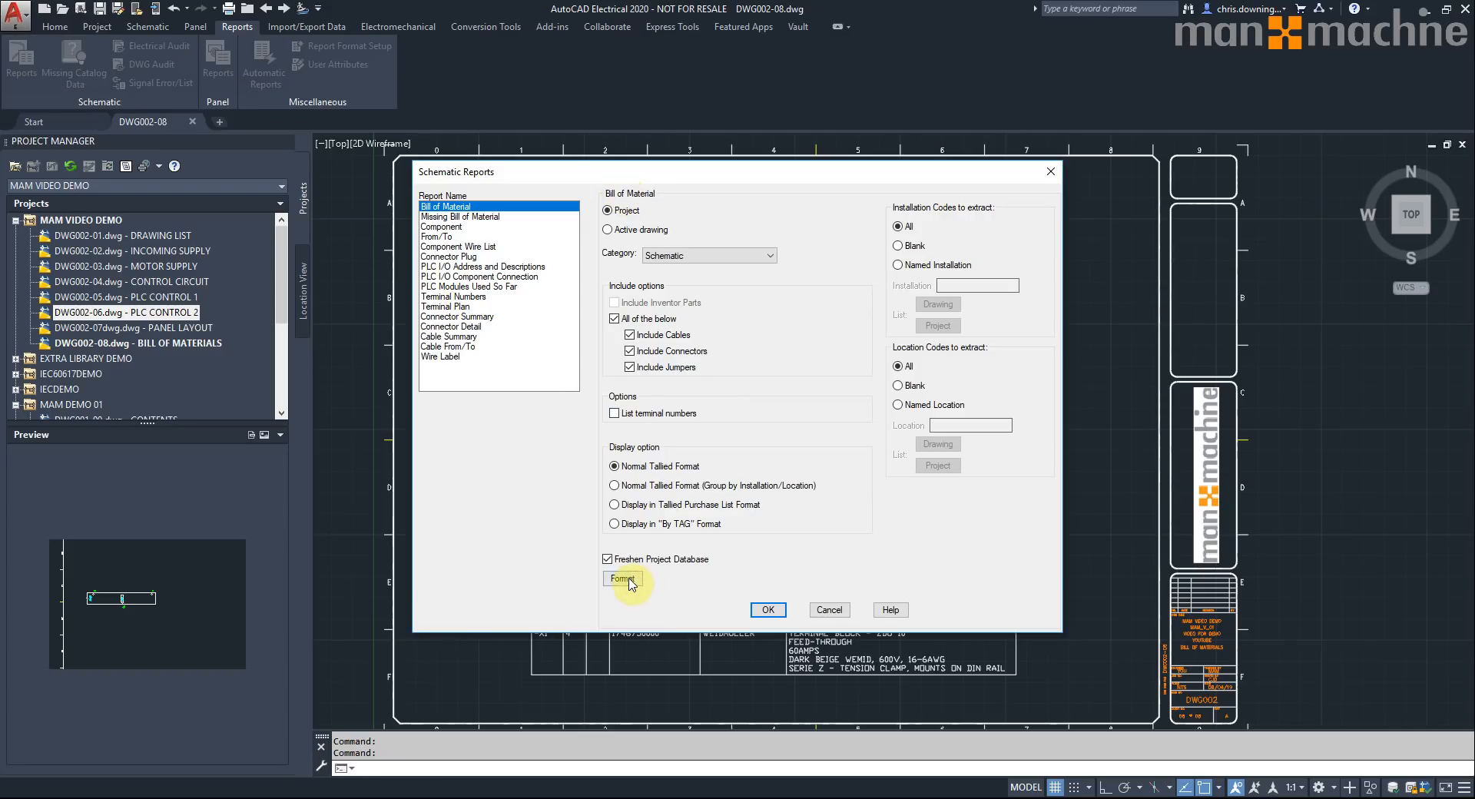
pyautogui.click(623, 579)
pyautogui.click(672, 373)
pyautogui.click(712, 484)
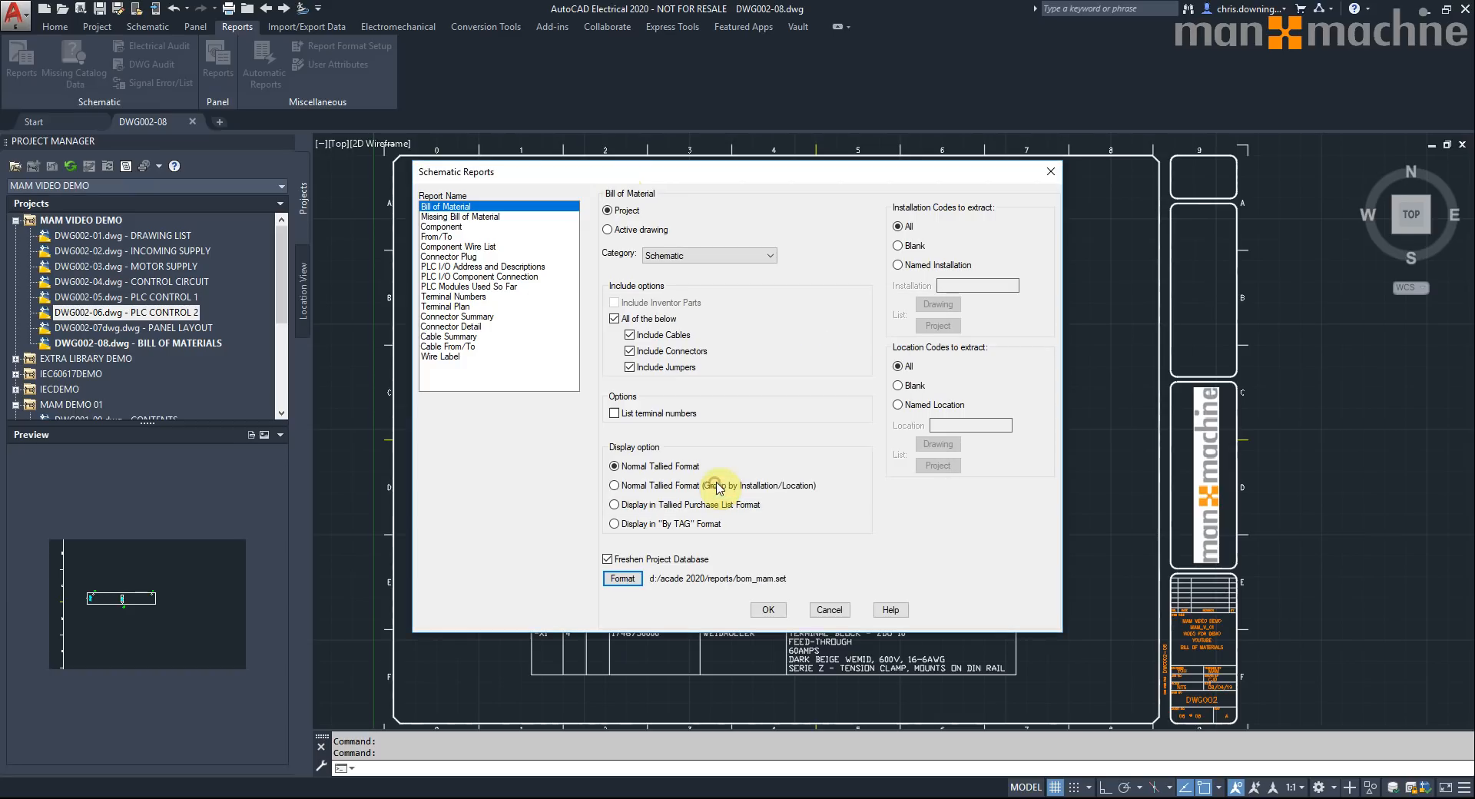
pyautogui.click(769, 610)
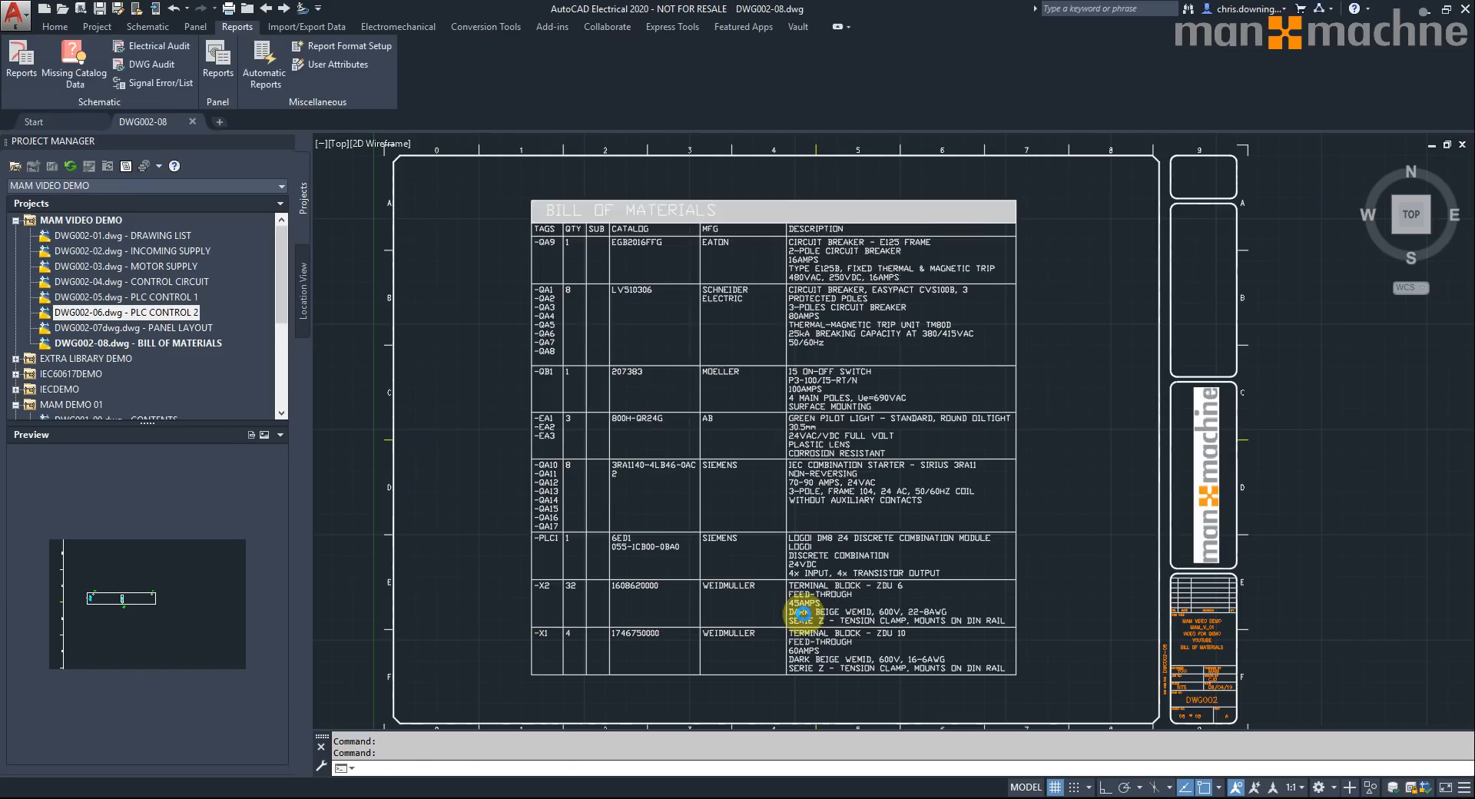
pyautogui.click(520, 401)
pyautogui.click(686, 571)
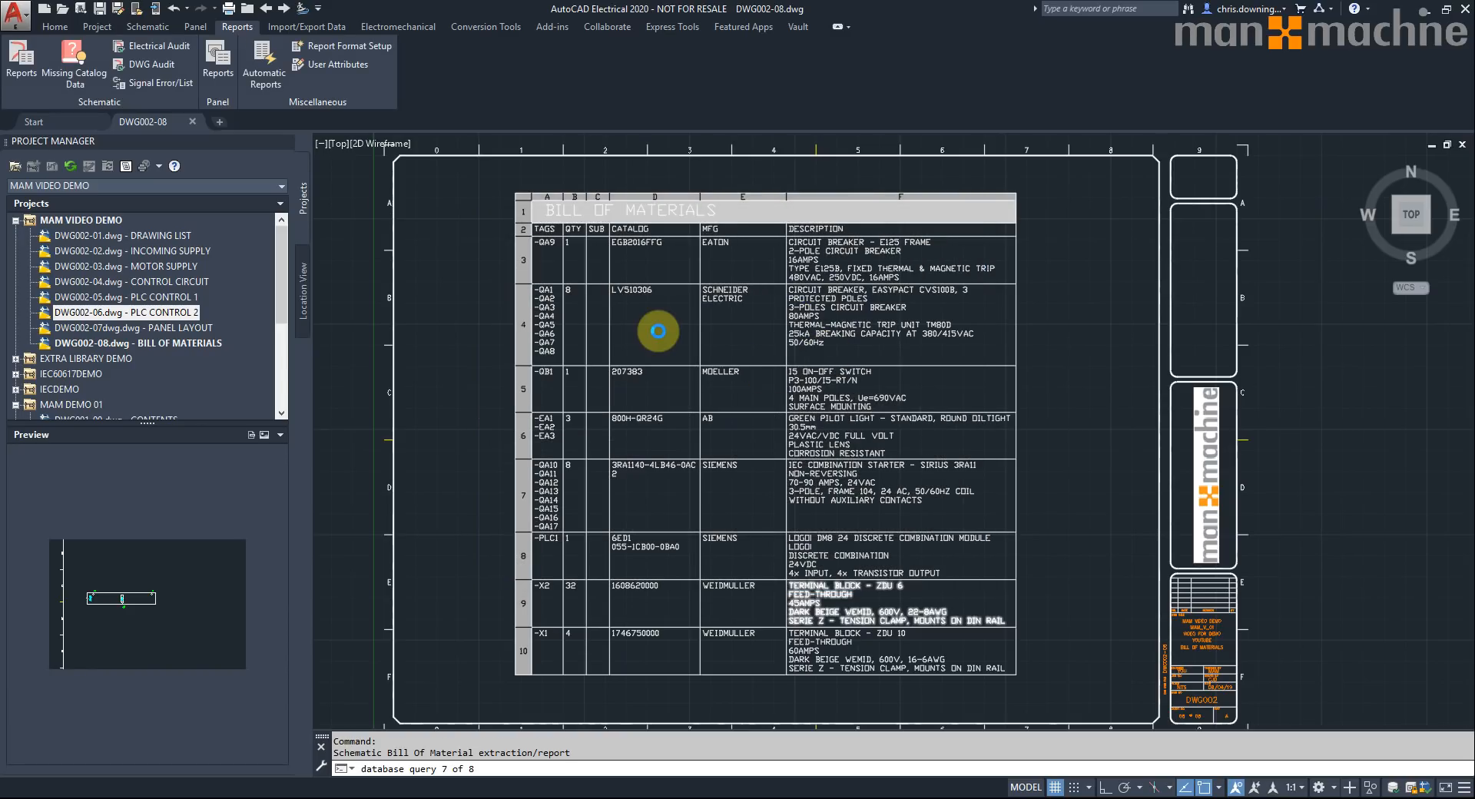
# - Save the report to the Desktop as the Excel spreadsheet BOM.XLS and close the report generator
pyautogui.click(685, 562)
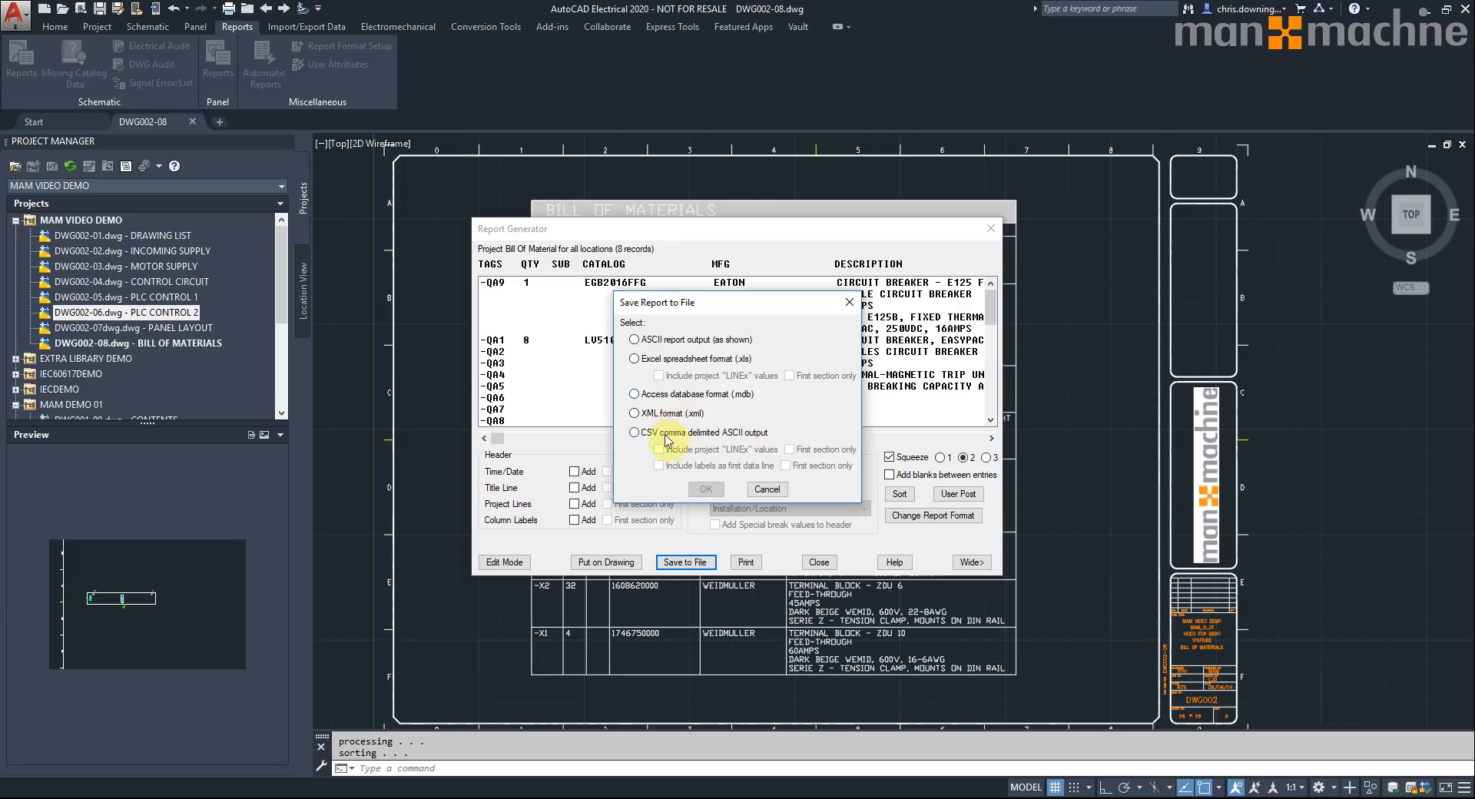
pyautogui.click(661, 359)
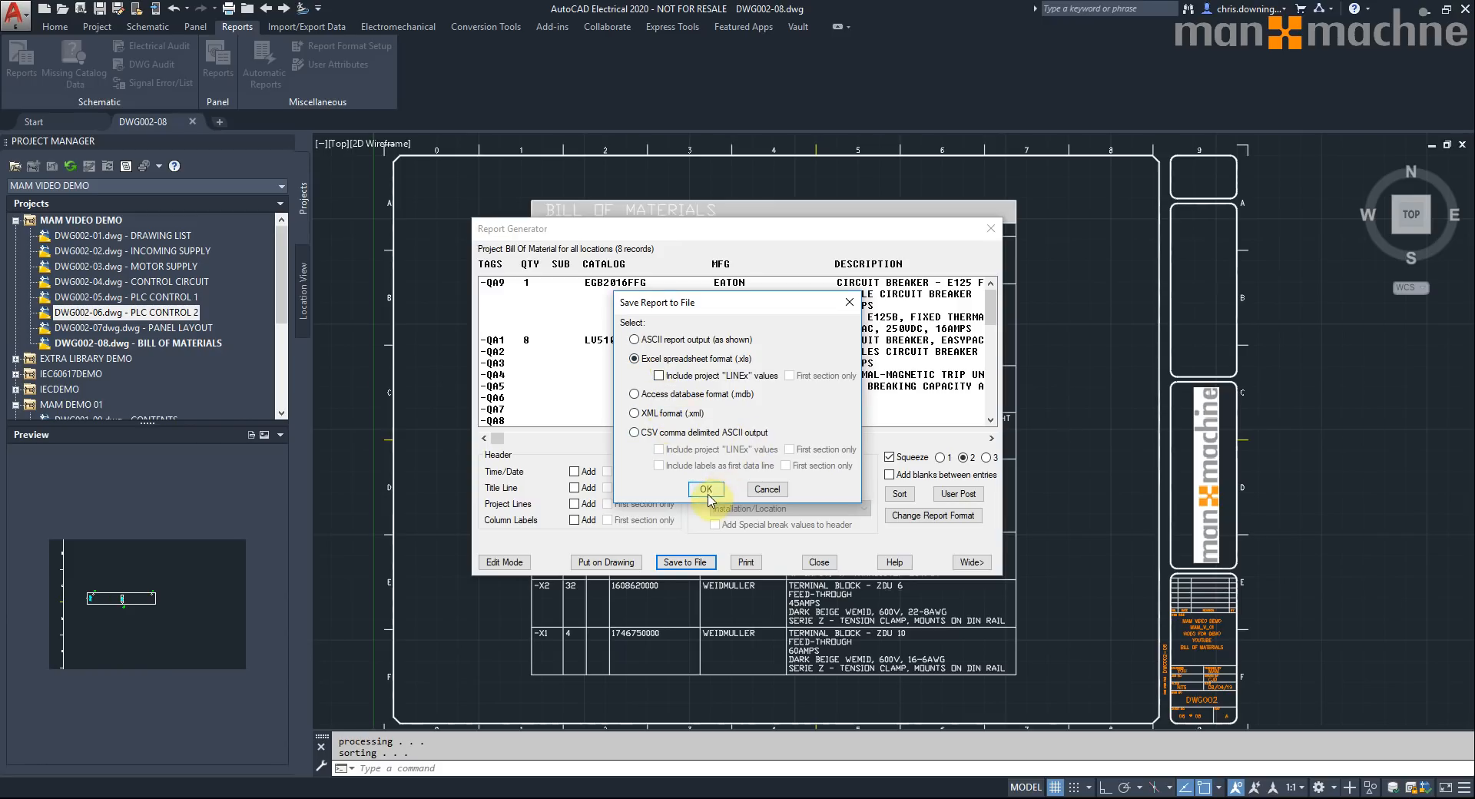
pyautogui.click(703, 490)
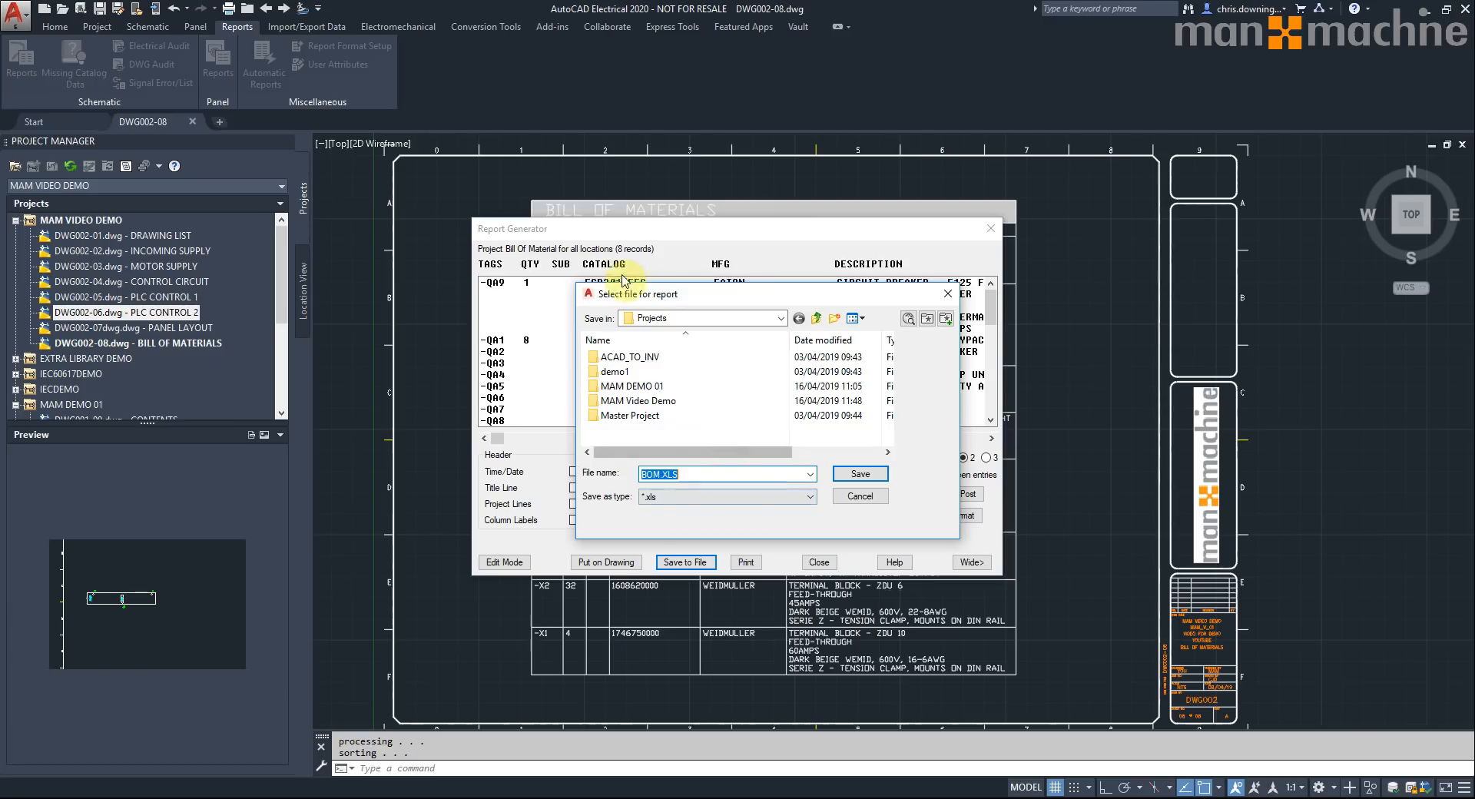
pyautogui.click(677, 319)
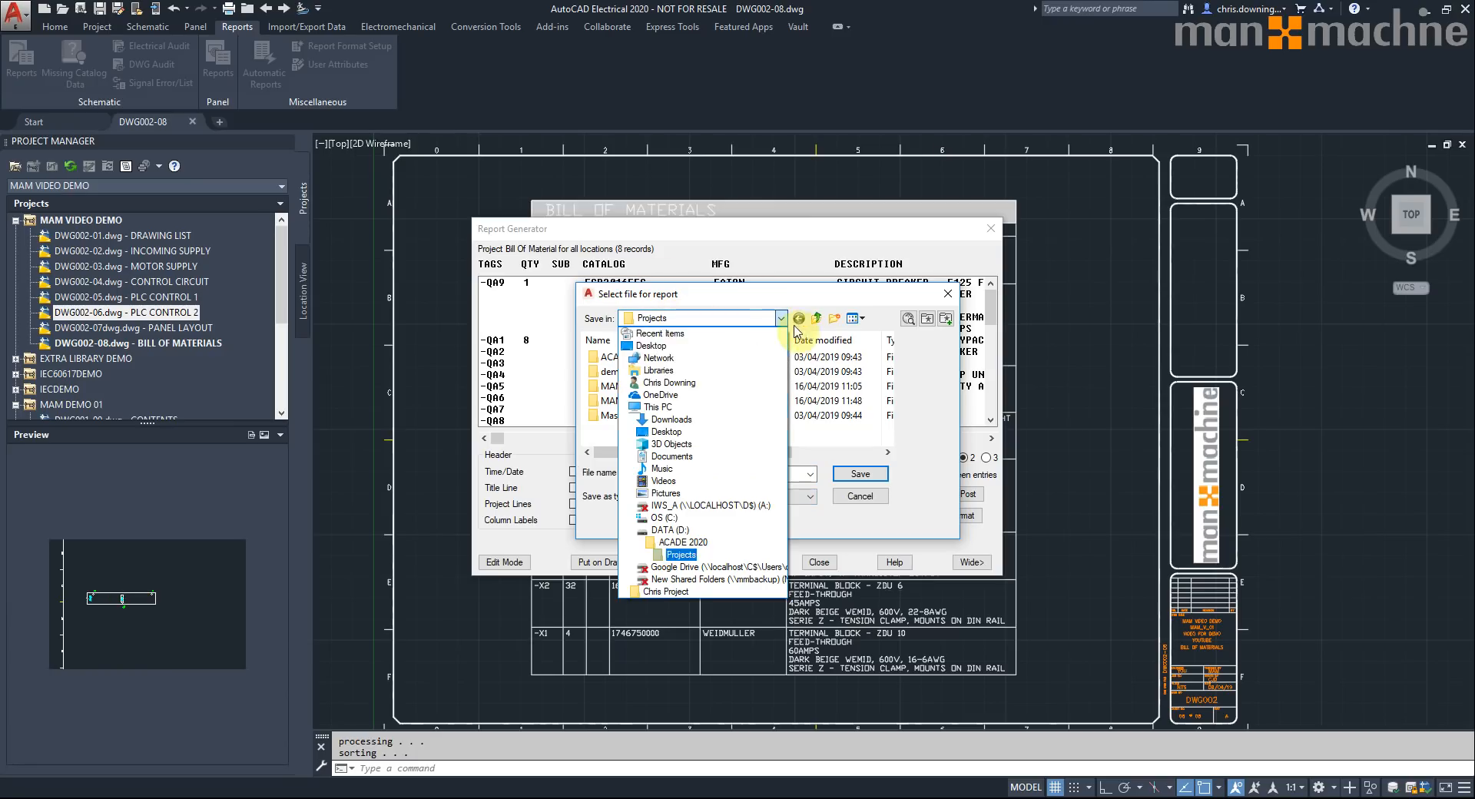
pyautogui.click(657, 339)
pyautogui.click(843, 476)
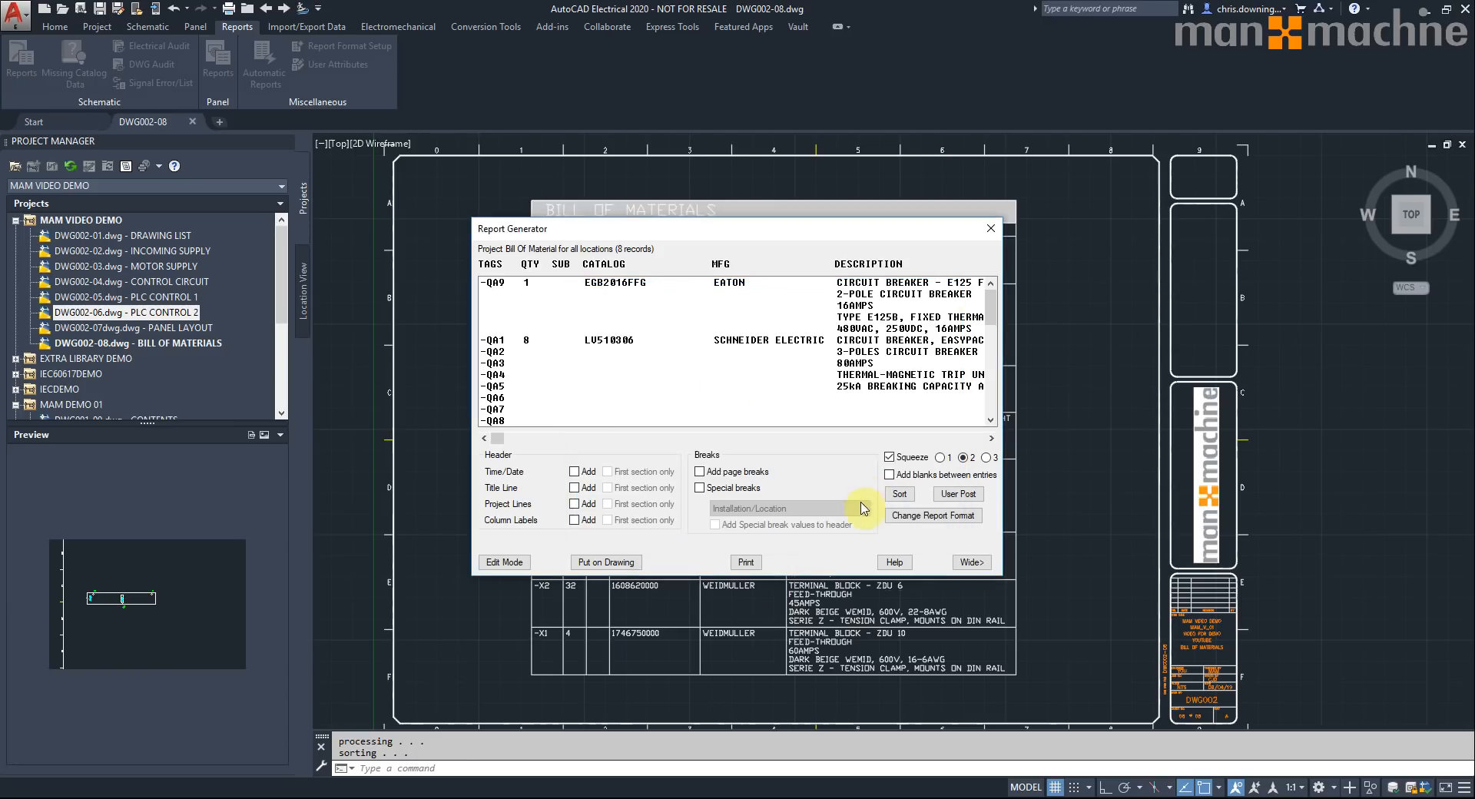
pyautogui.click(711, 461)
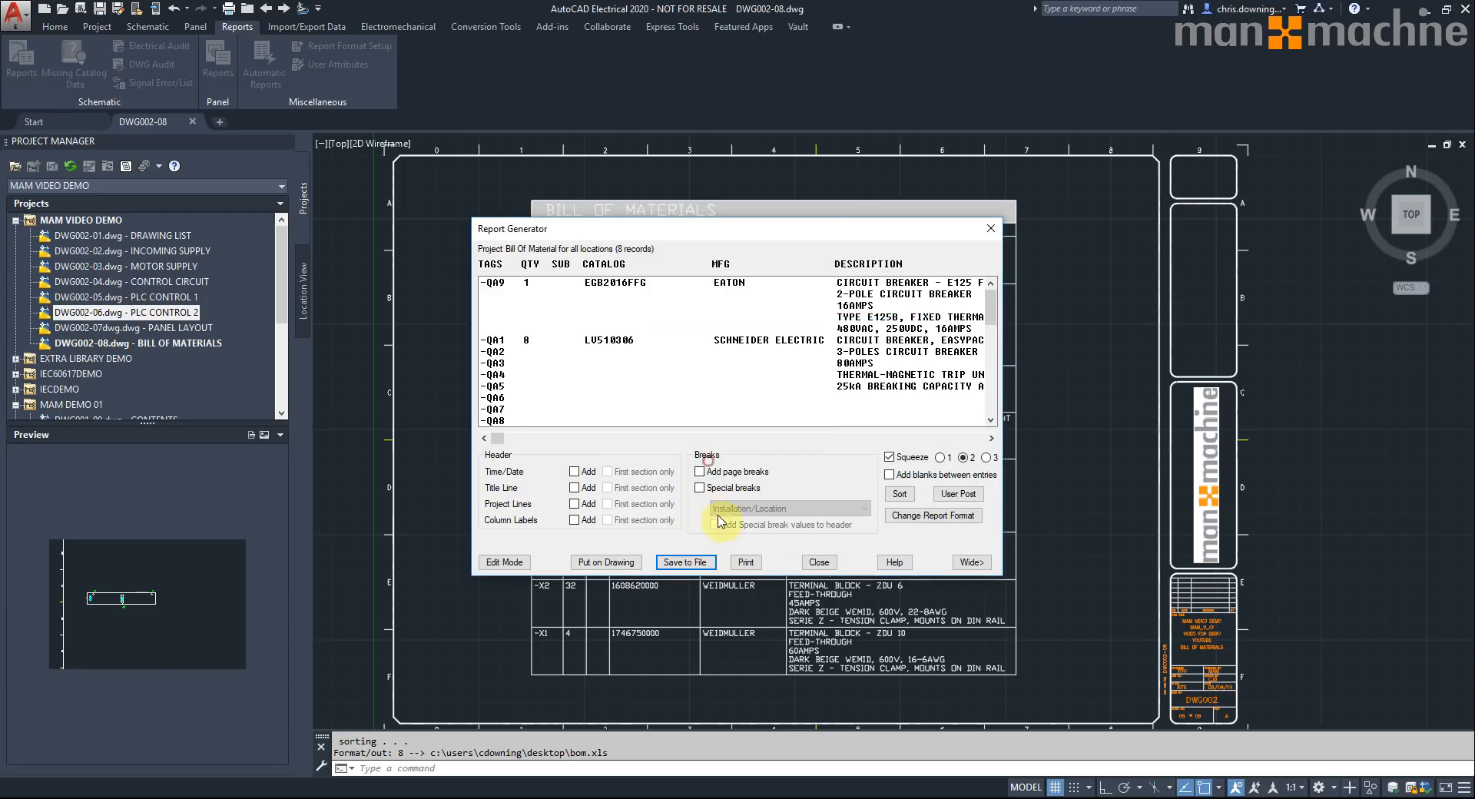
pyautogui.click(820, 563)
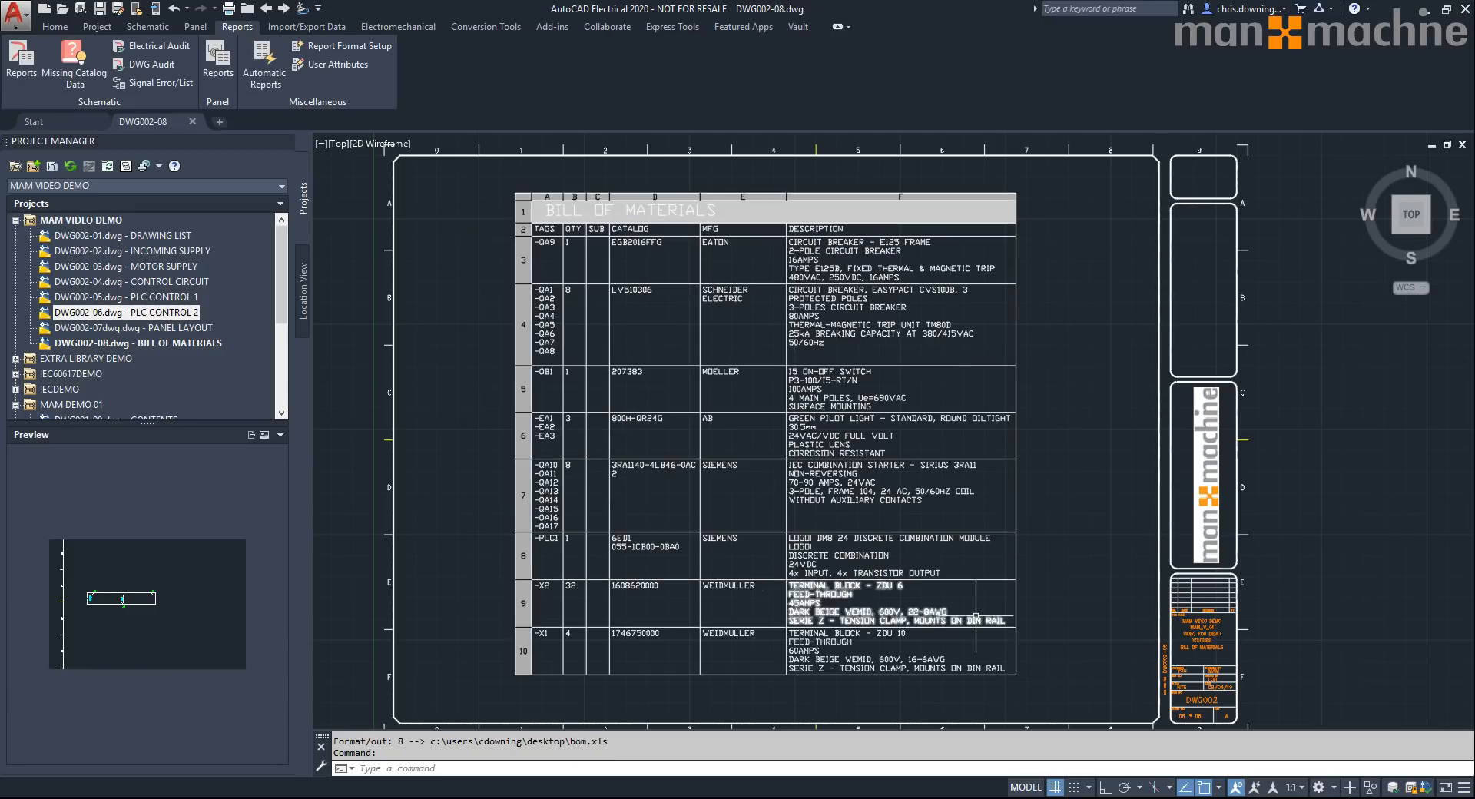
# - Switch to the desktop and open the exported BOM.xls in Excel
pyautogui.click(1427, 15)
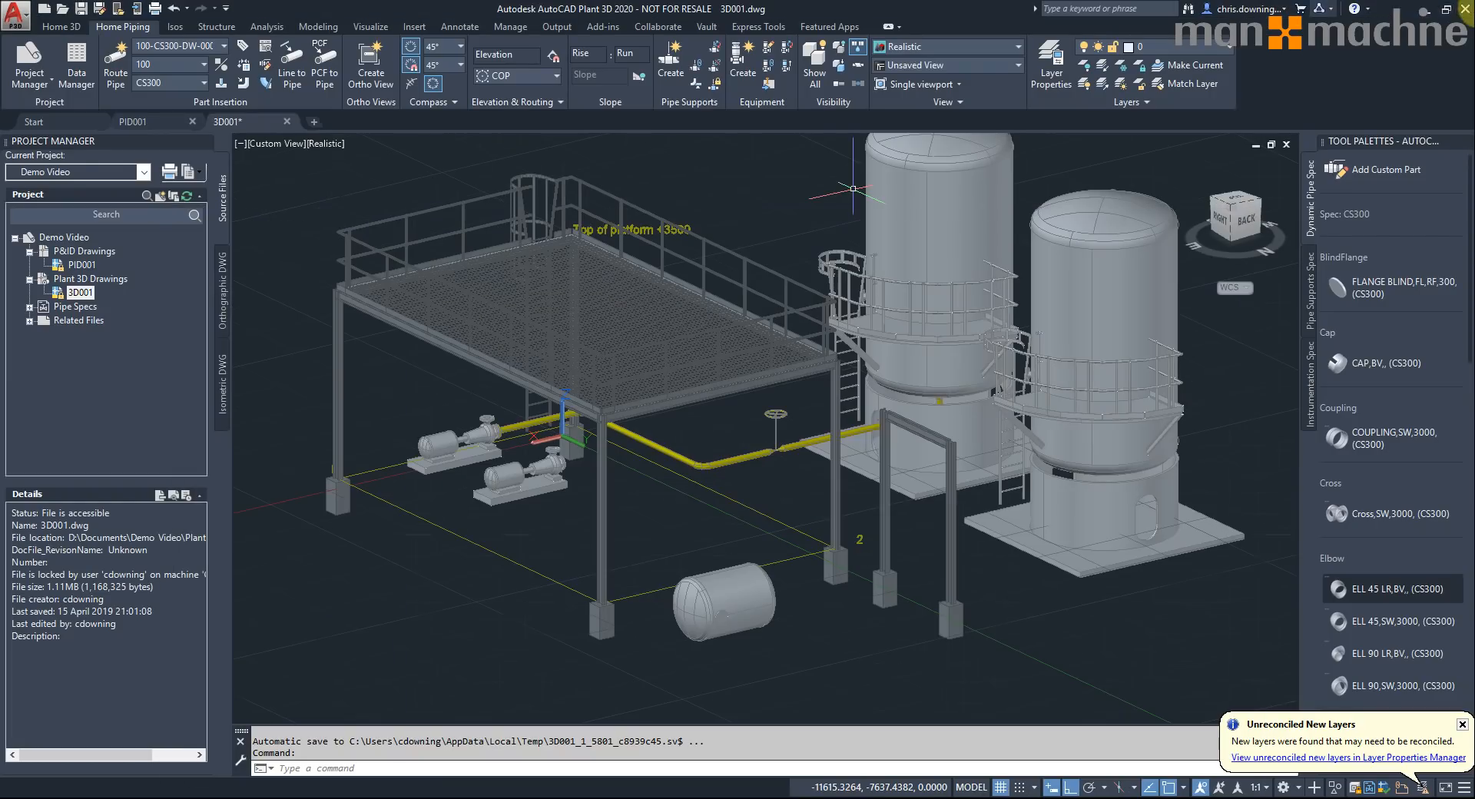
pyautogui.click(1425, 17)
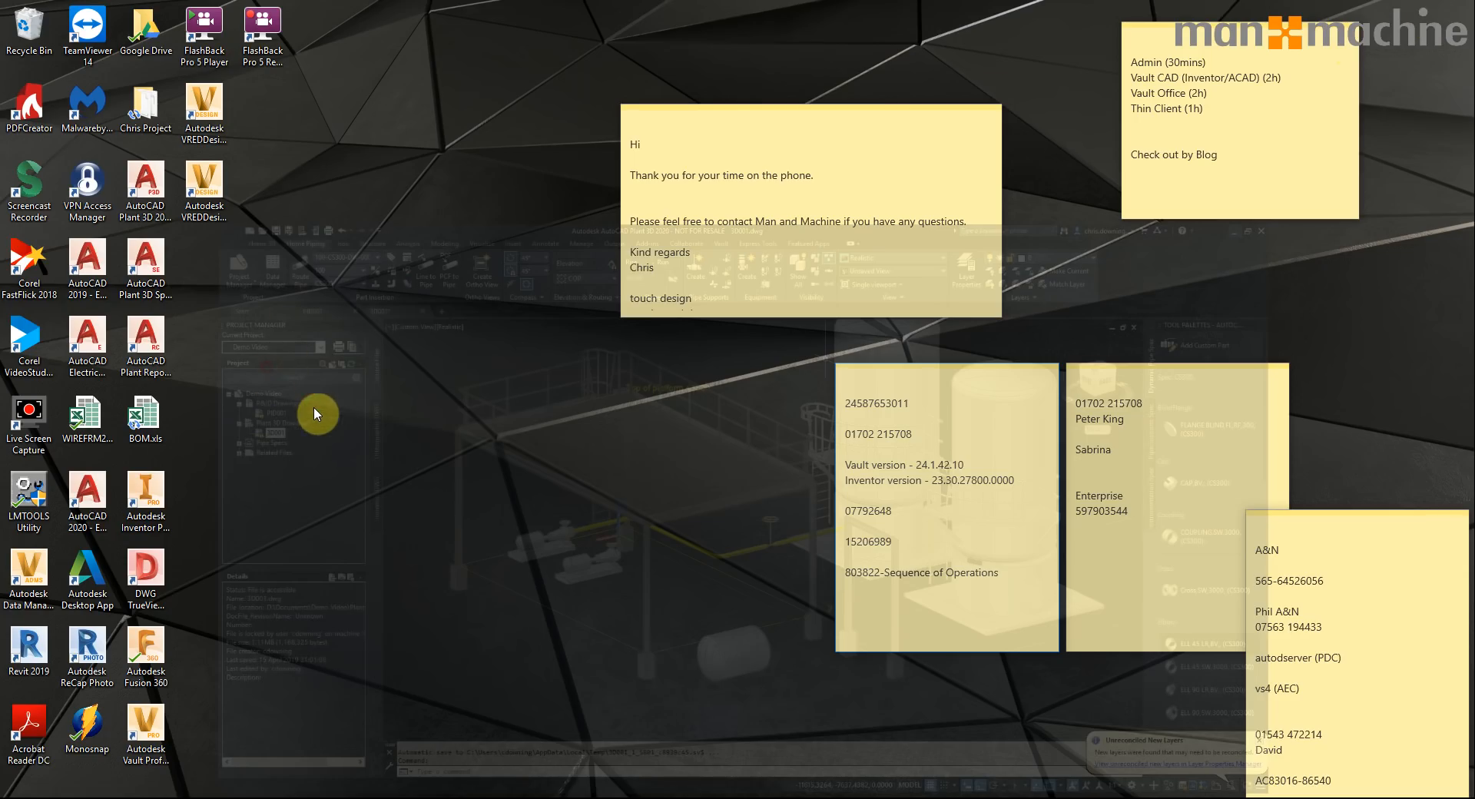
pyautogui.doubleClick(145, 416)
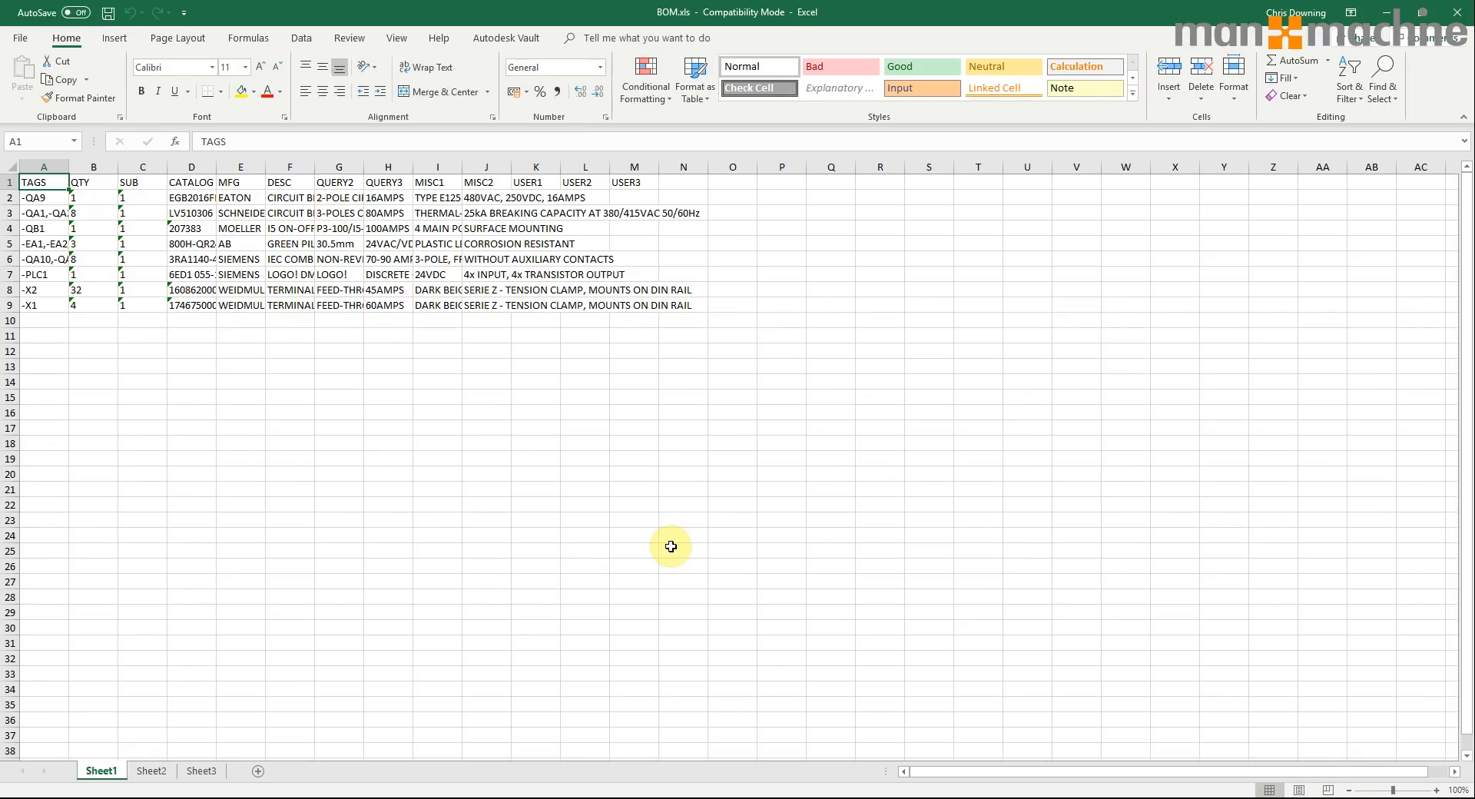
# - Autofit the widths of columns A, B and D to I in the exported bill of materials sheet
pyautogui.doubleClick(68, 166)
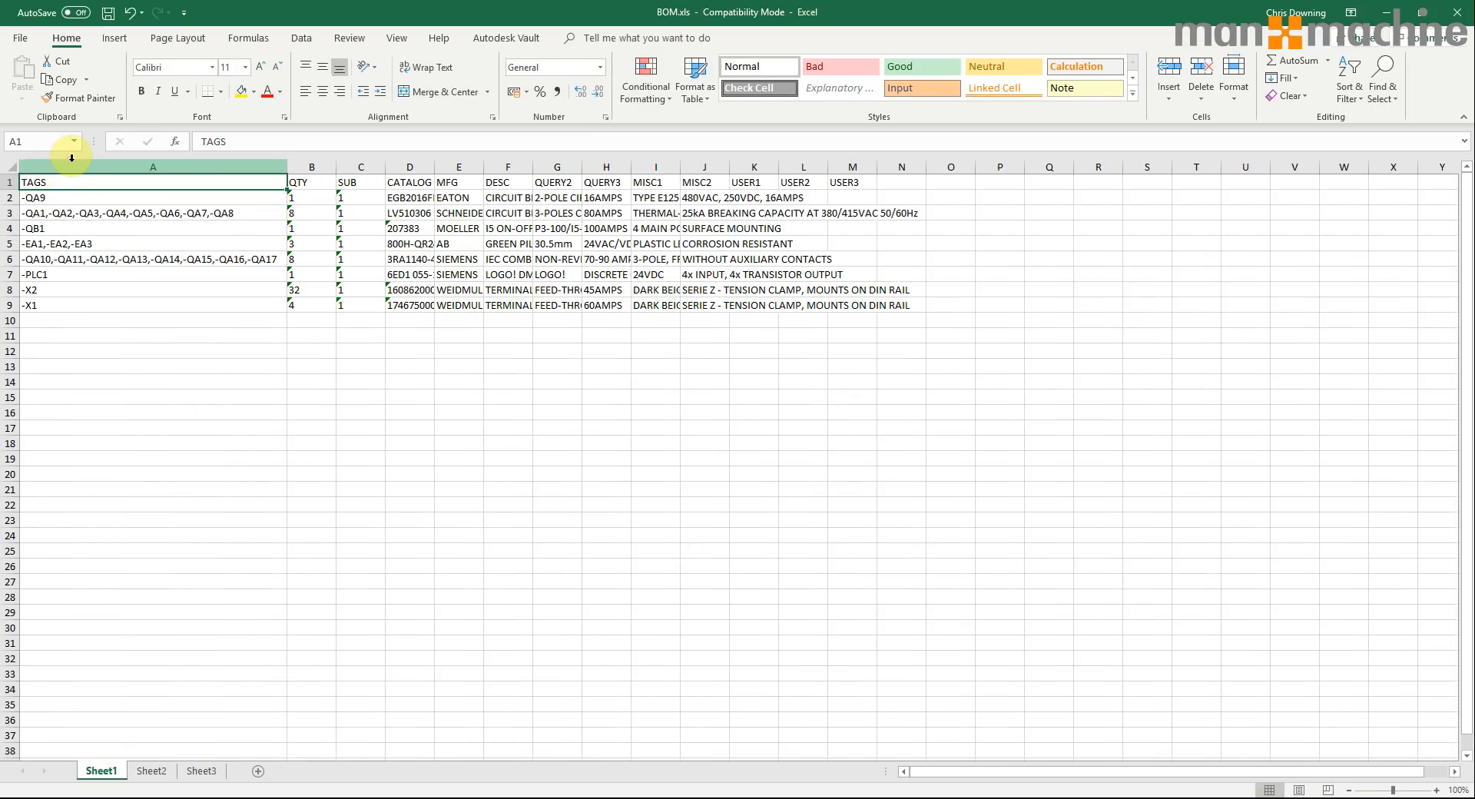
pyautogui.doubleClick(336, 166)
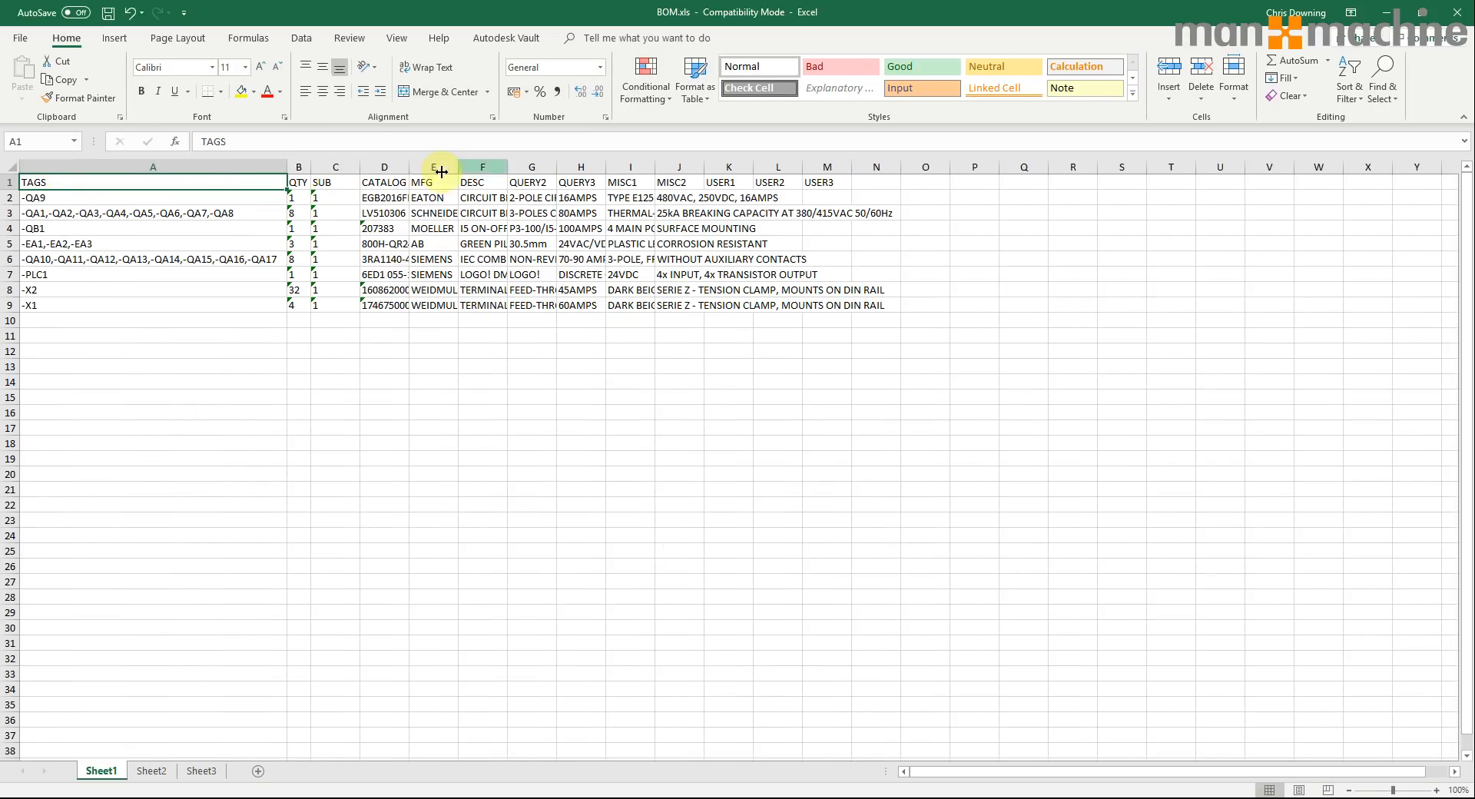
pyautogui.doubleClick(409, 166)
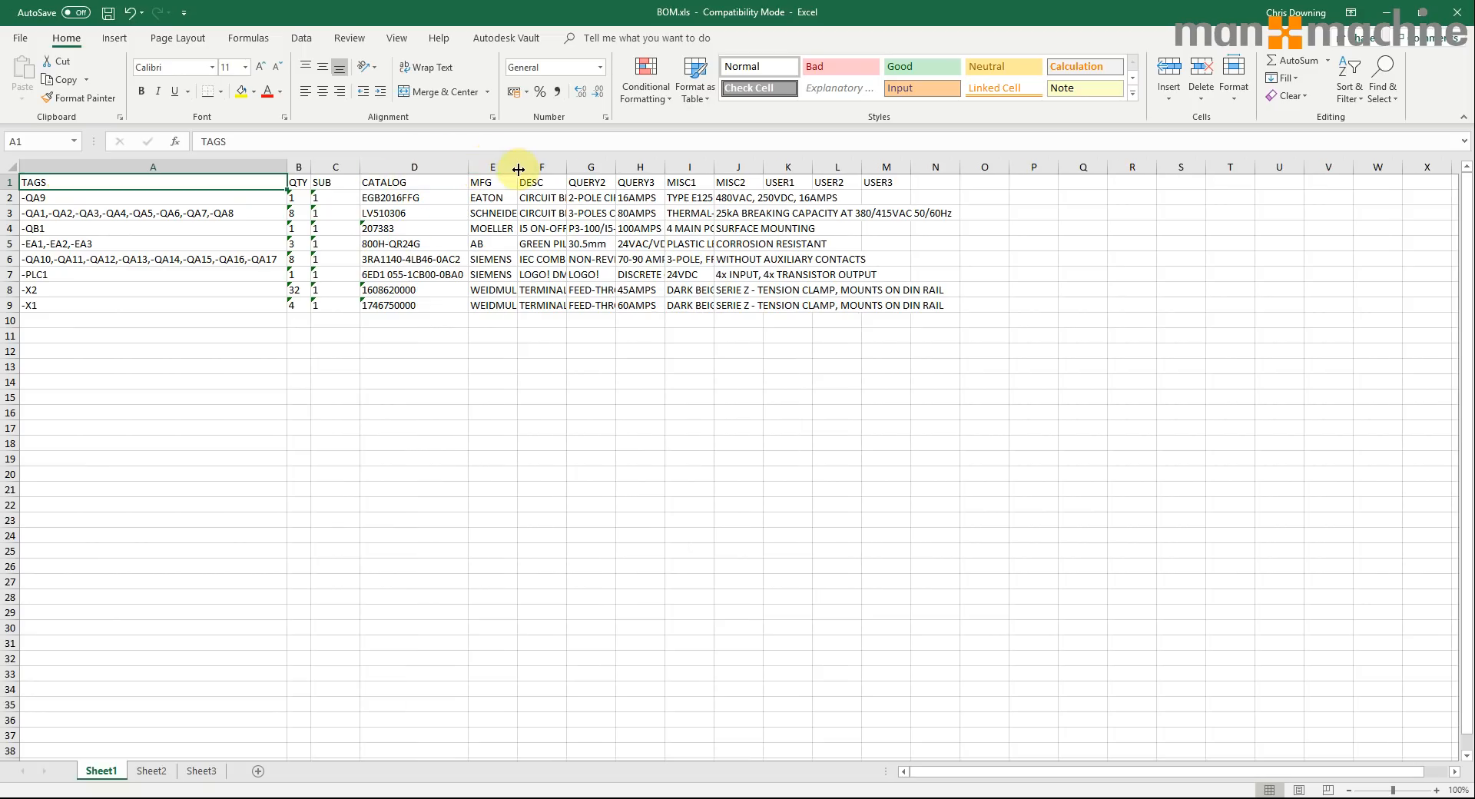
pyautogui.doubleClick(518, 167)
pyautogui.doubleClick(621, 167)
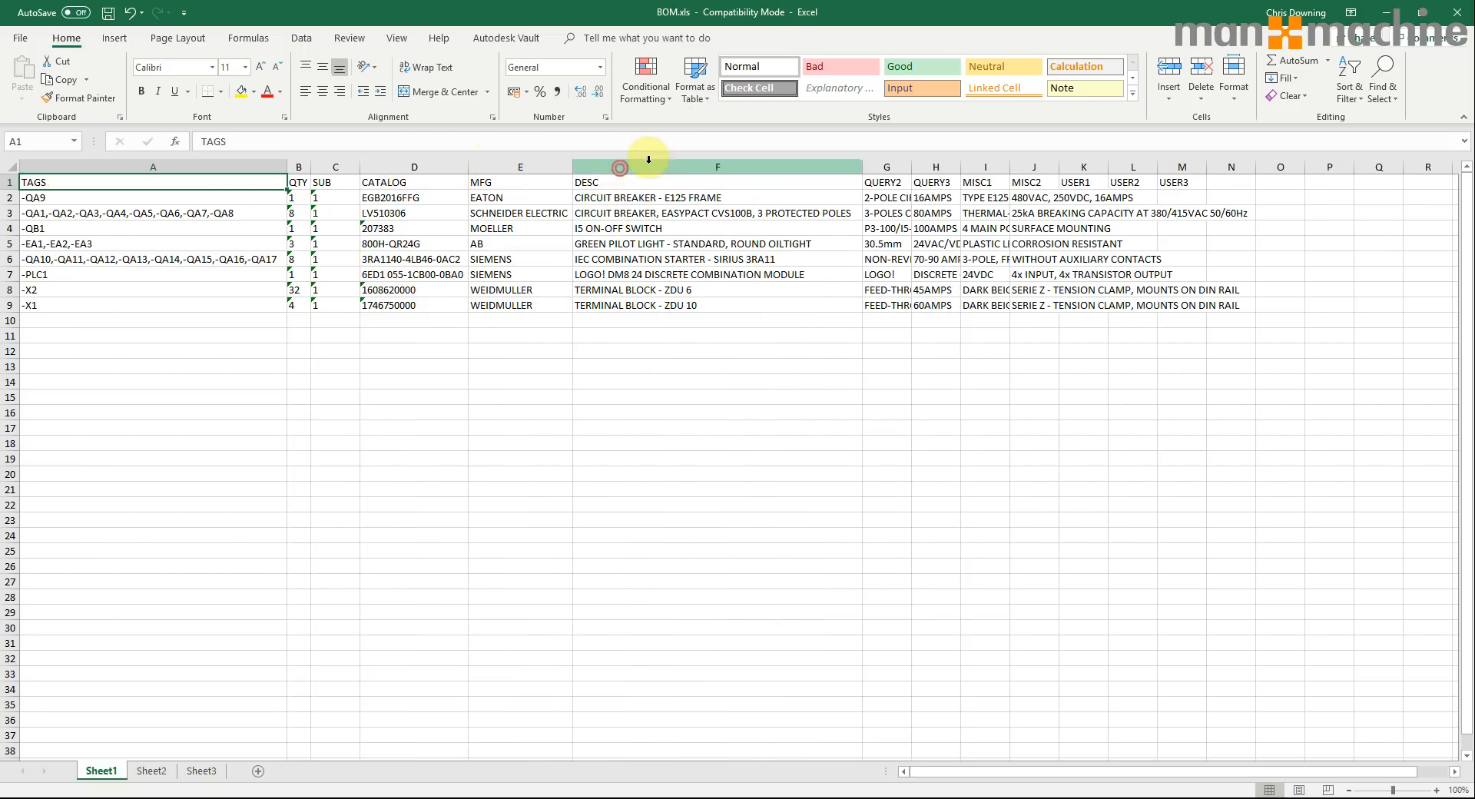
pyautogui.doubleClick(910, 167)
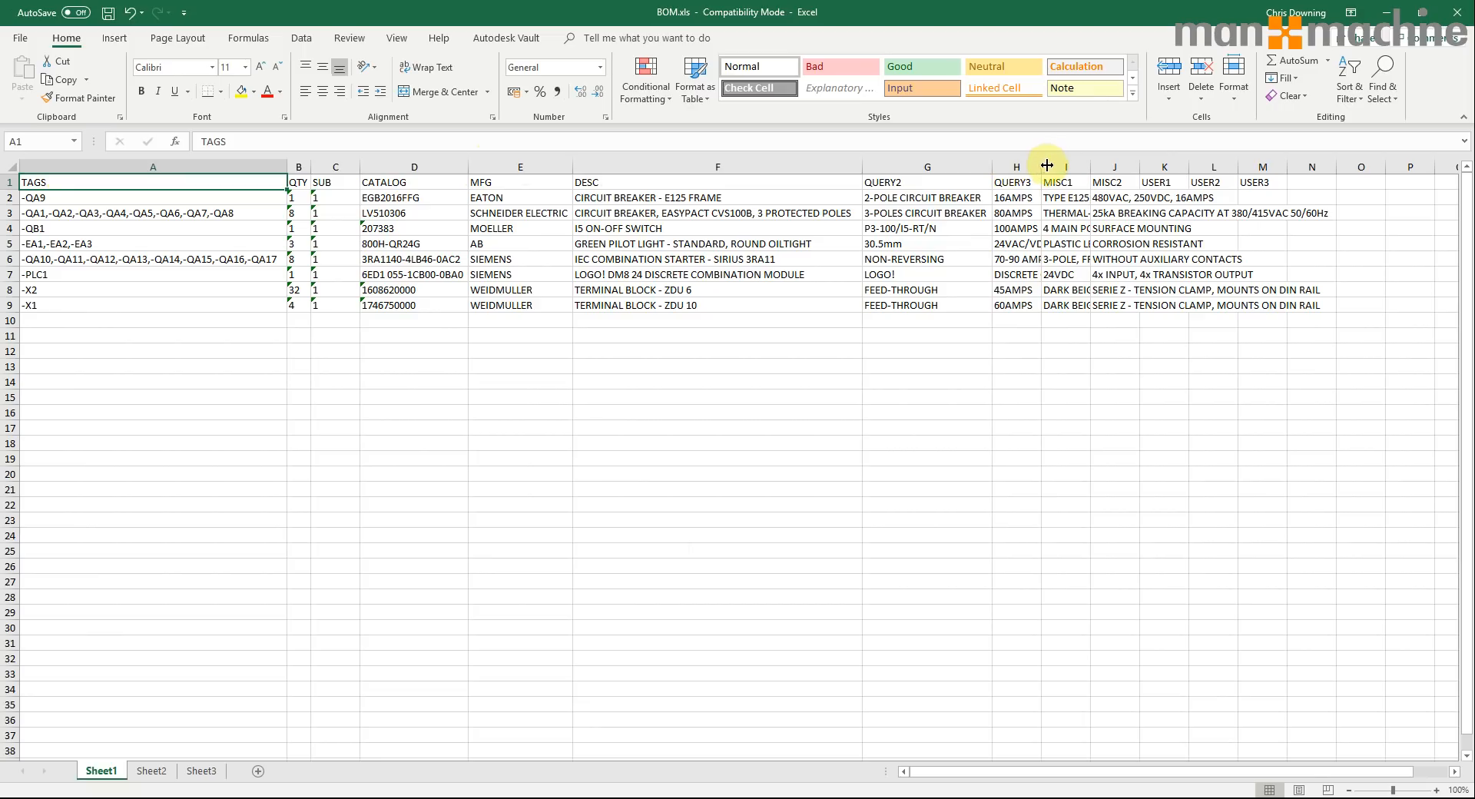
pyautogui.doubleClick(1041, 167)
pyautogui.doubleClick(1166, 167)
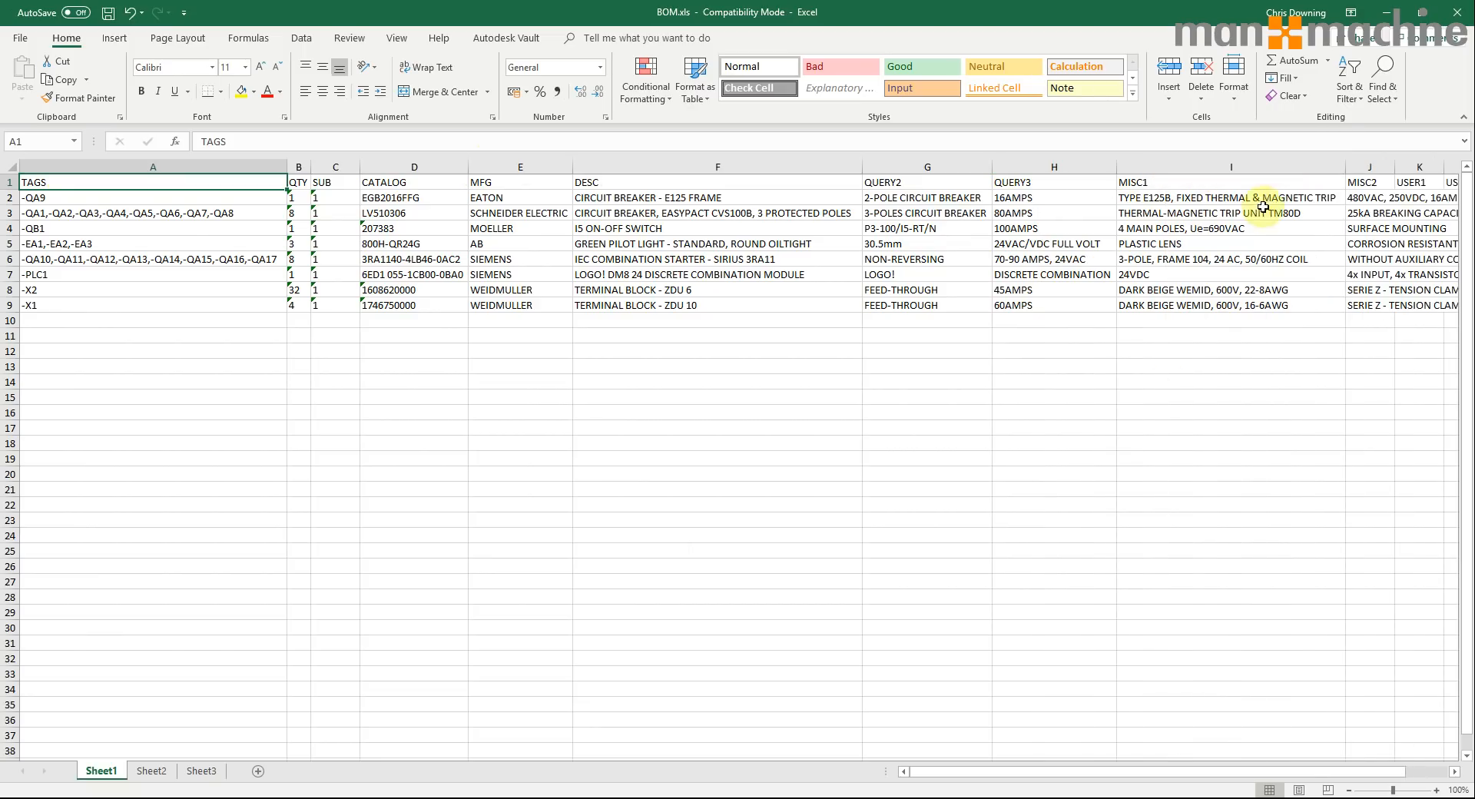